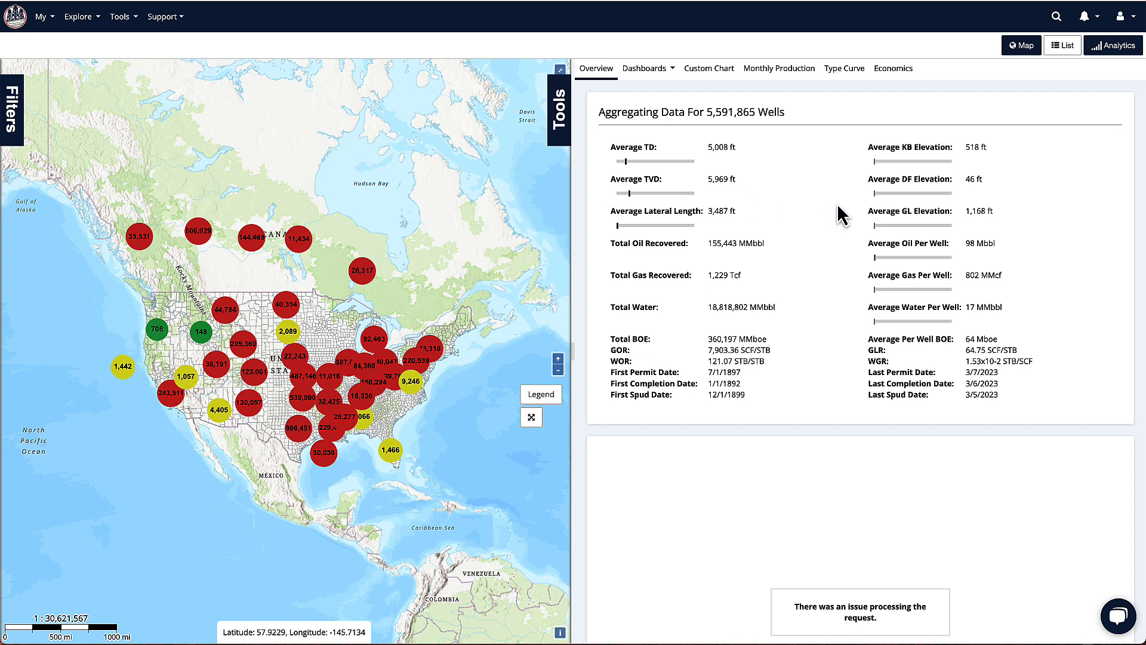
- Show the well list, review the record types it can display, and hide the list again
click(1063, 48)
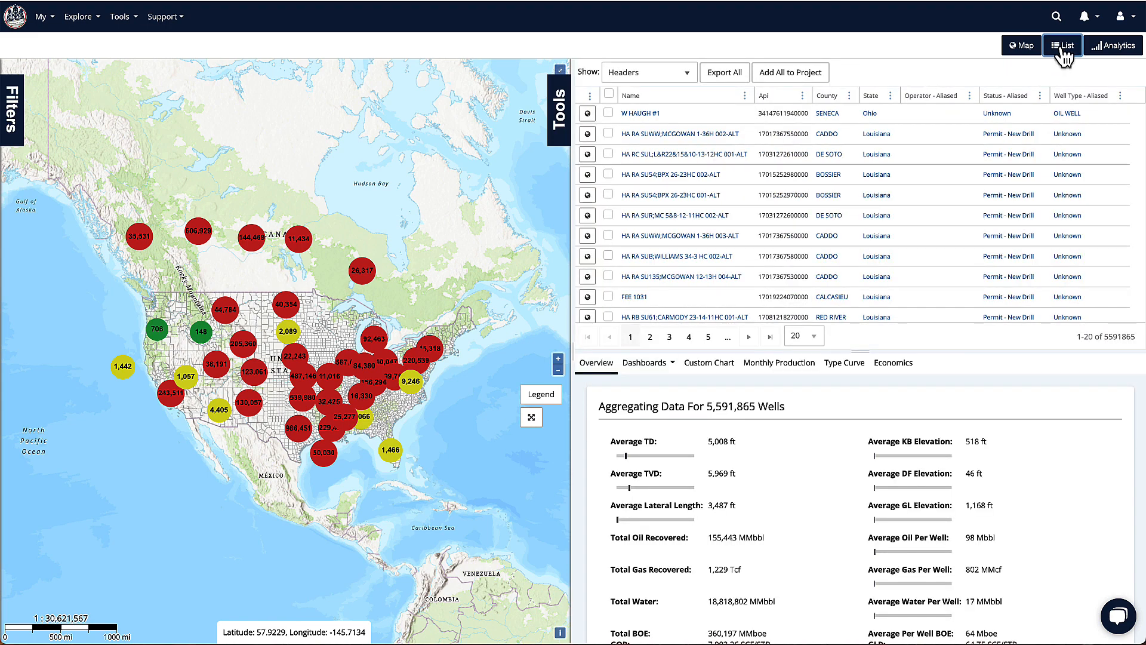
click(656, 81)
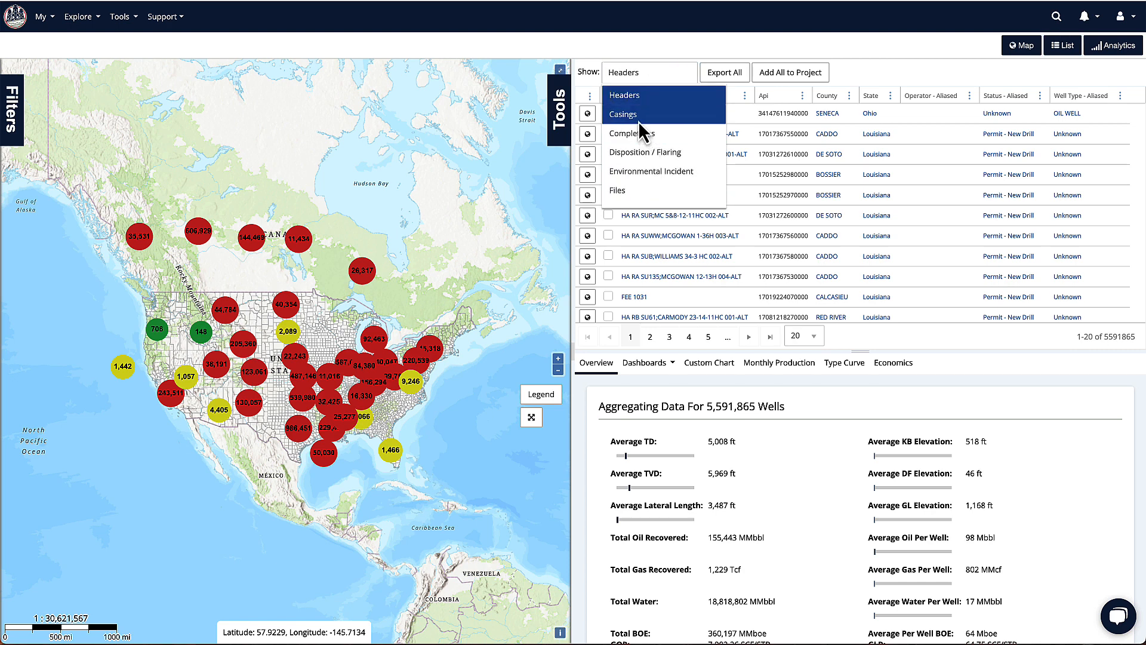
click(671, 78)
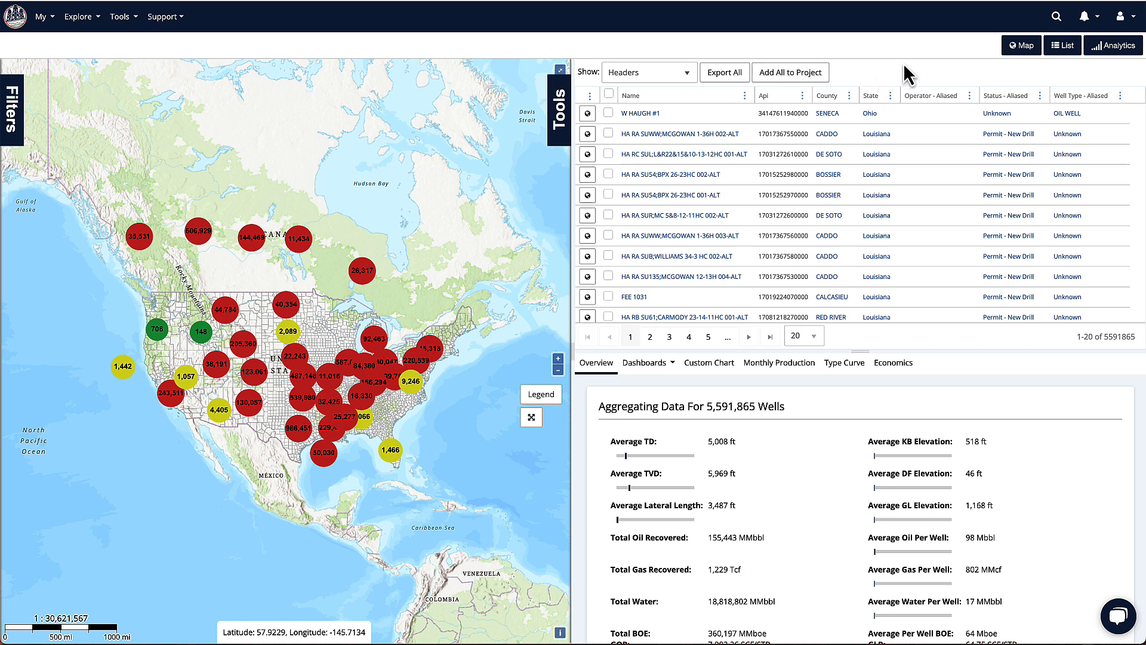
click(1063, 48)
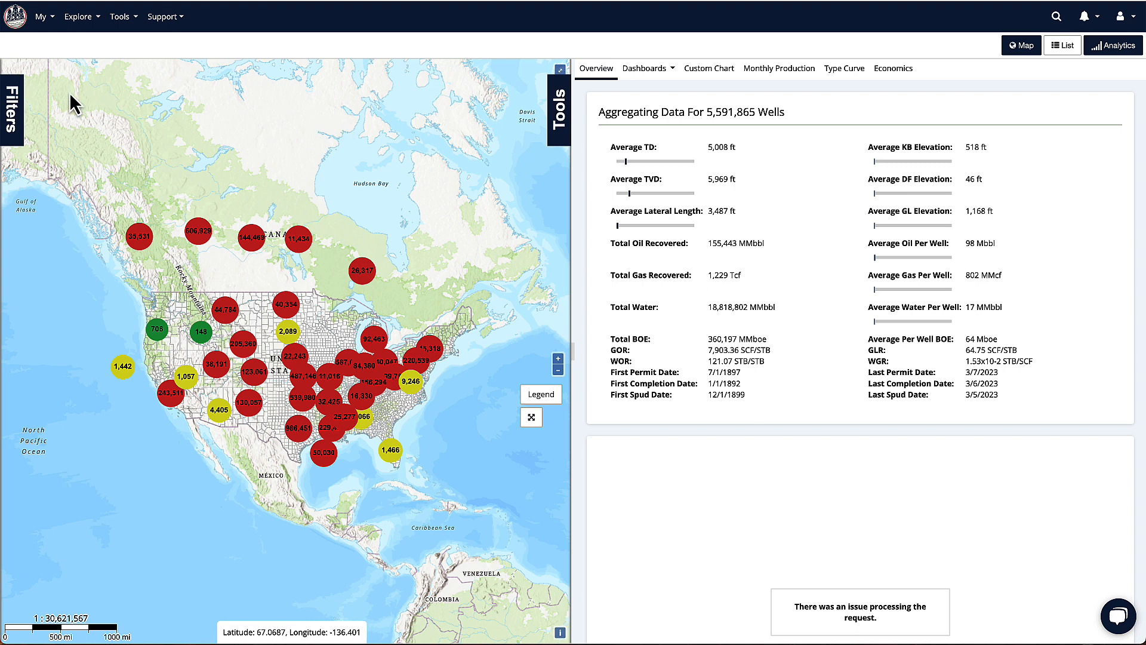
- Open the well filters, check the applied ones, and search the filters by the name "frac"
click(14, 125)
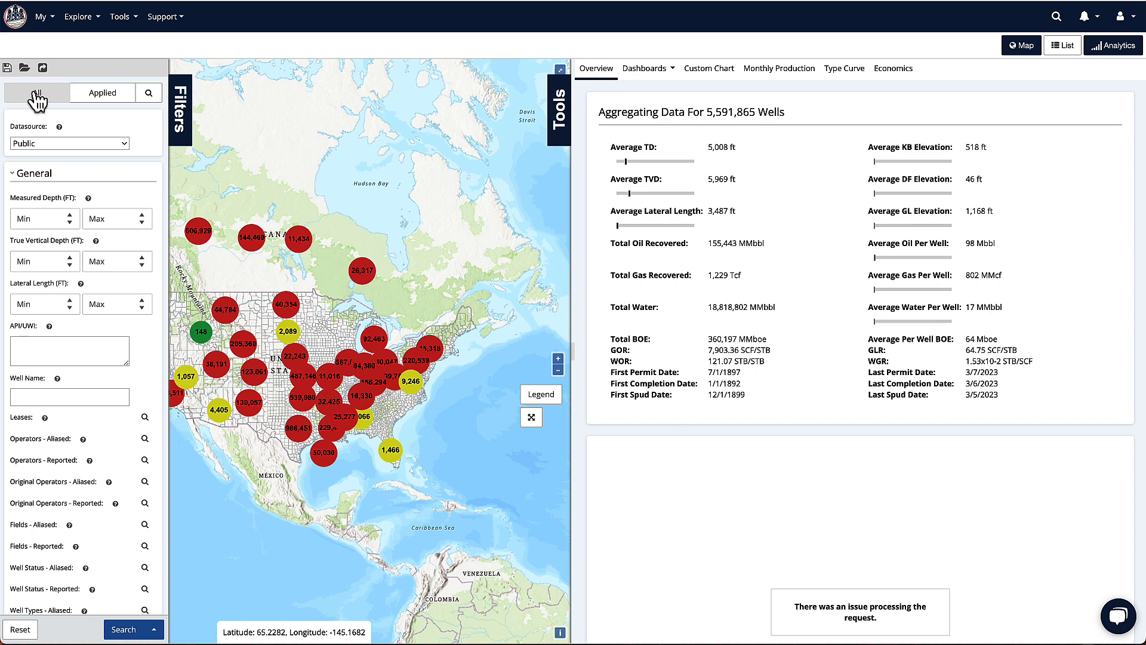
click(101, 99)
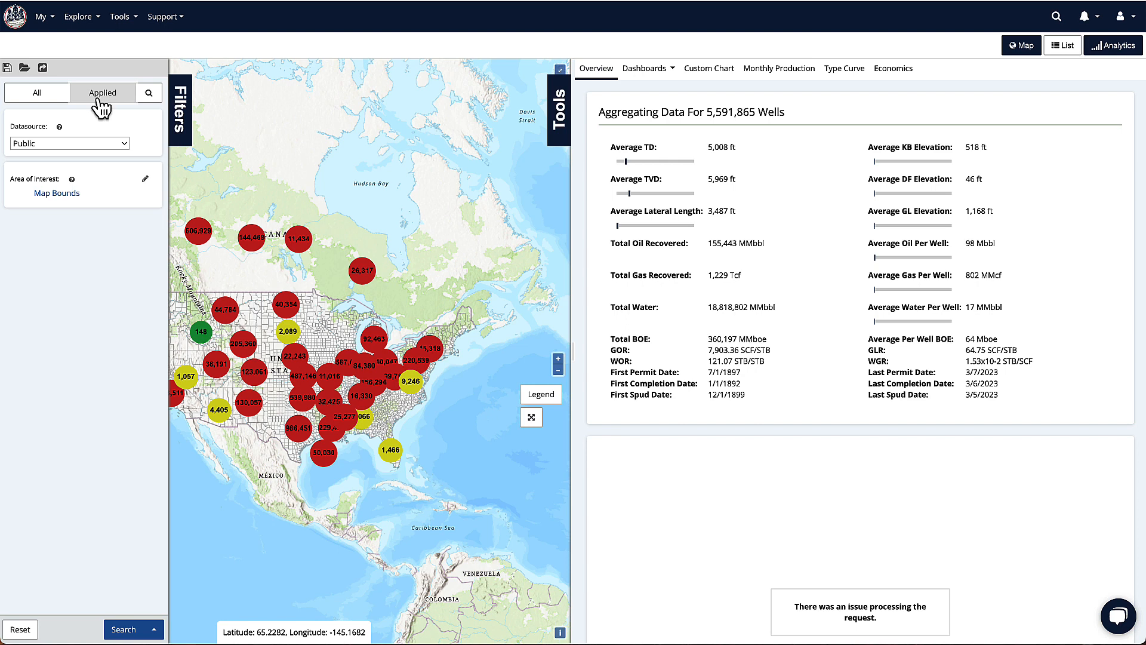
click(150, 95)
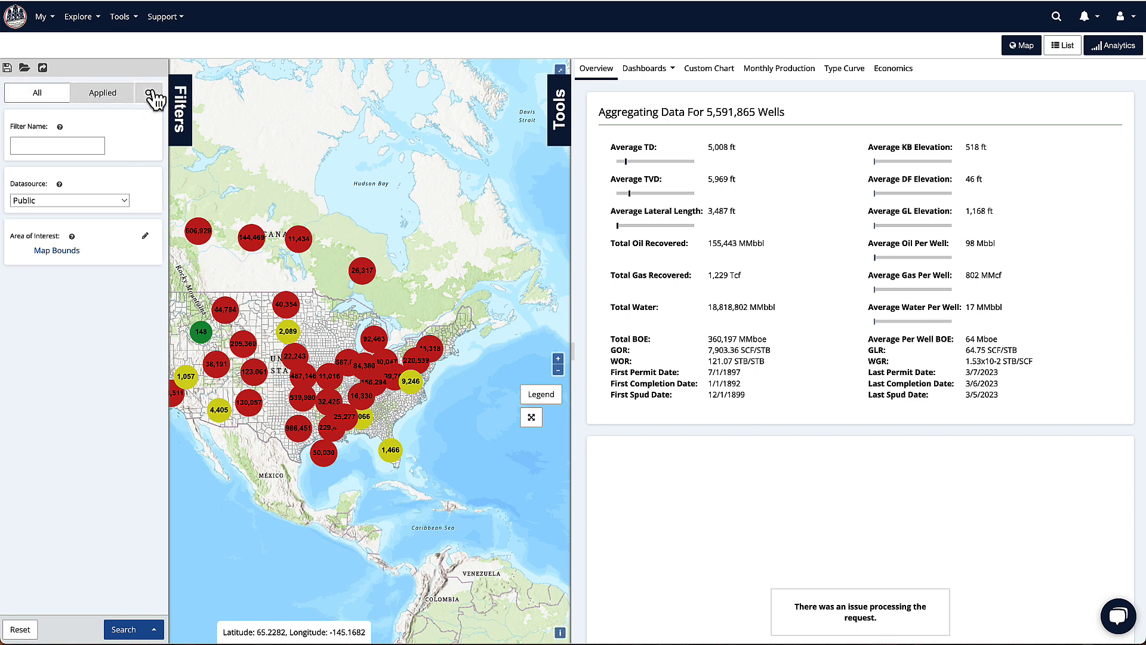
click(44, 145)
text(frac)
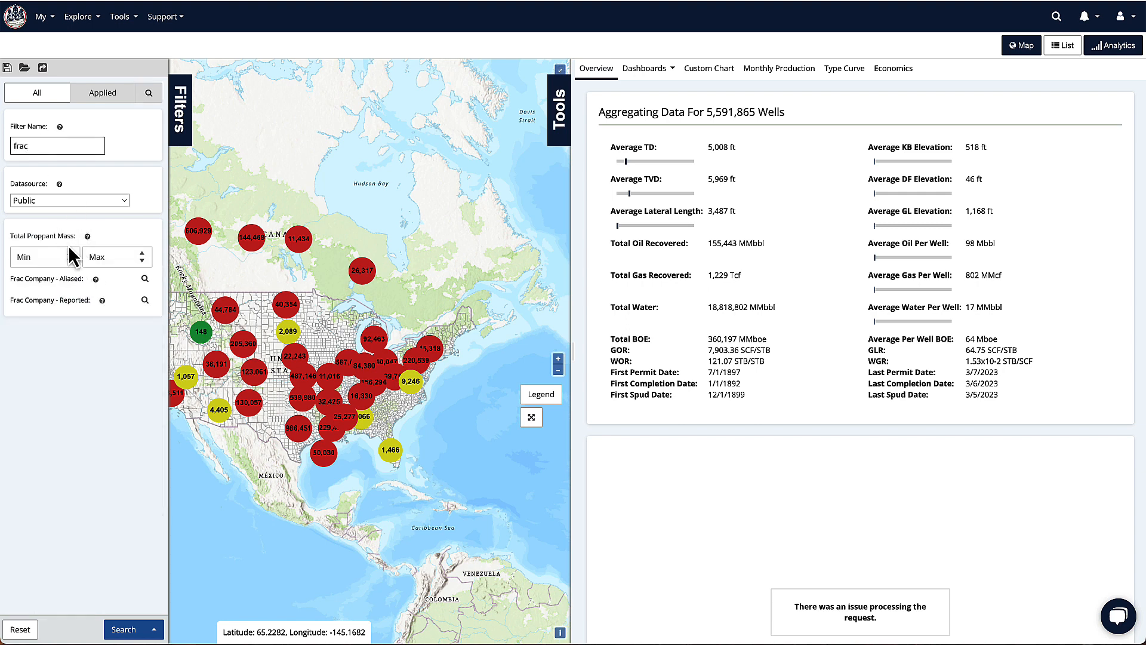
drag(36, 147, 16, 149)
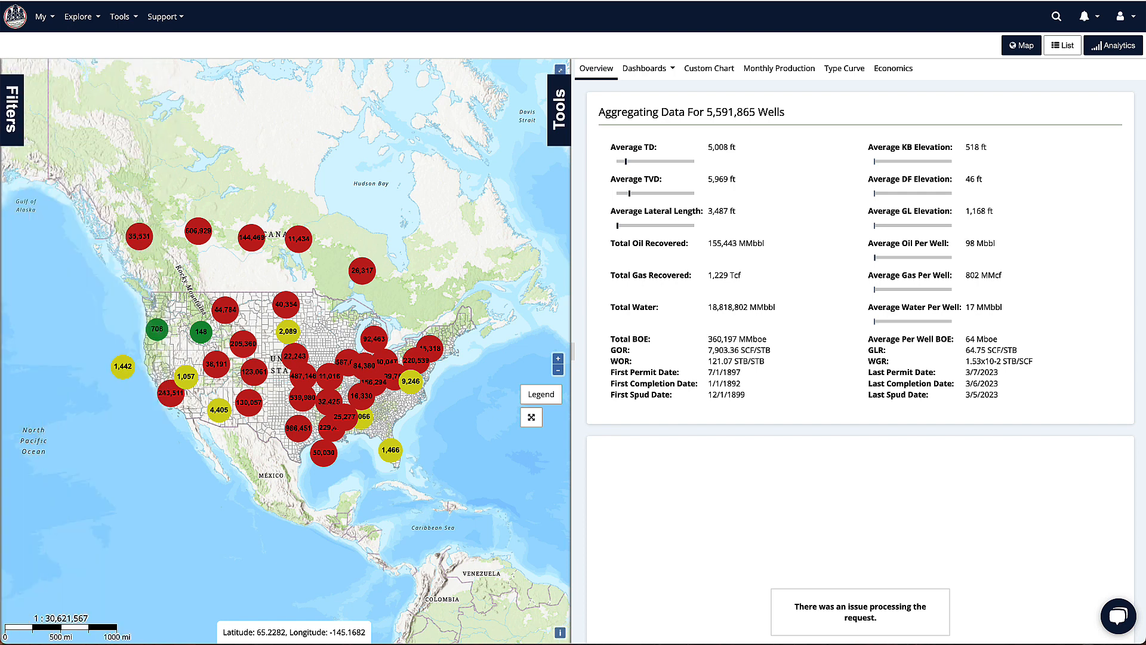
click(12, 134)
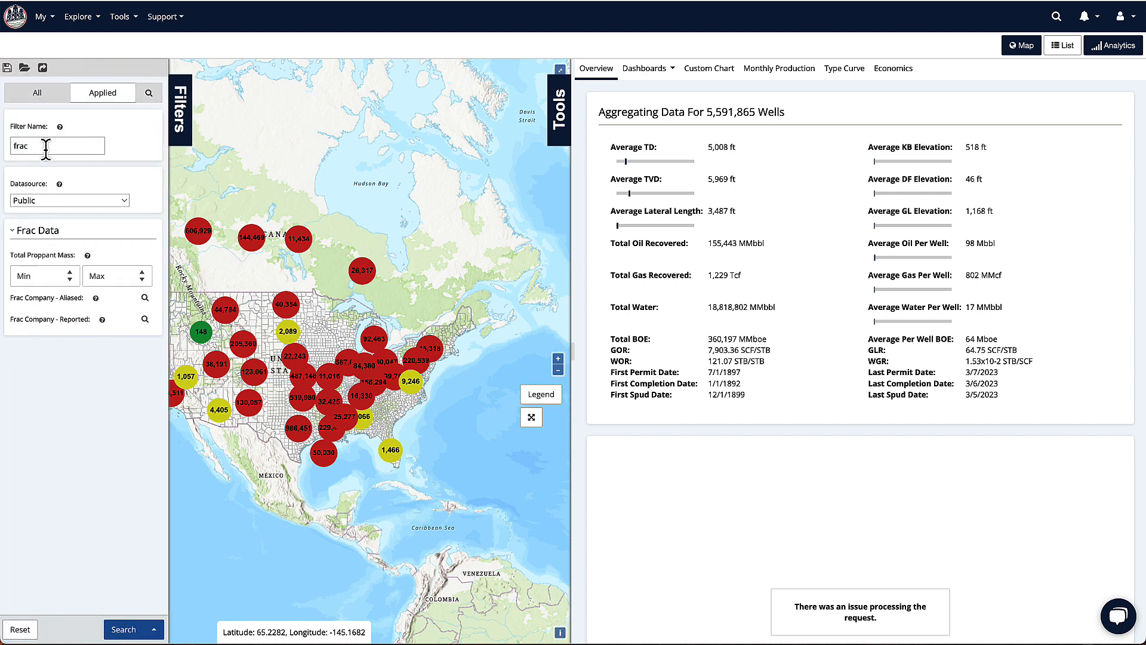
- Search the filters by the name "ingre", and clear the search to return to the full filter list
drag(44, 146, 10, 152)
text(ingre)
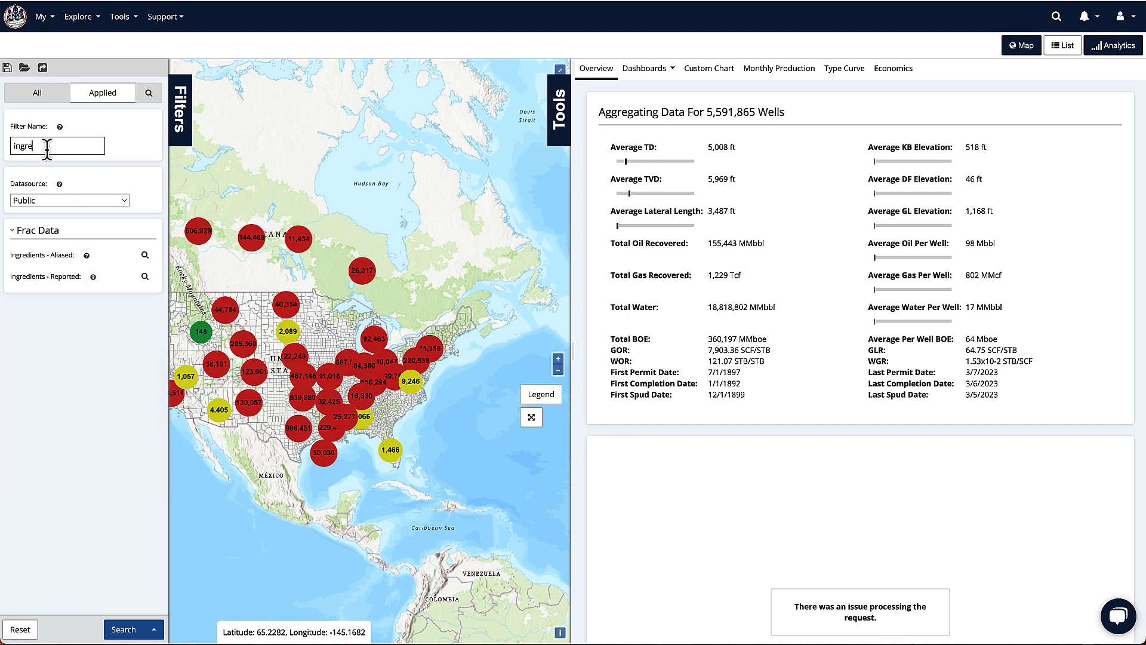
drag(47, 147, 12, 149)
key(BackSpace)
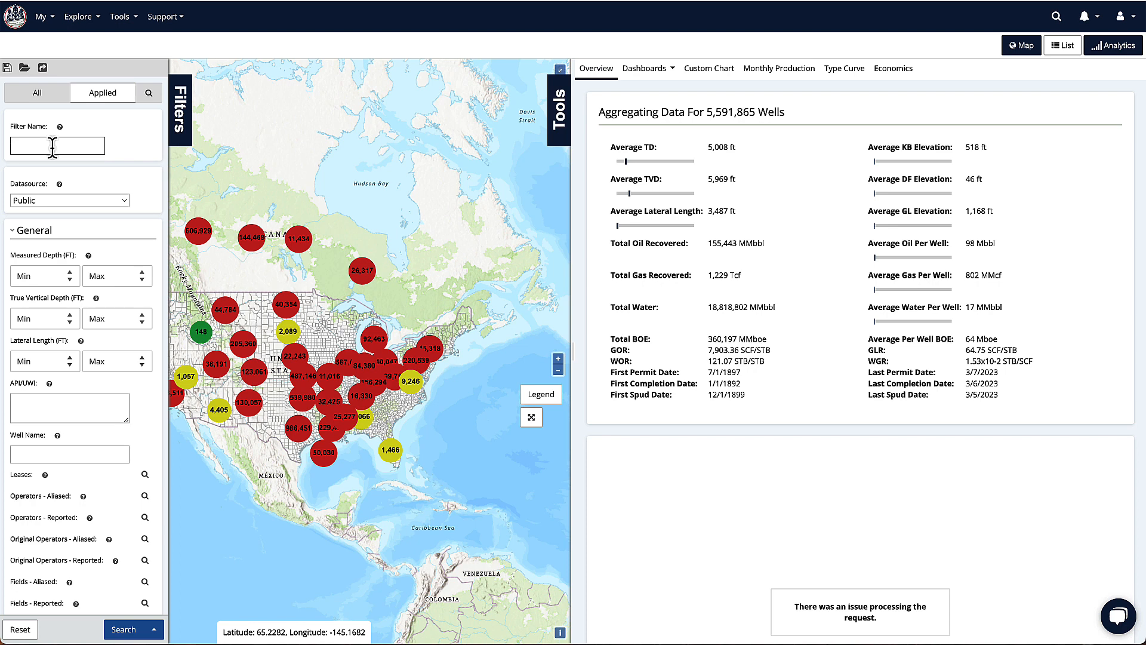
click(146, 94)
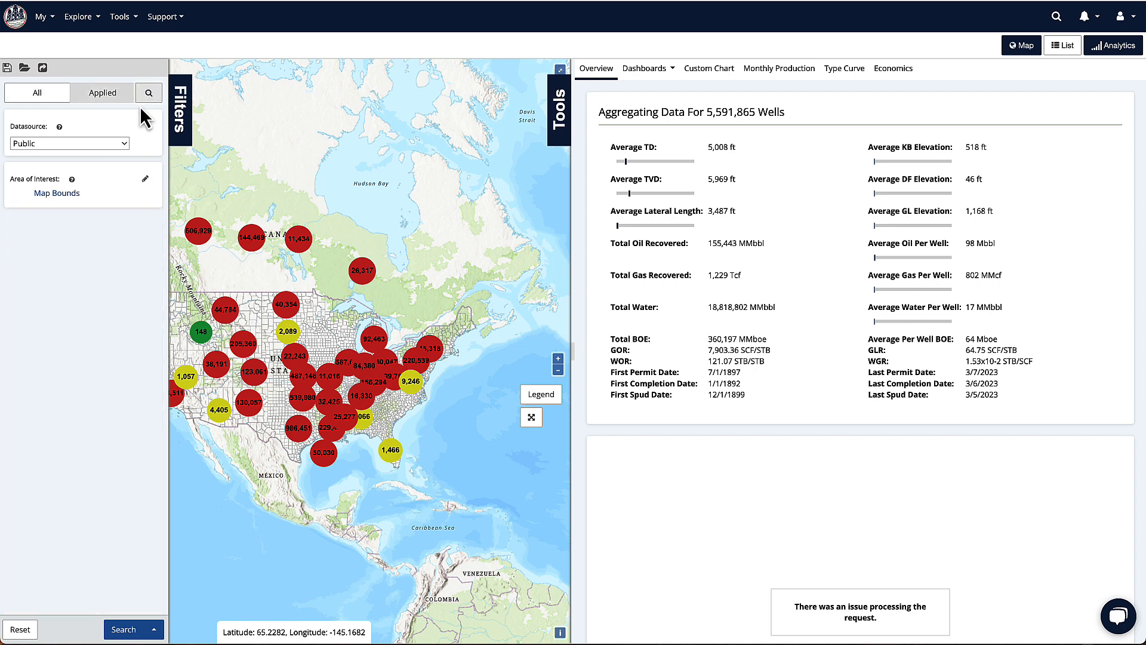
click(26, 93)
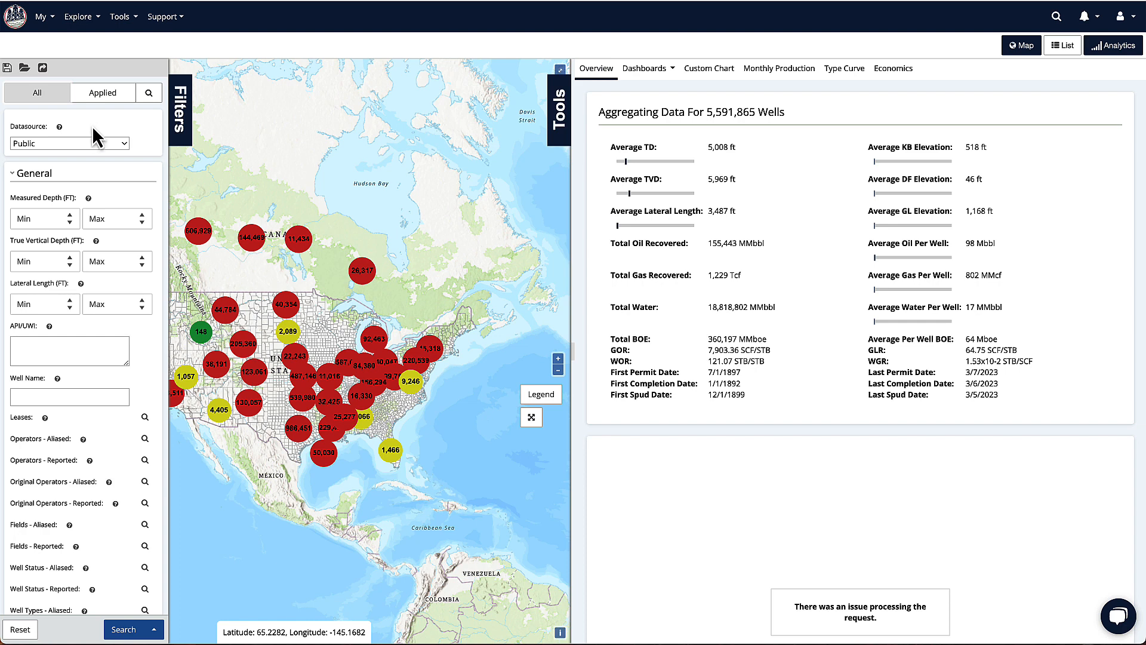
- Examine the available data sources and the General filters, keeping the datasource set to Public
click(42, 145)
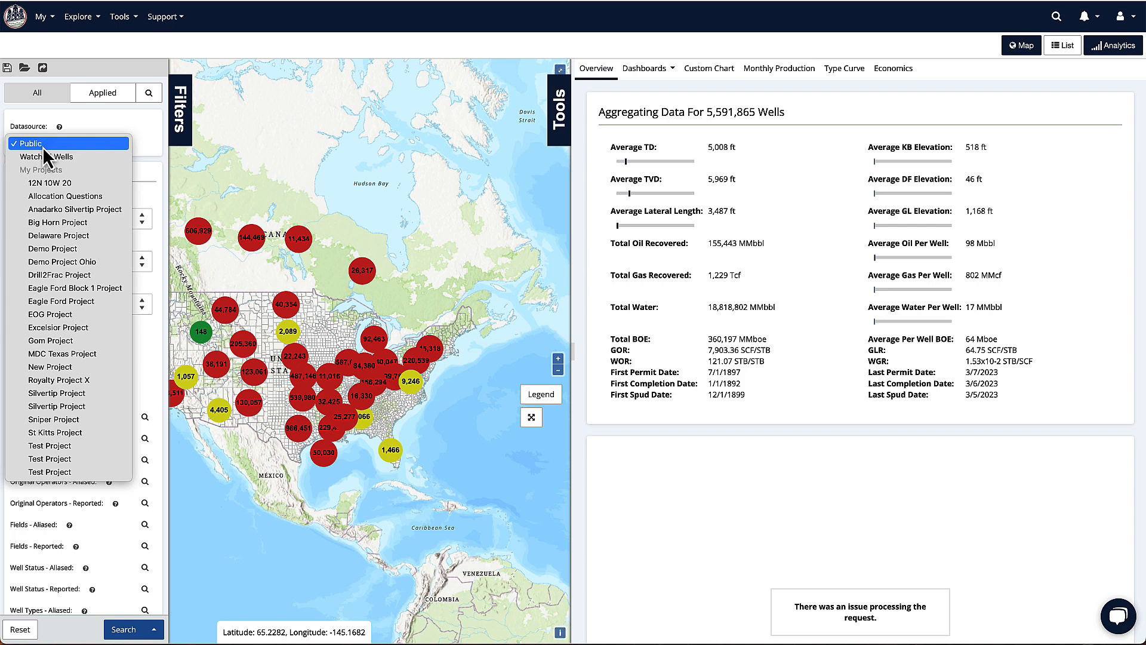
click(42, 145)
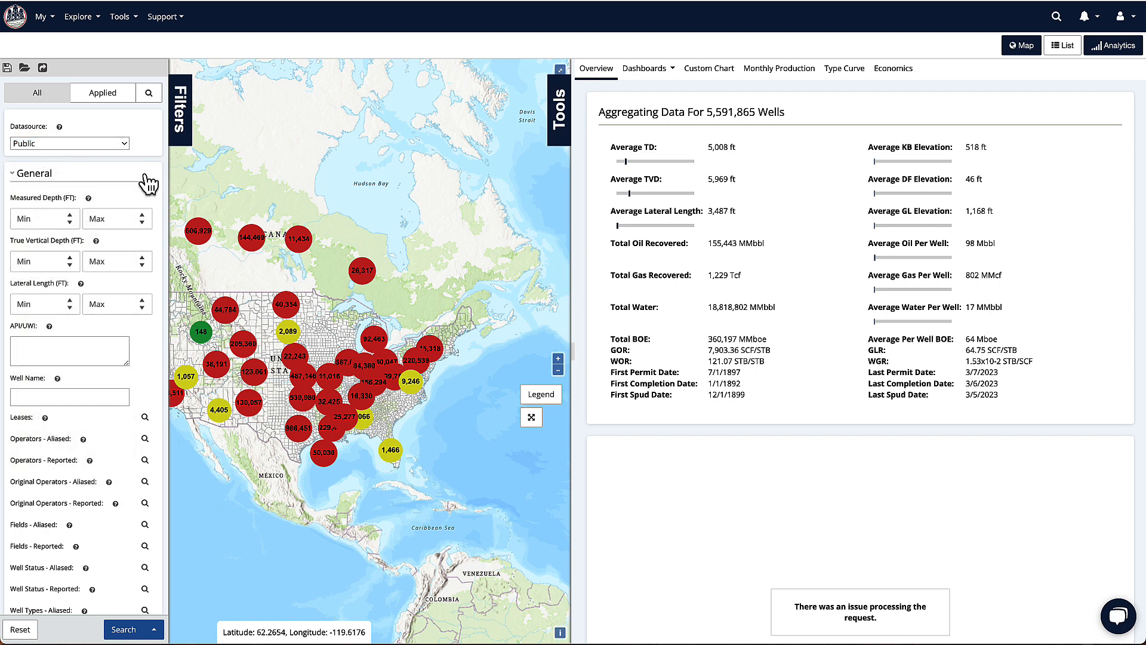
scroll(65, 359, down, 1)
click(59, 336)
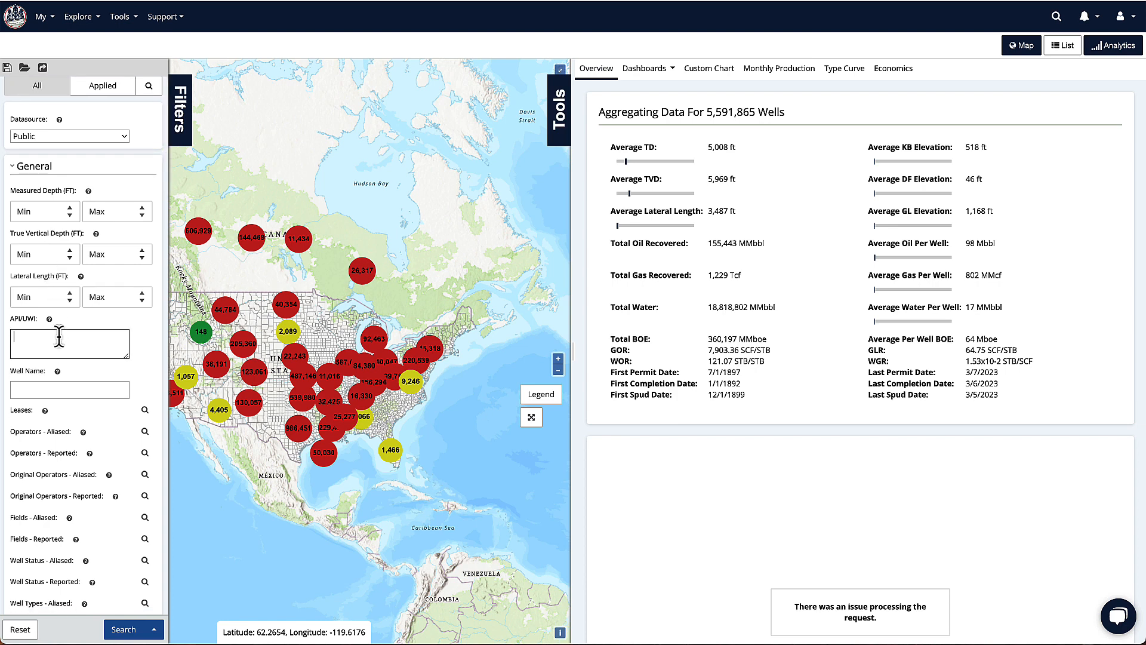
scroll(59, 338, down, 3)
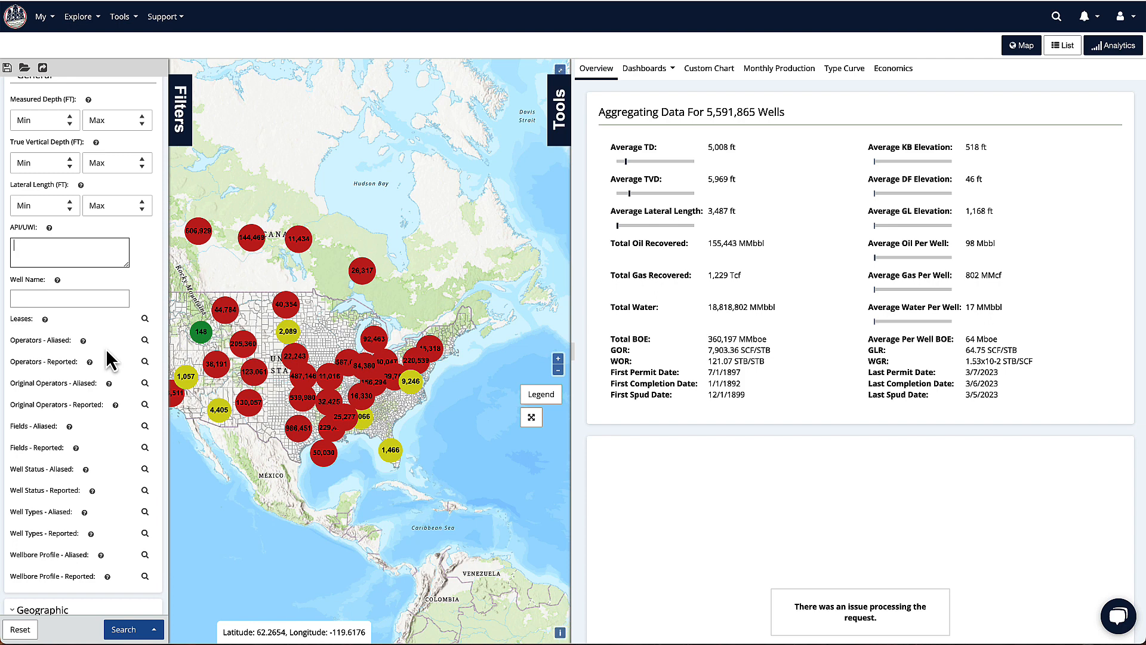
scroll(103, 370, down, 3)
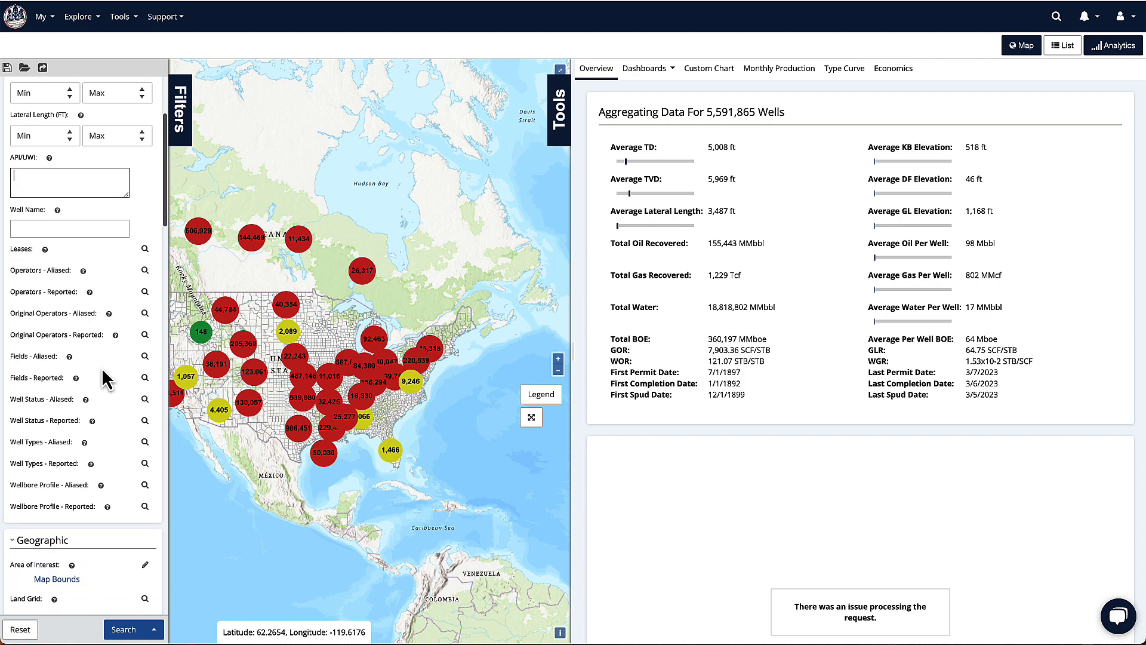
scroll(95, 477, down, 5)
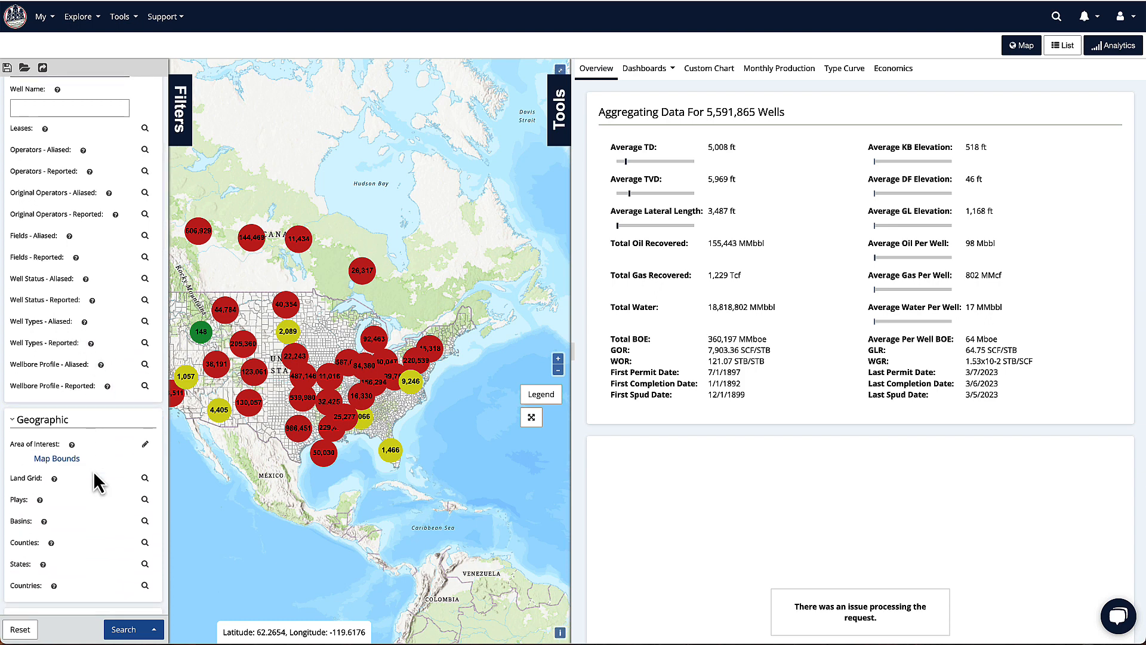
scroll(95, 478, down, 2)
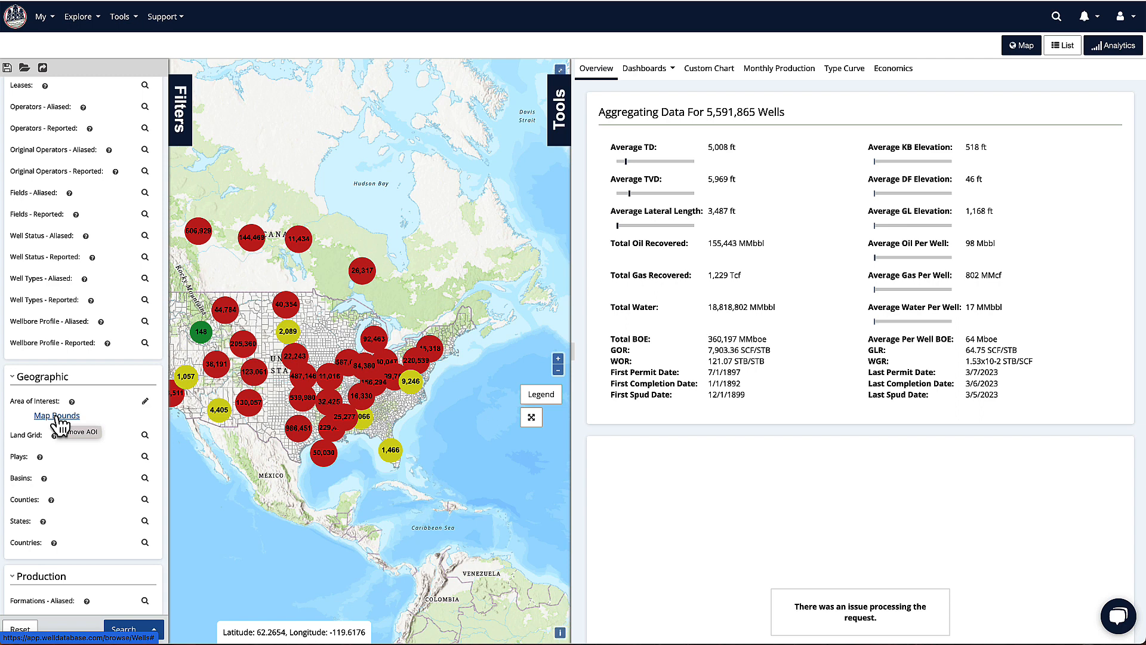
- Review the area of interest options without applying a change, and look over the remaining Geographic filters
click(145, 400)
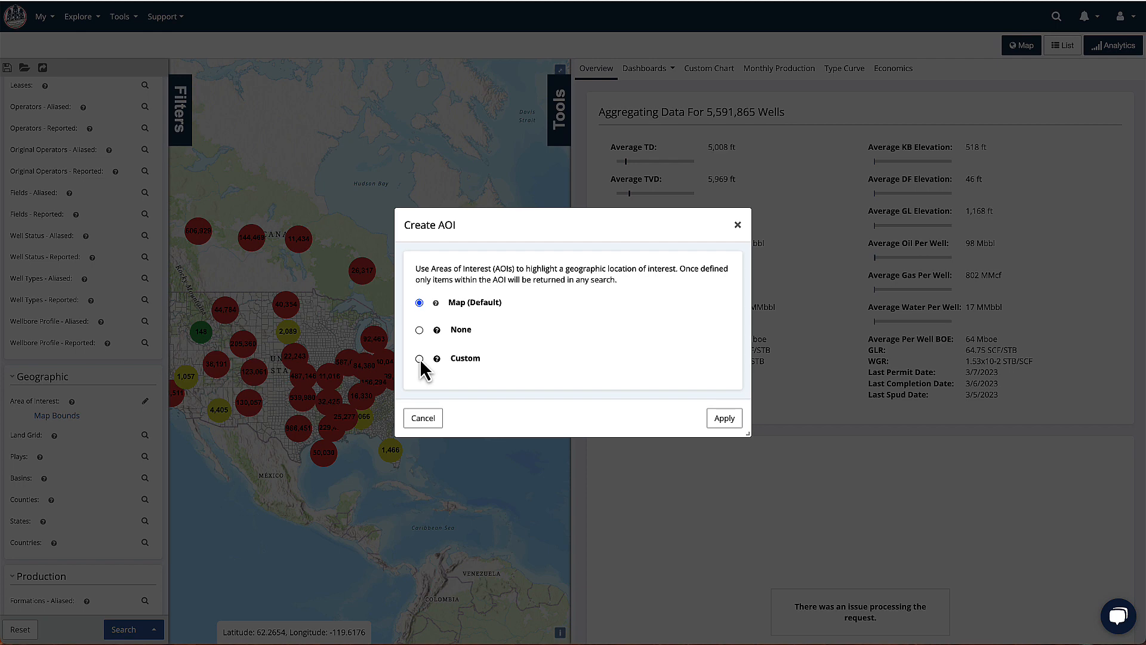
click(422, 418)
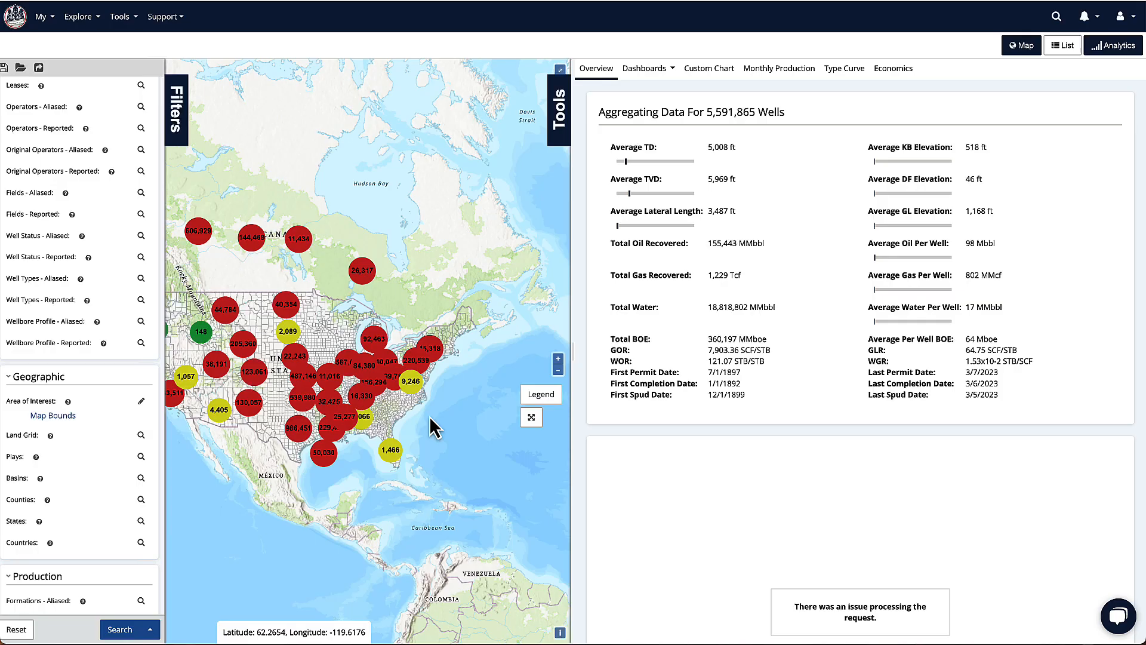
click(21, 111)
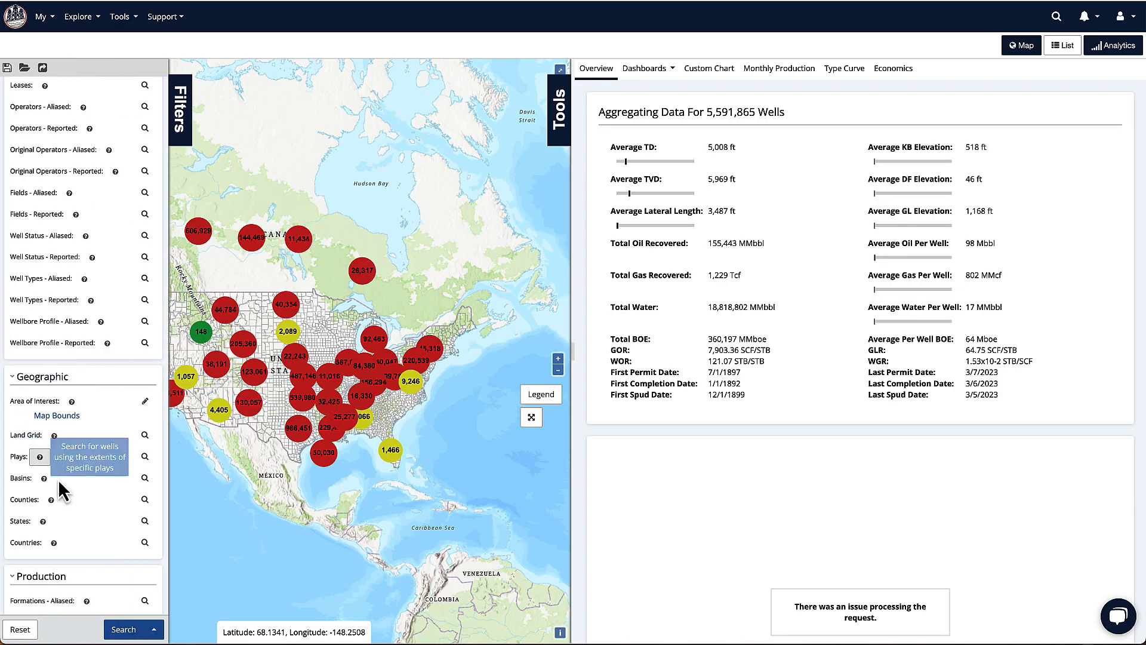
scroll(73, 488, down, 2)
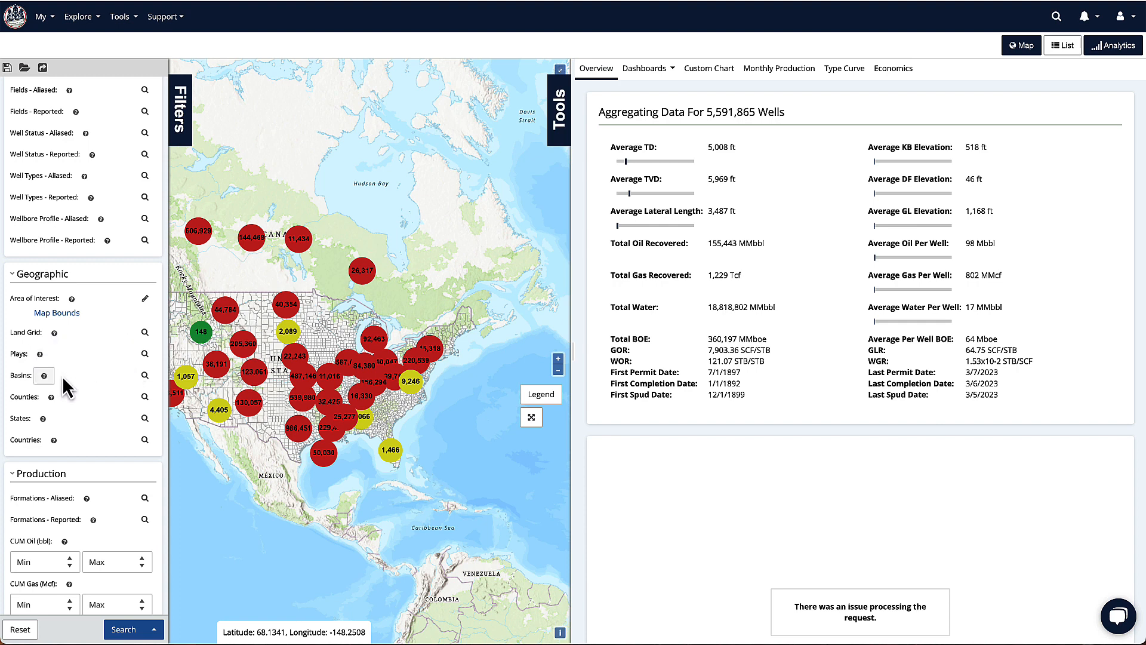
scroll(83, 414, down, 1)
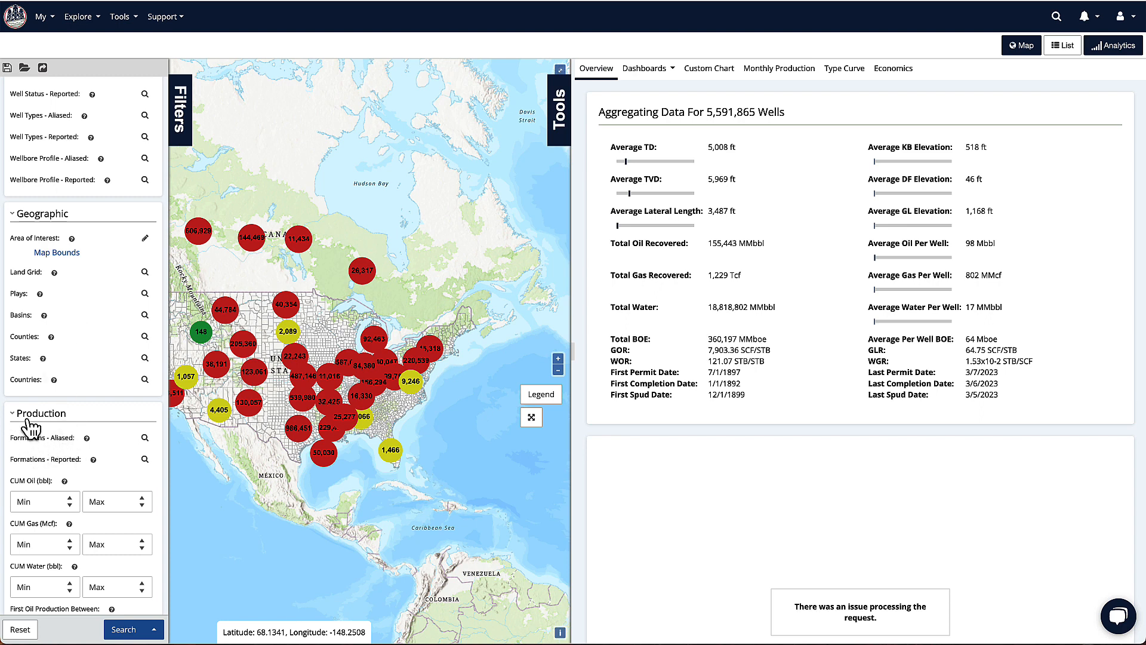
- Examine the Production filters, including the month choices for first and last oil production, without selecting any
mouse_move(95, 445)
scroll(120, 436, down, 5)
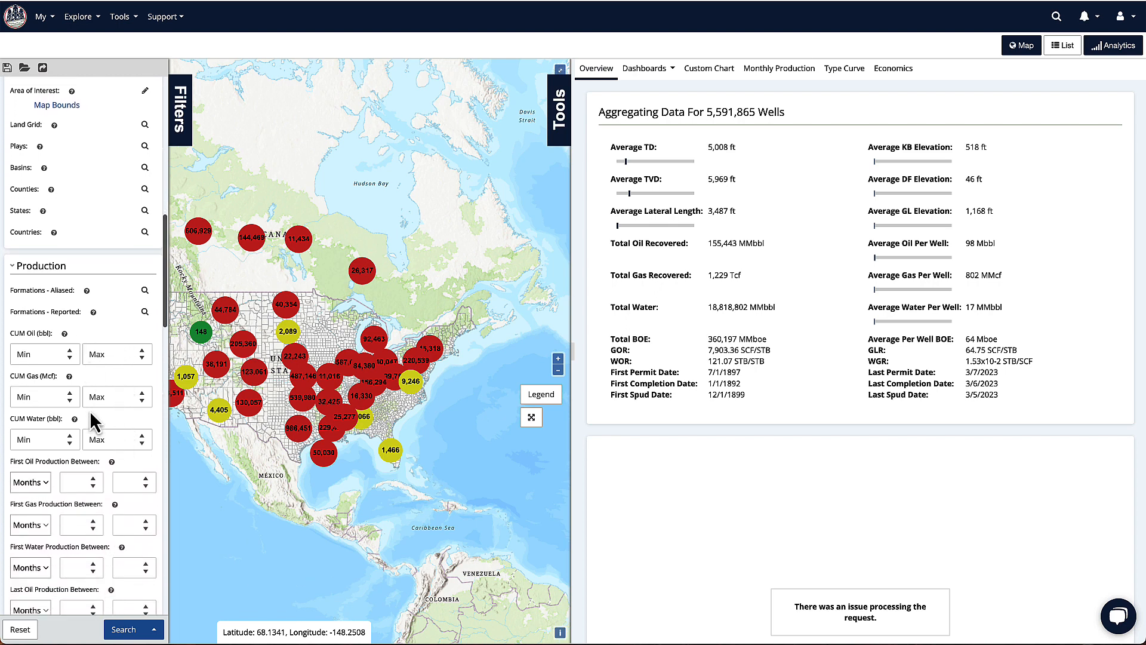
scroll(87, 415, down, 3)
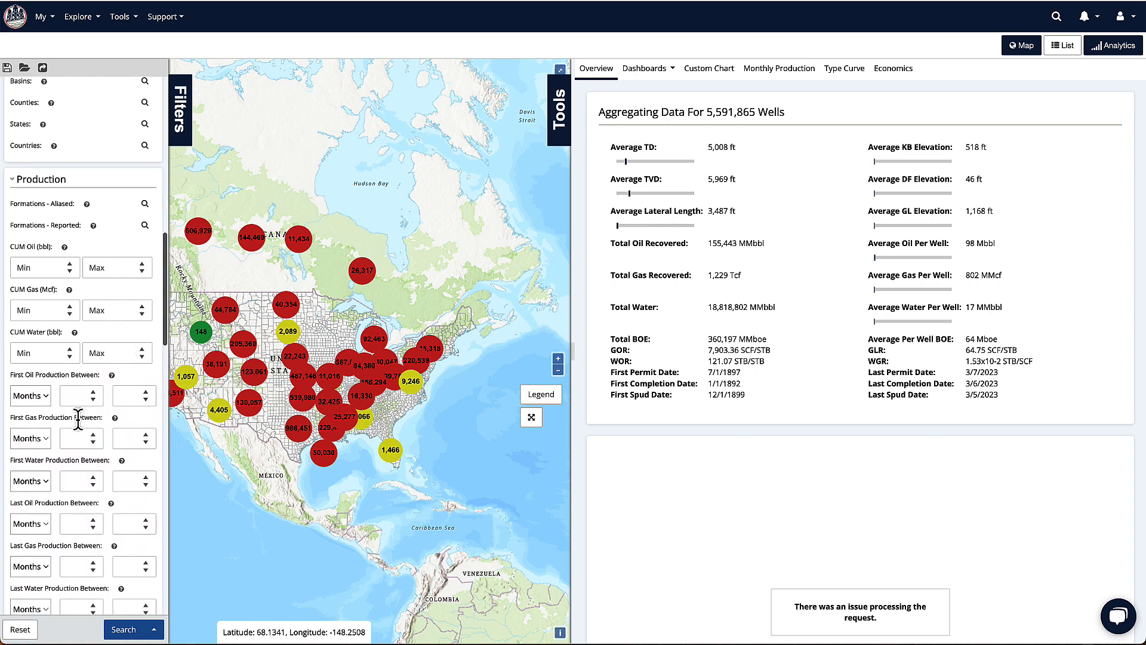
click(40, 394)
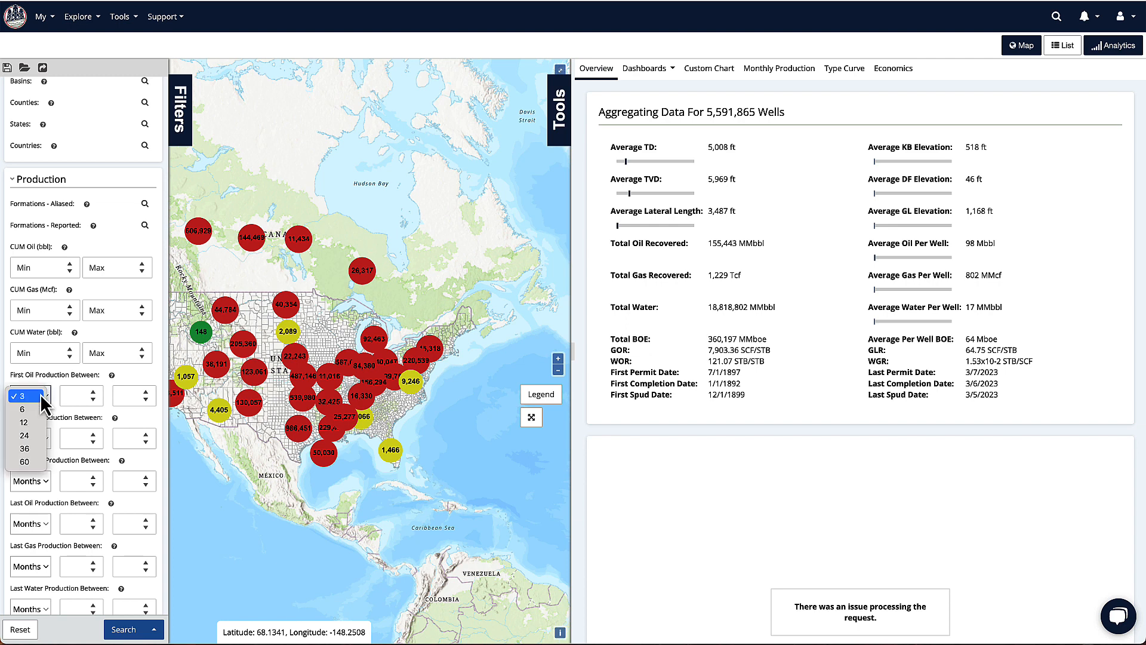
click(144, 386)
scroll(144, 385, down, 3)
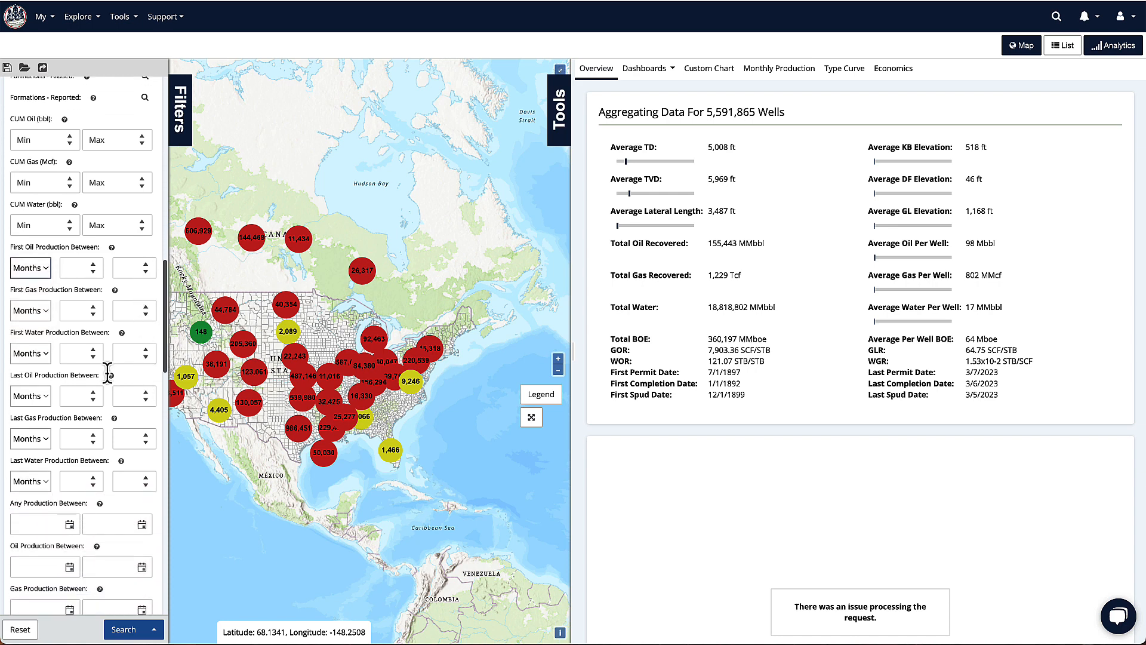
click(37, 396)
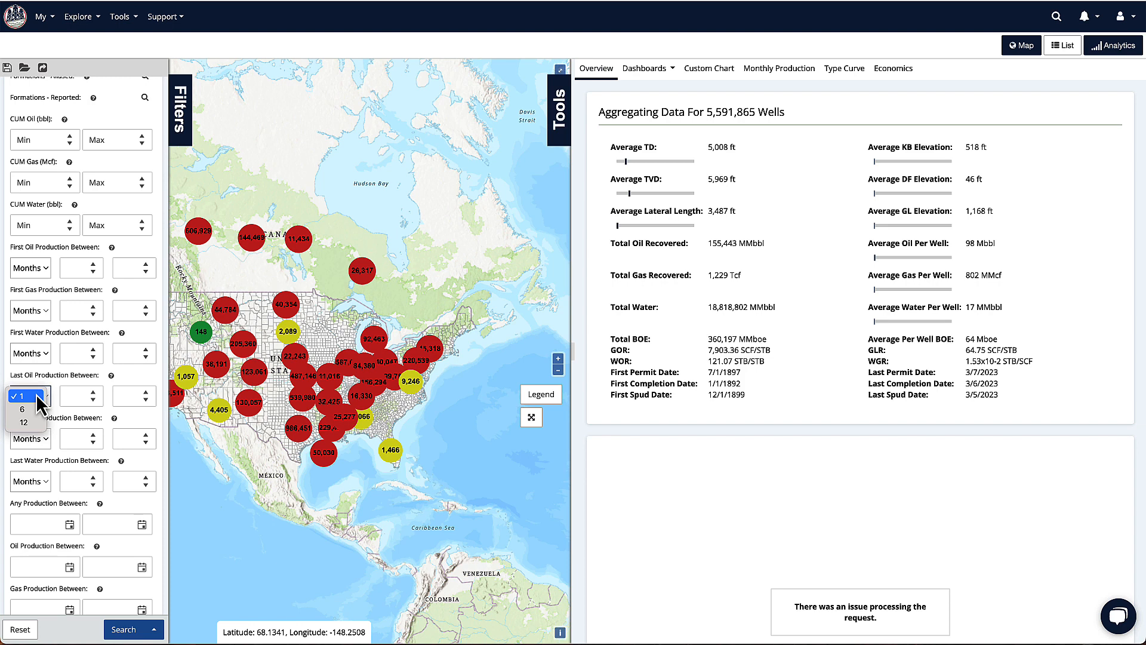
click(135, 376)
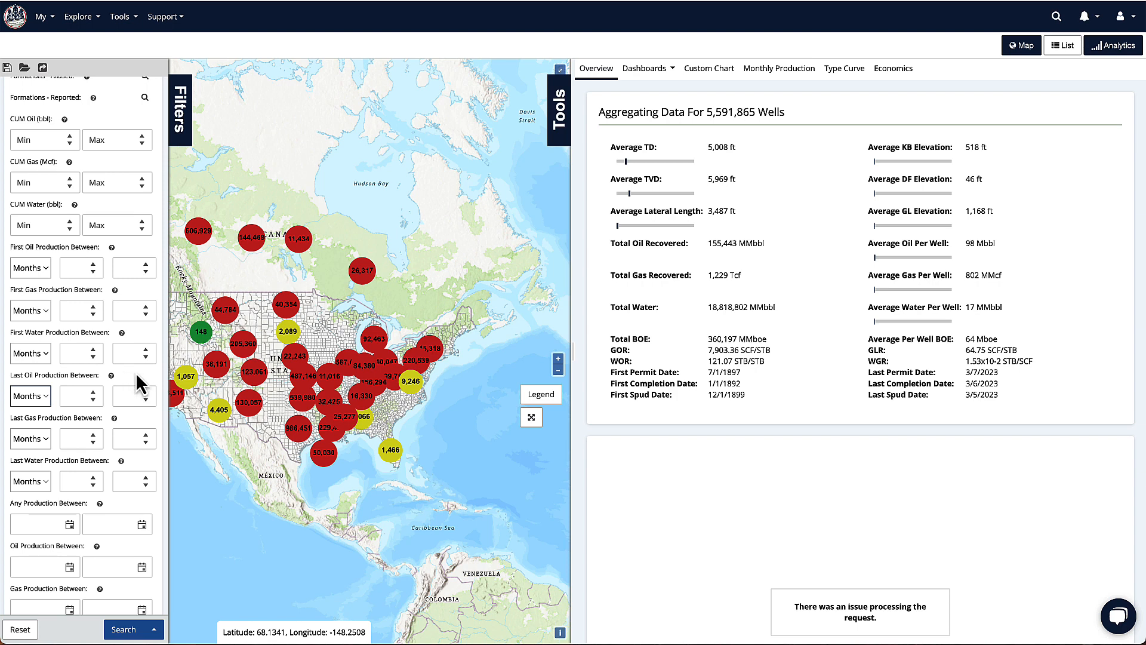
- Look over the production date-range filters and the Event Dates filters for permit, spud, completion and plug dates
scroll(135, 372, down, 4)
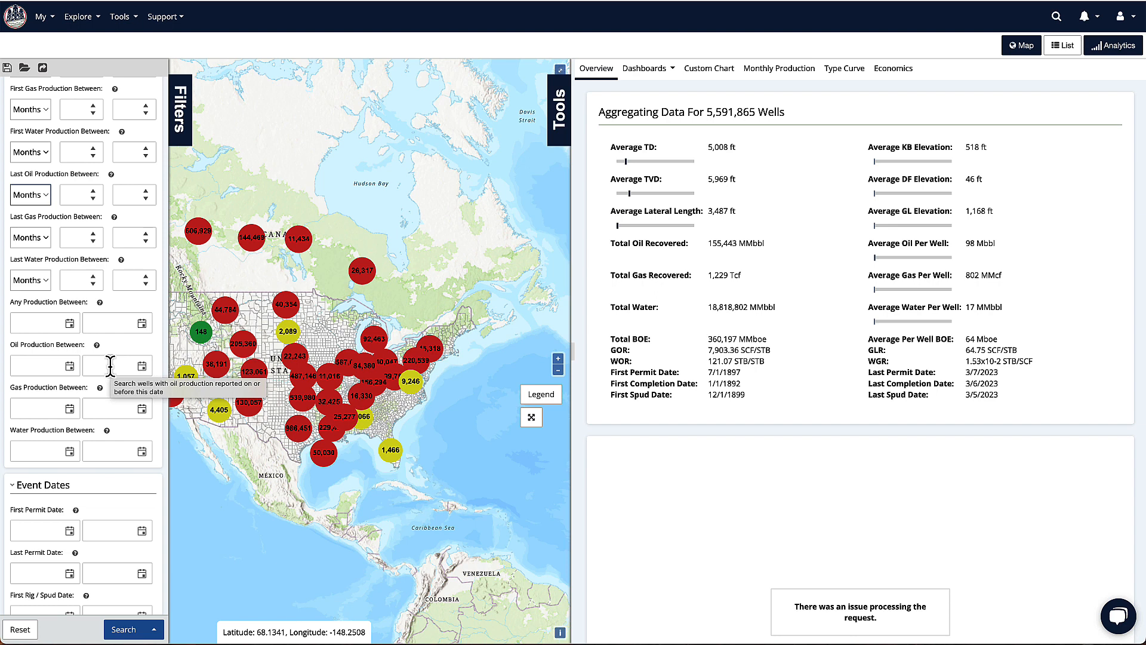
scroll(116, 459, down, 1)
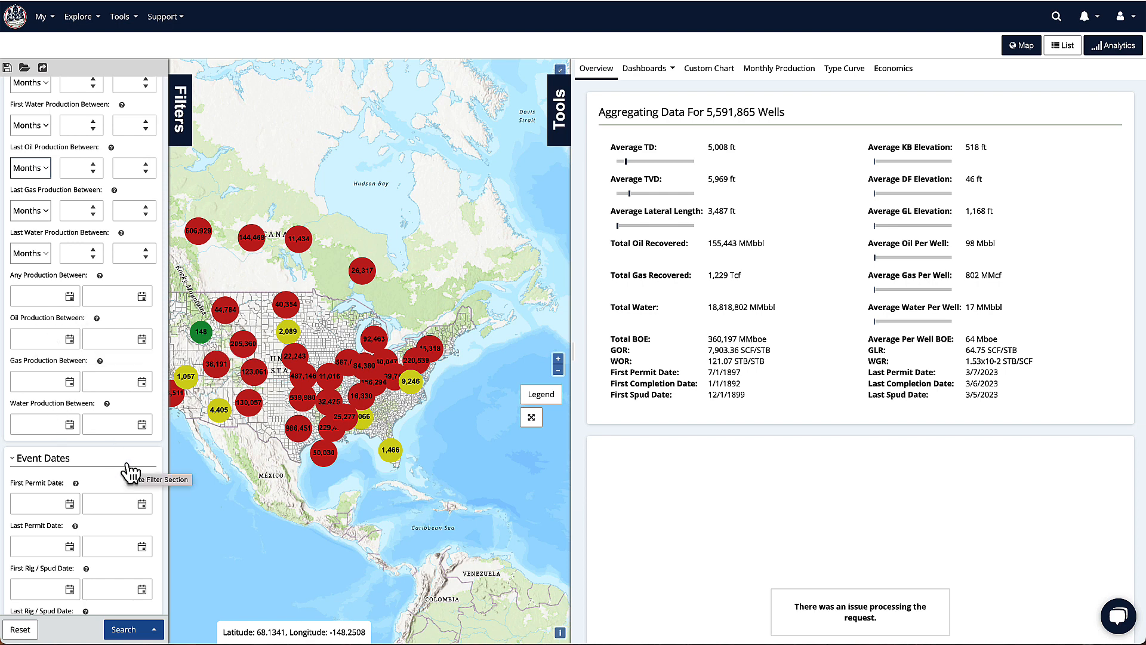
scroll(125, 471, down, 1)
scroll(128, 472, down, 4)
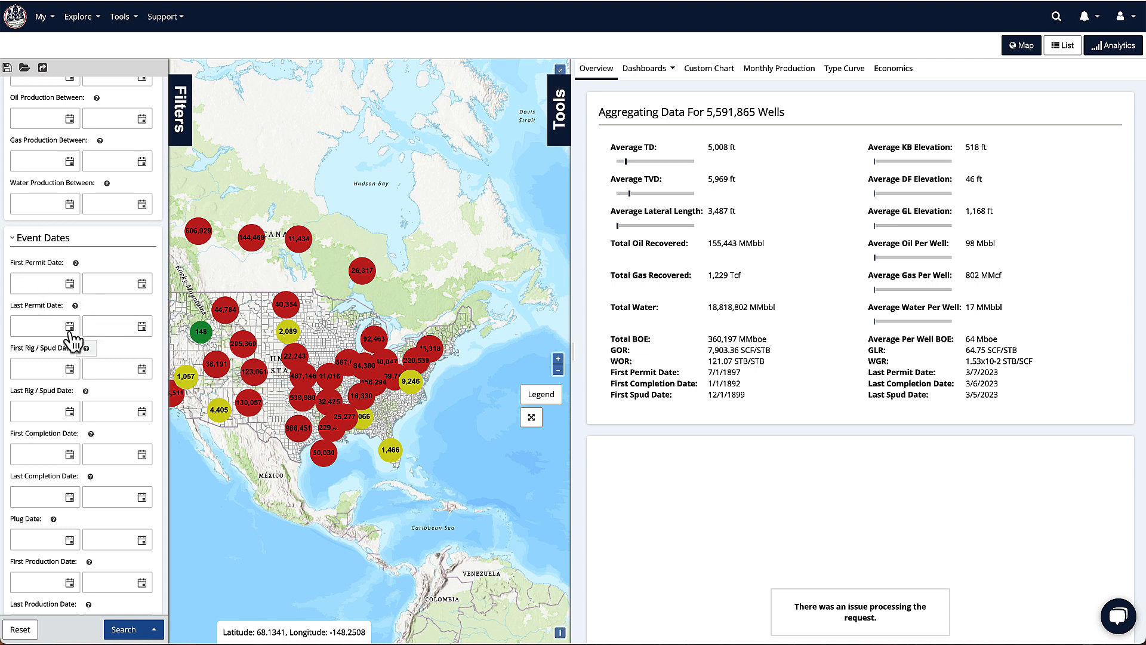
- Look over the remaining Event Dates filters, the Frac Data filters and the Available Data options
scroll(31, 391, down, 4)
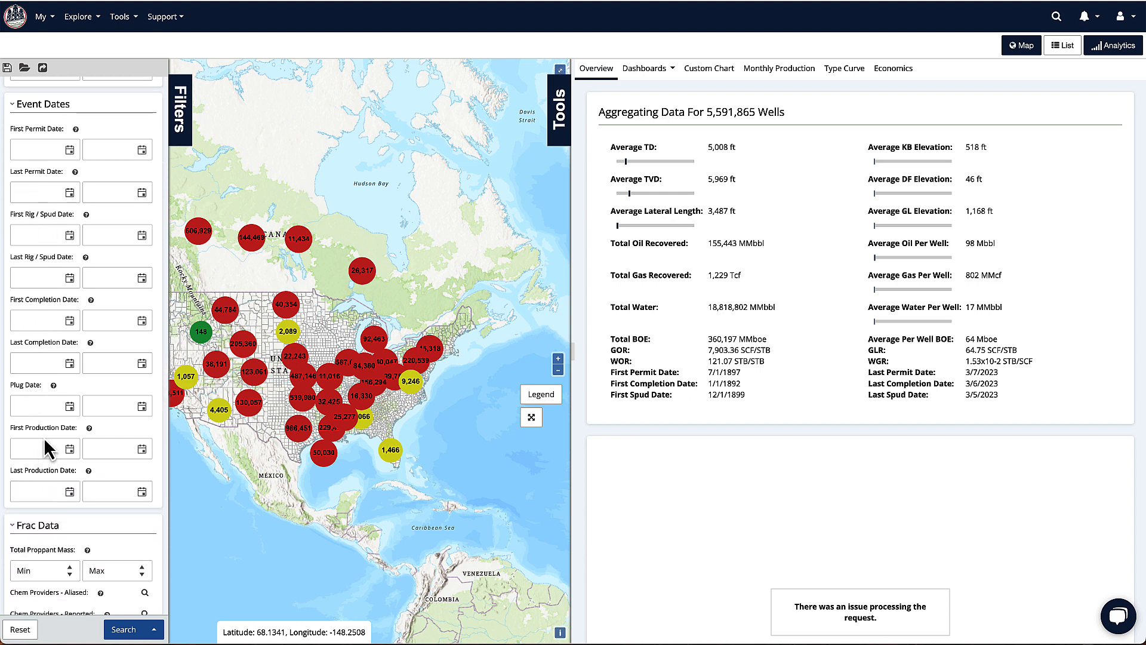
scroll(44, 439, down, 4)
scroll(44, 438, down, 5)
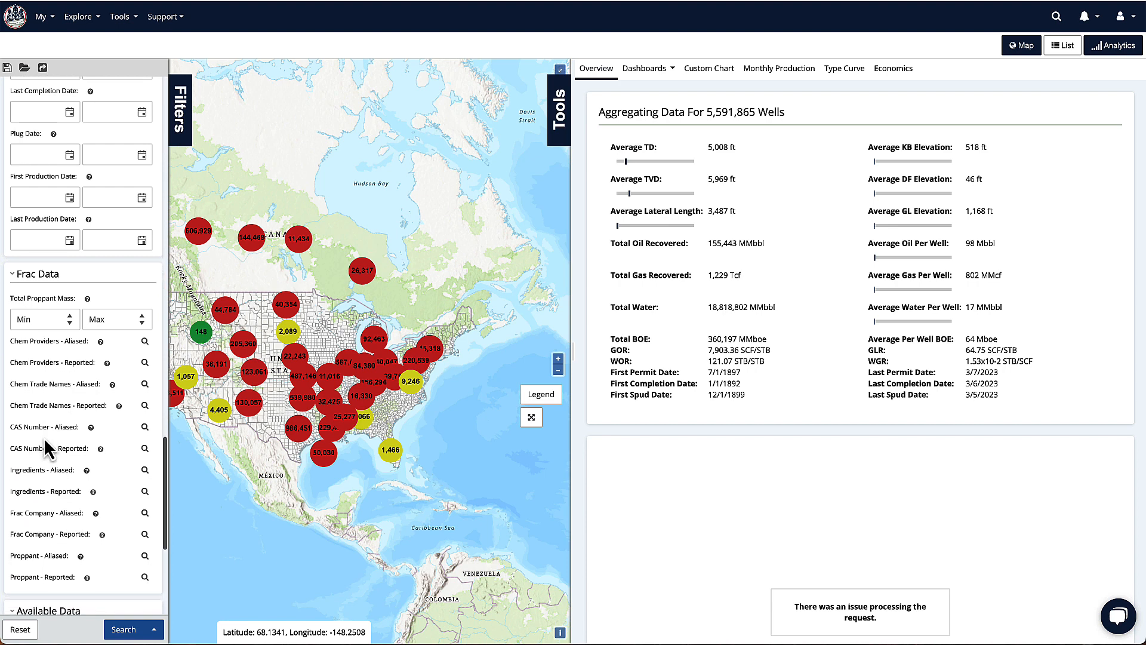
mouse_move(113, 387)
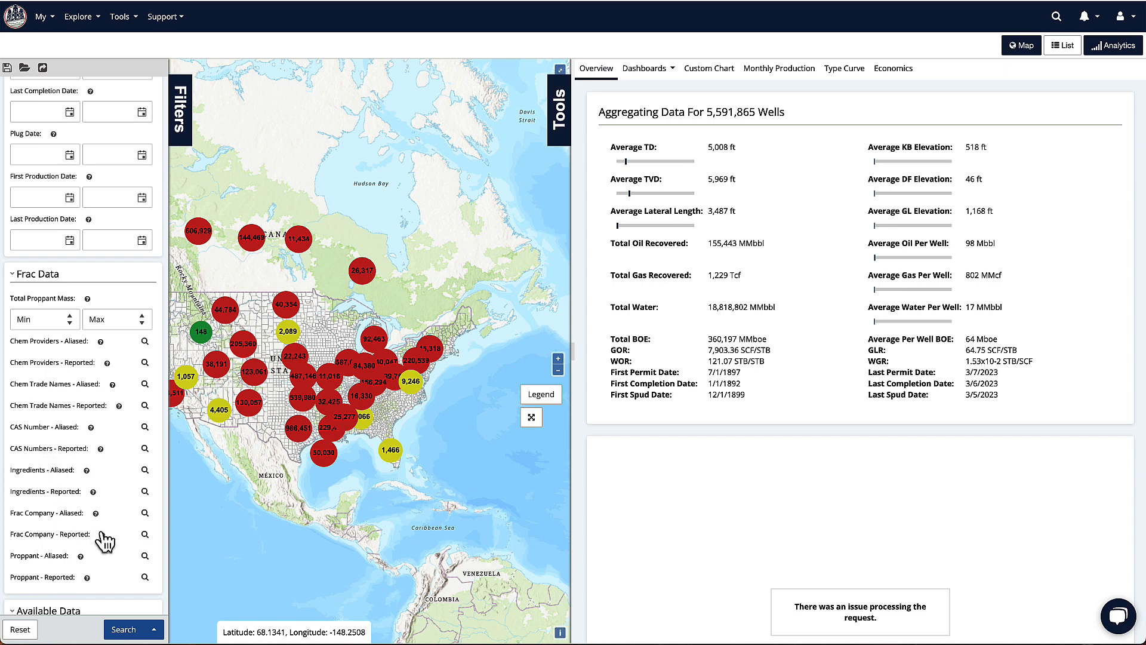
scroll(102, 531, down, 2)
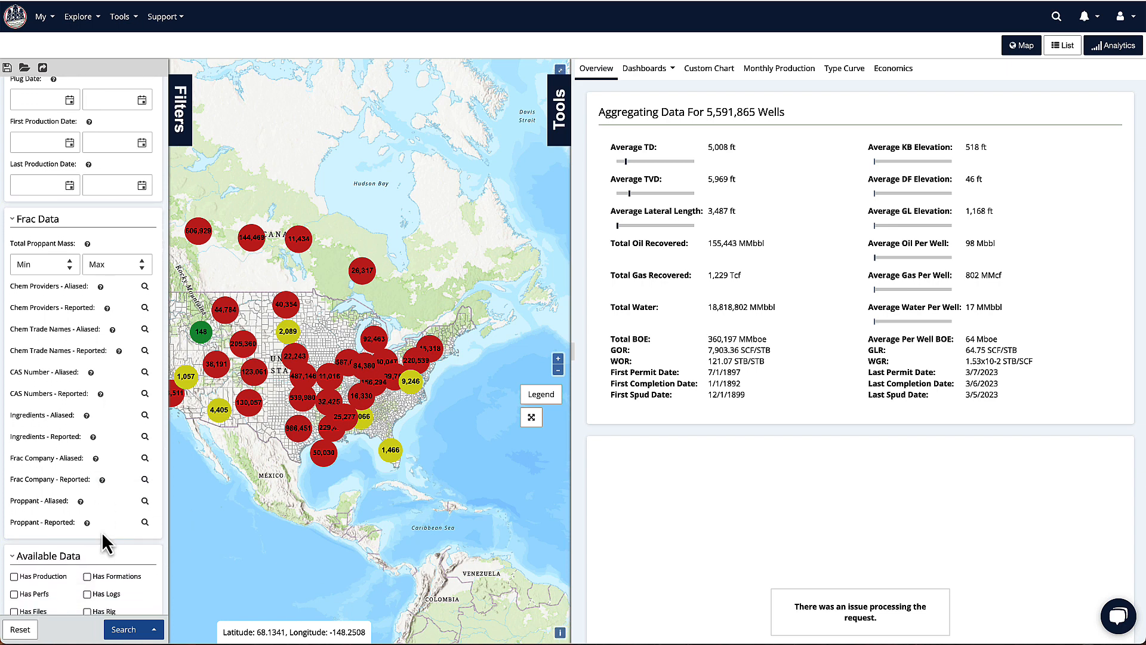
scroll(101, 532, down, 2)
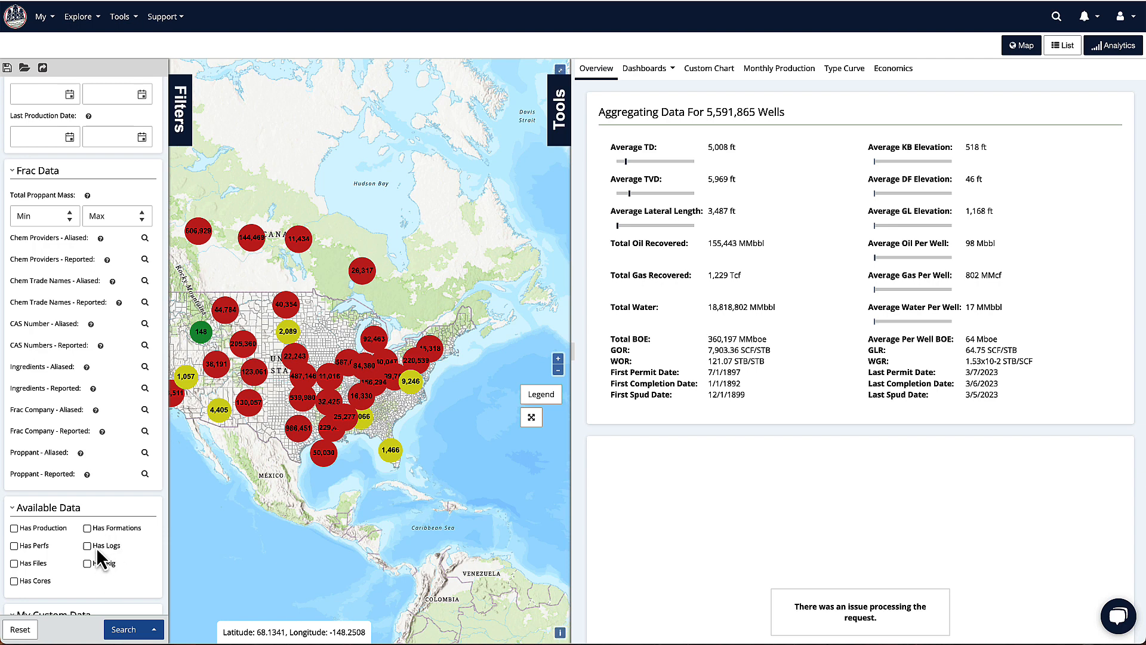
- Examine the My Custom Data filters, including the completion type choices, without selecting any
scroll(97, 547, down, 2)
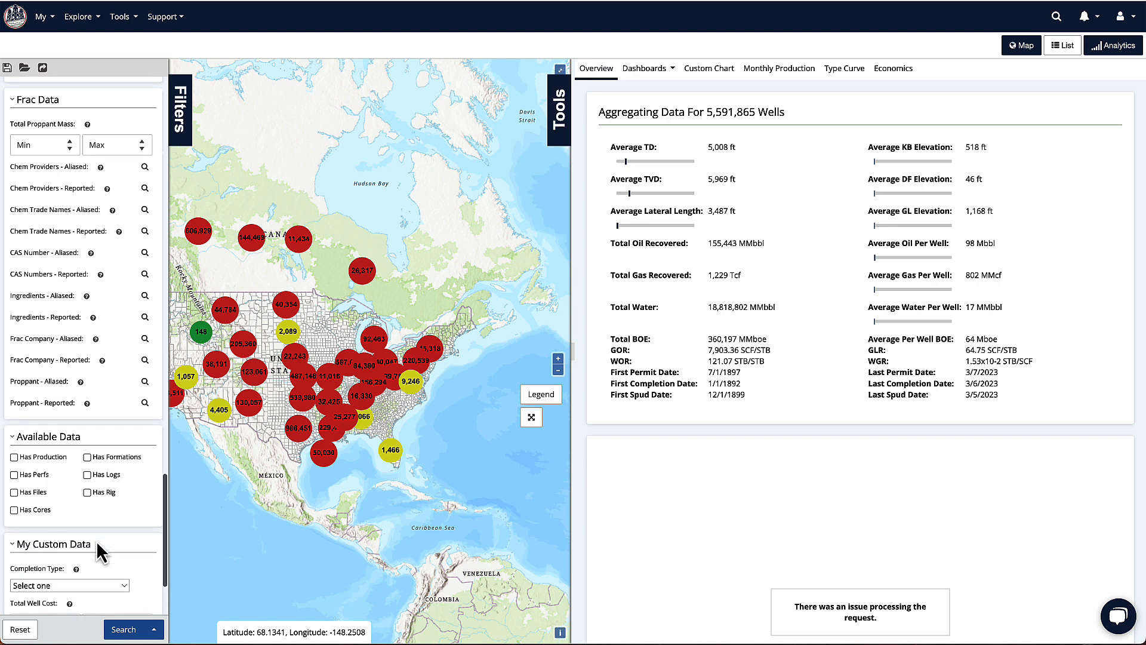
scroll(97, 543, down, 1)
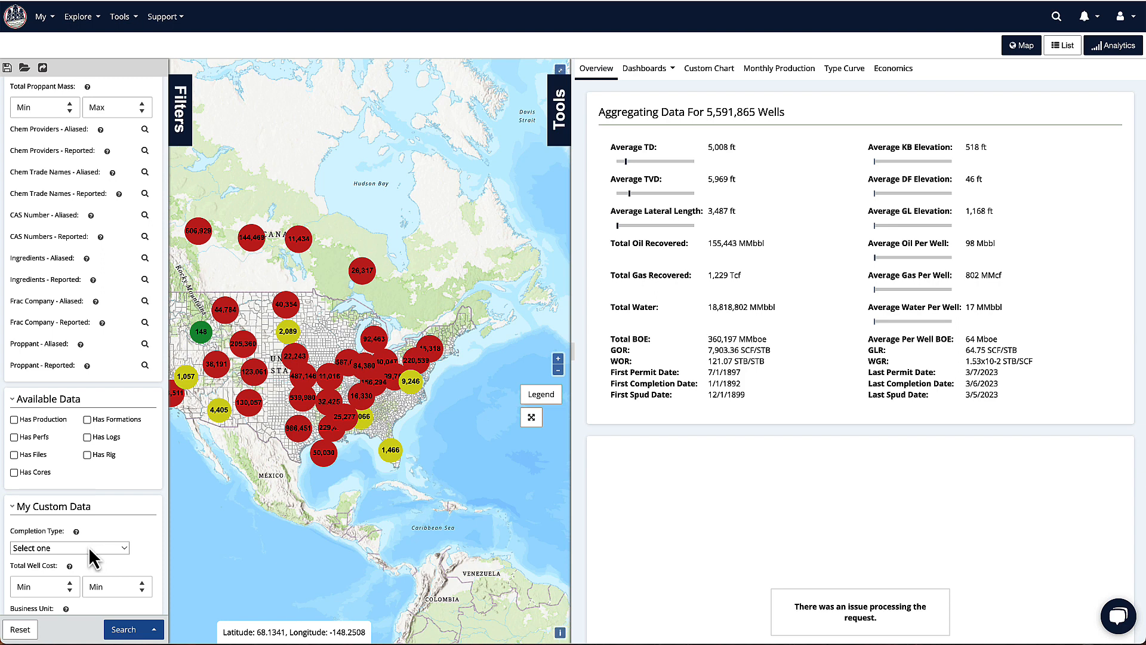
click(88, 547)
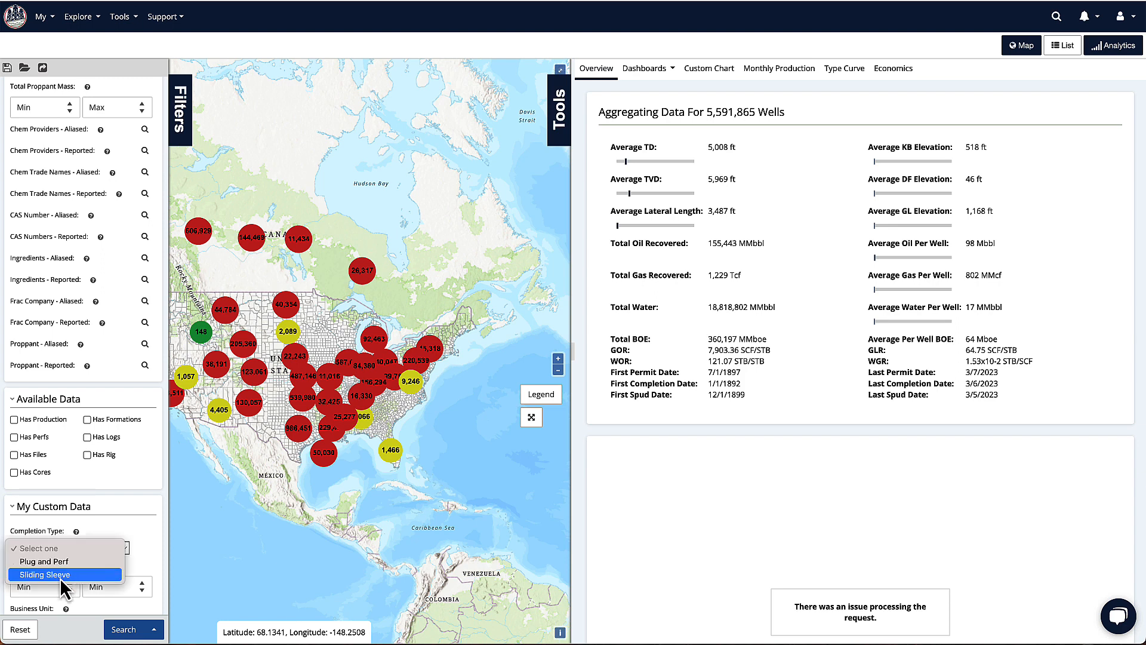
click(131, 517)
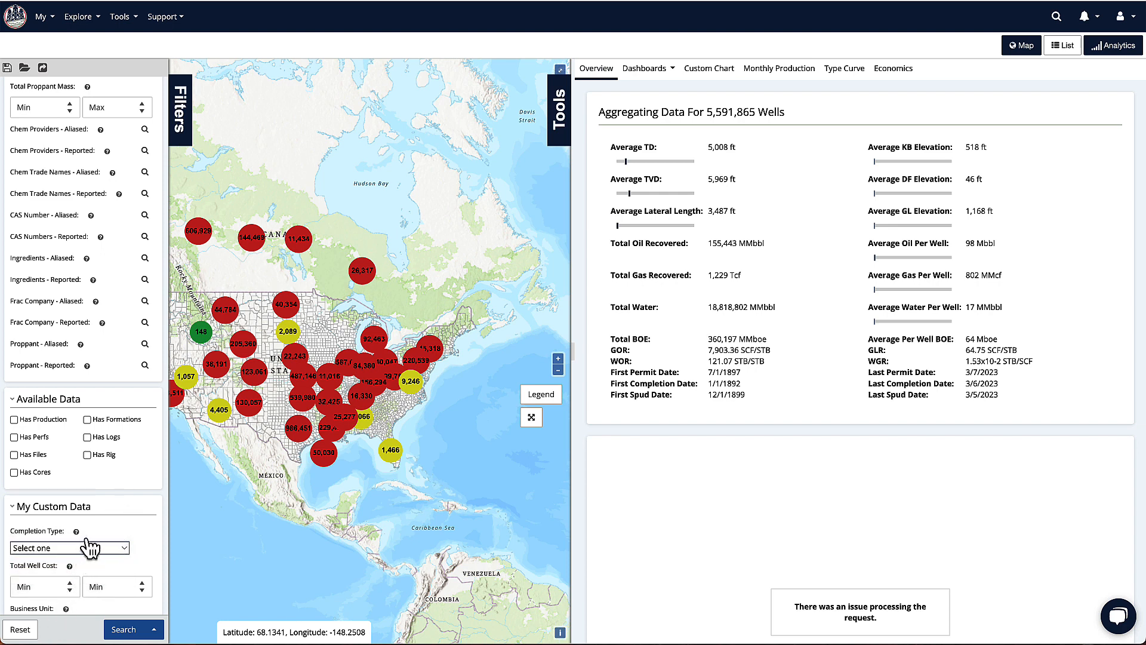
mouse_move(86, 540)
- Hide the filters and bring the map in close on the South Texas wells around Pearsall
click(182, 111)
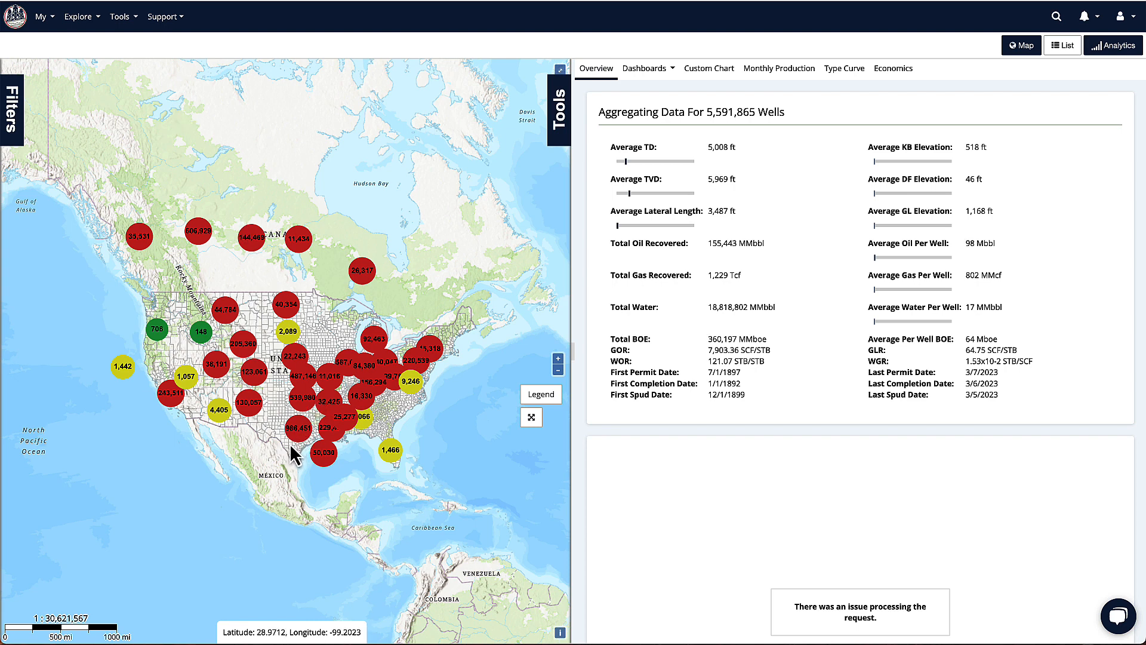
scroll(291, 447, up, 7)
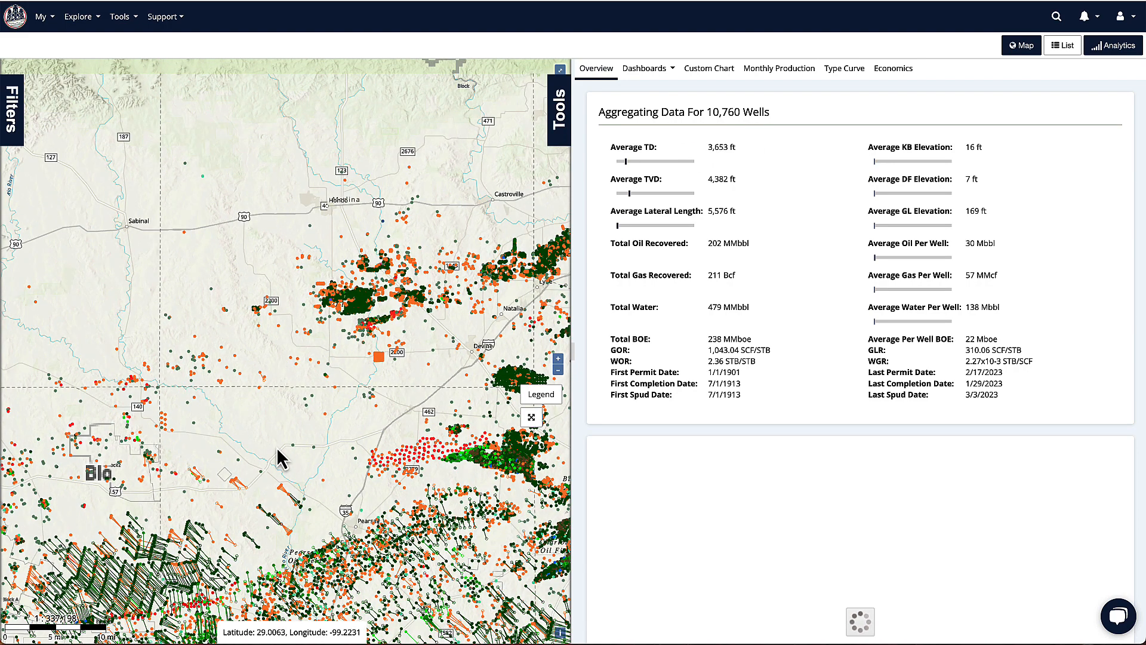
drag(297, 236, 248, 87)
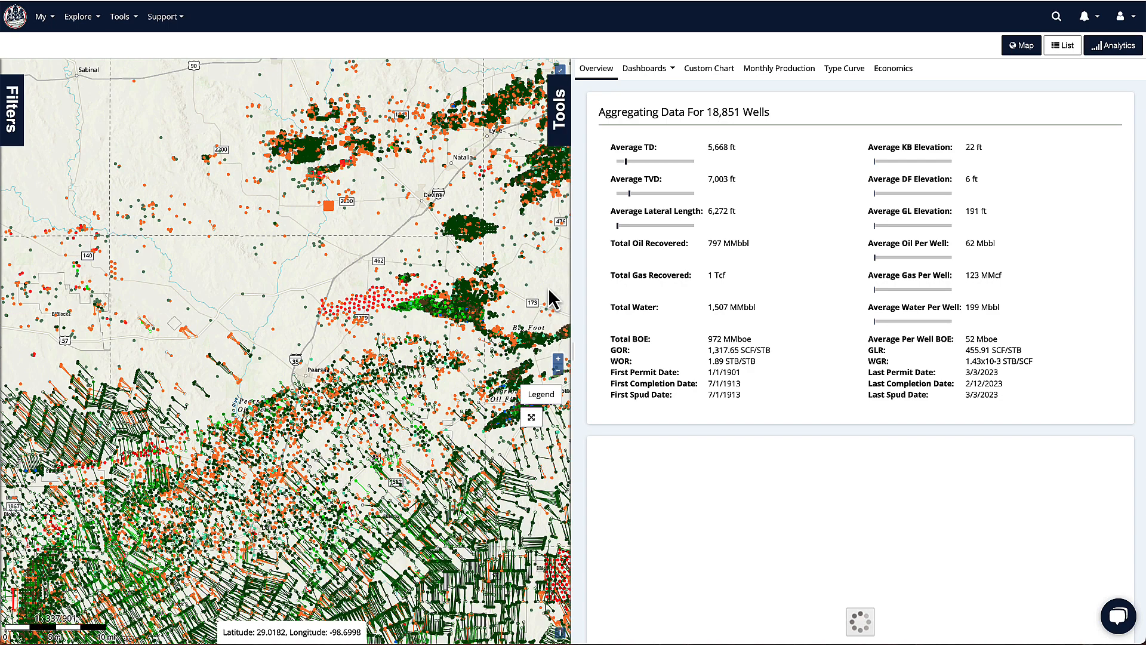
drag(453, 378, 417, 249)
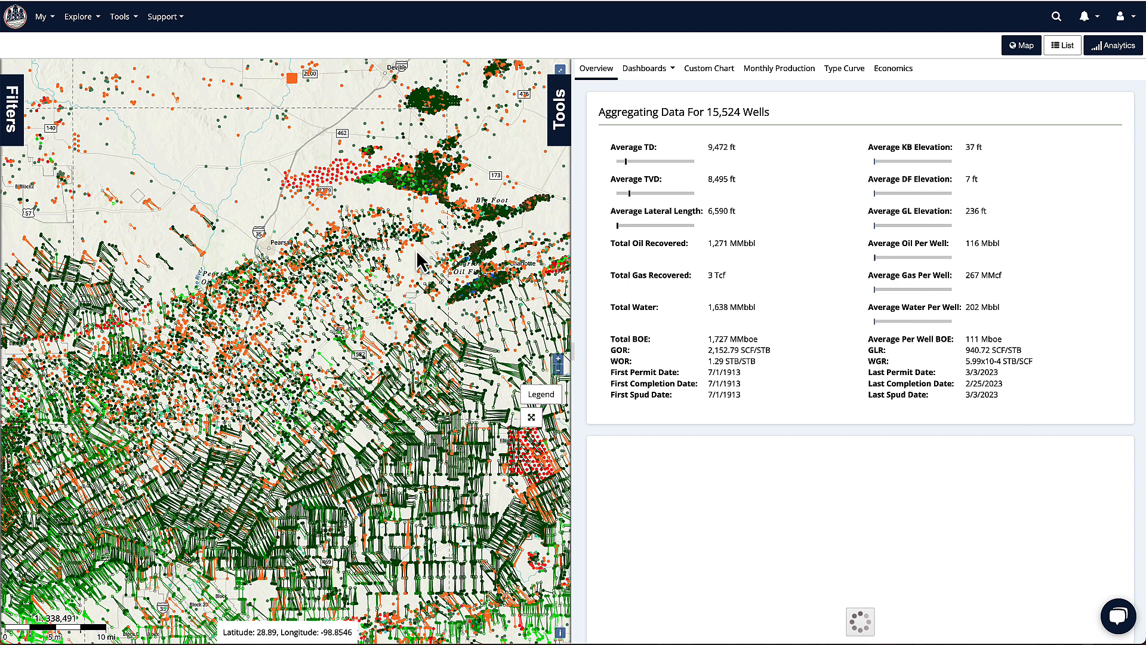
- Open the map tools and review the base map choices, keeping terrain
click(557, 119)
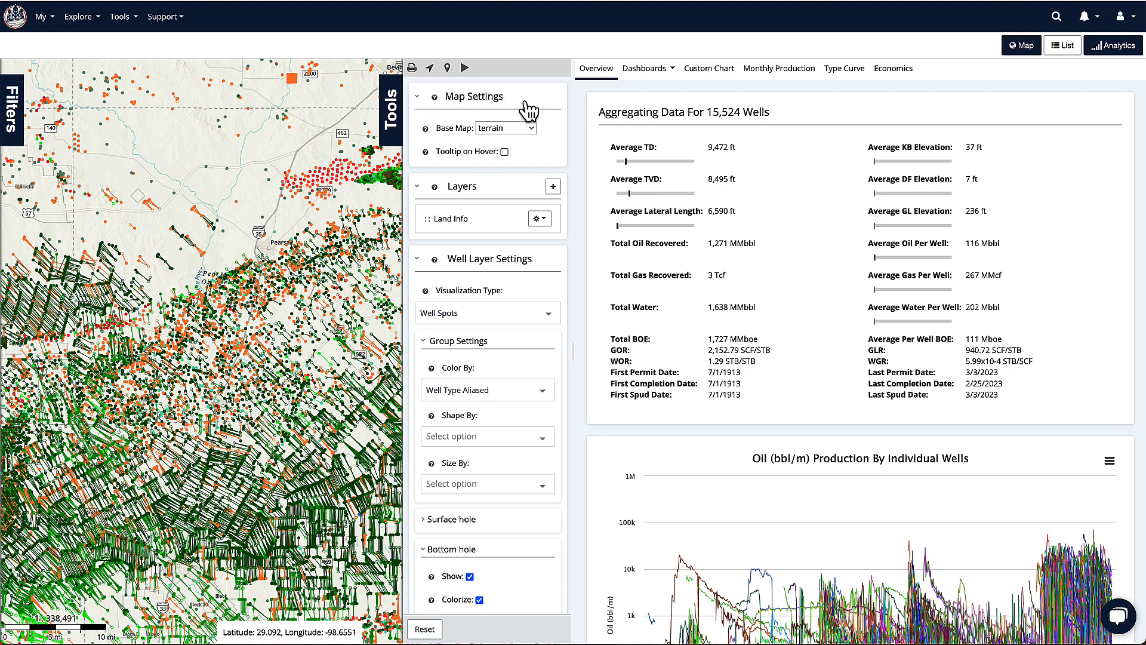
click(505, 133)
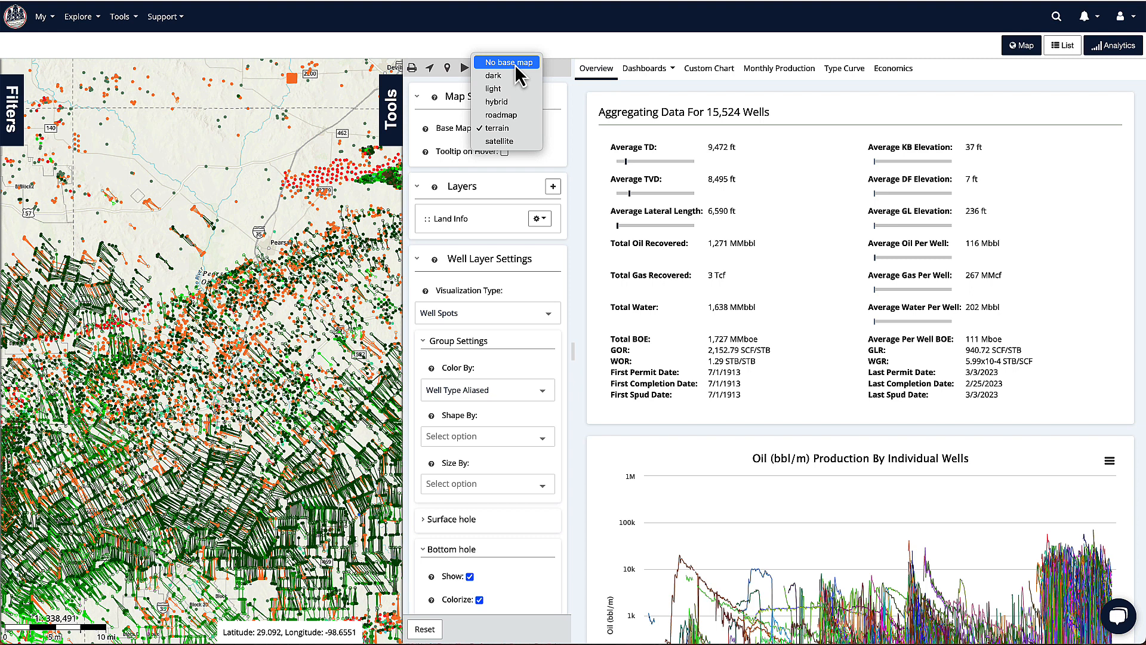
click(556, 123)
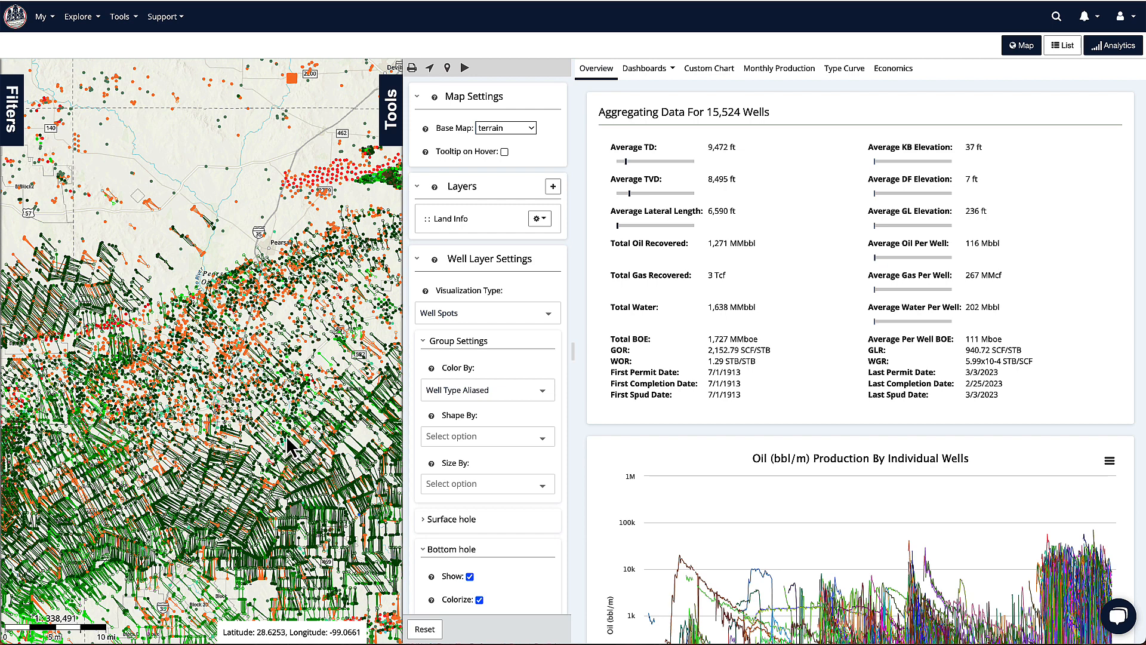
- View the summary popup of a horizontal well between Dilley and Cotulla, and dismiss it
click(211, 451)
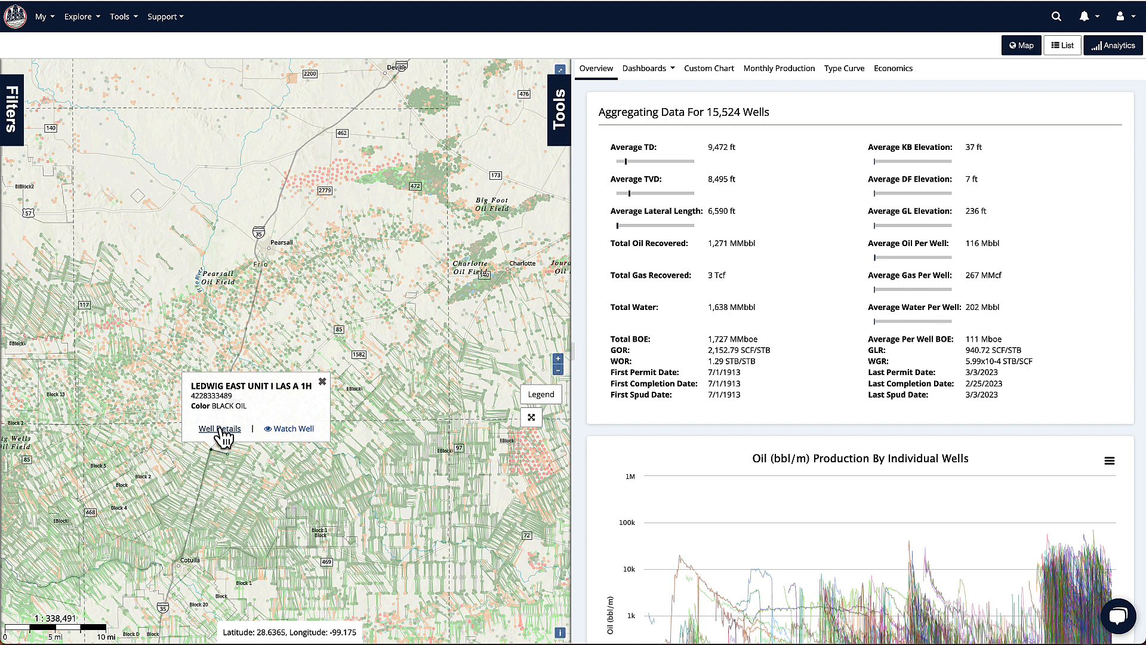
click(560, 120)
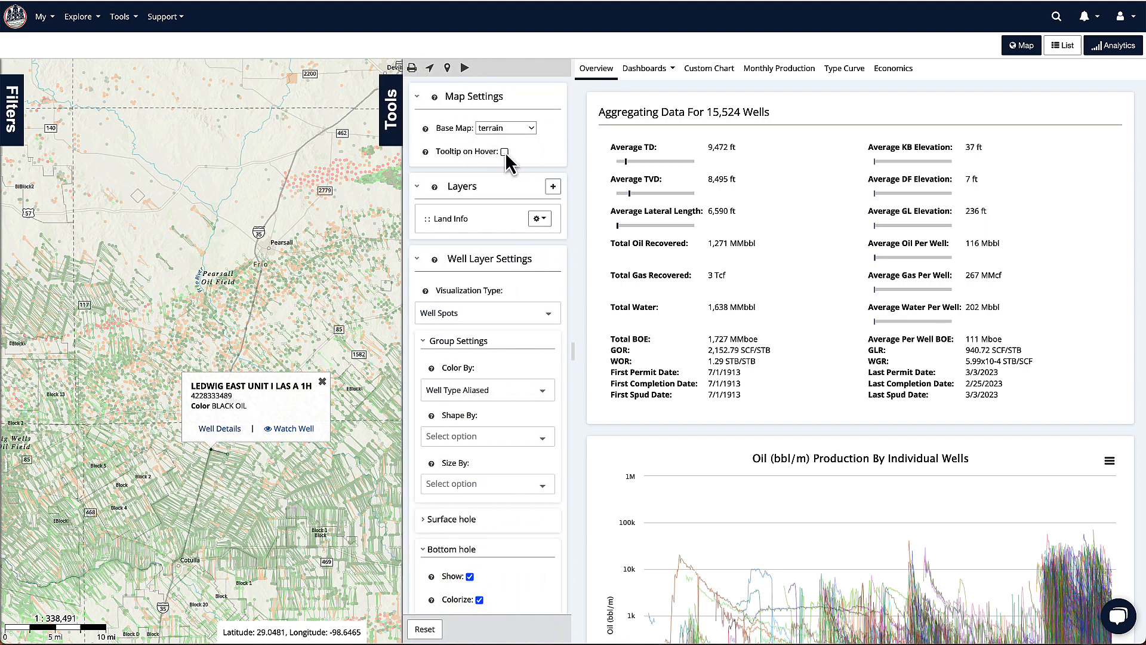
click(322, 381)
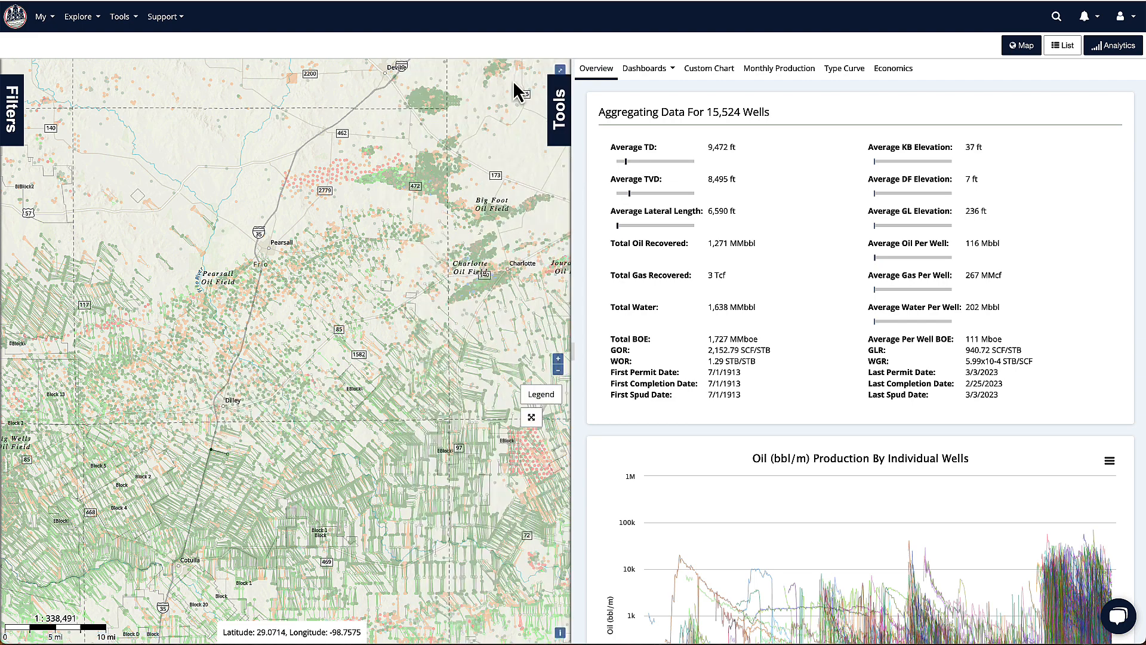
- Review the visualization types available for the well layer, keeping Well Spots
click(557, 126)
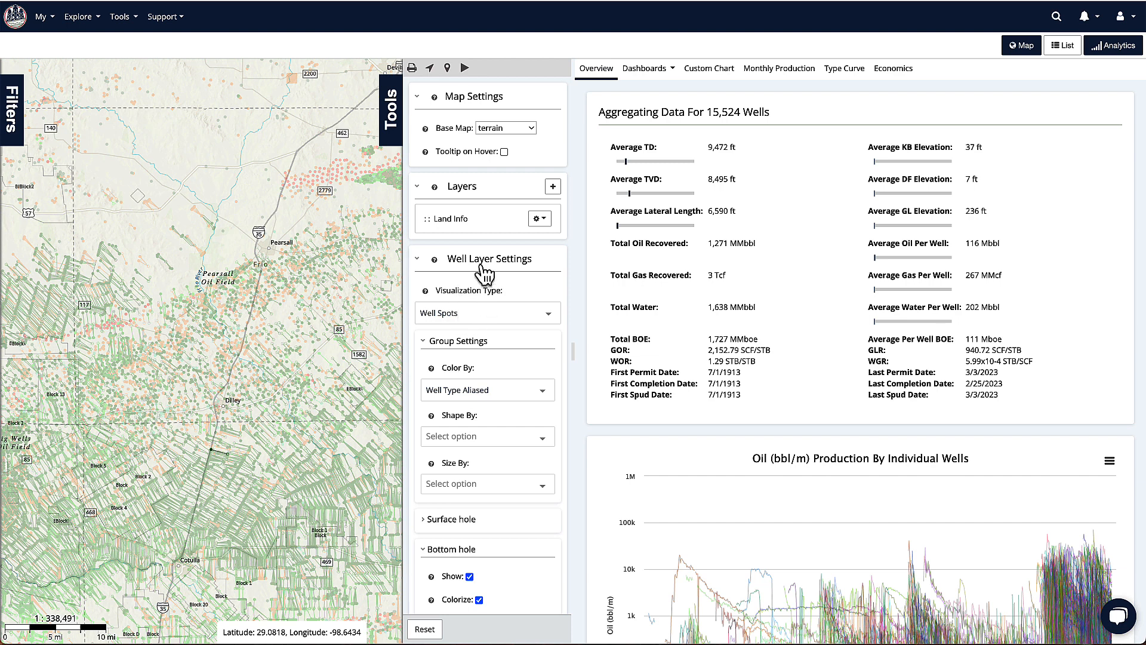
click(469, 313)
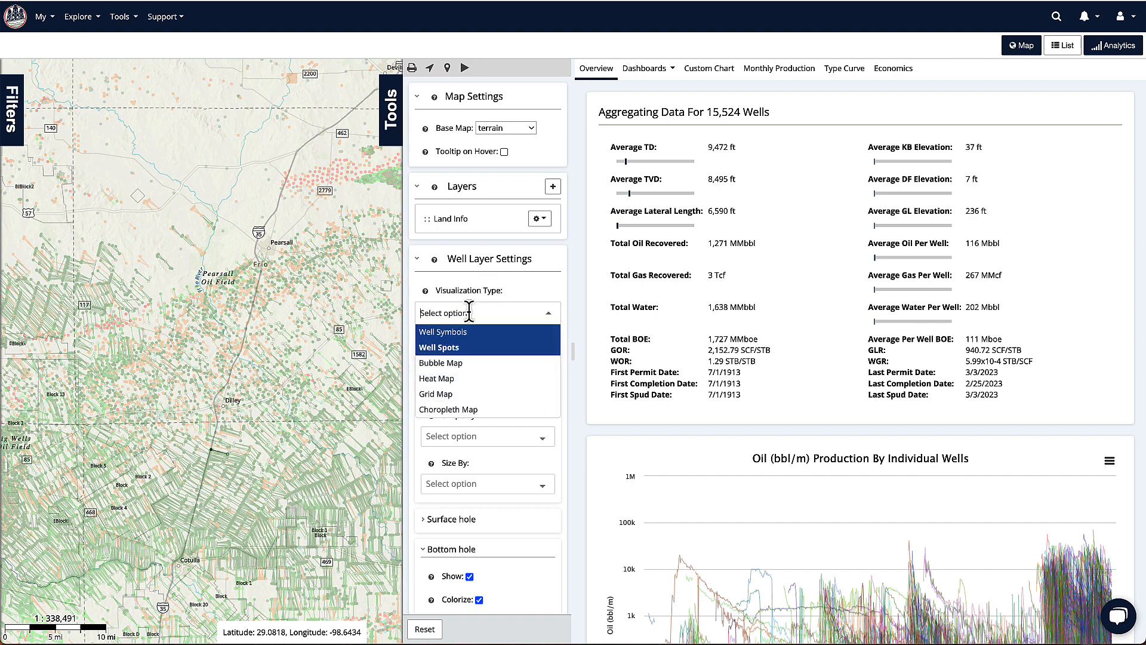
click(472, 351)
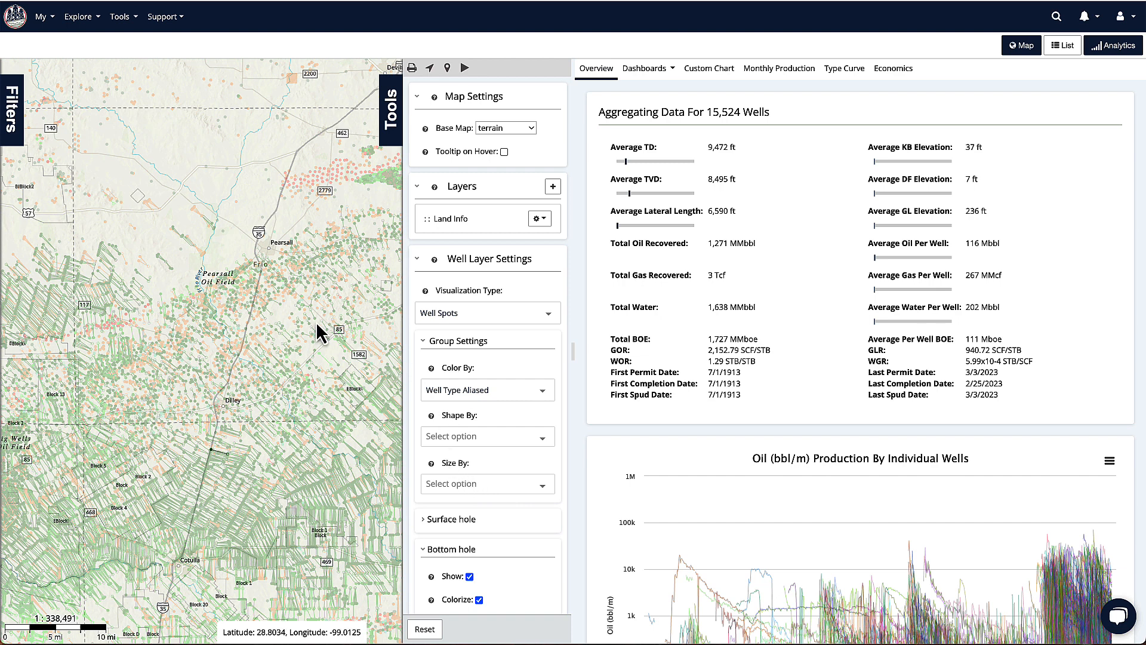
- Color the wells by Current Operator Aliased and check the operator of one well southeast of Pearsall
click(539, 400)
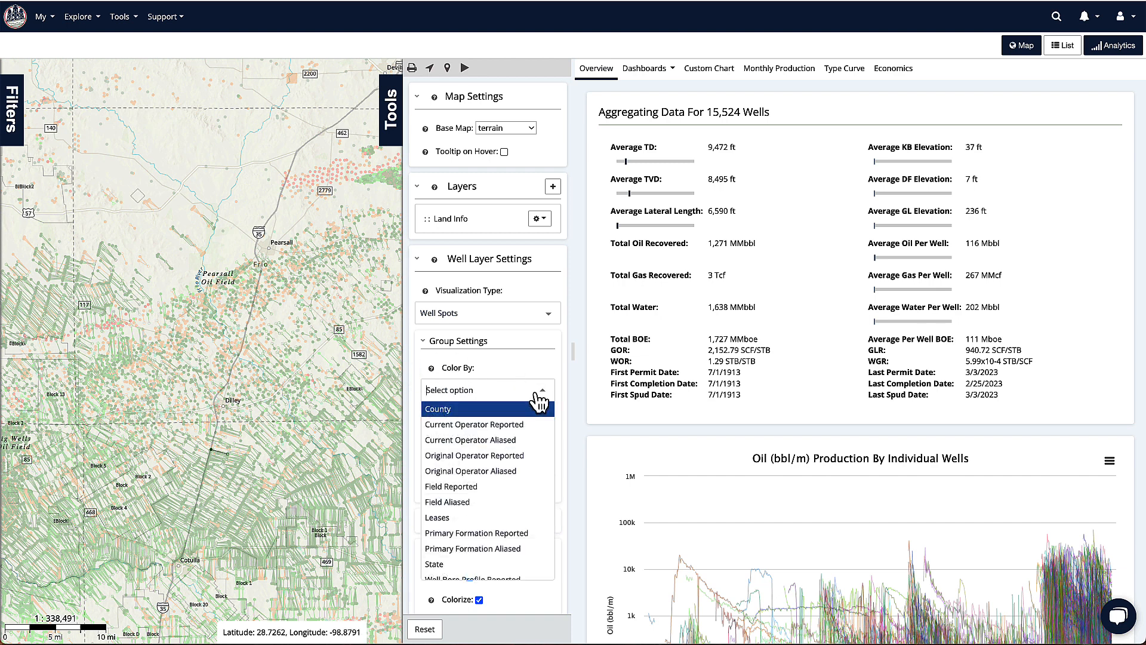
click(525, 442)
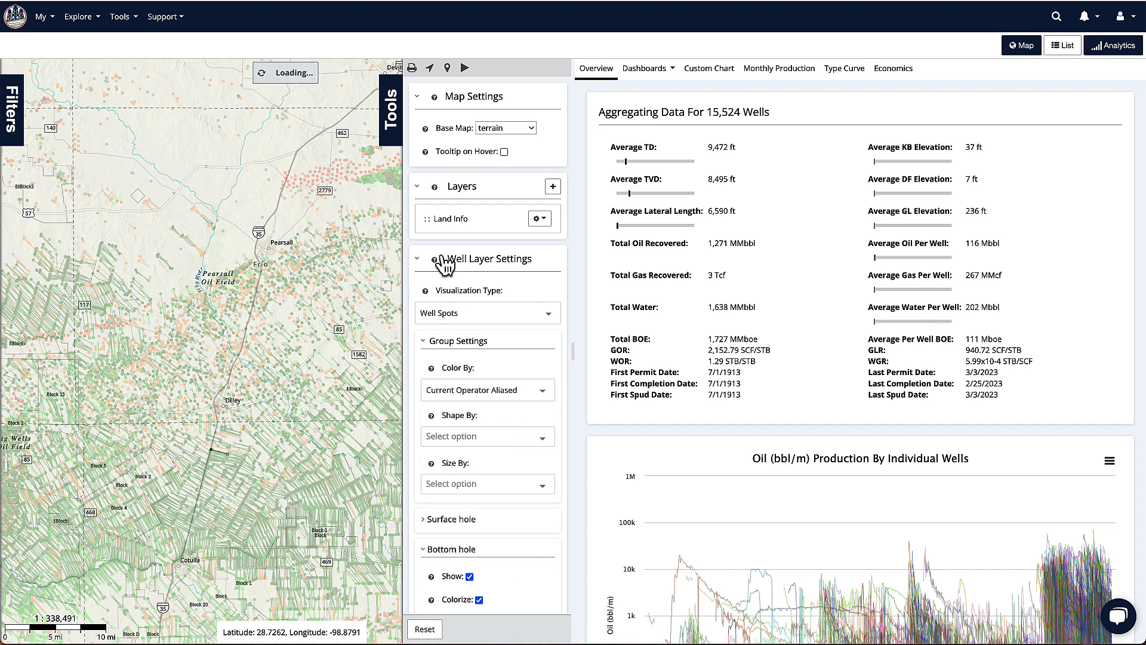
click(395, 126)
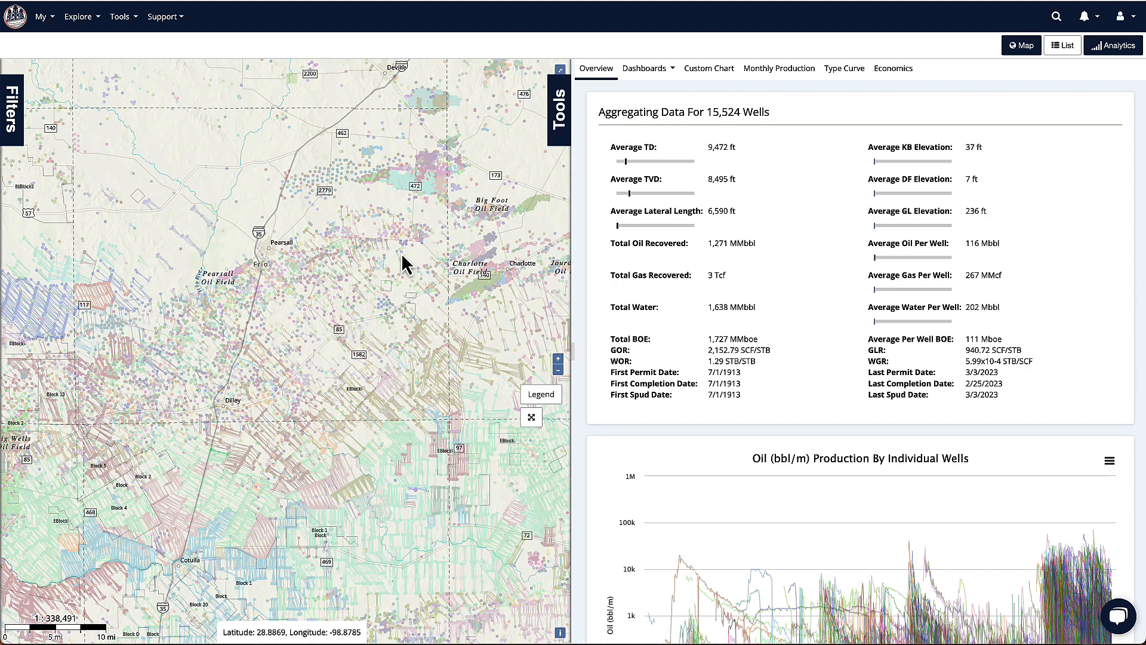
click(402, 252)
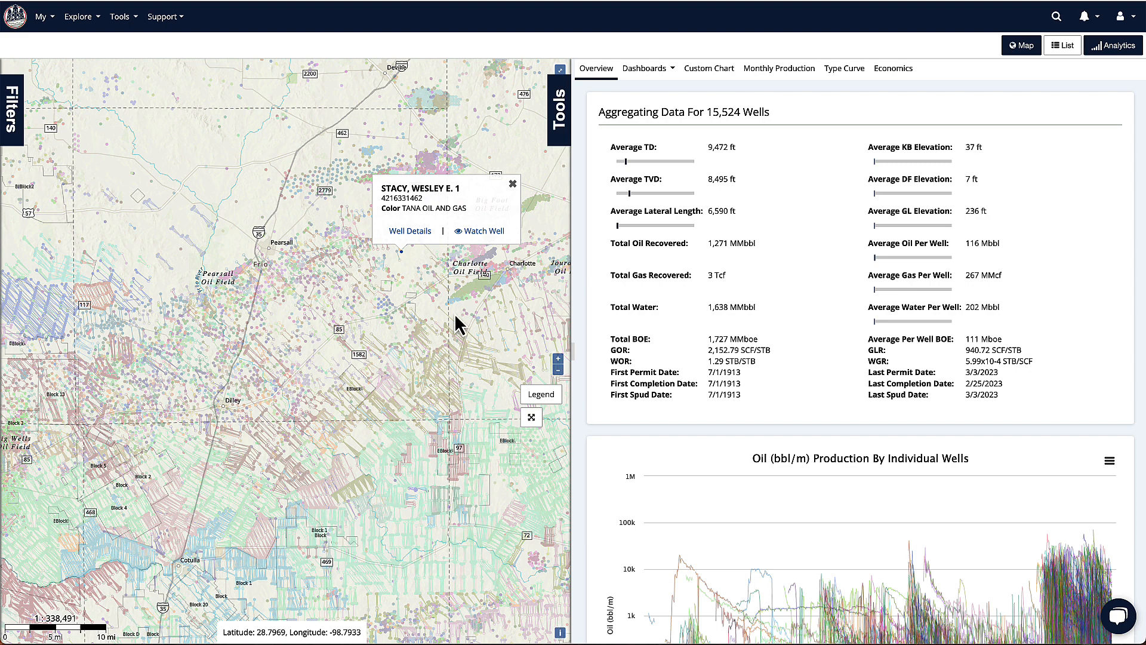
- Keep Well Spots as the visualization type and examine the Surface hole display settings, including size and minimum zoom
click(559, 119)
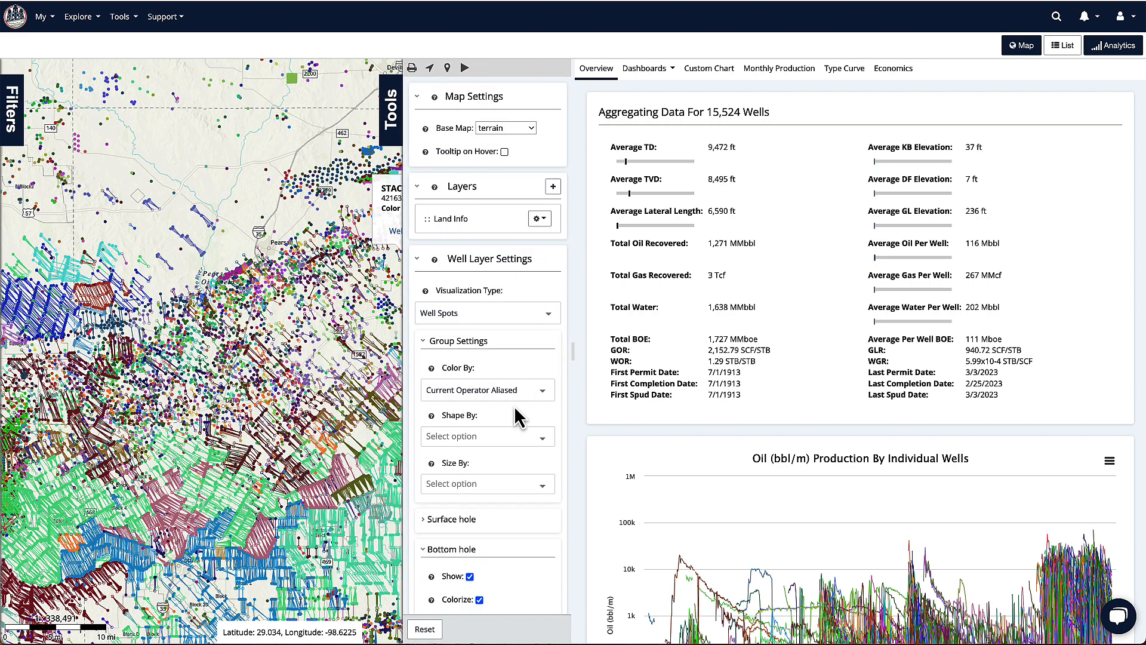
click(496, 305)
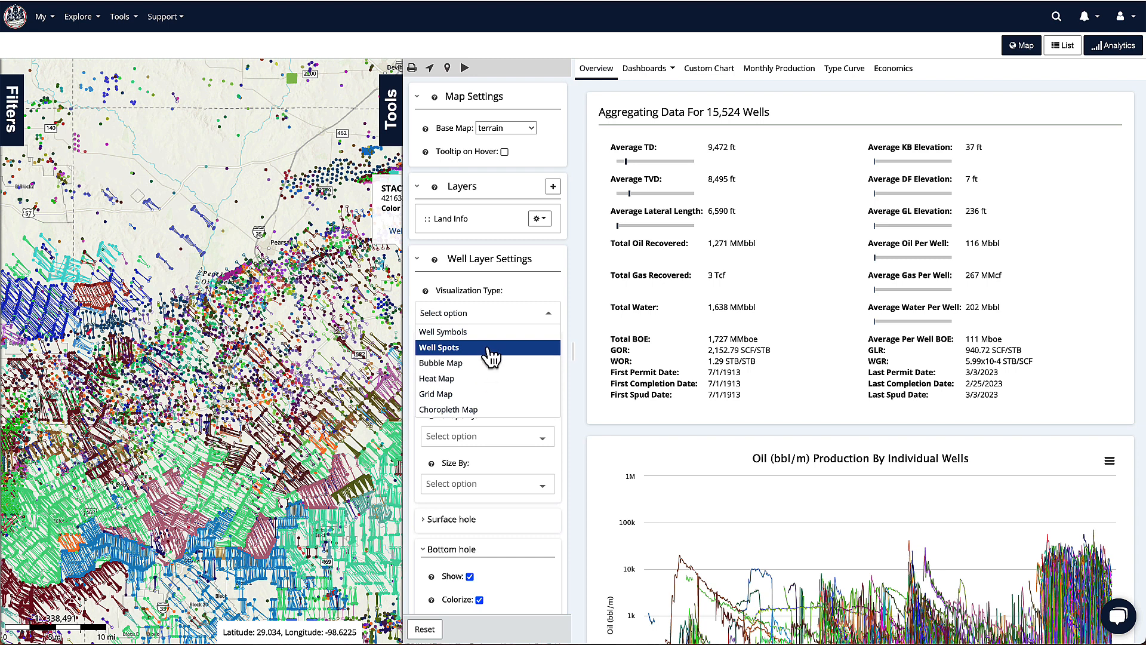
click(486, 349)
scroll(511, 385, down, 3)
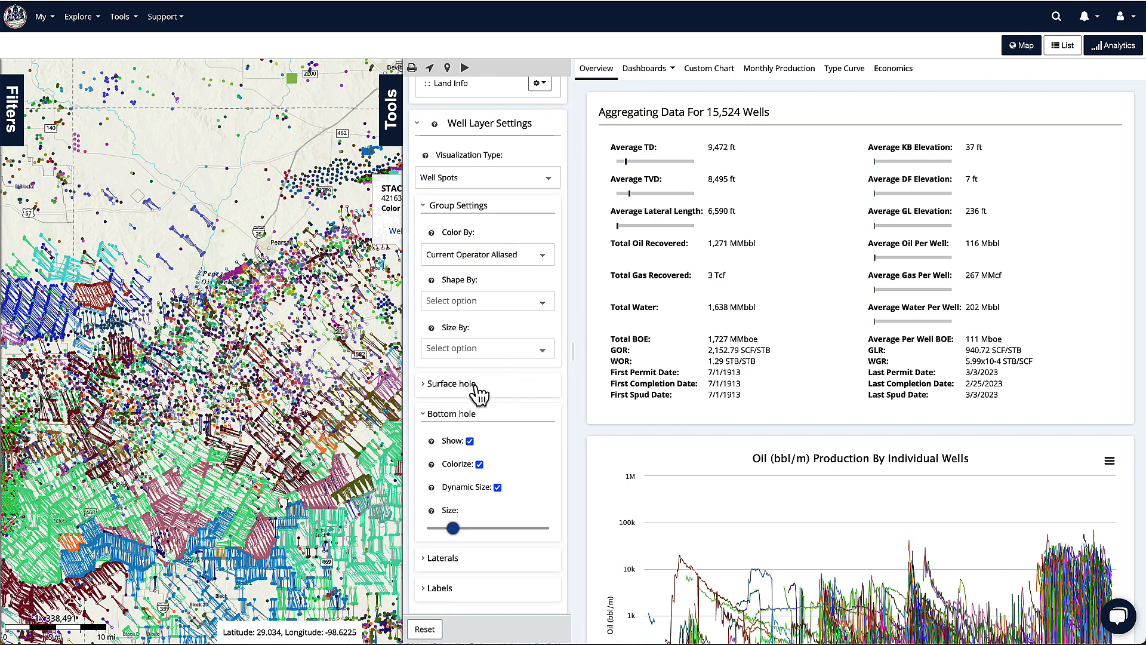
click(476, 391)
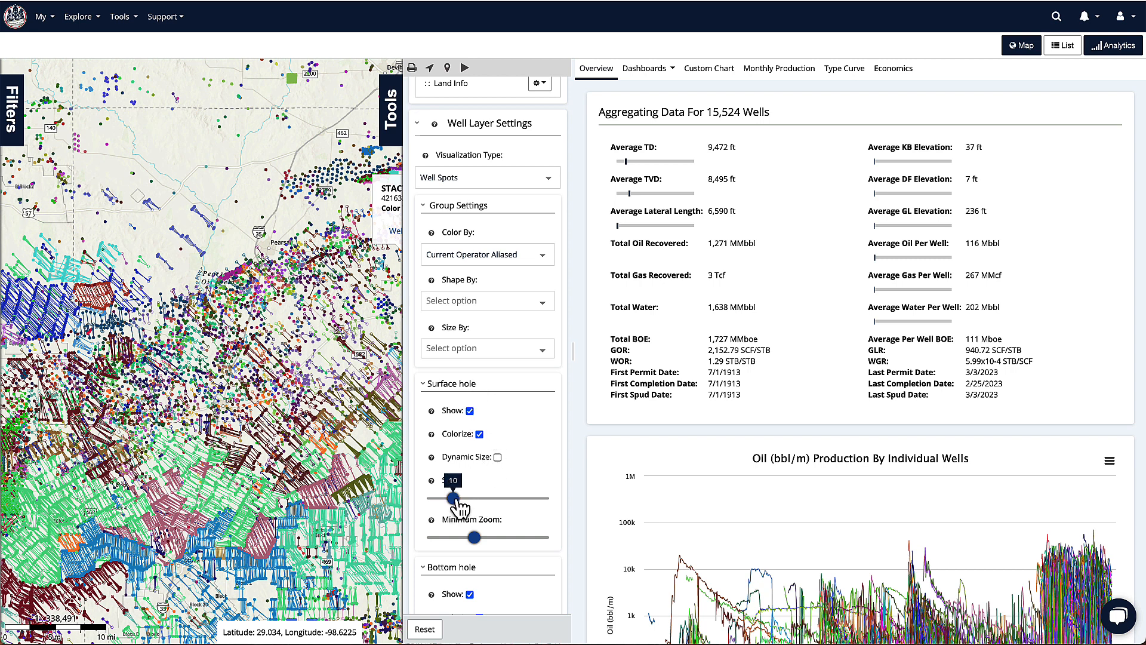
mouse_move(453, 502)
click(490, 391)
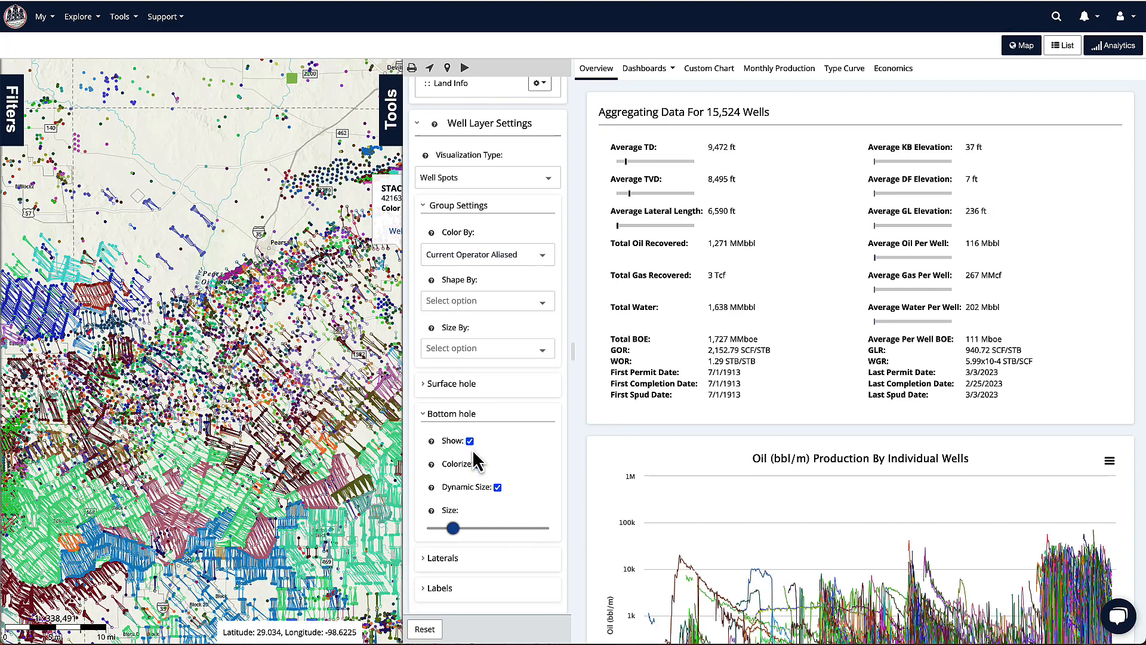
- Examine the Bottom hole and Laterals display settings in the well layer settings
click(480, 463)
click(481, 562)
scroll(505, 478, down, 2)
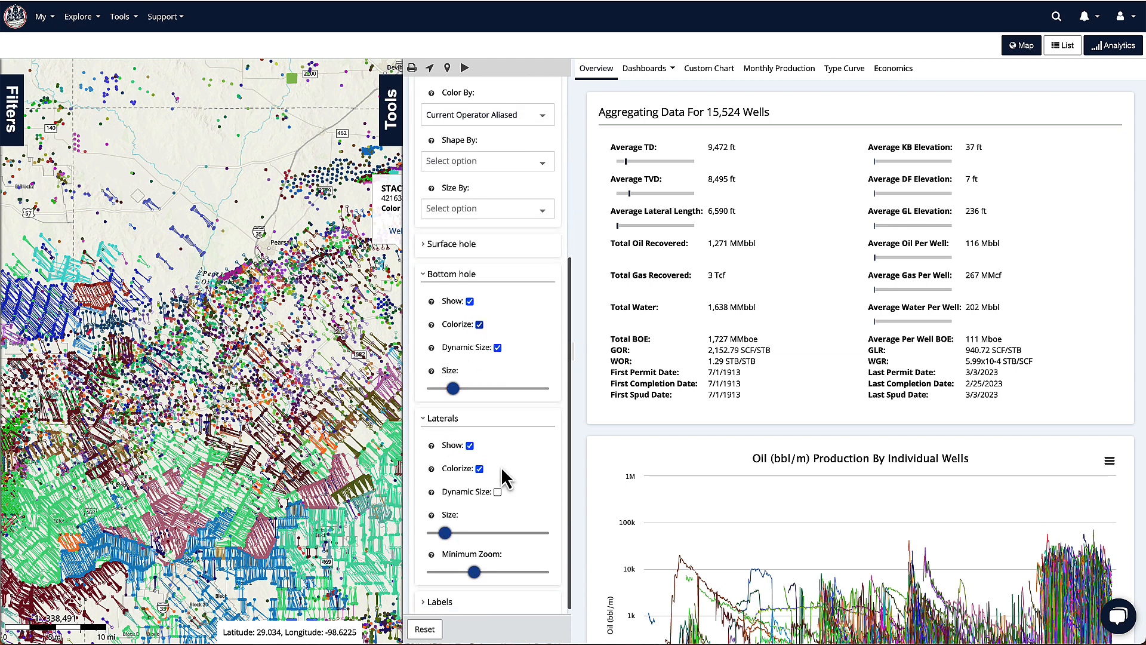
scroll(504, 478, down, 1)
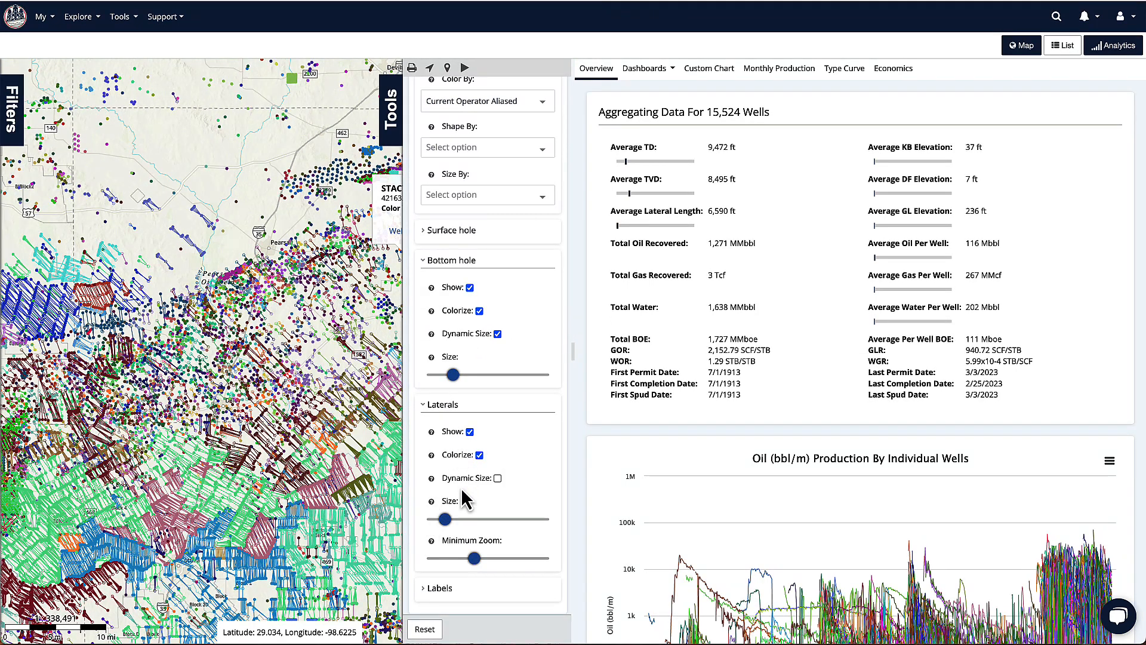
mouse_move(485, 565)
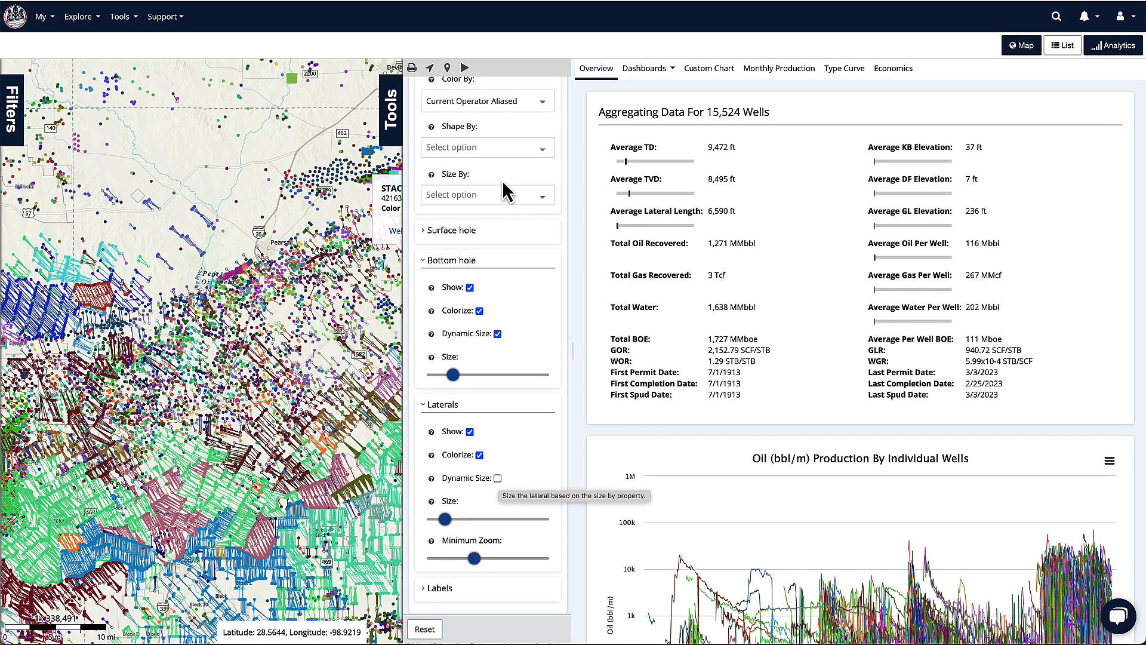
- Expand the Labels settings and look over the visibility, minimum zoom, fields, position and font size options
click(476, 590)
scroll(480, 591, down, 3)
scroll(477, 585, down, 1)
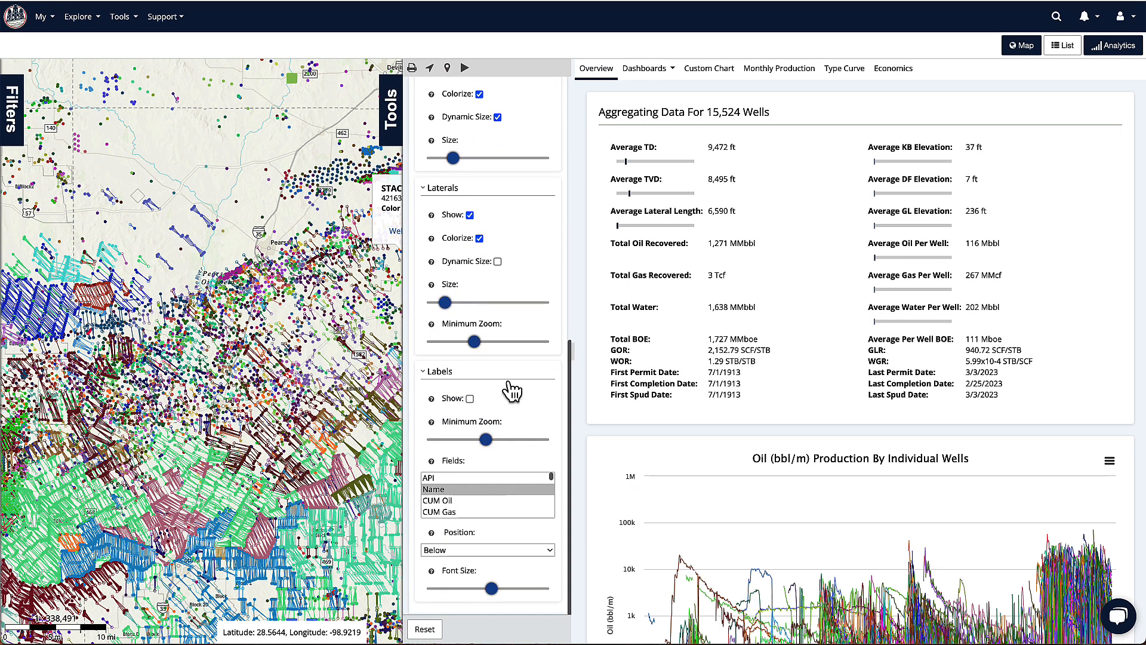
- Review the label fields and the available label positions, keeping Below as the position
mouse_move(495, 443)
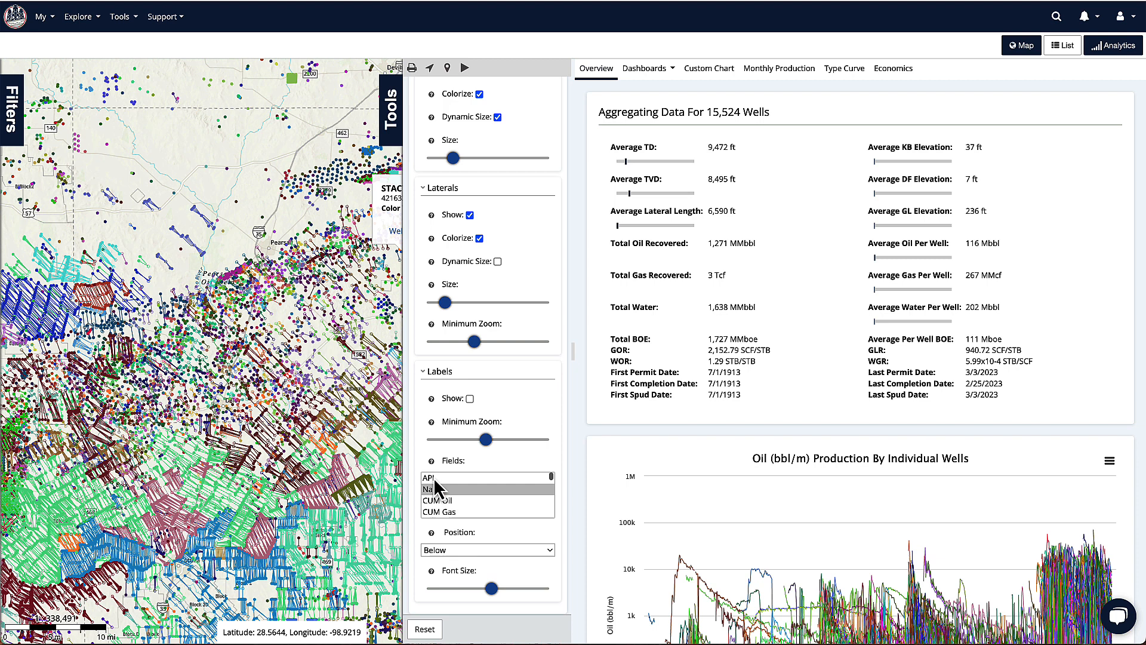
click(468, 550)
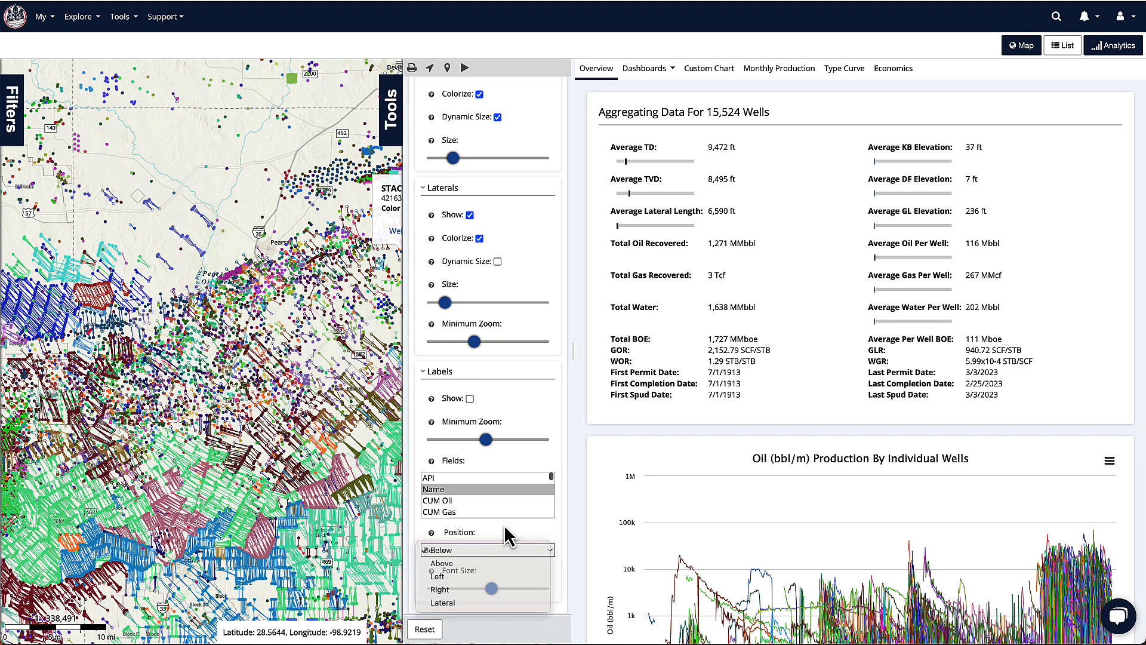
click(504, 525)
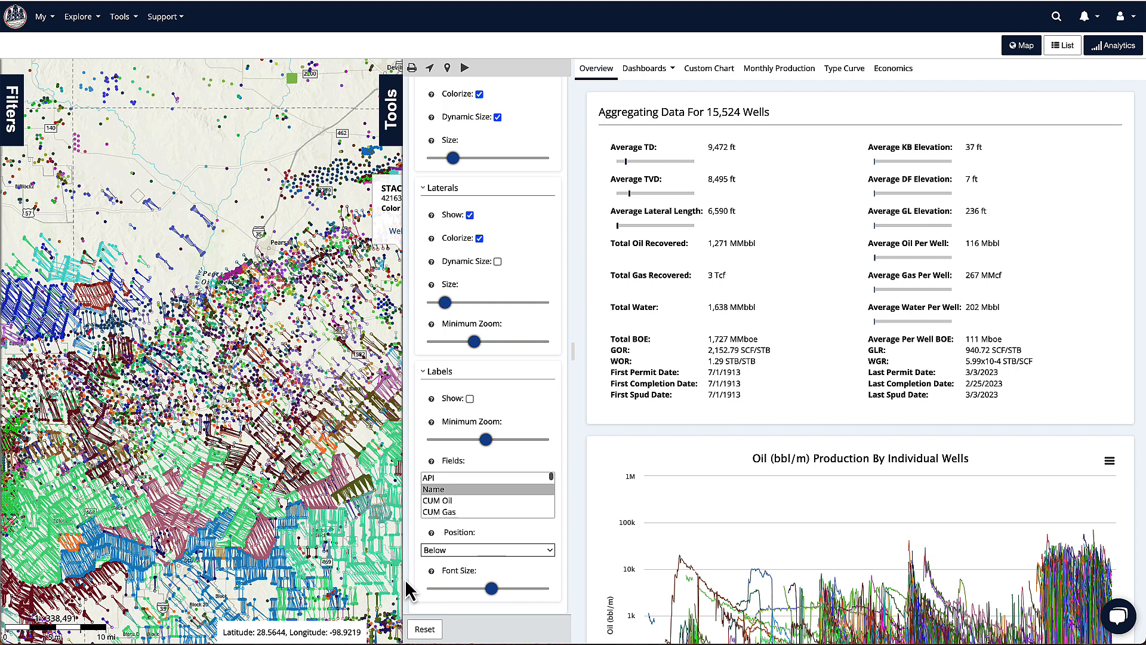
- Collapse the Labels, Laterals and Bottom hole sections and close the map tools
scroll(529, 345, up, 1)
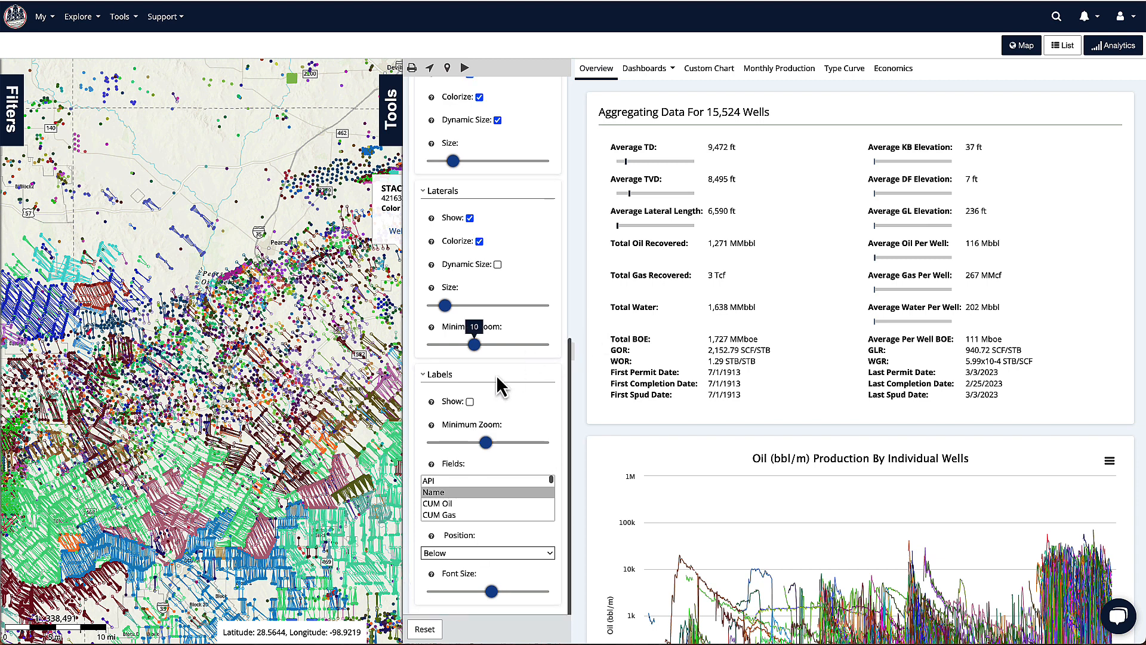
click(445, 376)
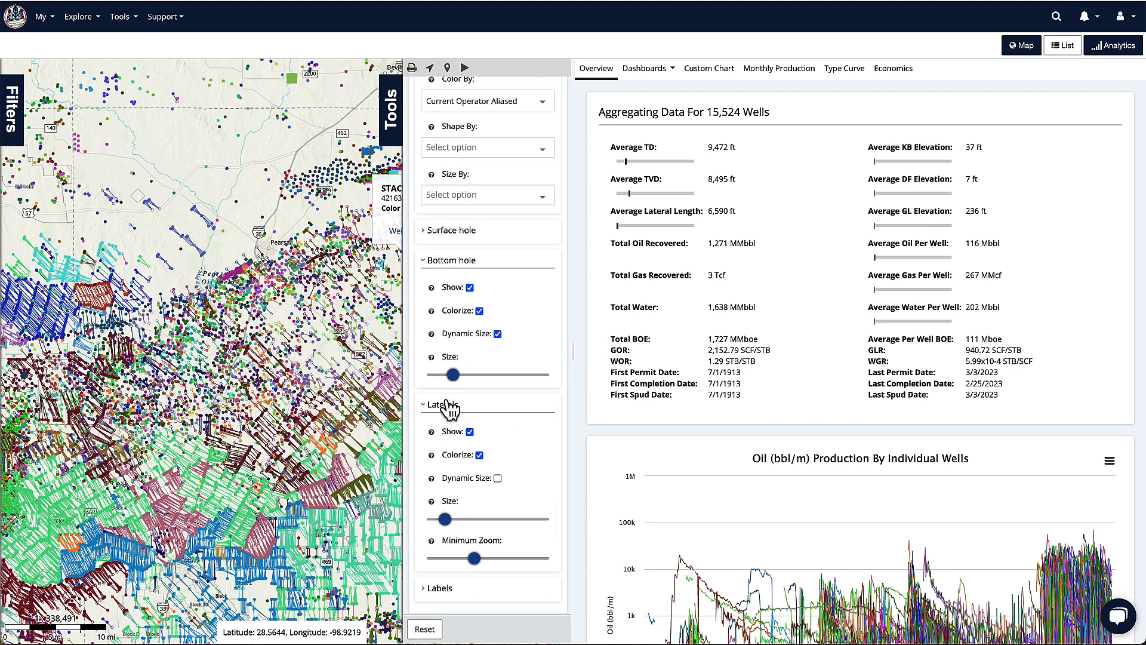
click(447, 406)
click(444, 406)
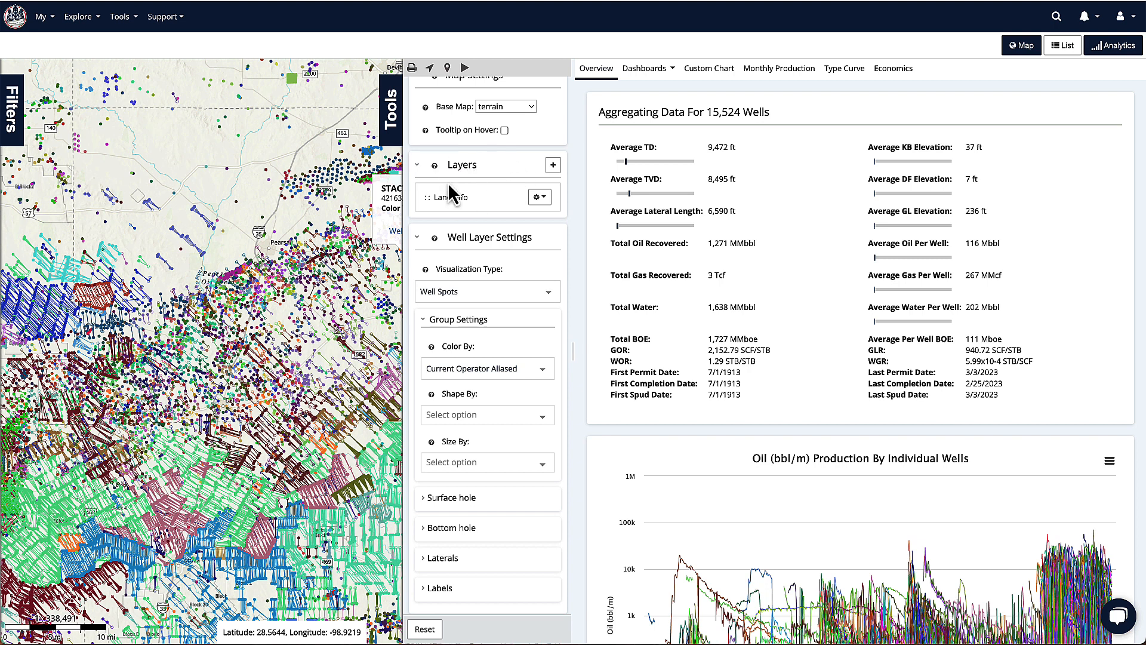
click(393, 124)
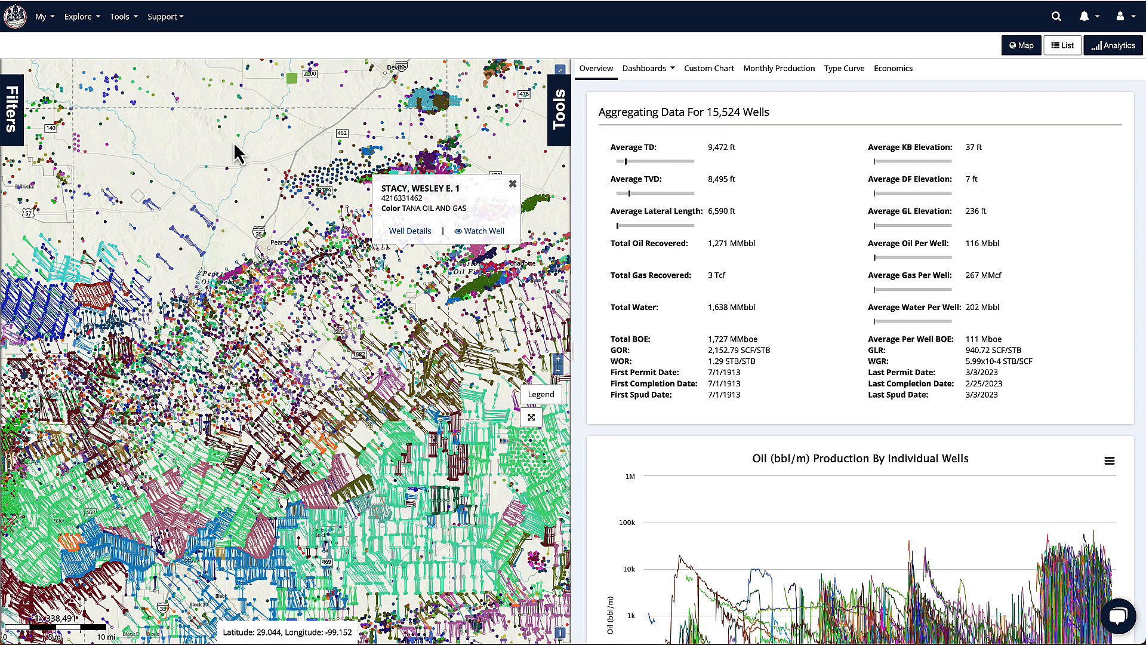
- Filter the wells to a First Production Date from 01/01/2010 onward, run the search and hide the filters
click(12, 113)
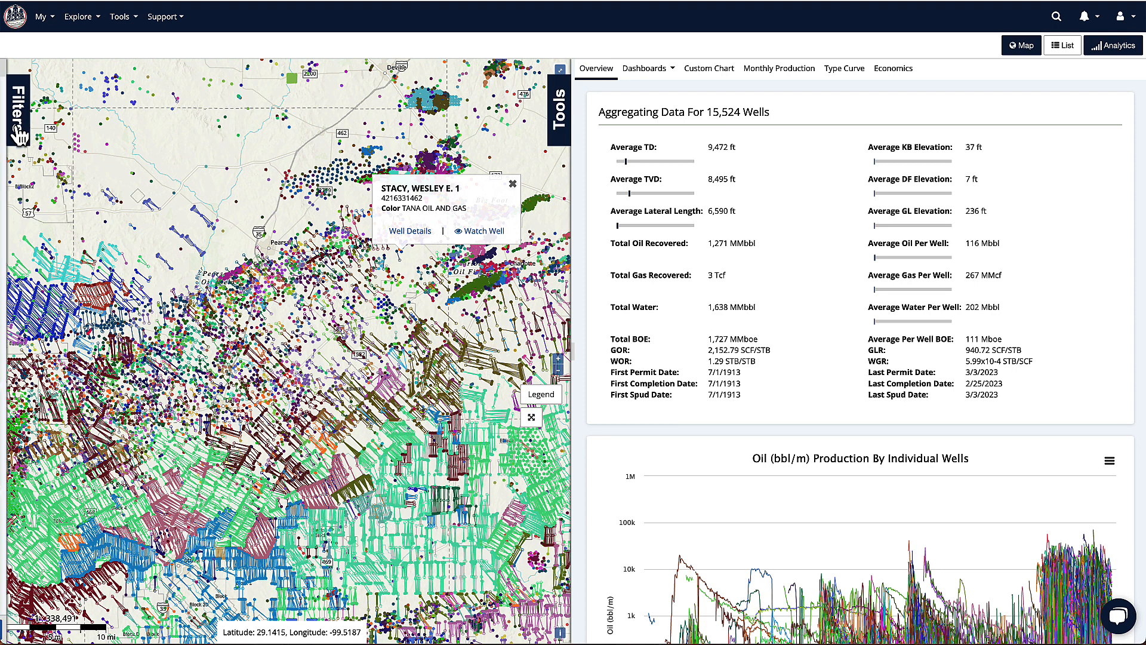
scroll(47, 373, up, 5)
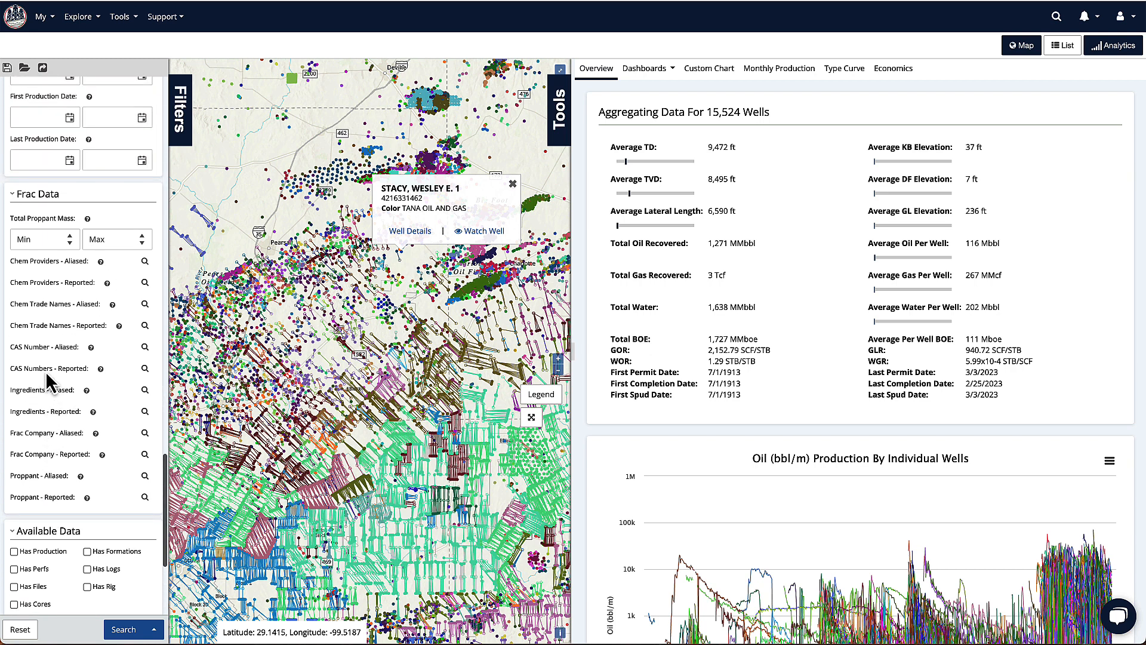
click(38, 278)
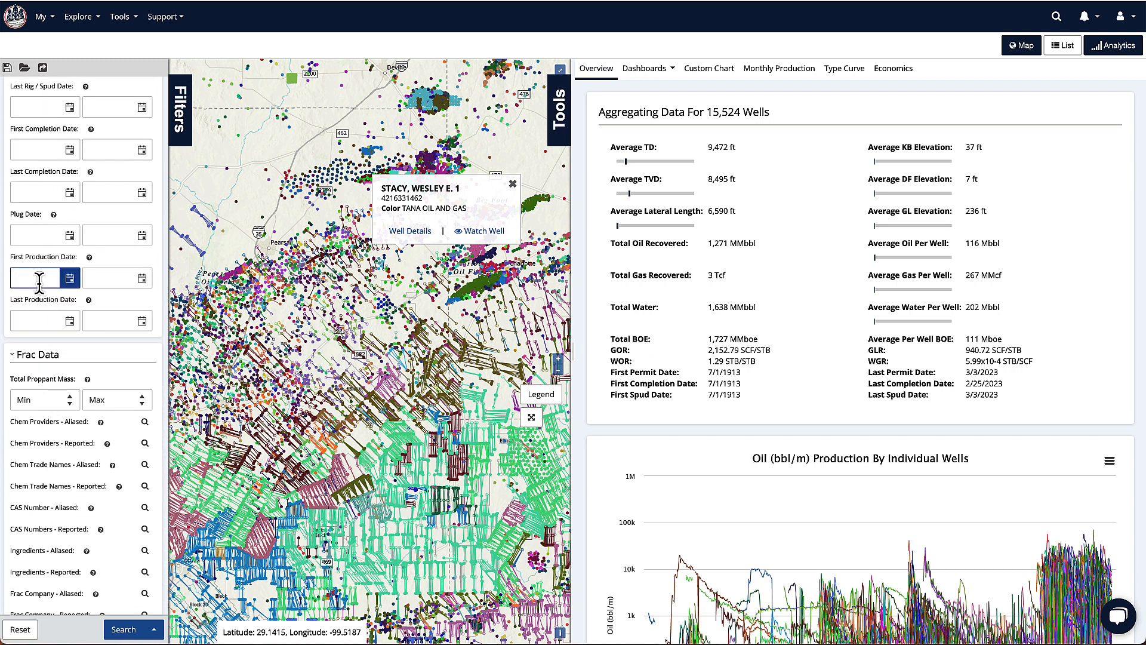
text(1/1/2010)
key(Return)
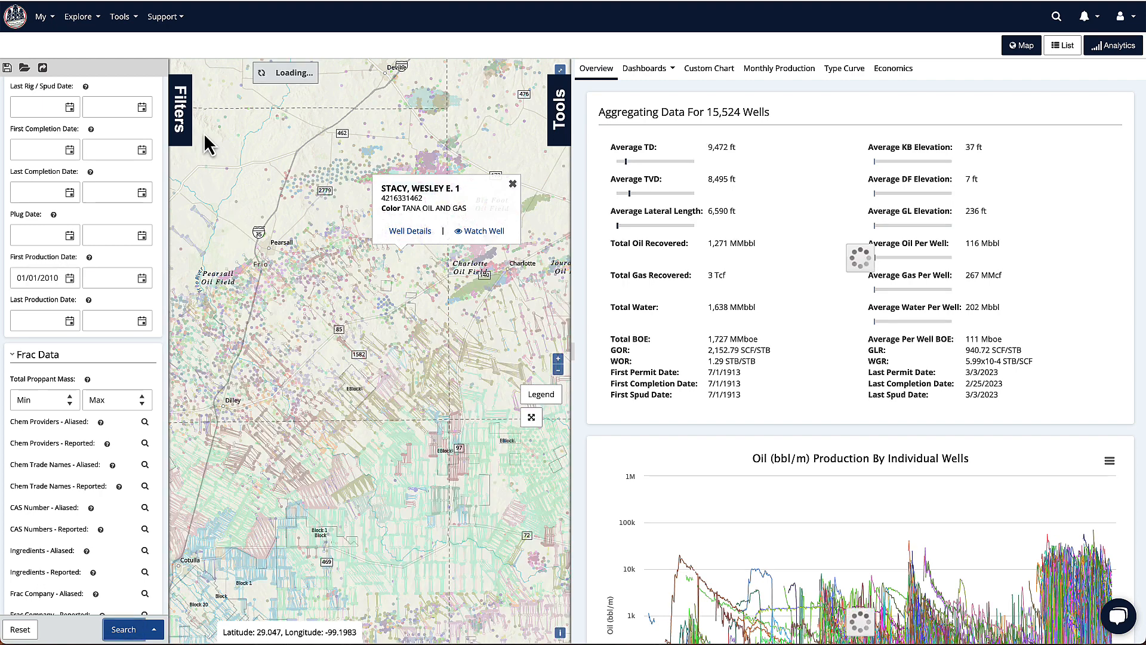
click(186, 117)
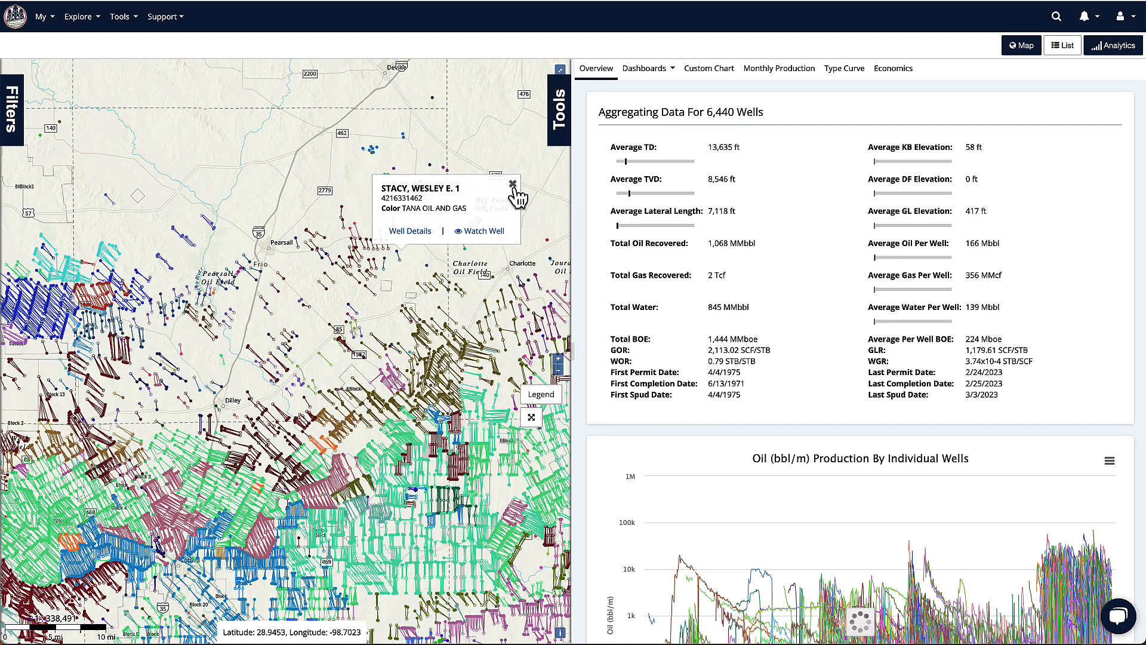
- Dismiss the well popup and widen the map extent to cover more wells south of the current area
click(533, 281)
click(559, 369)
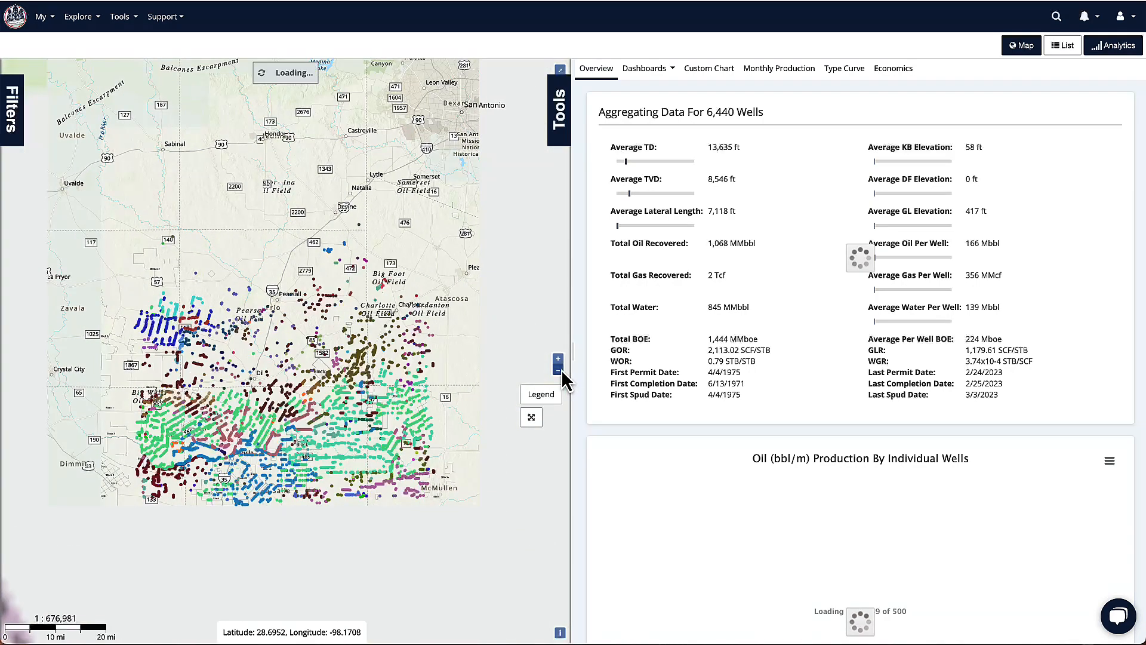
drag(502, 382, 469, 263)
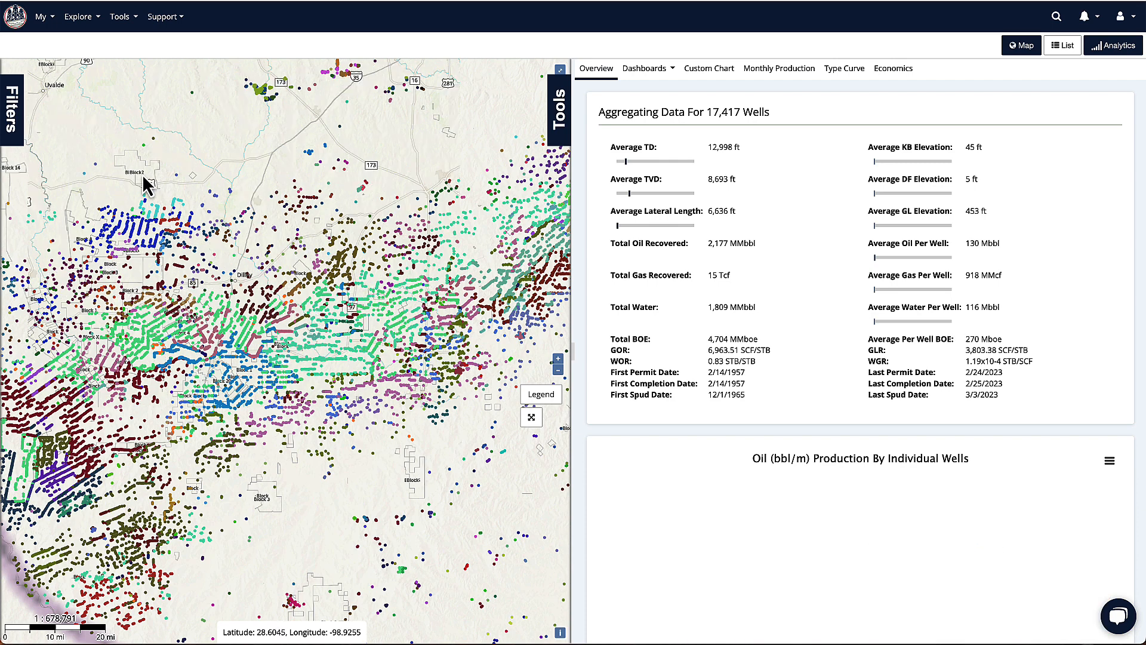
- Open the Formations - Aliased filter and look through the formations available under the current filters
click(21, 111)
scroll(57, 257, up, 4)
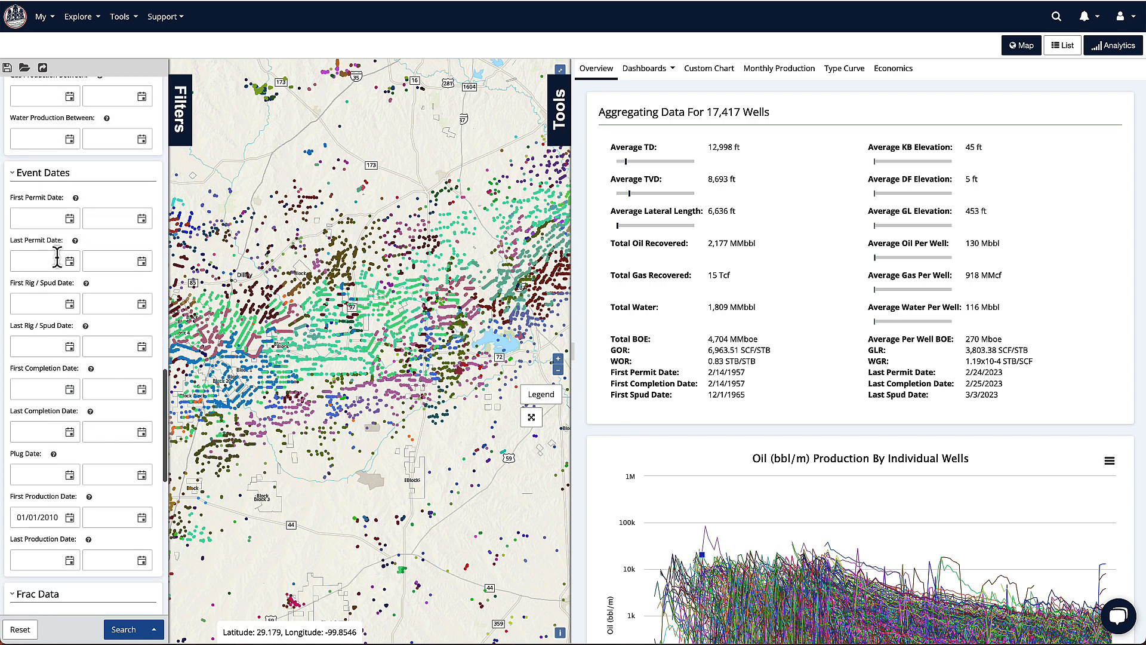
scroll(57, 256, up, 10)
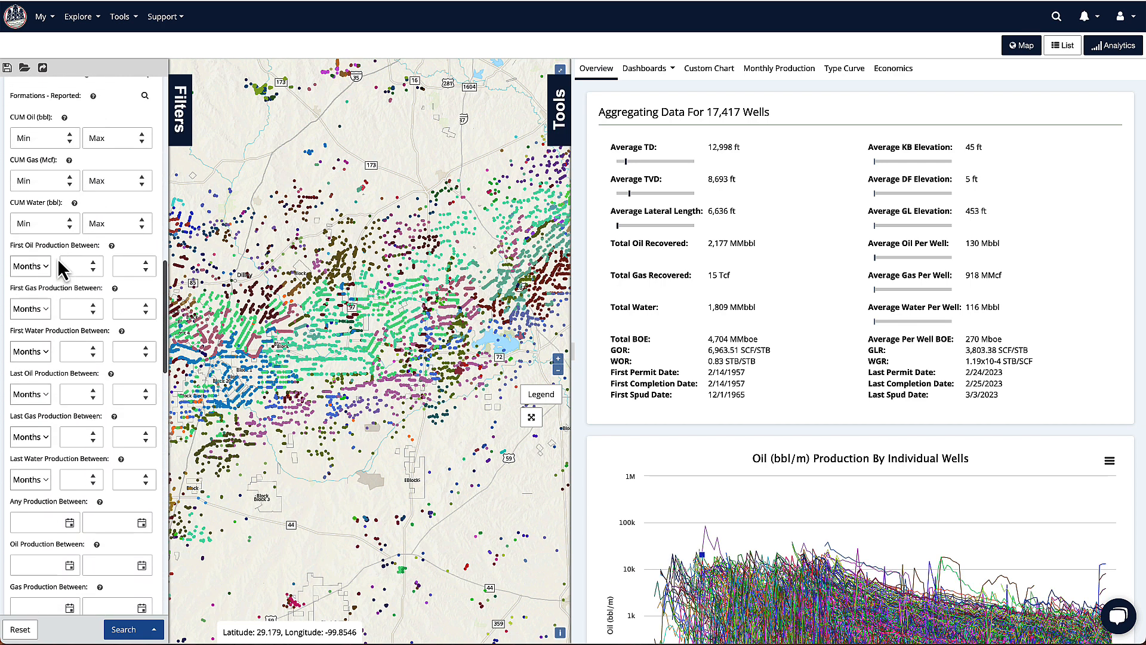
scroll(61, 269, up, 3)
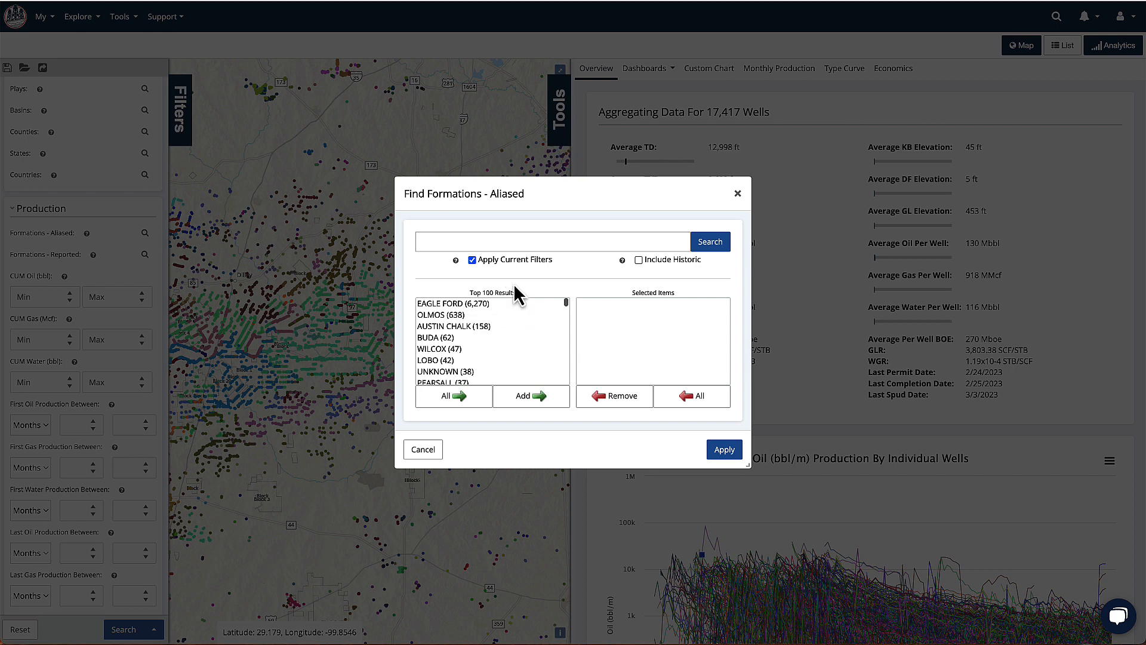
scroll(502, 373, down, 3)
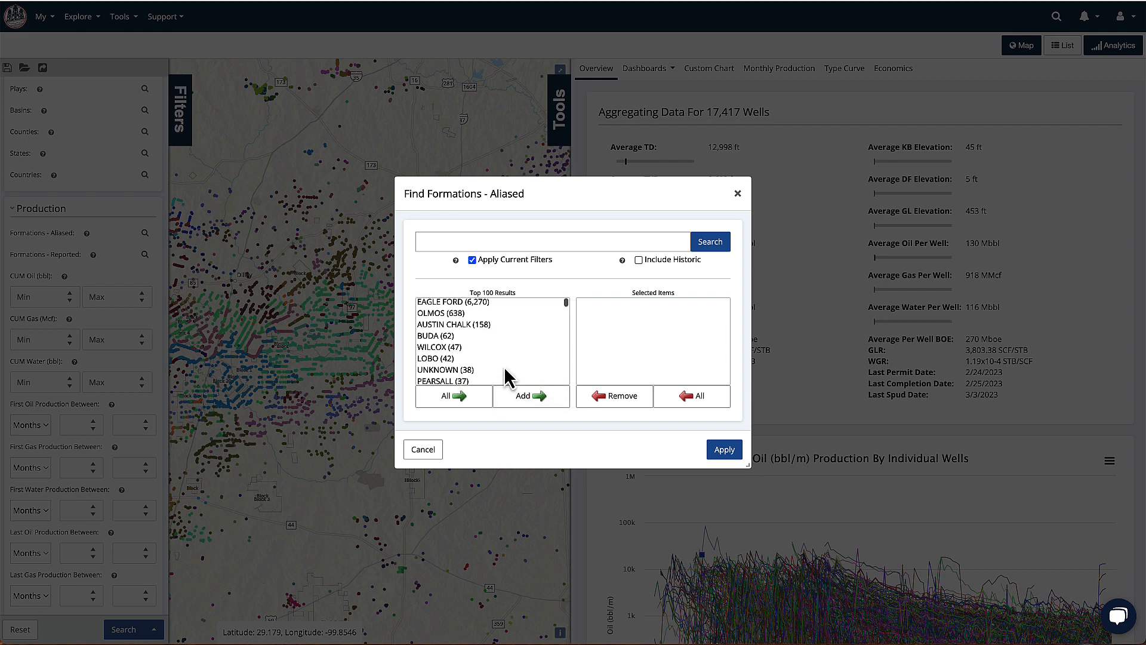
scroll(506, 376, up, 3)
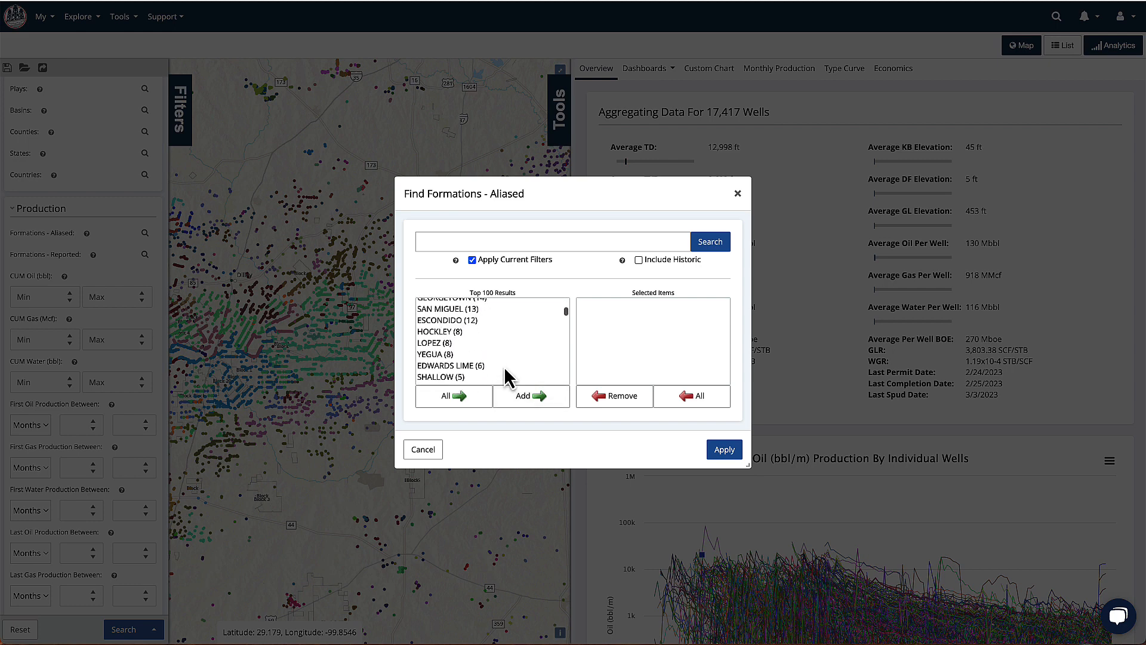
- Search the aliased formations for "eagle", add EAGLE FORD to the selected items and apply the filter
click(460, 305)
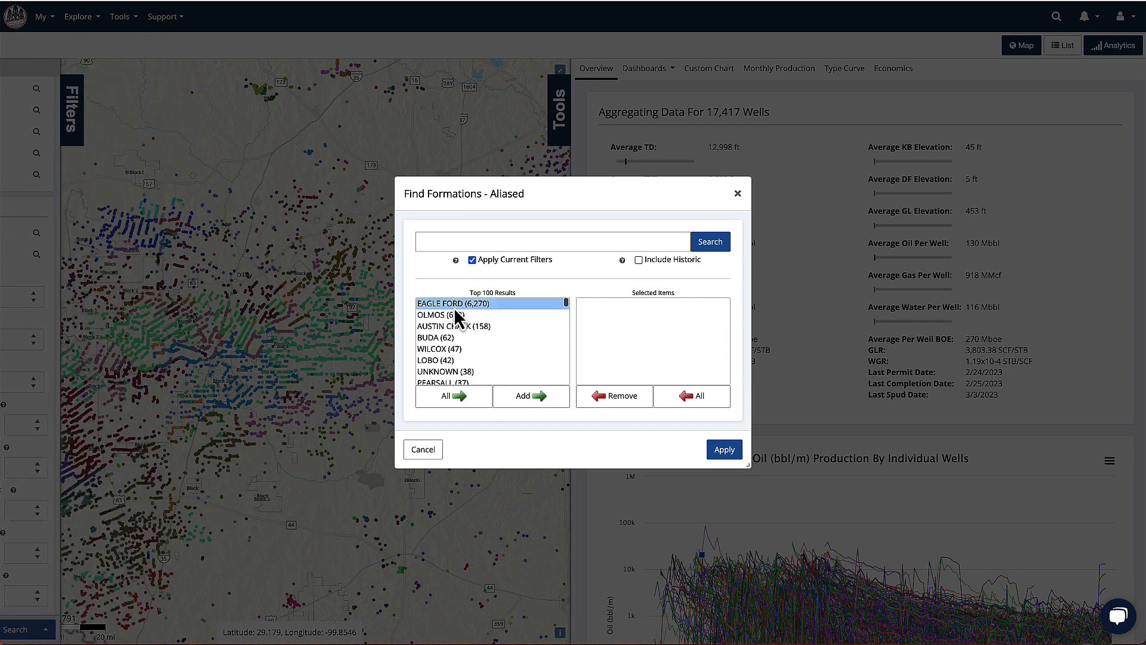
click(439, 241)
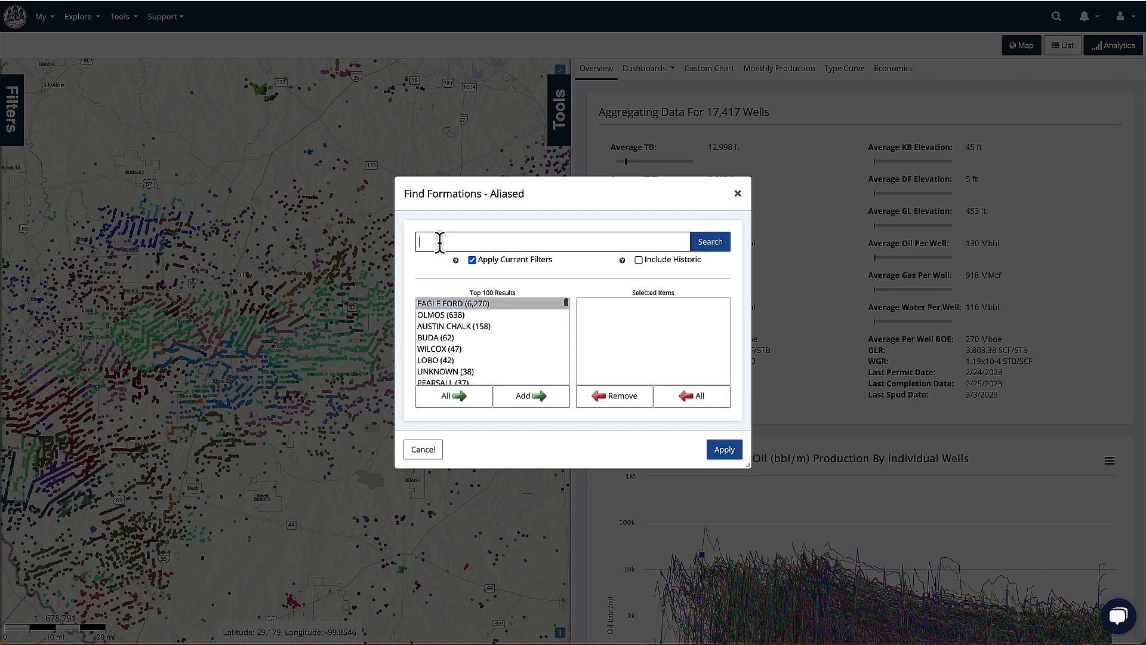
text(eagle)
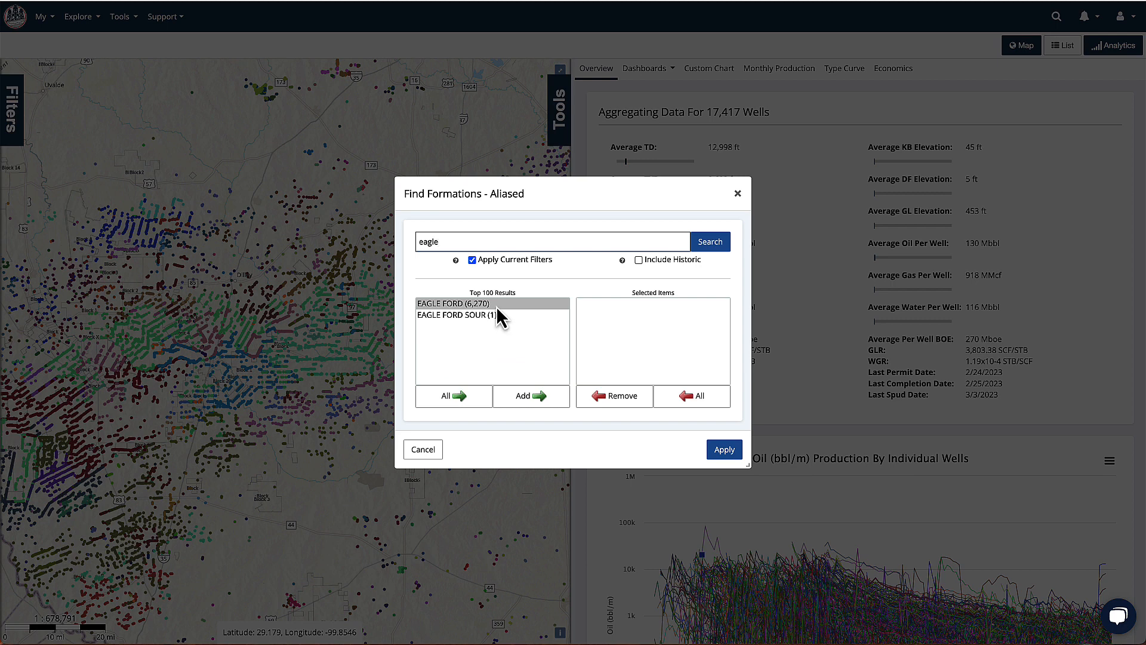
click(454, 306)
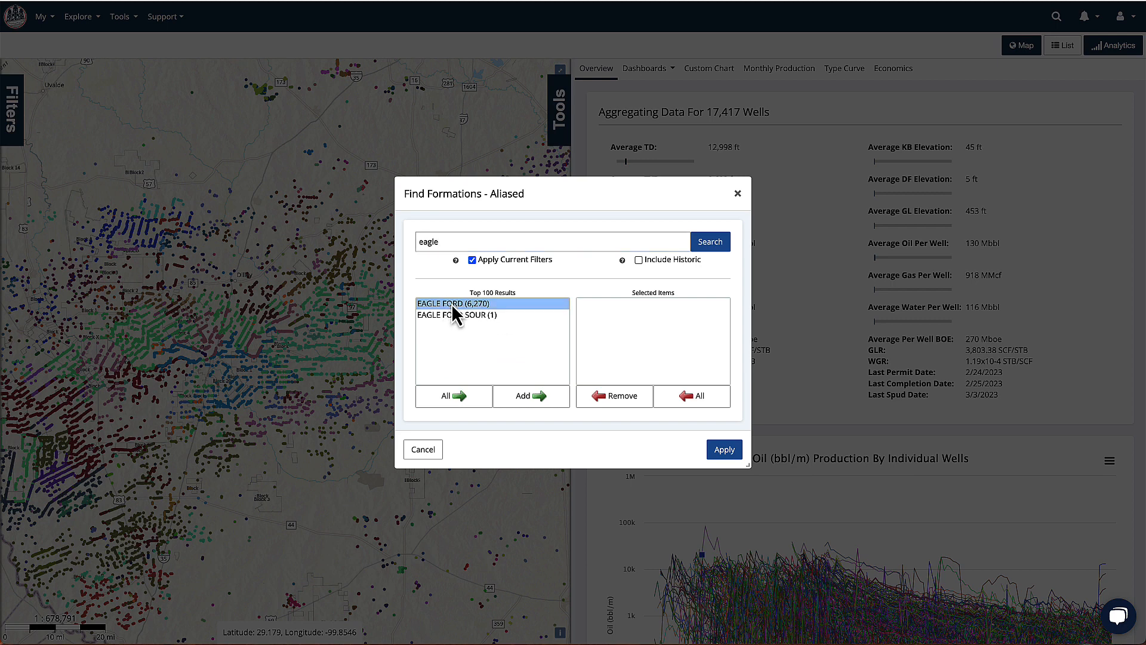
click(527, 397)
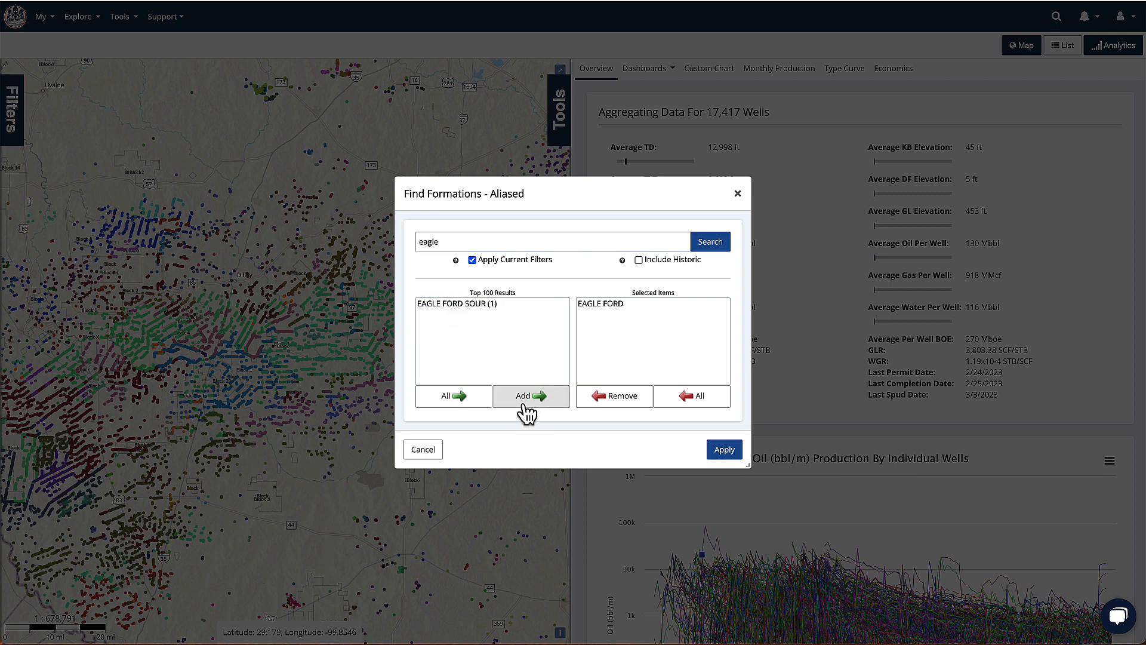
click(724, 451)
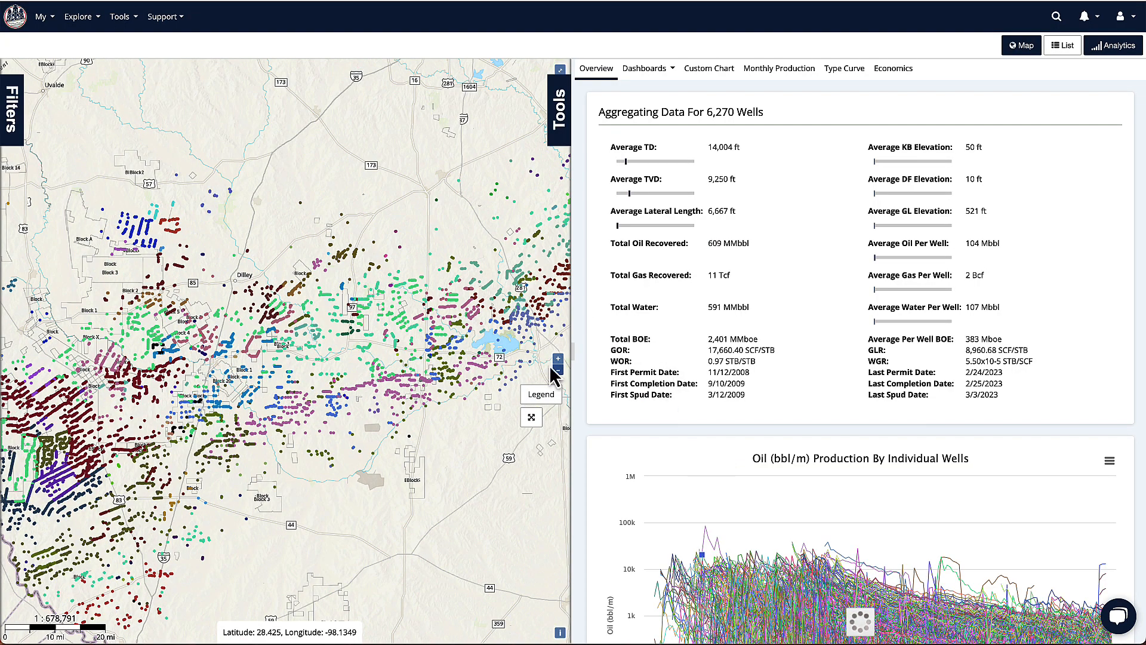
- Widen the map extent northeast so it covers the Eagle Ford trend from Laredo toward Austin
scroll(369, 346, down, 1)
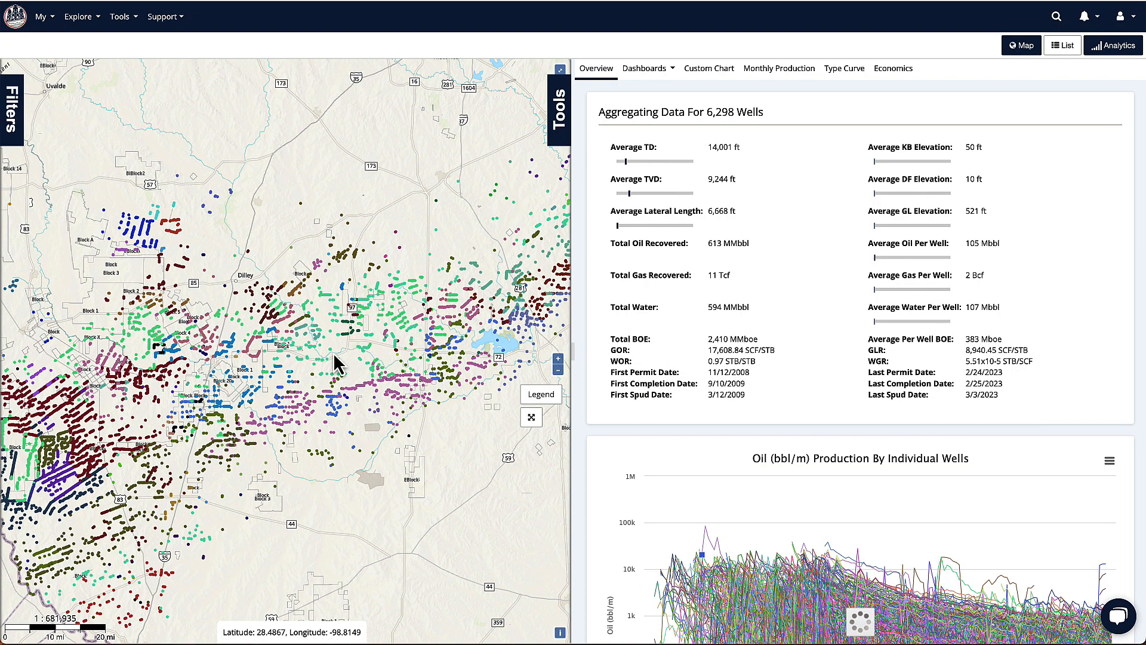
click(559, 371)
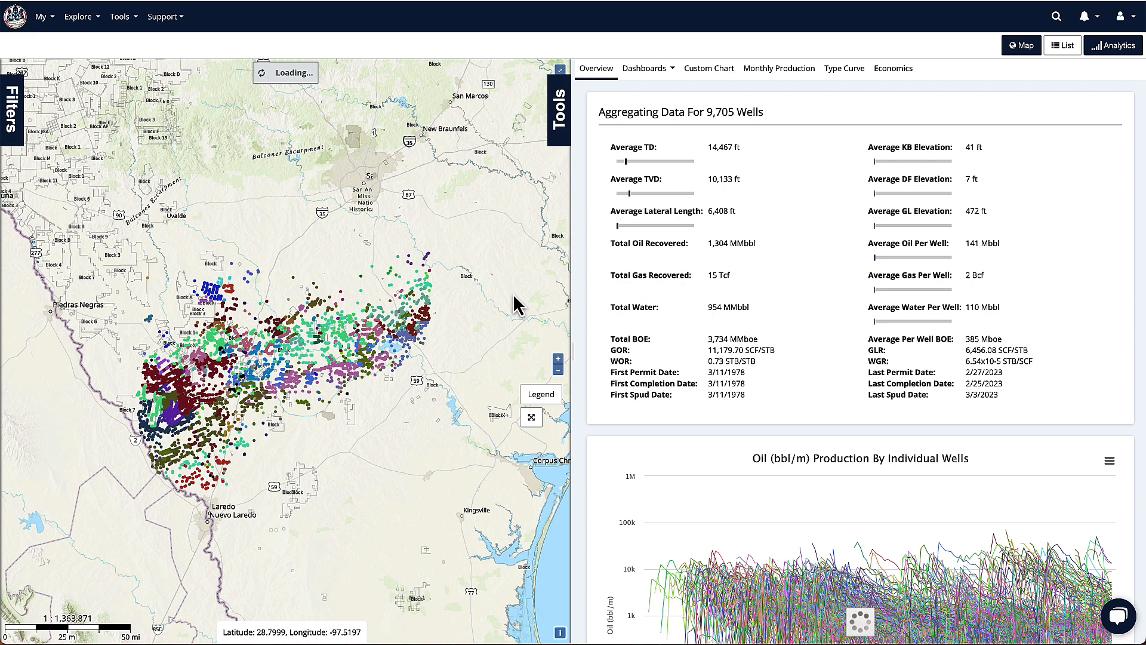
drag(514, 305, 446, 359)
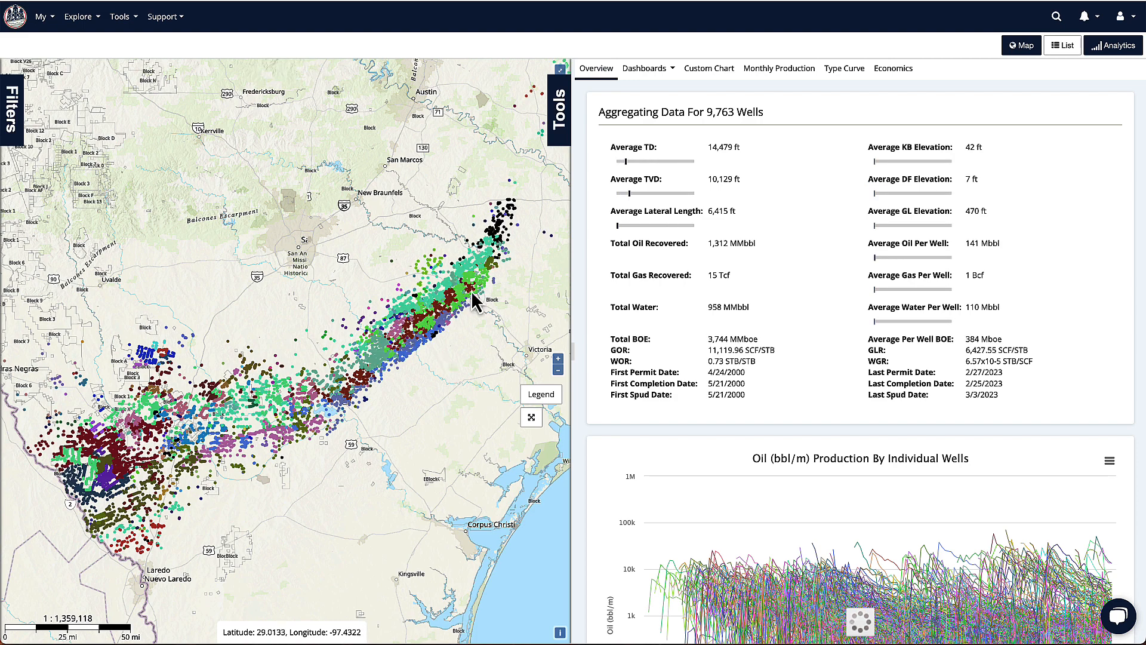
- Start a new map overlay of type Rigs
click(560, 139)
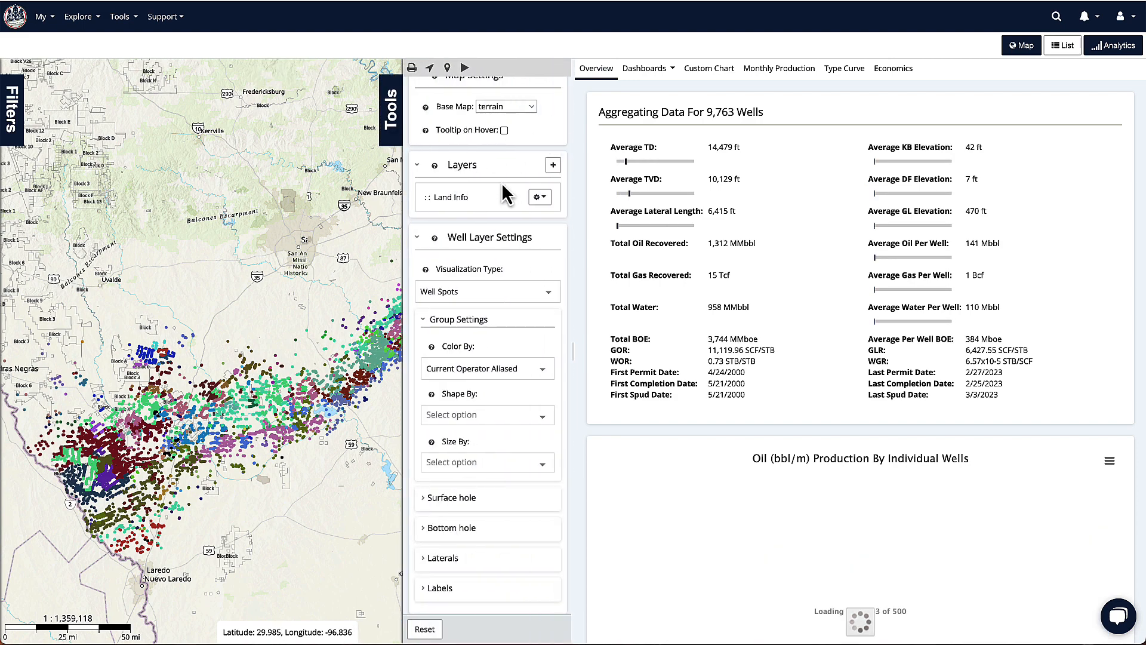
click(554, 166)
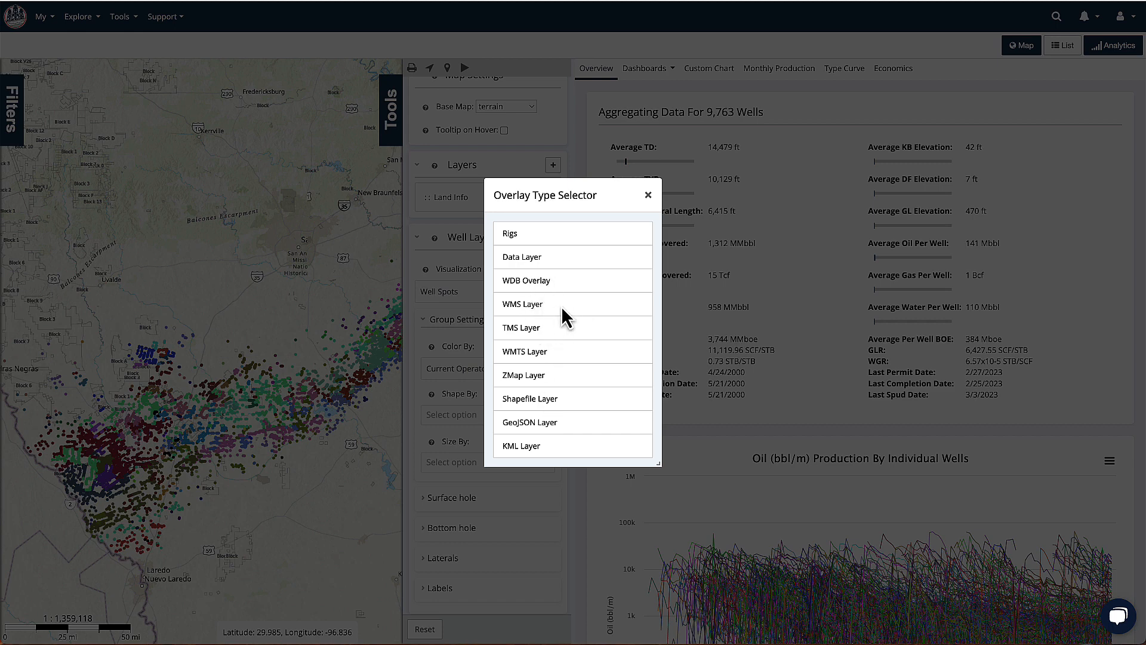
click(537, 236)
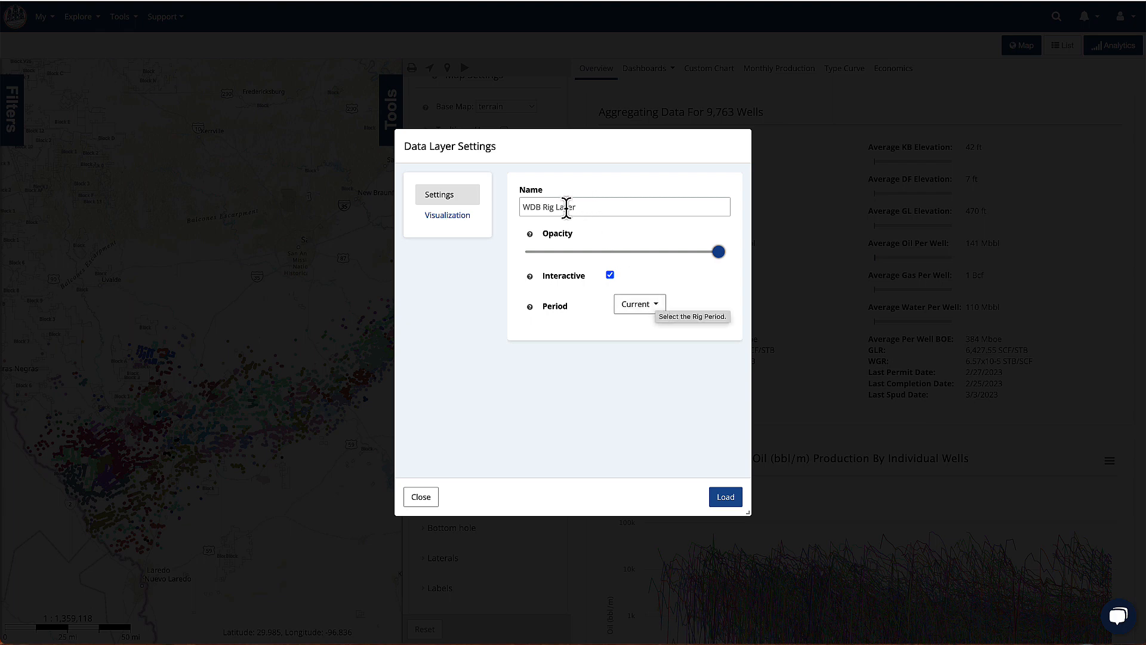
- Examine the rig layer's Period choices, keep Current, and look over its Visualization settings
click(659, 306)
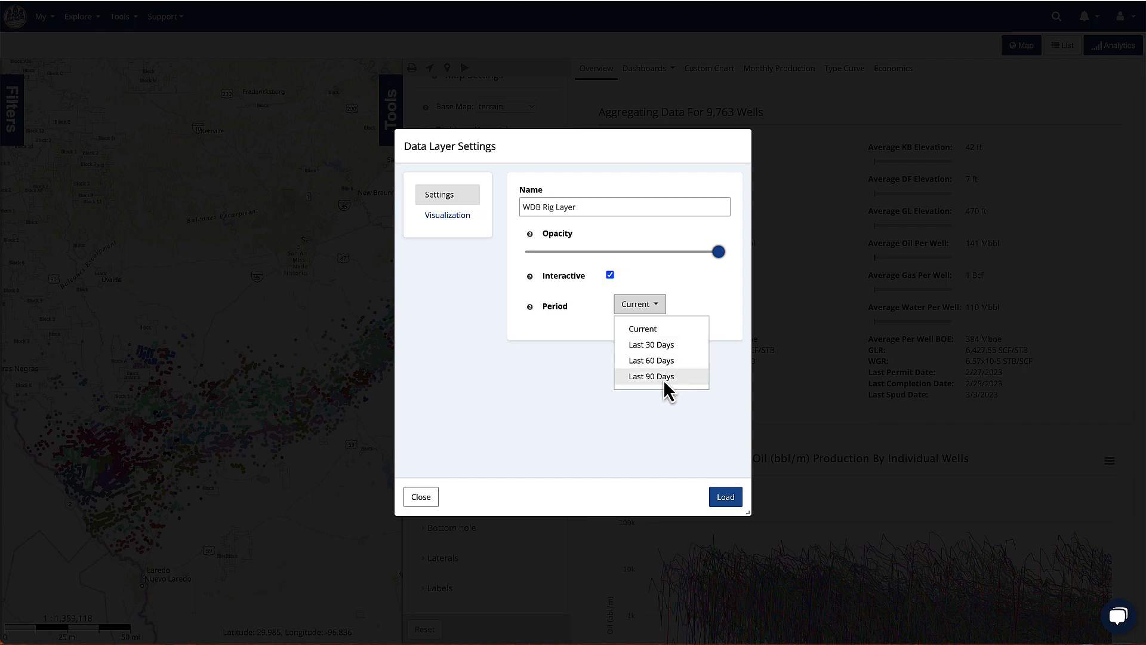
click(694, 307)
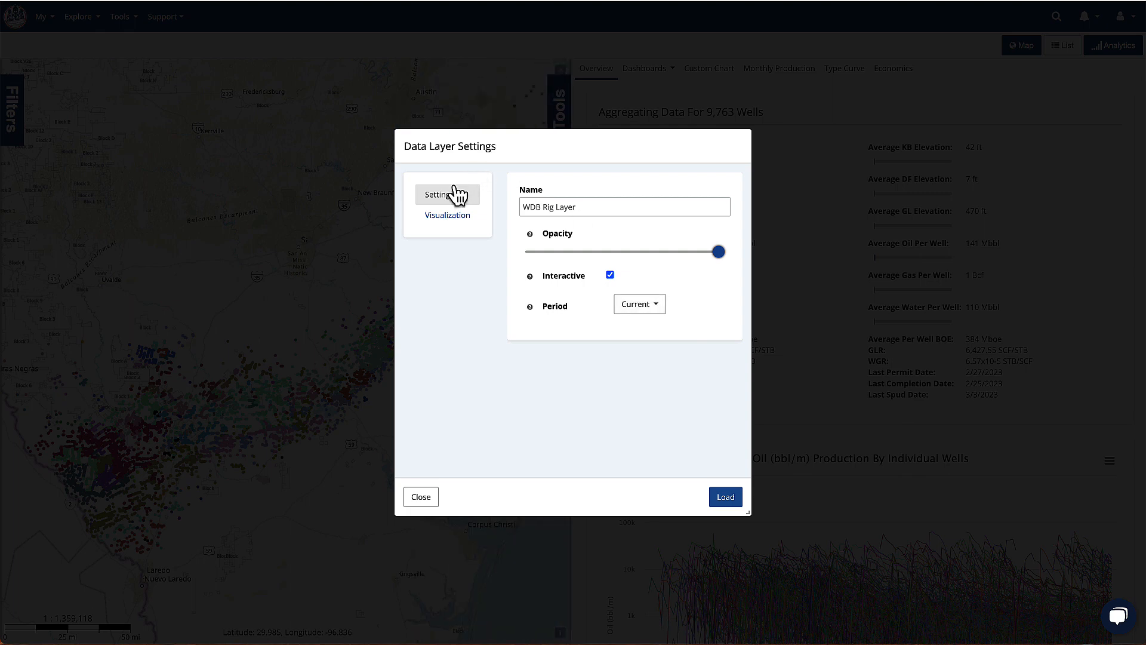
click(446, 224)
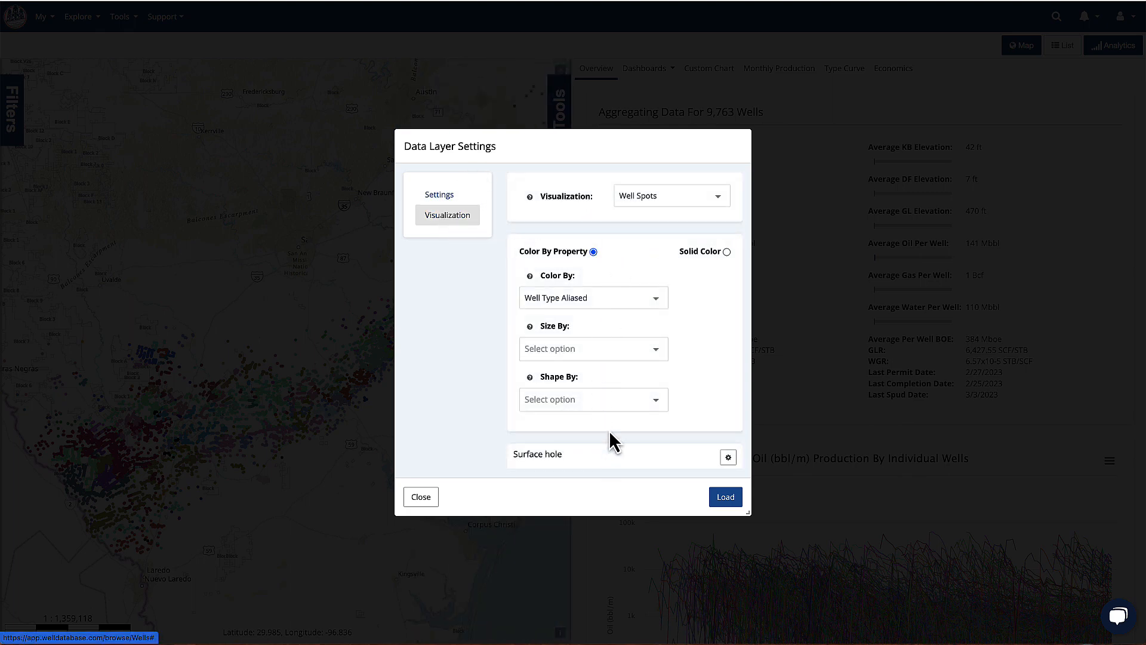
scroll(609, 432, down, 4)
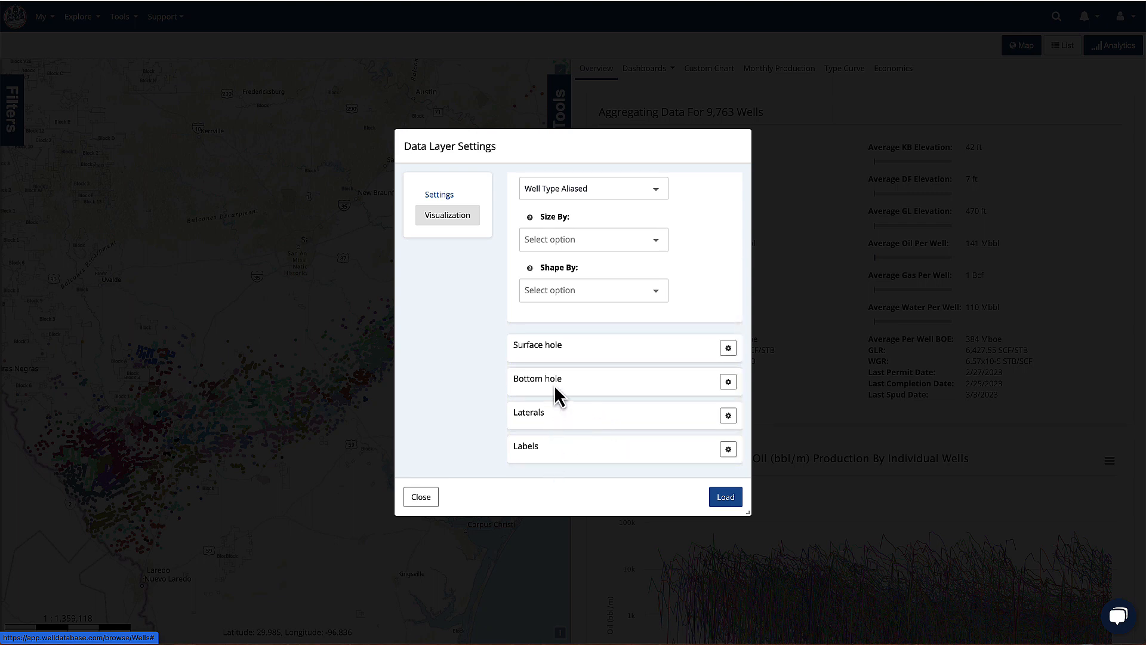
- Keep the rig layer's visualization as Well Spots, switch it to a solid color and load the layer
scroll(579, 353, up, 4)
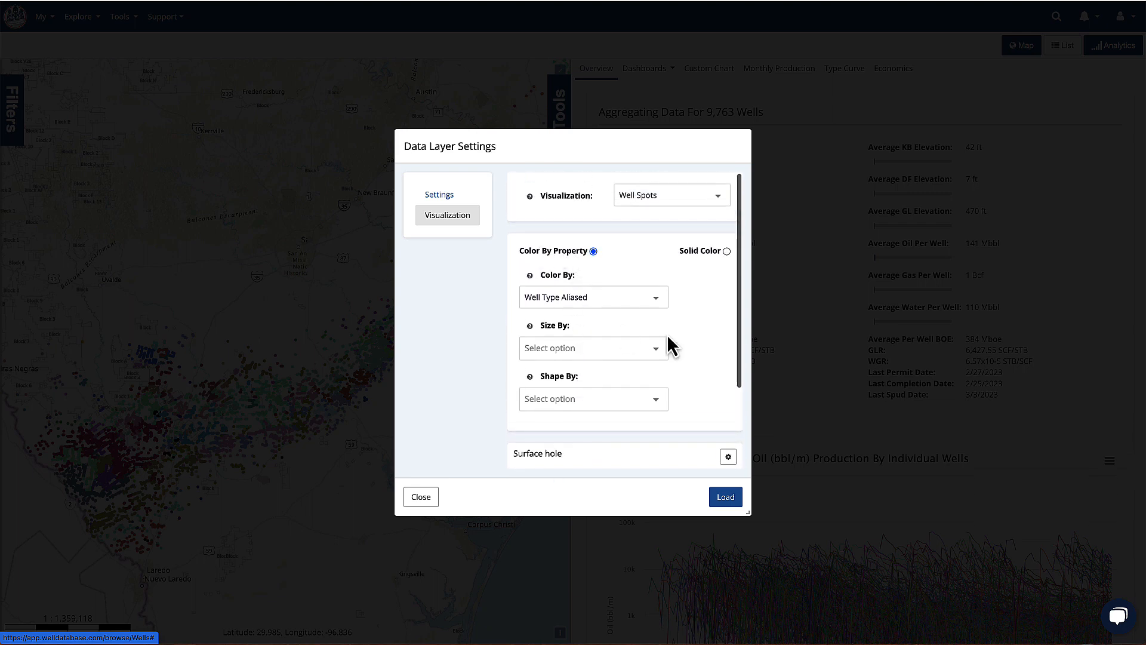
click(667, 199)
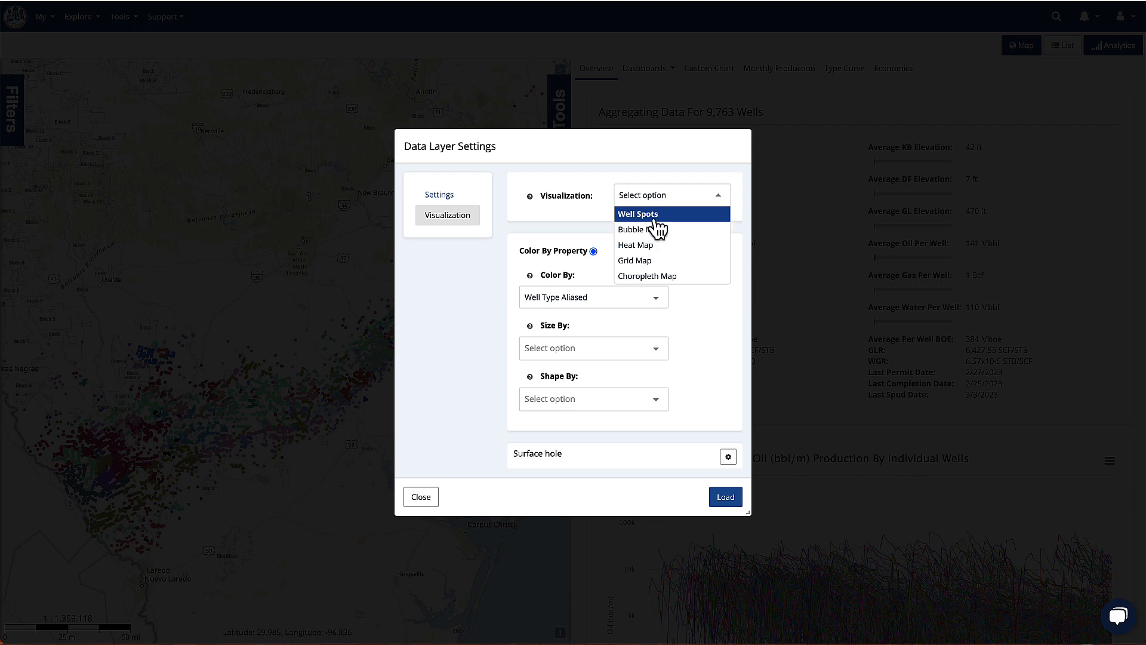
click(656, 216)
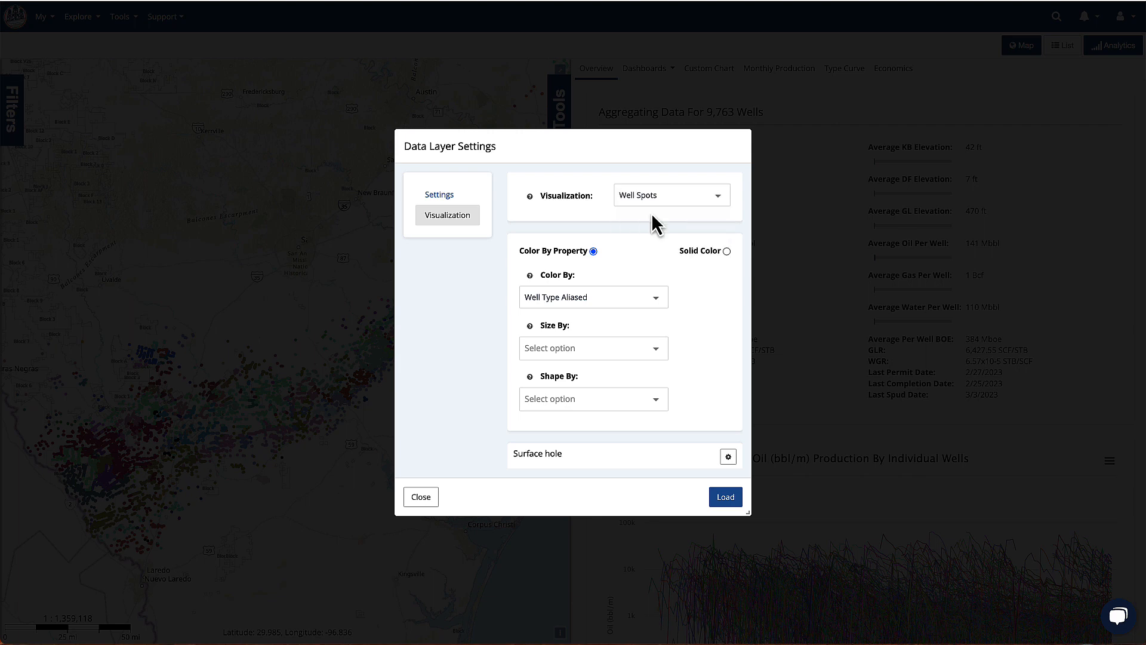
click(727, 252)
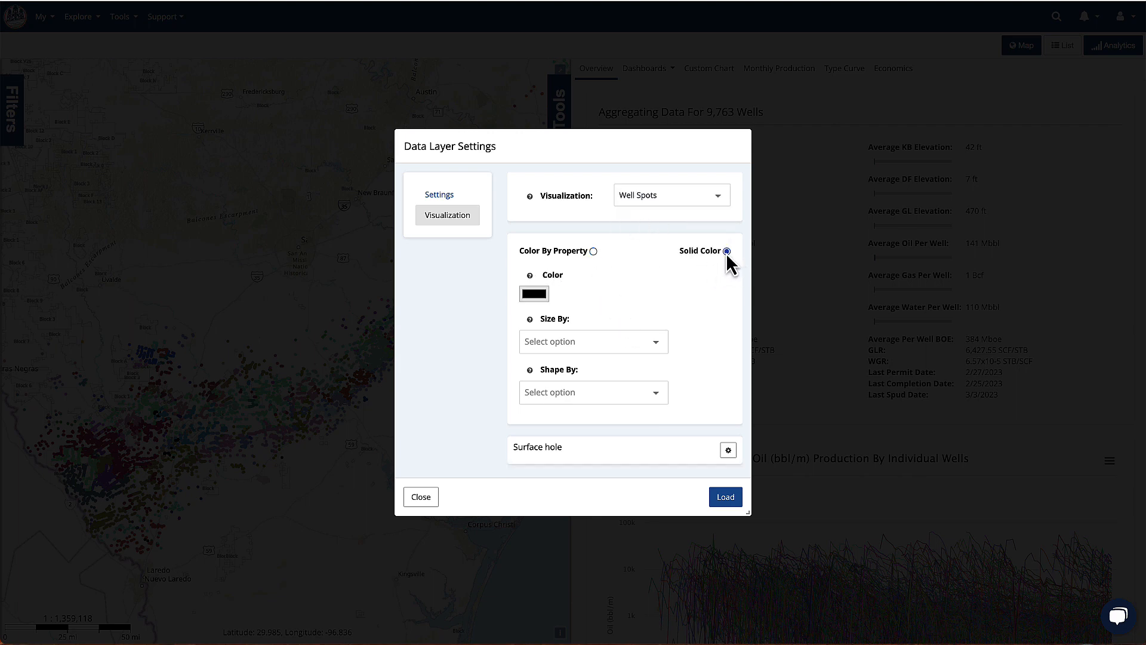
click(733, 499)
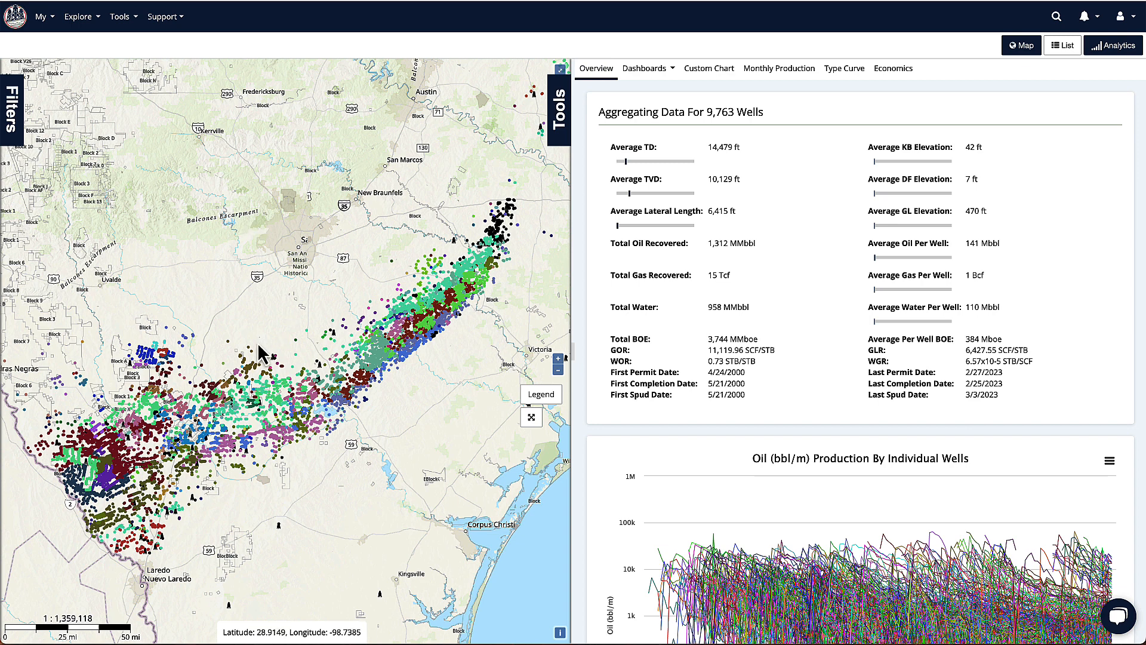
click(560, 137)
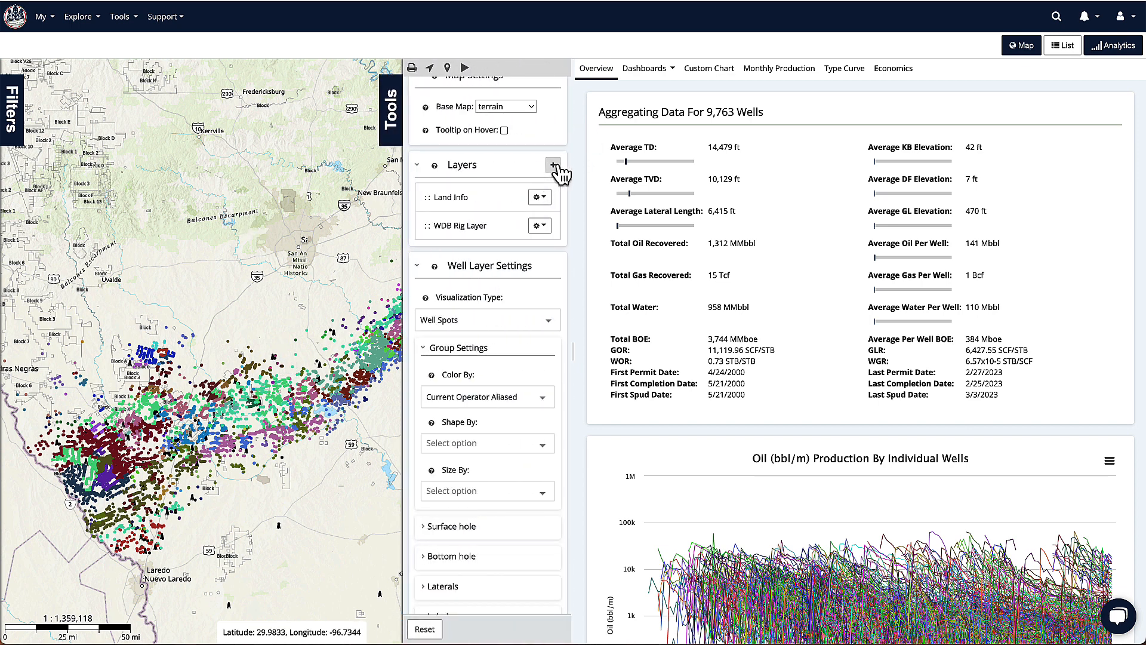
click(554, 166)
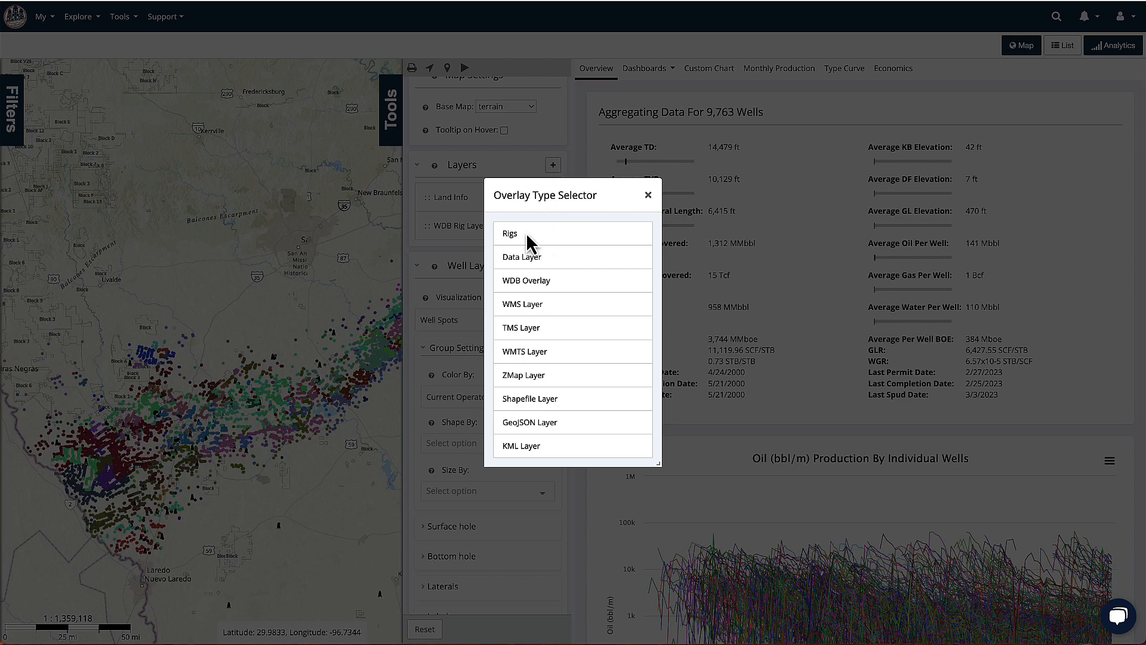
click(649, 195)
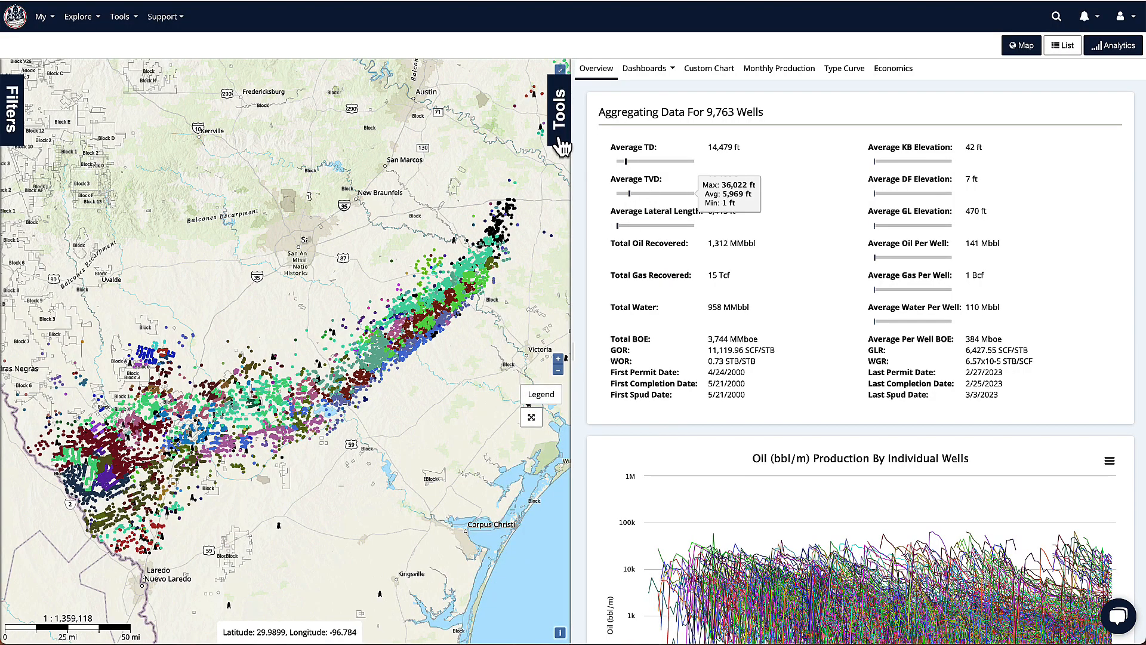
- Edit the WDB Rig Layer and change its visualization to Choropleth Map
click(539, 225)
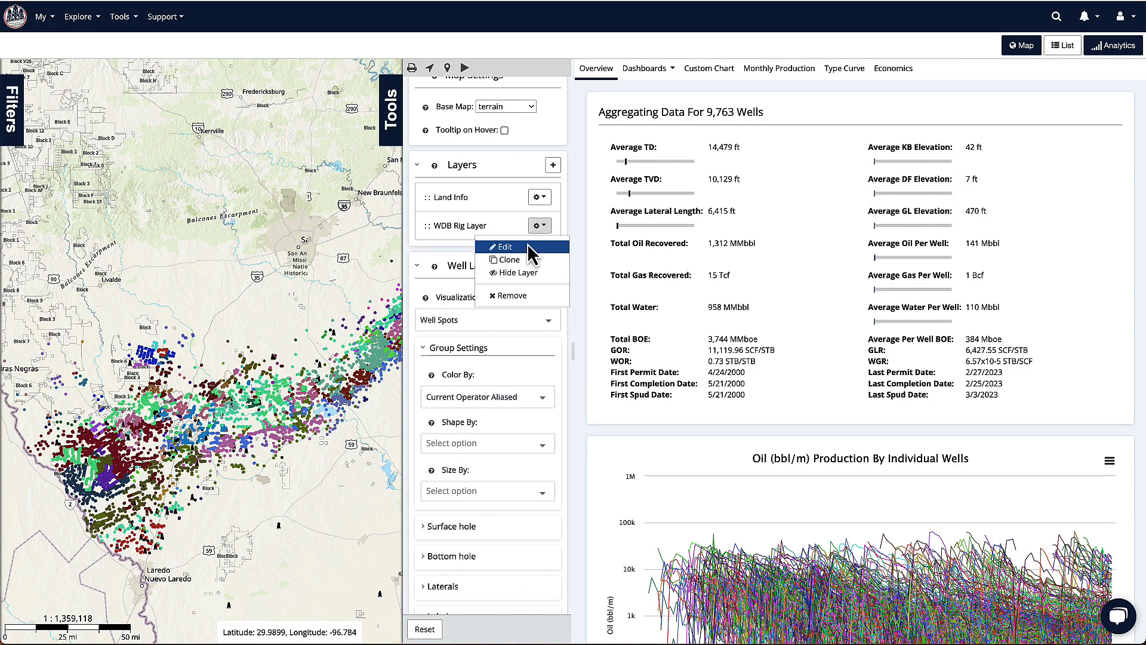
click(505, 247)
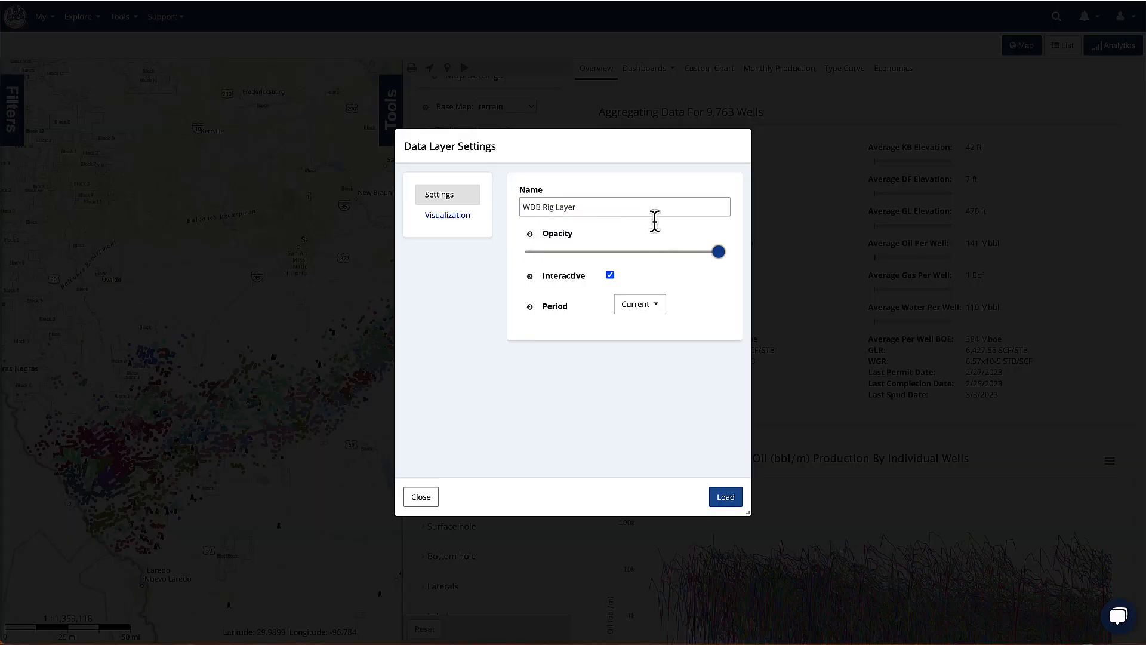
click(442, 218)
click(668, 202)
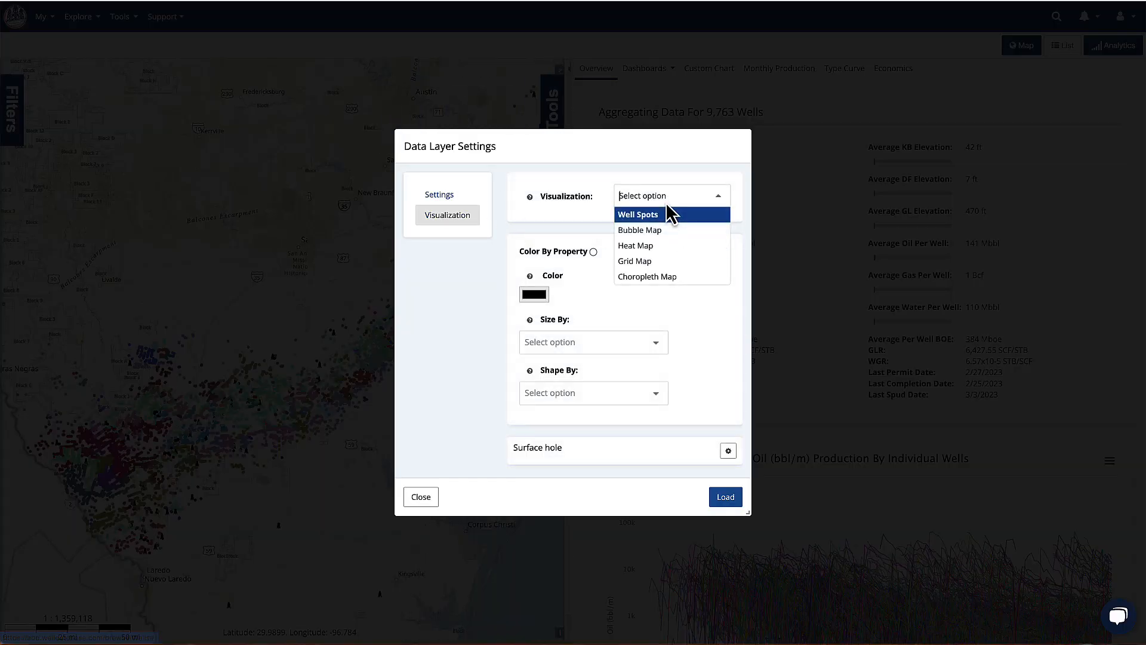
click(657, 278)
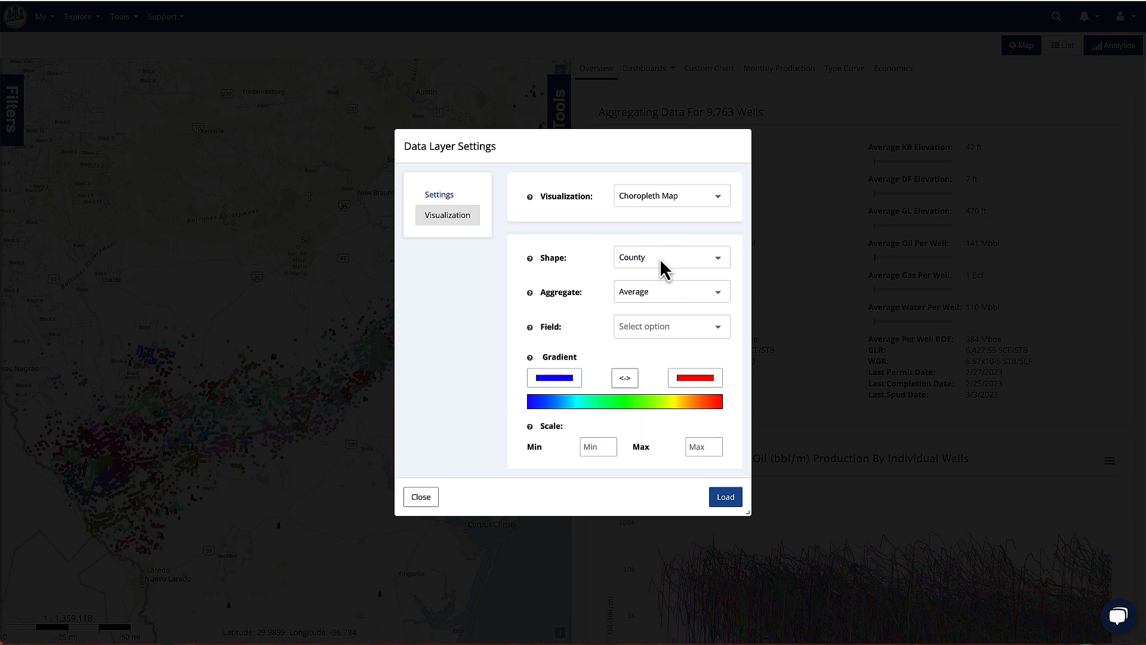
- Set the county choropleth to aggregate by Sum on the WellCount field and load the layer
click(642, 292)
click(645, 325)
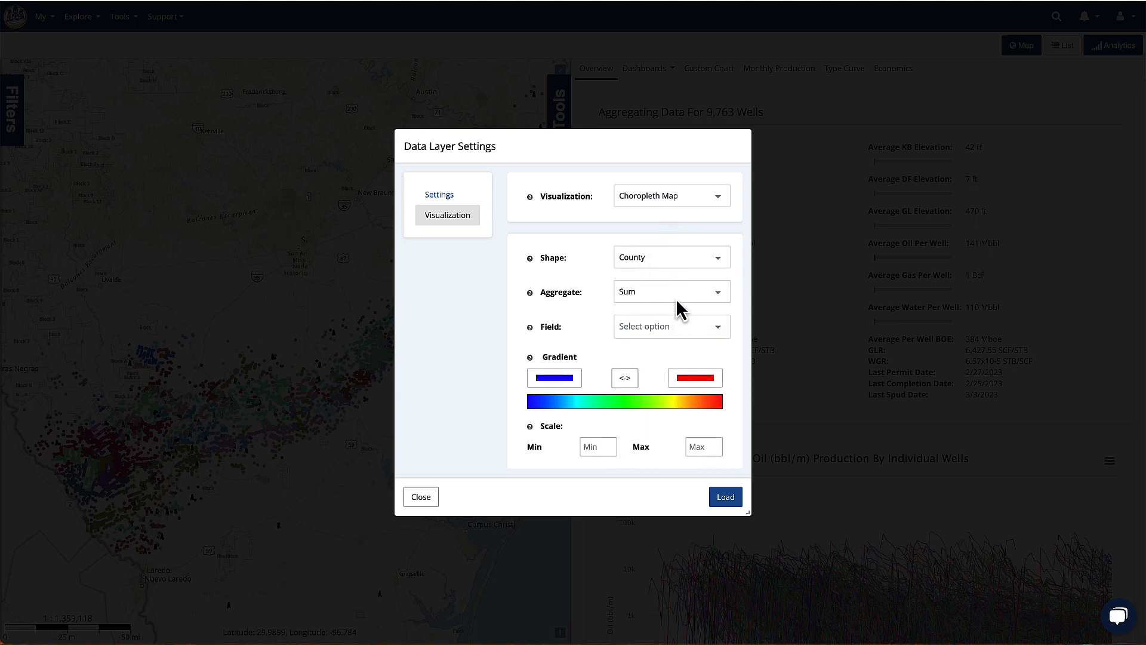
click(664, 329)
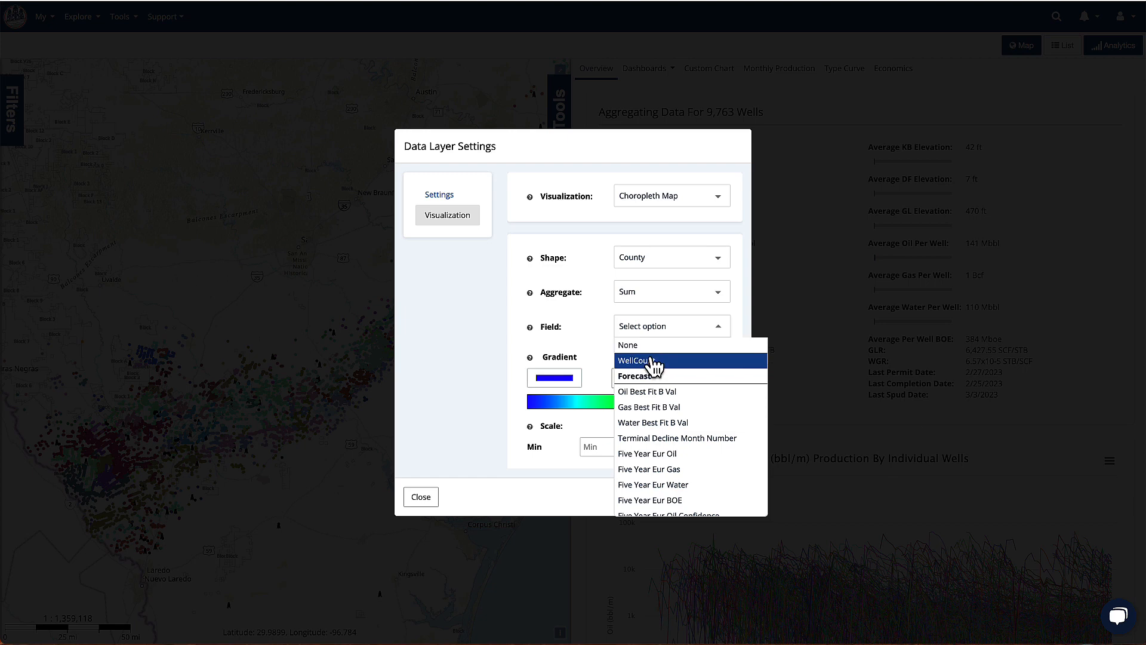
click(655, 362)
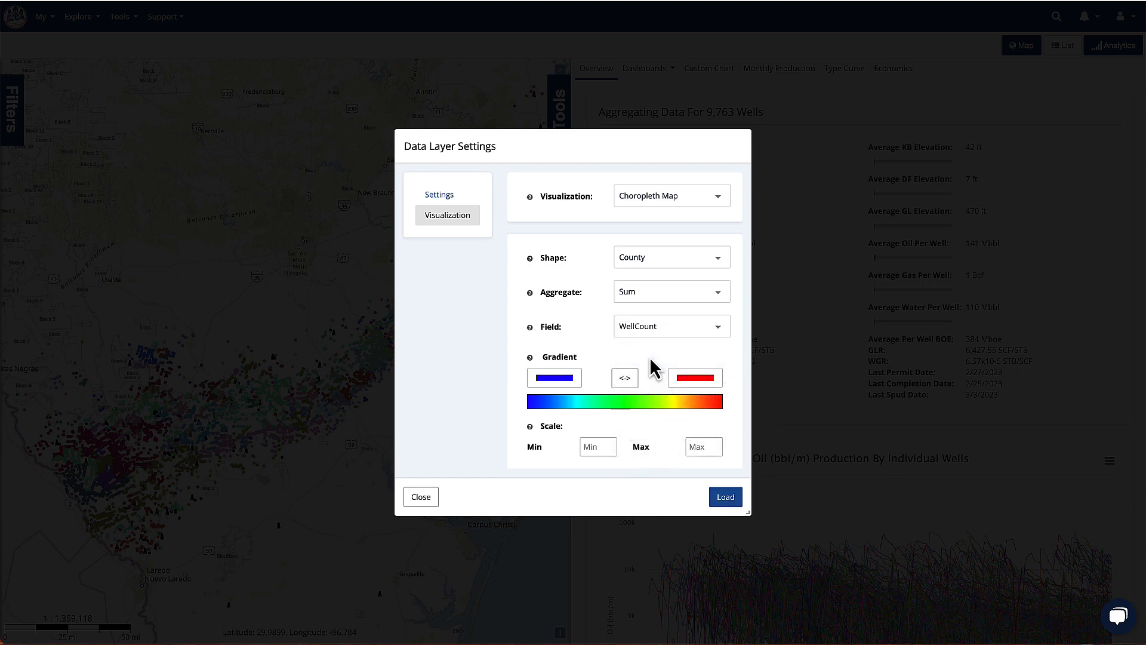
click(726, 501)
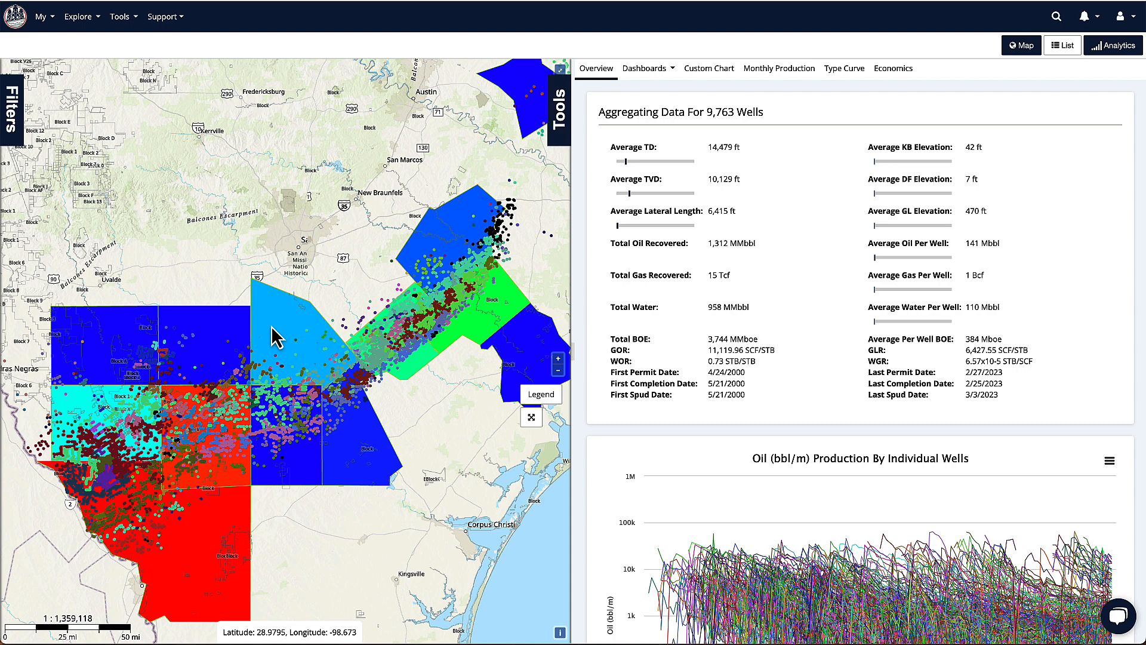
- Examine the WDB Rig Layer's color scale at the end of the map legend and close the legend
click(541, 396)
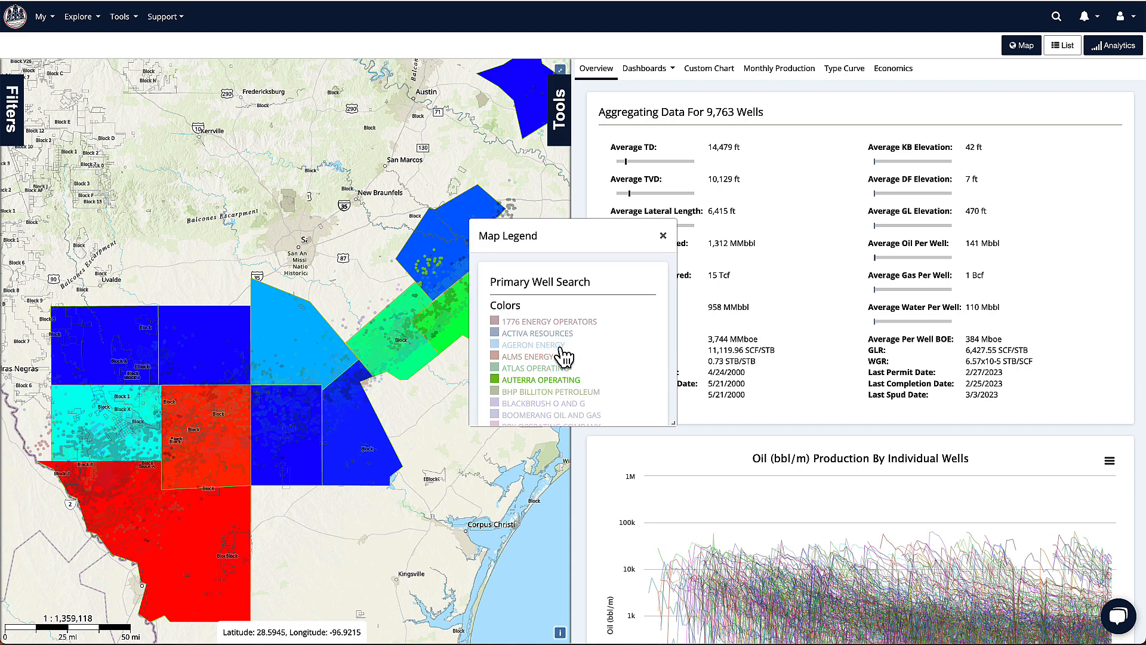
scroll(578, 337, down, 20)
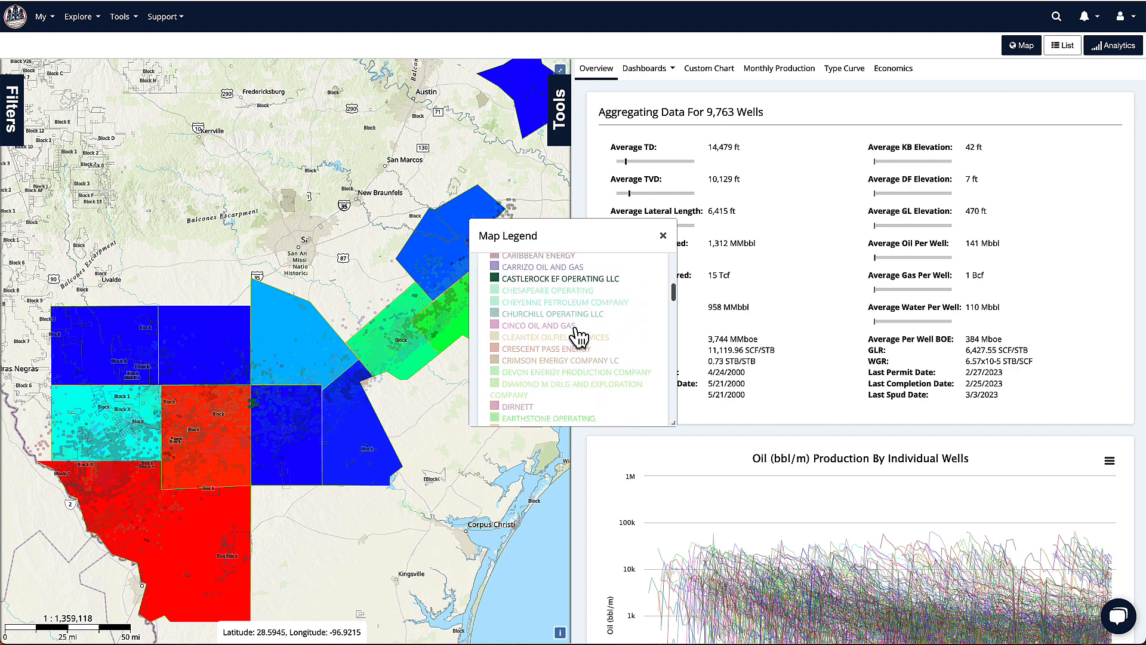
scroll(577, 336, down, 10)
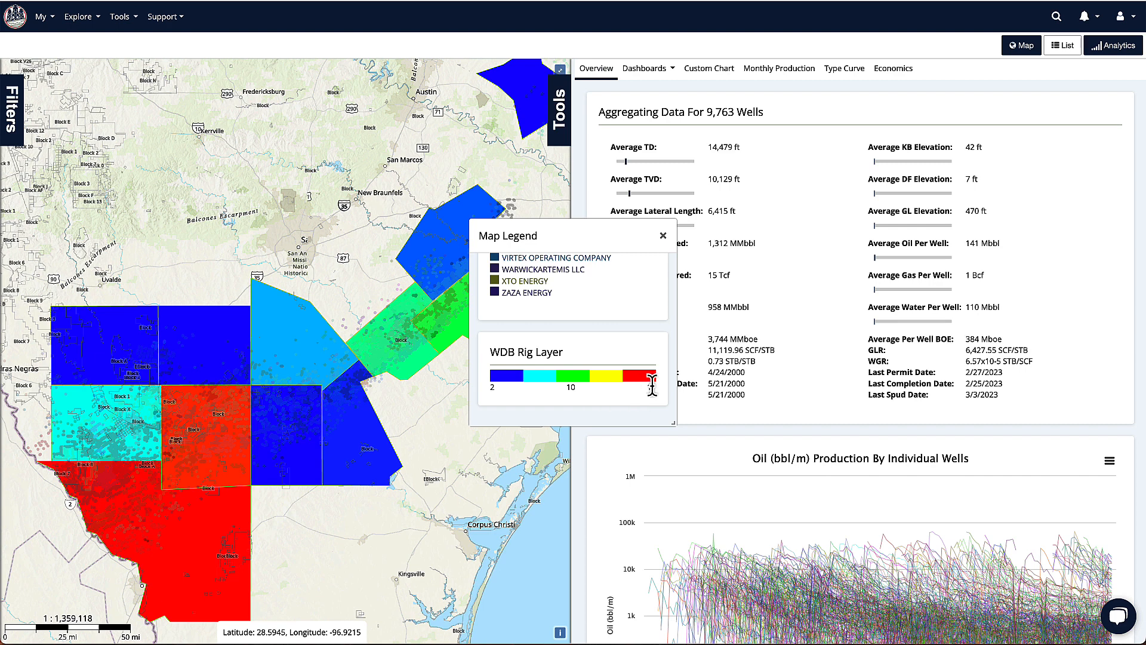
click(663, 236)
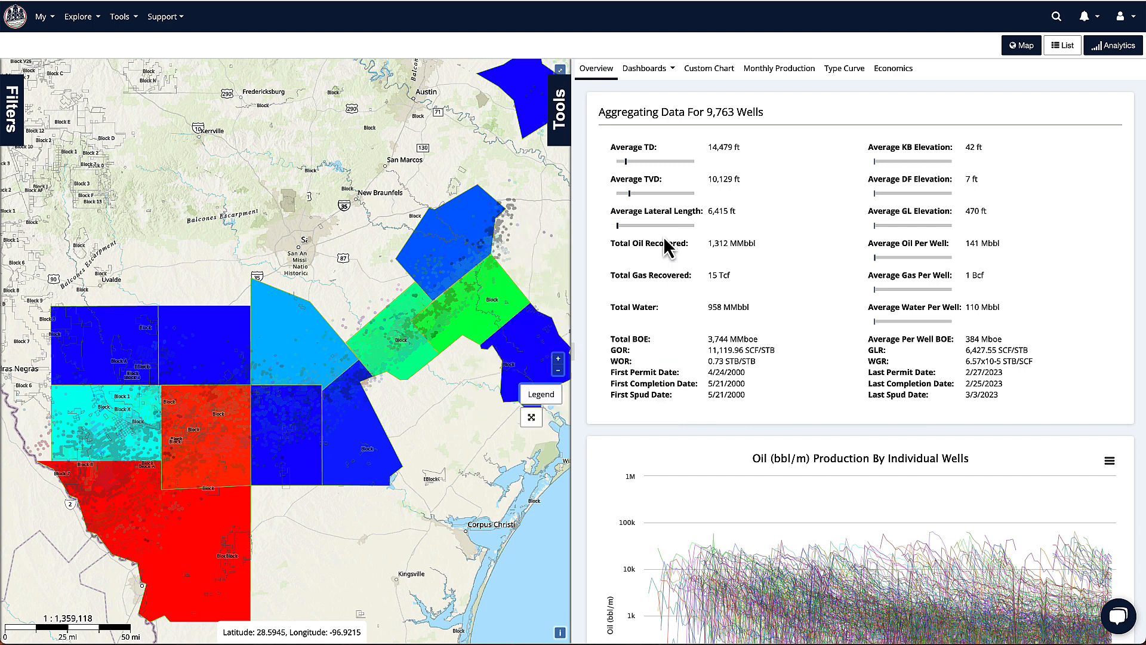
- Edit the WDB Rig Layer again and change its visualization to Well Spots
click(559, 109)
click(539, 227)
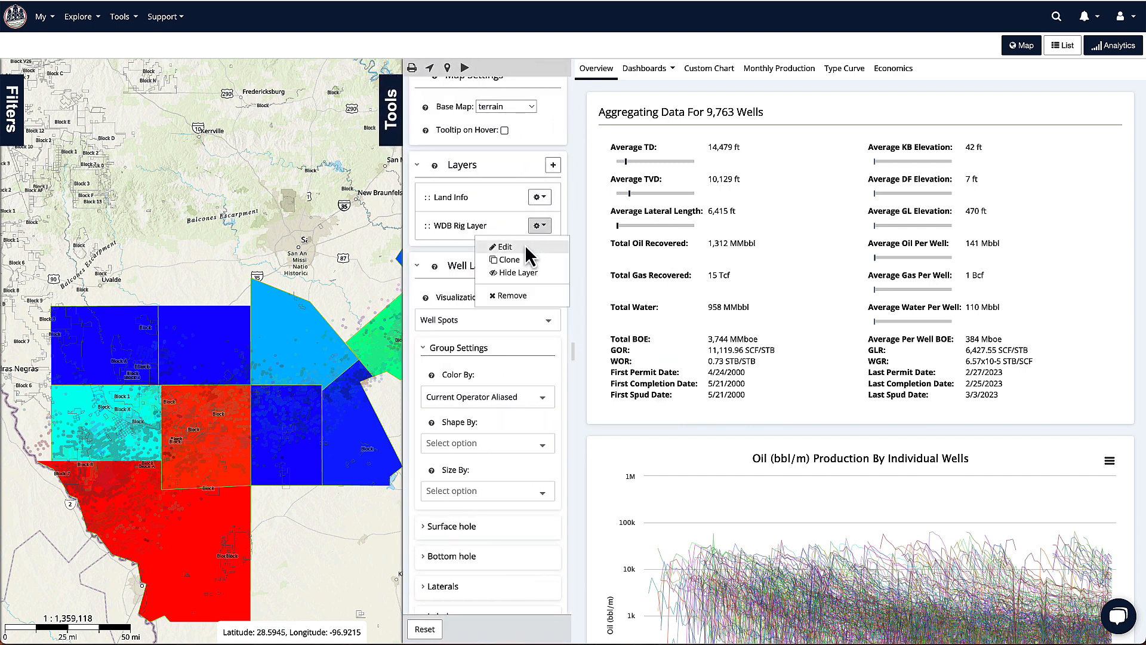
click(524, 245)
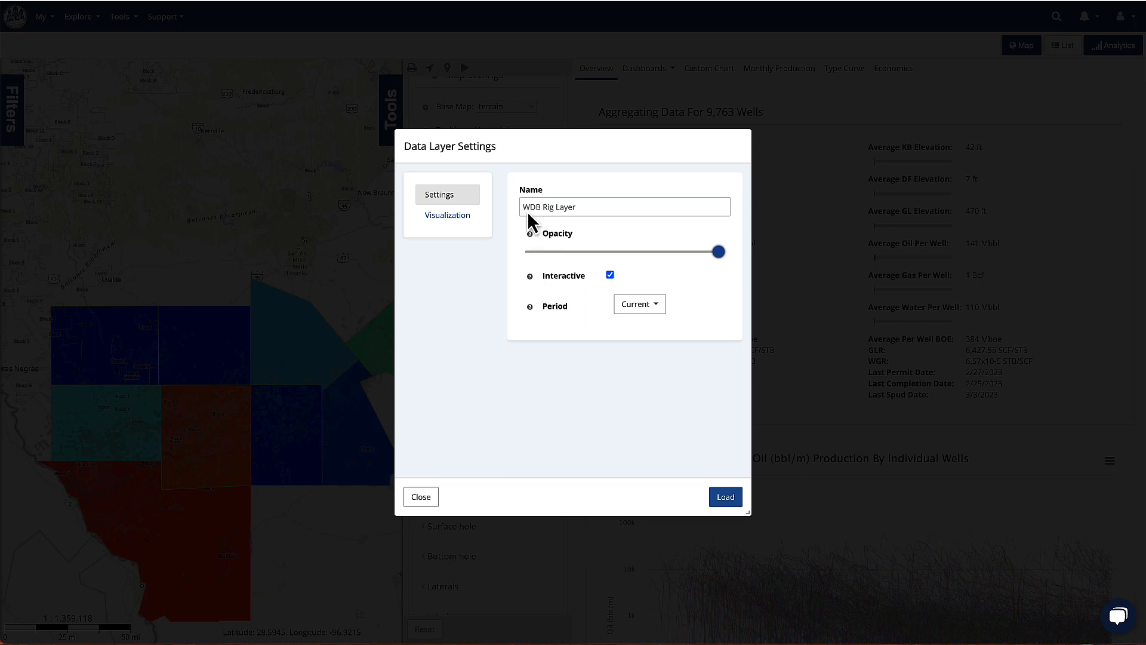
click(448, 216)
click(663, 197)
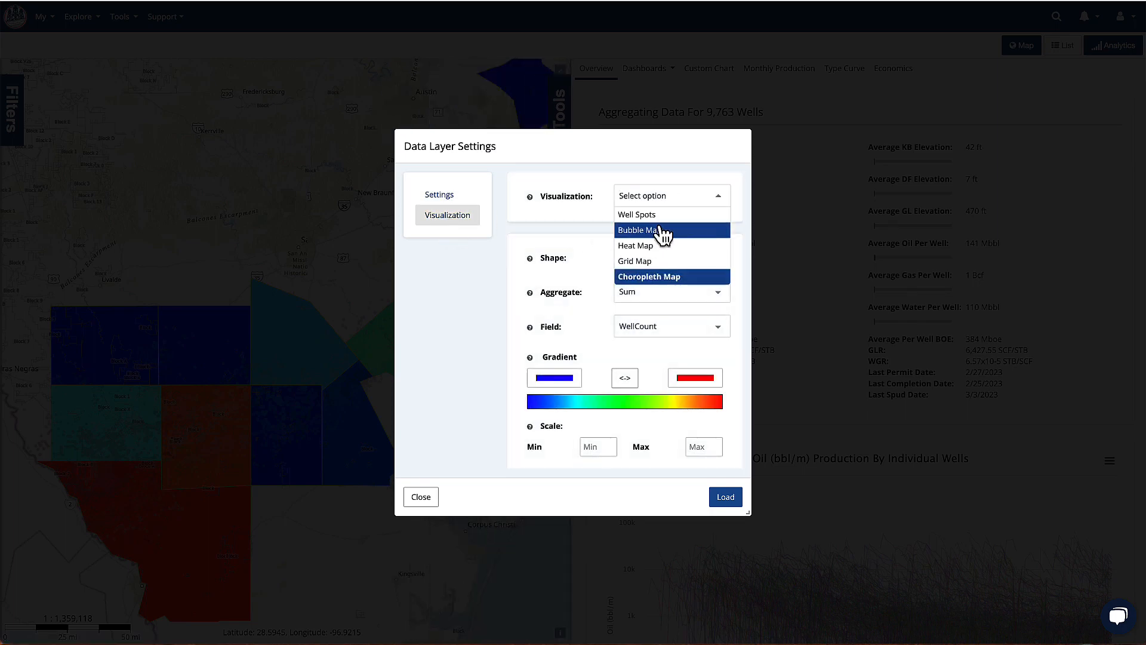
click(659, 216)
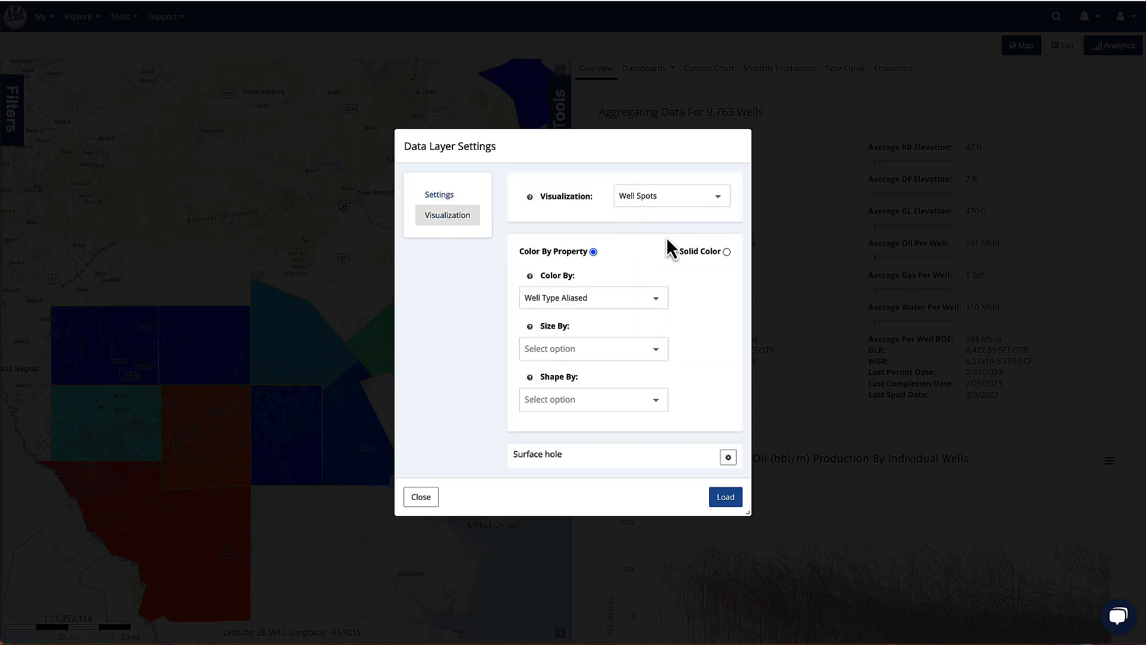
- Use a solid dark red color for the rig layer's well spots and load the layer
click(727, 252)
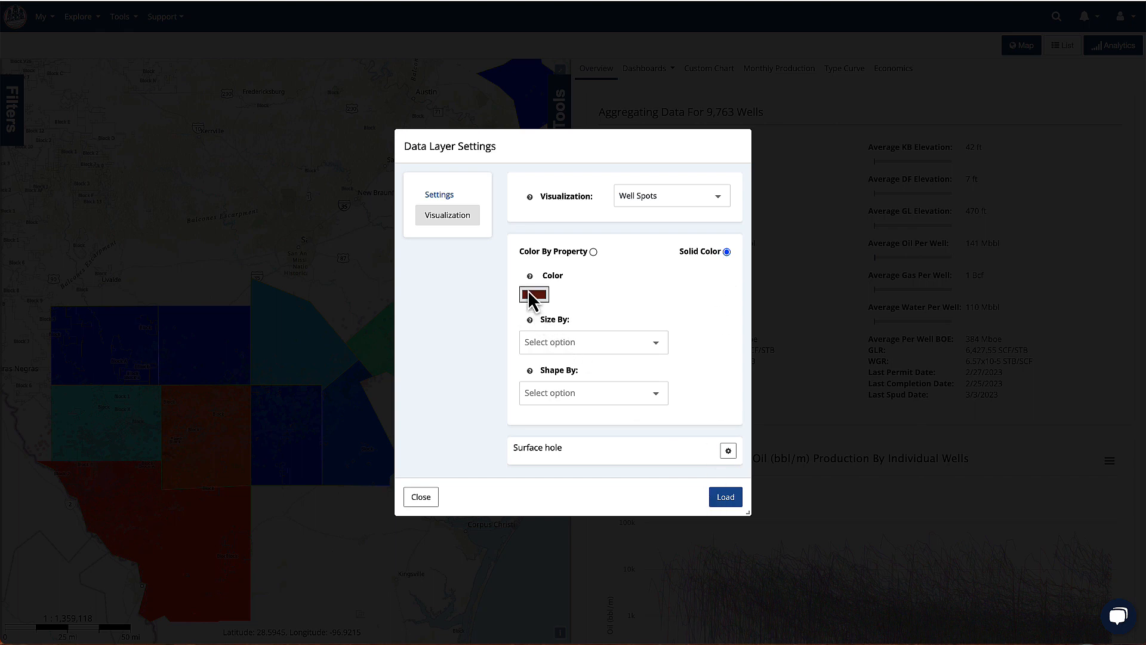
click(533, 296)
click(722, 358)
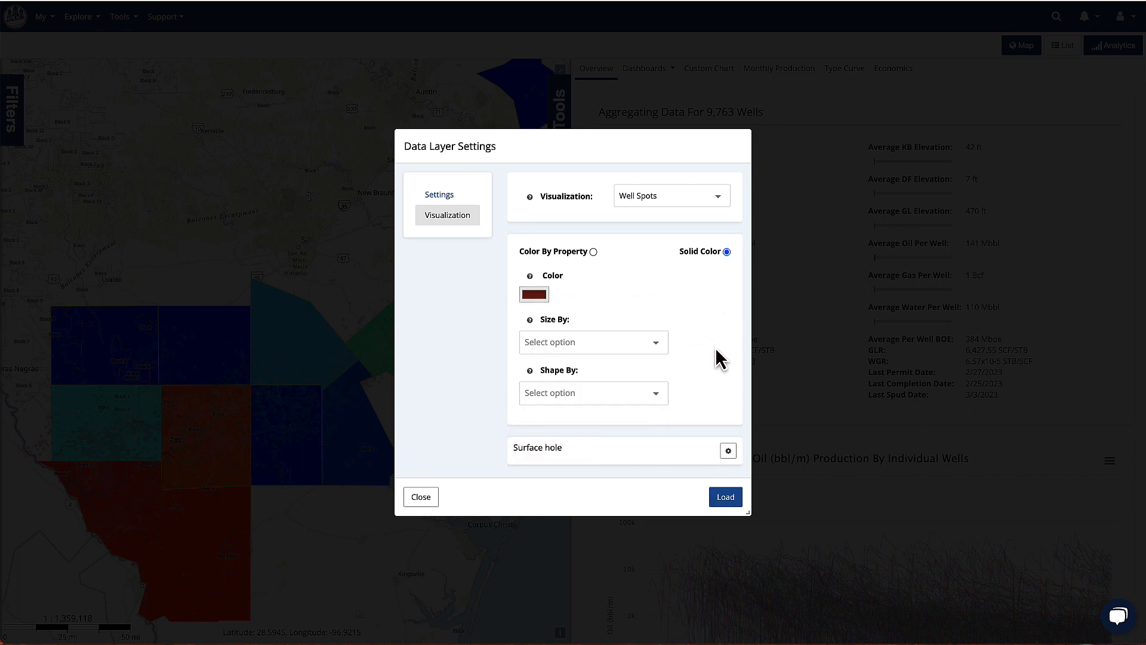
click(723, 497)
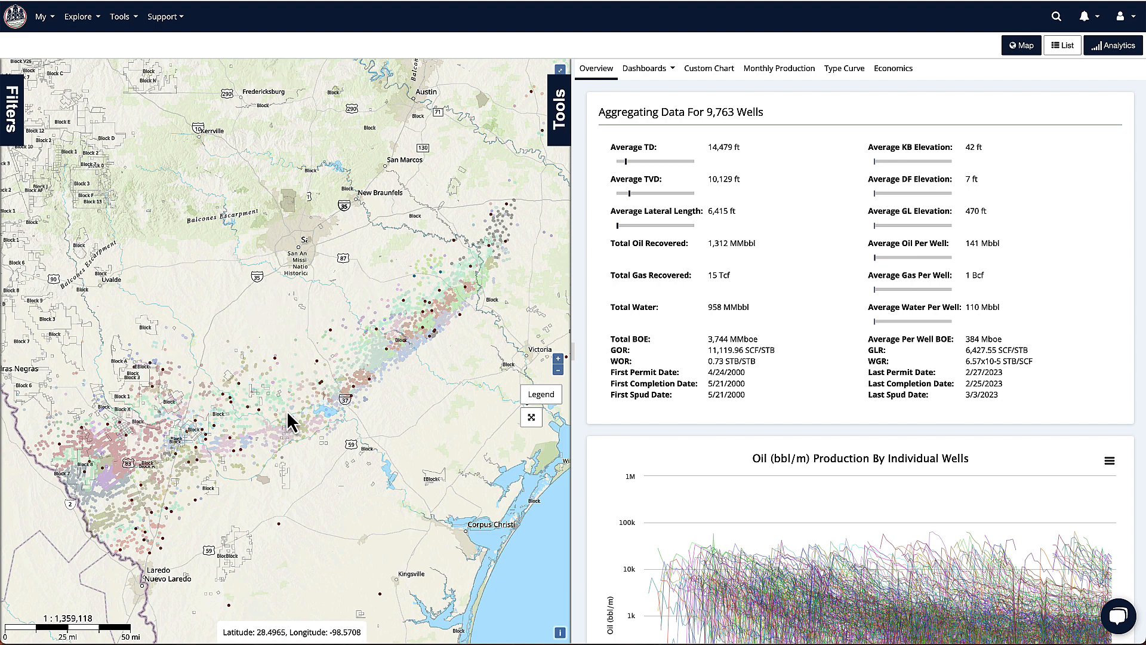
- Start a new map overlay of type WDB Overlay and look through its Legal Boundary and Plays/Basins categories
click(560, 113)
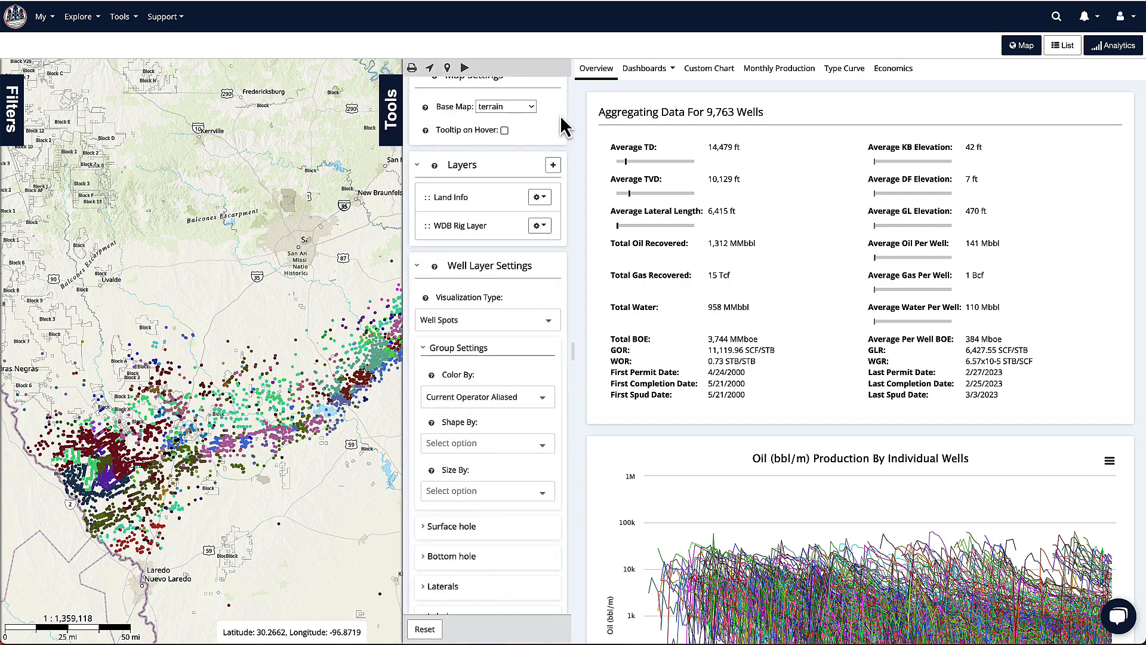
click(554, 168)
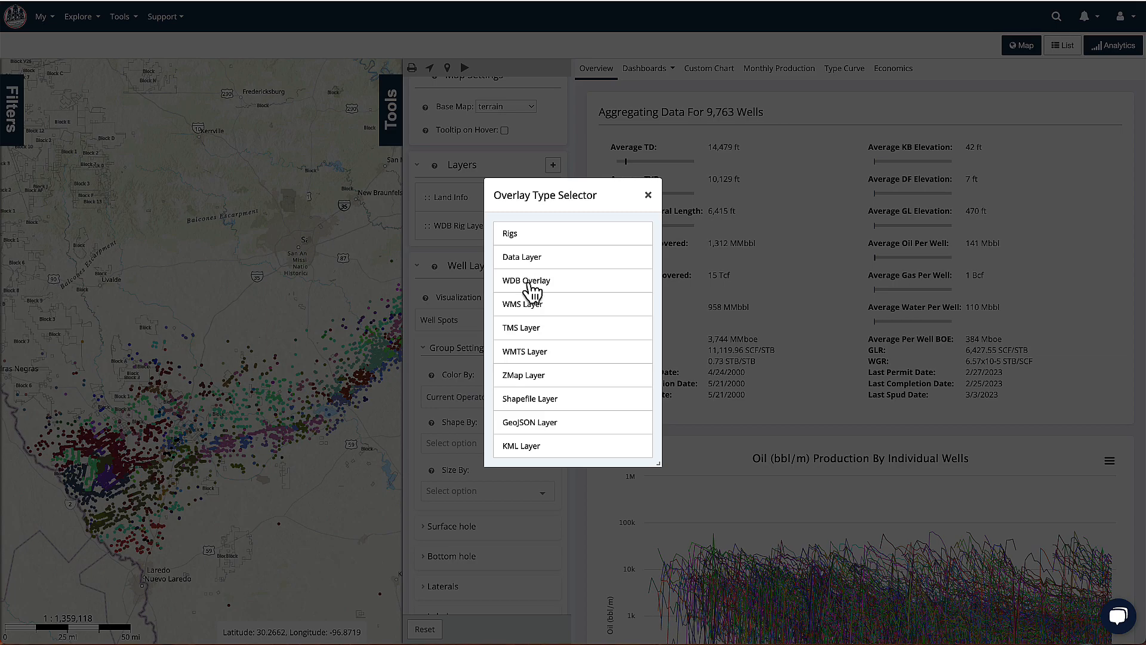
click(528, 281)
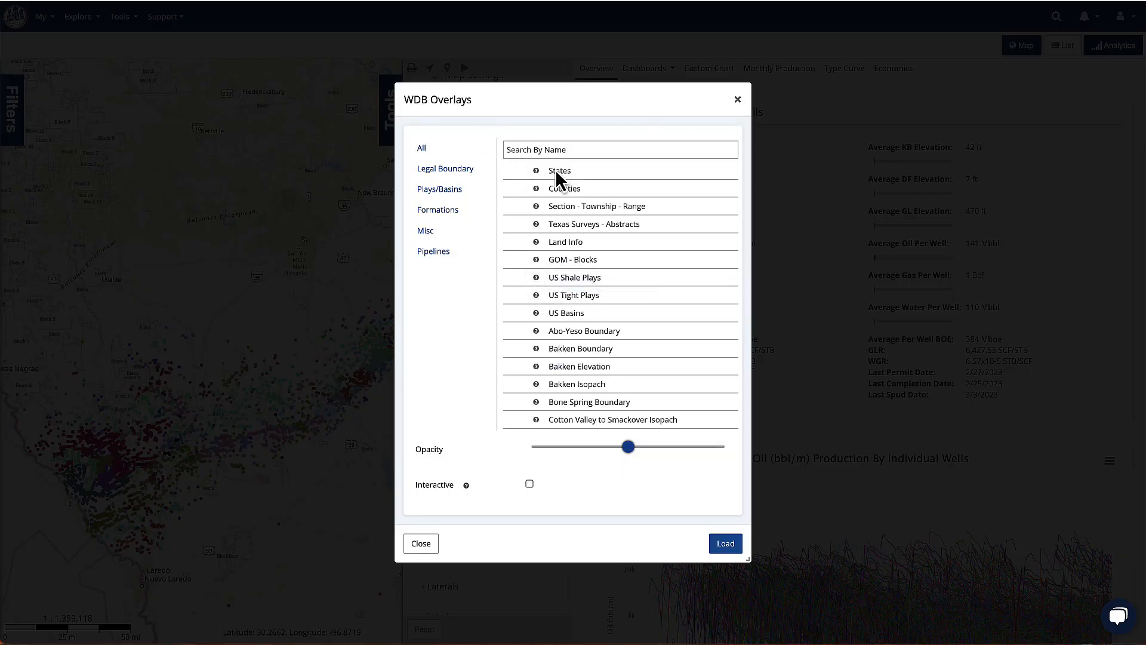
click(446, 173)
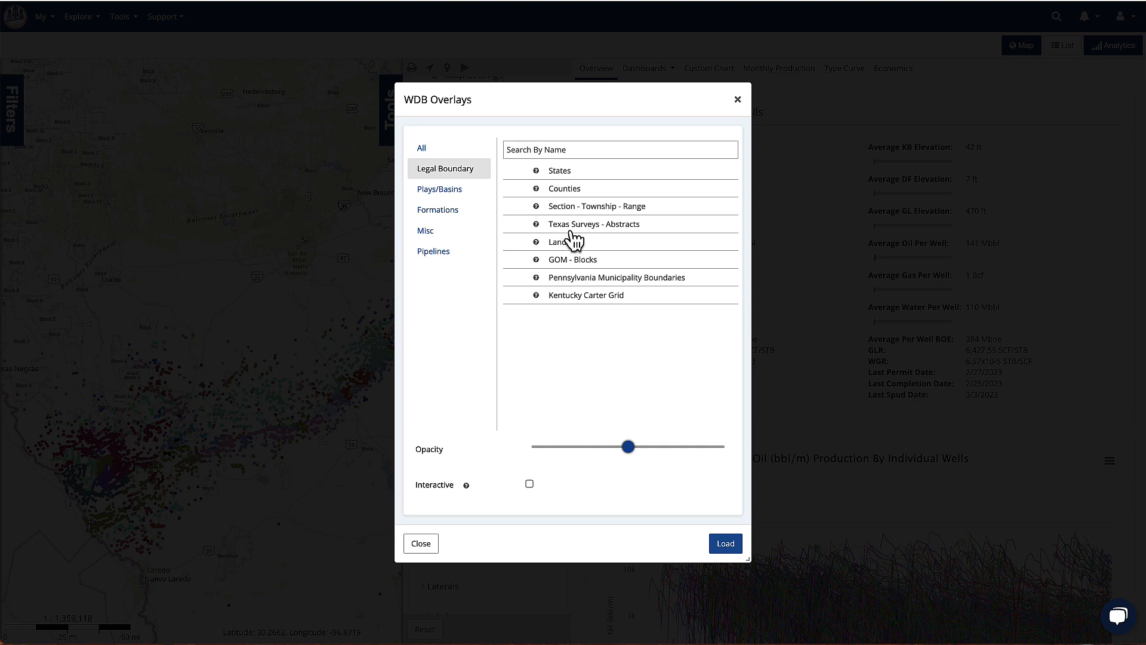
click(461, 191)
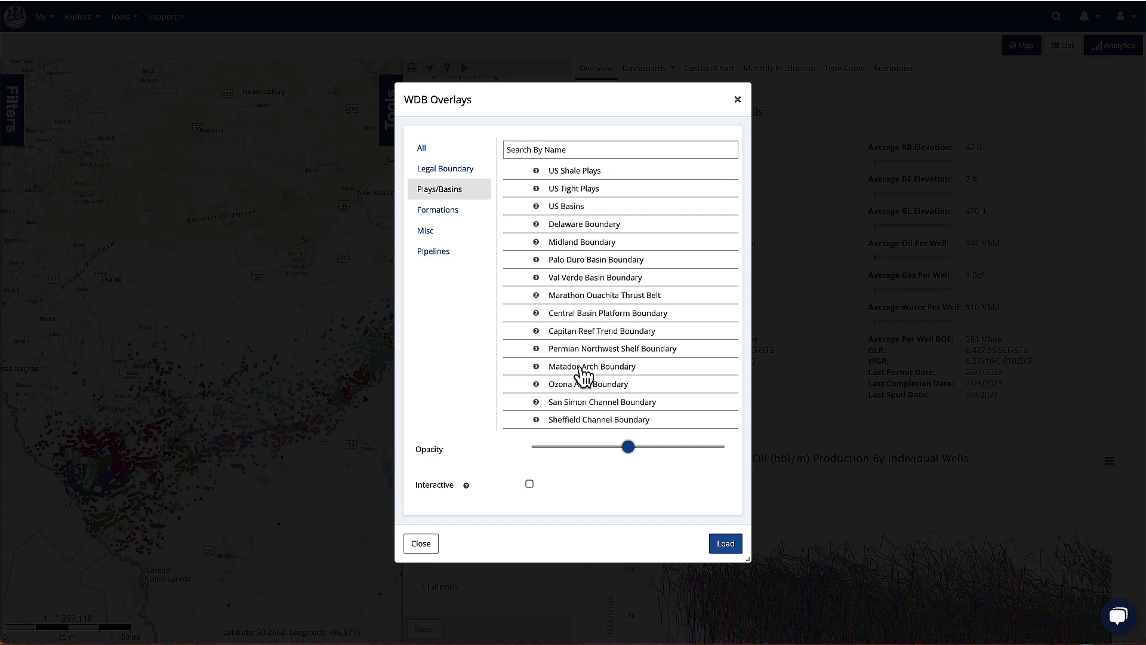
- Select the Eagle Ford Boundary and Eagle Ford Isopach overlays from the Formations category
click(444, 213)
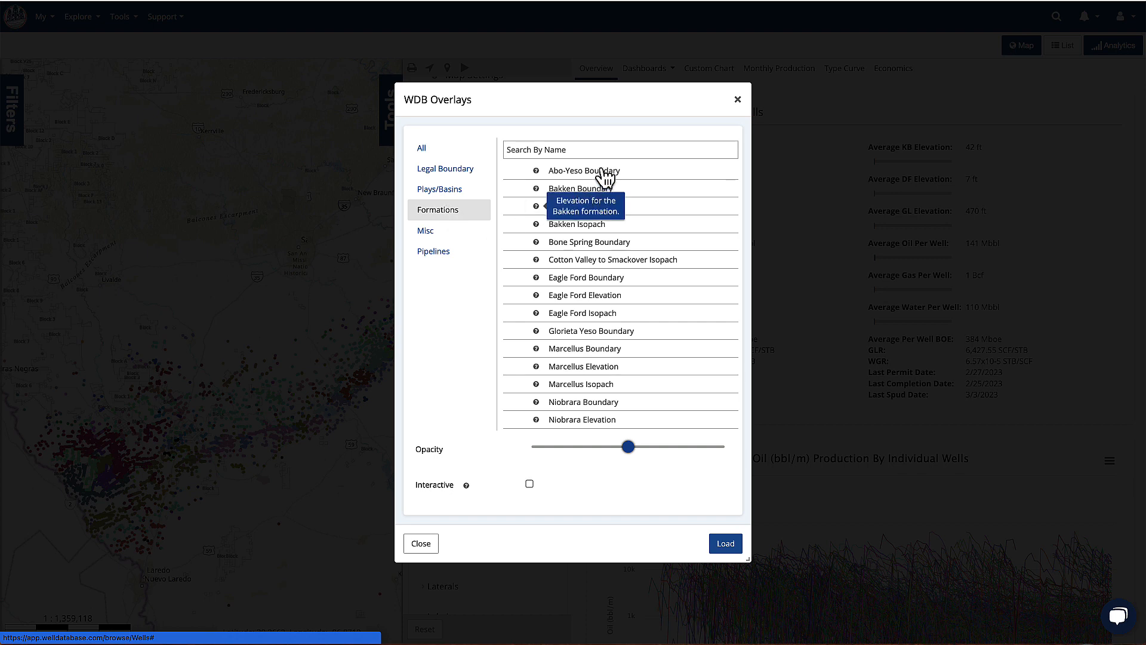
click(604, 279)
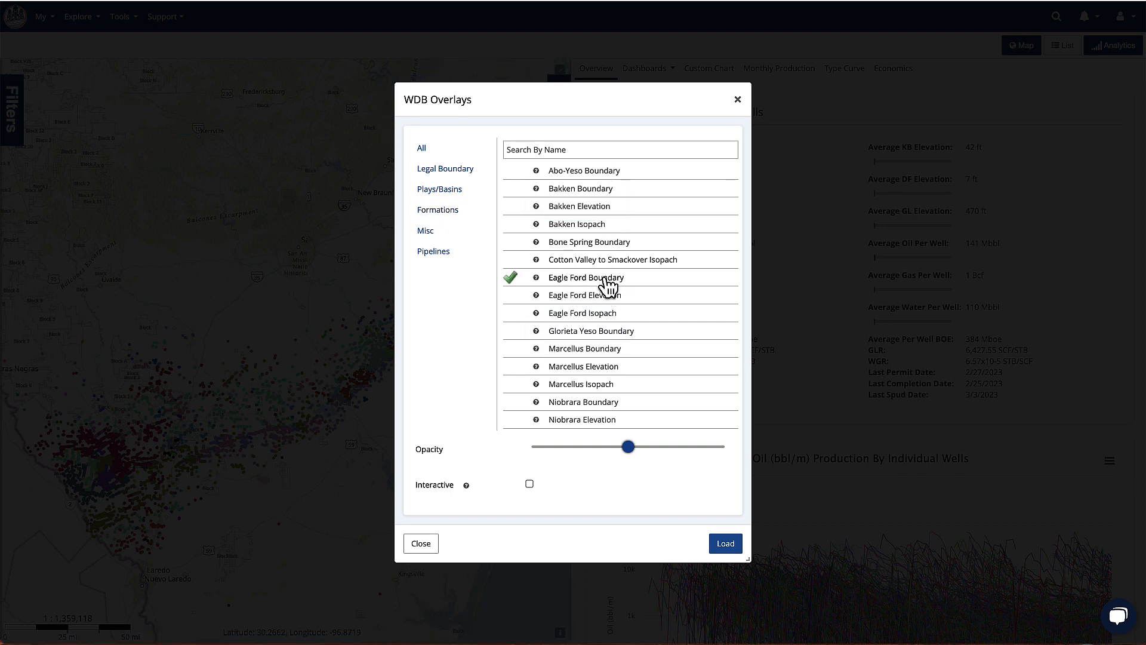
click(591, 314)
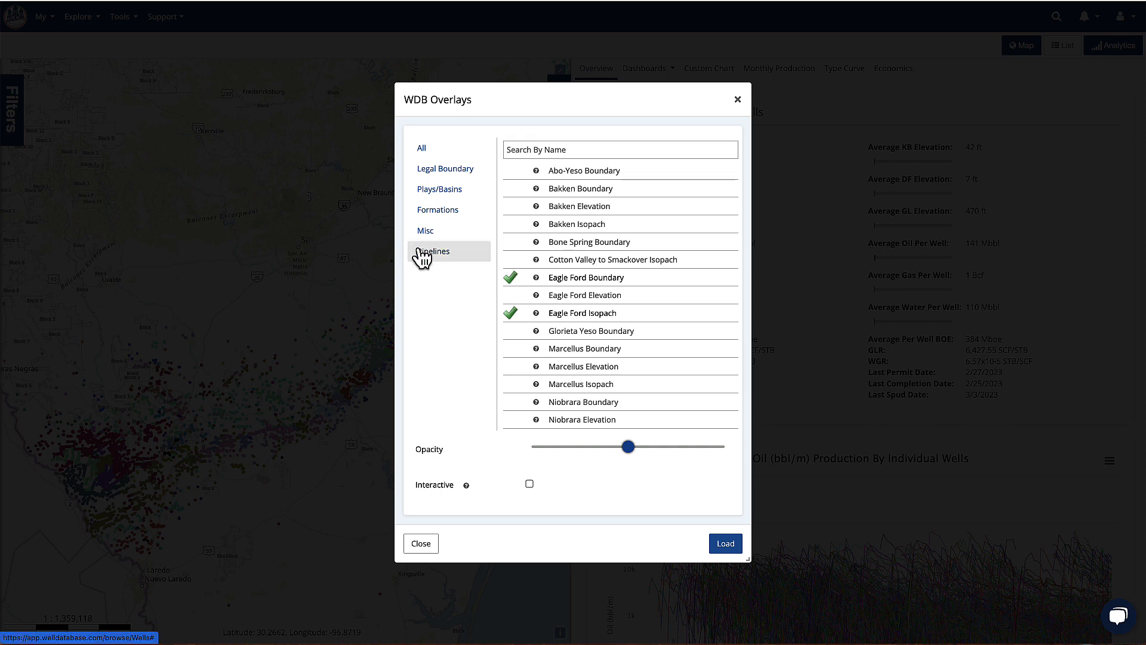
- Look through the Misc and Pipelines overlay categories, and load the selected Eagle Ford Boundary and Isopach overlays
click(442, 239)
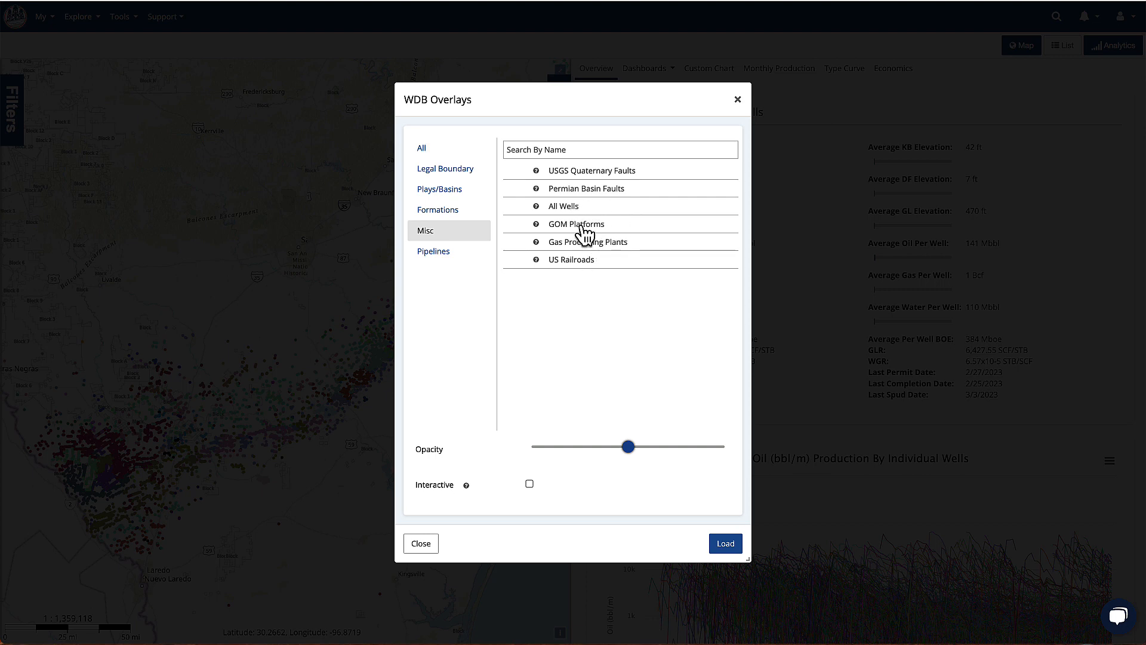
click(431, 252)
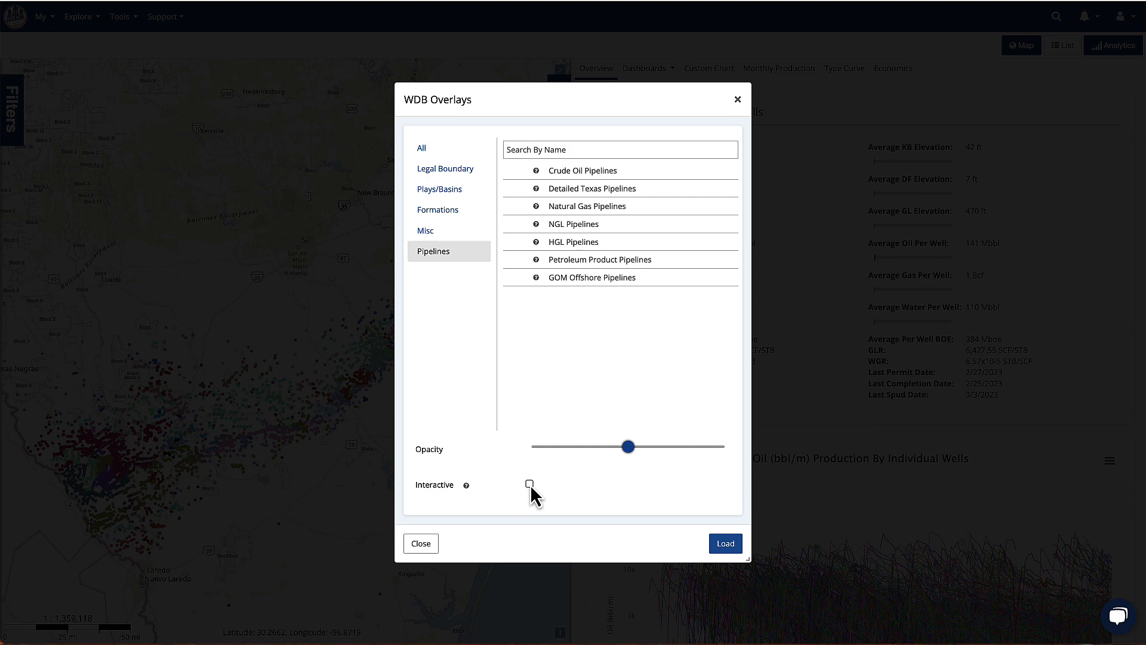
mouse_move(630, 452)
click(726, 544)
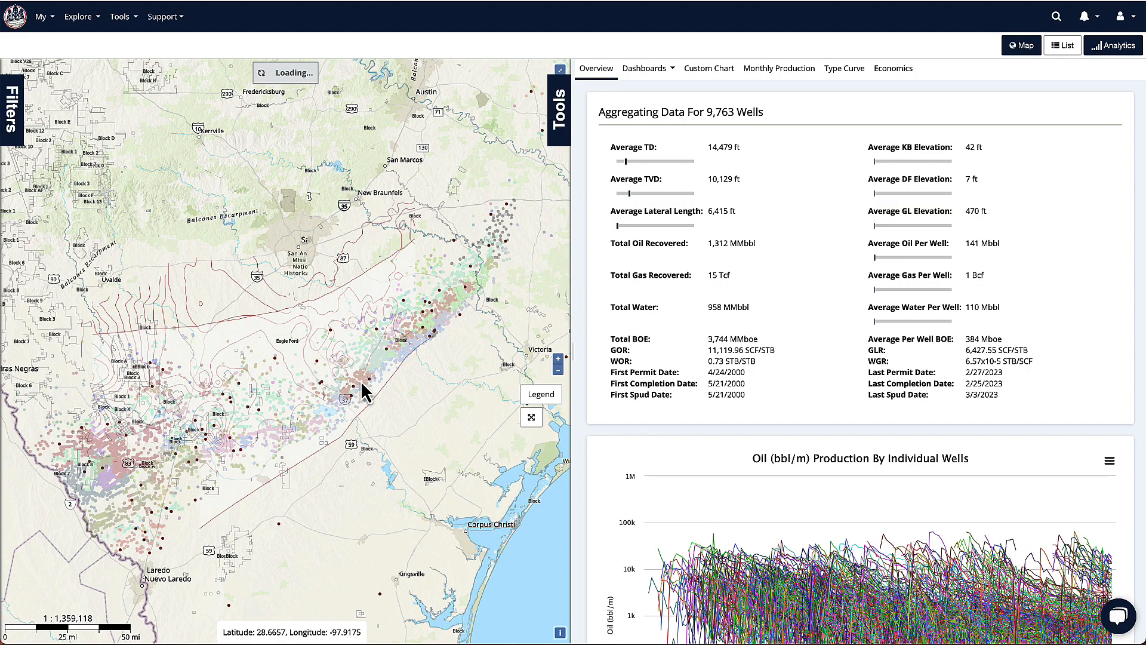
- Start a new map overlay of type Data Layer
click(560, 123)
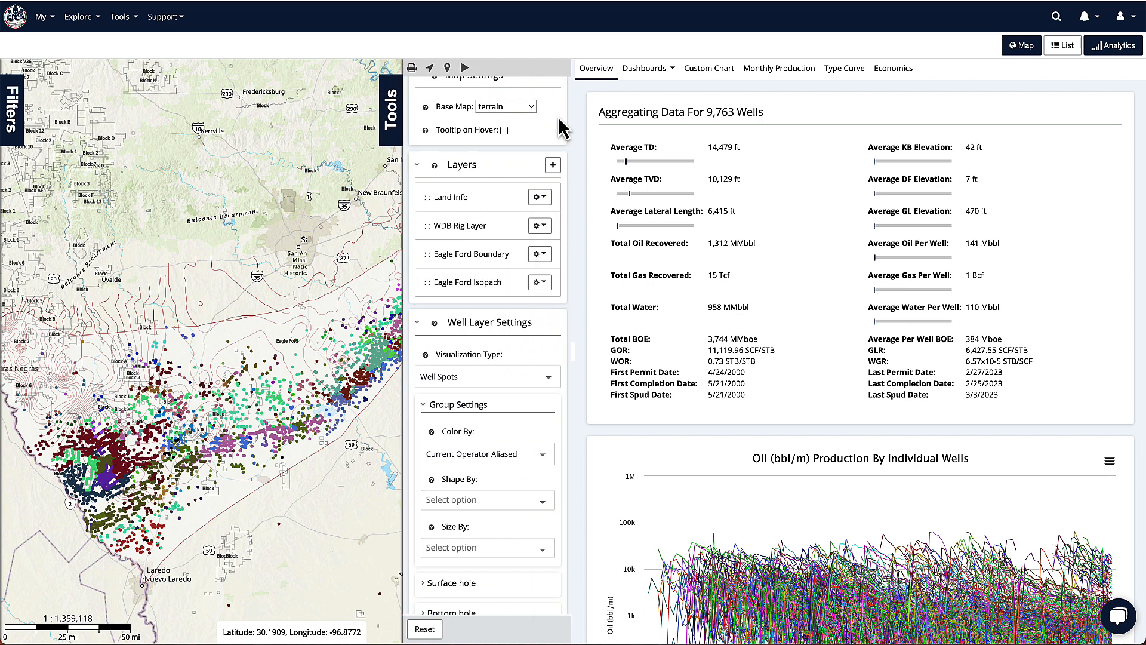
click(553, 168)
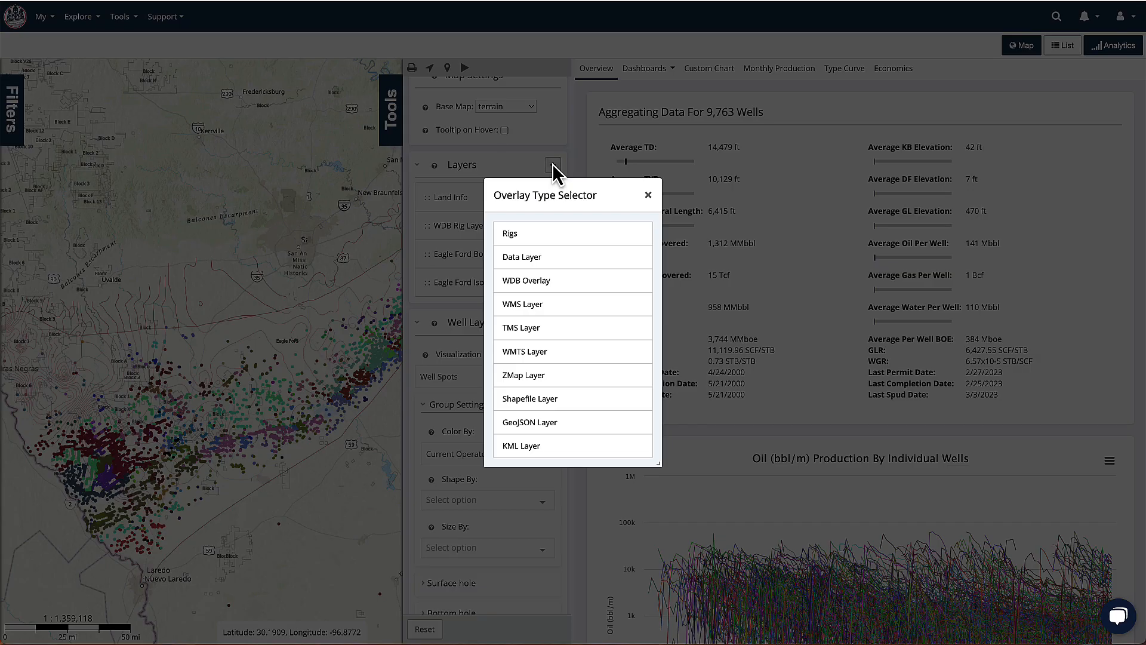
click(543, 260)
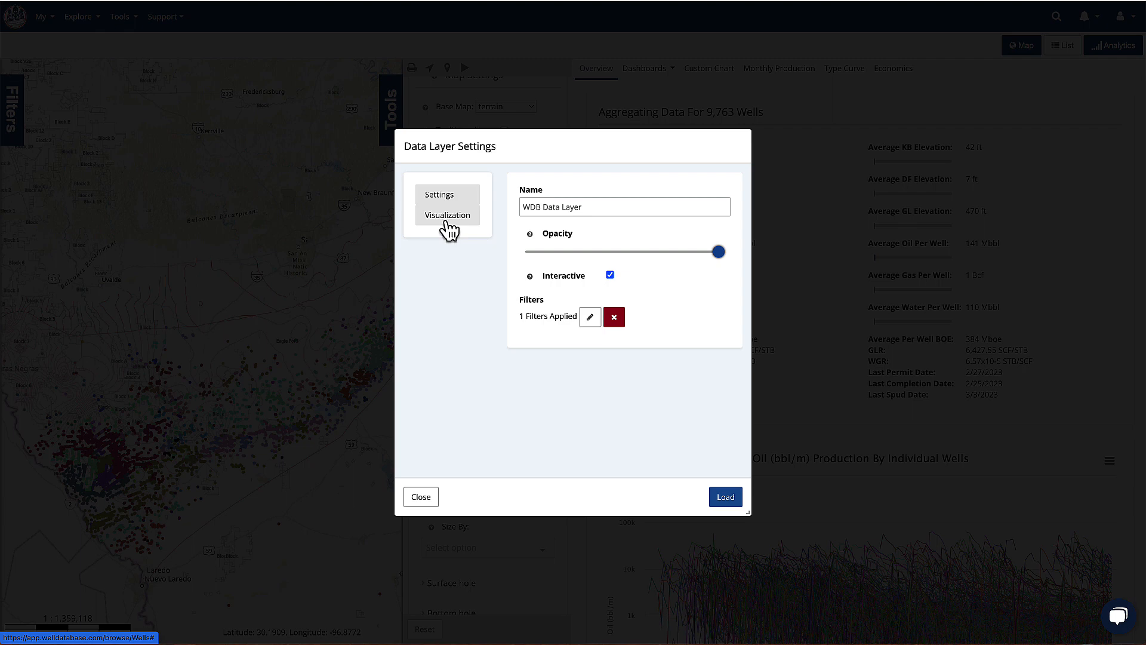
- Add a geographic Plays filter for Eagle Ford to the data layer and apply it
click(590, 317)
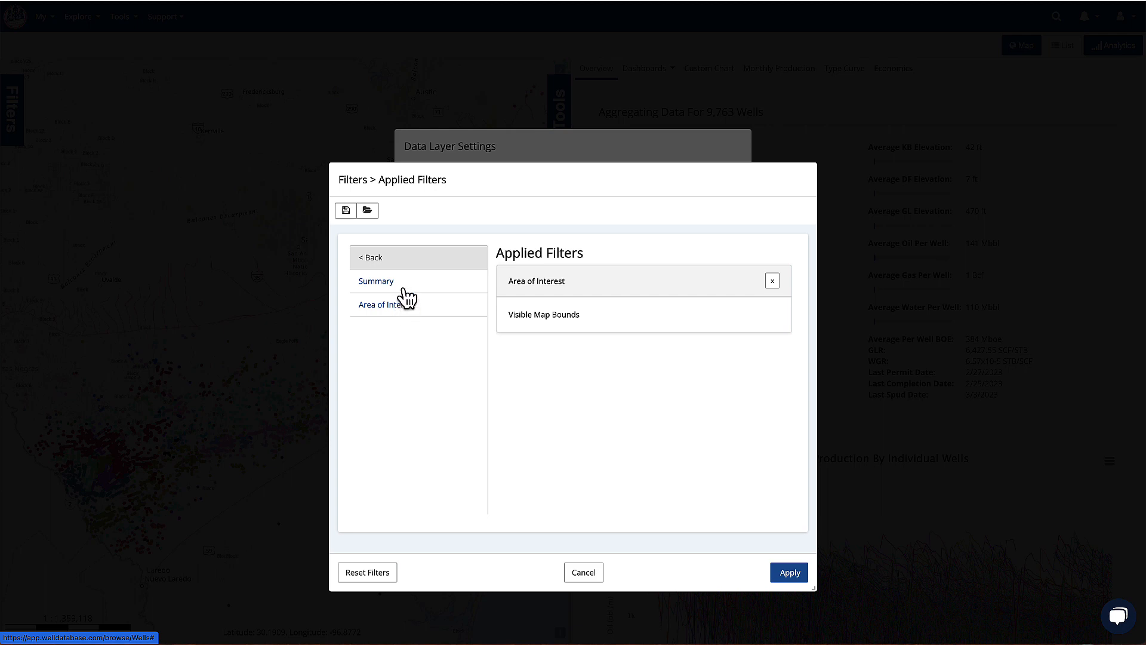
click(395, 262)
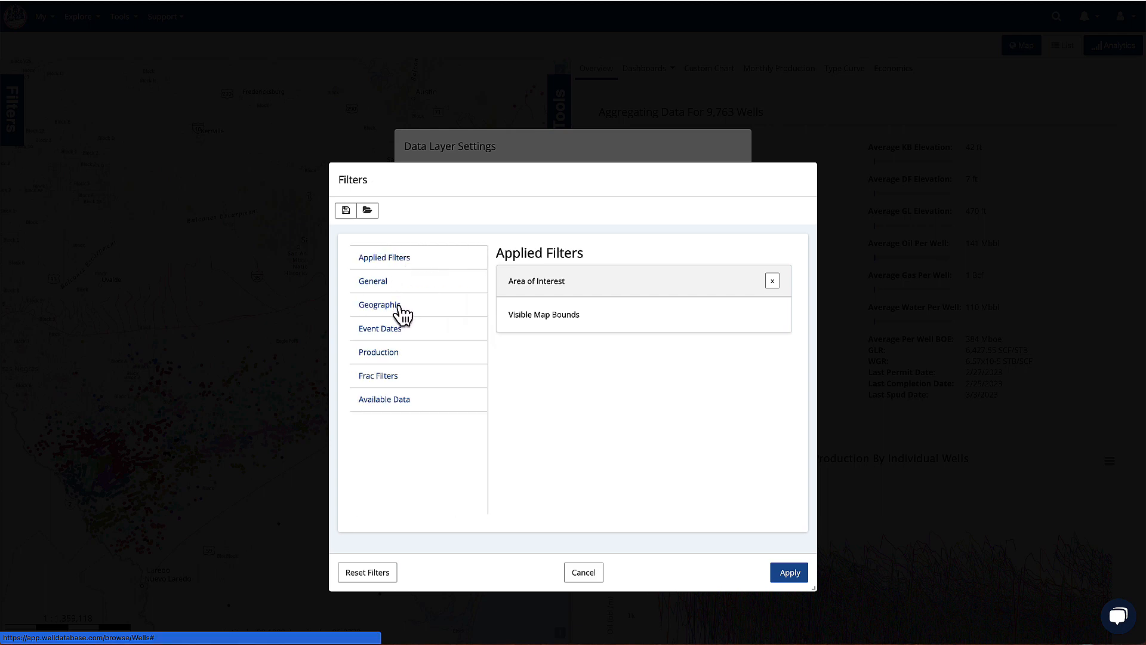
click(398, 308)
click(376, 332)
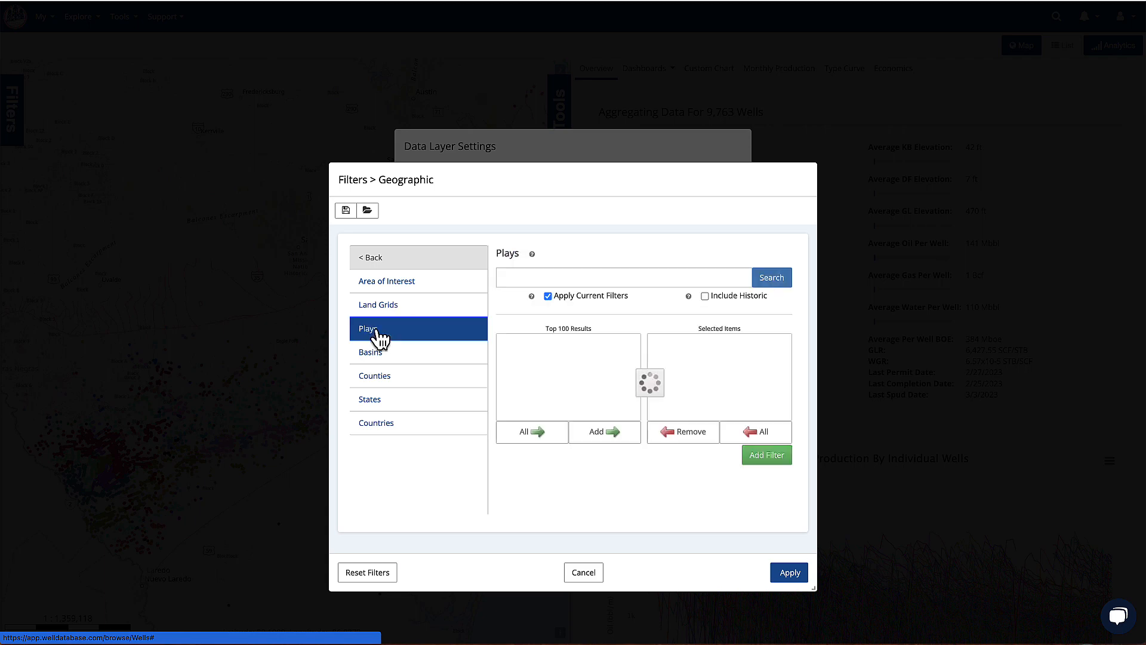
click(544, 277)
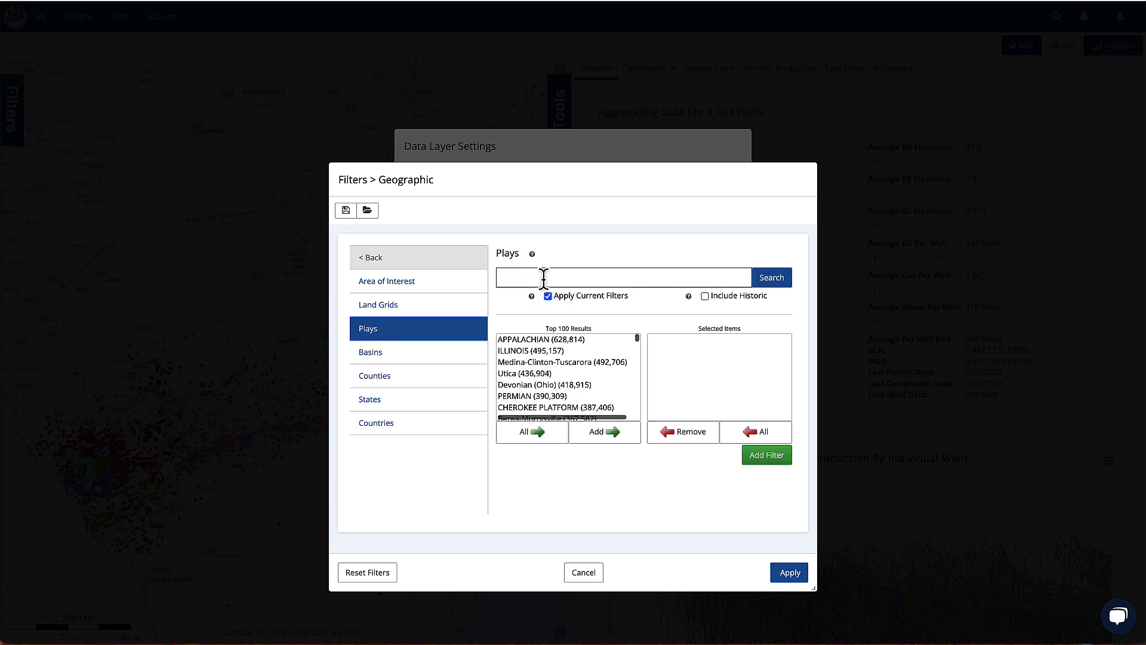
text(eagle)
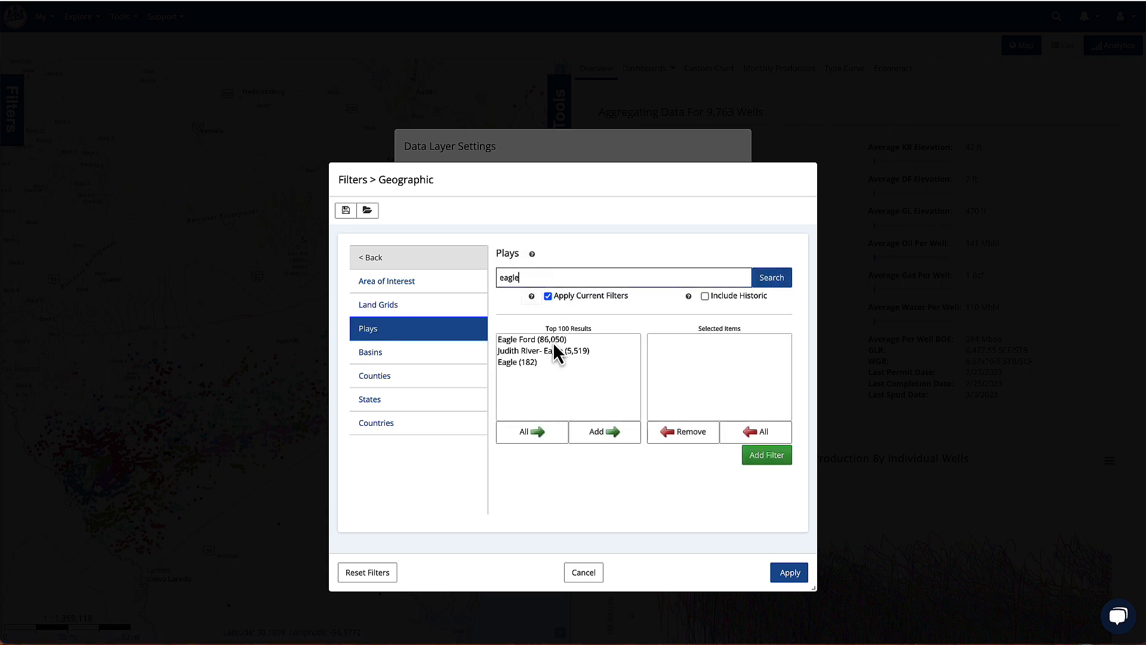
click(555, 340)
click(605, 435)
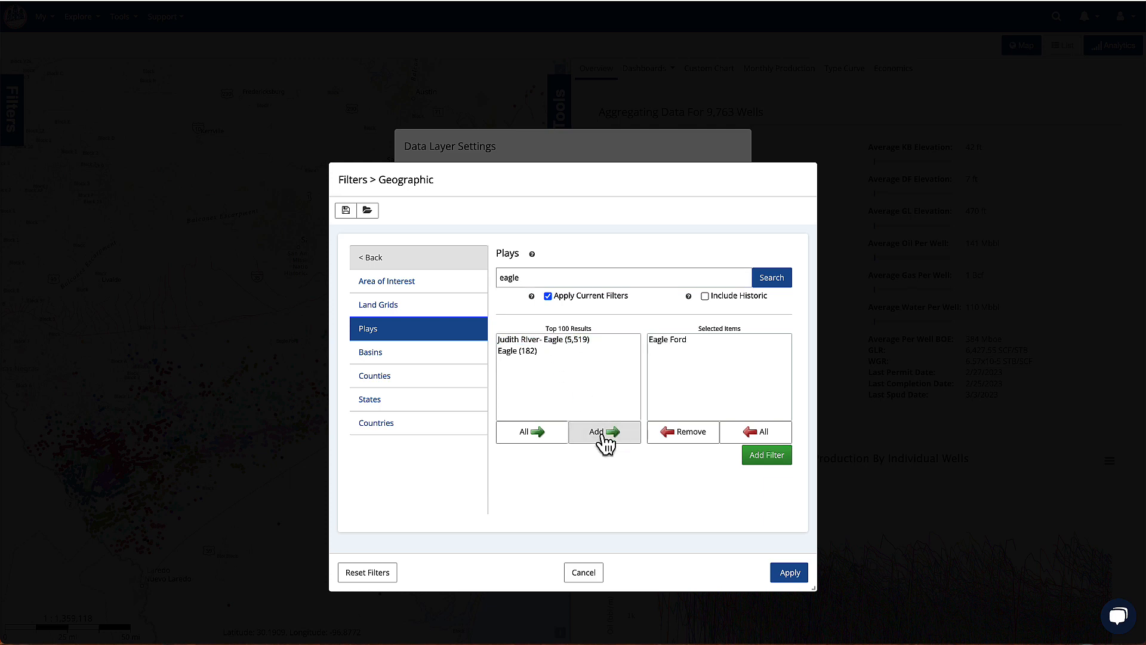
click(774, 469)
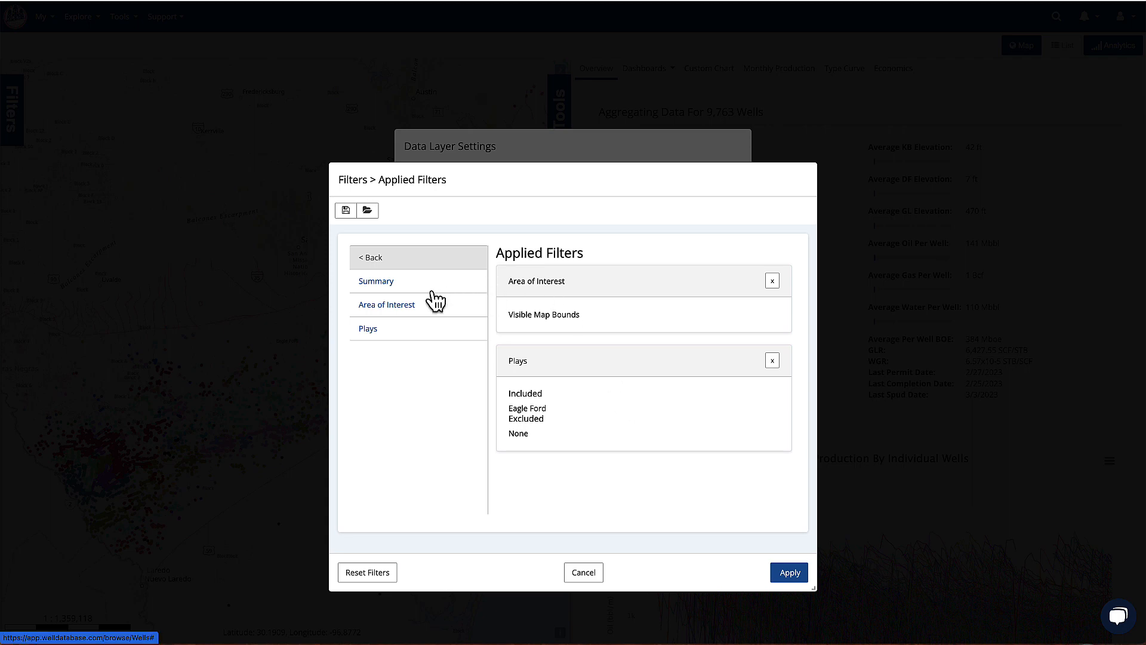
click(790, 575)
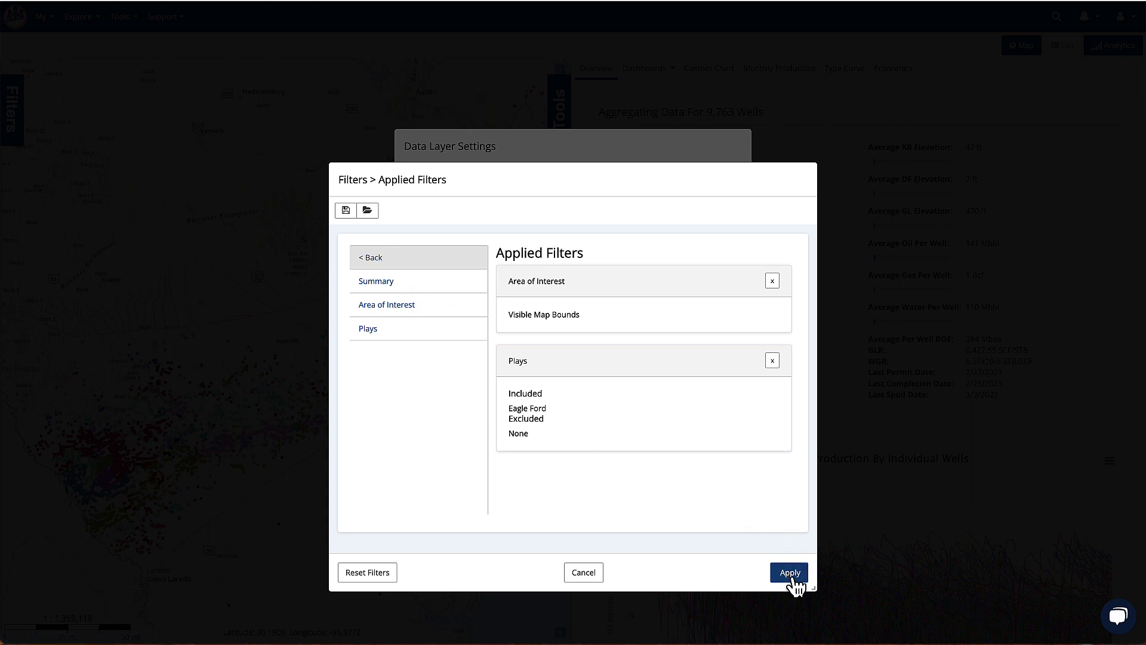
- Change the data layer's visualization to Heat Map, using the Twenty Year Eur BOE field
click(450, 219)
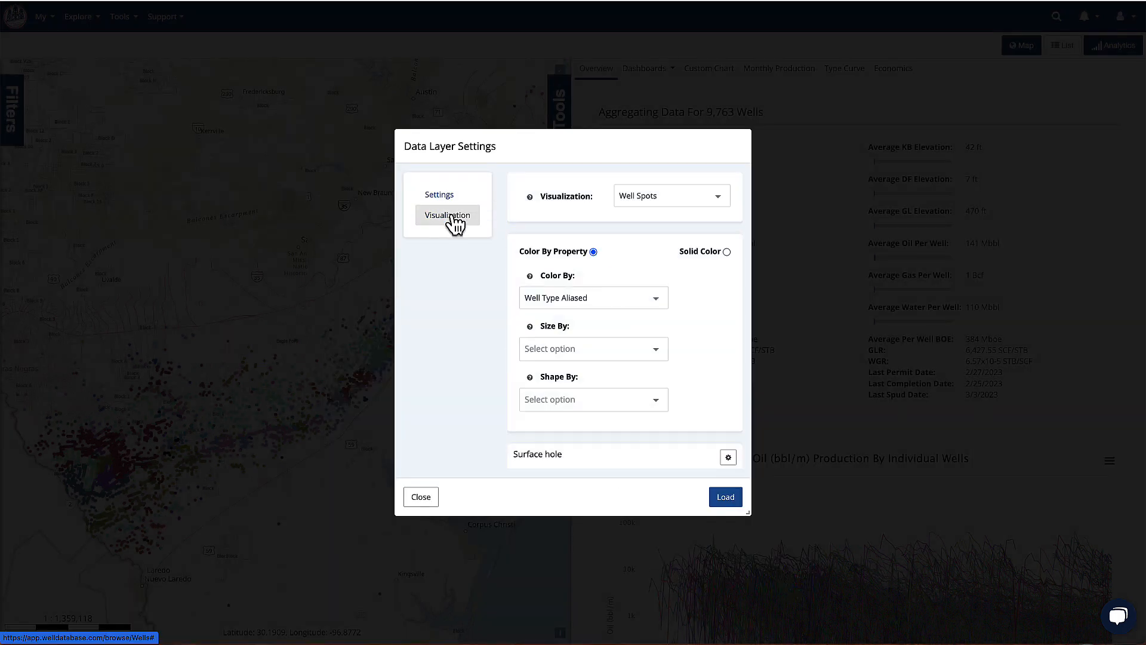
click(718, 202)
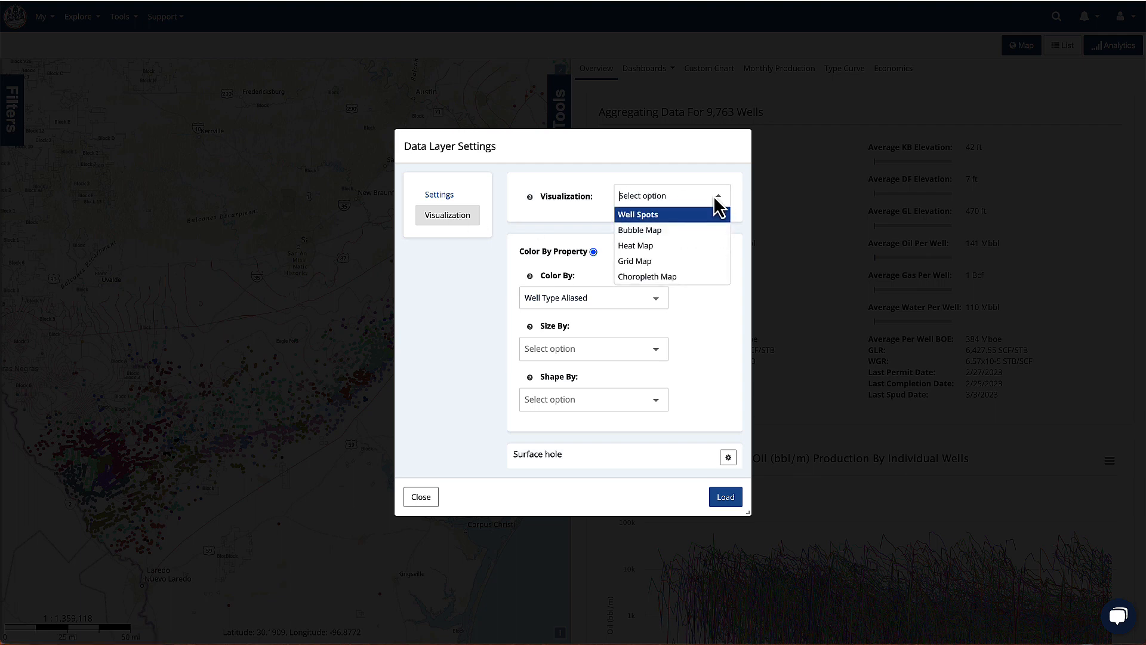
click(682, 247)
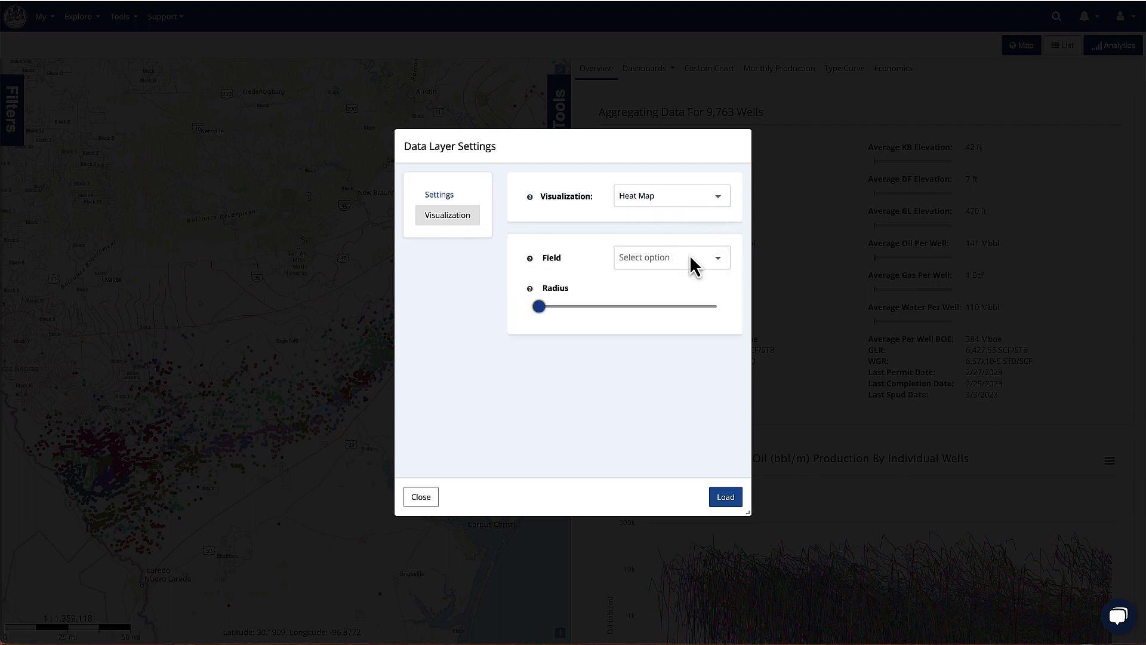
click(688, 258)
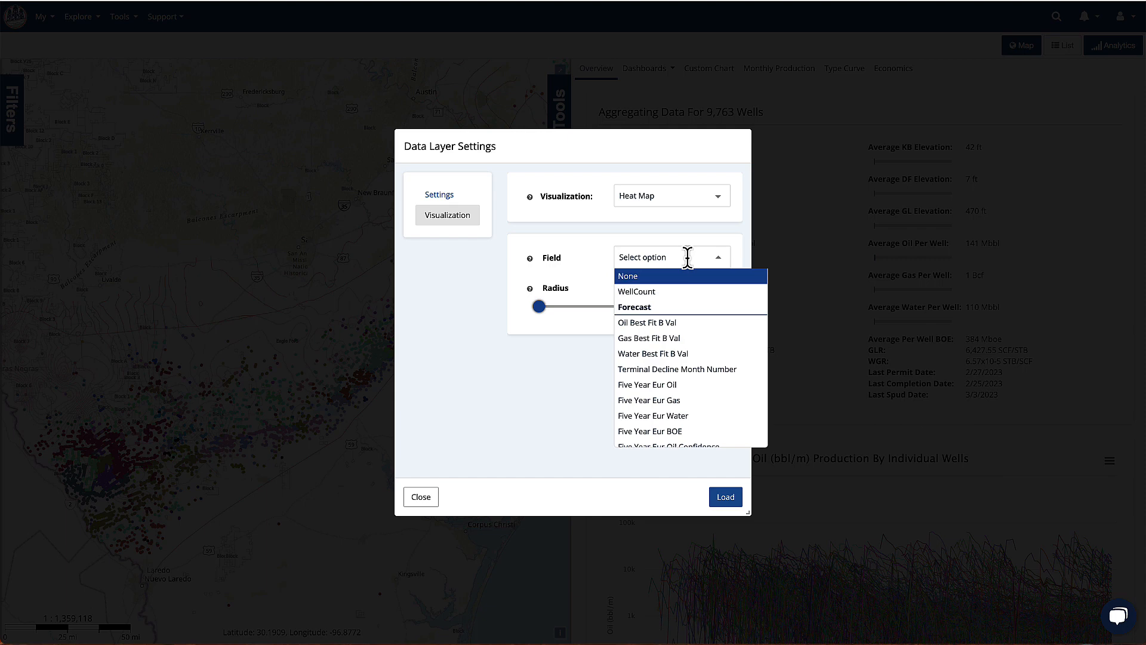
text(twen)
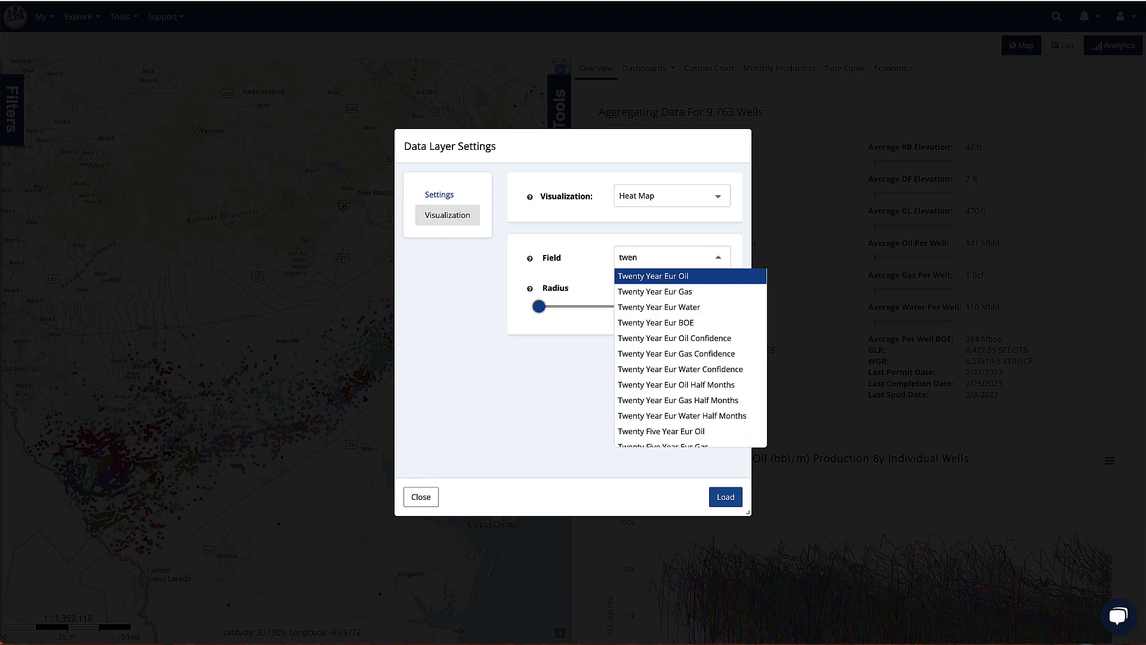
click(691, 326)
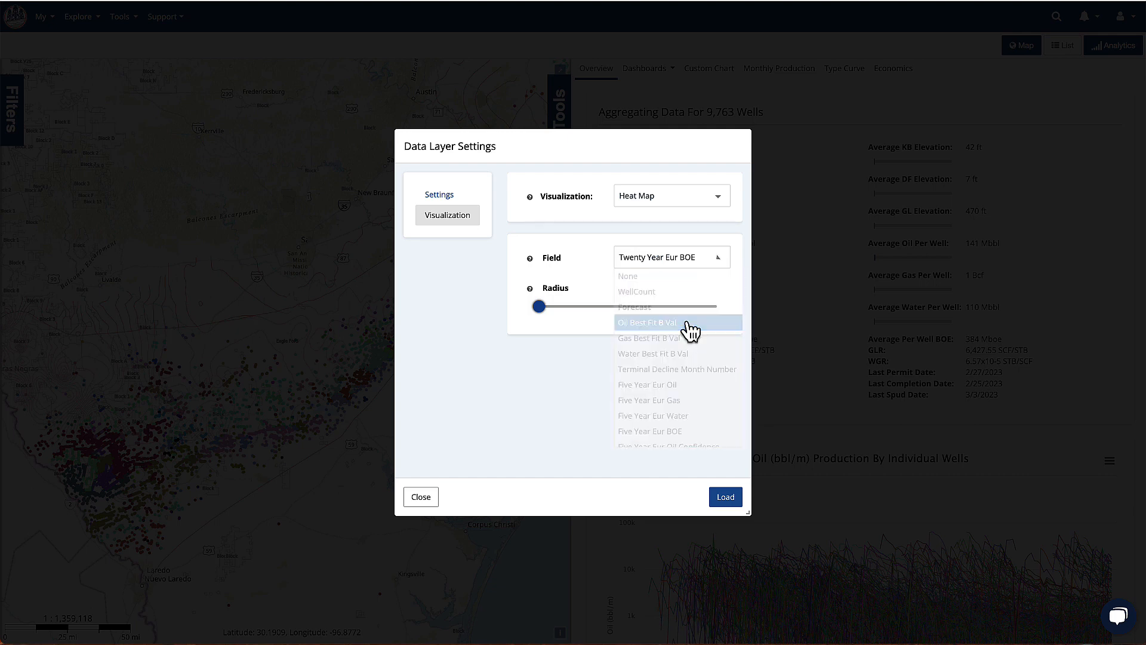
- Increase the heat map's radius slightly and load the data layer onto the map
click(542, 309)
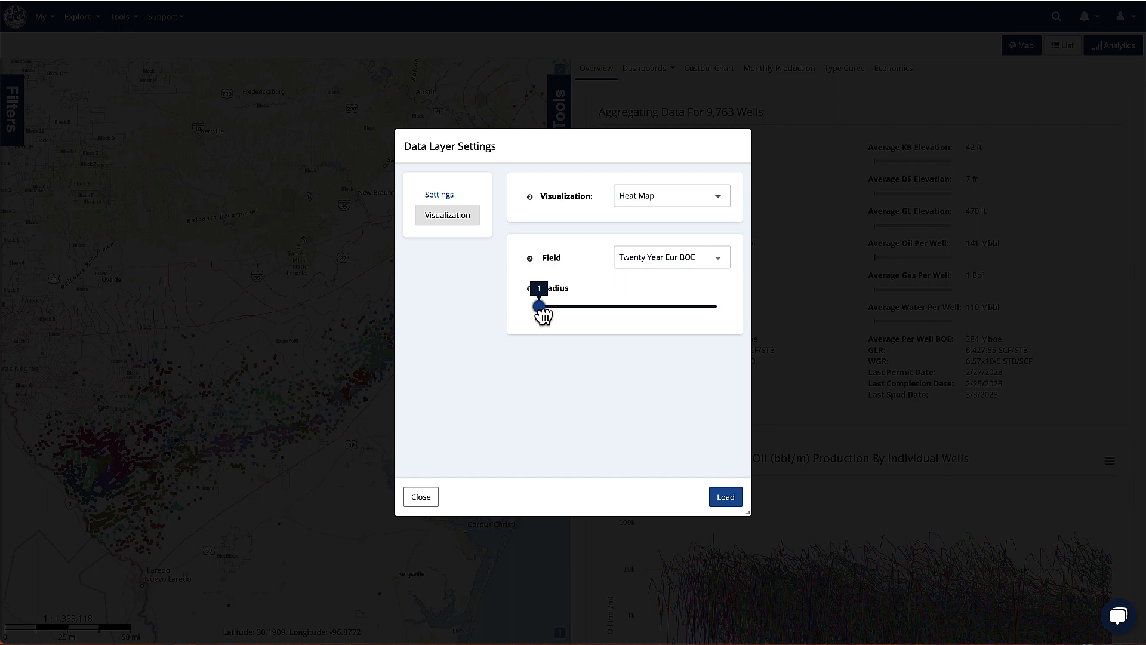
drag(541, 309, 550, 310)
drag(550, 310, 551, 312)
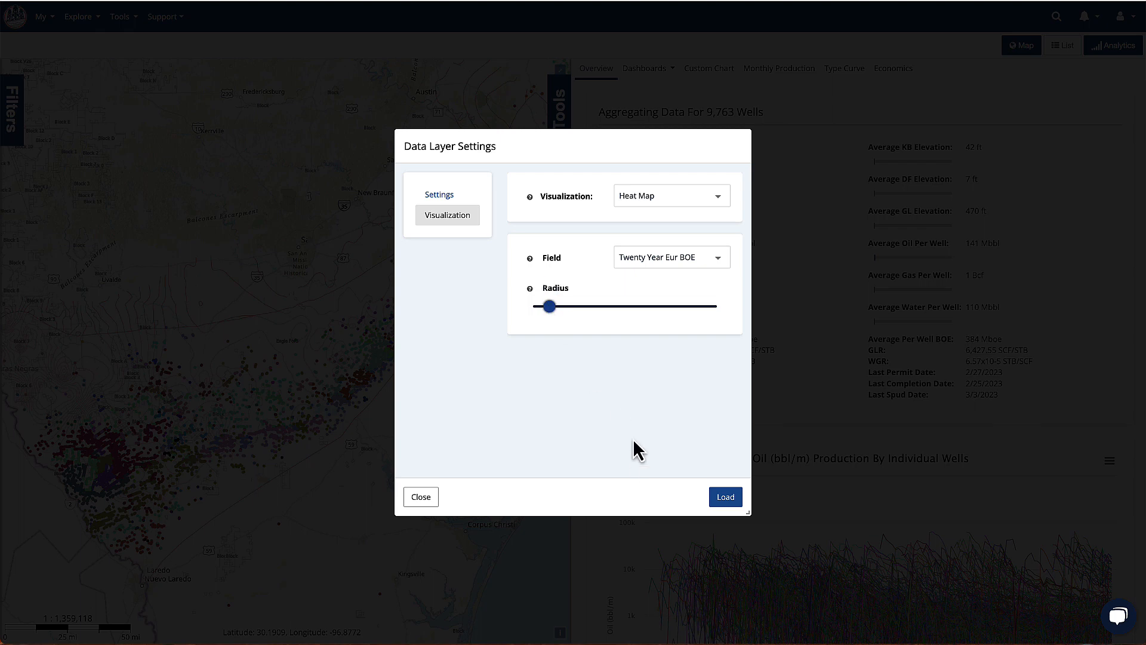
click(727, 497)
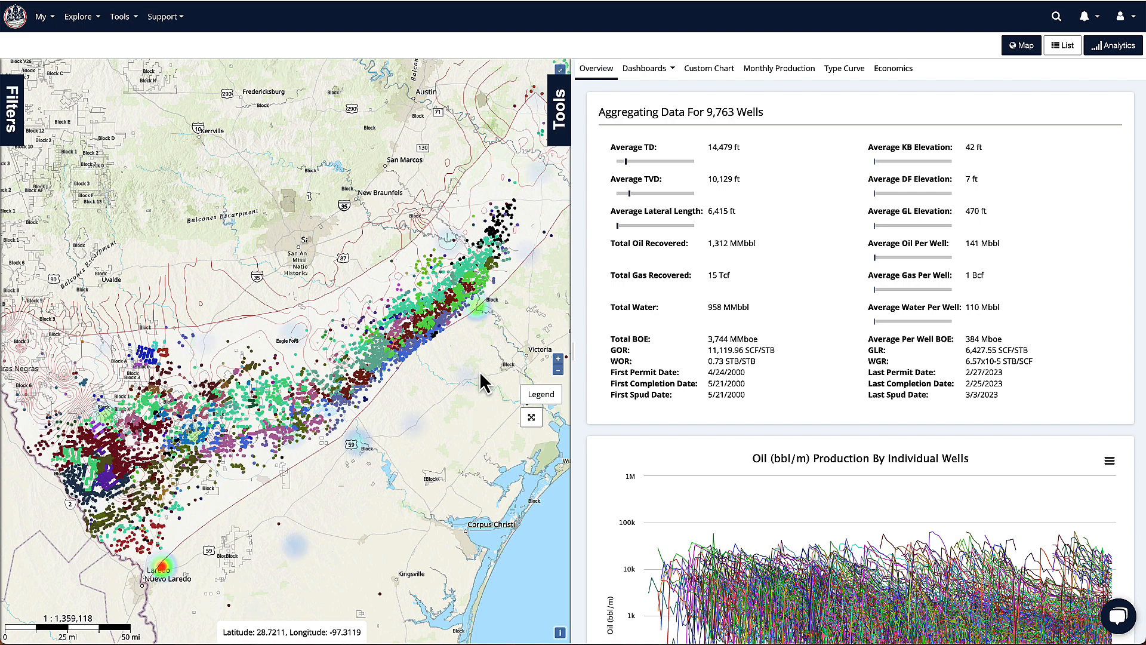
- Edit the WDB Data Layer and rename it Eagle Ford Heat
click(561, 119)
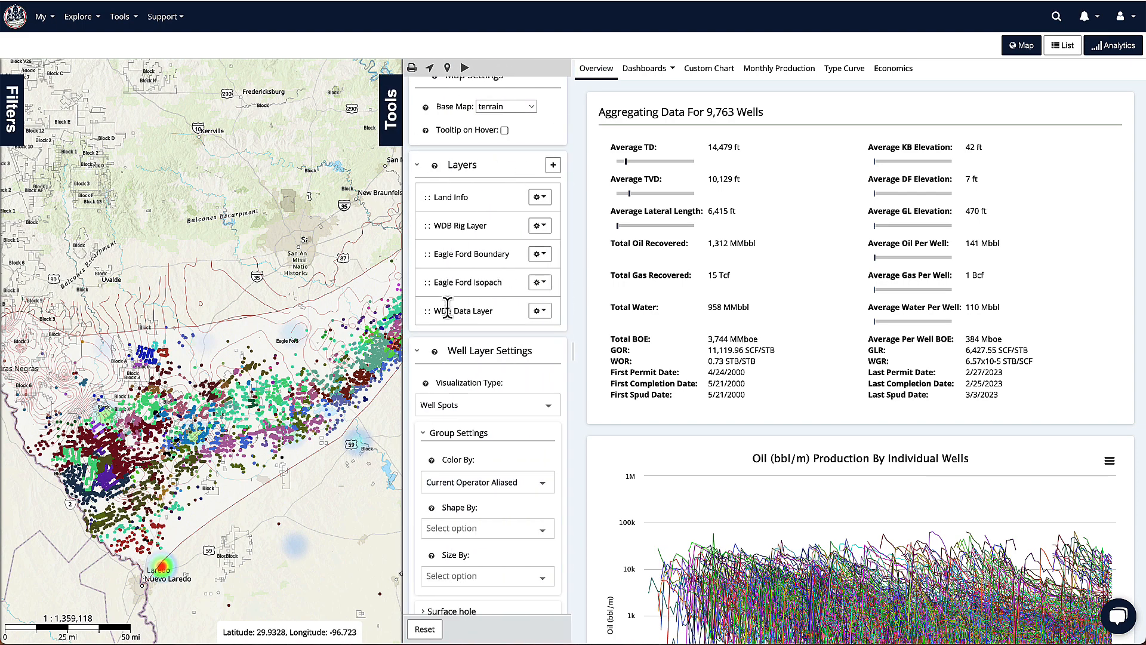
click(539, 312)
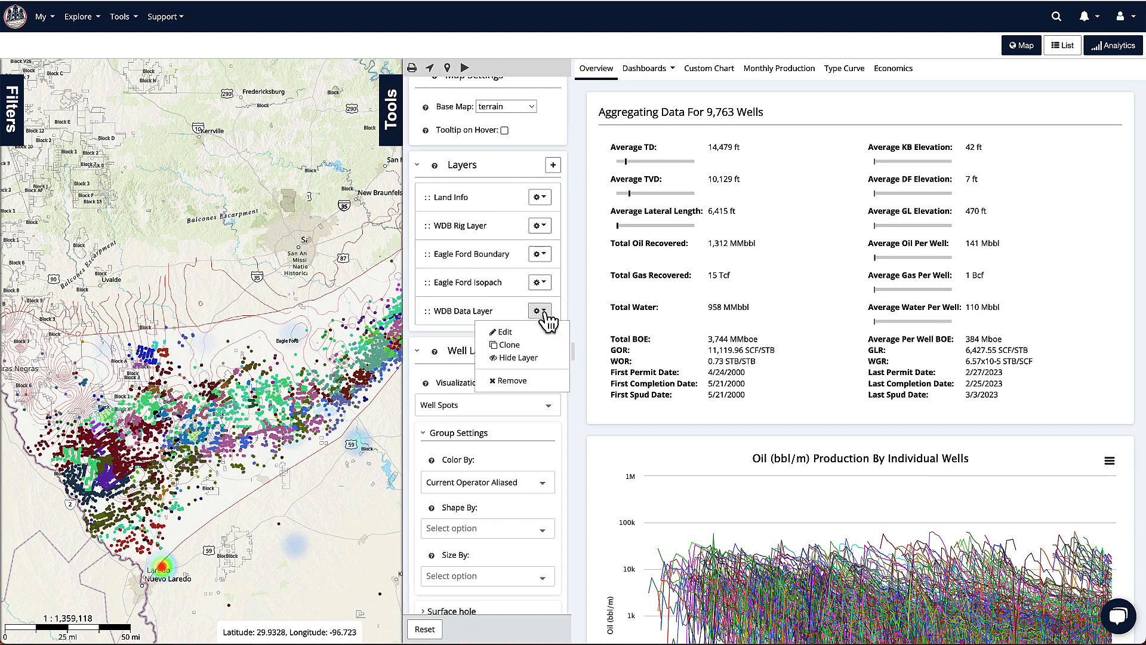
click(504, 332)
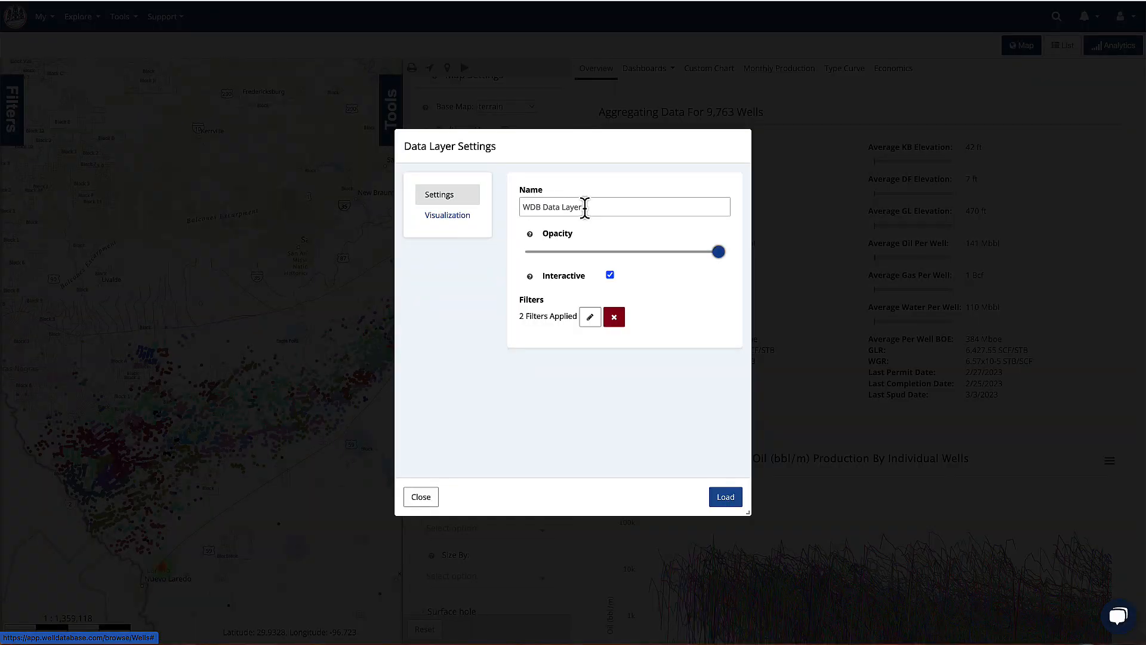
drag(584, 206, 530, 206)
text(Eagle Ford H)
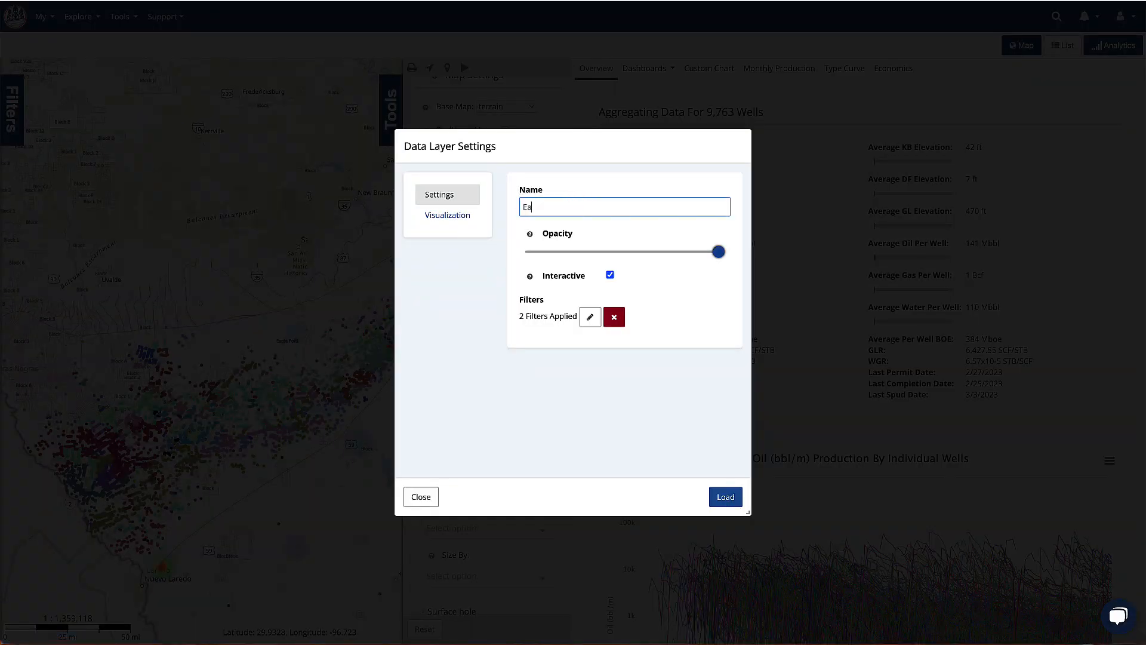
text(eat)
- Add a First Production Date filter starting 1/1/2010 to the heat map layer and reload it on the map
click(591, 318)
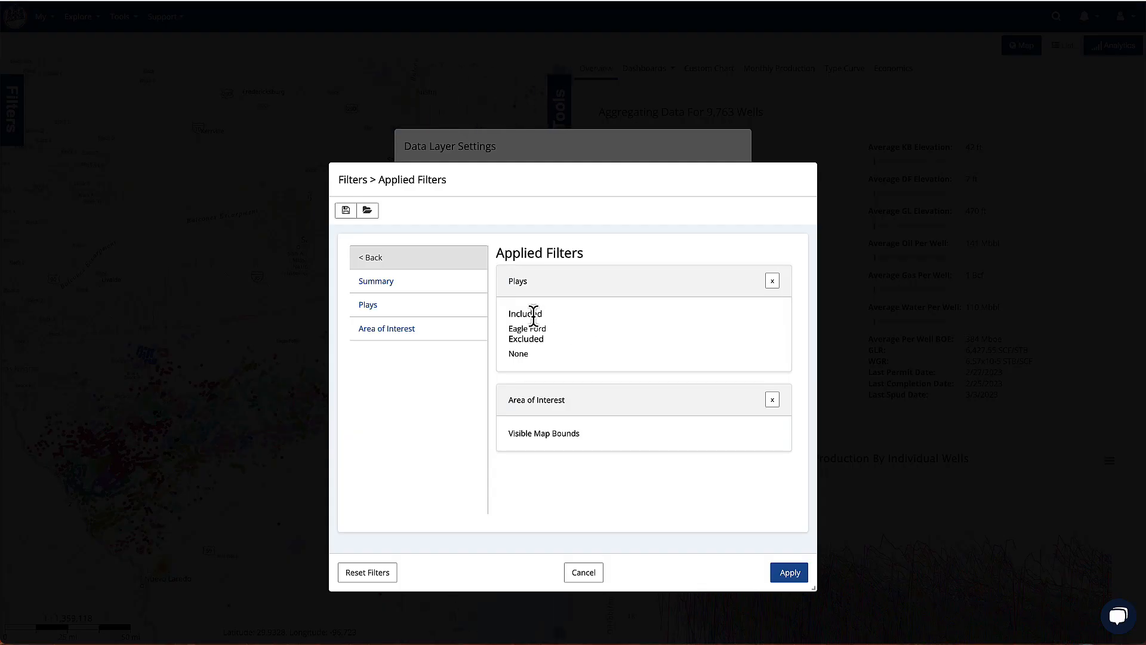
click(376, 261)
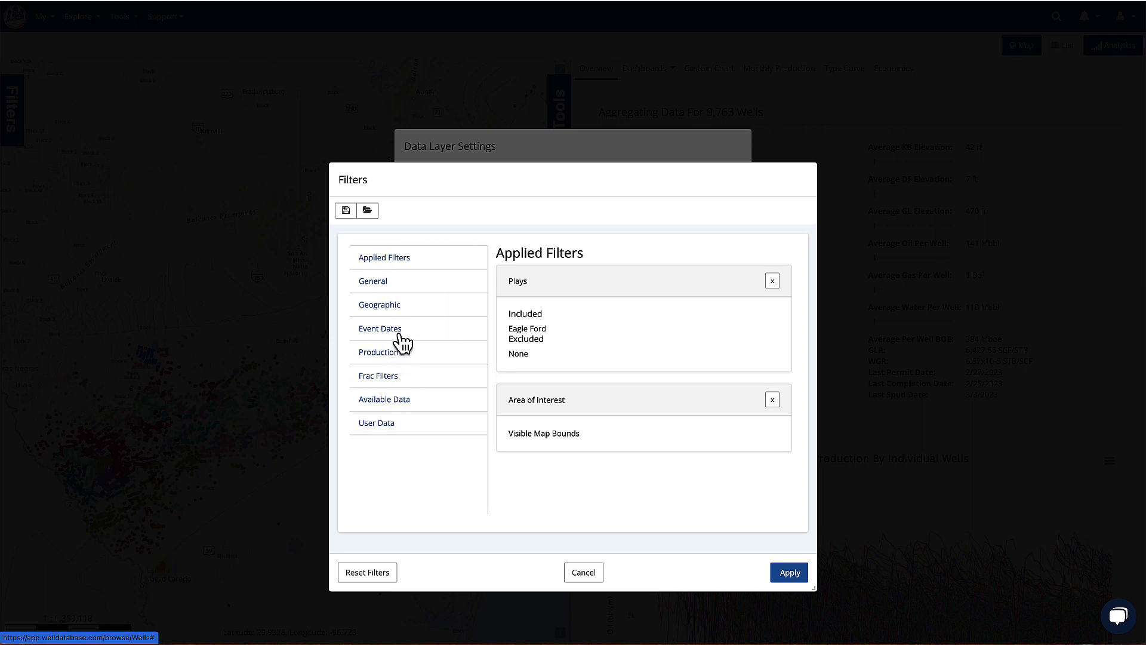
click(397, 333)
click(398, 427)
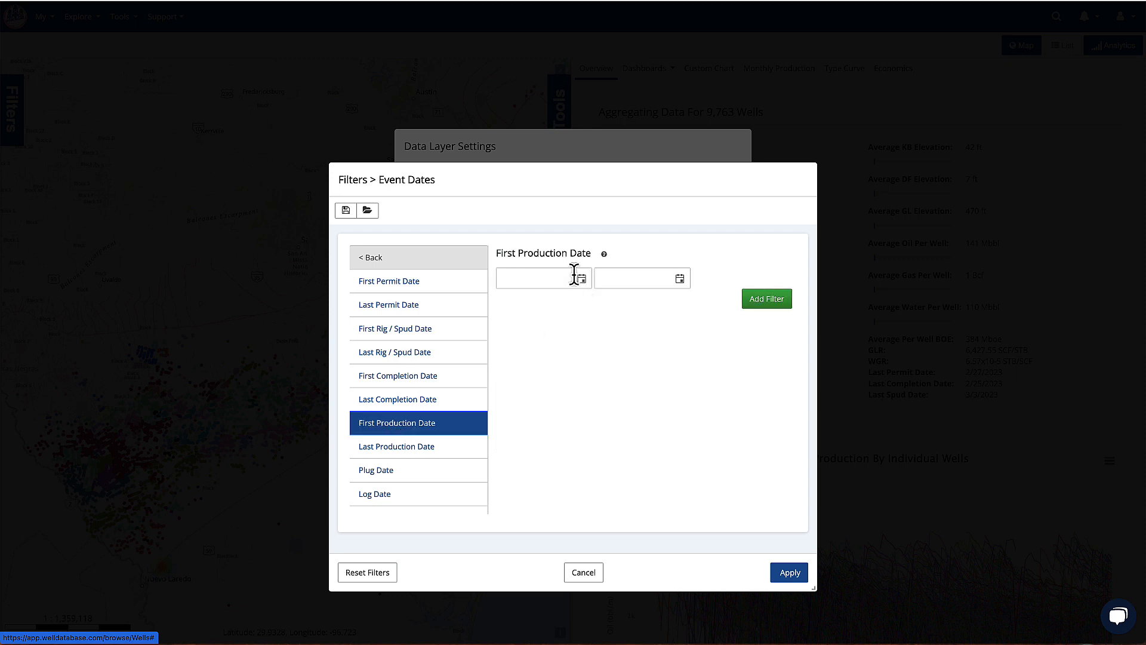
click(527, 275)
text(1/1/2010)
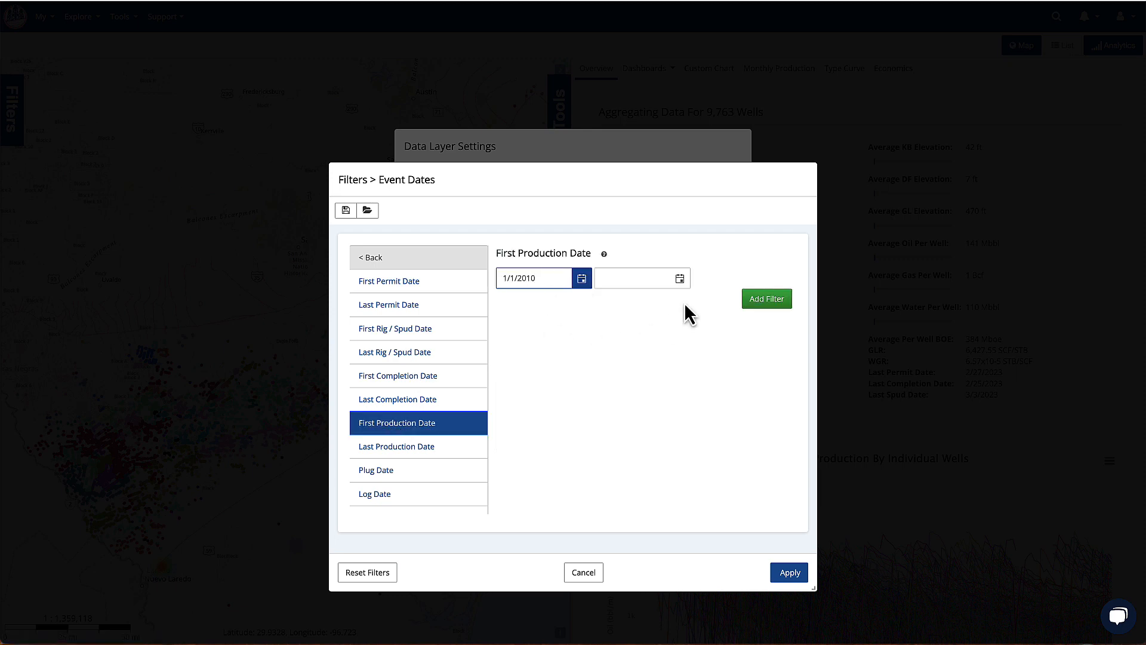
click(764, 302)
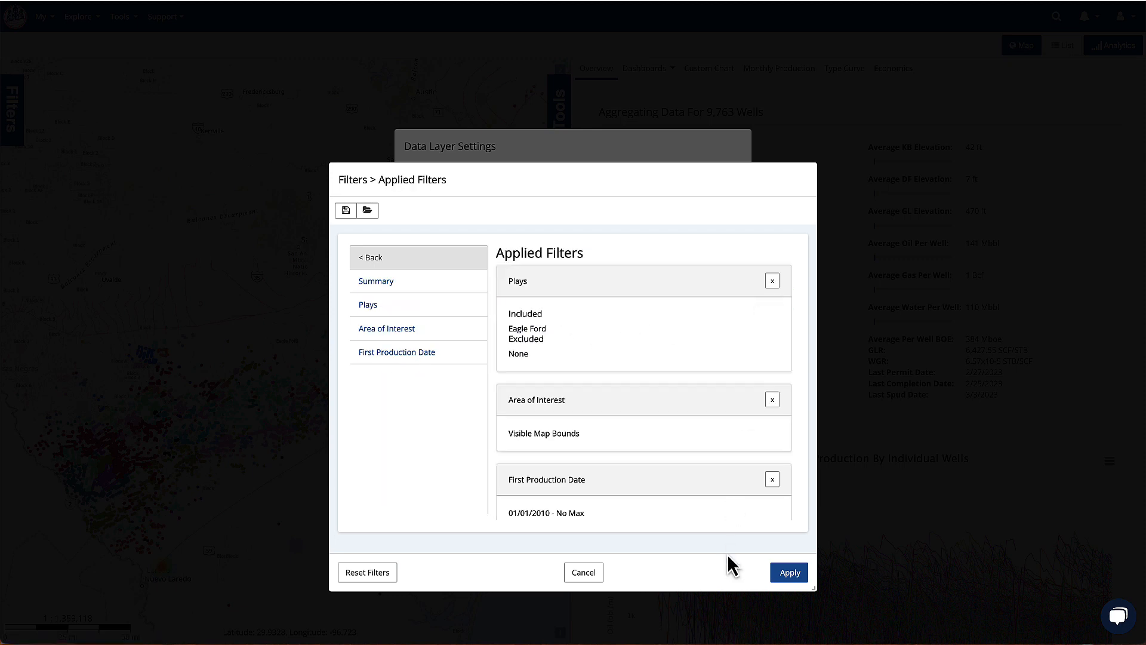
click(790, 572)
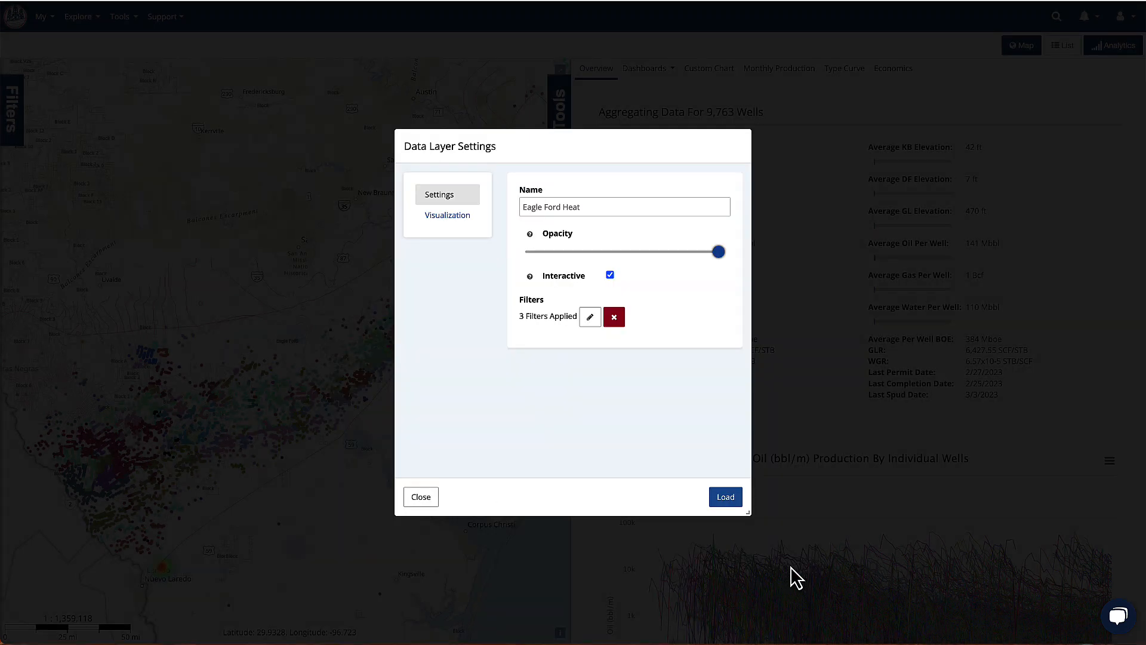
click(727, 499)
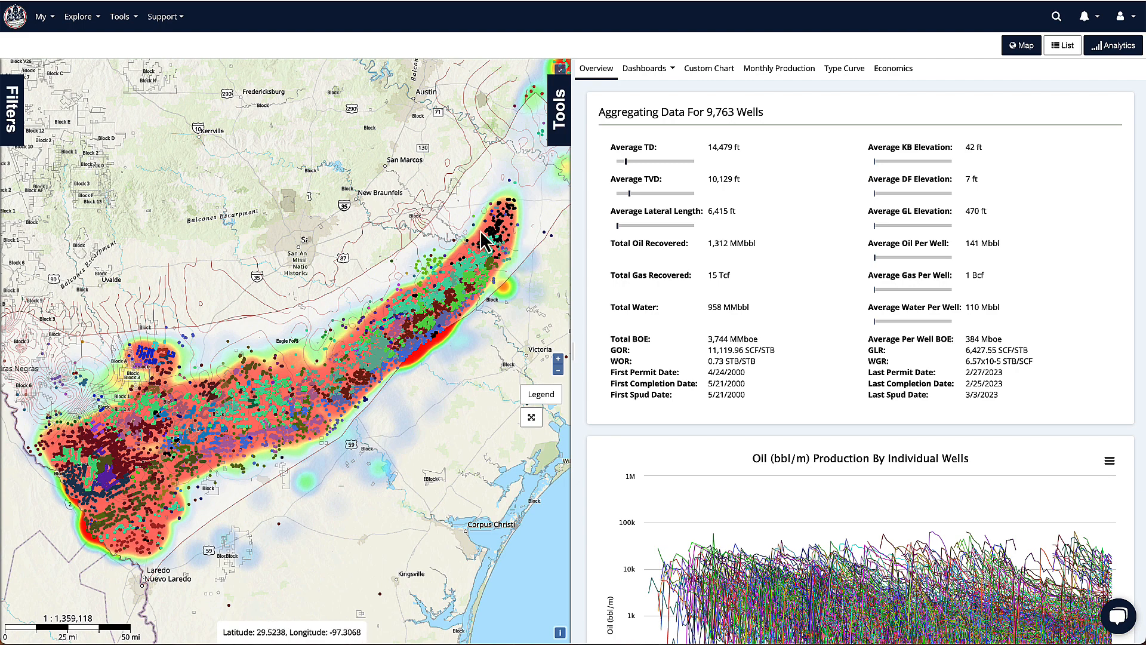
click(559, 117)
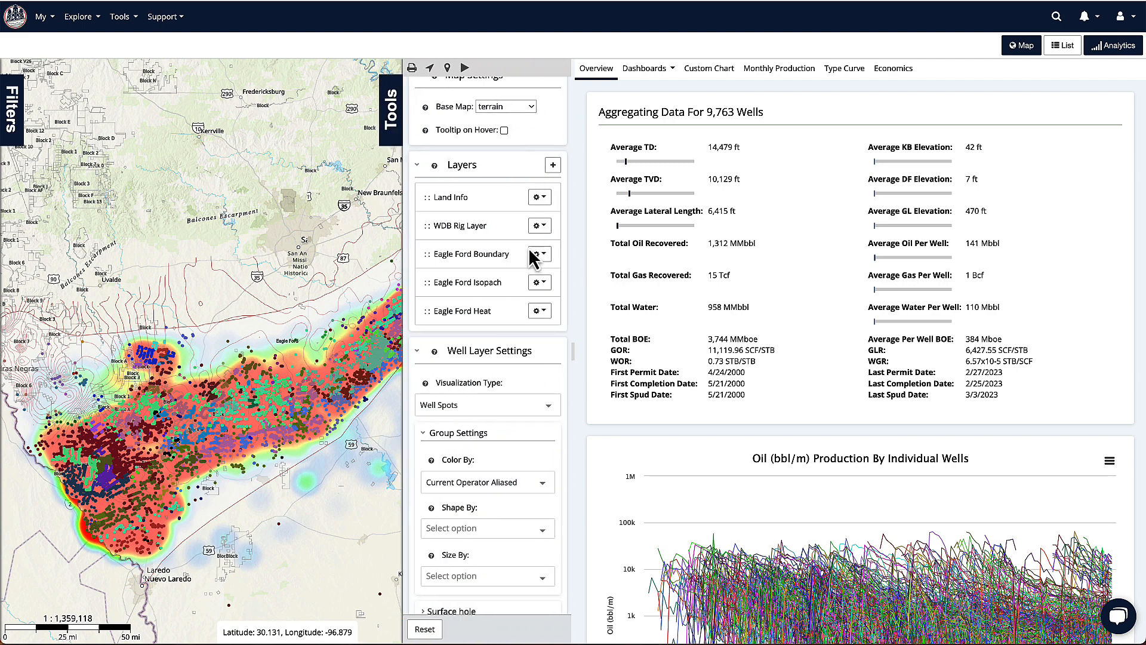
- Reduce the Eagle Ford Heat layer's heat map radius to about 9 and reload the layer
click(539, 311)
click(526, 332)
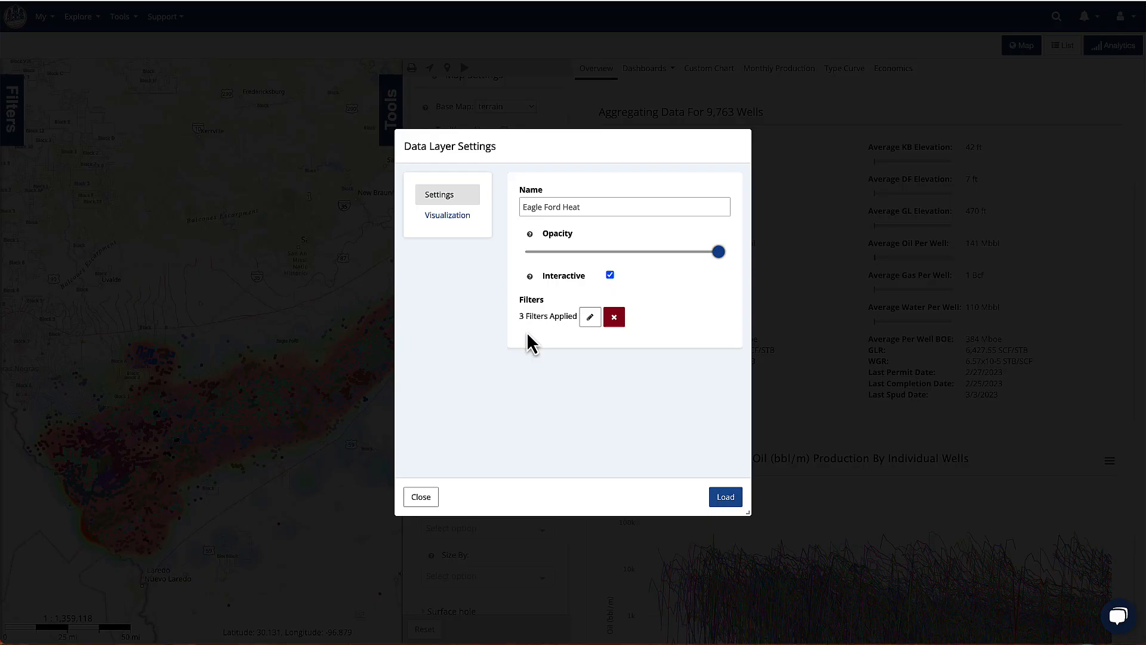
click(467, 219)
drag(547, 308, 546, 310)
drag(550, 311, 549, 311)
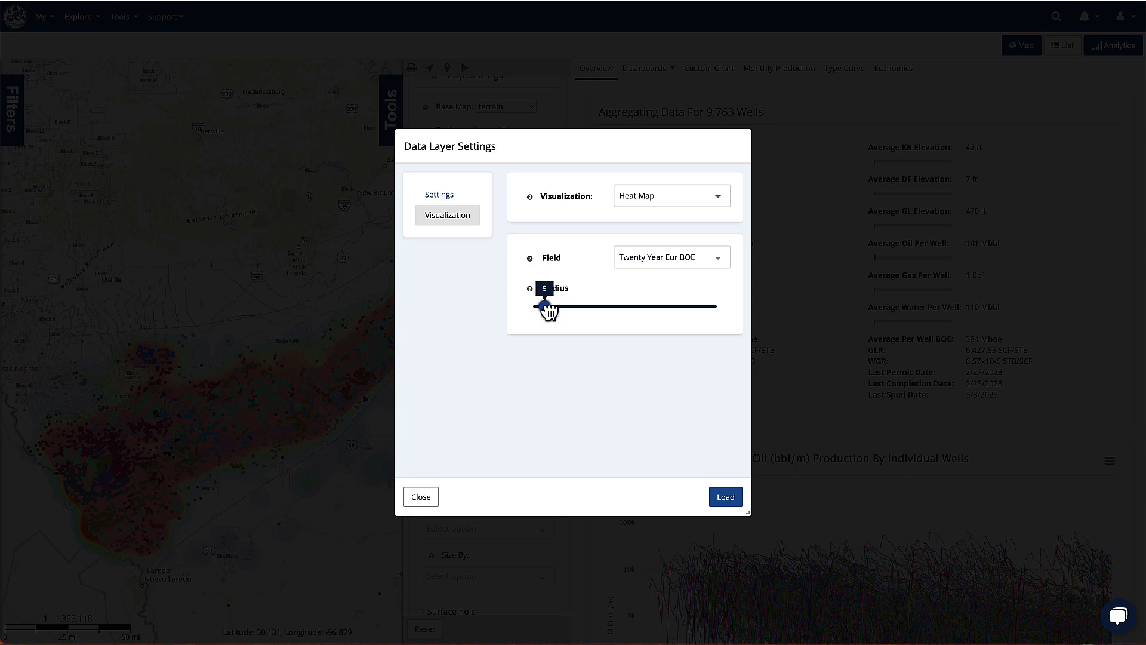
click(725, 498)
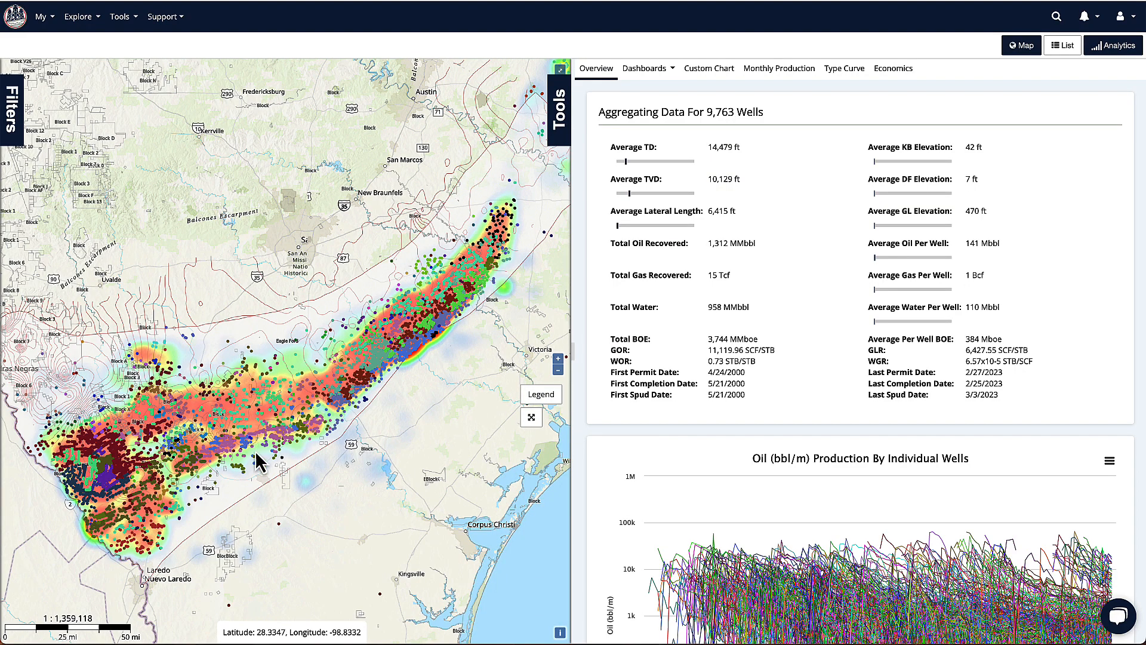
- Move the Eagle Ford Heat layer above Eagle Ford Boundary, lower its heat map radius slightly and reload it
click(562, 124)
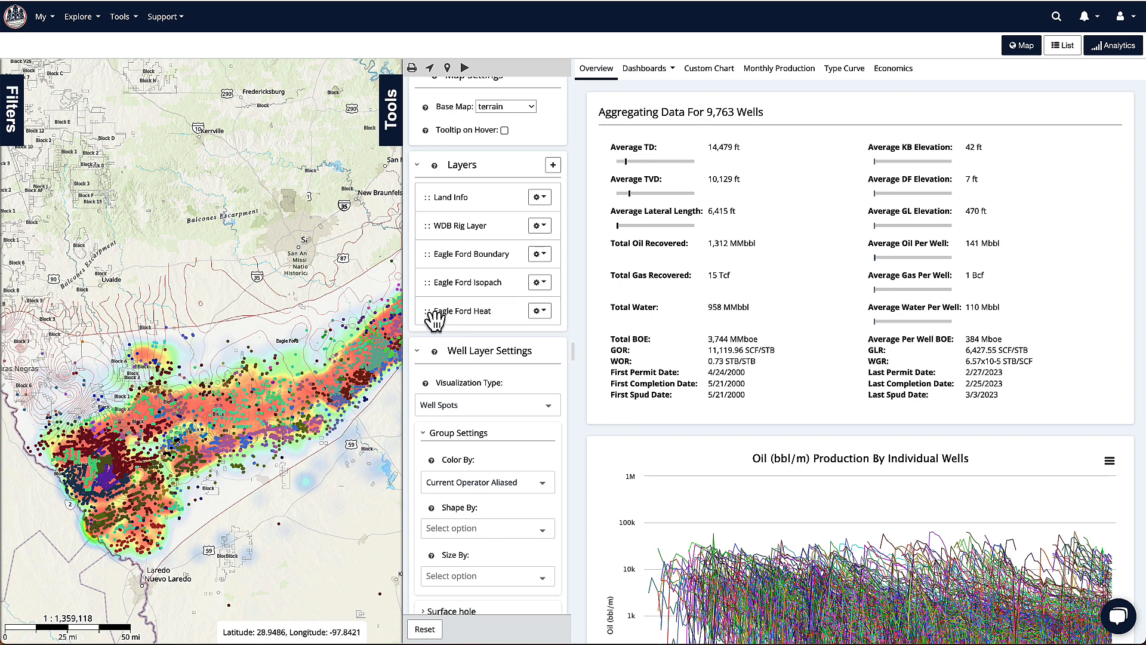
drag(434, 318, 436, 261)
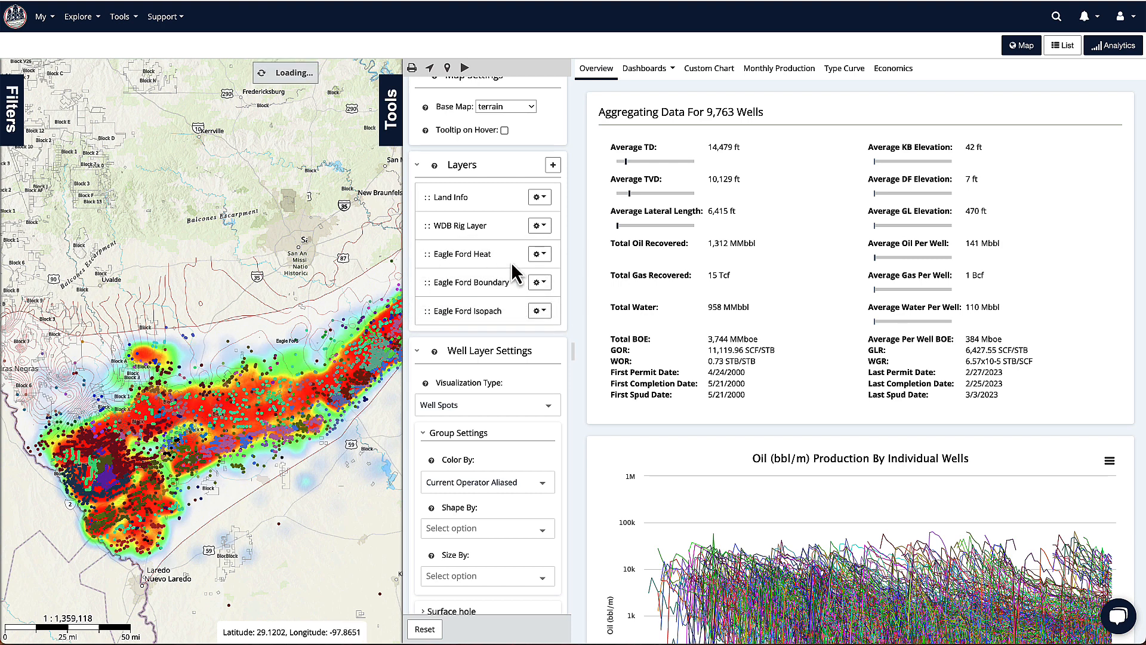
click(536, 254)
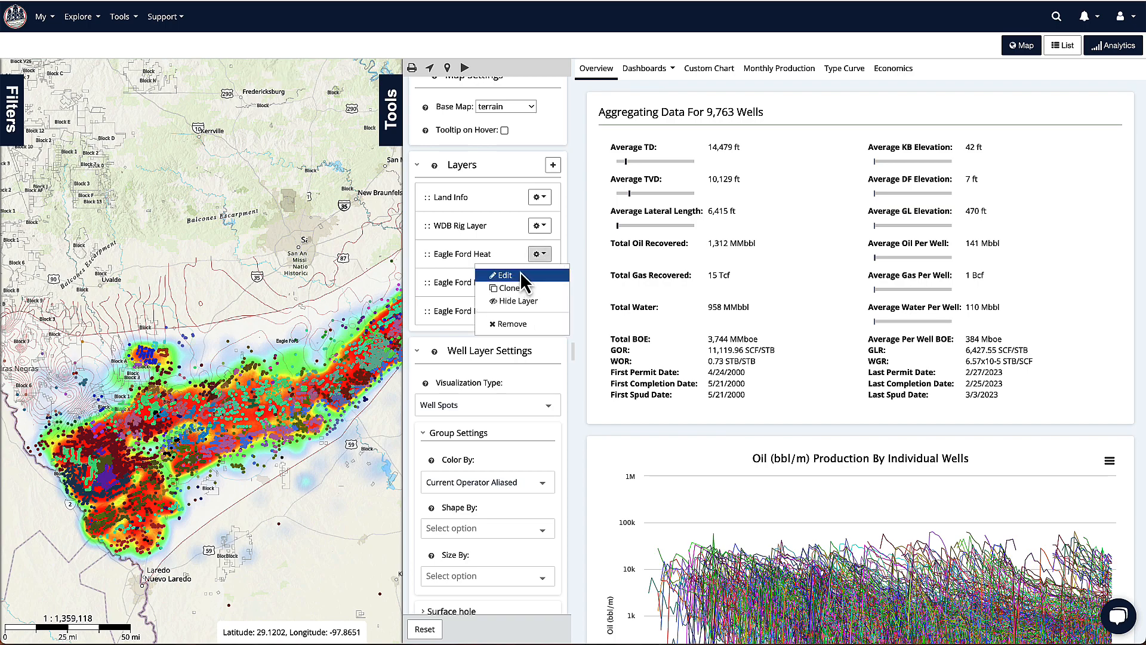
click(520, 274)
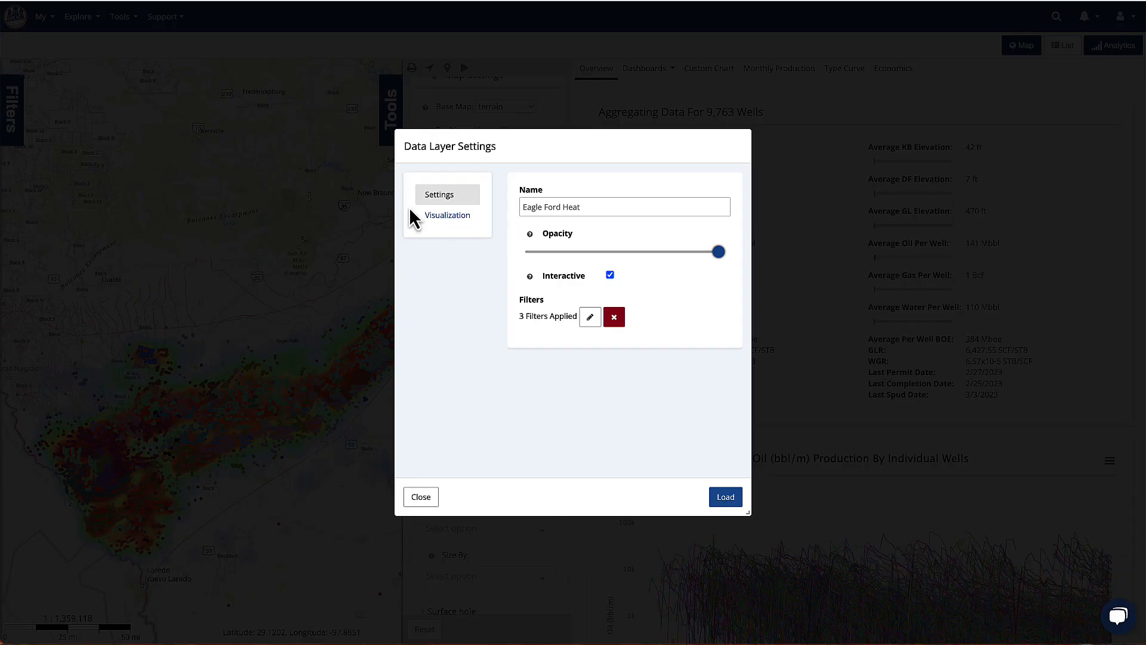
click(456, 222)
drag(547, 307, 543, 307)
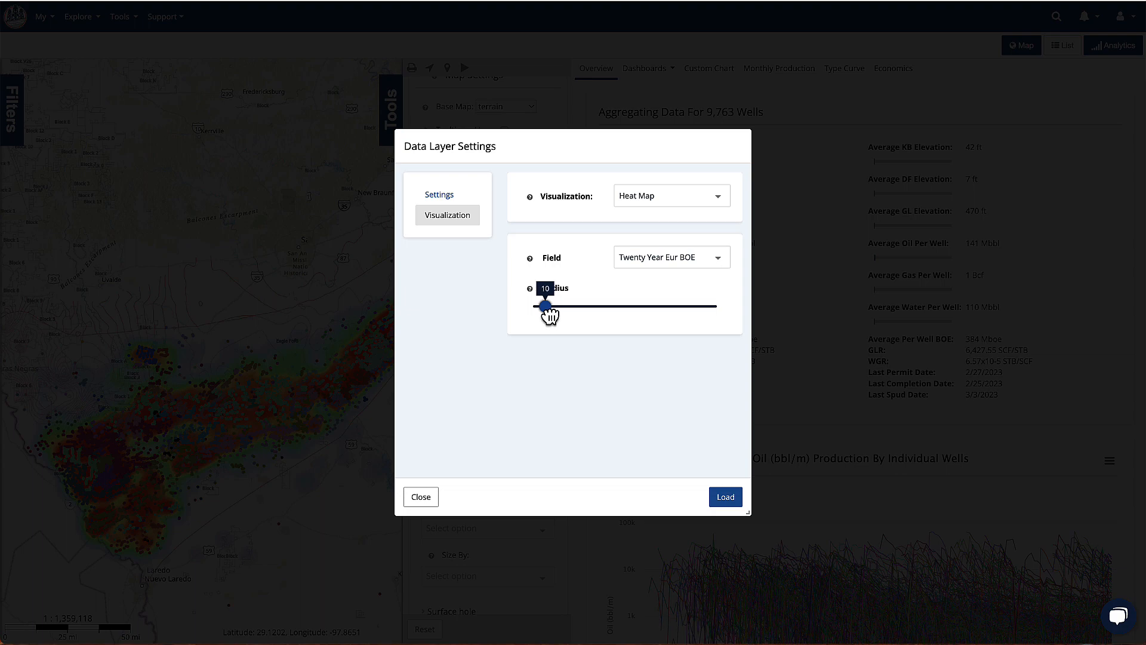
click(725, 499)
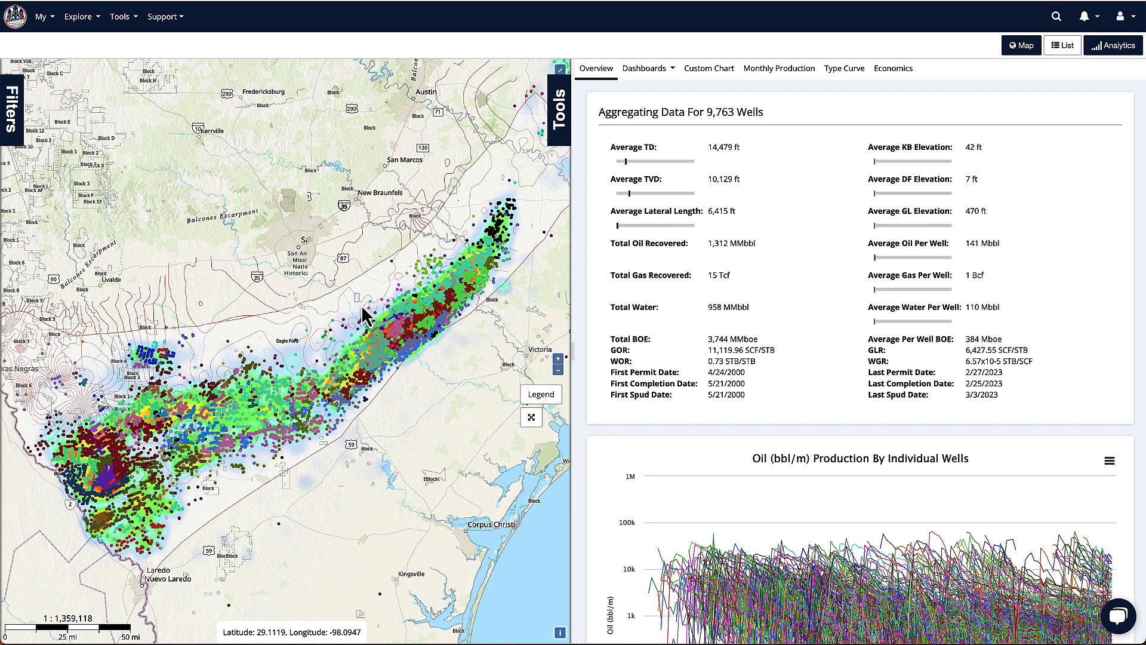
- Increase the Eagle Ford Heat layer's radius slightly for the close-up map view and reload the layer
drag(392, 331, 448, 372)
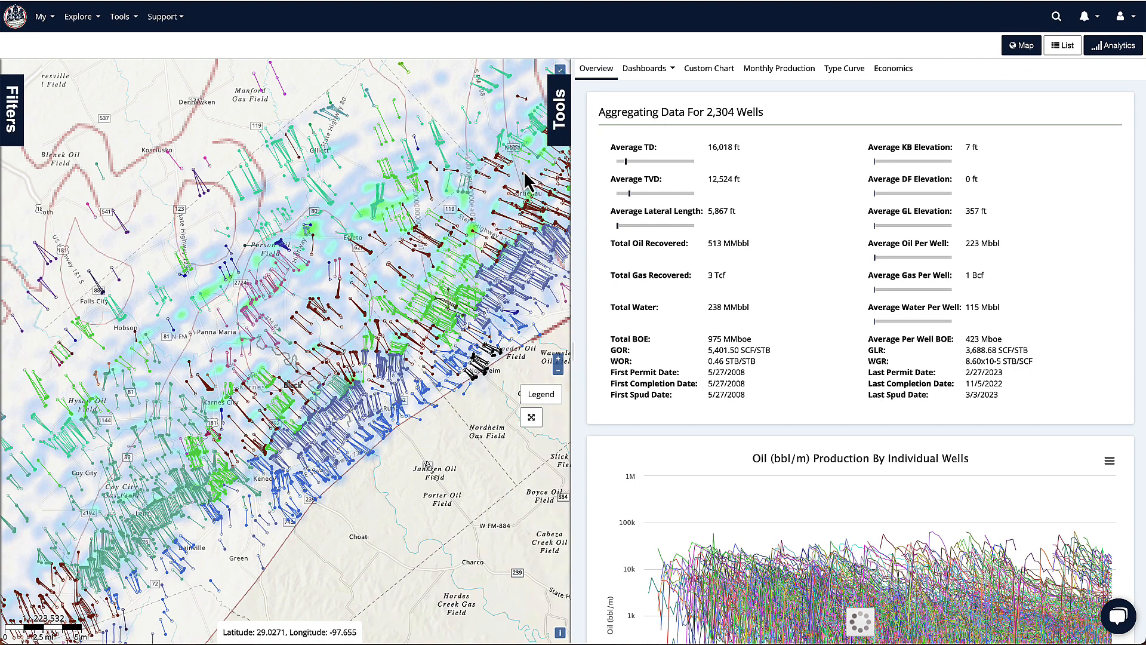
drag(455, 233, 399, 256)
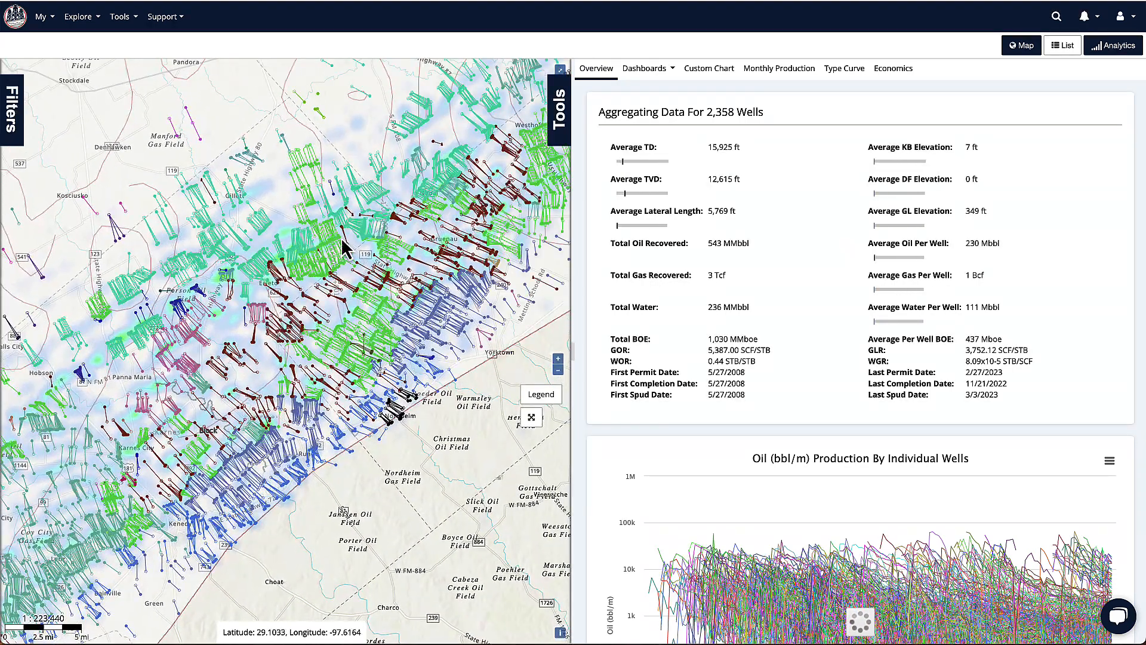
click(559, 120)
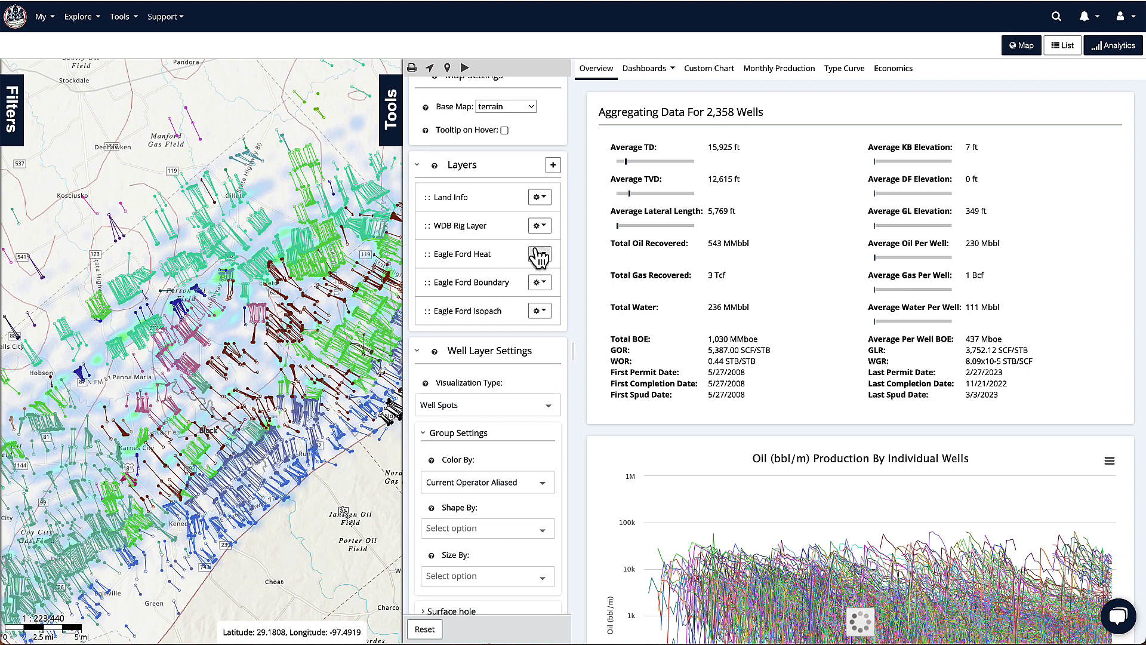
click(540, 256)
click(513, 278)
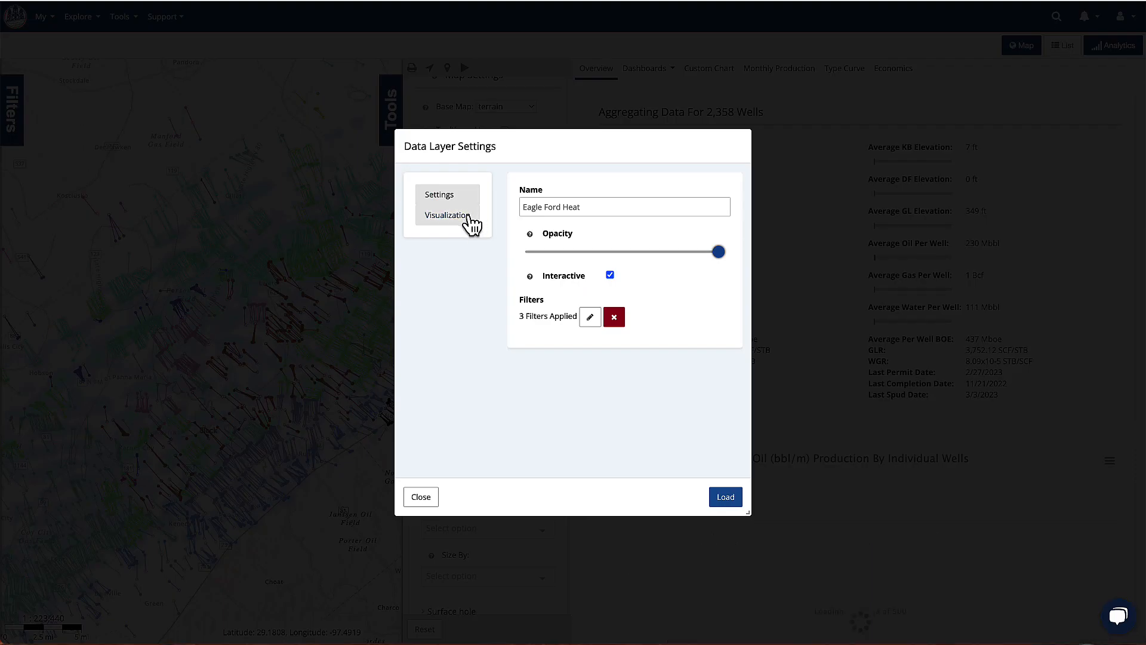
click(472, 220)
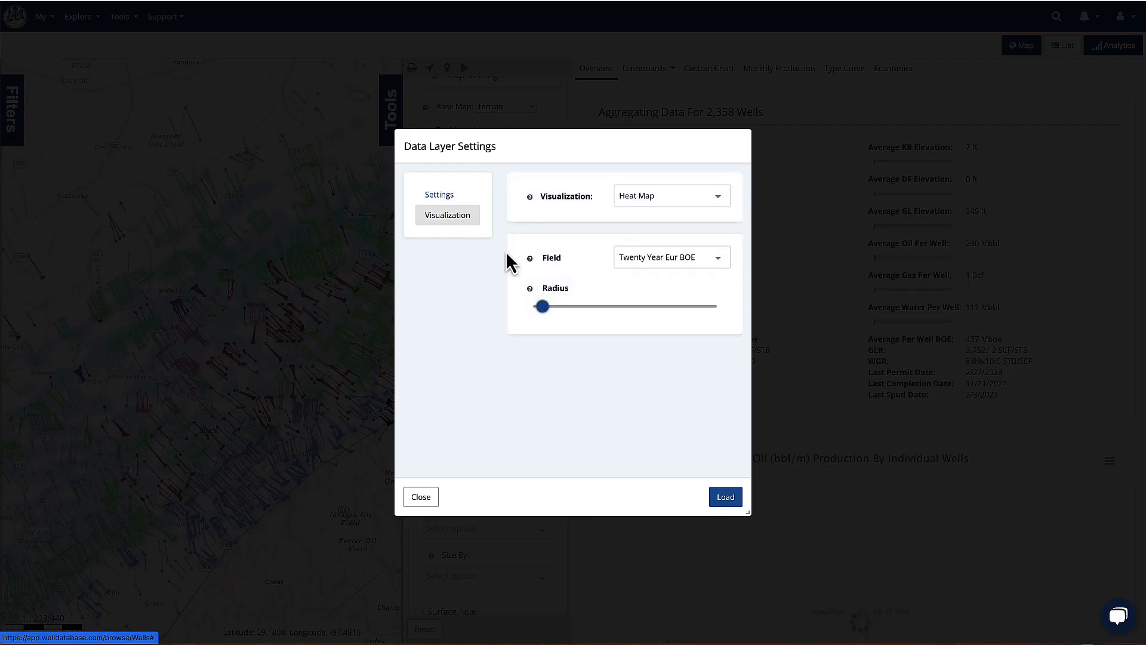
drag(545, 309, 552, 313)
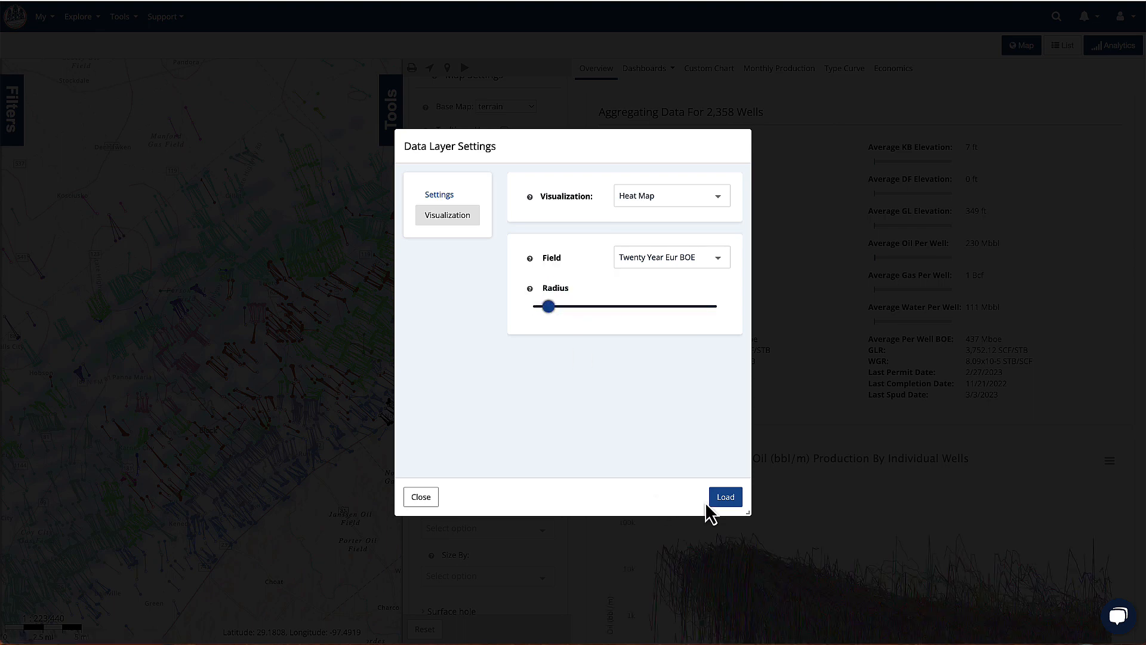
click(724, 499)
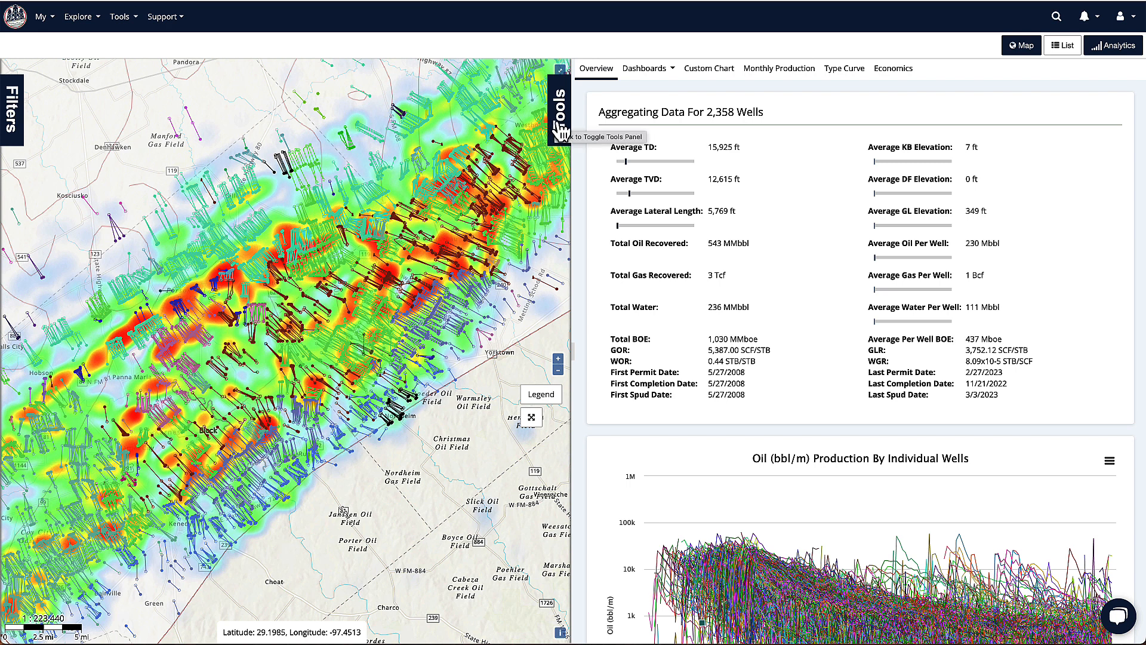
- Filter the wells by aliased operators Devon Energy Production, Ensign Operating, Marathon Oil, Burlington Resources and Repsol Oil and Gas Canada
click(25, 128)
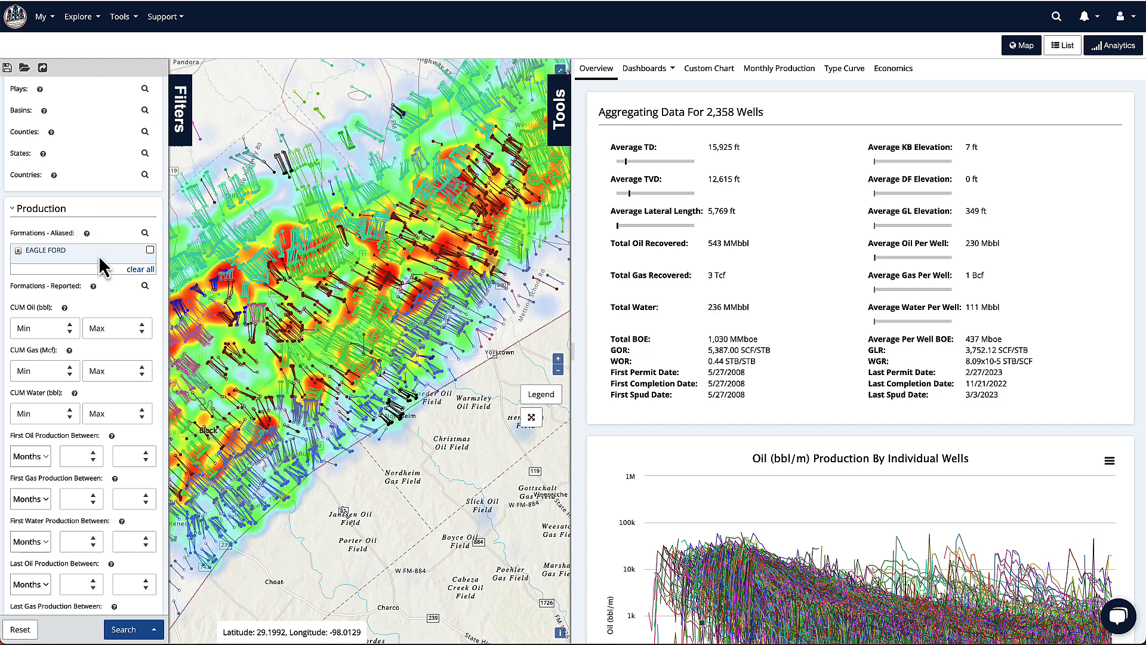
scroll(99, 221, up, 5)
scroll(102, 221, up, 3)
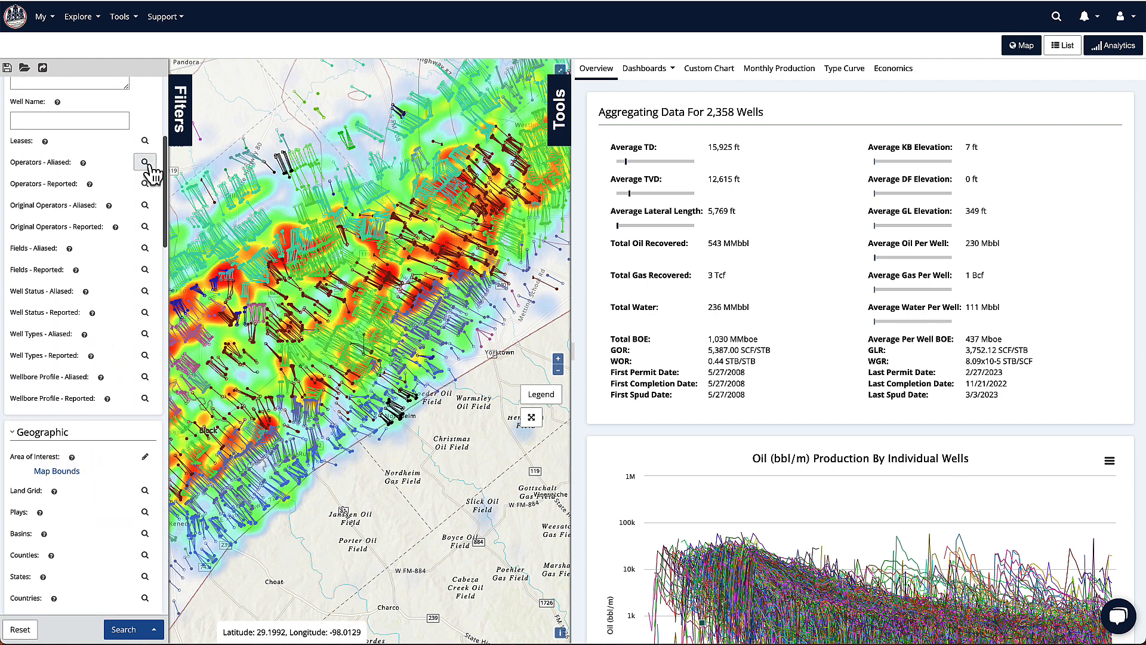
click(145, 162)
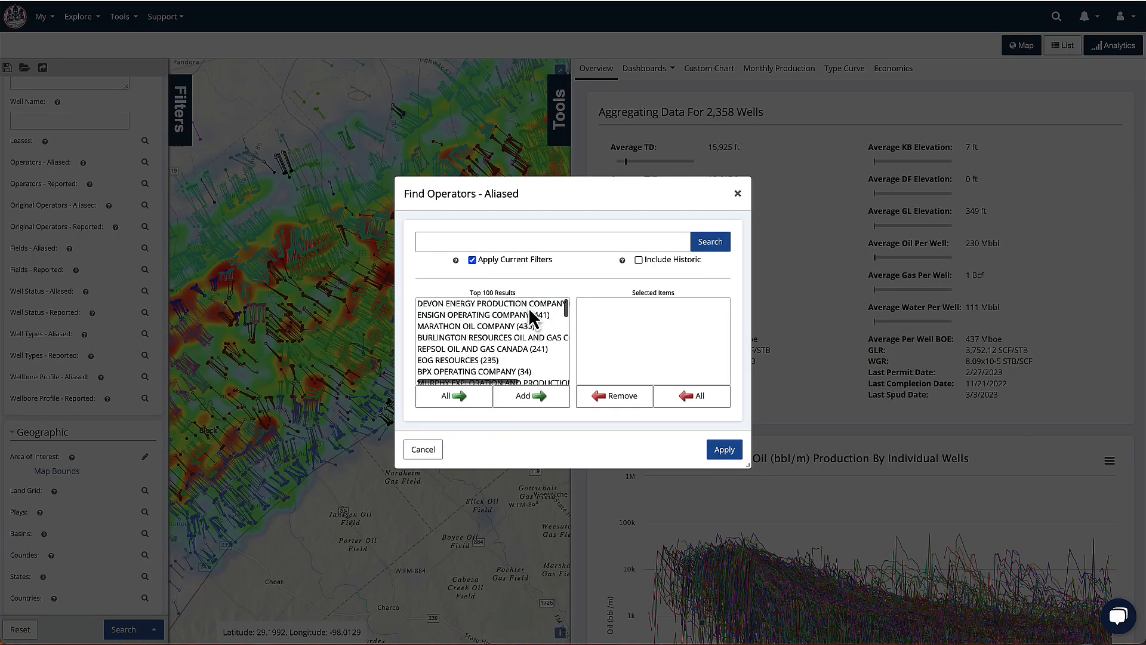
scroll(530, 310, right, 2)
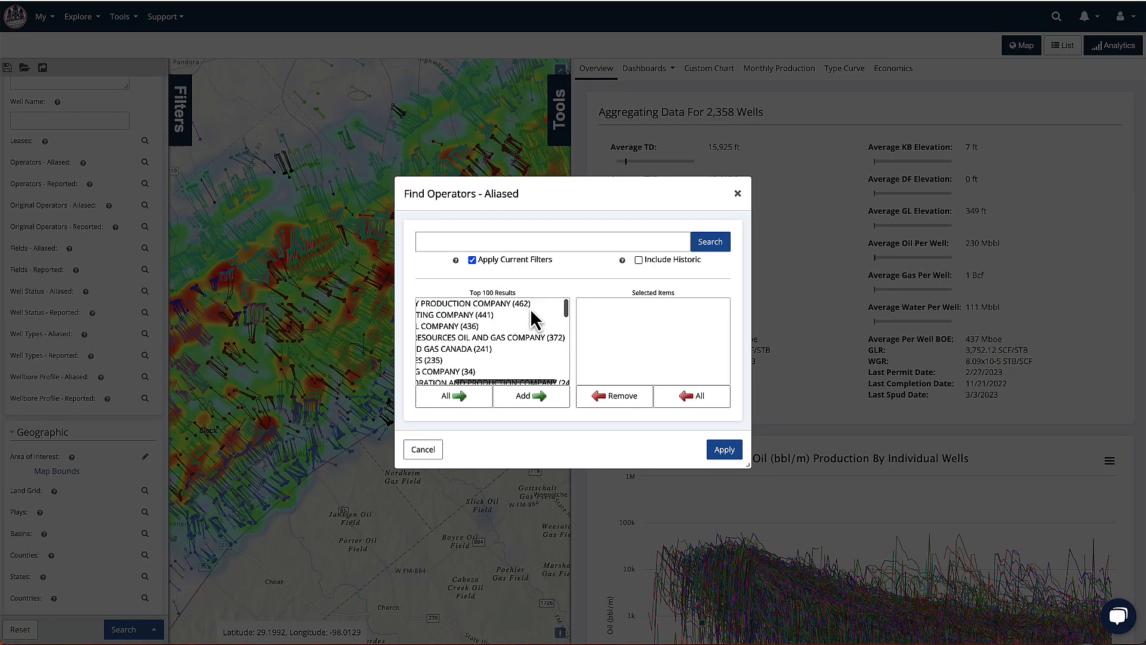
scroll(531, 310, left, 2)
click(478, 303)
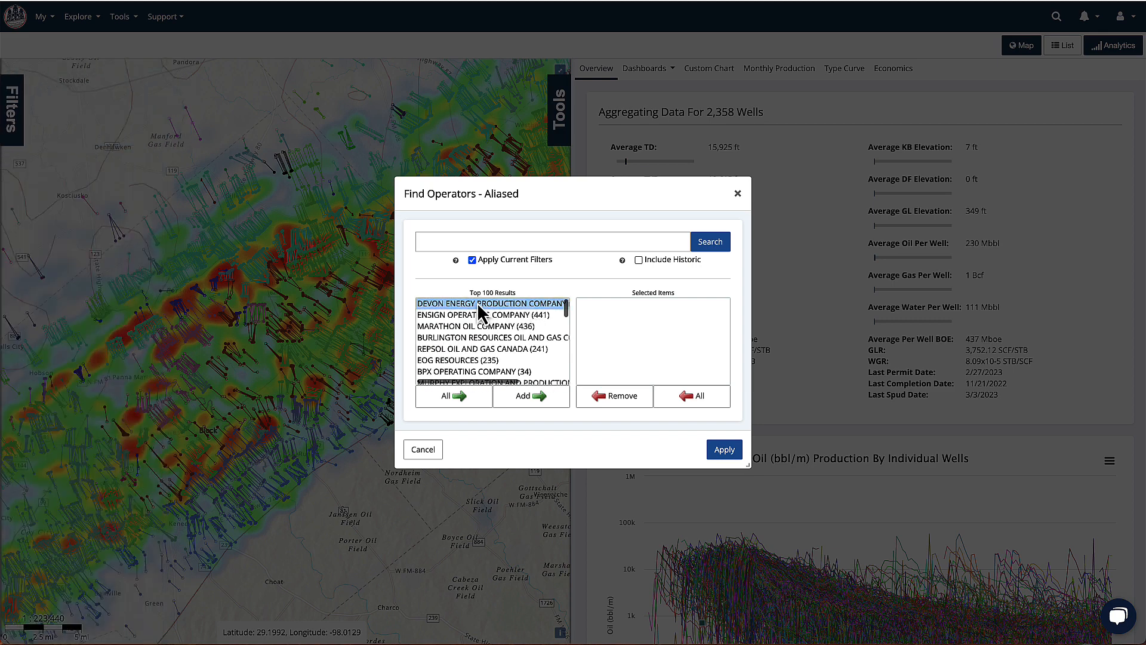
key(shift+Down)
key(shift+Down)
key(shift+Down)
key(shift+Down)
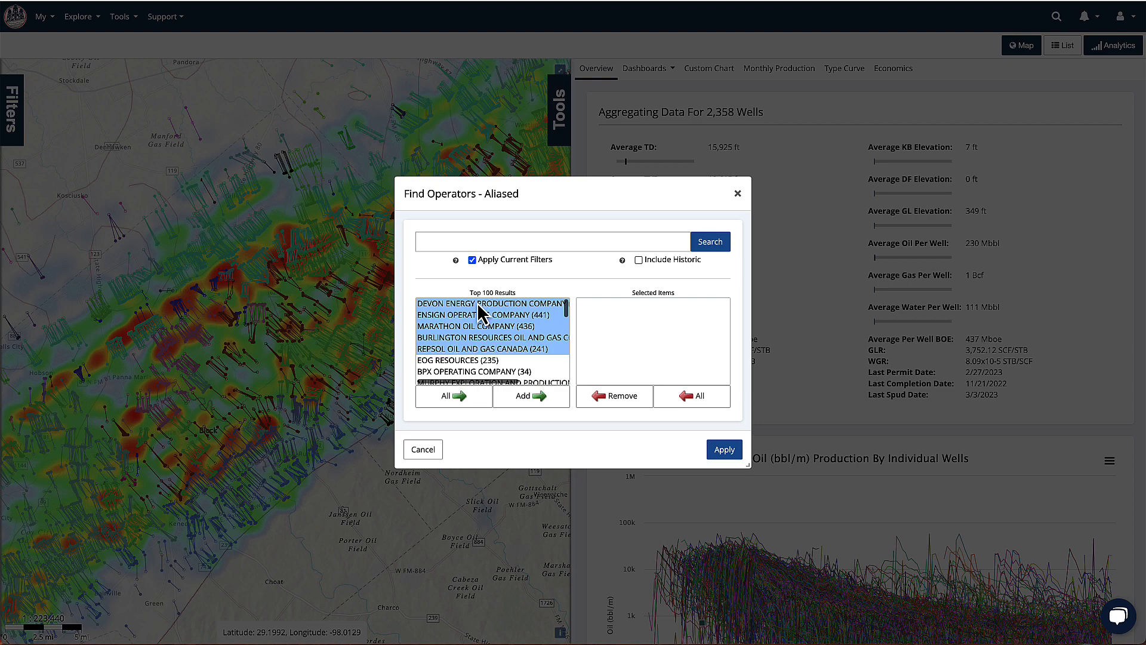
click(537, 401)
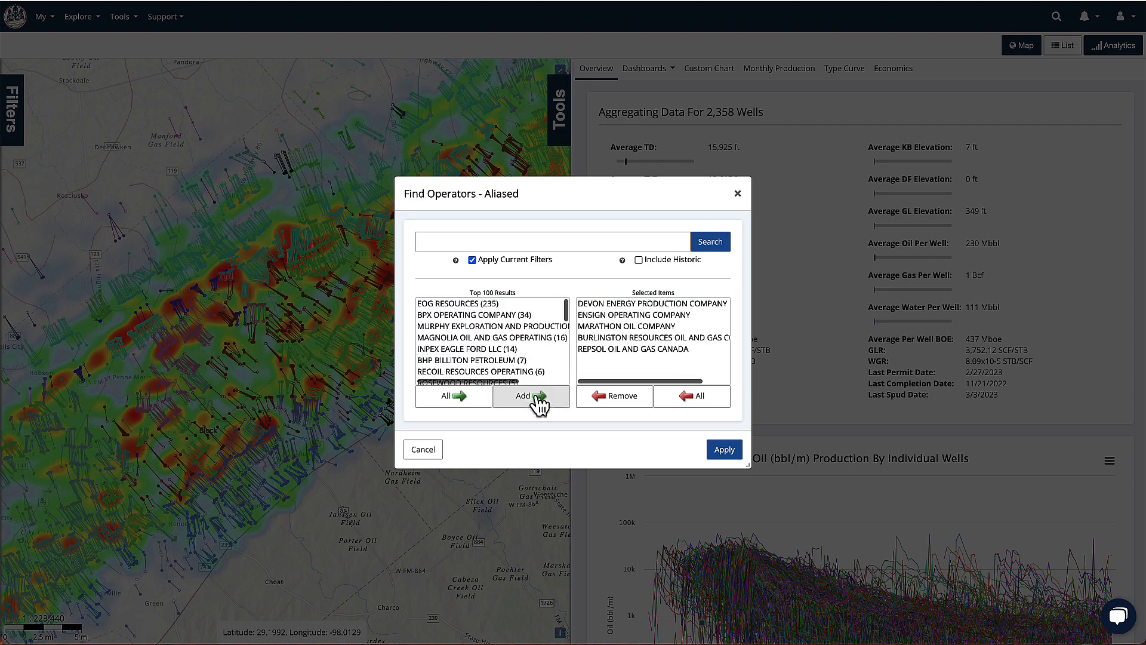
click(725, 452)
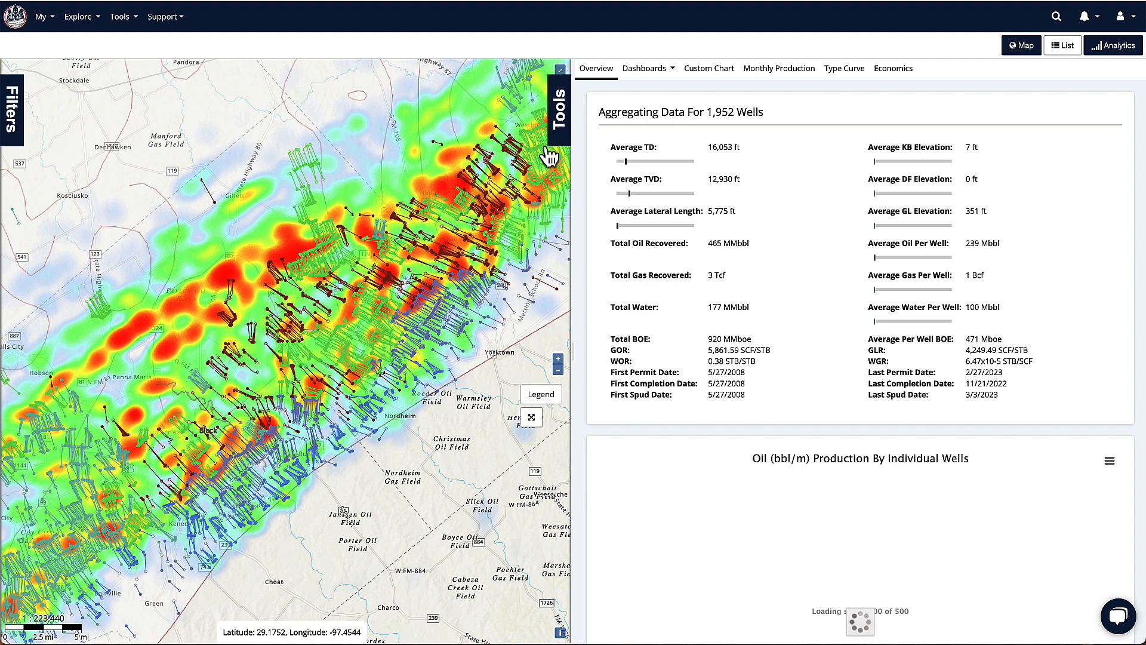
click(560, 113)
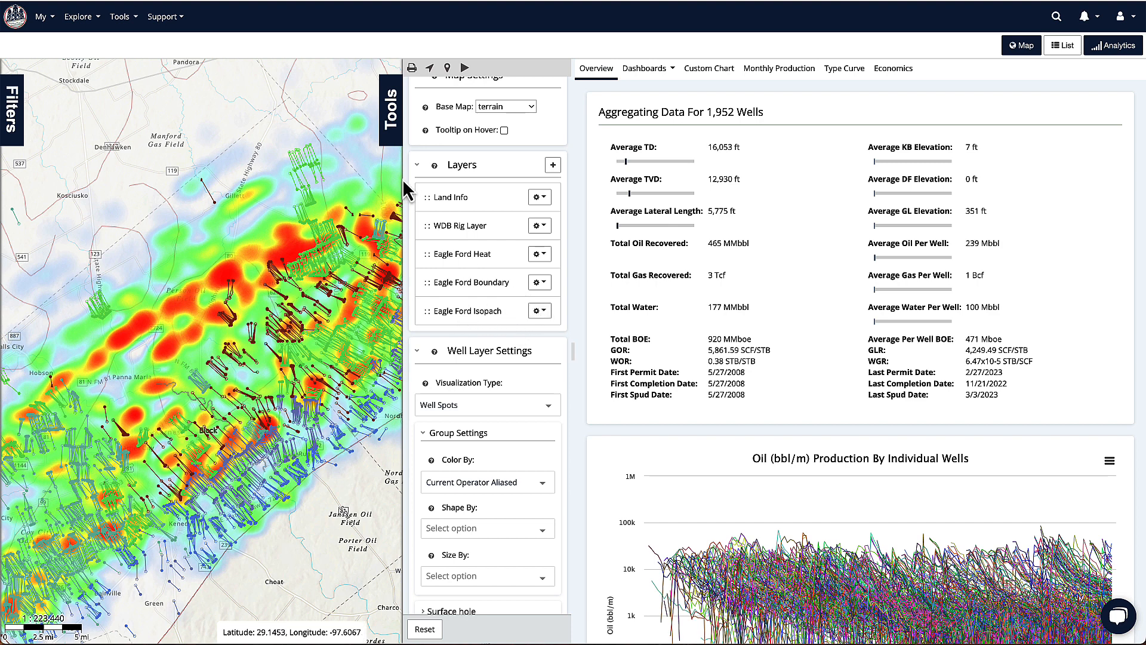
click(553, 166)
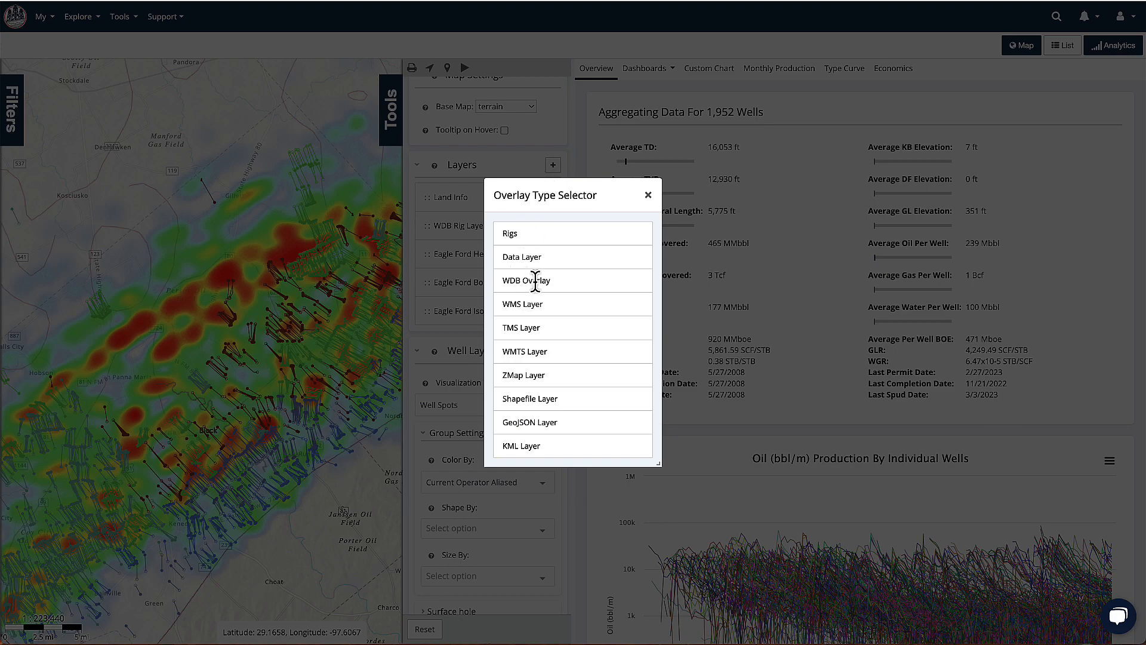
click(535, 280)
click(738, 99)
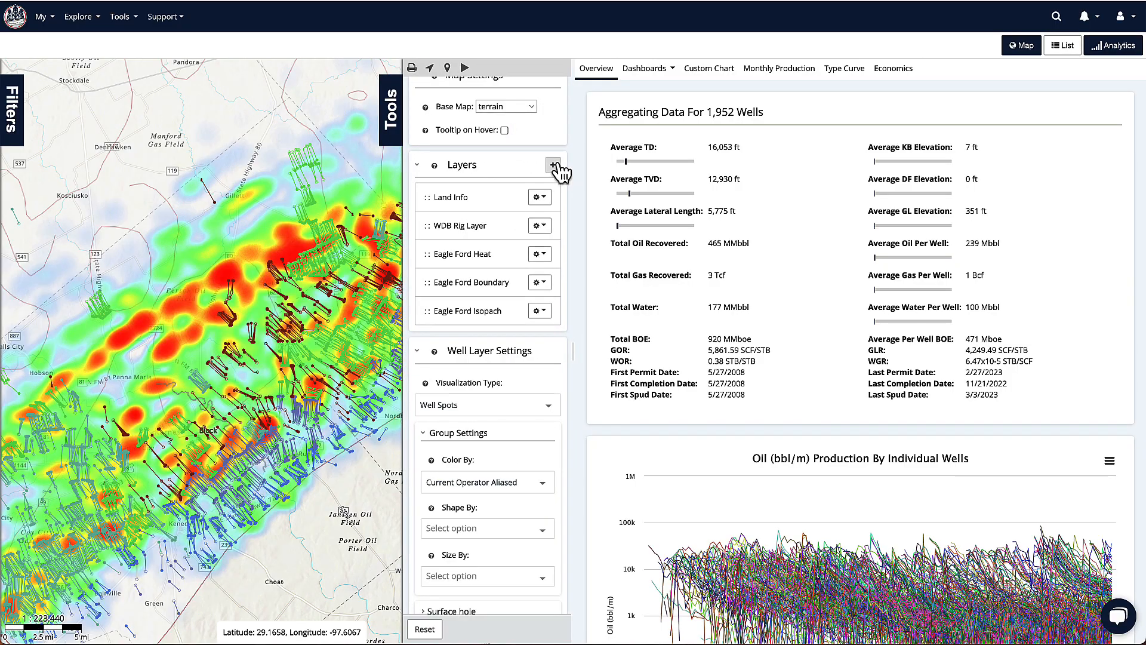
- Add a new Data Layer overlay and set its visualization to Grid Map
click(554, 166)
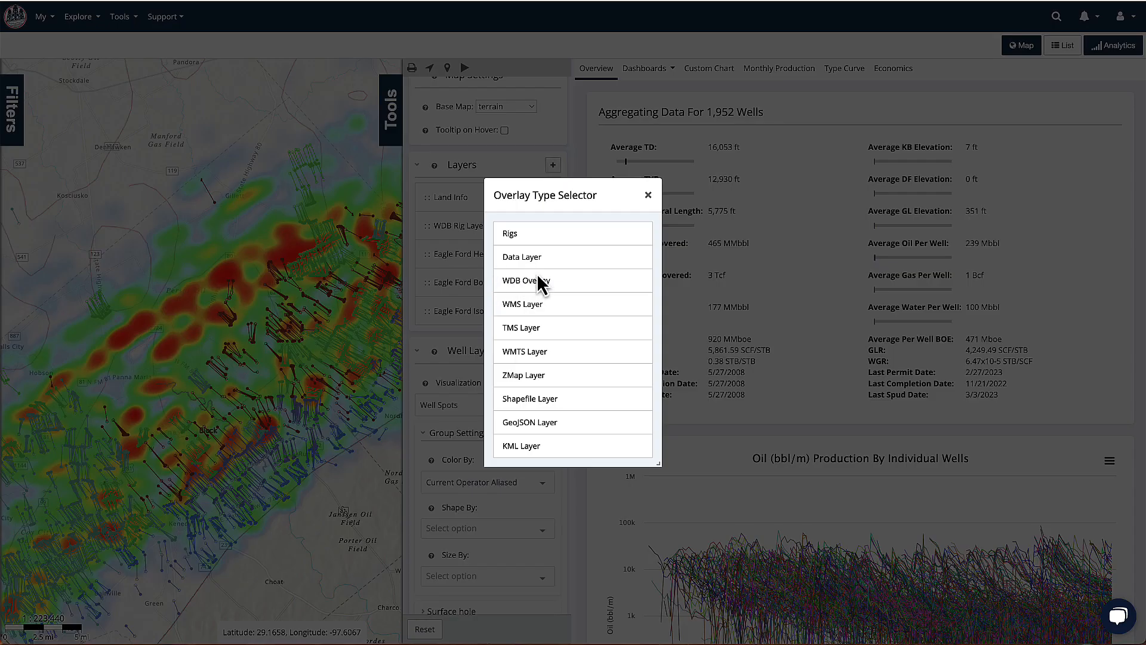
click(539, 257)
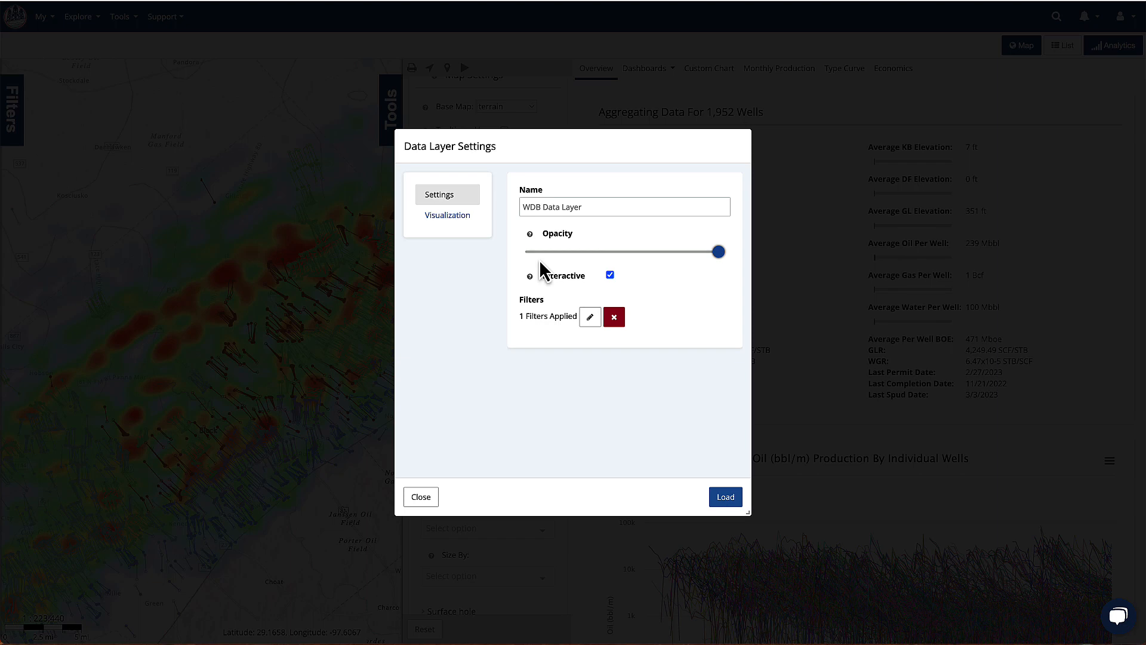
click(457, 224)
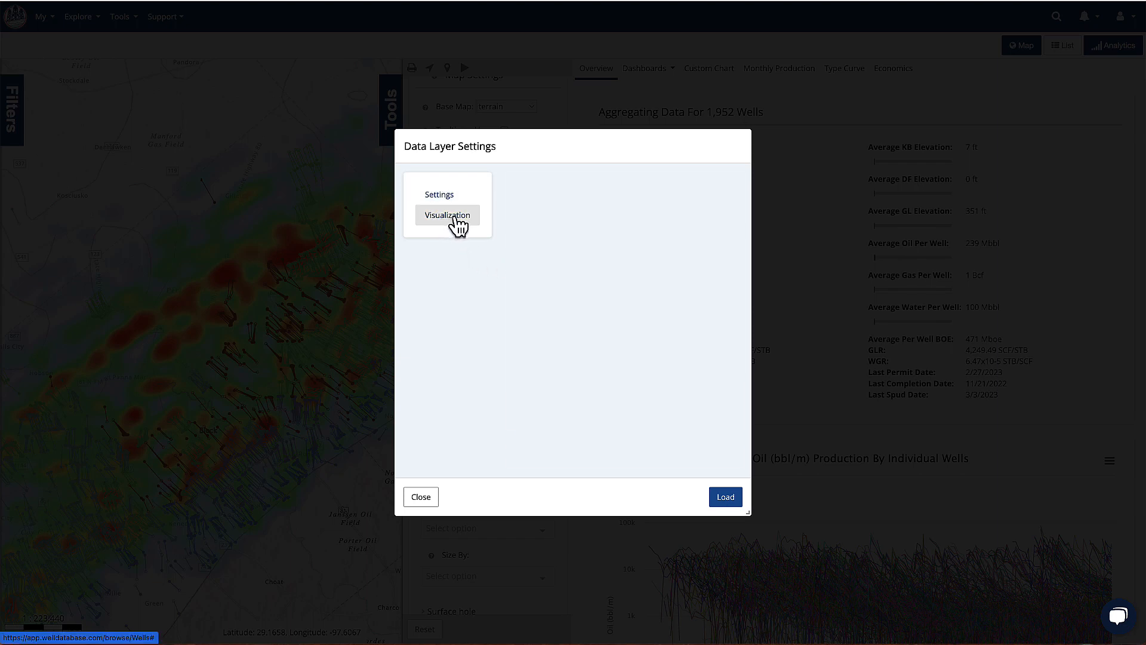
click(644, 195)
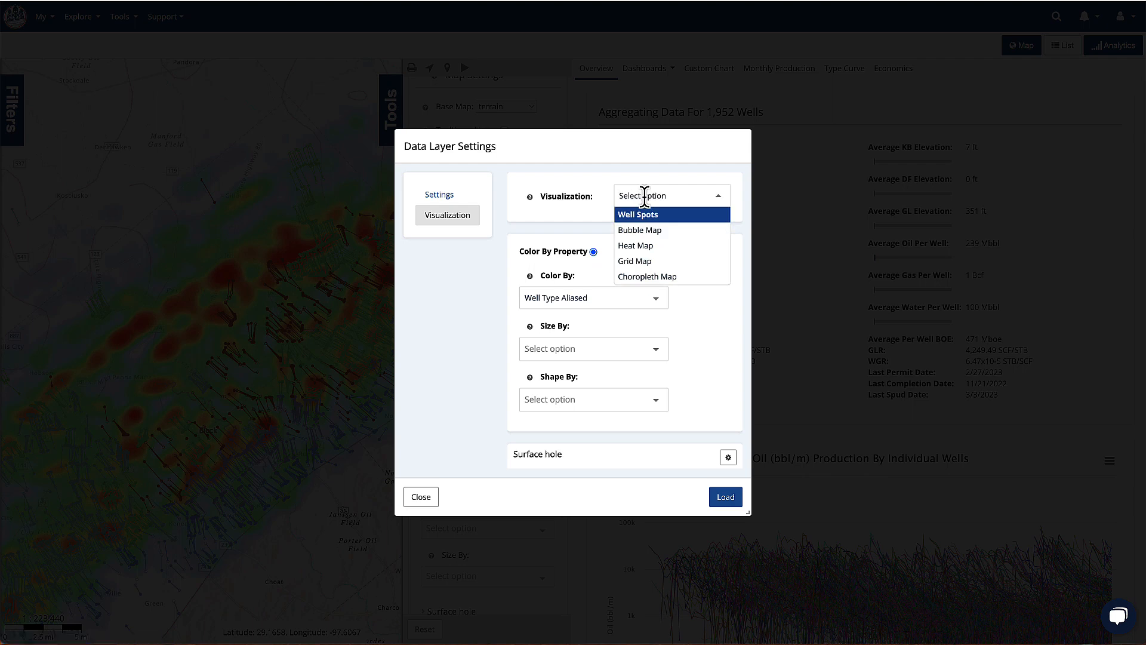
click(644, 261)
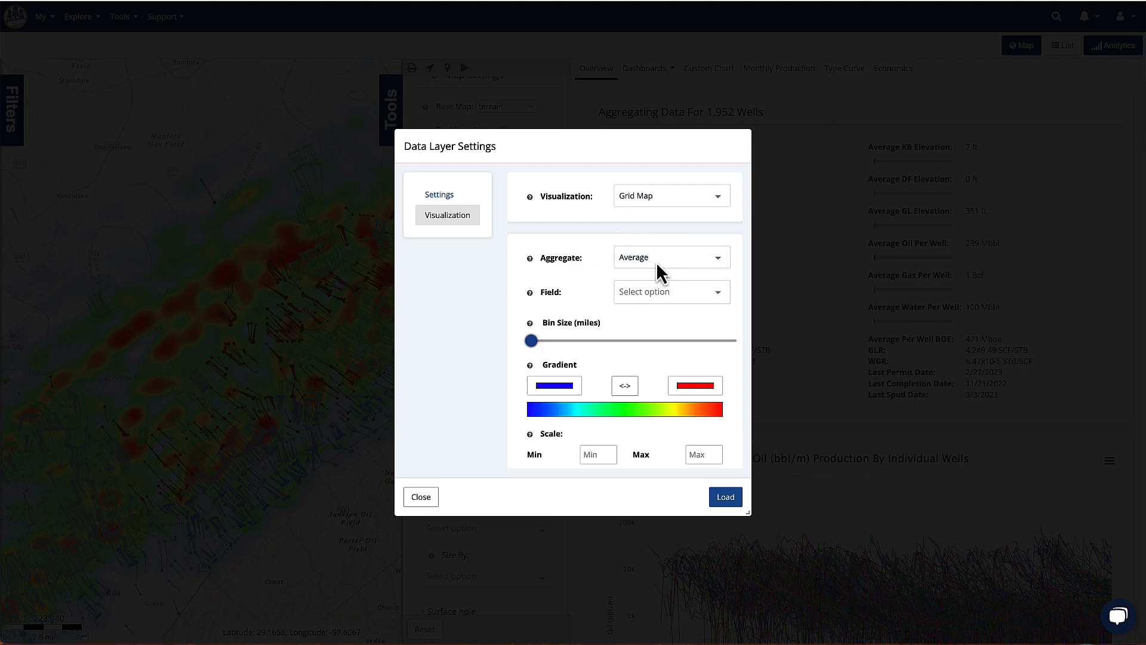
- Choose Cumulative BOE as the grid map's field
click(673, 291)
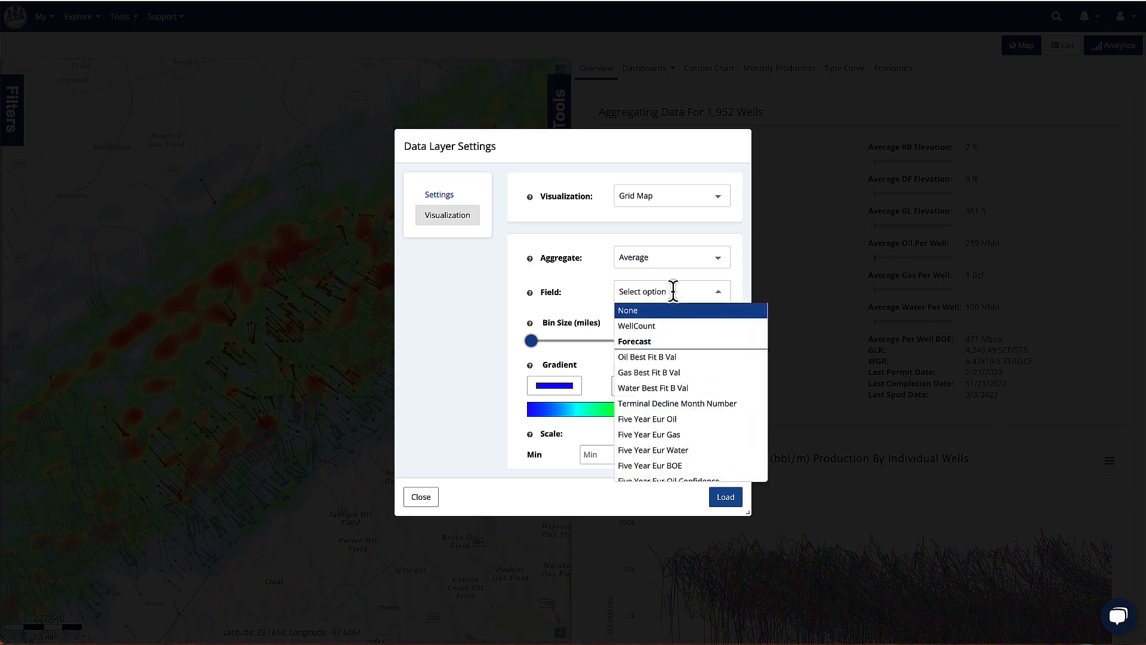
text(cu)
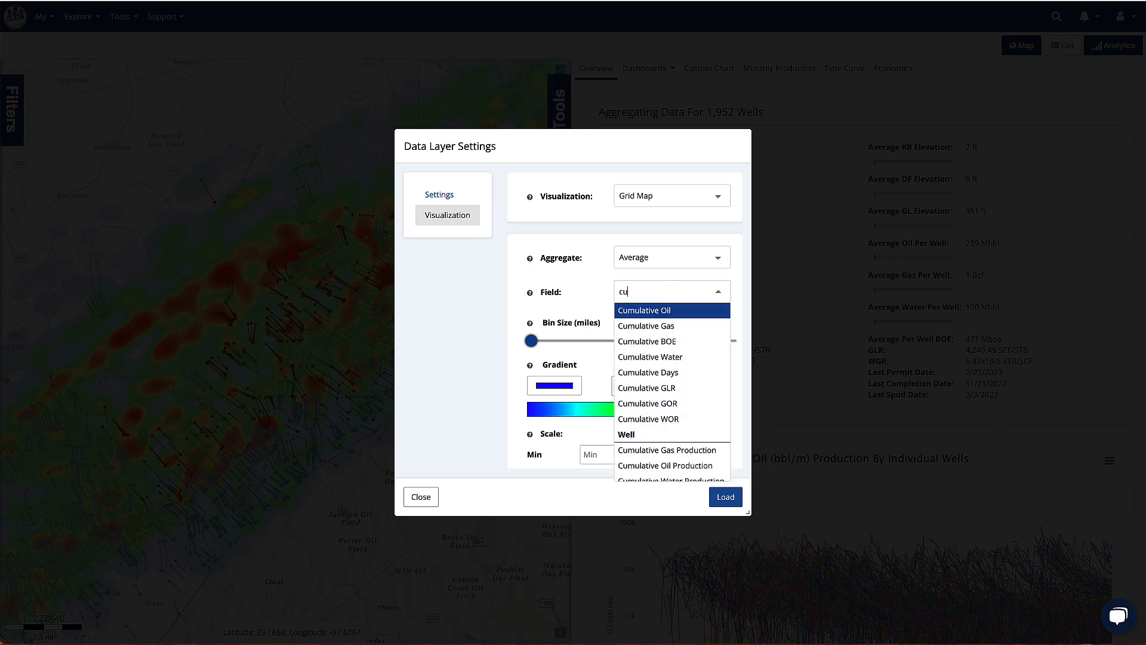
click(677, 341)
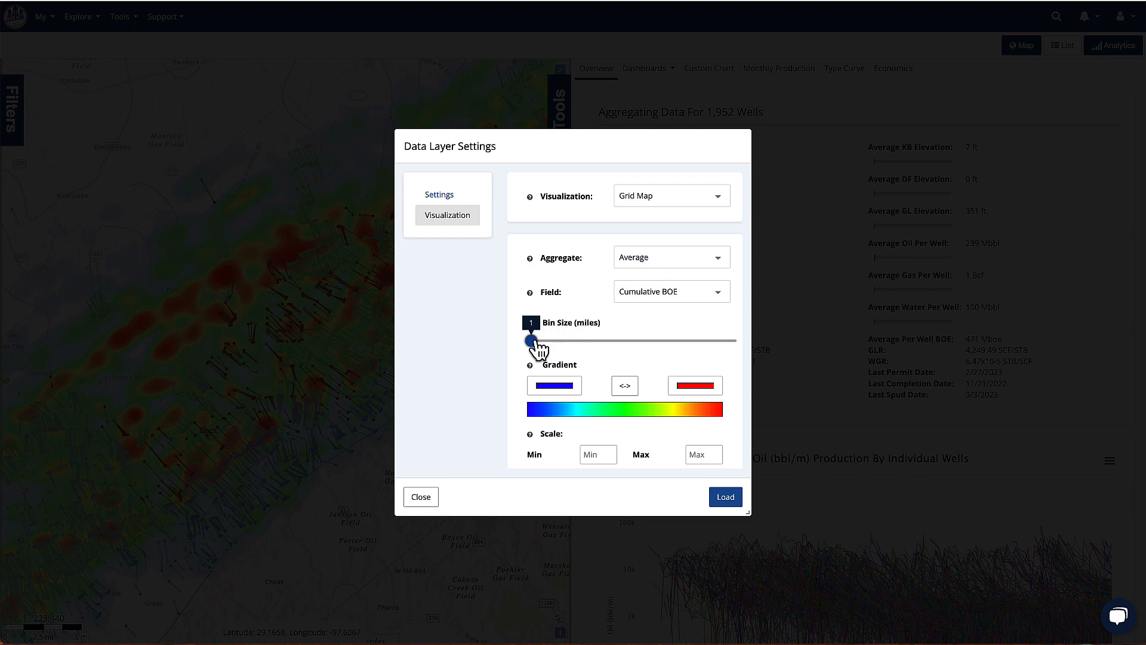
- Keep the grid map's bin size at 1 mile and load the new data layer on the map
drag(534, 342, 538, 345)
drag(537, 347, 537, 349)
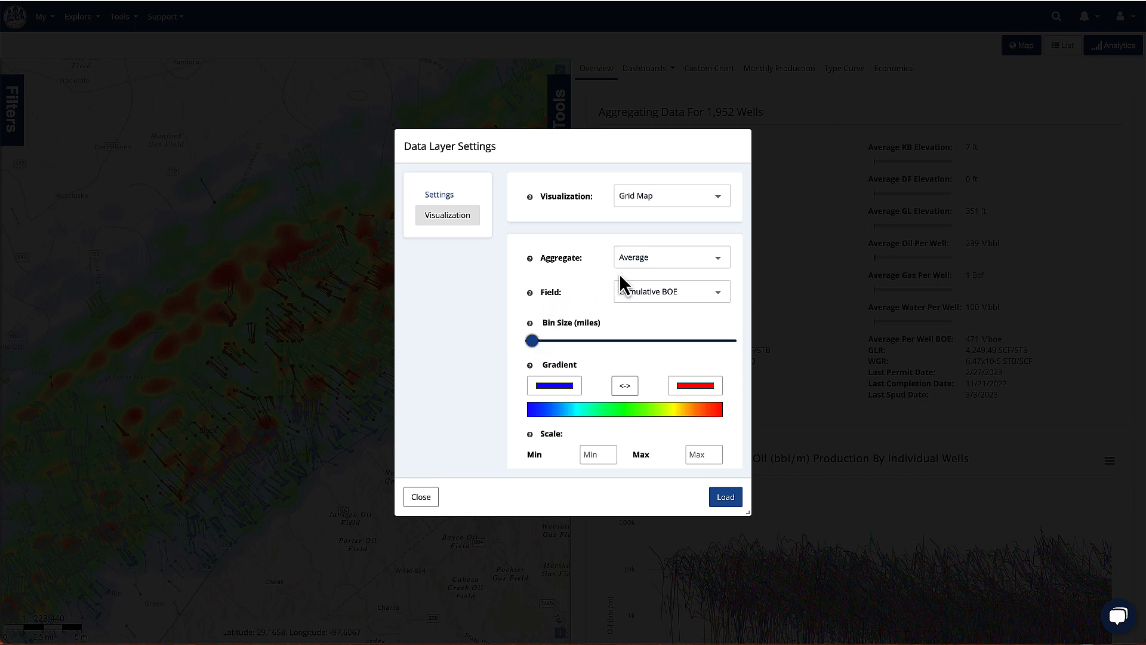
click(453, 201)
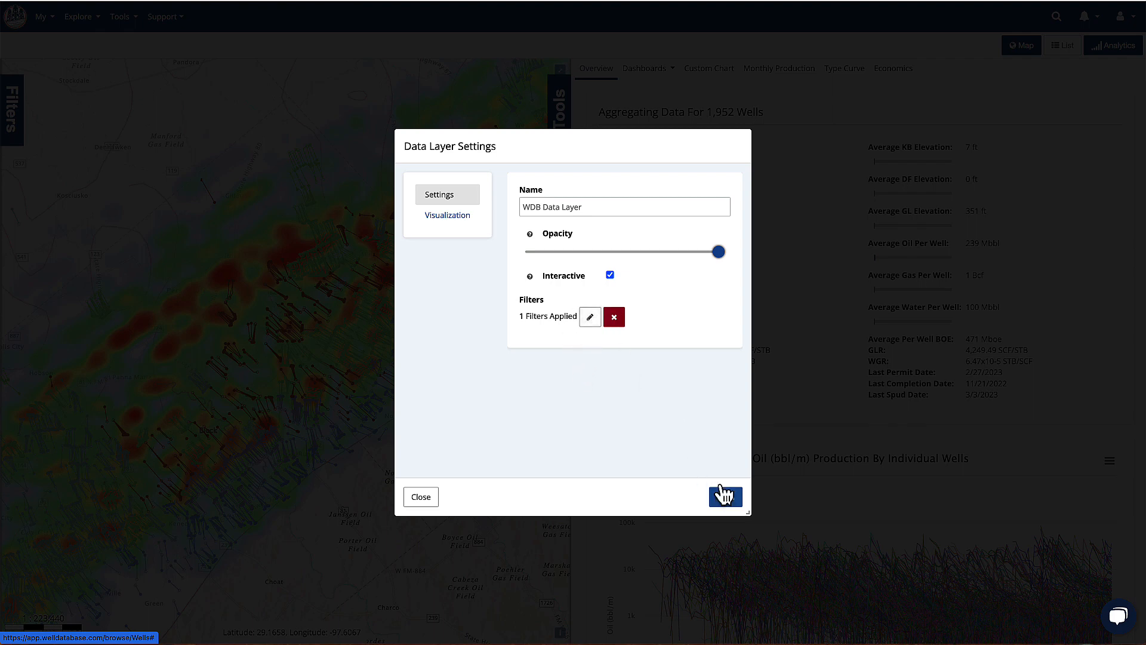
click(728, 500)
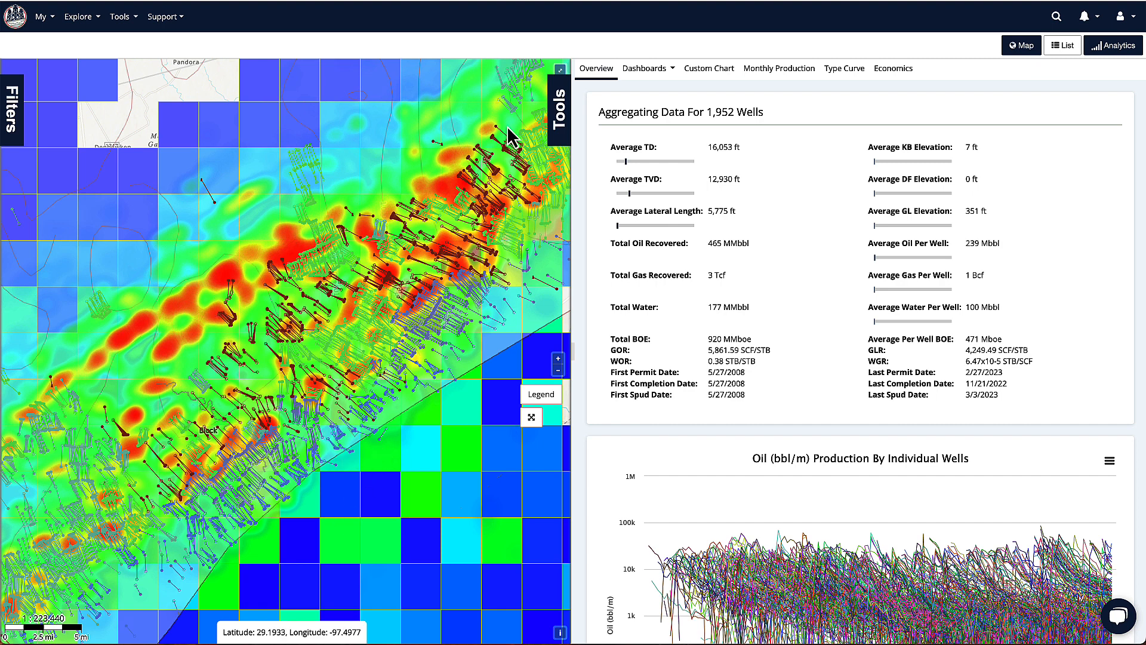
- Rename the WDB Data Layer overlay to Eagle Ford Cum BOE and reload it
click(562, 119)
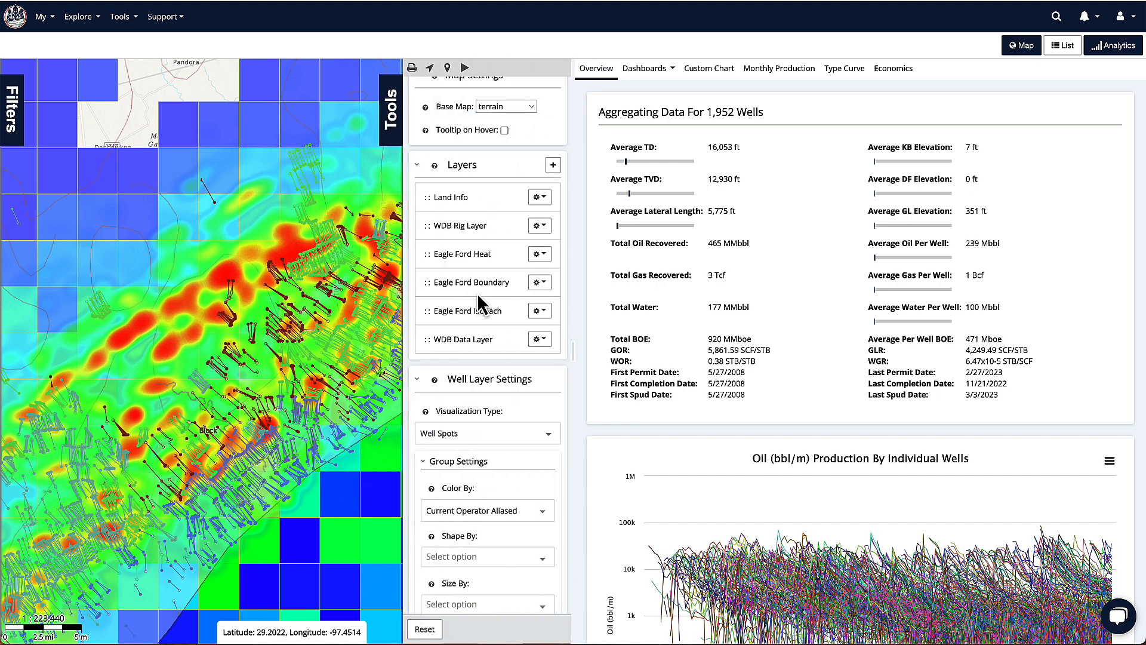
click(539, 339)
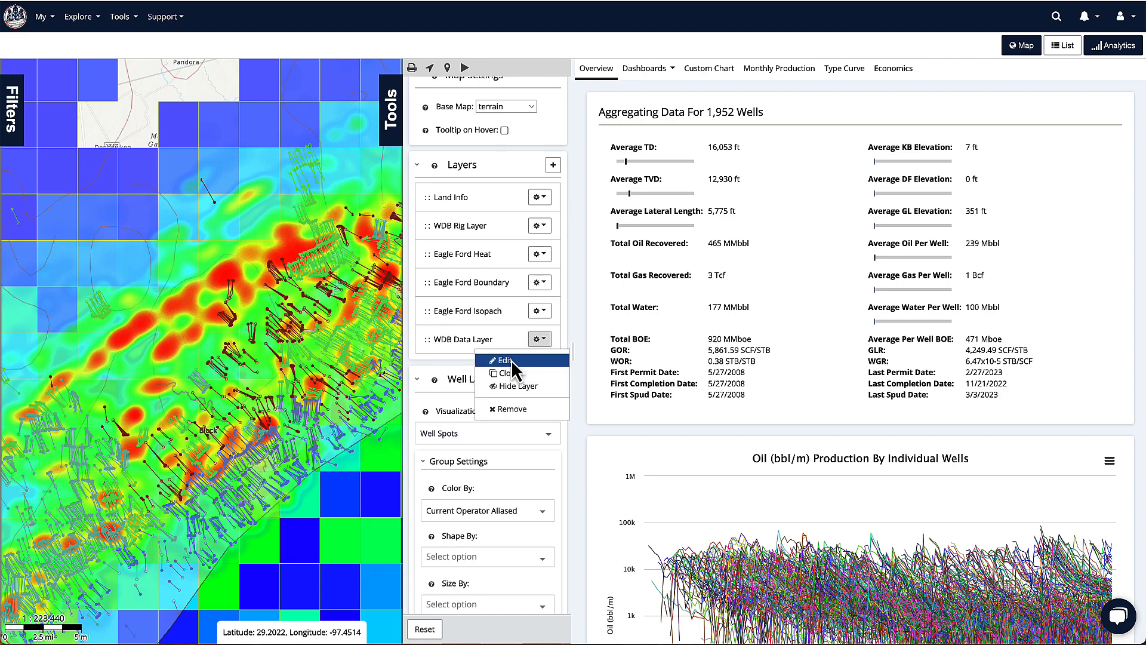
click(511, 360)
drag(604, 210, 519, 199)
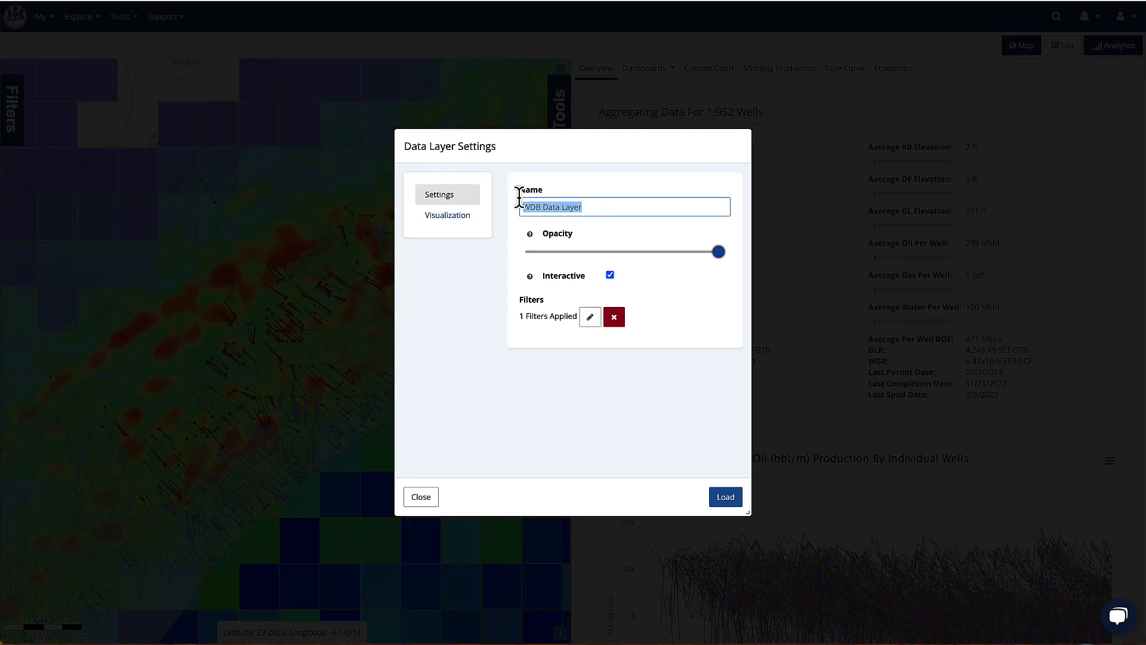
text(Eagle Ford Cum BOE)
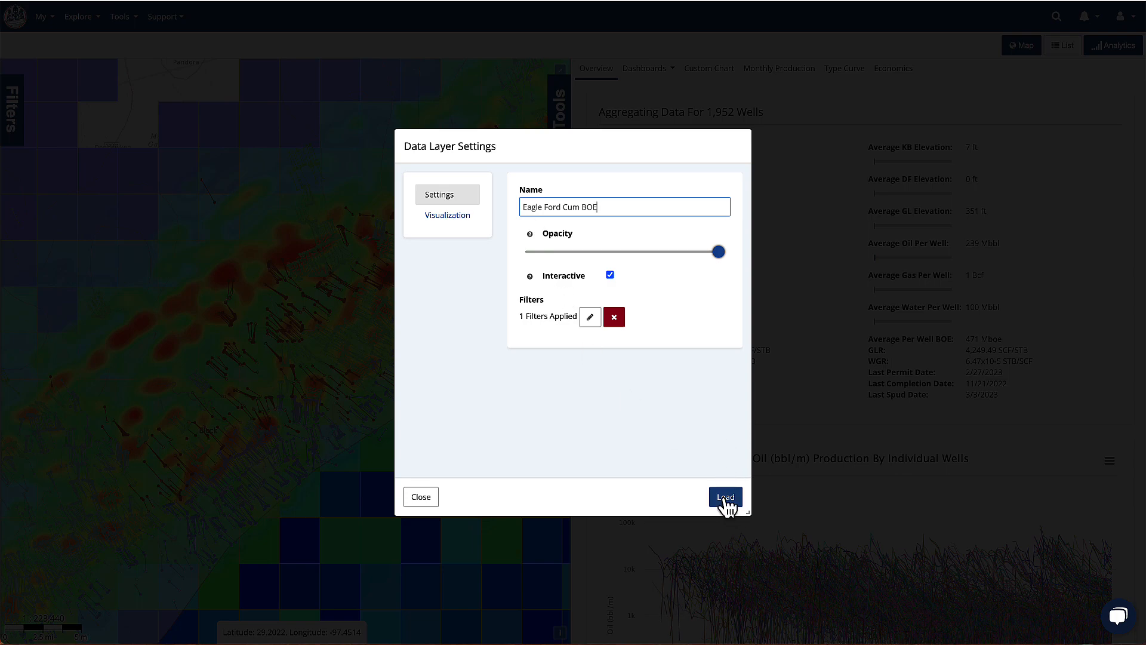
click(726, 498)
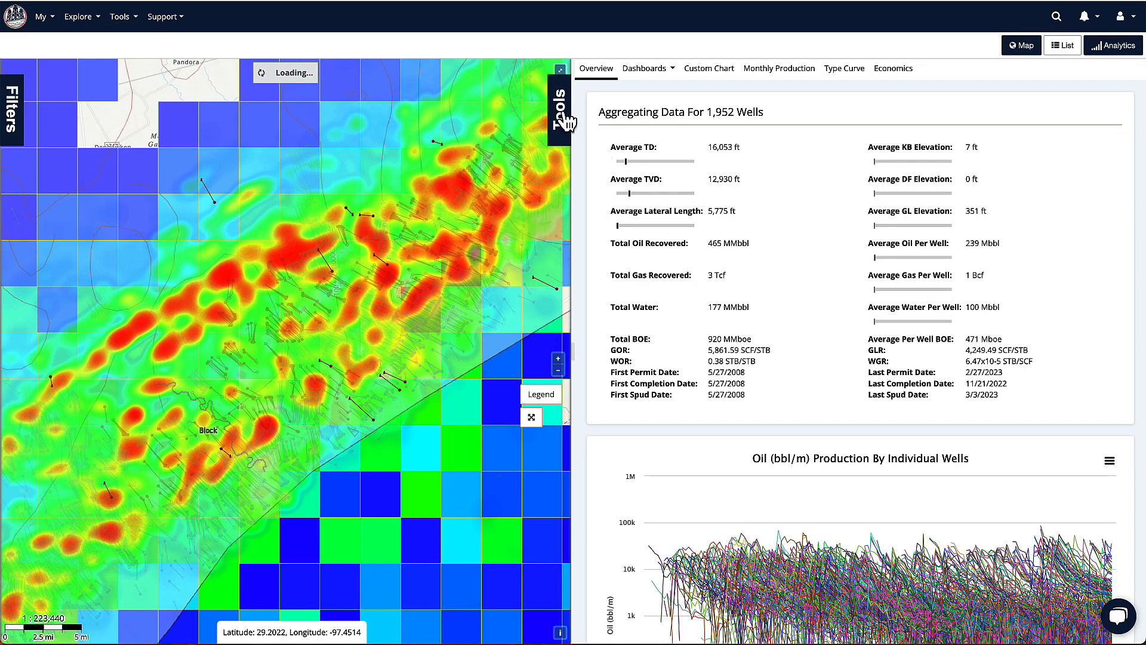
- Move the Eagle Ford Cum BOE layer above Eagle Ford Heat in the layer order
click(562, 111)
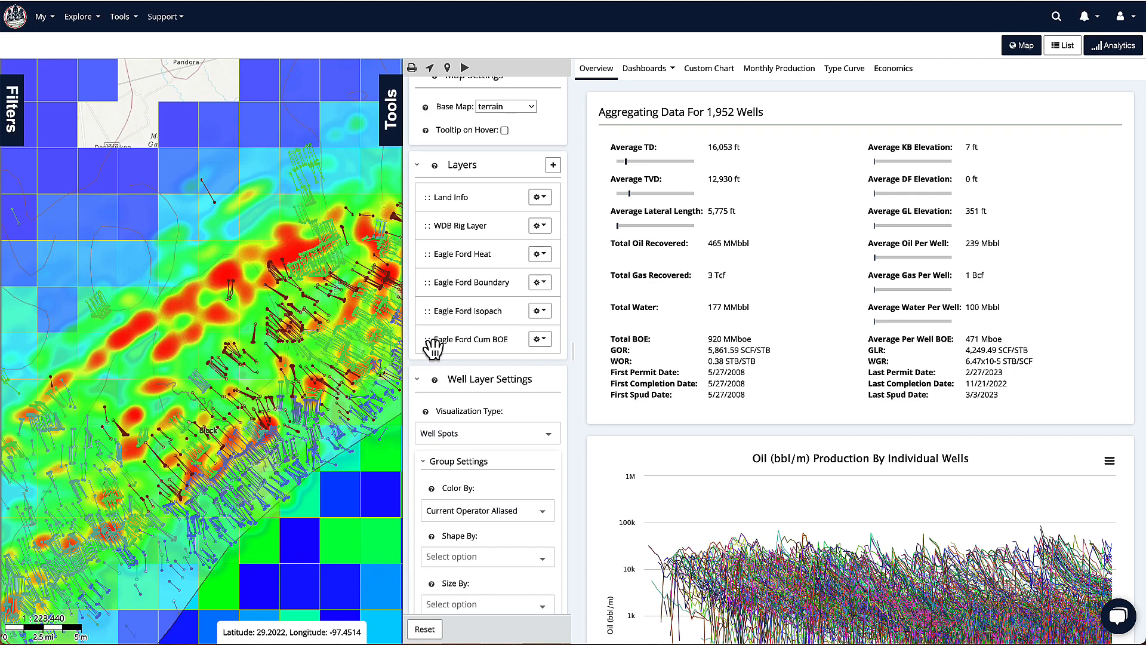
drag(429, 340, 424, 245)
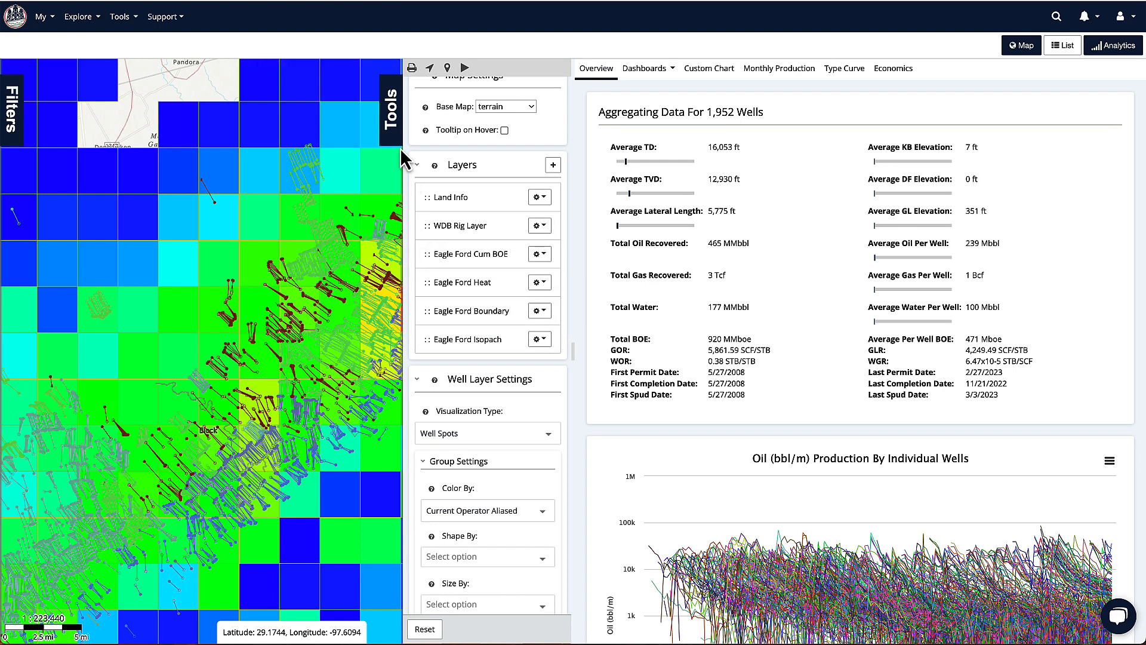
click(392, 136)
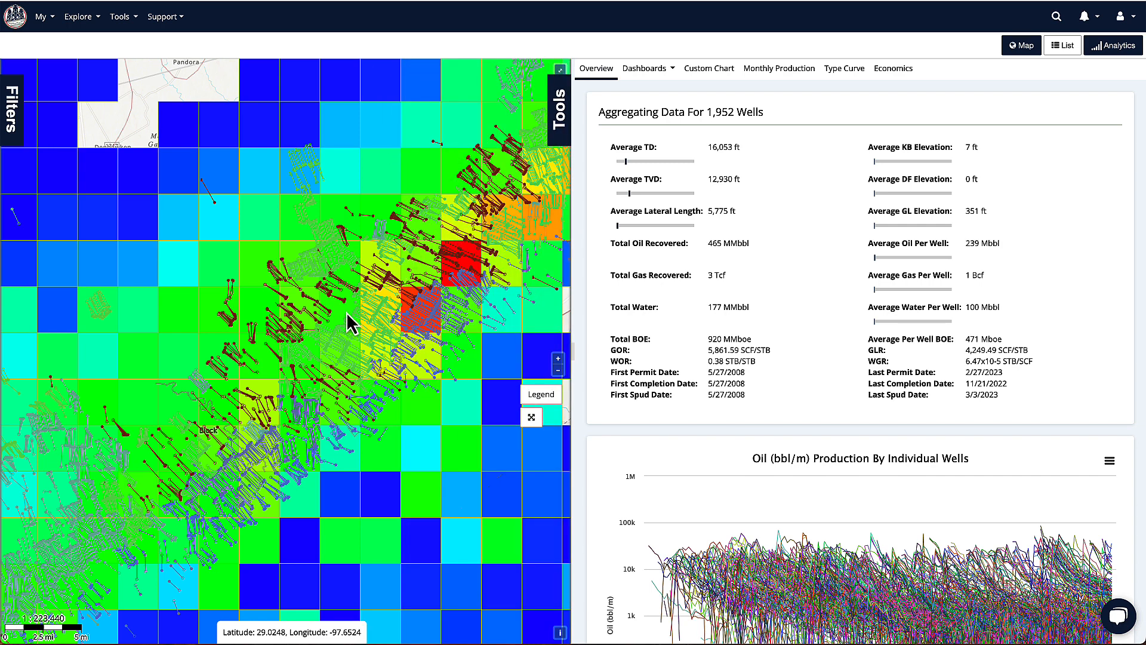
- Reduce the Eagle Ford Cum BOE layer's opacity to about half and reload the layer
click(564, 127)
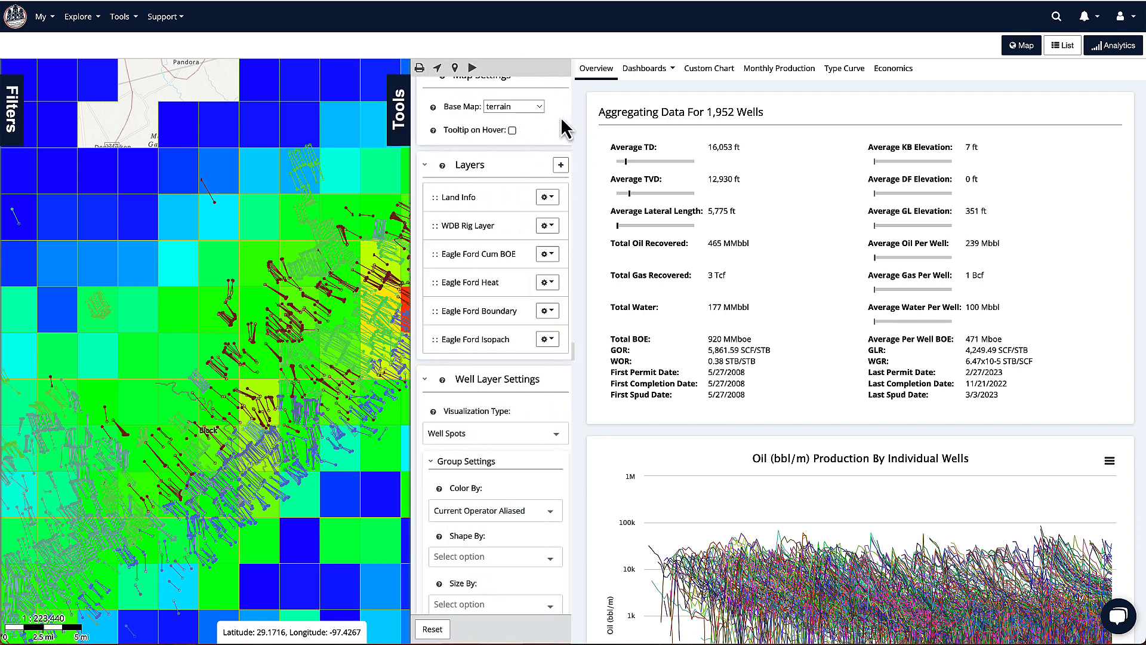
click(545, 255)
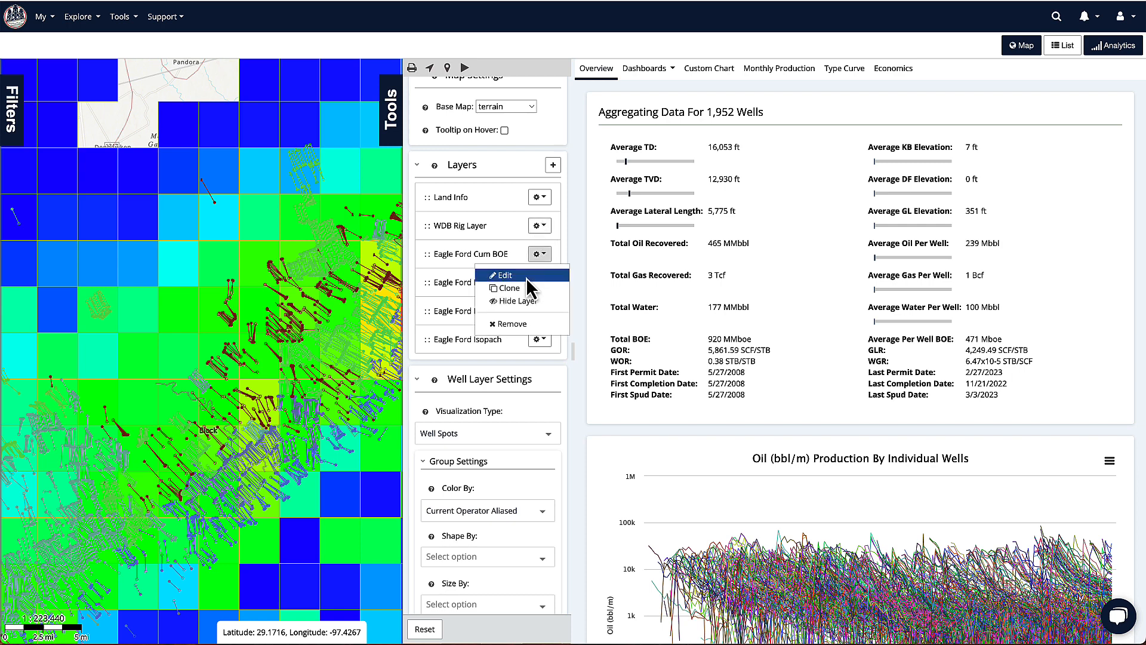
click(528, 278)
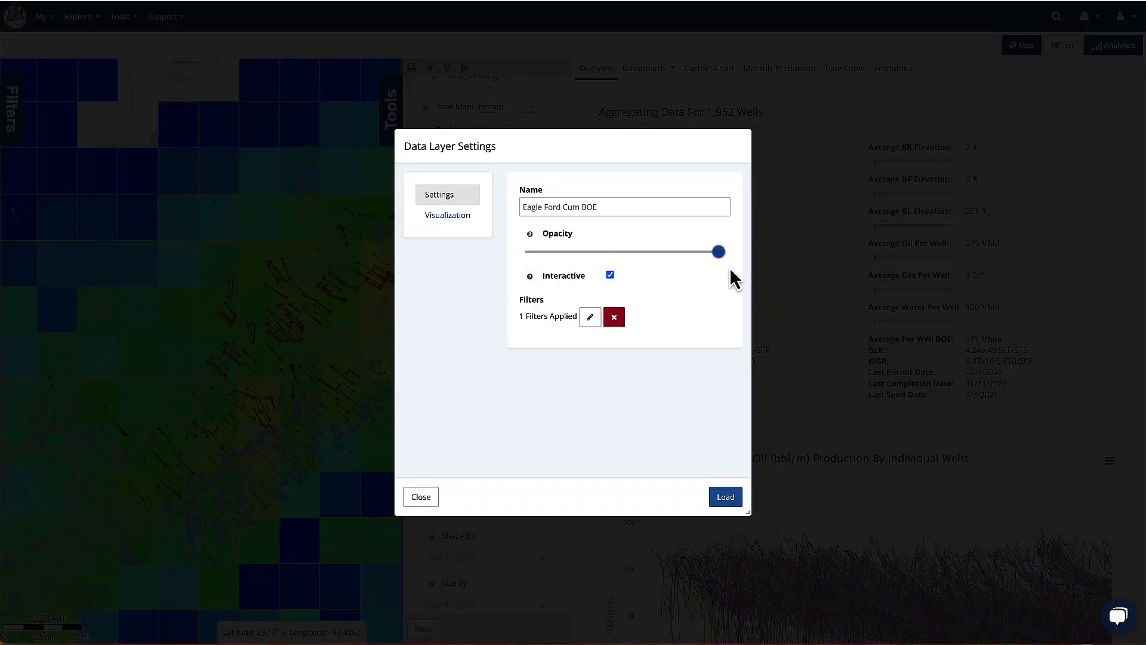
mouse_move(728, 261)
drag(727, 260, 624, 253)
click(727, 500)
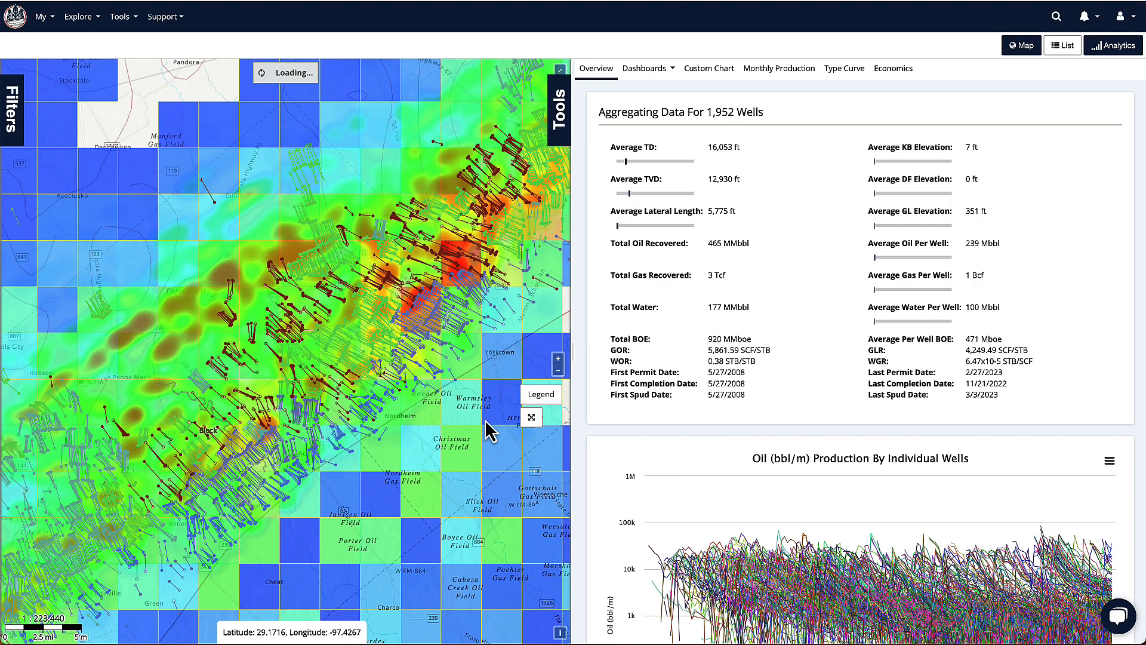
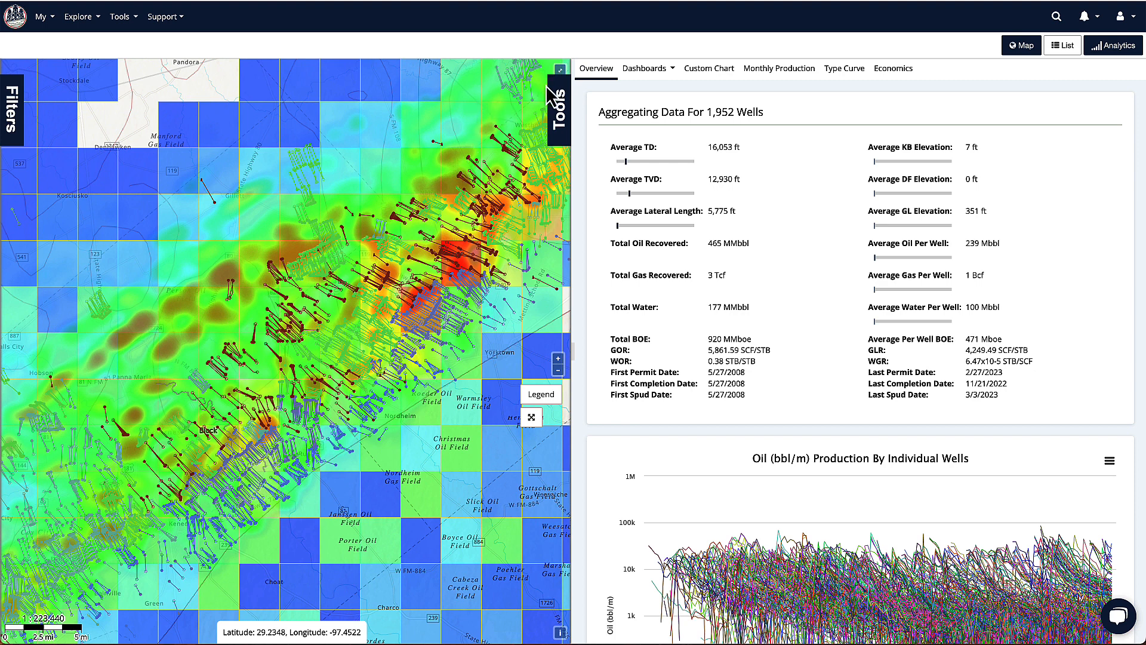
- Hide the Eagle Ford Cum BOE layer and view the map without the grid overlay
click(559, 110)
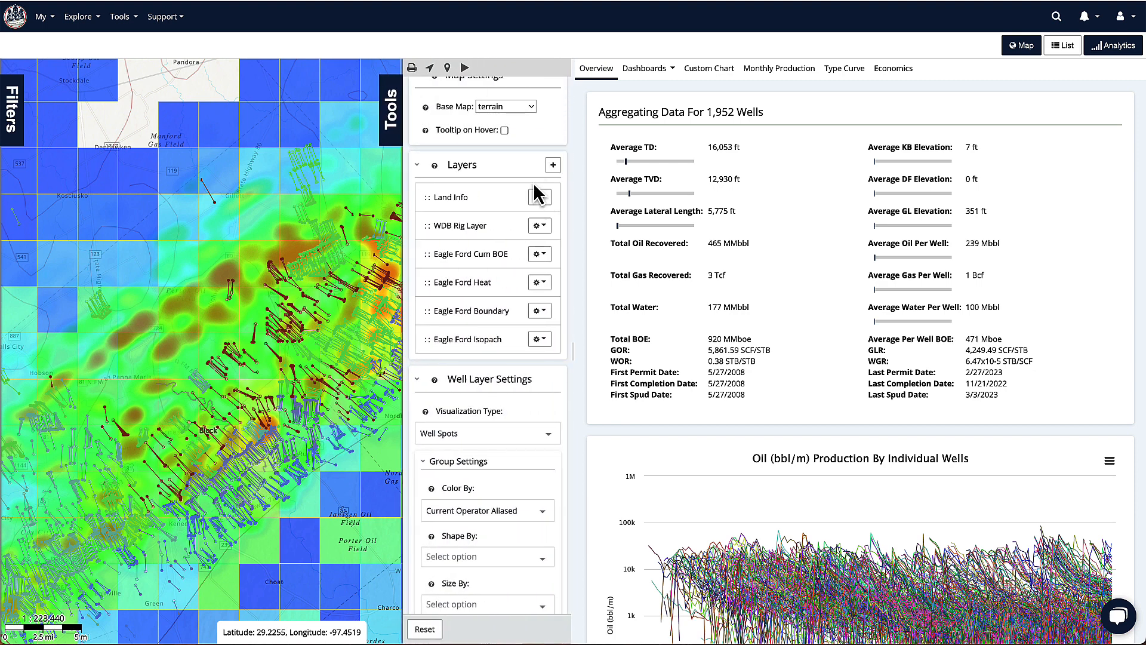
click(396, 132)
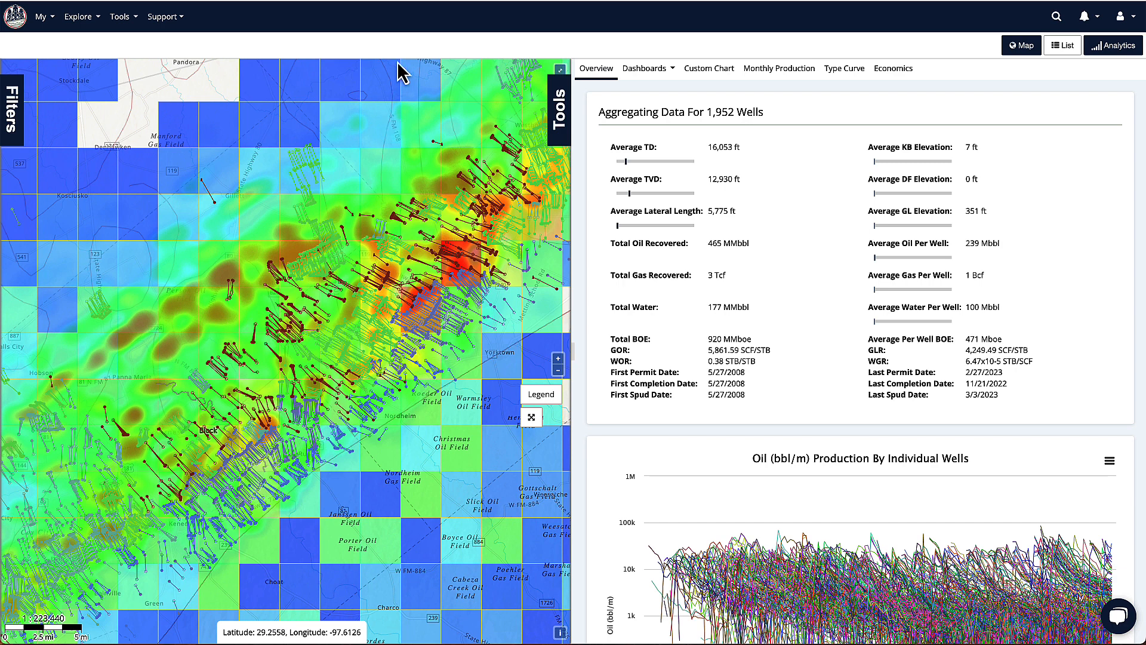
click(560, 111)
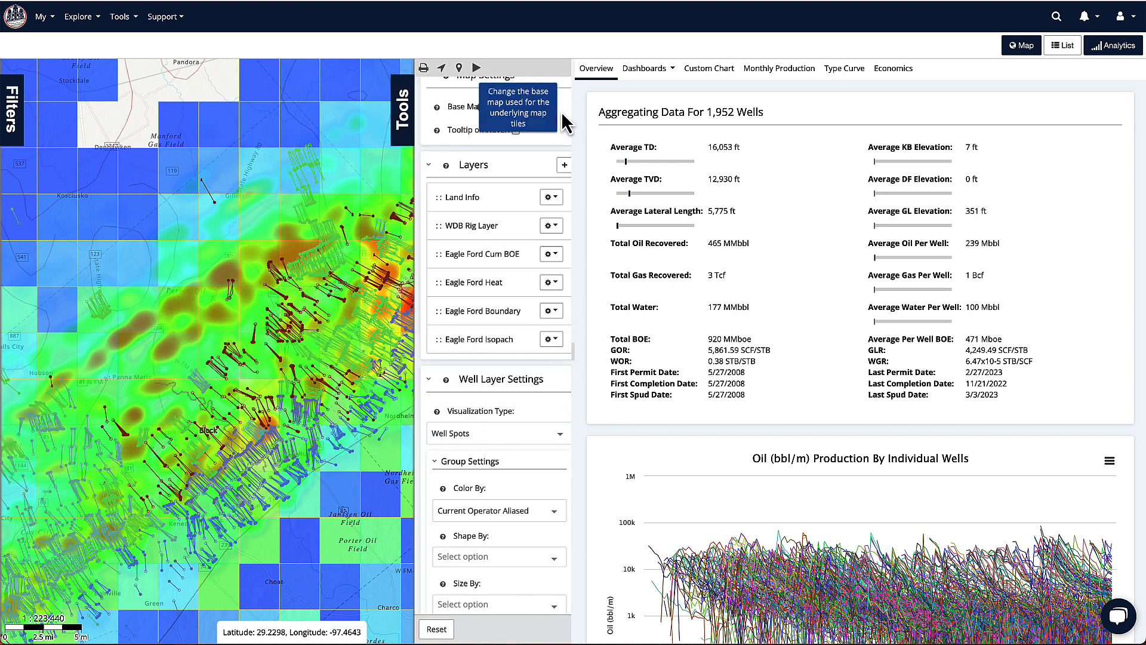
click(538, 254)
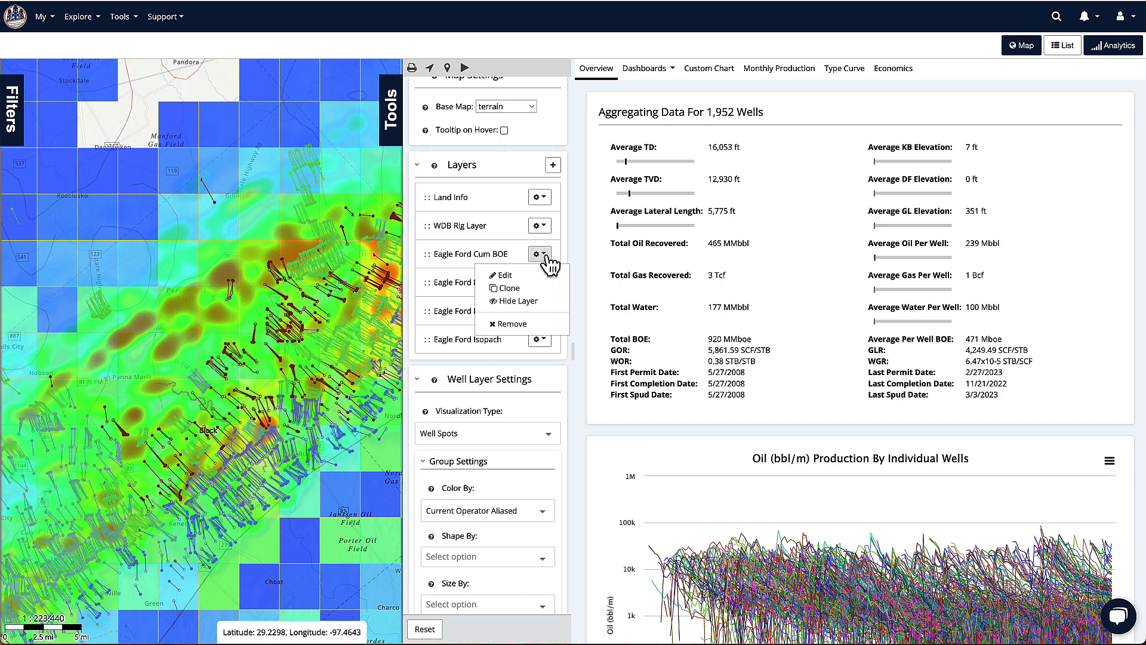
click(536, 302)
click(394, 126)
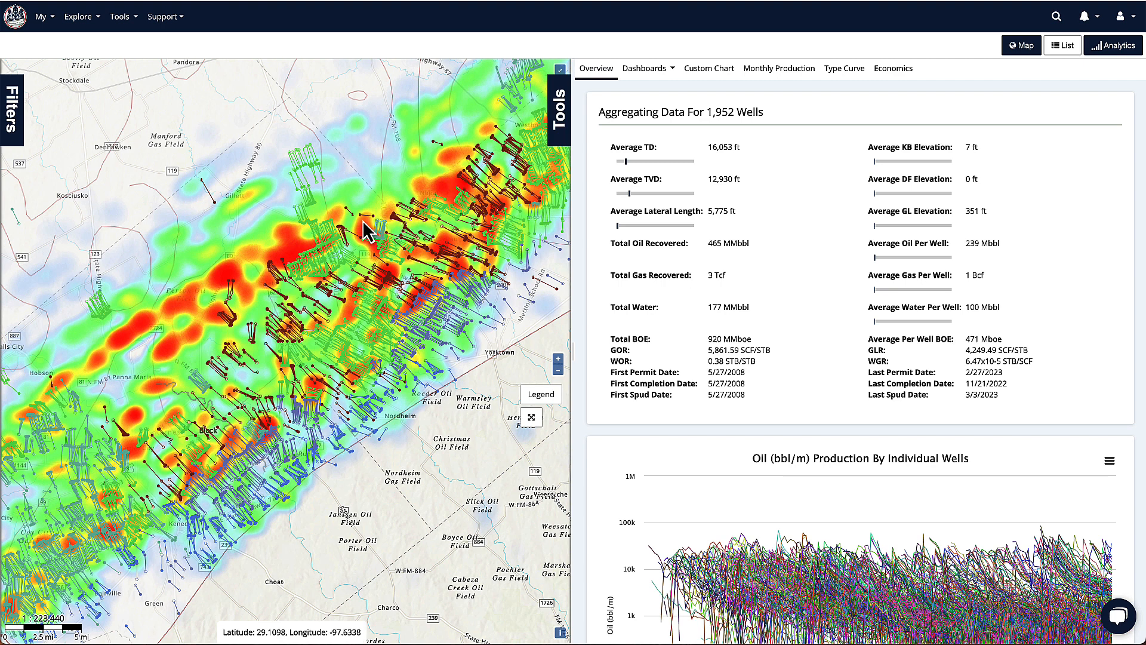
- Show the hidden Eagle Ford Cum BOE layer on the map again
click(559, 110)
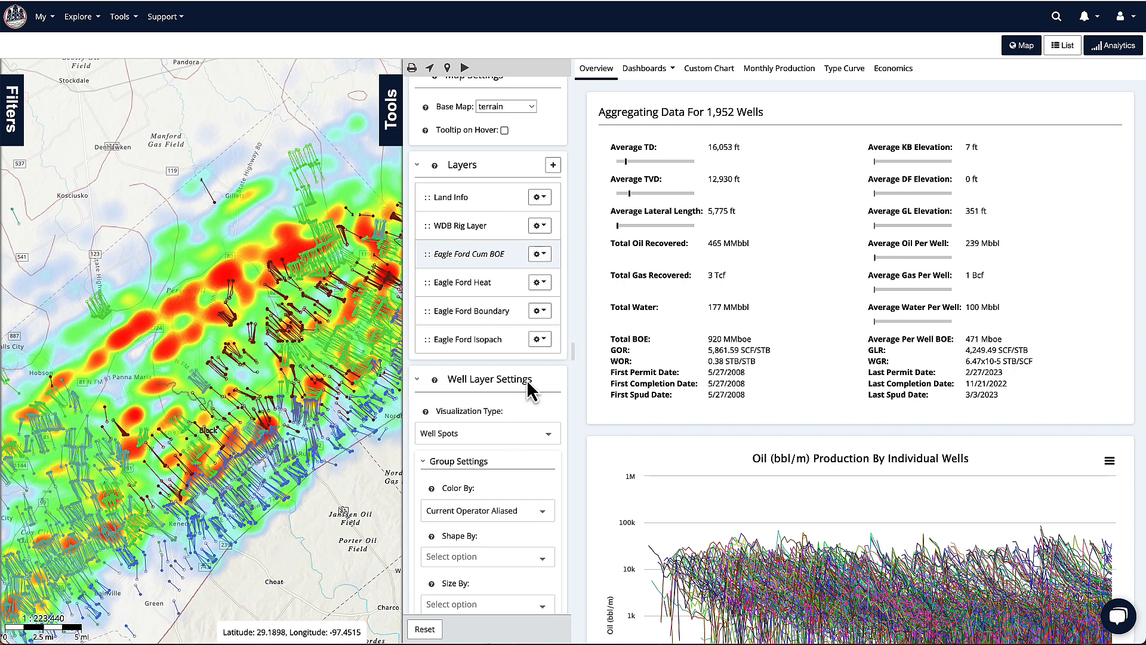
click(545, 256)
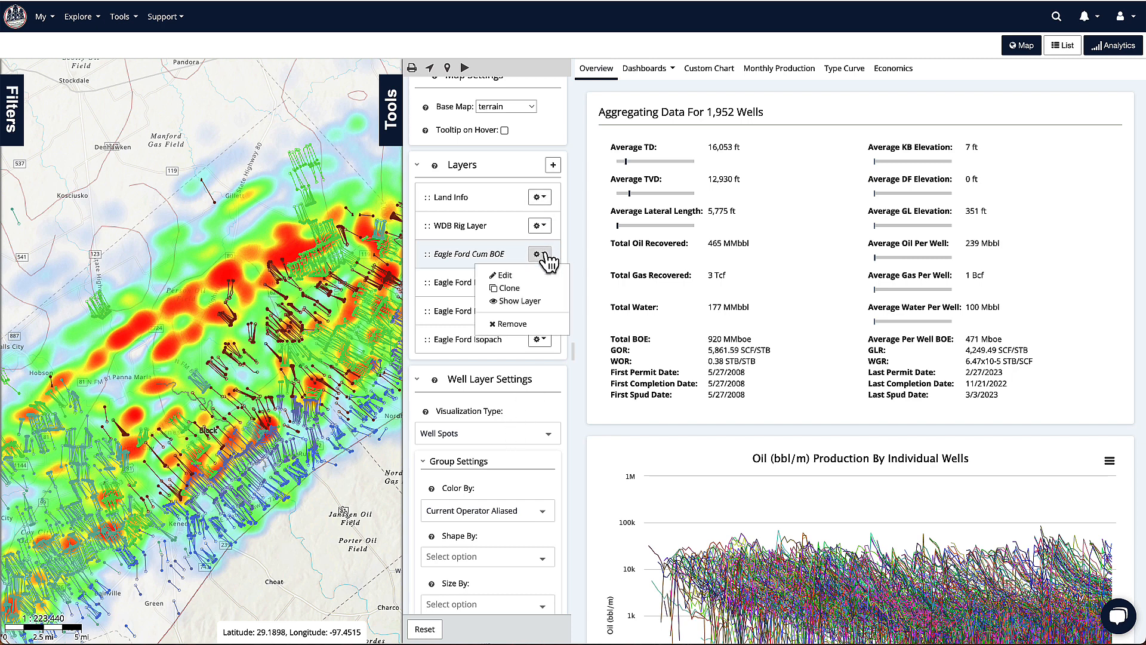
click(518, 301)
click(393, 106)
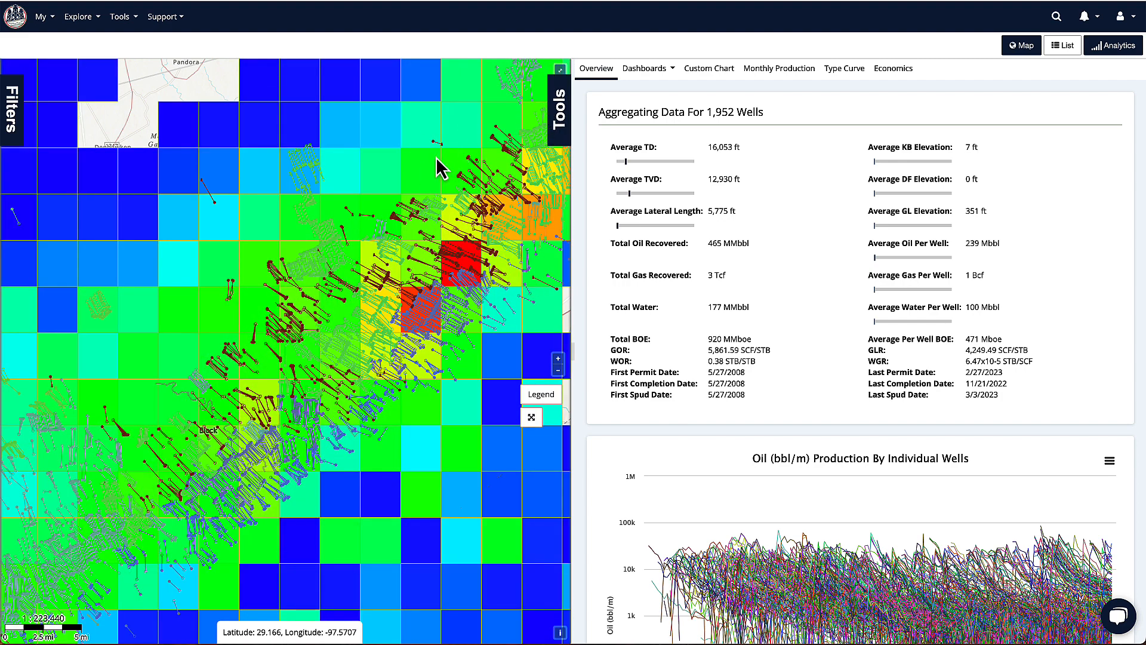
- View the feature info of a green Eagle Ford Cum BOE grid cell and dismiss it
click(560, 122)
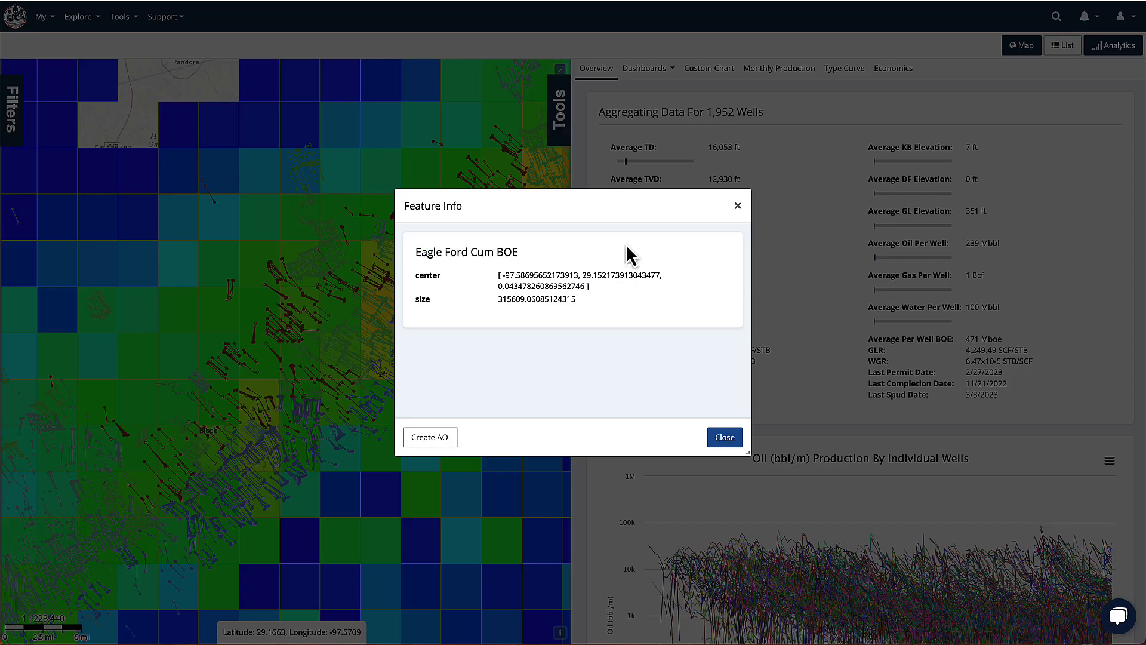
click(725, 438)
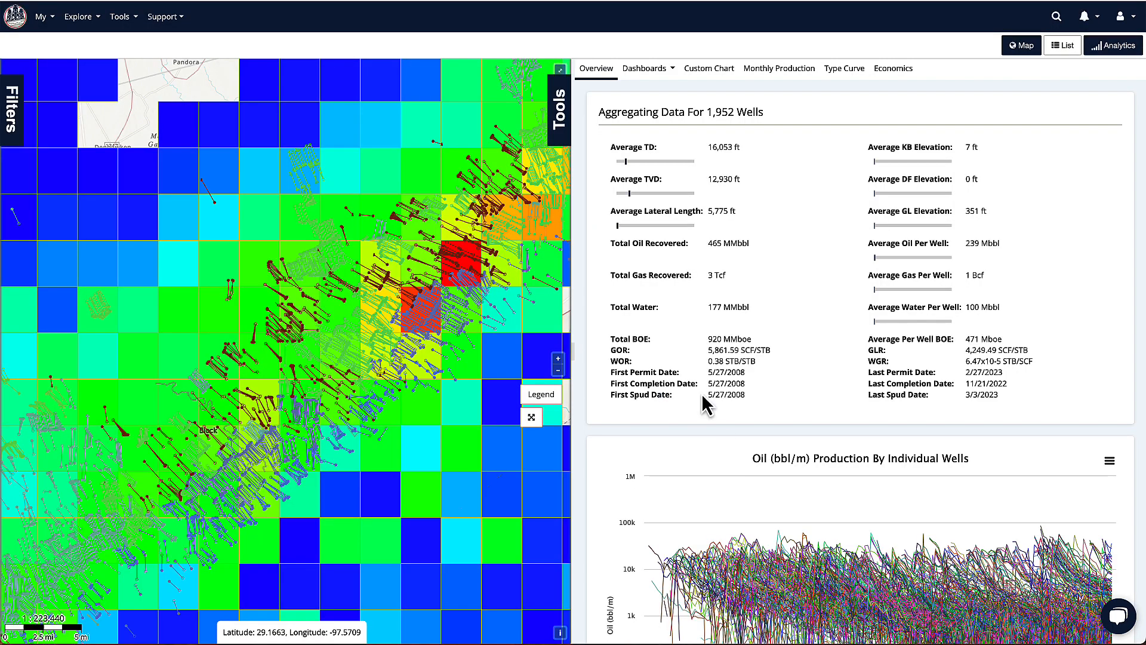
click(559, 123)
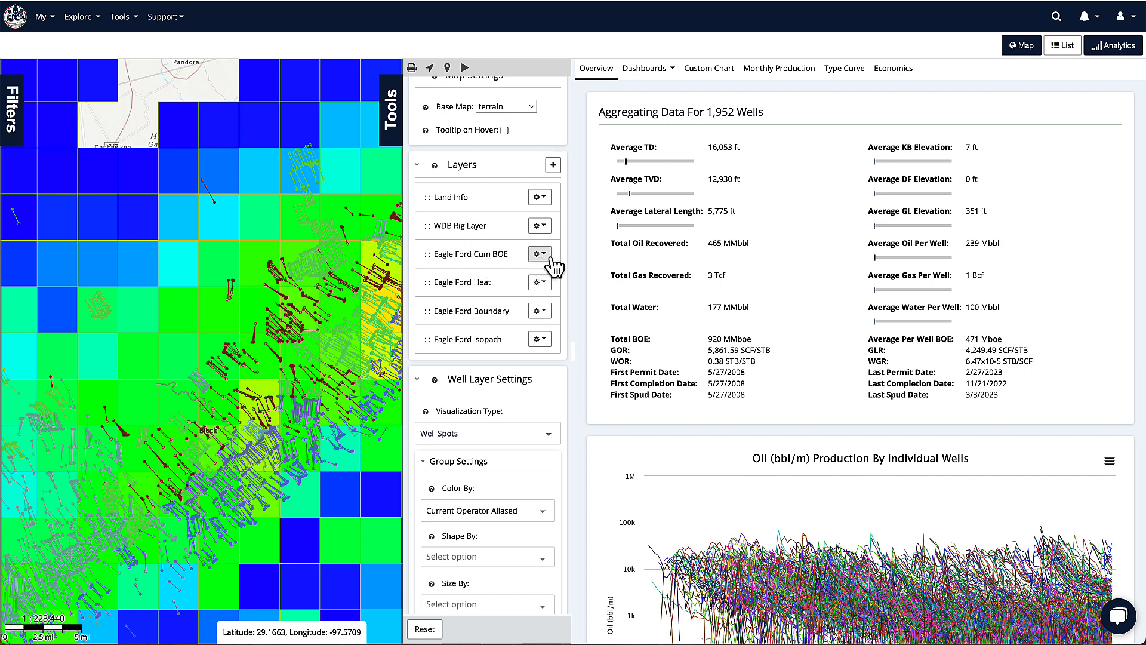
click(395, 129)
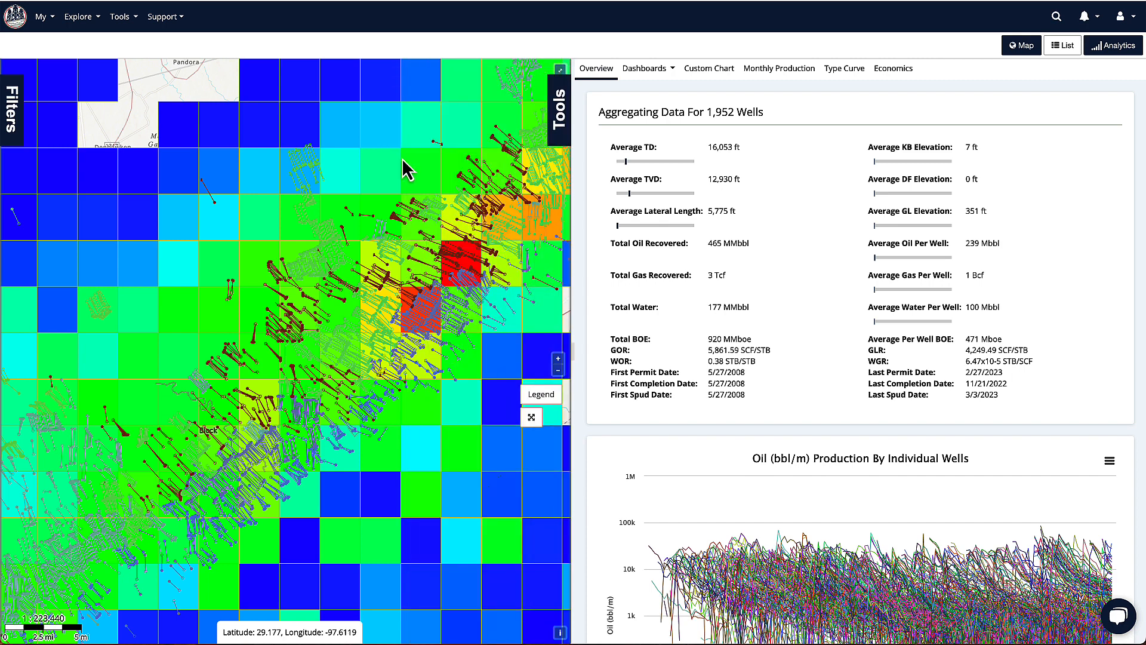
- Examine the center and size values in the feature info of the upper red grid cell
click(464, 264)
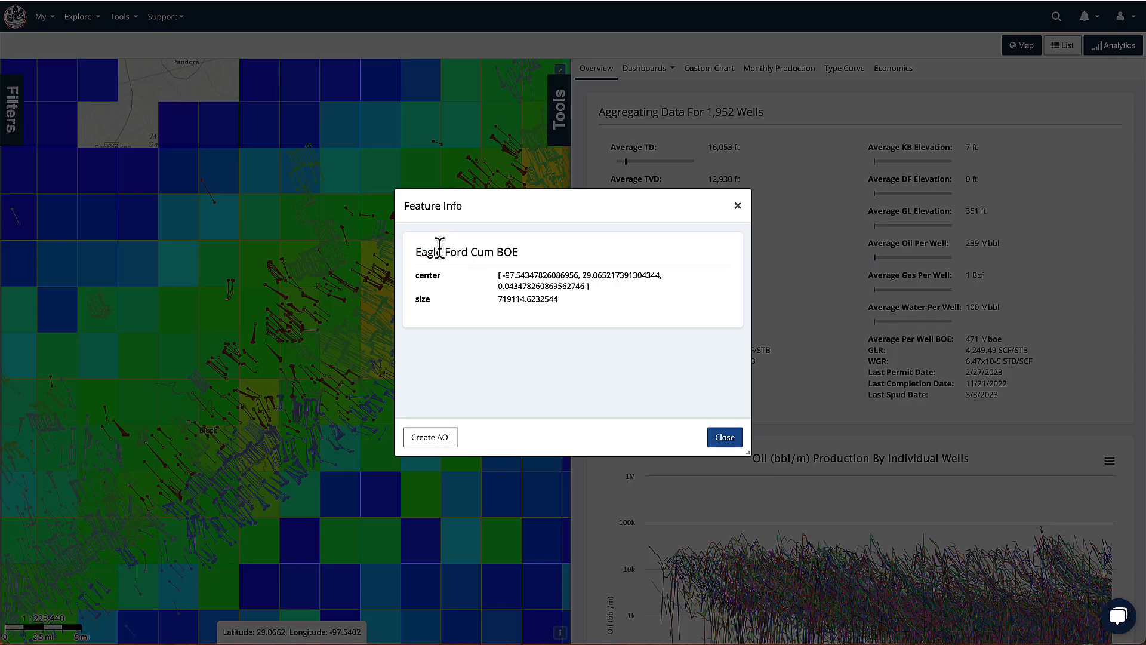
drag(417, 248, 600, 304)
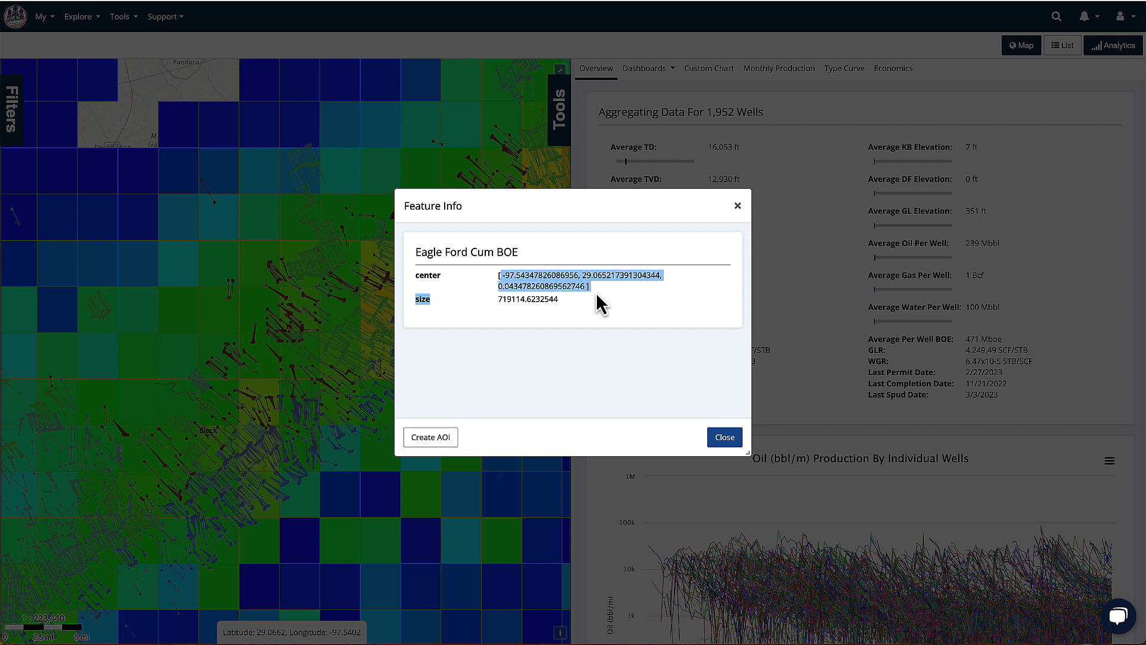
click(531, 299)
drag(525, 298, 499, 300)
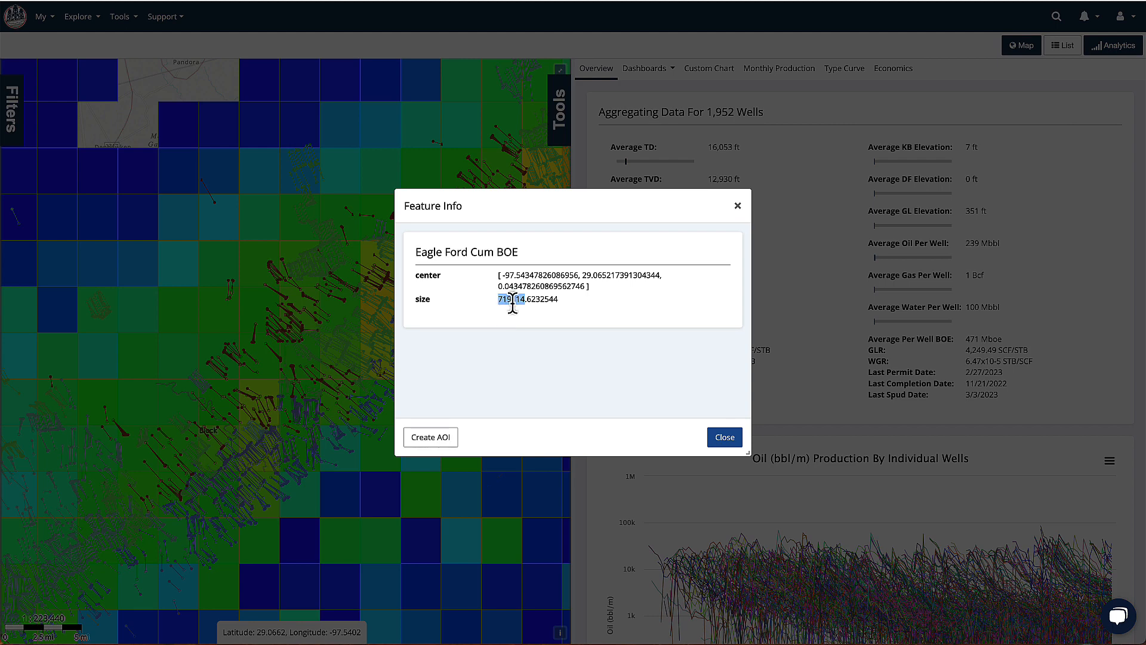
drag(512, 302, 500, 303)
click(725, 438)
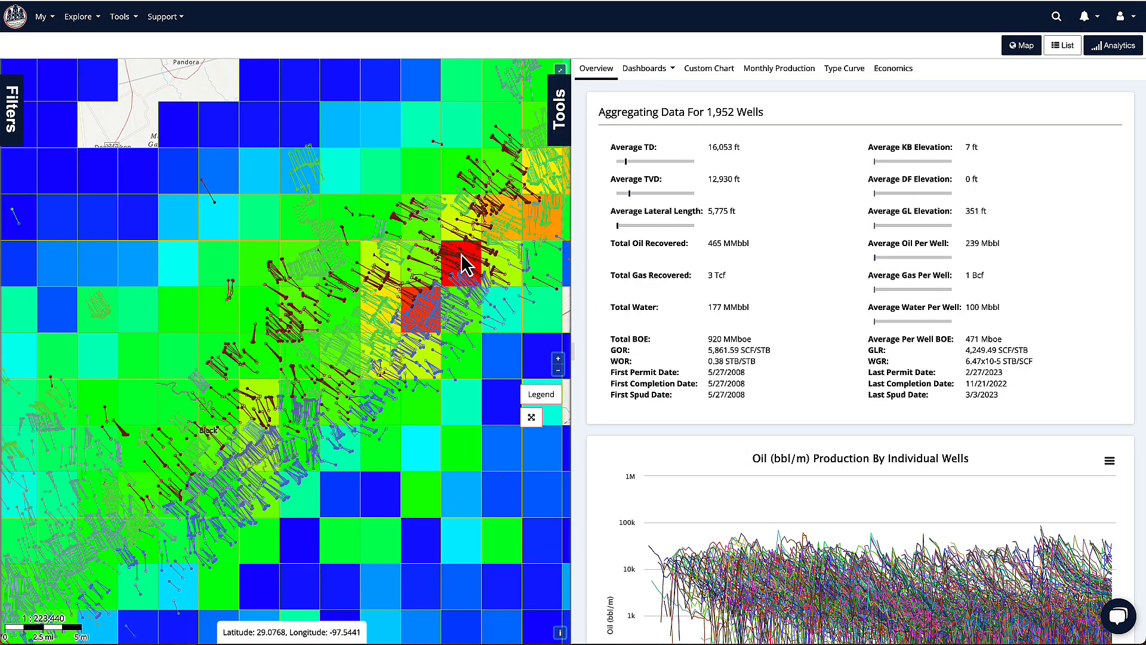
- Create an AOI from the upper red Eagle Ford Cum BOE grid cell and show the whole cell on the map
click(466, 272)
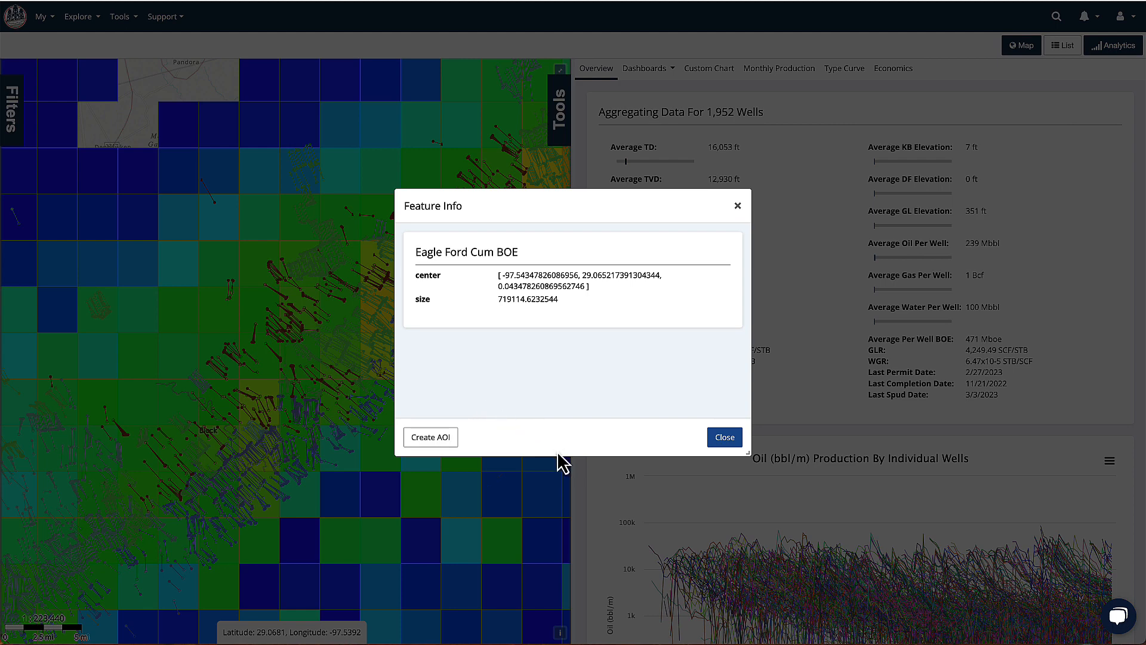
click(431, 439)
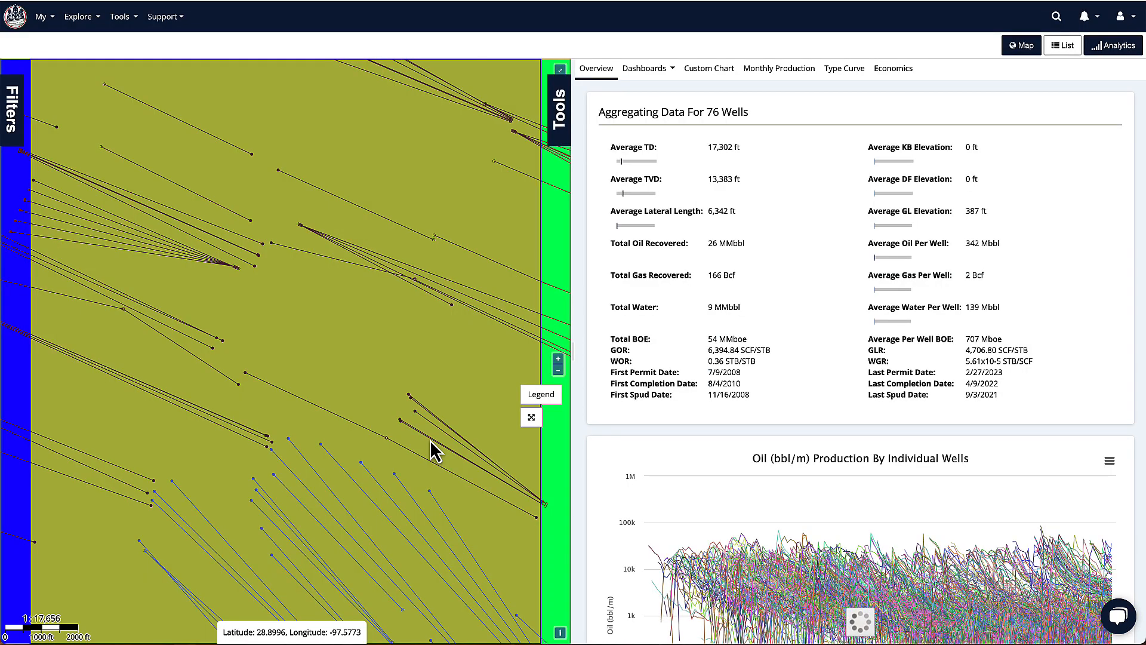
click(558, 370)
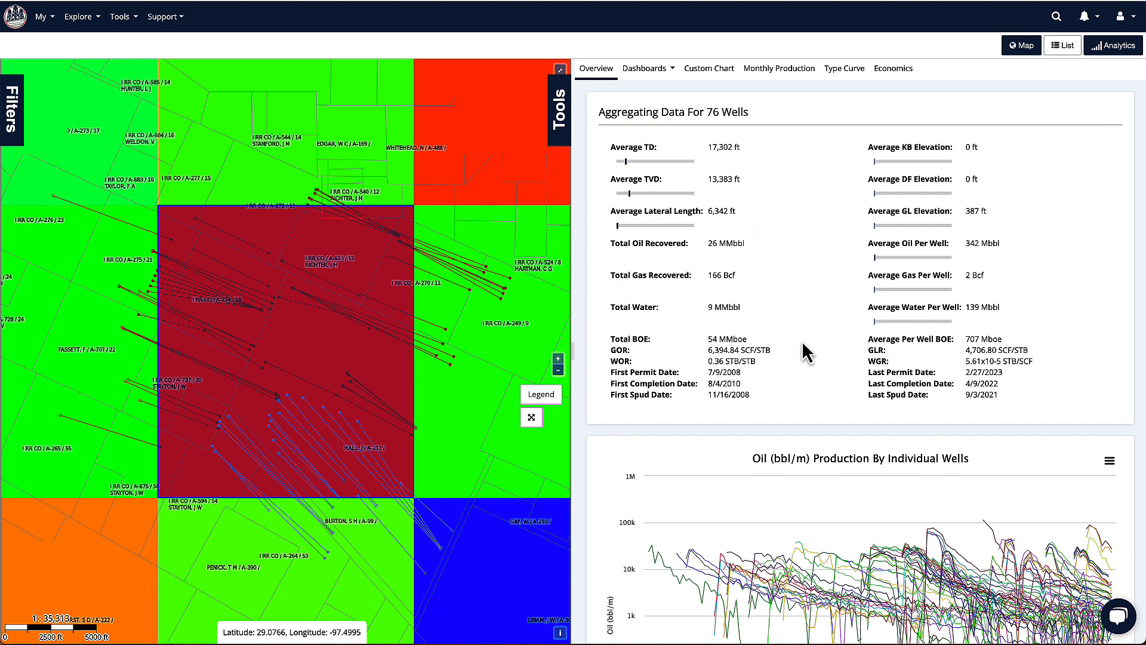
- Examine the AOI's aggregated well data and oil production chart, and dismiss the grid cell's feature info
scroll(803, 347, down, 3)
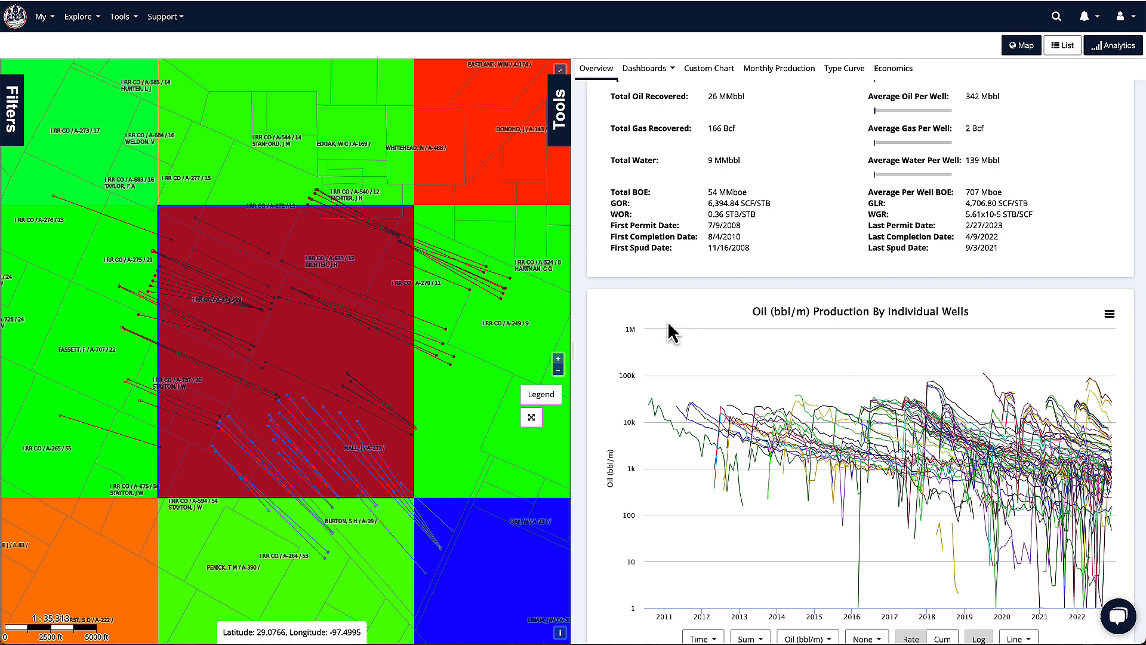
scroll(668, 322, up, 1)
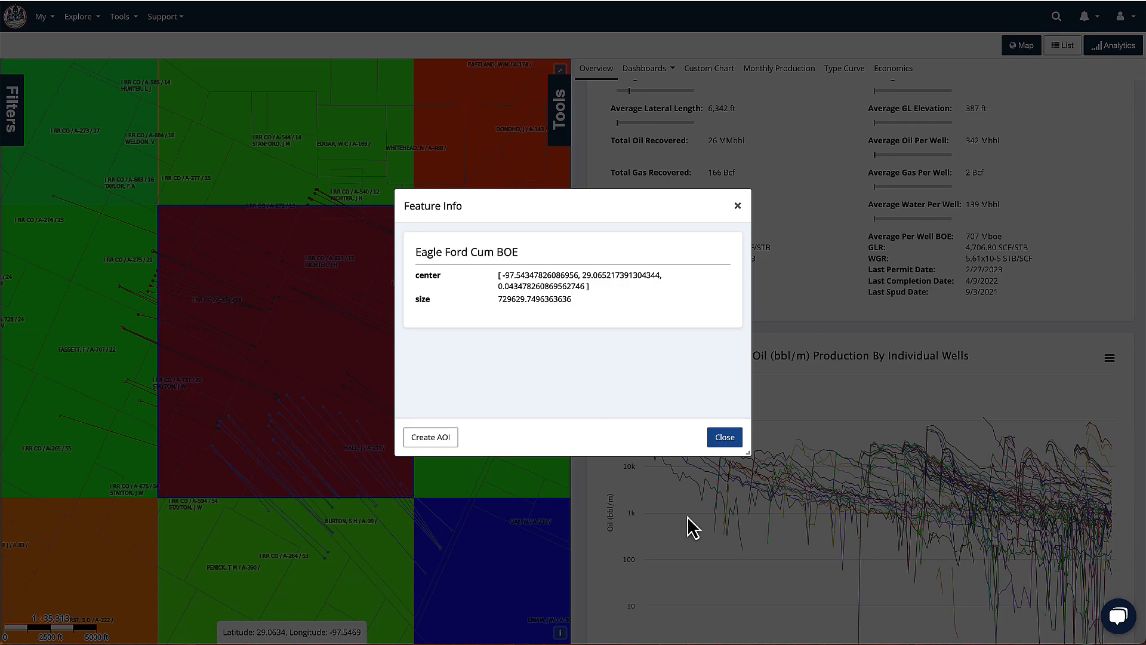
click(731, 447)
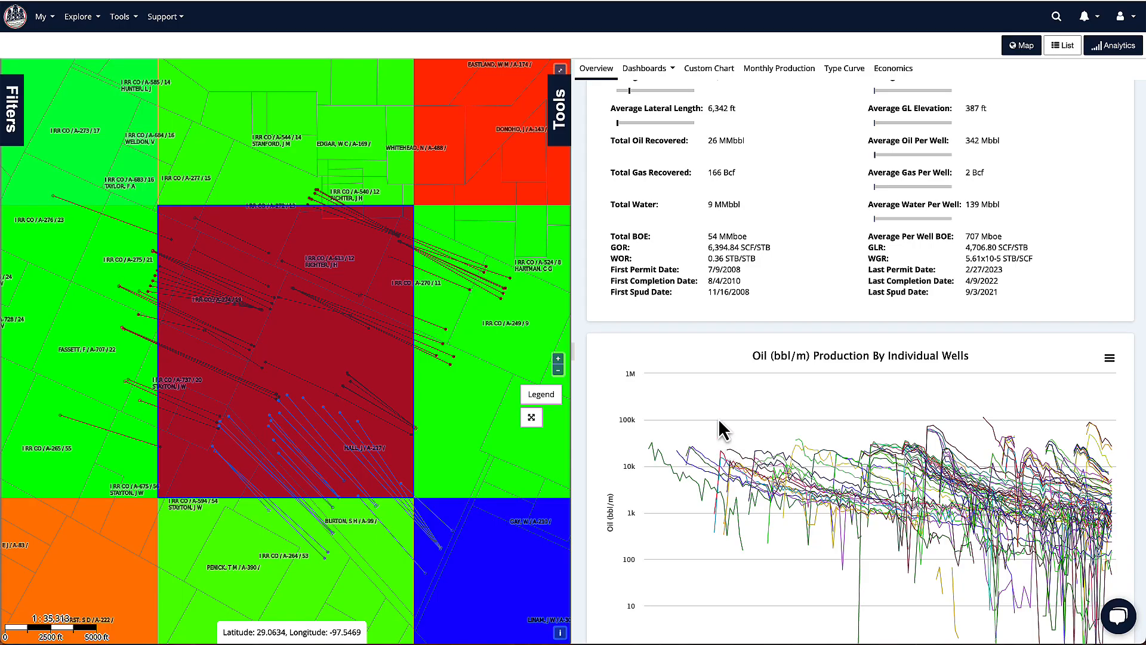
- Turn off Interactive for the Eagle Ford Cum BOE layer and reload the layer
click(556, 113)
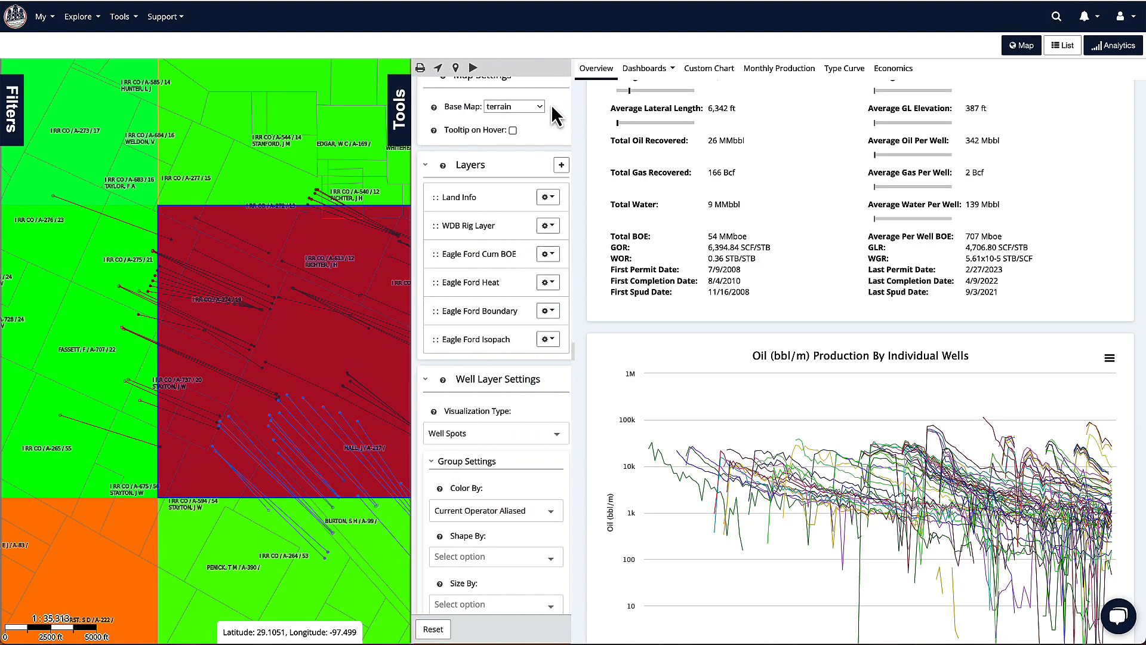
click(539, 254)
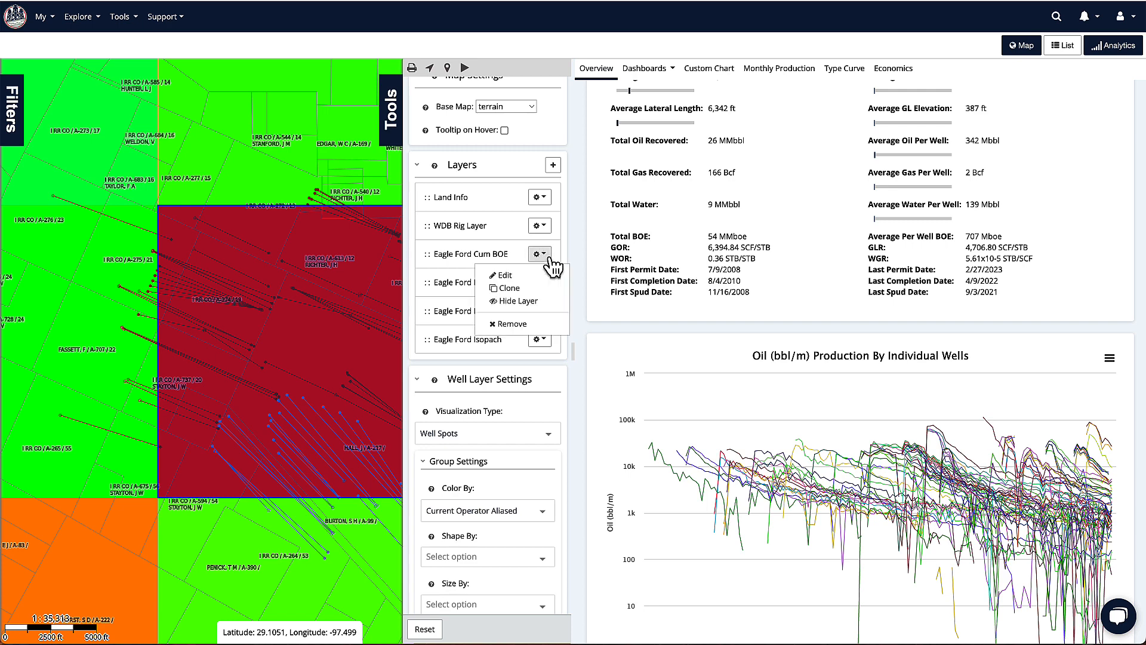
click(514, 275)
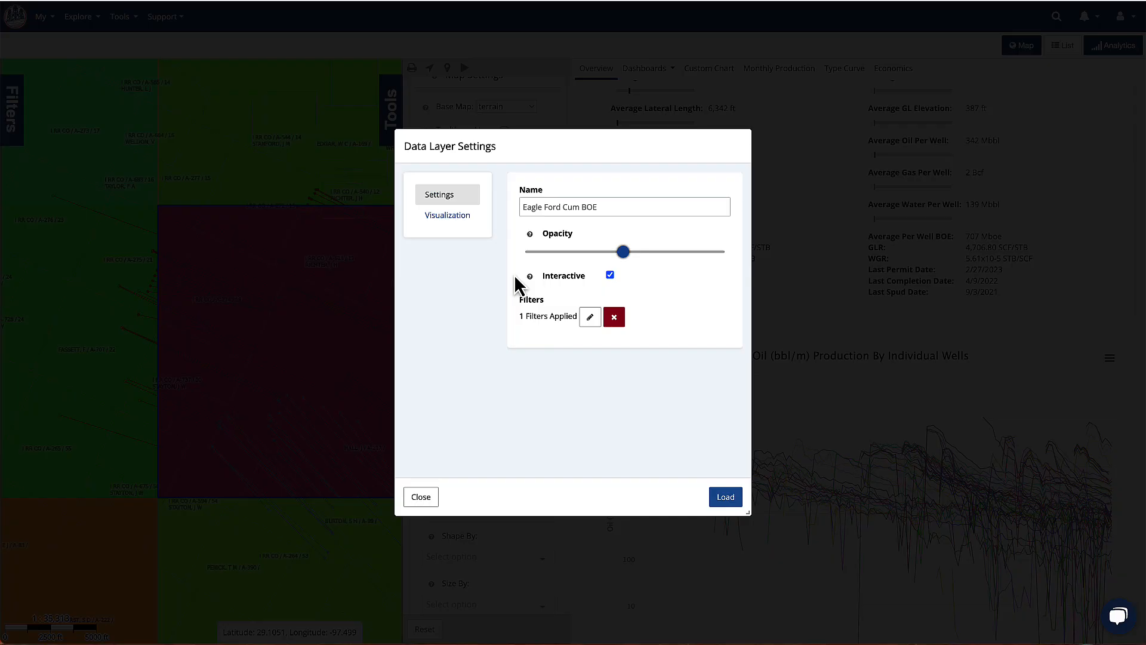
click(609, 274)
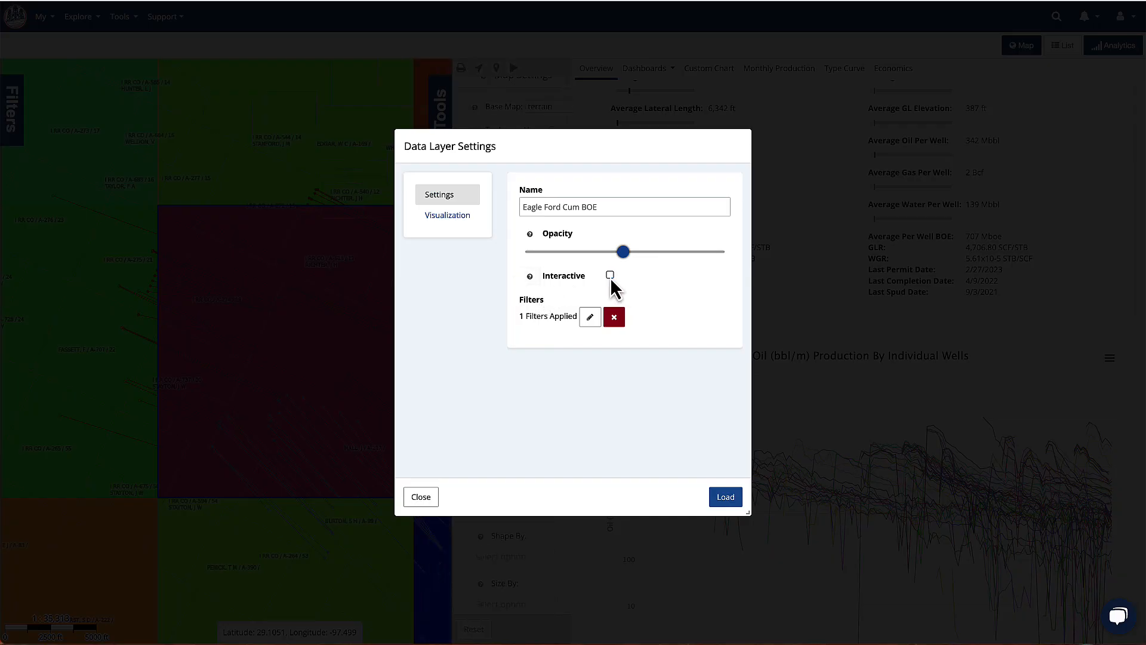
click(726, 501)
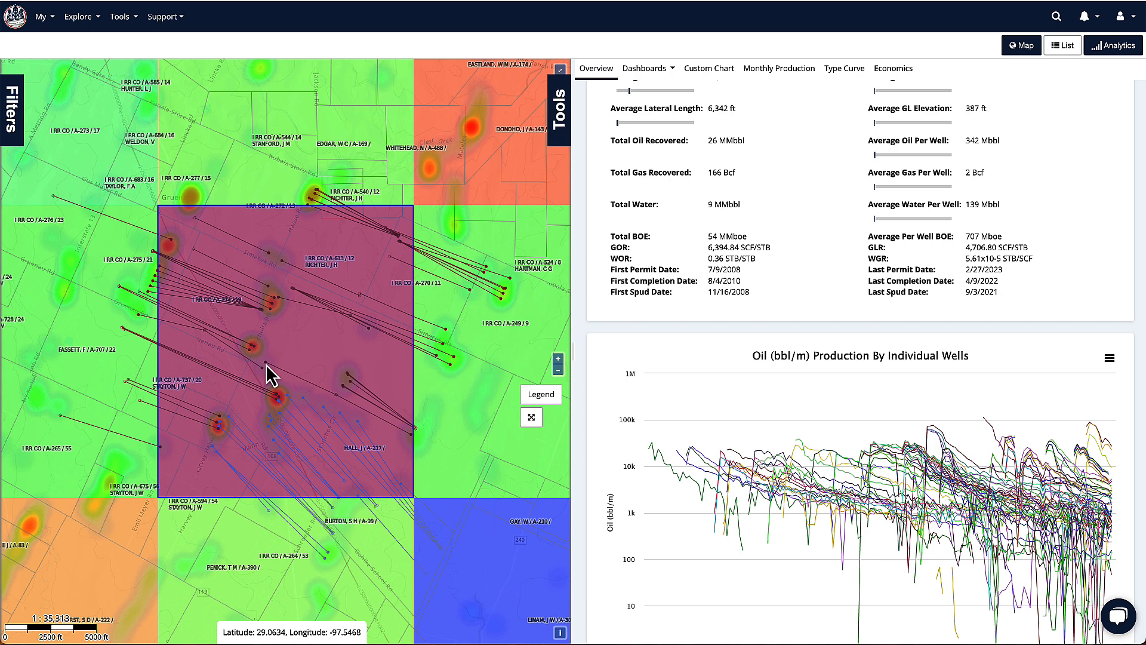
- Open the well details of STRAUBE UNIT A 2 from the map and examine its general information
click(139, 315)
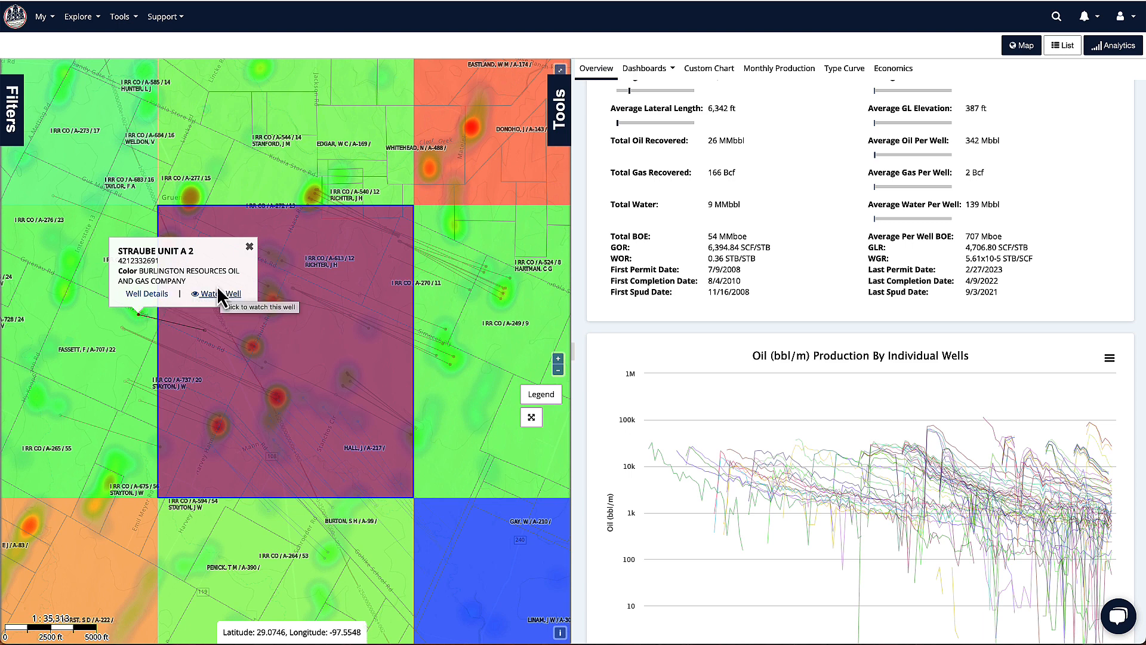
click(145, 295)
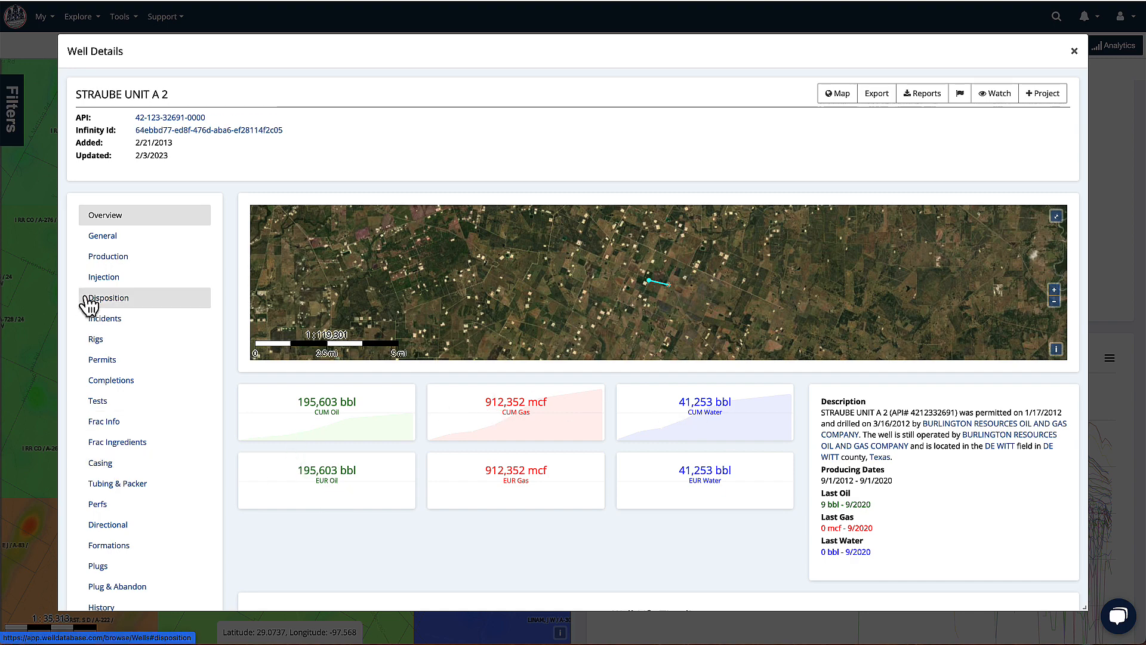
click(117, 244)
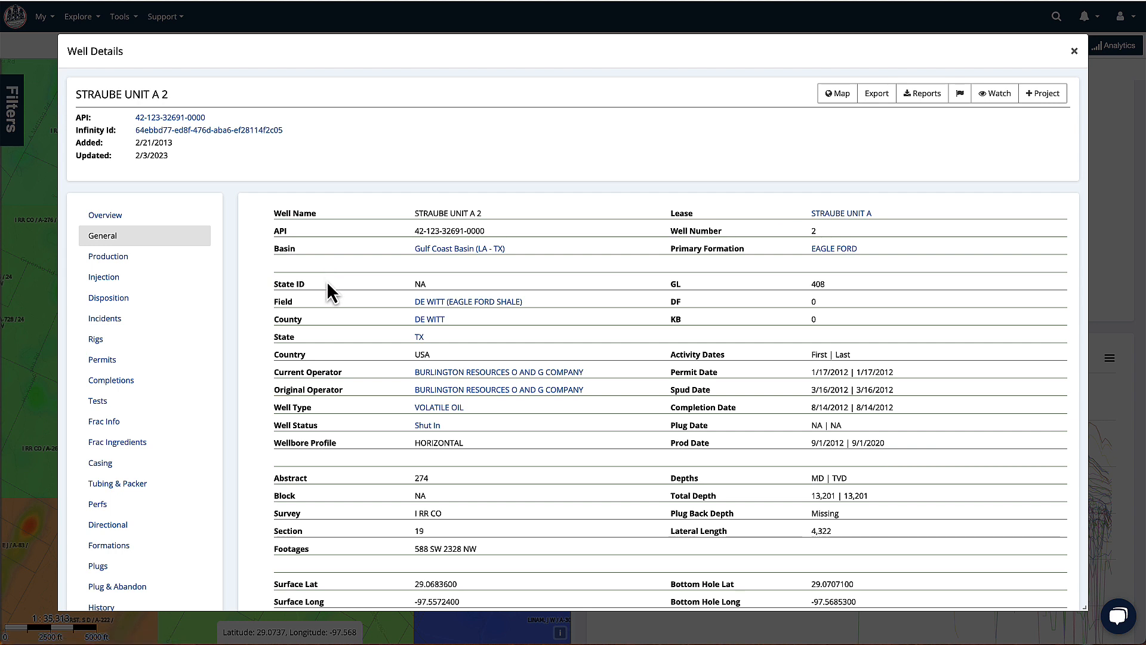
scroll(327, 281, down, 1)
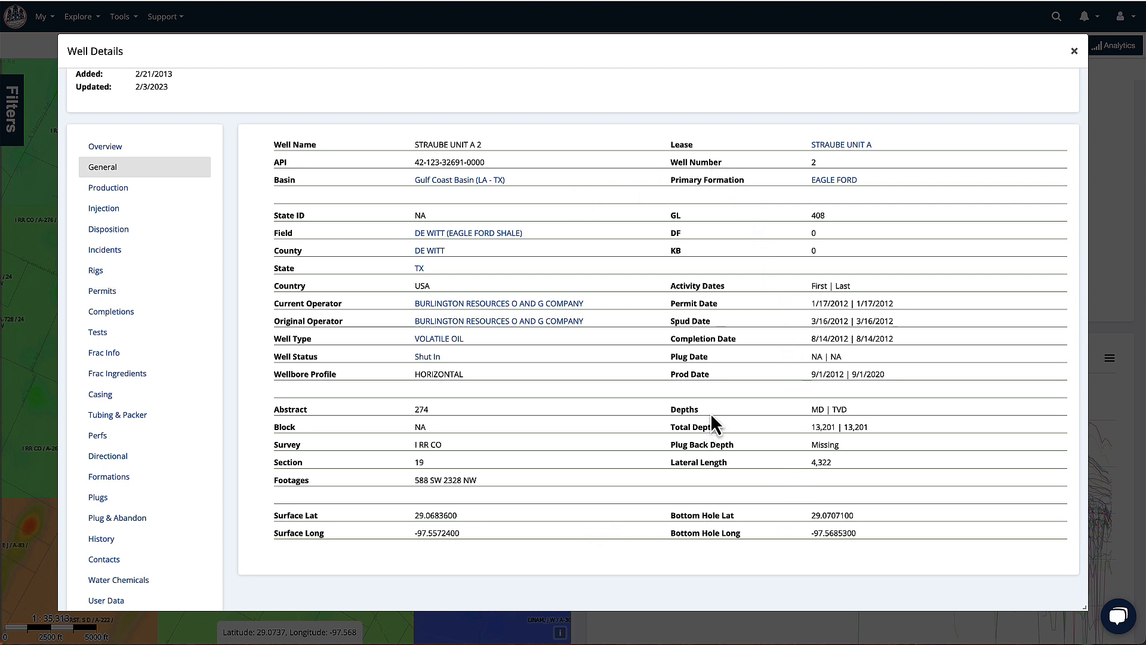
- Show the well's production chart with the monthly gas and monthly water series removed, leaving only monthly oil
click(153, 193)
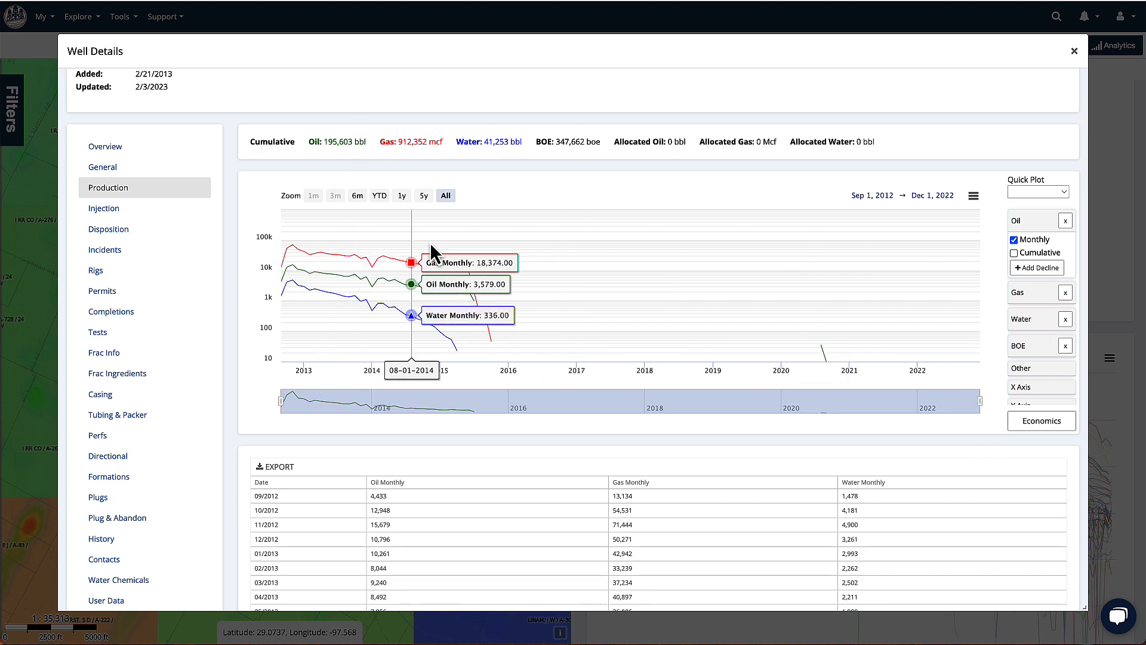
click(1026, 293)
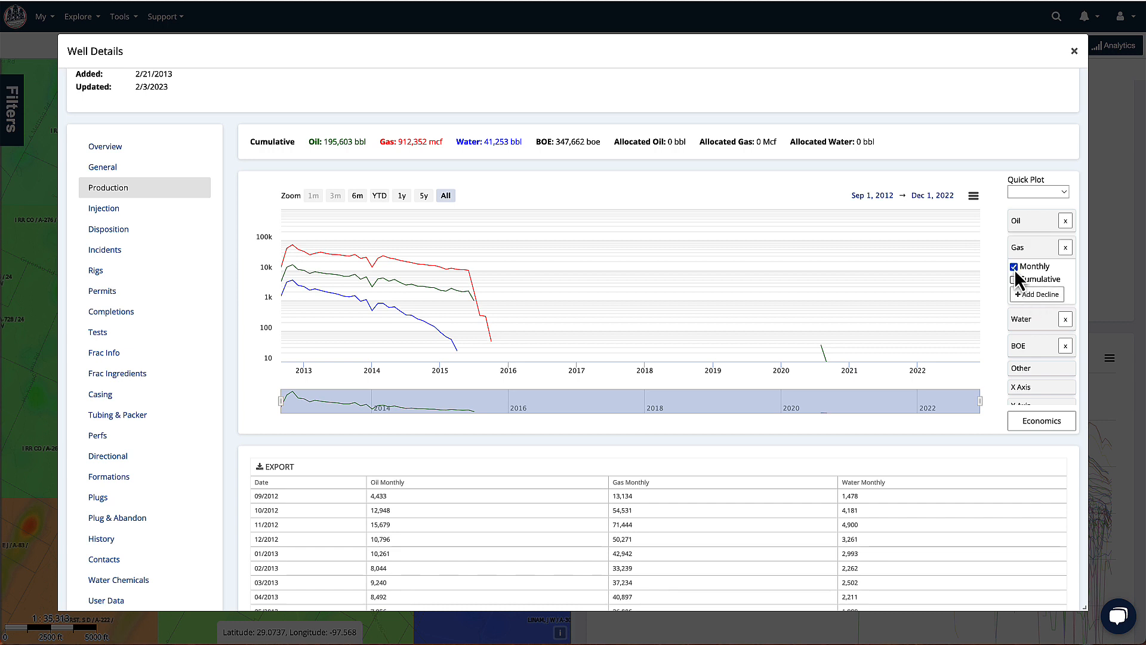
click(1014, 267)
click(1027, 316)
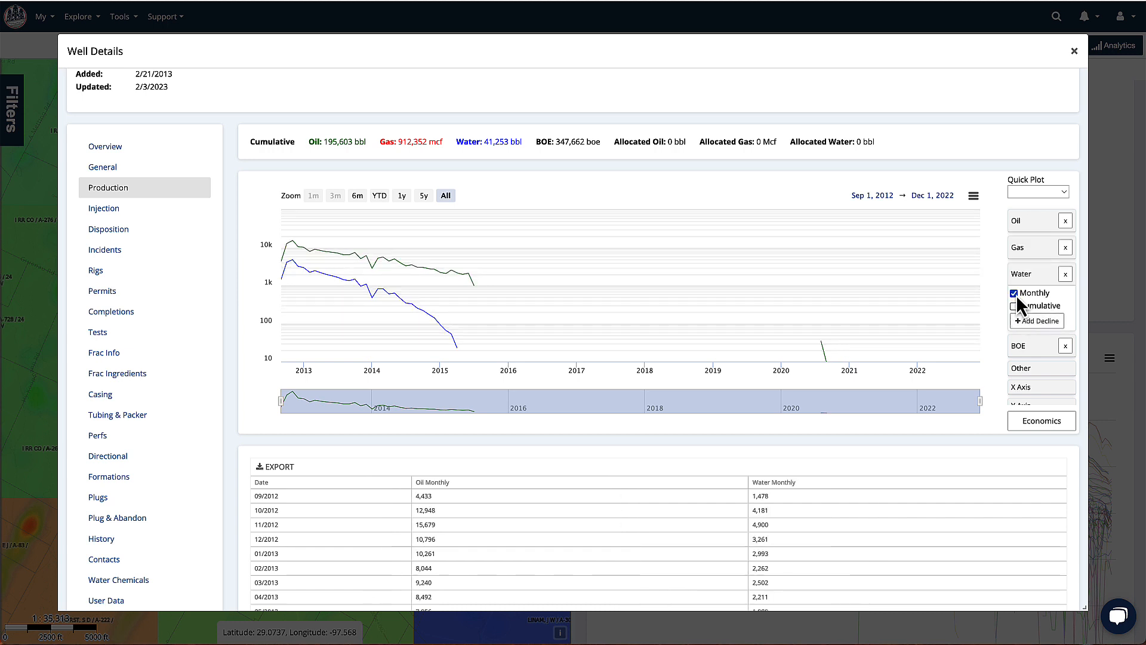
click(1017, 295)
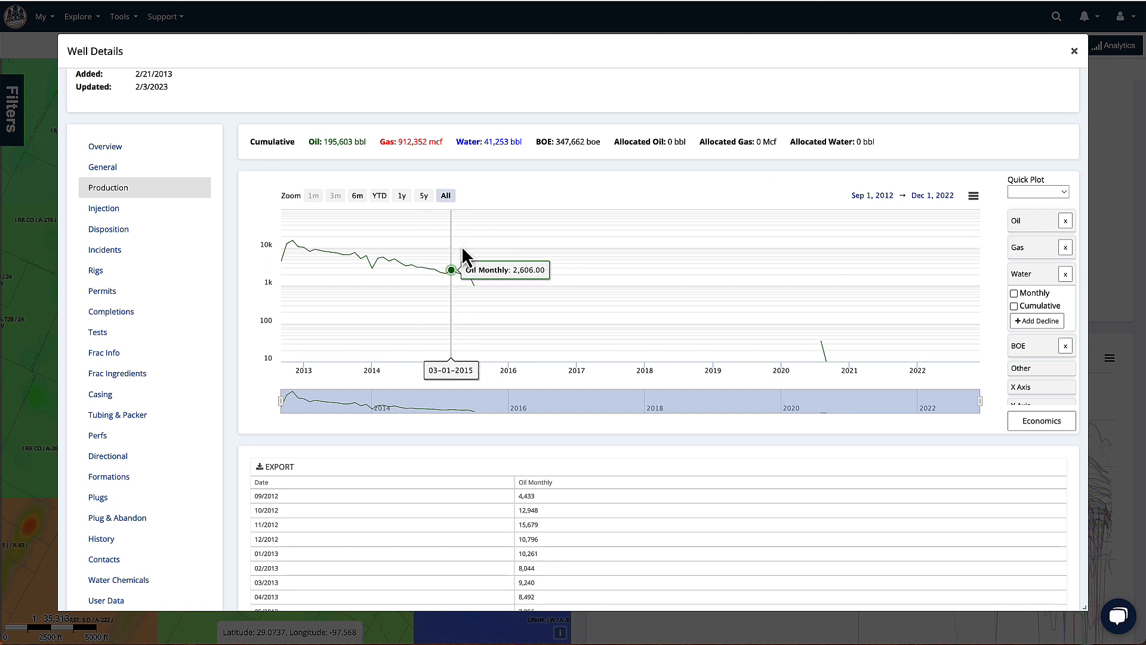
- Generate a Best Fit decline on the monthly oil with a fit period of 11/01/2012 to 04/27/2015 and 30 total forecast years
drag(463, 247, 259, 234)
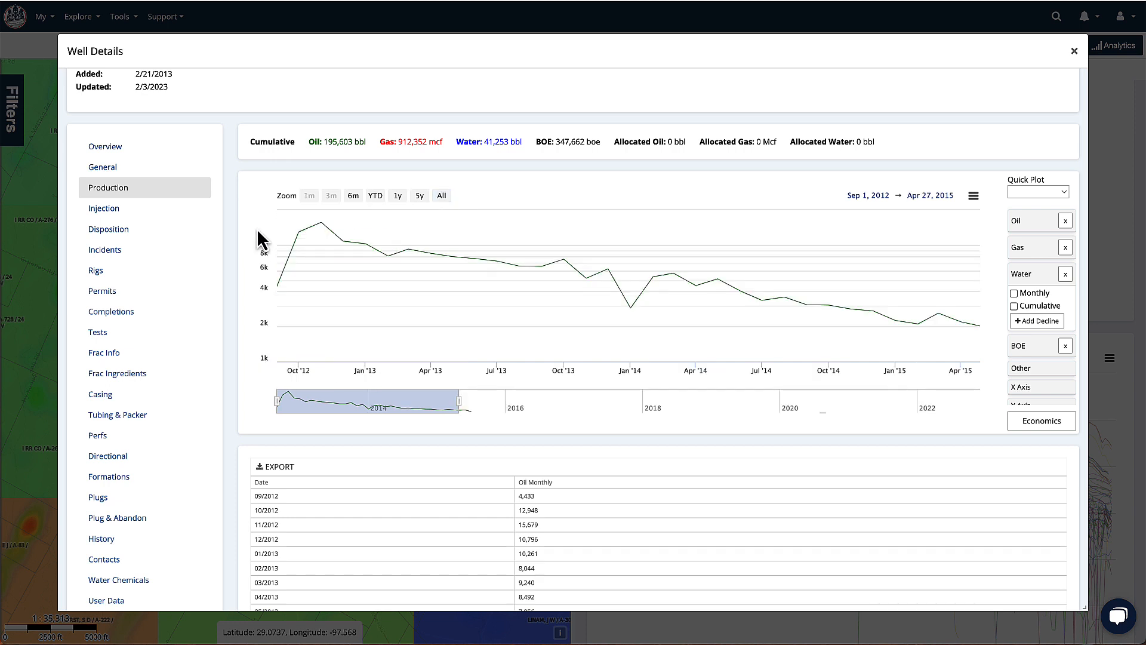
click(1045, 226)
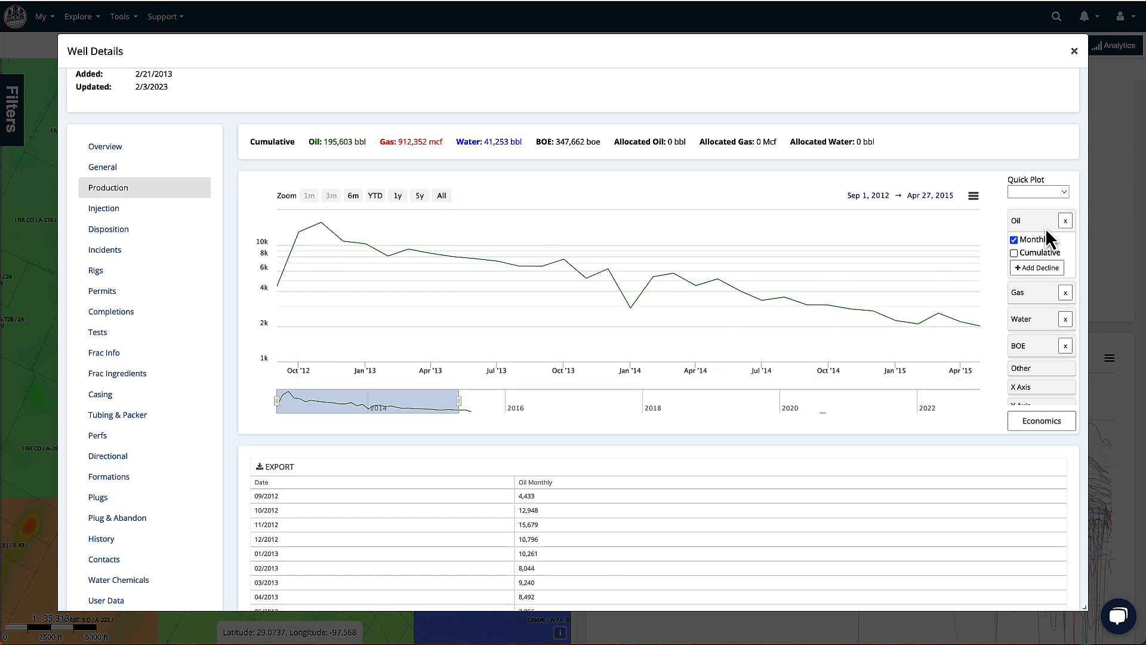
click(1042, 268)
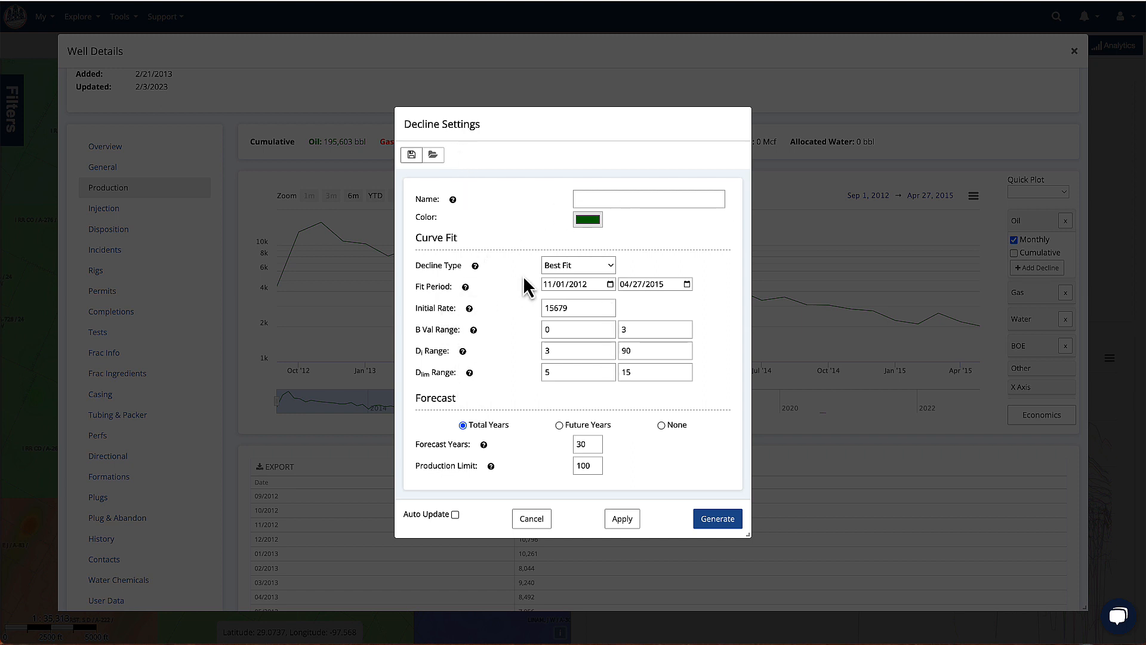
click(611, 266)
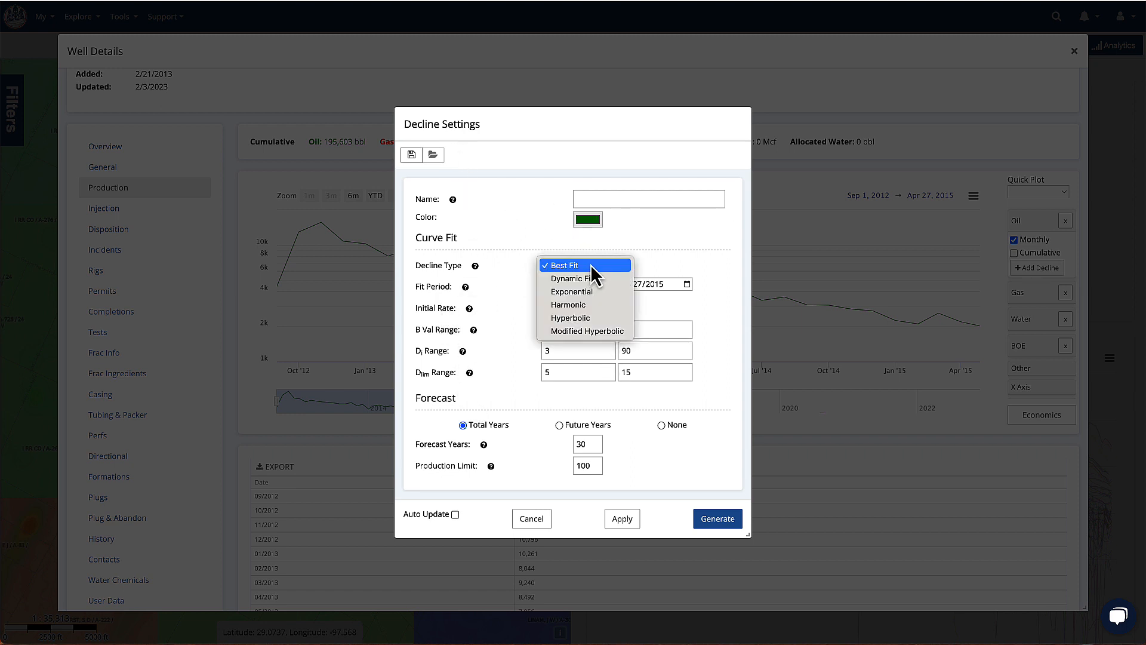
click(601, 263)
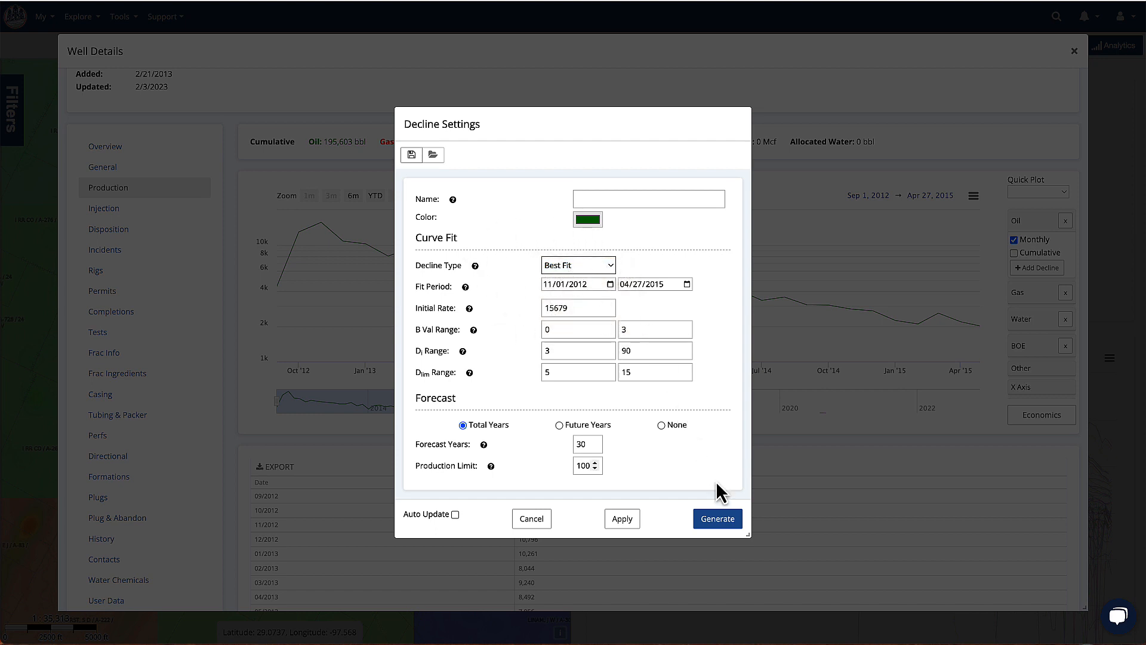
click(713, 521)
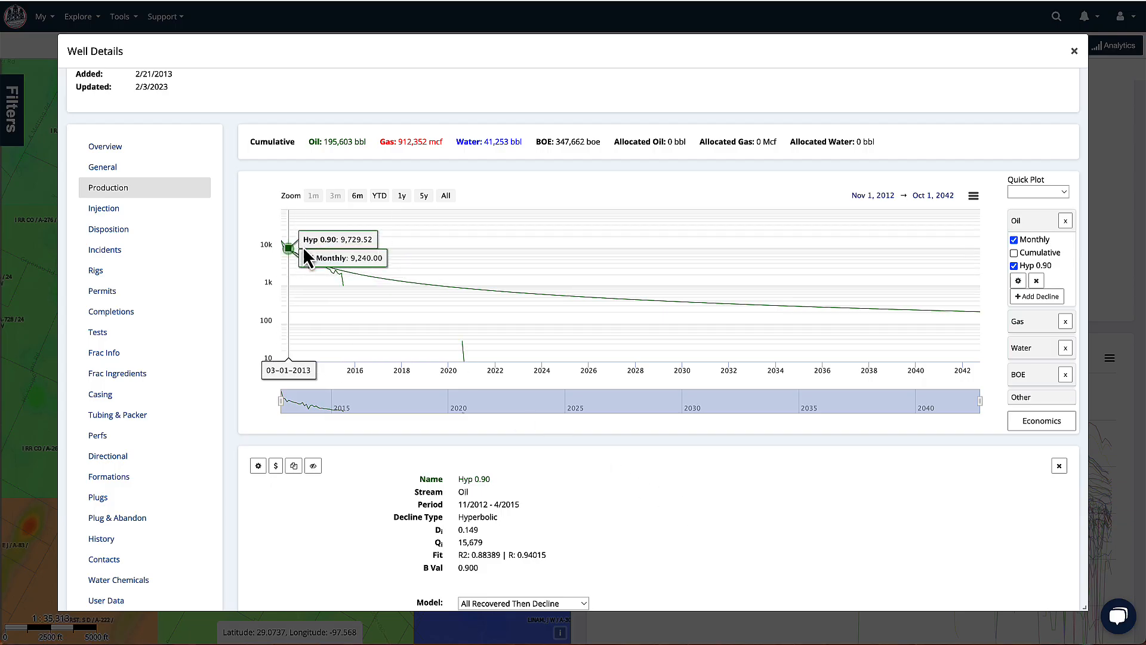
- Examine the hyperbolic decline curve on the chart, its fit parameters and its EUR, recovered and remaining volumes
mouse_move(353, 270)
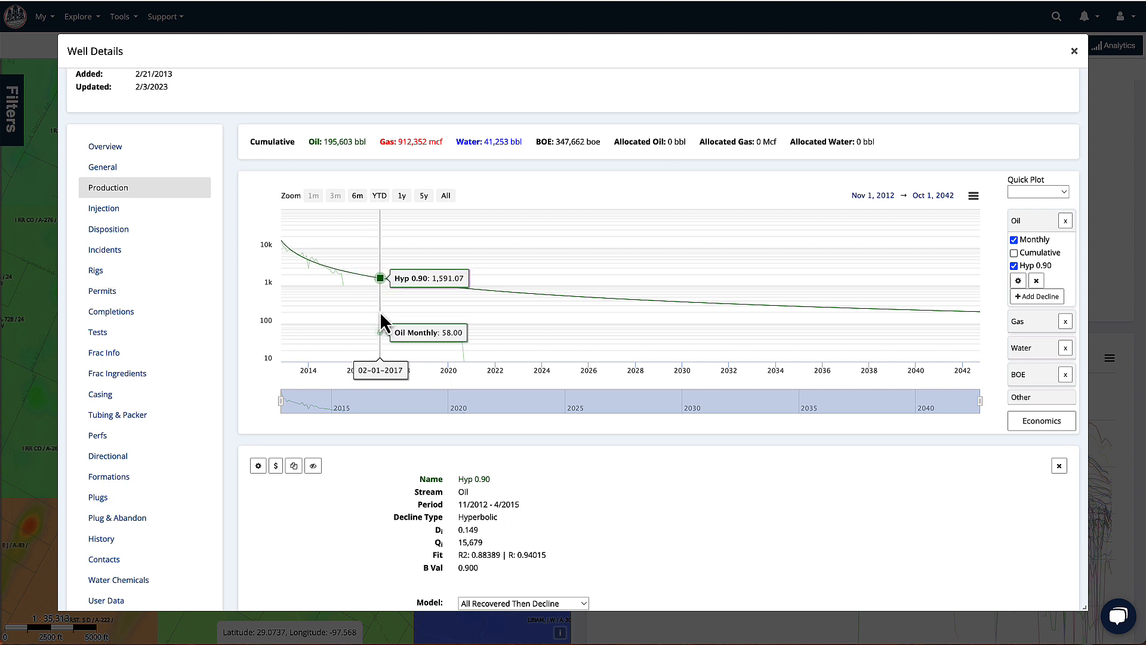
scroll(483, 478, down, 1)
scroll(482, 478, down, 1)
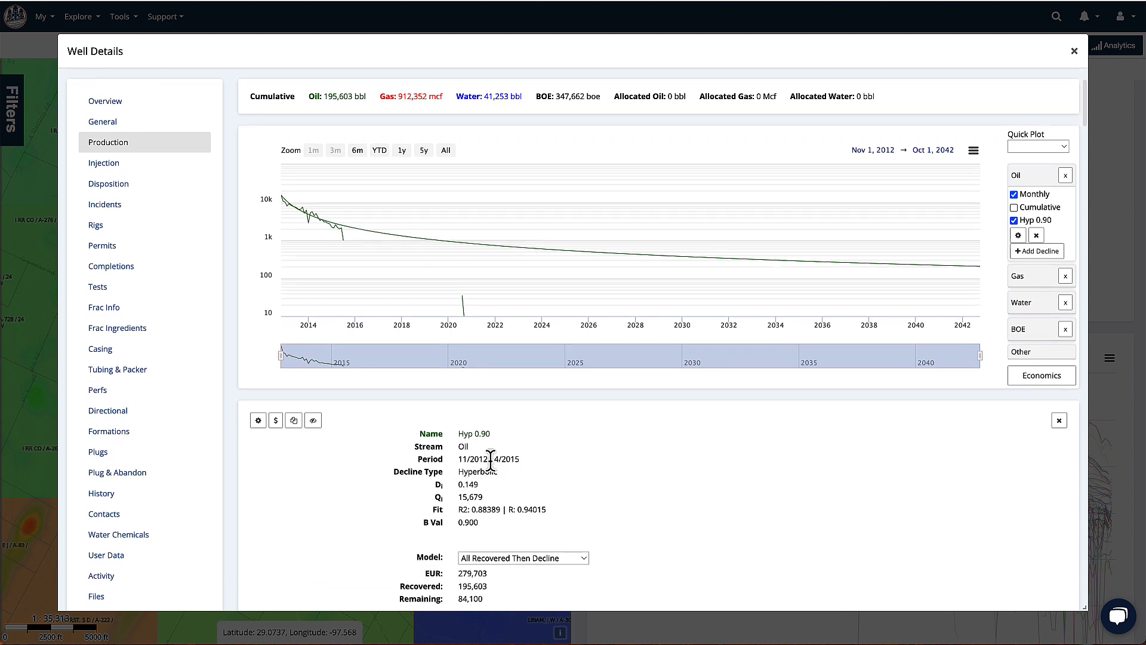
scroll(506, 485, down, 1)
mouse_move(354, 207)
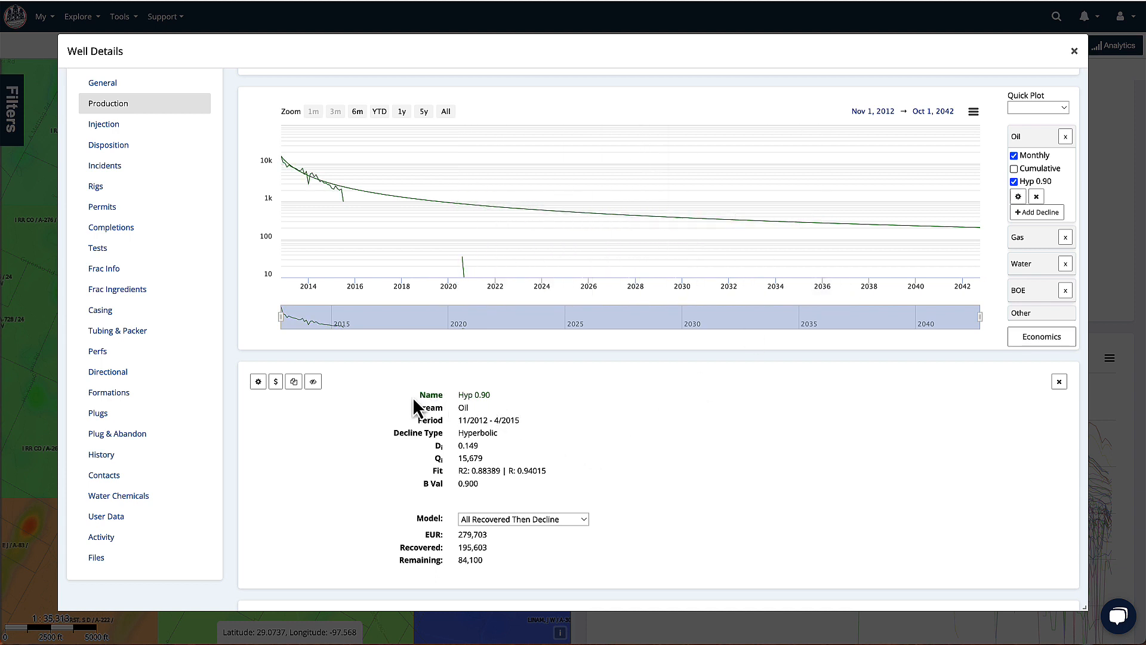
drag(417, 392, 431, 394)
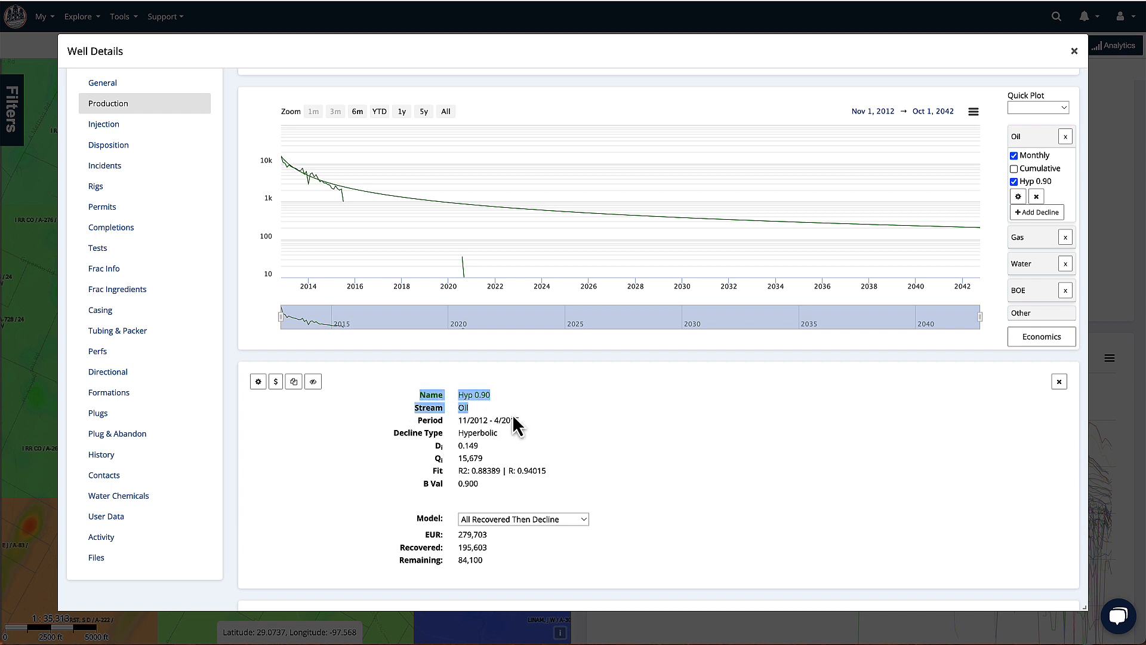
drag(513, 420, 551, 449)
click(551, 449)
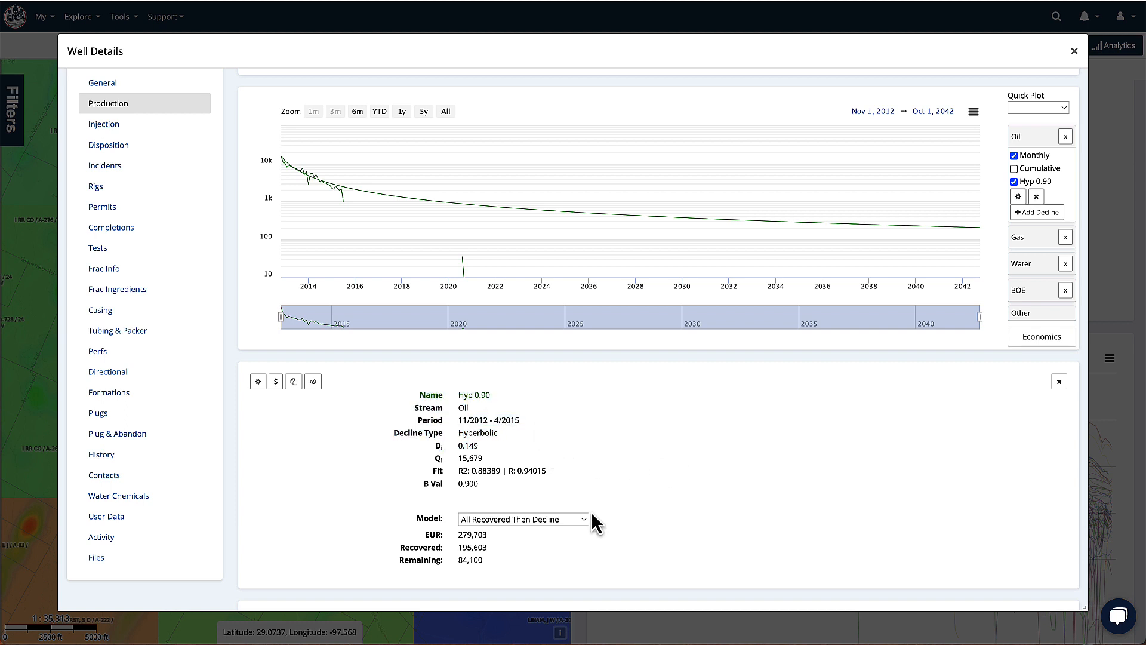
drag(500, 535, 459, 535)
click(464, 545)
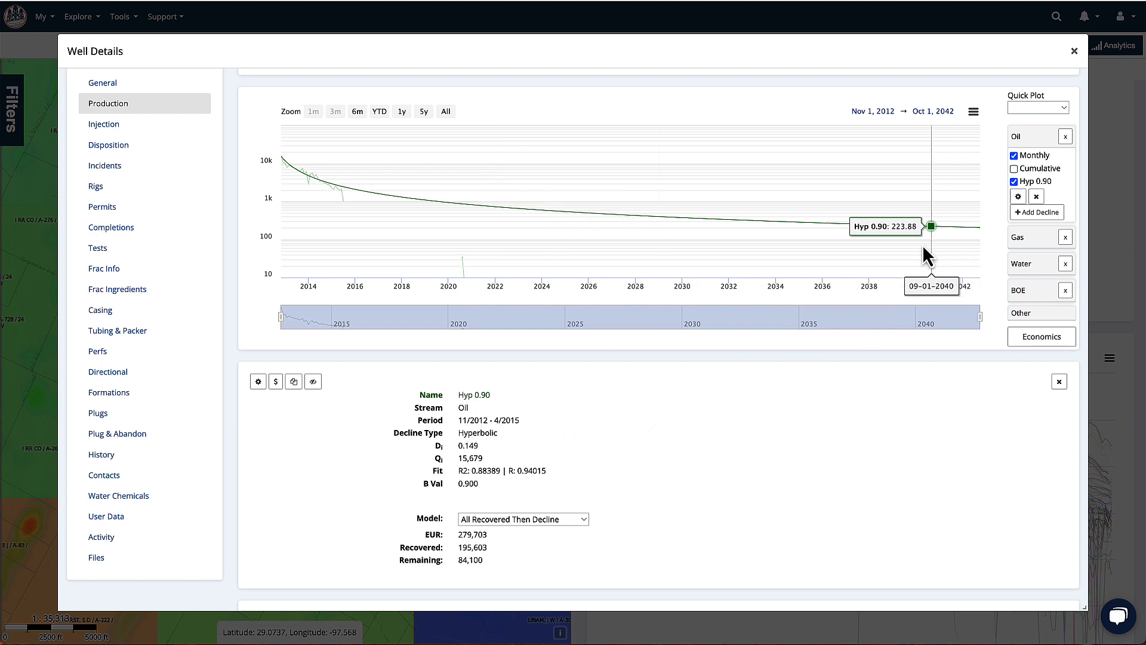
- Clone the hyperbolic decline as Modified Hyperbolic with an effective Dlim of 15, generate it and check its EUR
click(294, 382)
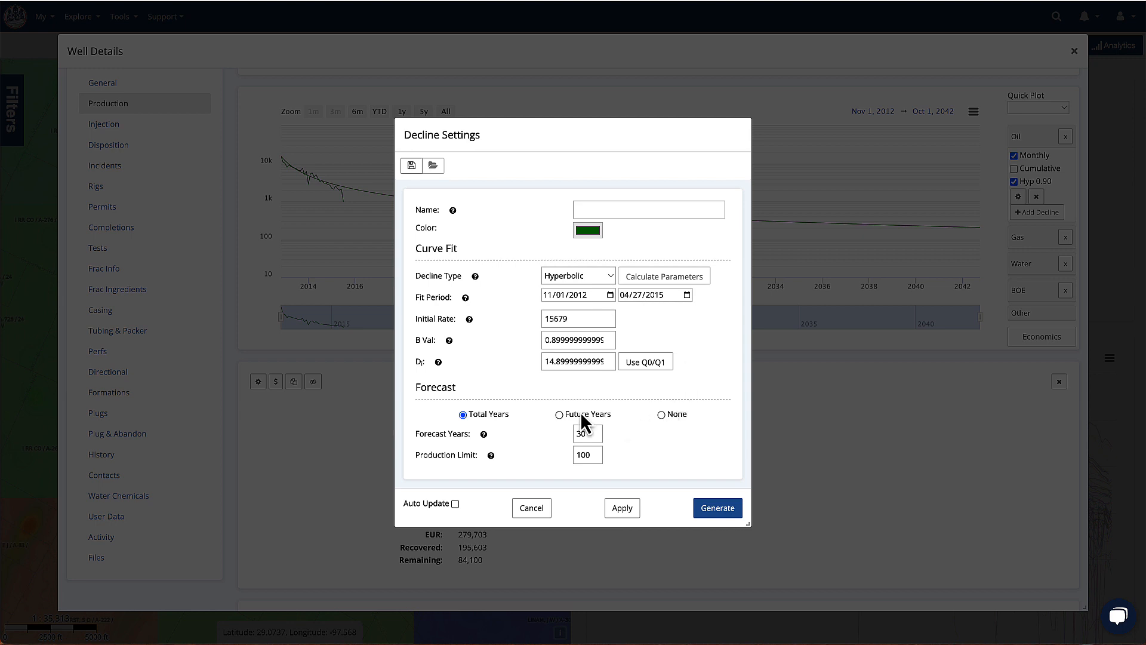
click(607, 275)
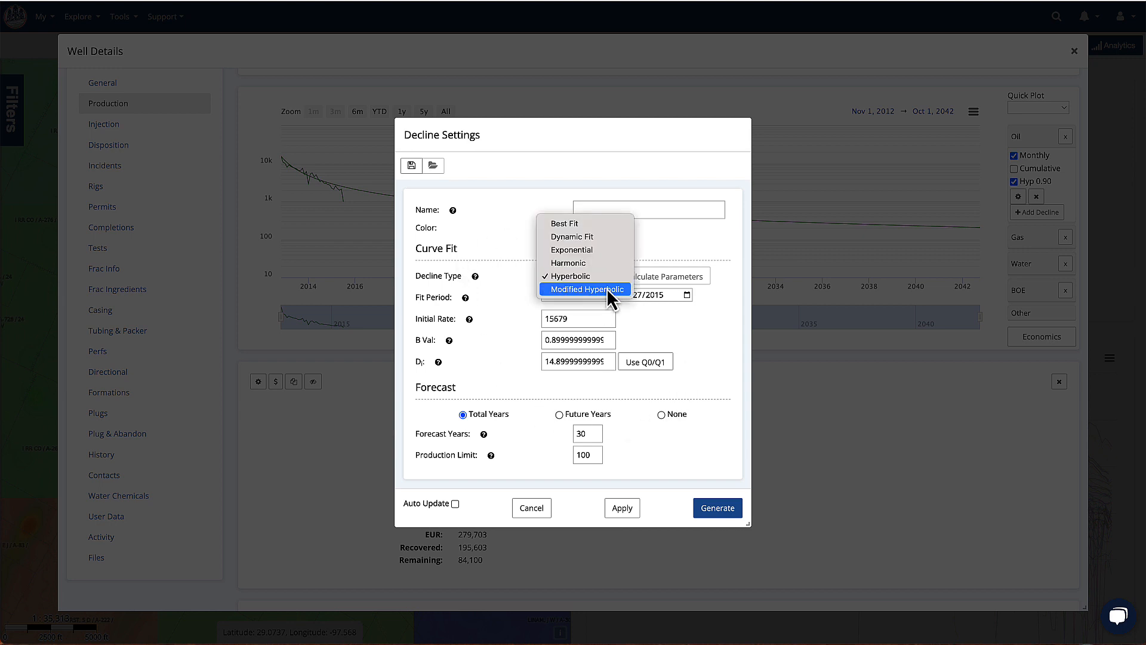
click(607, 289)
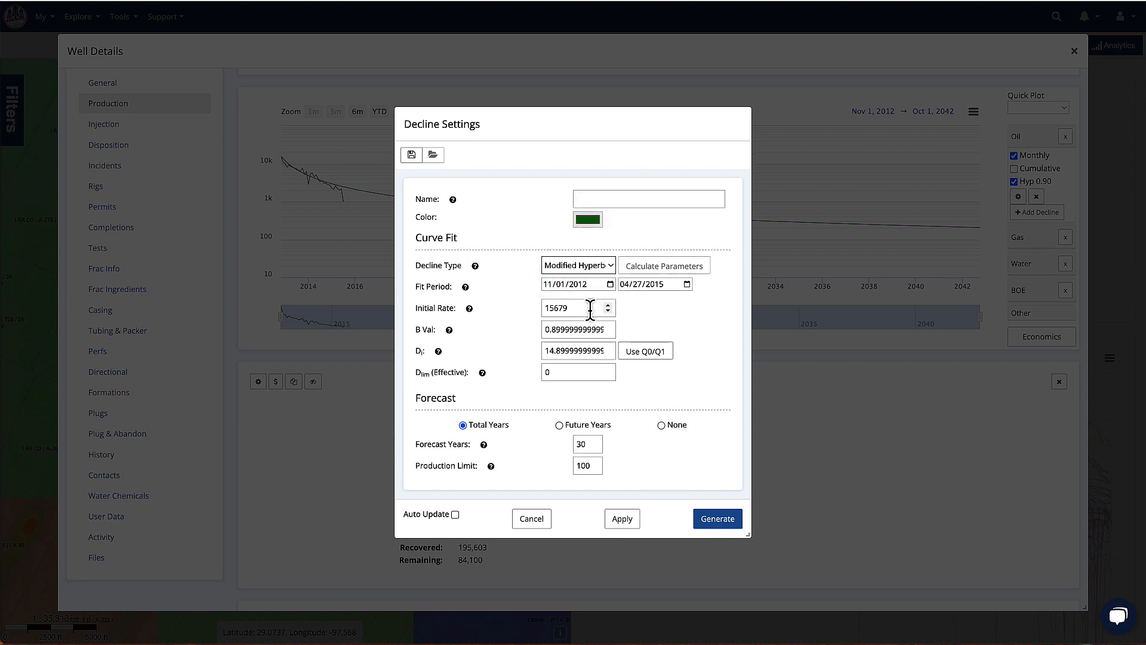
double_click(548, 372)
text(15)
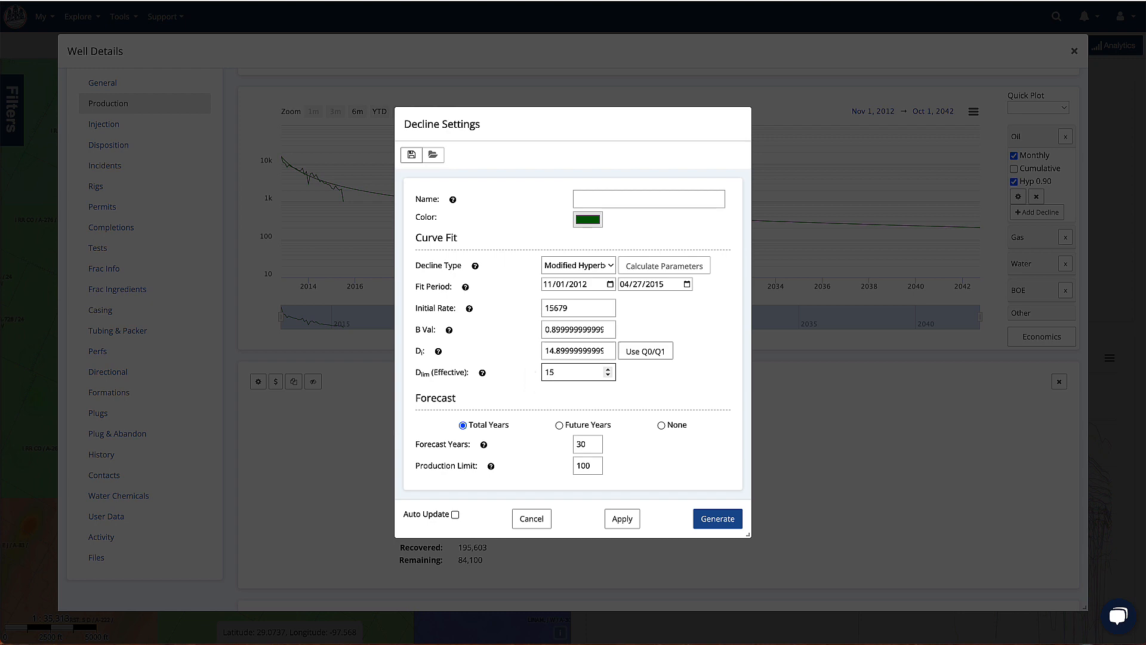
click(717, 520)
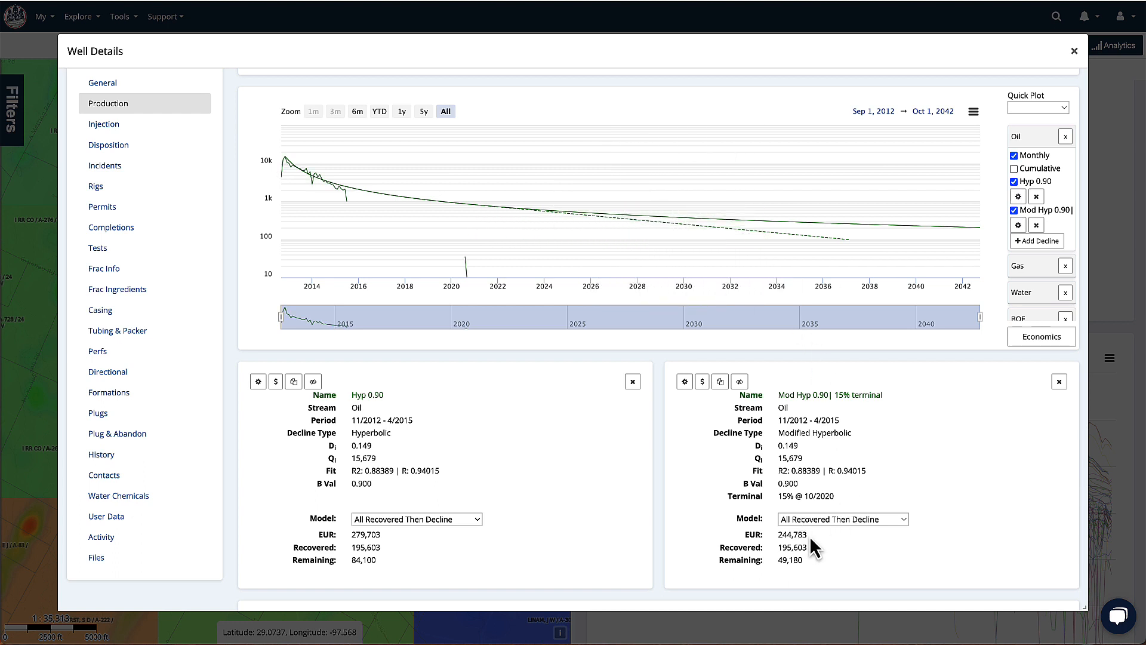
drag(813, 535, 782, 536)
click(779, 535)
- Clone the 15% terminal decline with its effective Dlim set to 10 and generate it
click(721, 382)
click(562, 373)
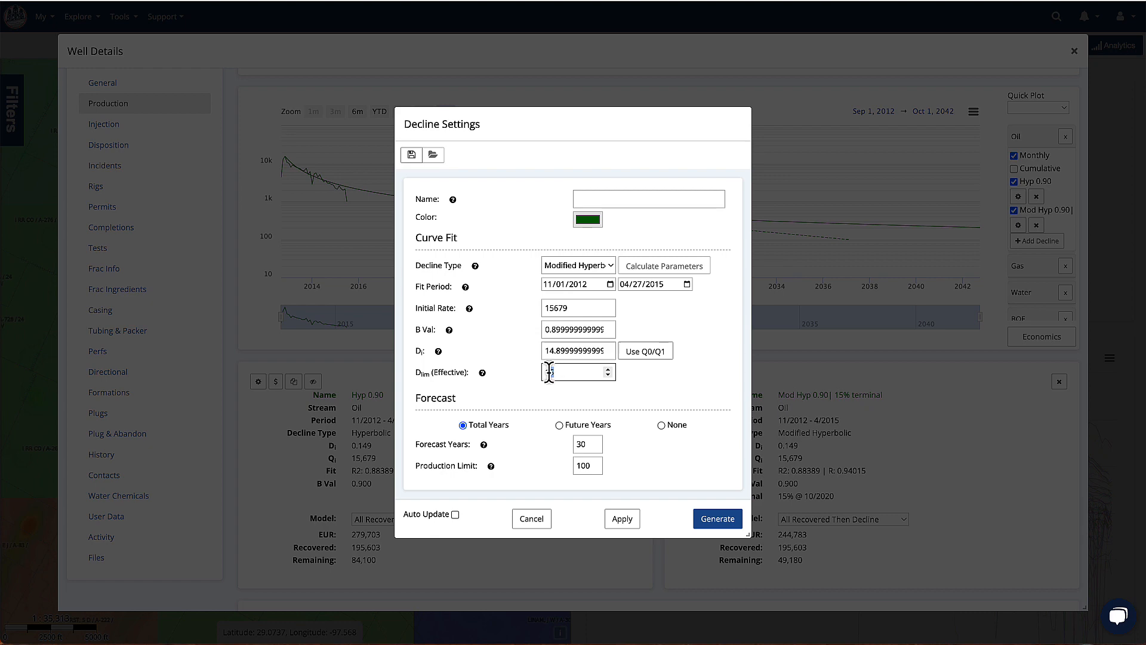
click(705, 519)
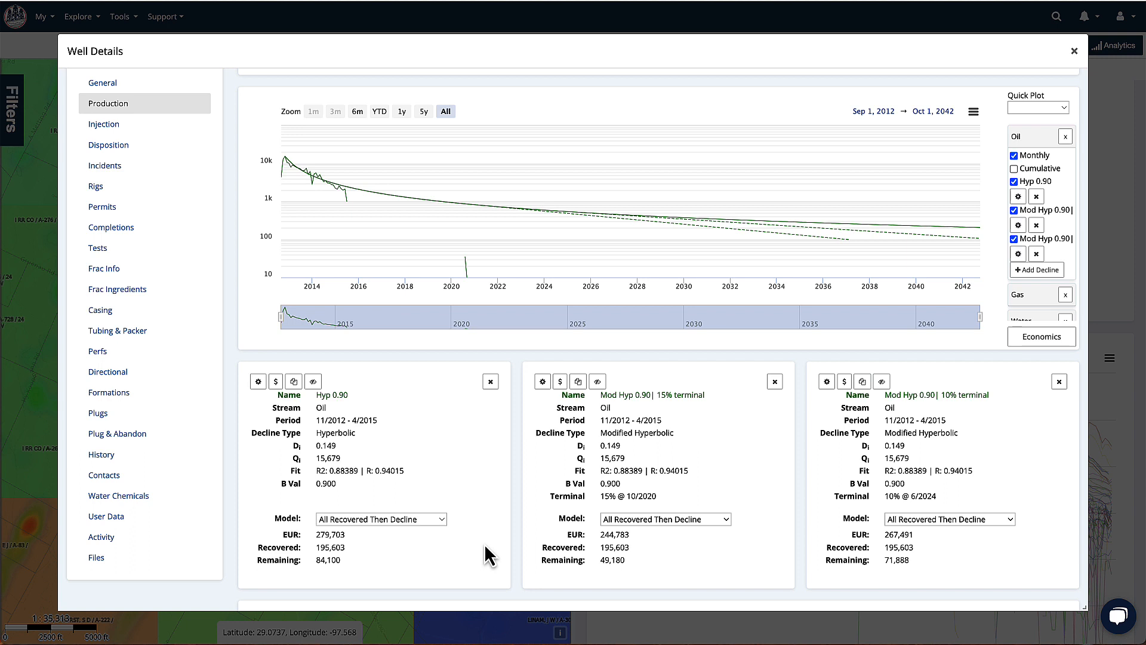
- Review the table of monthly oil and forecast volumes for the three decline curves beneath the production chart
scroll(485, 547, down, 5)
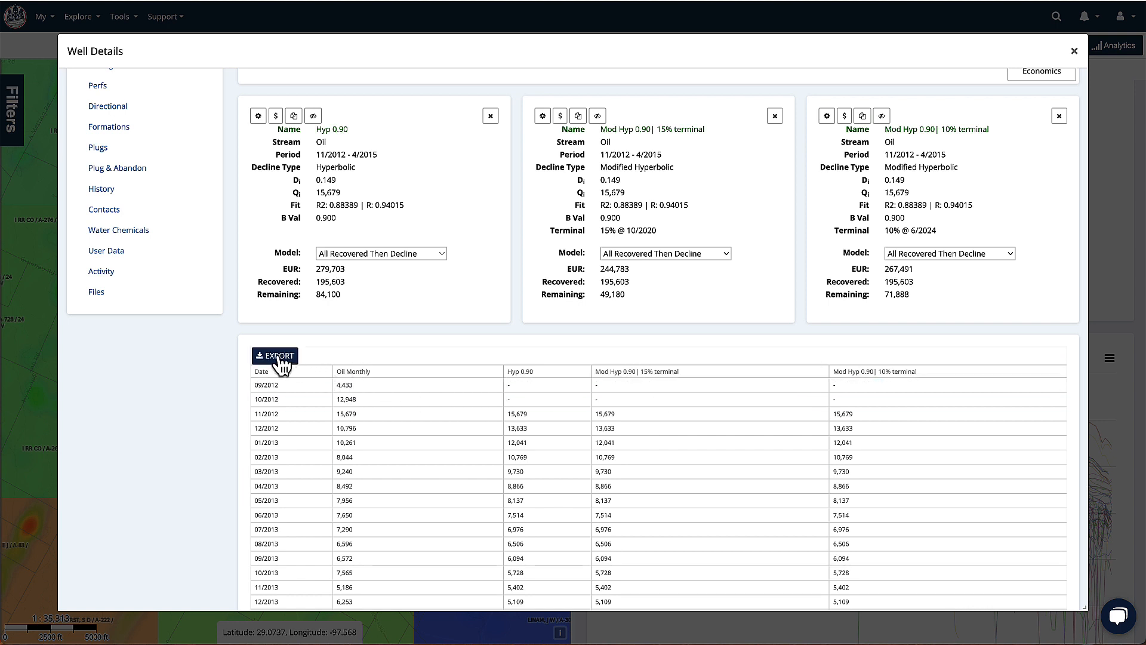
scroll(694, 405, up, 7)
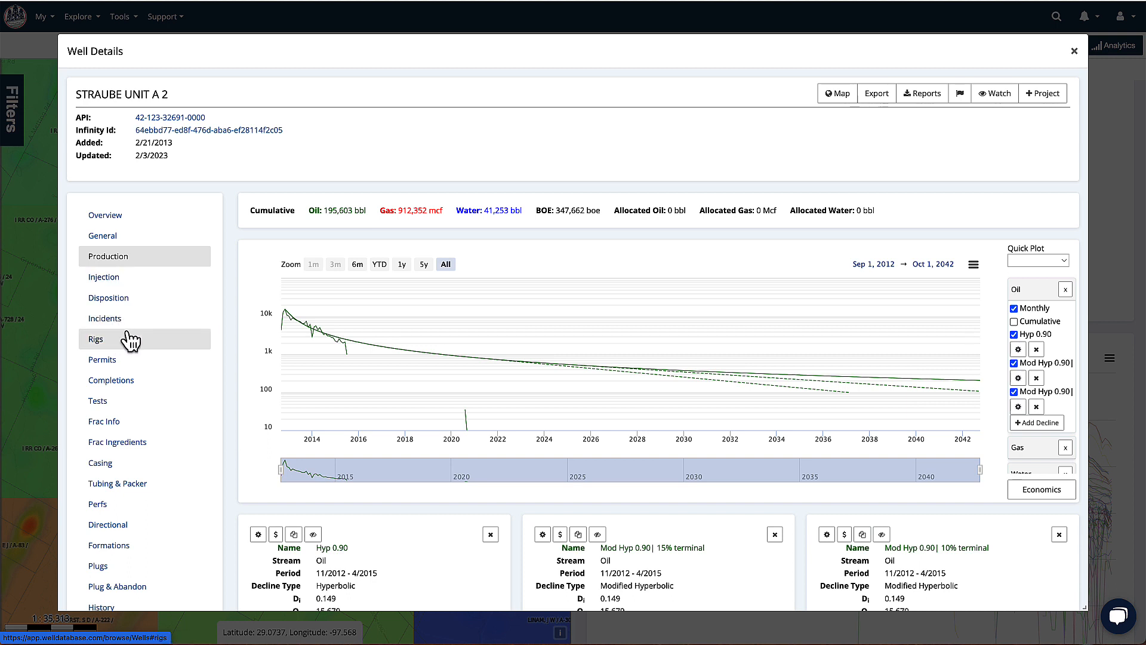
- Review the well's permit, completion and frac ingredient records
click(117, 366)
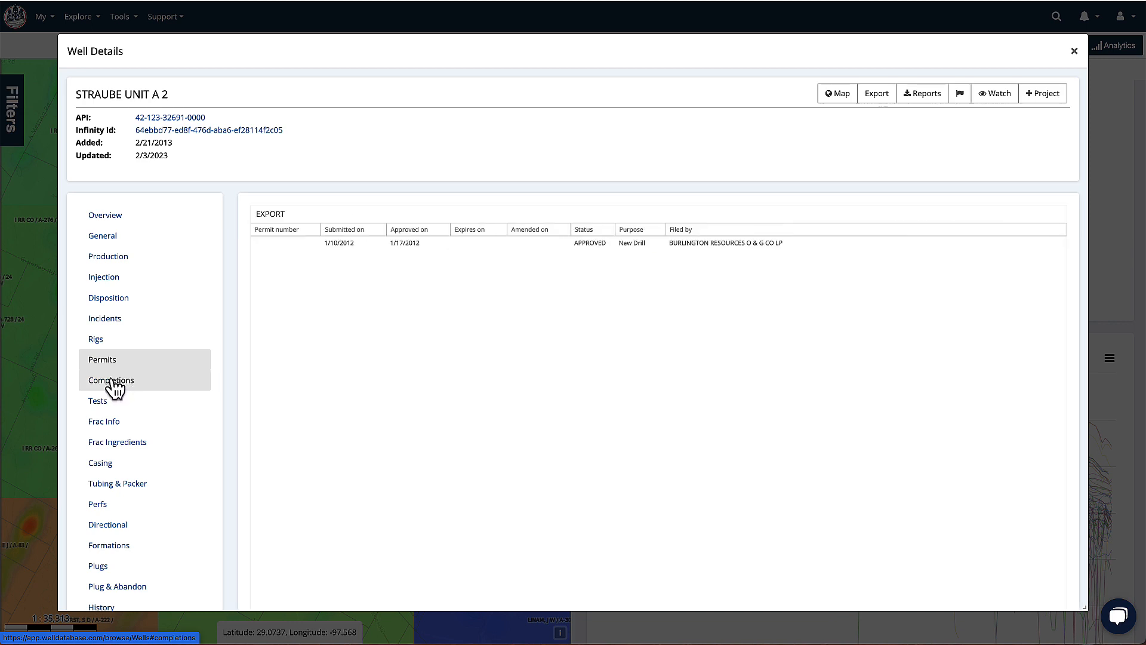
click(115, 385)
scroll(145, 424, down, 3)
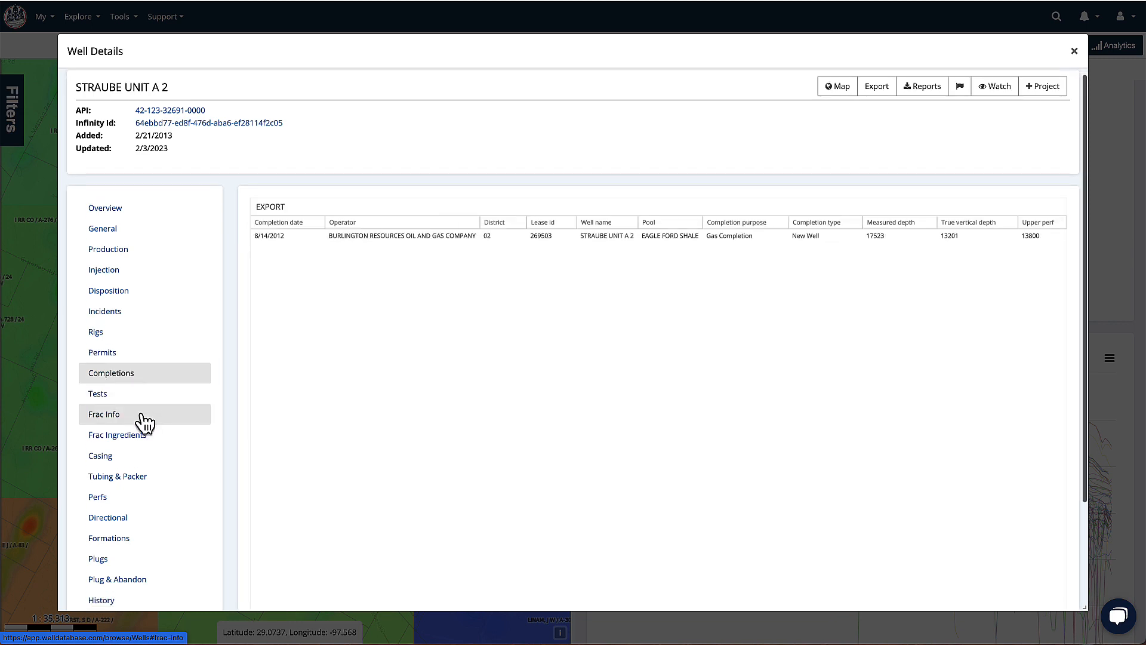
click(137, 354)
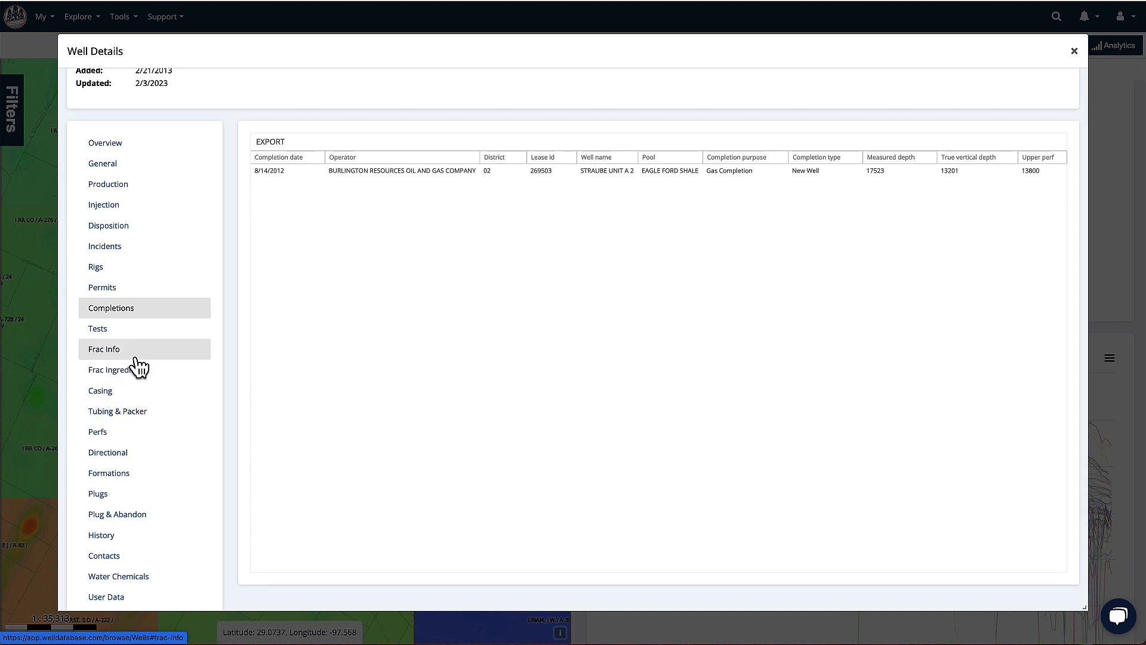
click(136, 373)
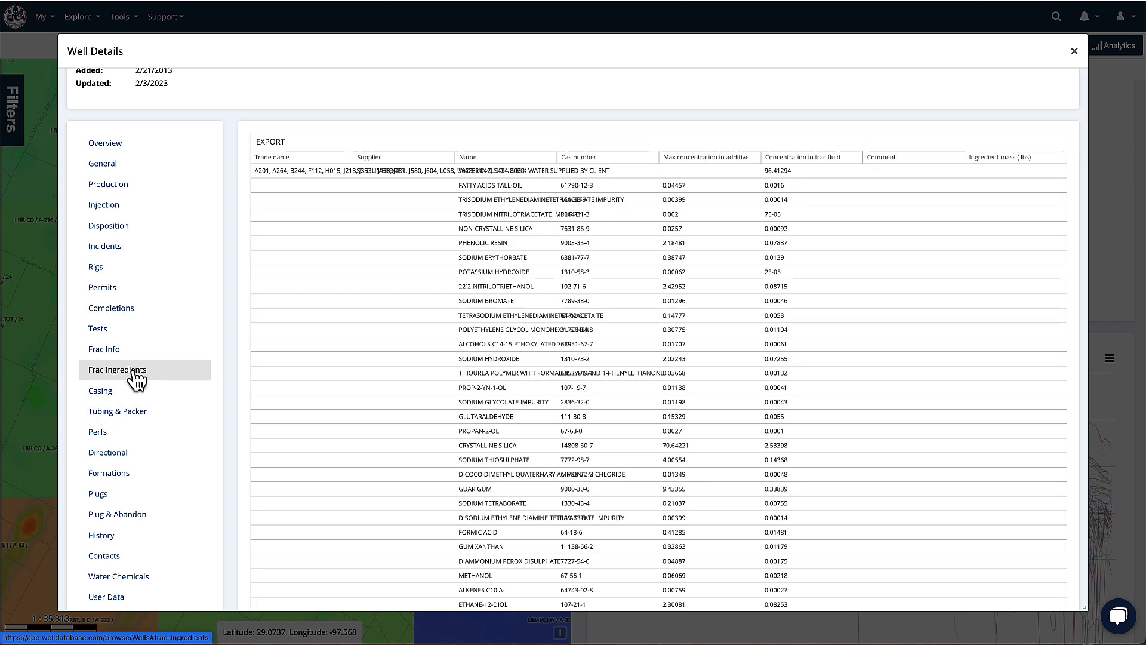
scroll(132, 410, down, 1)
scroll(131, 410, down, 1)
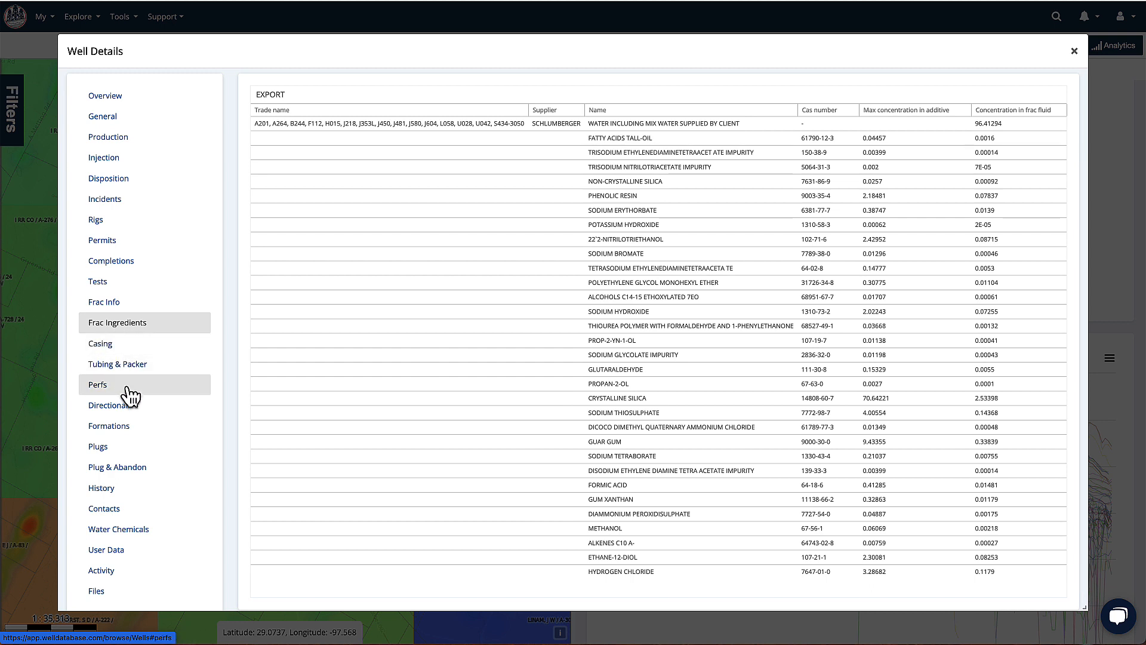
scroll(124, 434, down, 1)
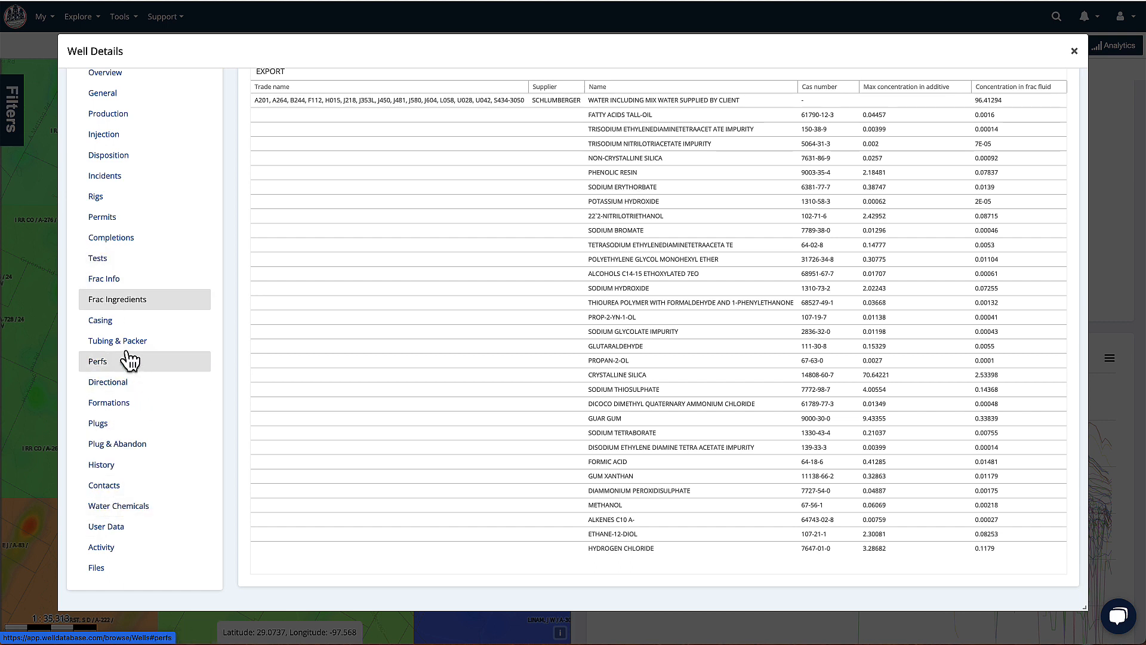
- In the well's user data, set the Completion Type custom field to Sliding Sleeve and save it
click(114, 540)
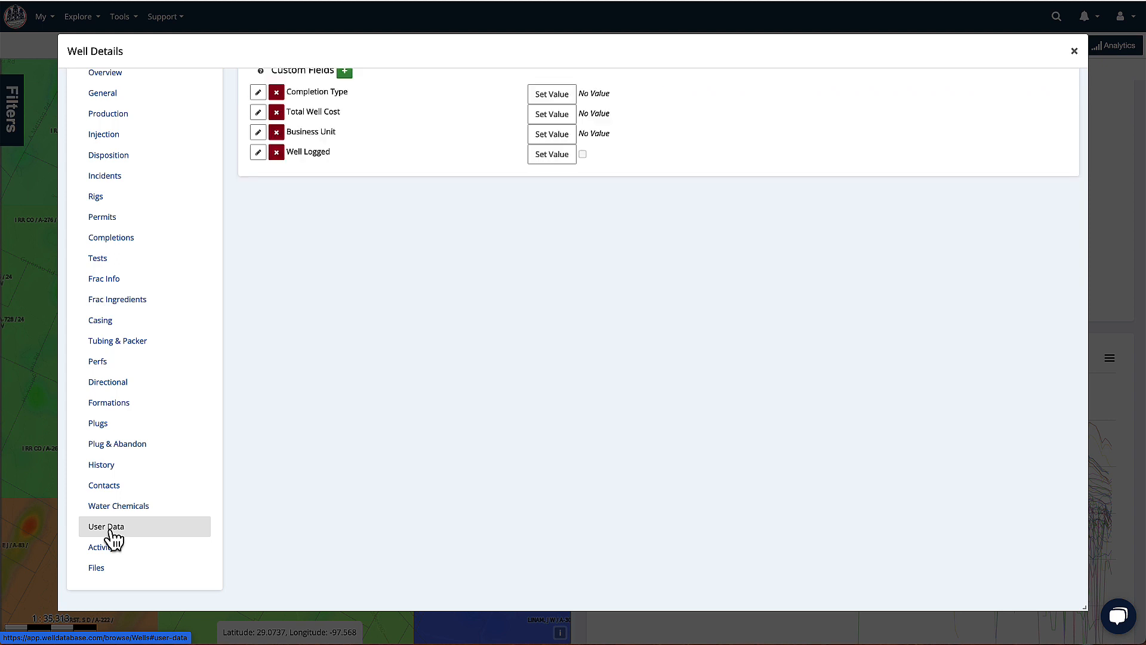
scroll(295, 379, up, 1)
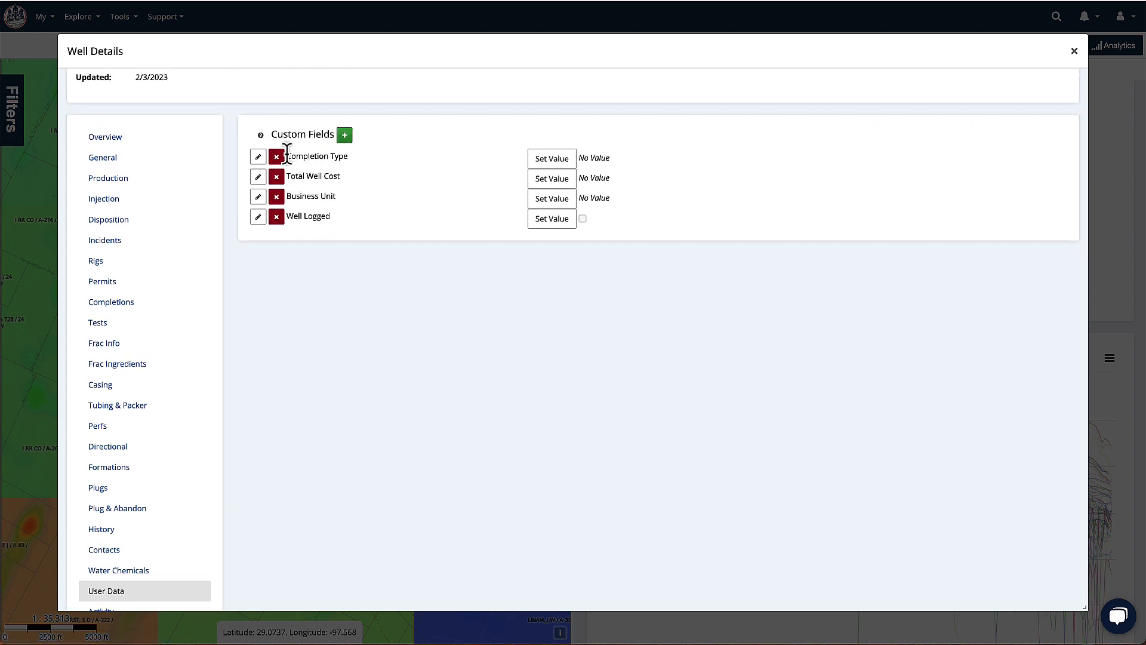
drag(287, 153, 349, 155)
click(406, 157)
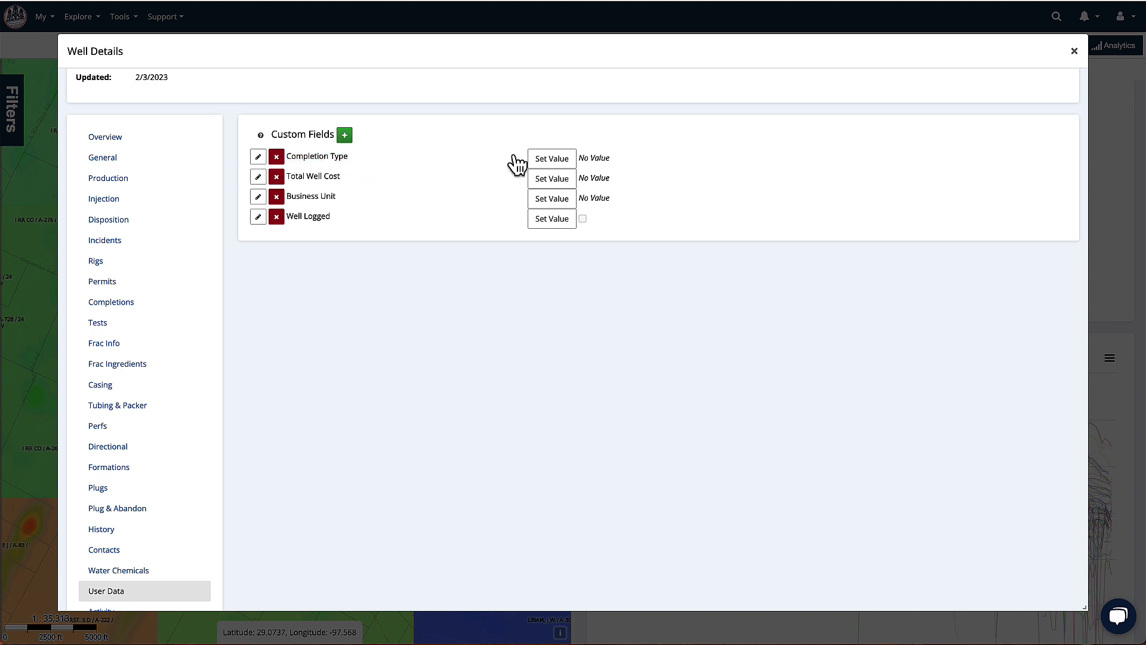
click(561, 165)
click(601, 163)
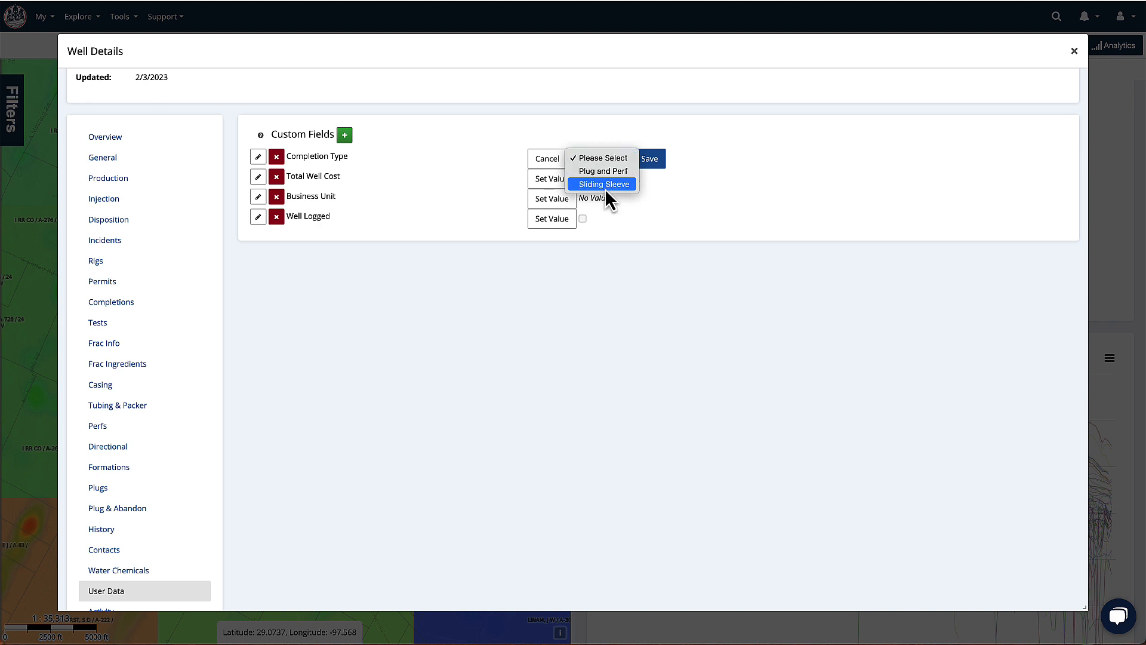
click(604, 185)
click(650, 159)
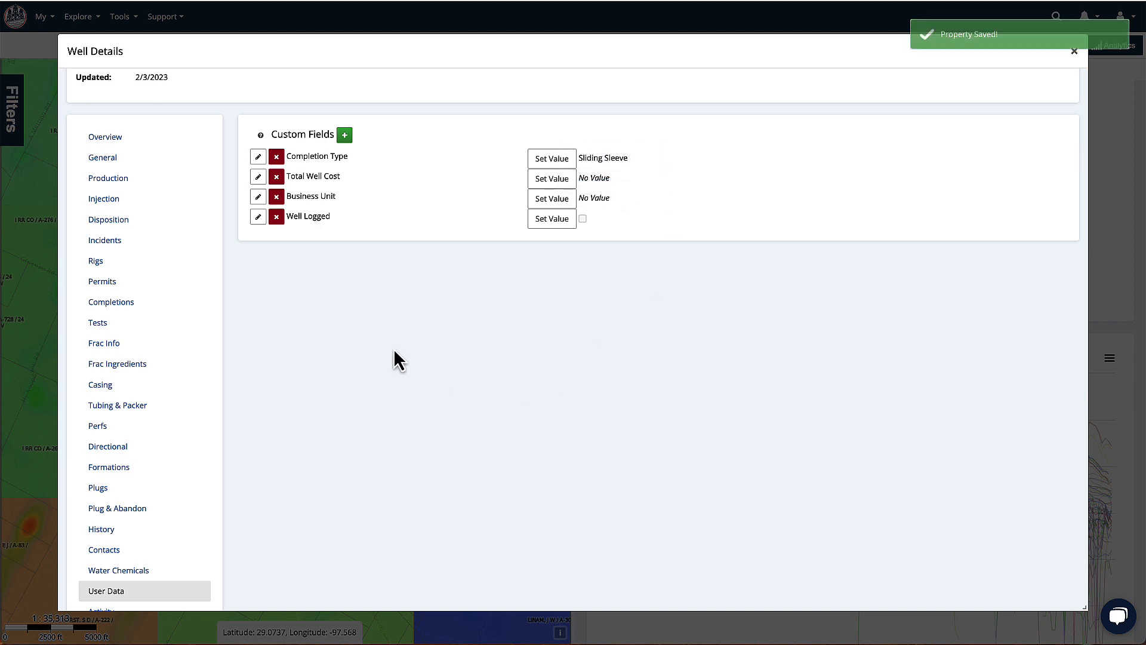
- Open Directional Survey - MWD.pdf from the well's files and read through its survey pages
scroll(295, 413, down, 2)
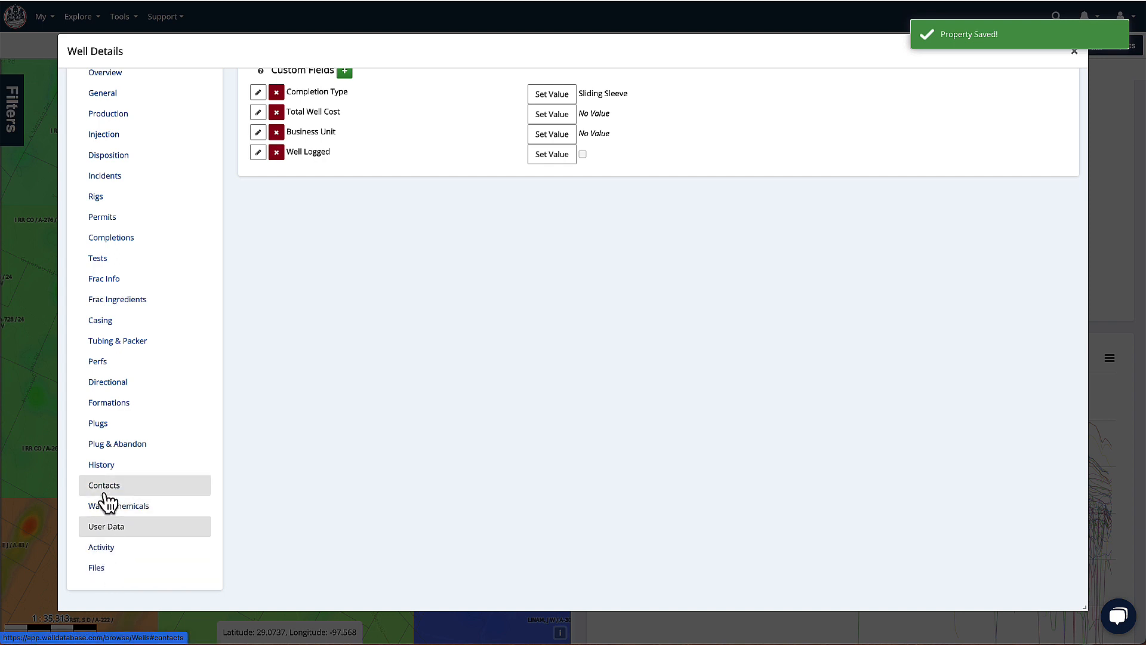
click(106, 567)
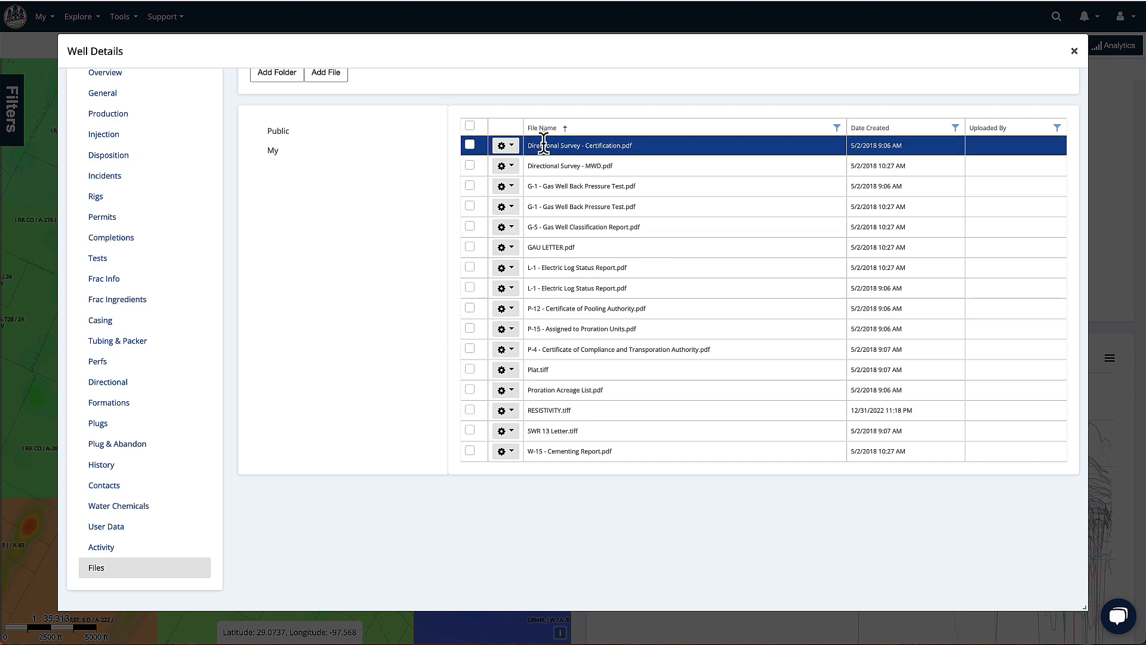
click(507, 166)
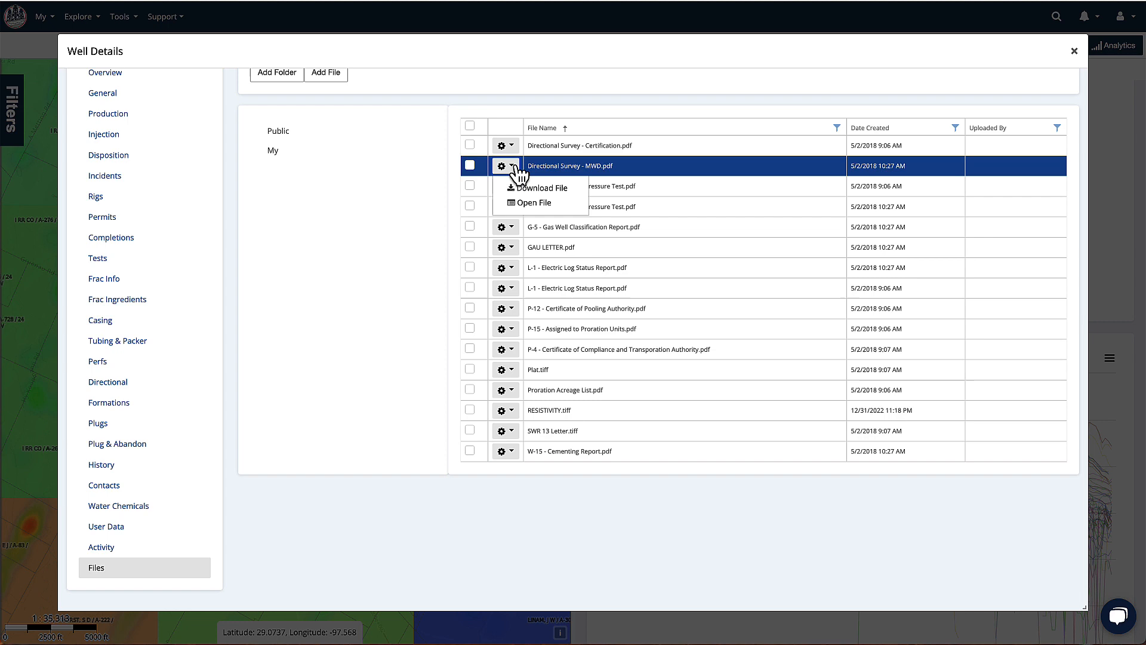
click(545, 206)
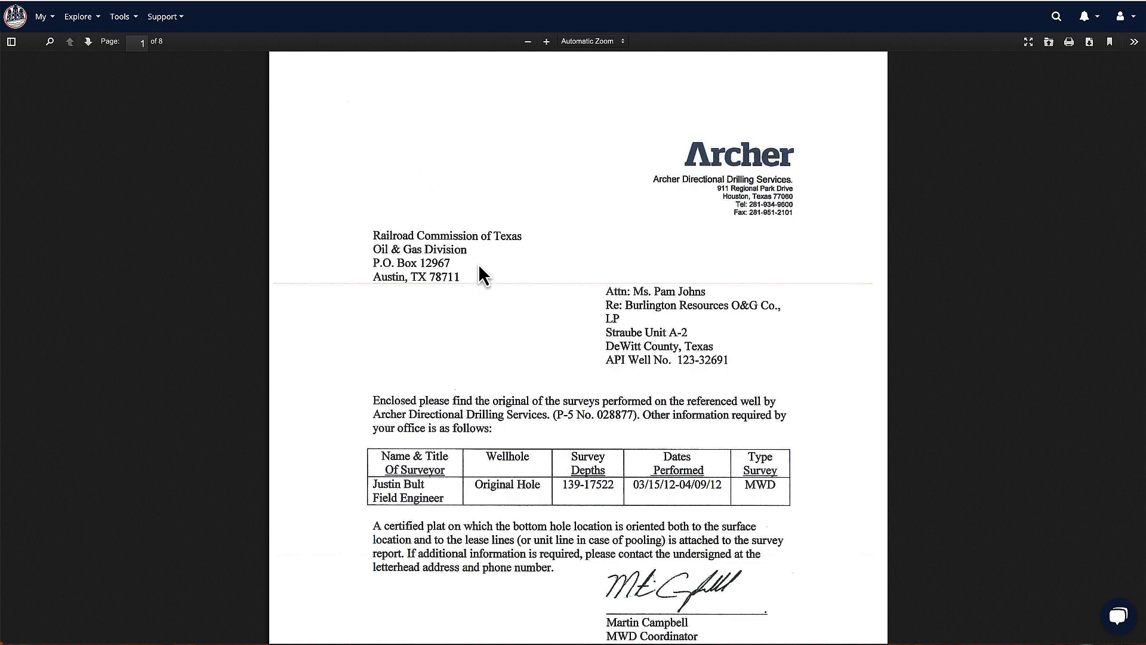
scroll(560, 292, down, 10)
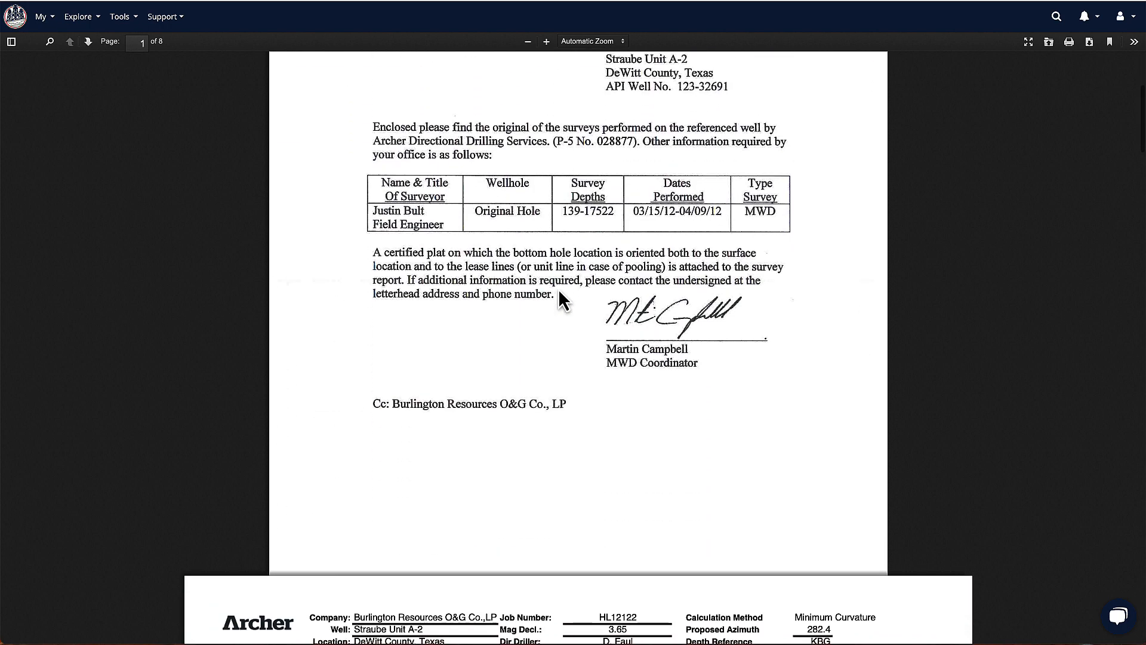
scroll(560, 293, down, 20)
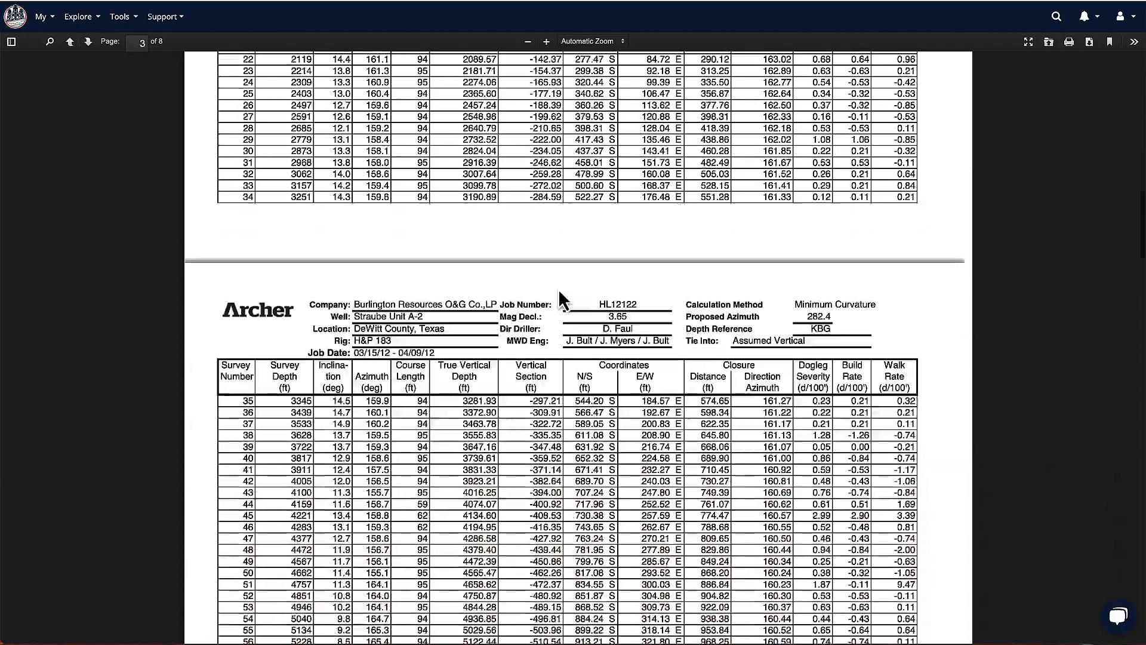
scroll(559, 298, down, 20)
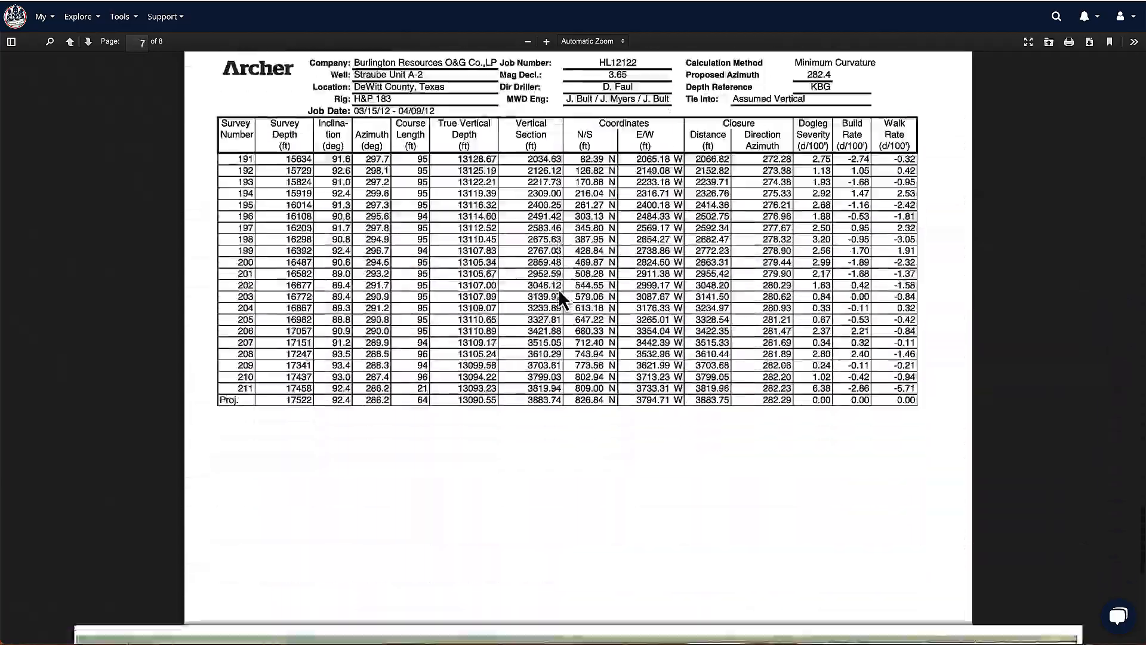
- View the plat on the last page of the directional survey, then close the STRAUBE UNIT A 2 document, details and map popup
scroll(559, 293, down, 8)
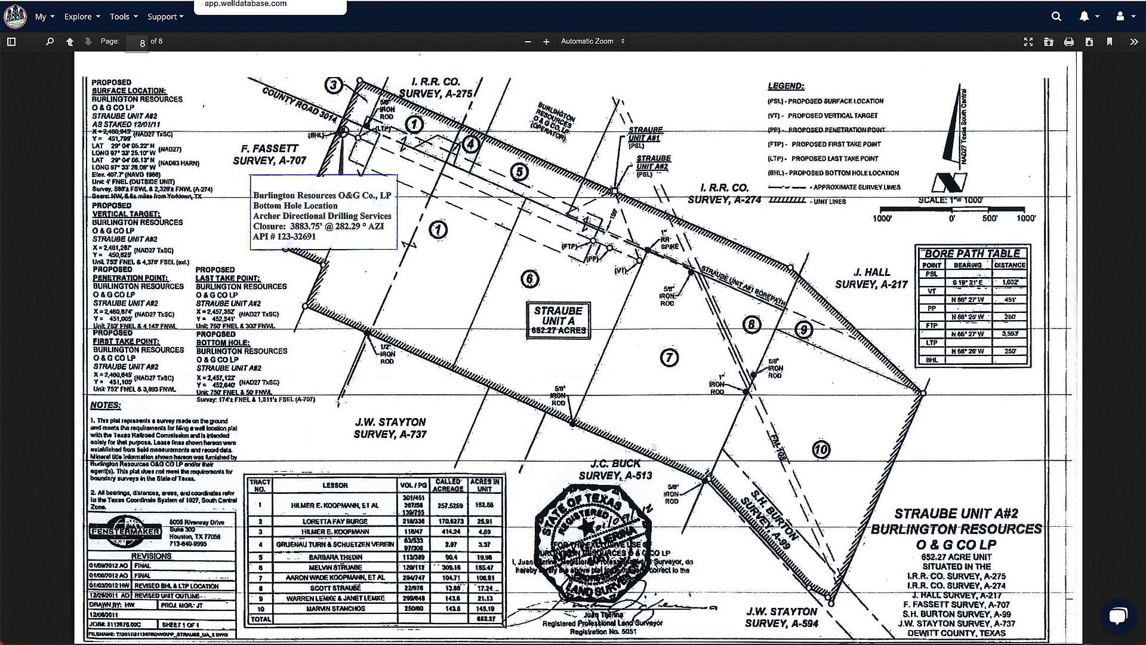
click(270, 1)
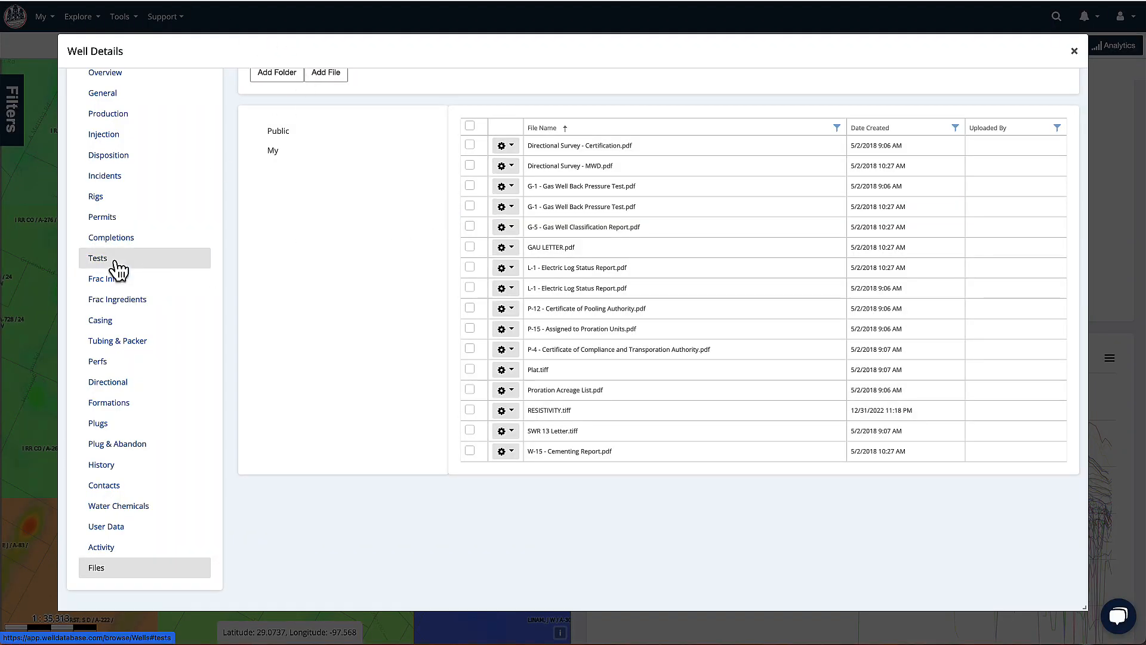
scroll(136, 158, up, 3)
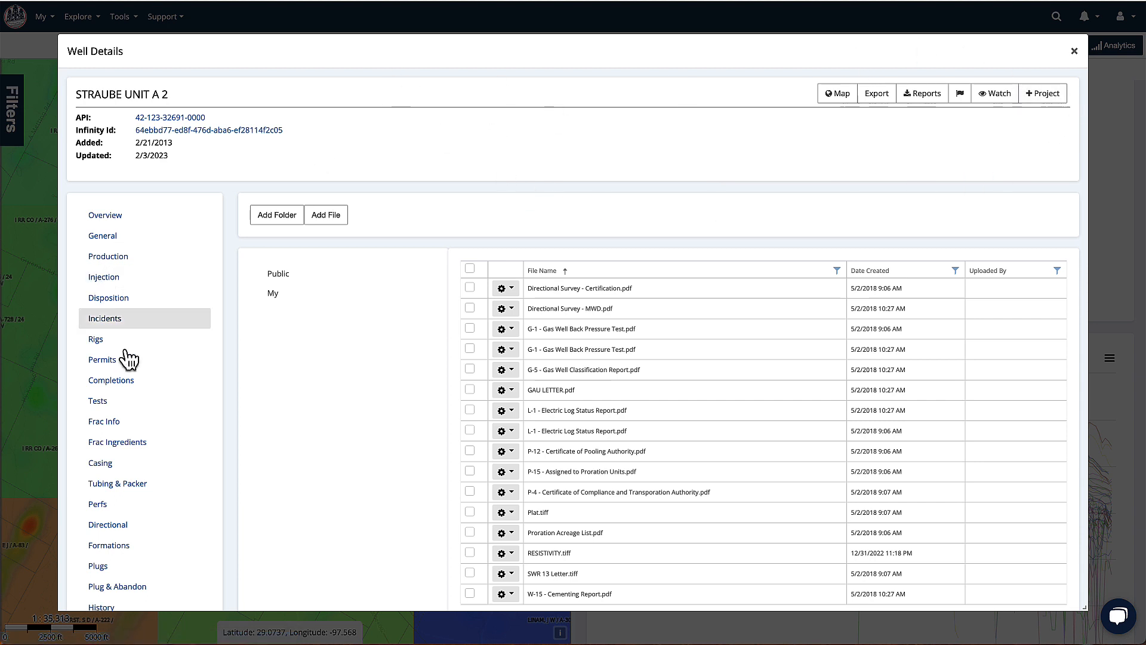
click(1077, 53)
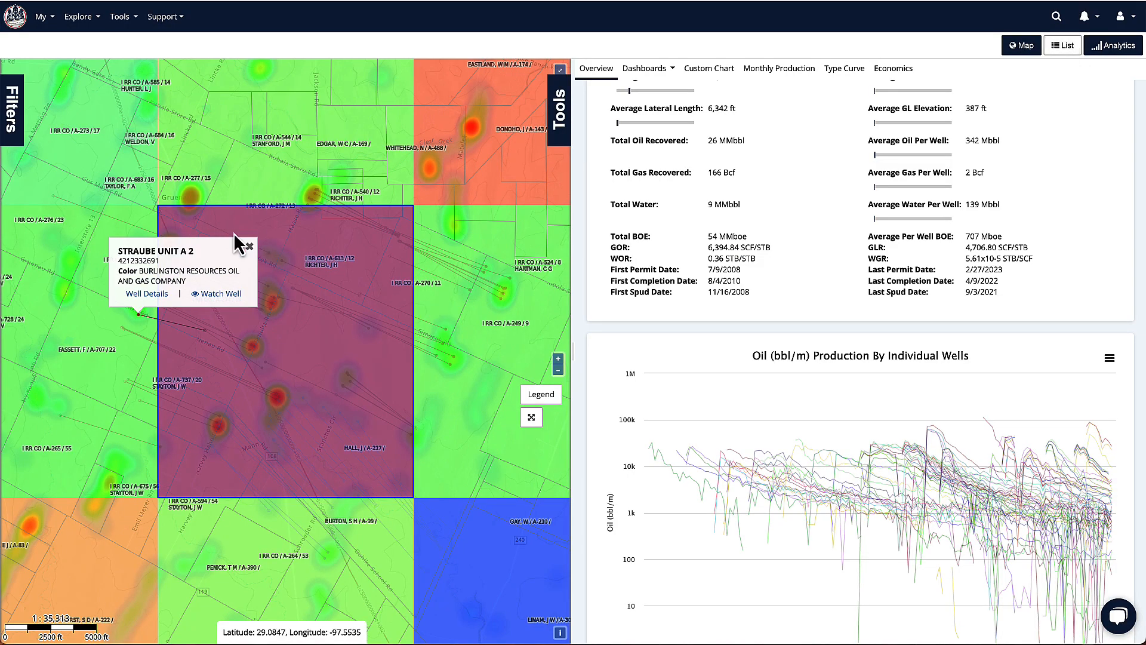
click(249, 246)
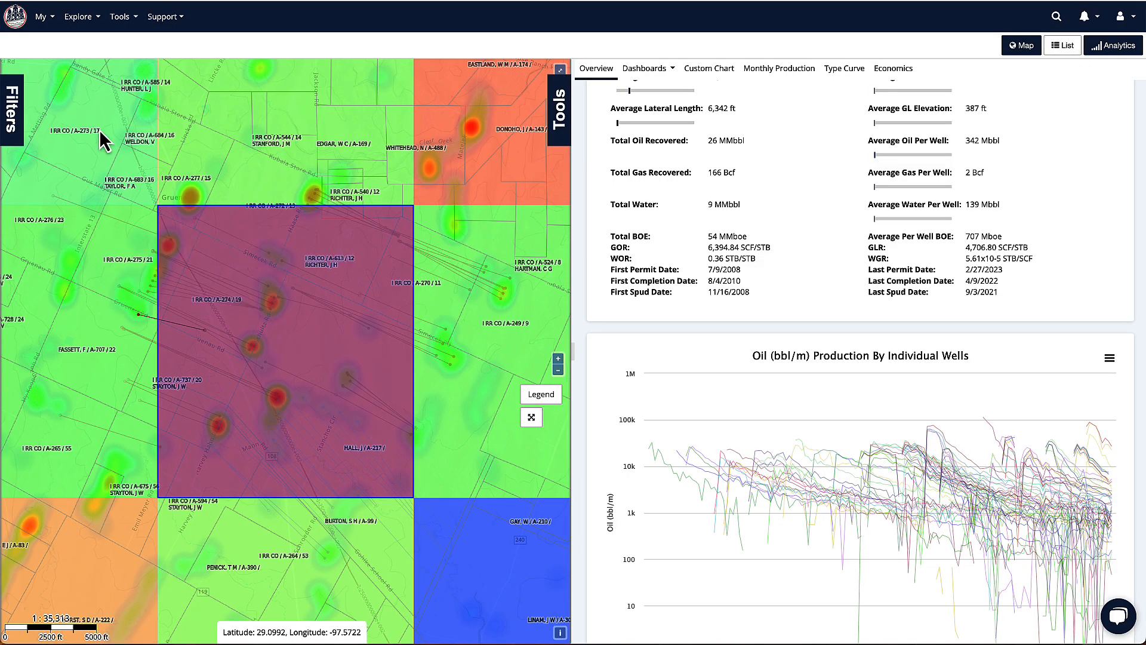
- Change the search filter's area of interest from the custom area to Map (Default)
click(11, 128)
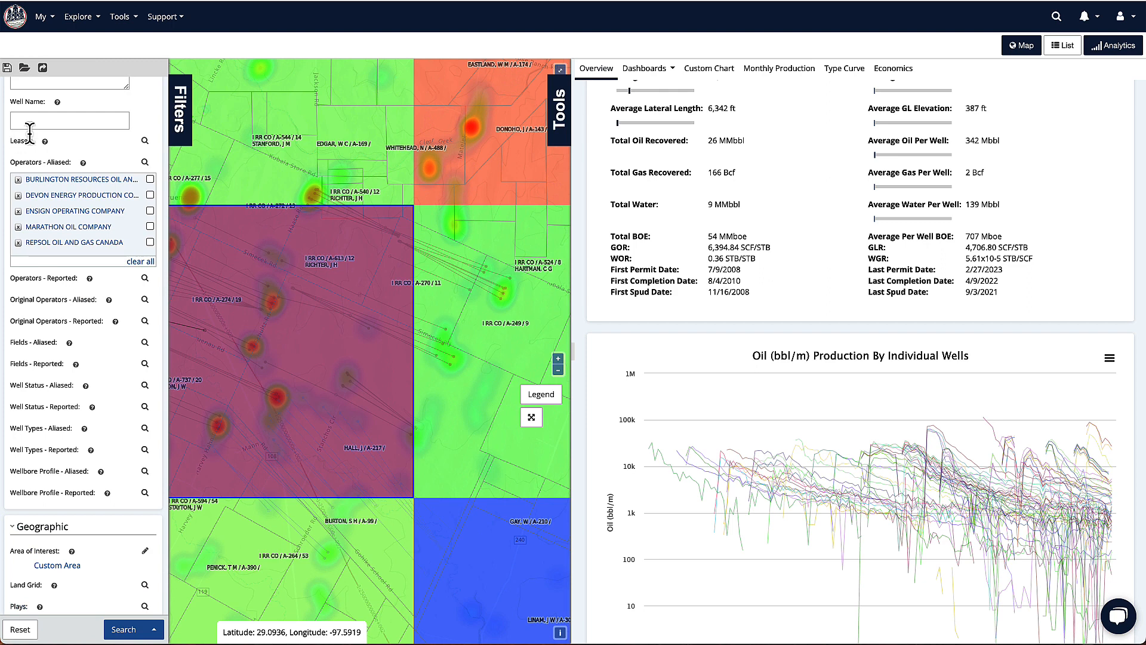
scroll(69, 350, down, 2)
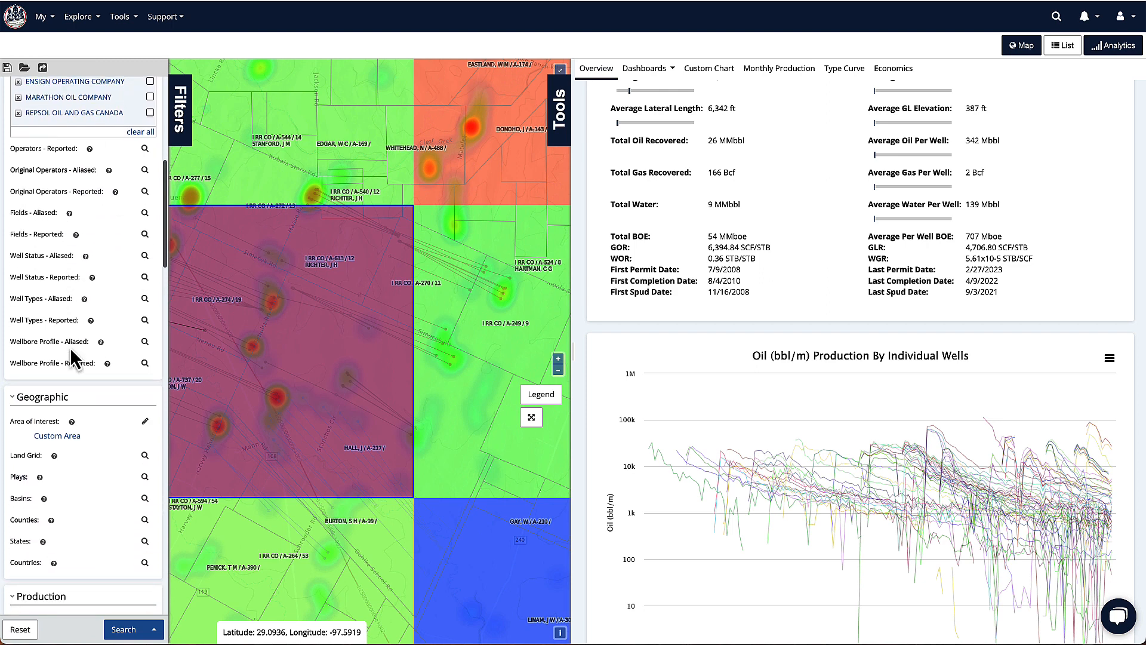
scroll(70, 346, down, 1)
click(145, 376)
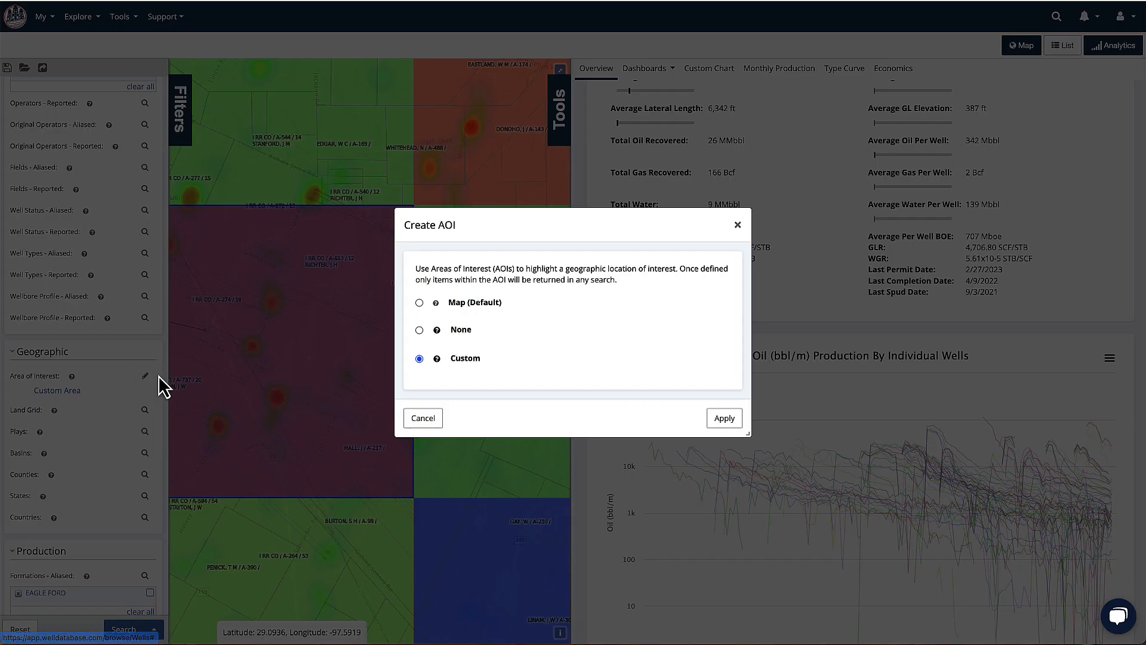
click(420, 302)
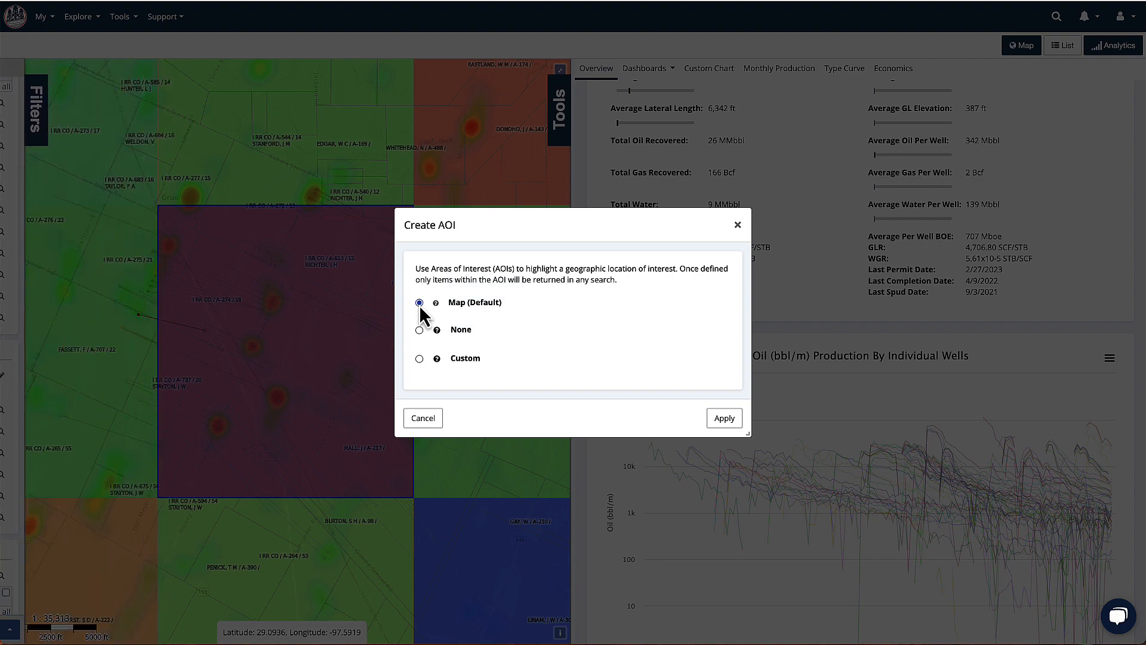
click(727, 421)
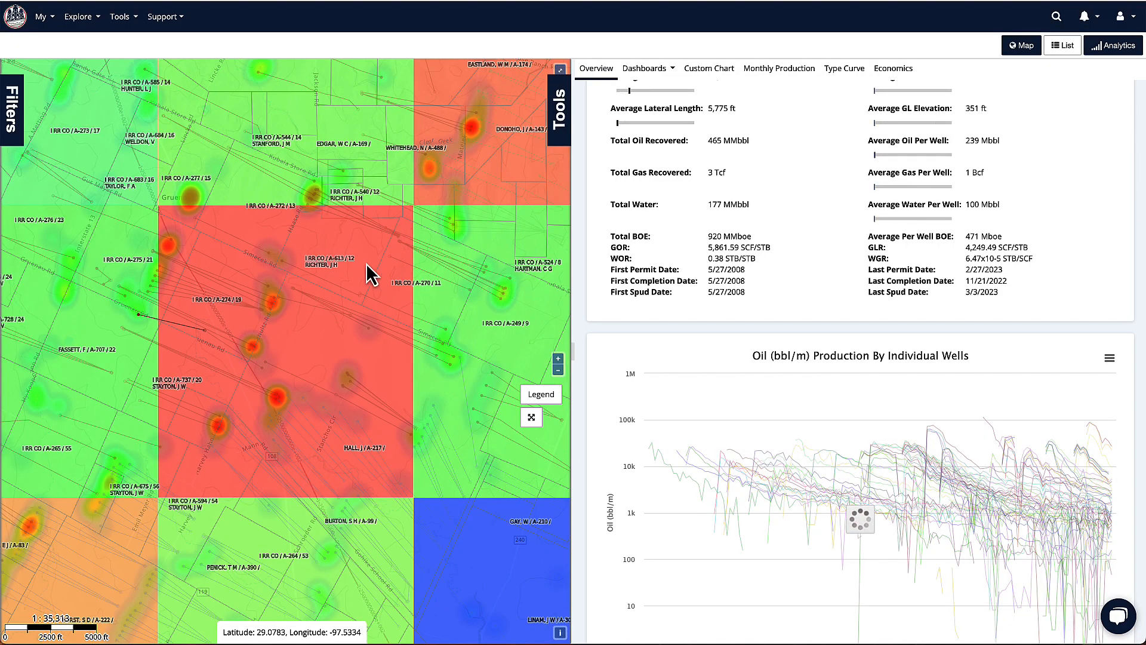
- Zoom the map out three levels to widen the area covered by the well search
click(559, 370)
click(558, 370)
click(558, 370)
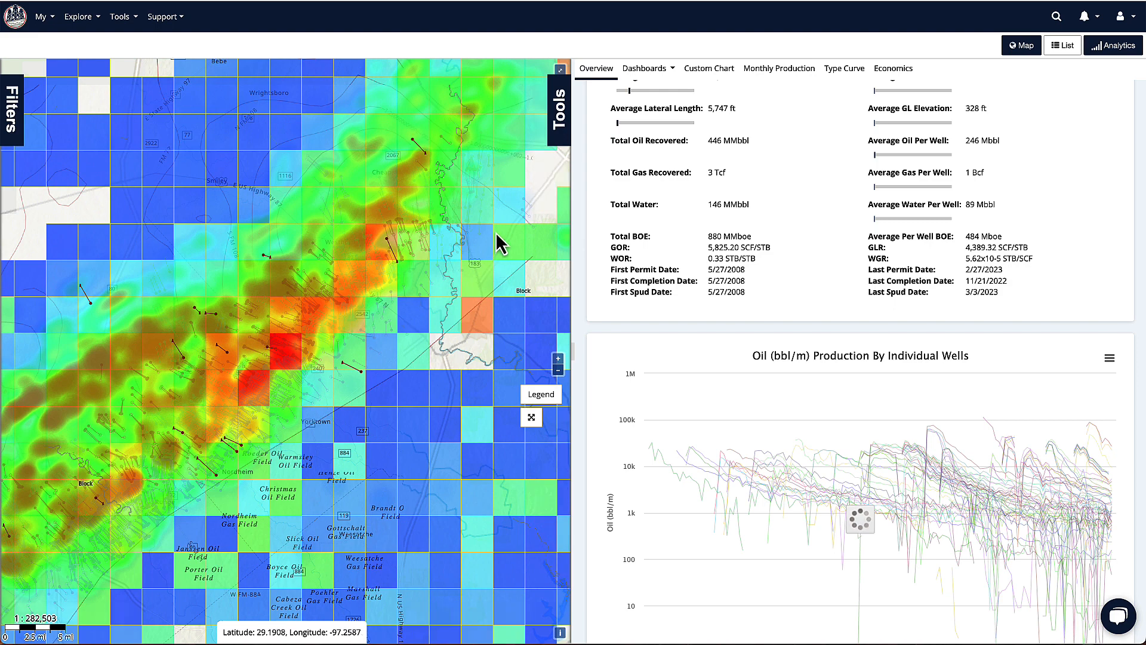
- Examine the aggregated well statistics and the overview charts, including individual wells' peaks in the oil production chart
scroll(673, 261, up, 3)
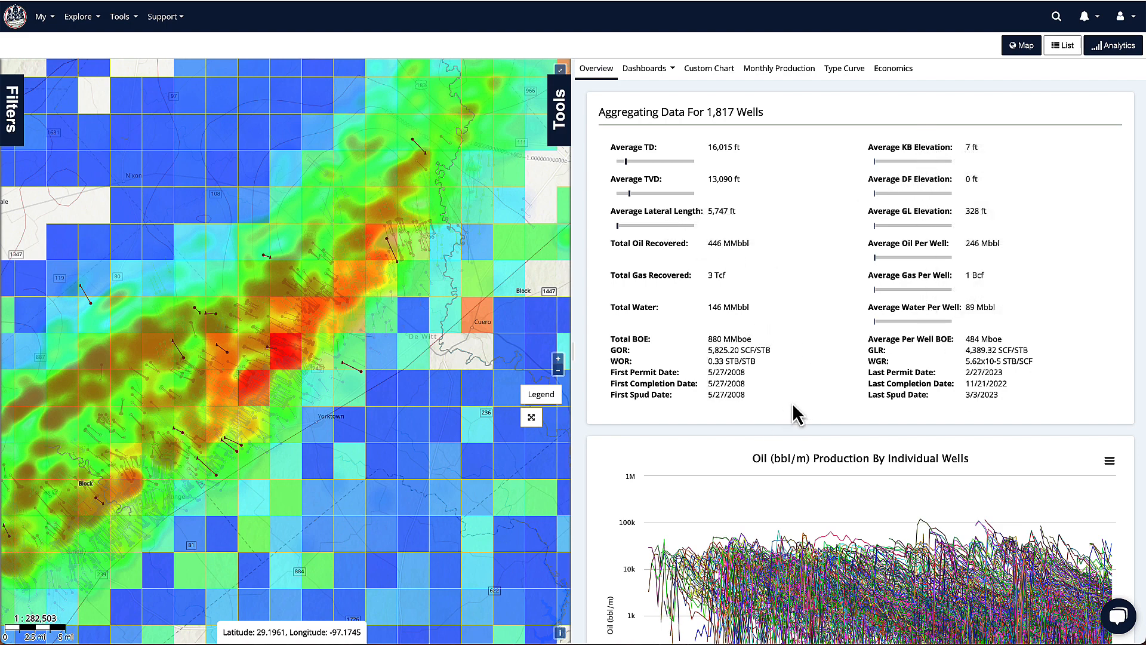
scroll(621, 400, down, 1)
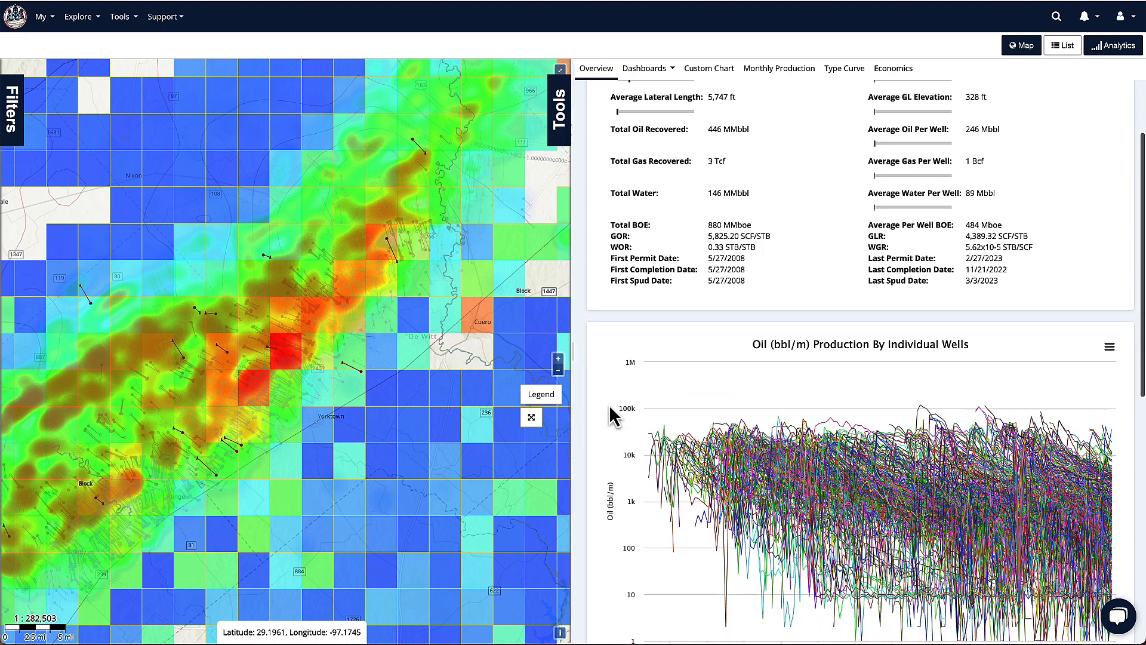
scroll(858, 388, down, 3)
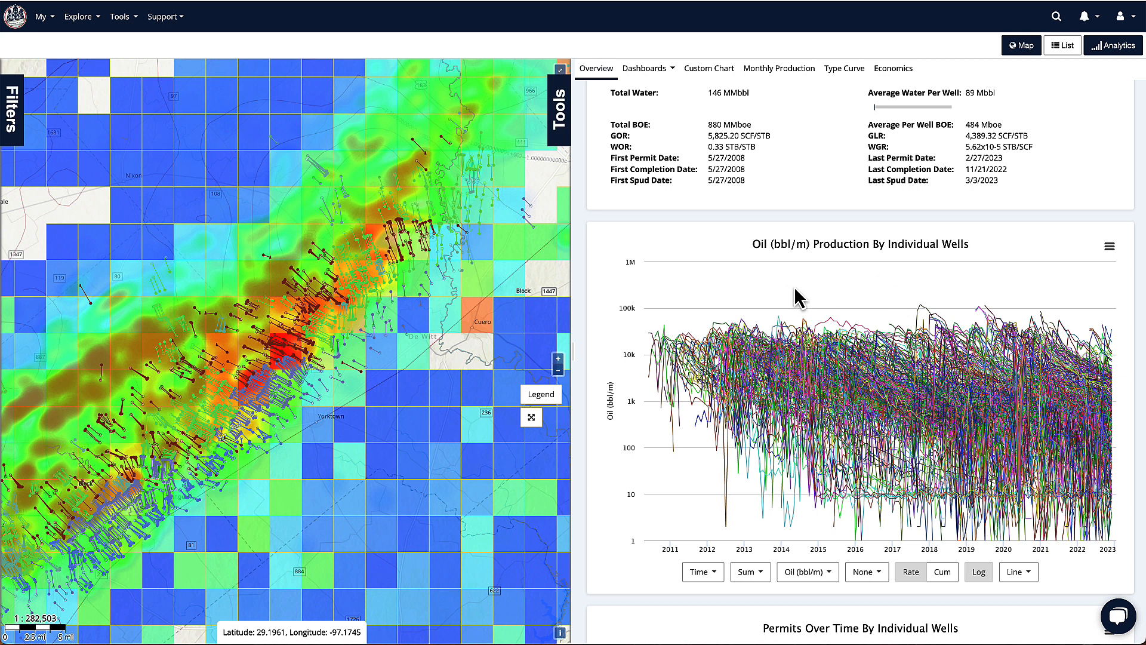
mouse_move(921, 306)
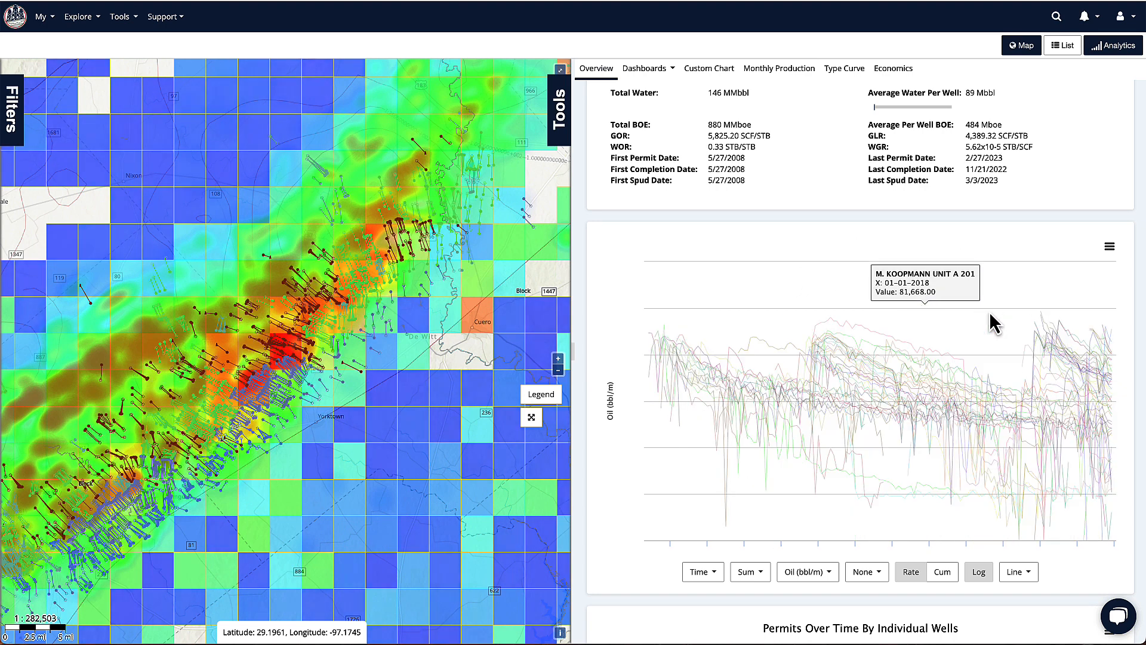
mouse_move(991, 314)
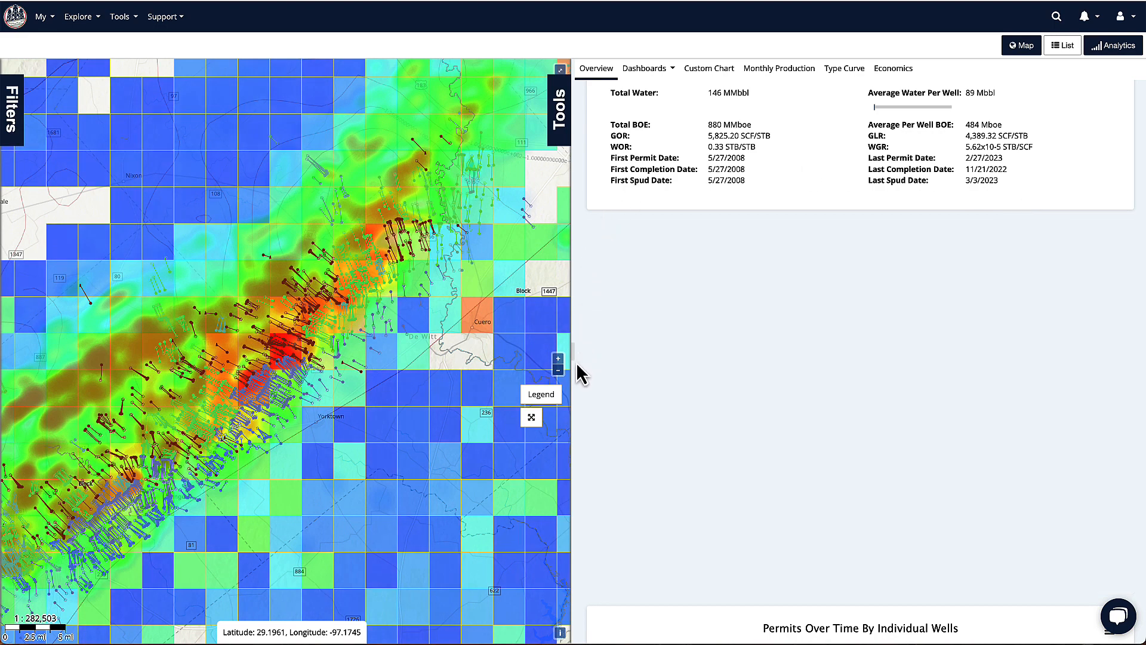
scroll(577, 363, down, 8)
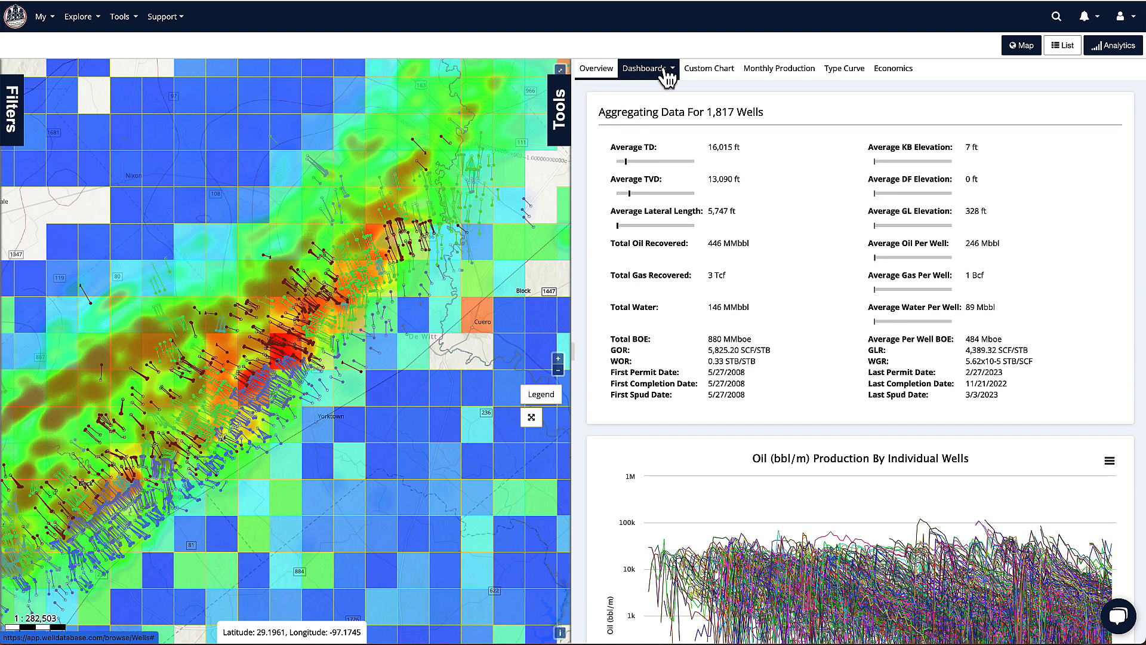
- Show the Permits dashboard and group its data by Current Operator - Aliased
click(667, 74)
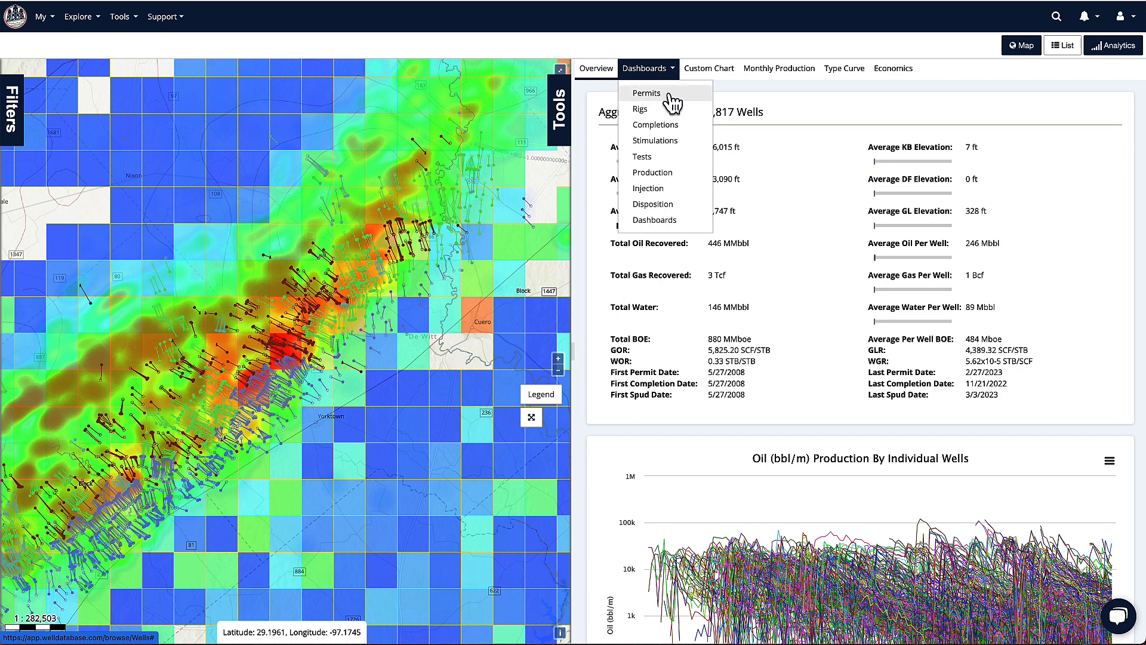
click(664, 95)
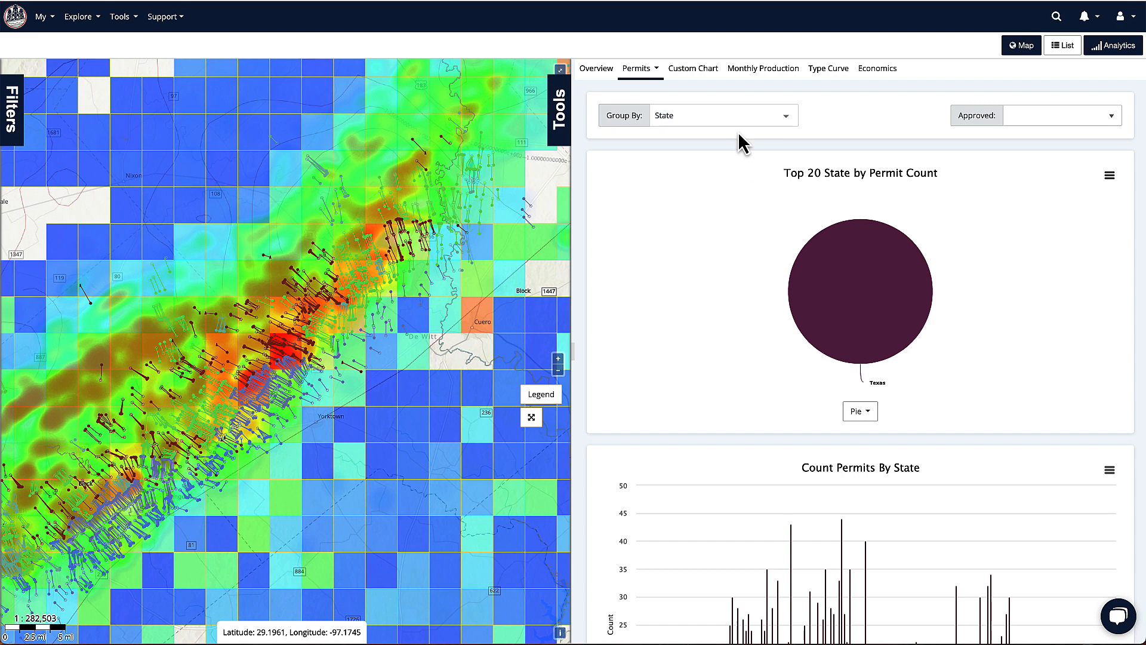
click(739, 115)
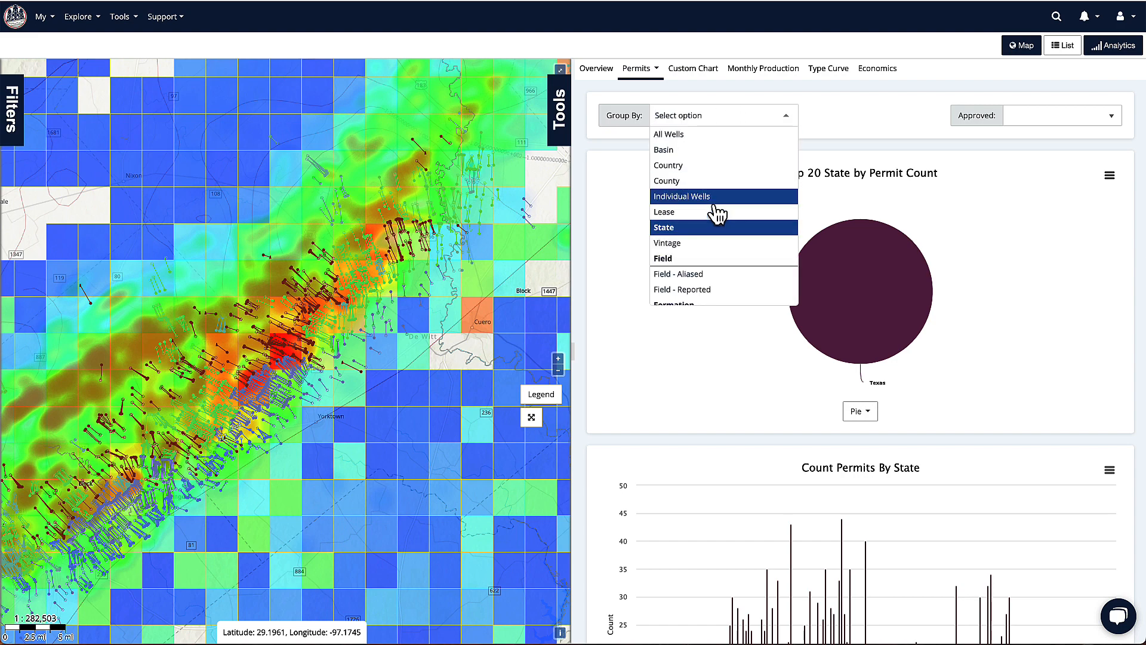
scroll(719, 215, down, 1)
scroll(719, 215, down, 3)
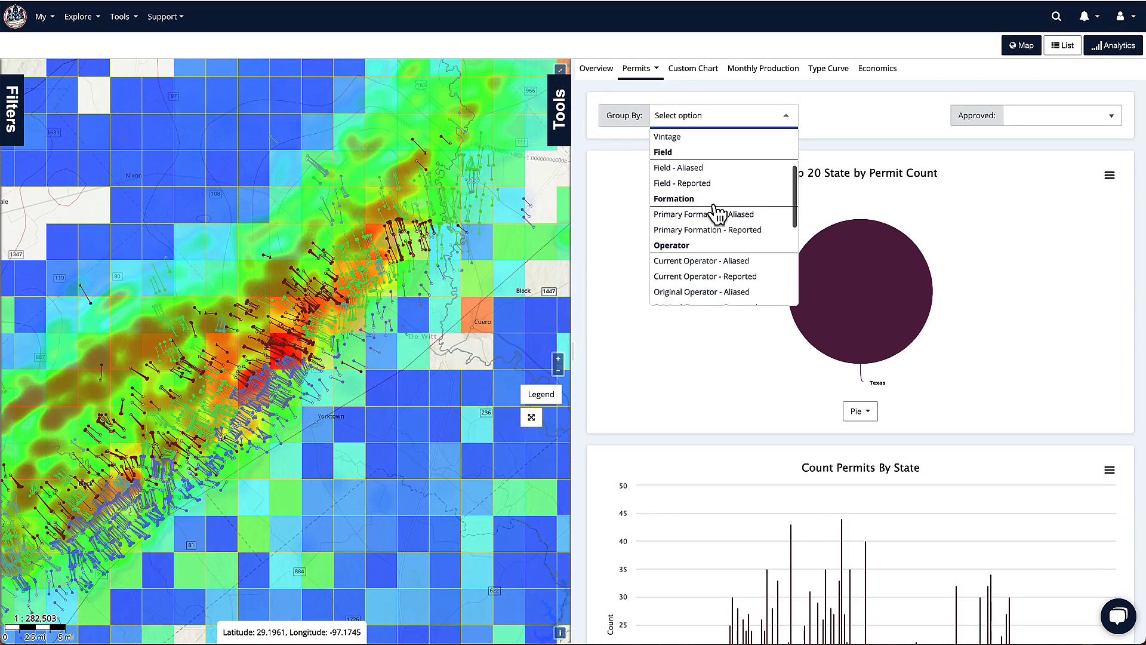
click(716, 225)
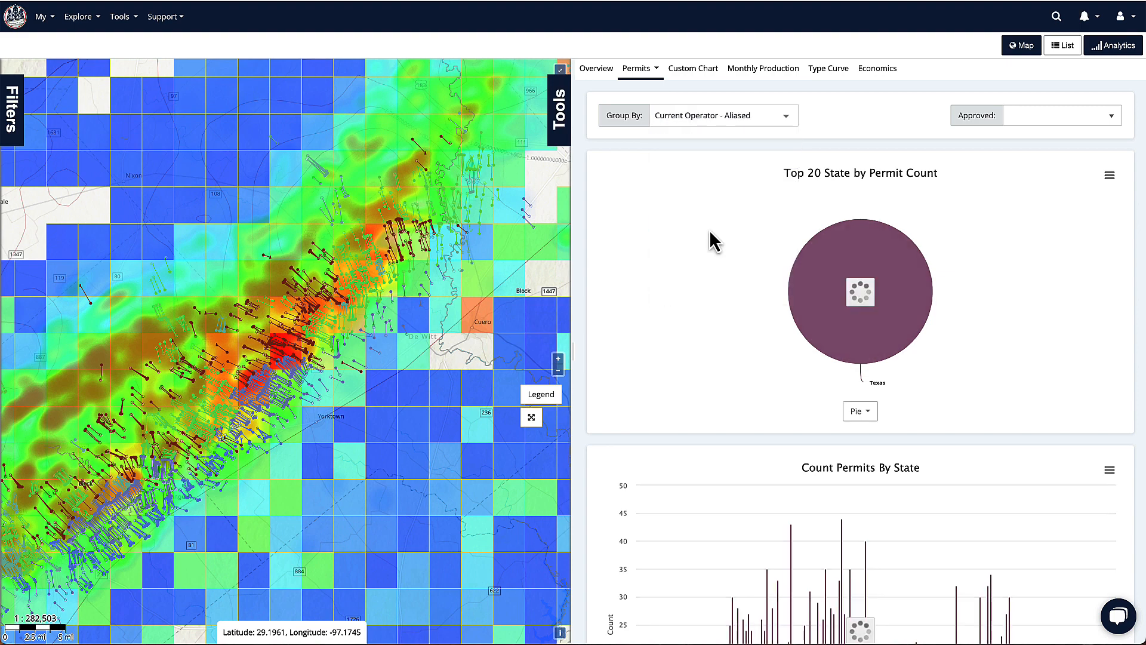
- Examine the monthly permit counts per operator across the years in the stacked column chart
scroll(669, 252, down, 1)
scroll(668, 249, down, 3)
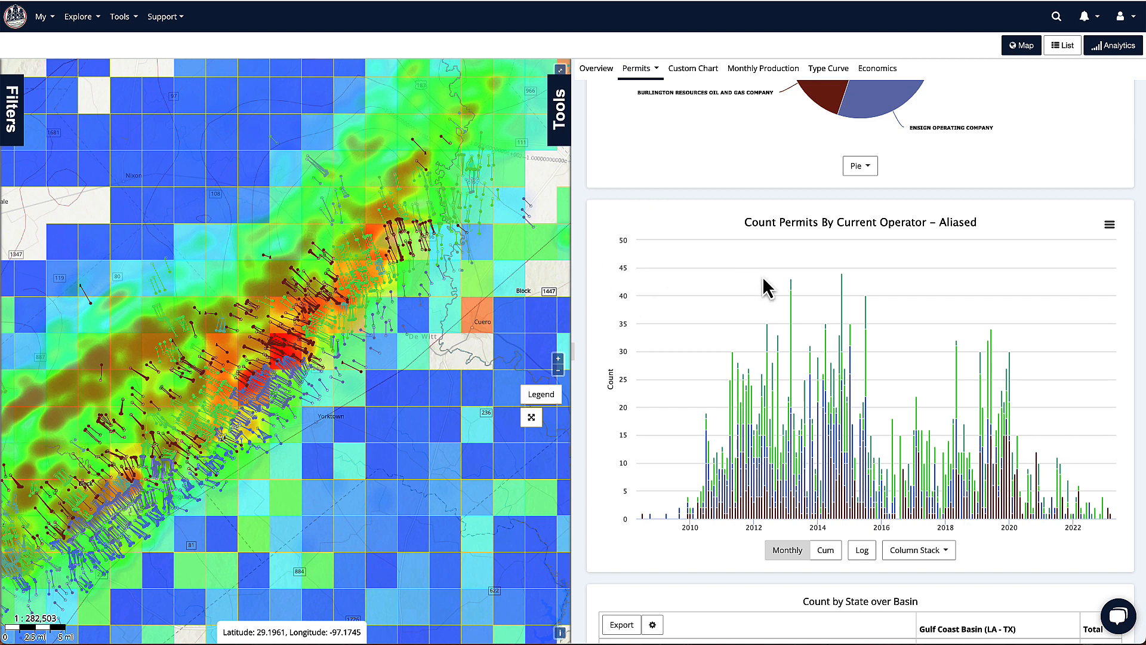
mouse_move(830, 339)
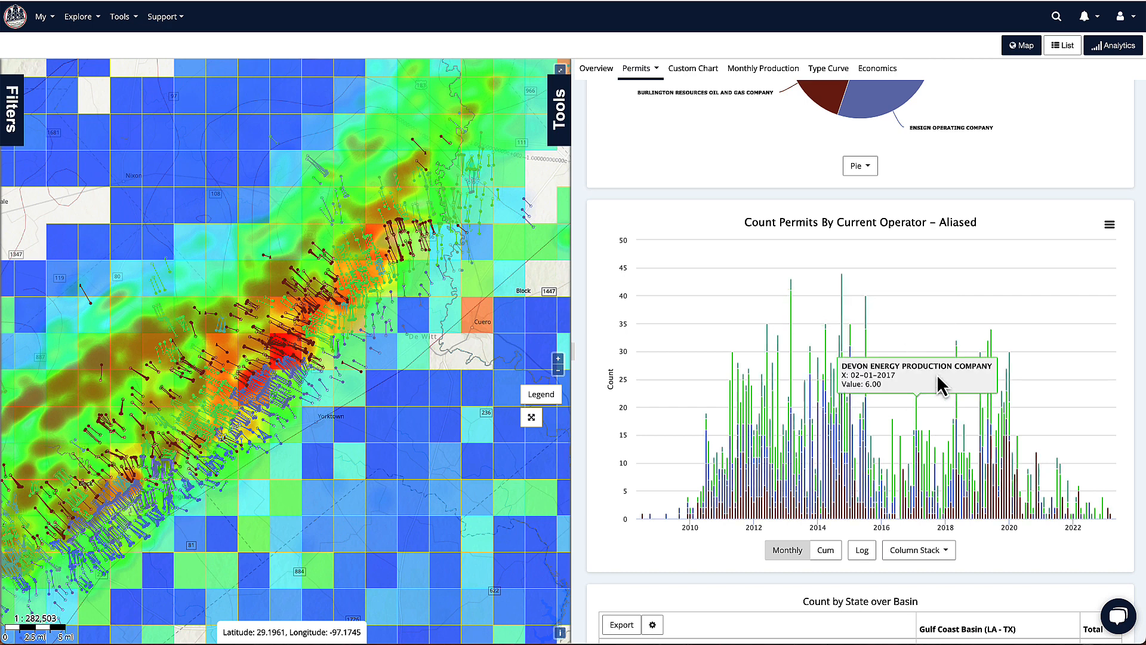
mouse_move(1008, 455)
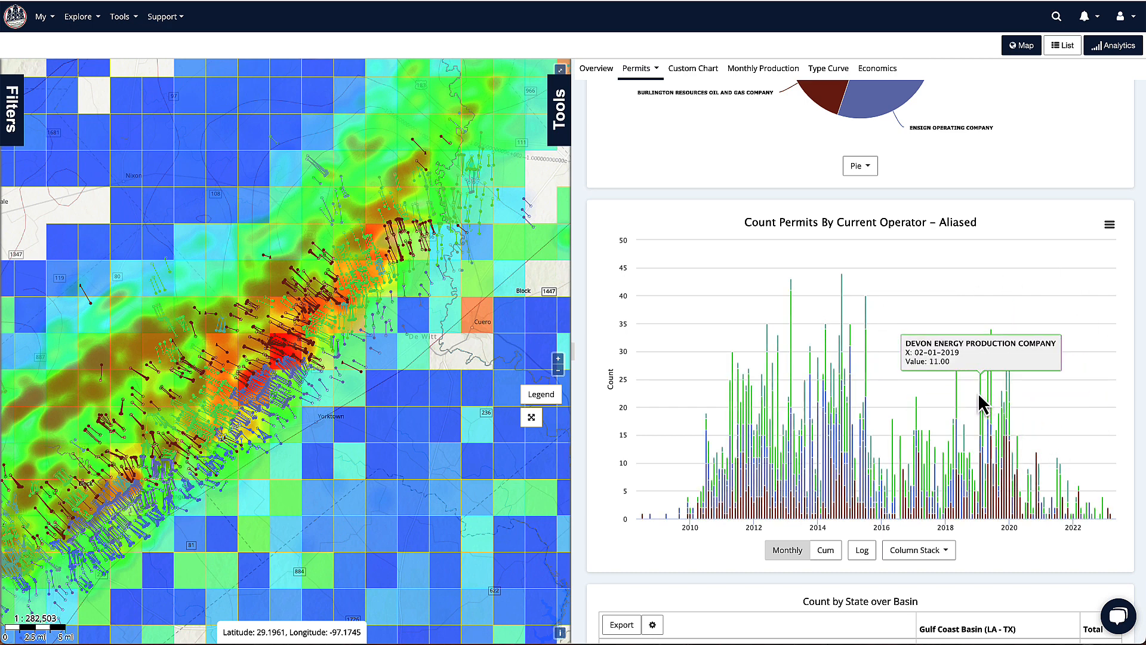
- Display the Top 20 operators by permit count chart as a Treemap
scroll(967, 156, up, 4)
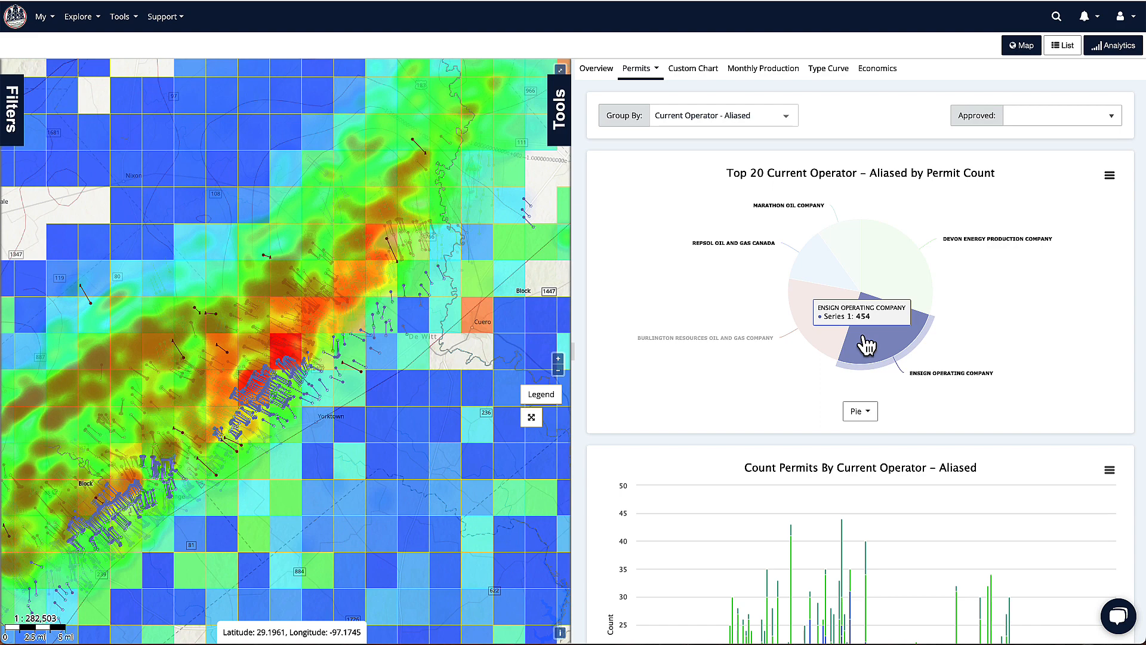
click(867, 413)
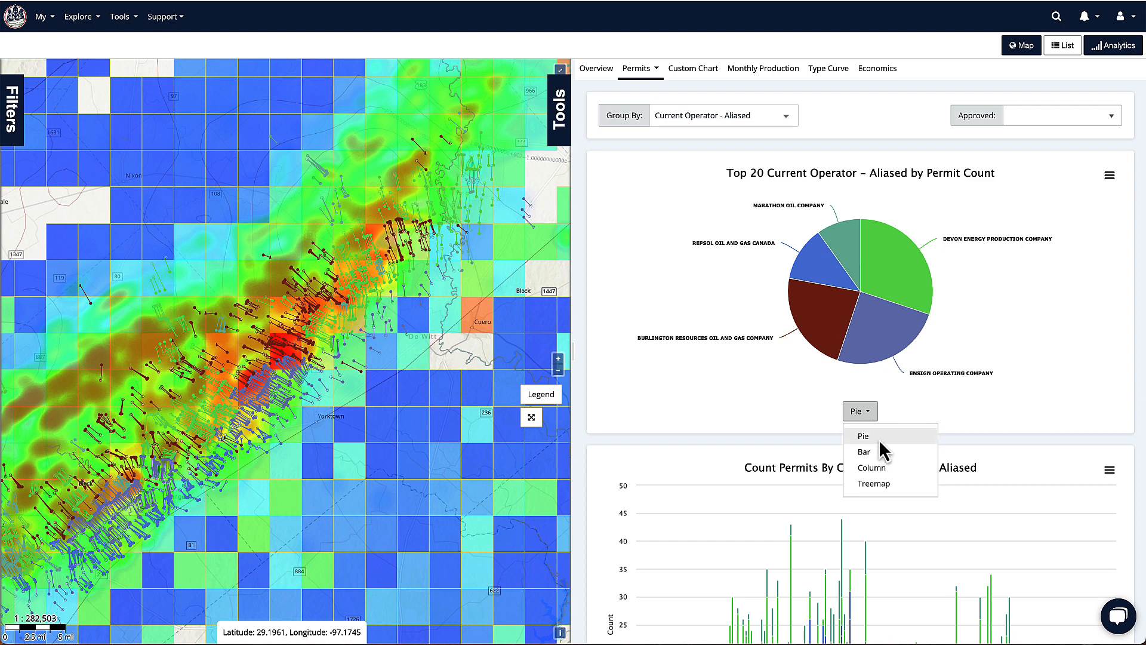
click(889, 485)
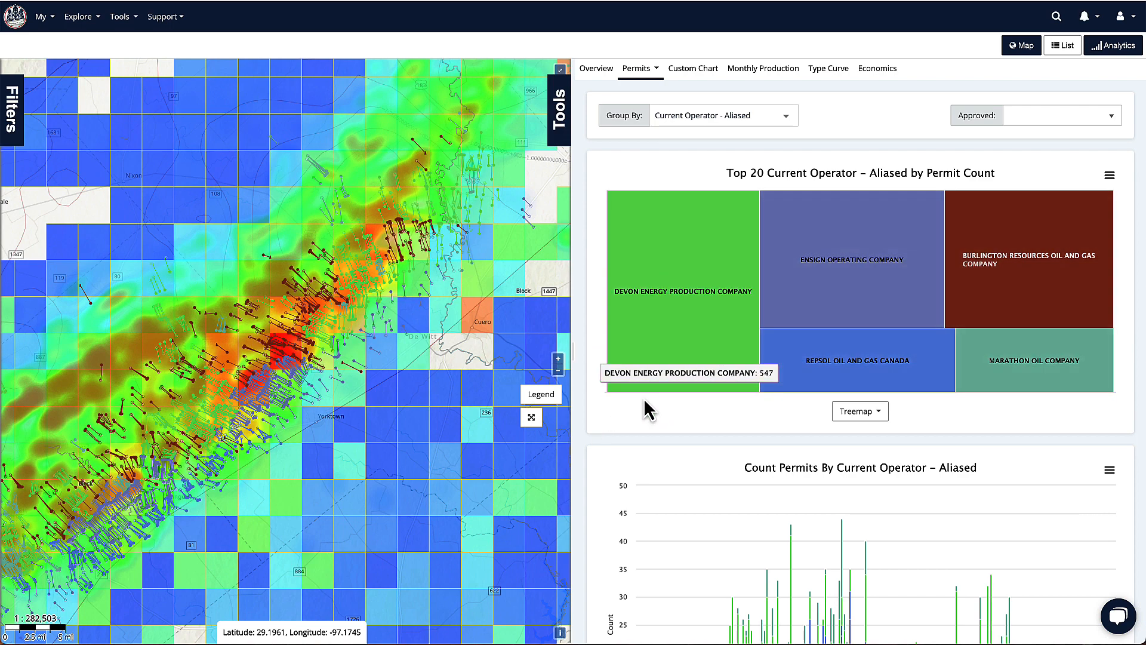
- Review the chart types available for the Count Permits By Current Operator chart without changing its type
scroll(601, 466, down, 5)
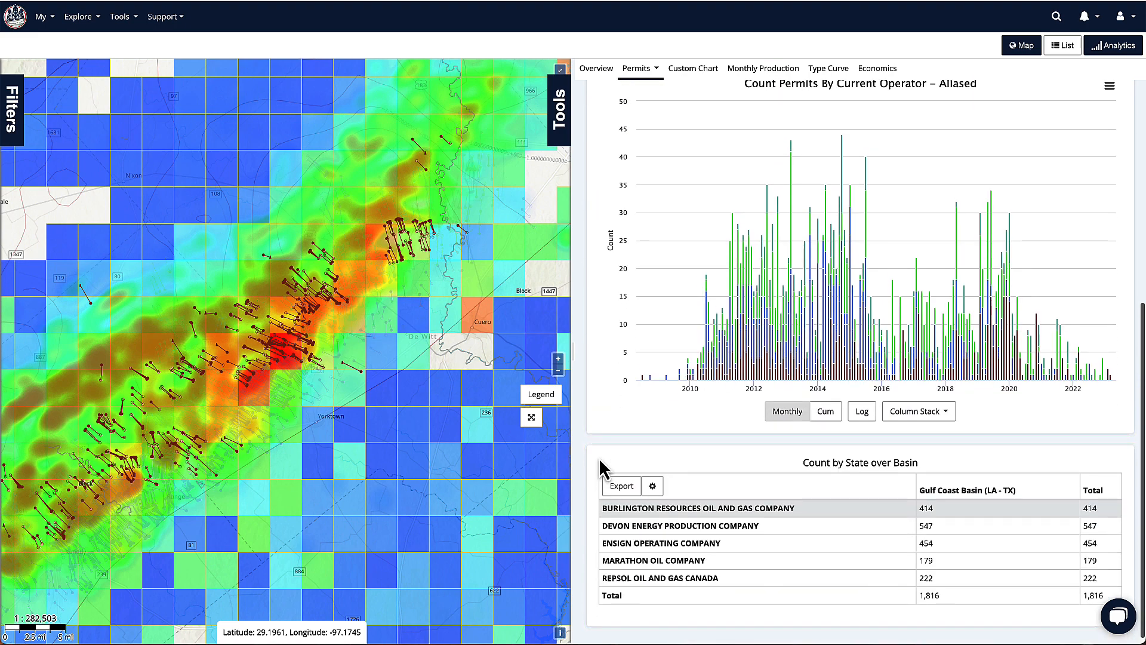
scroll(601, 466, up, 1)
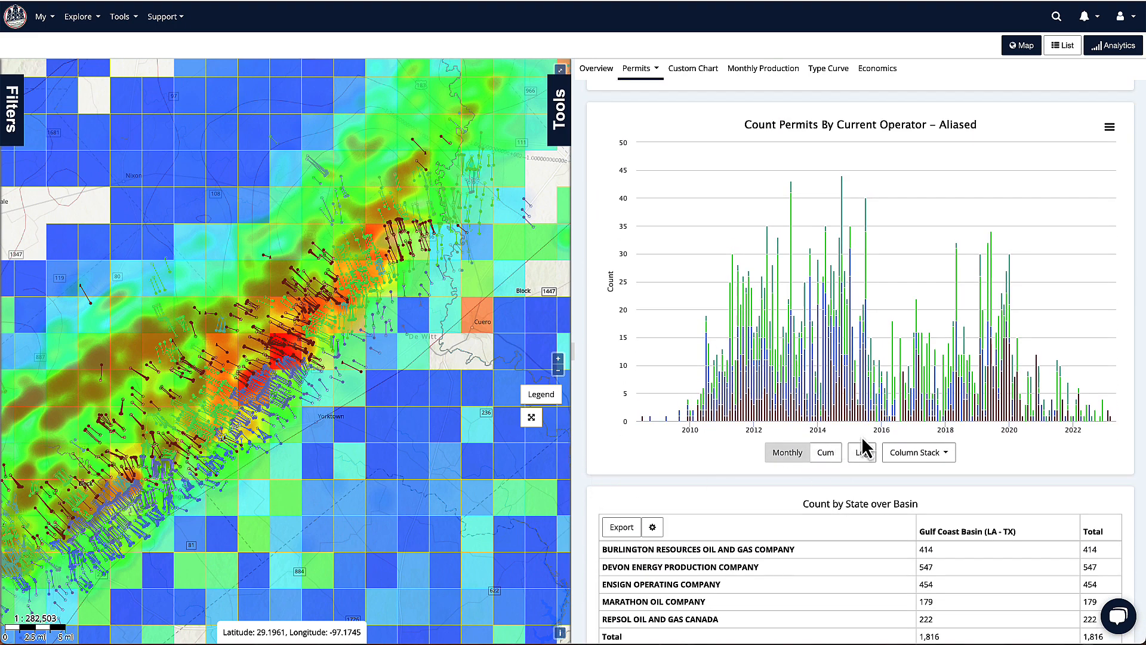
click(948, 455)
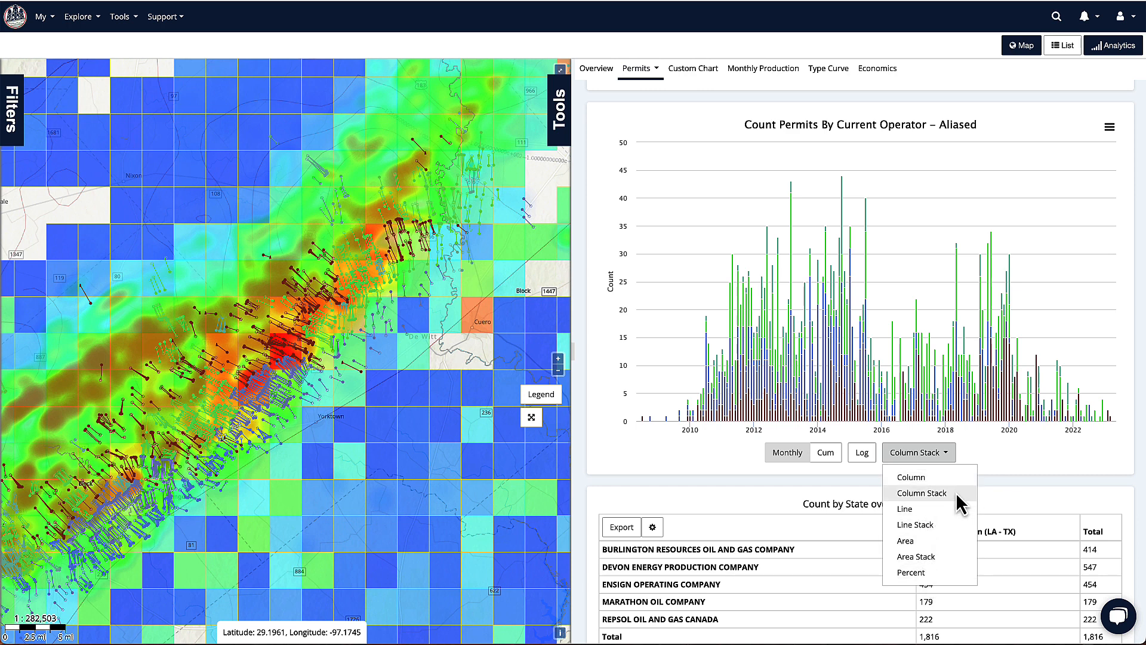
click(1030, 466)
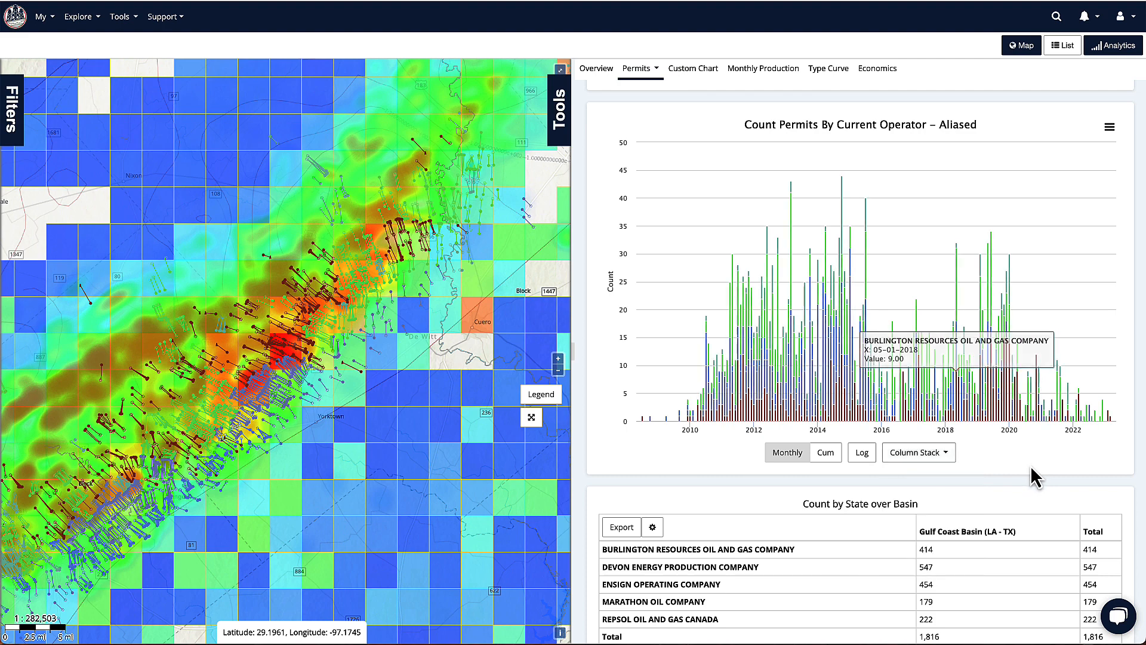
- Pivot the permit count table by Permit Purpose, keeping Count as the aggregation
scroll(636, 462, down, 2)
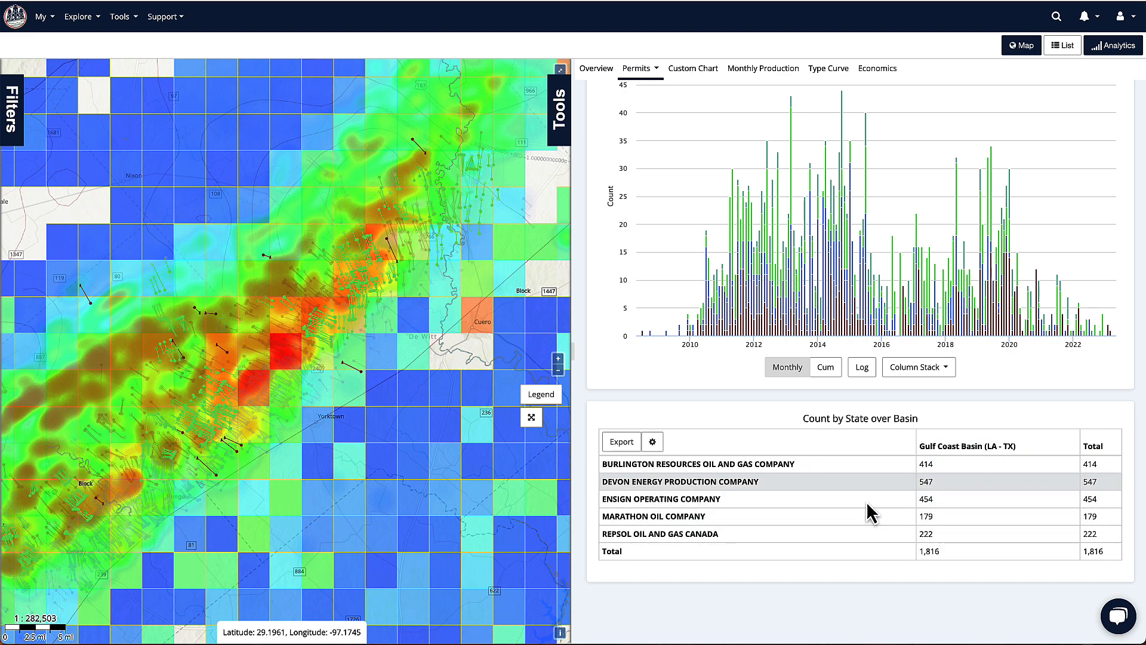
click(653, 442)
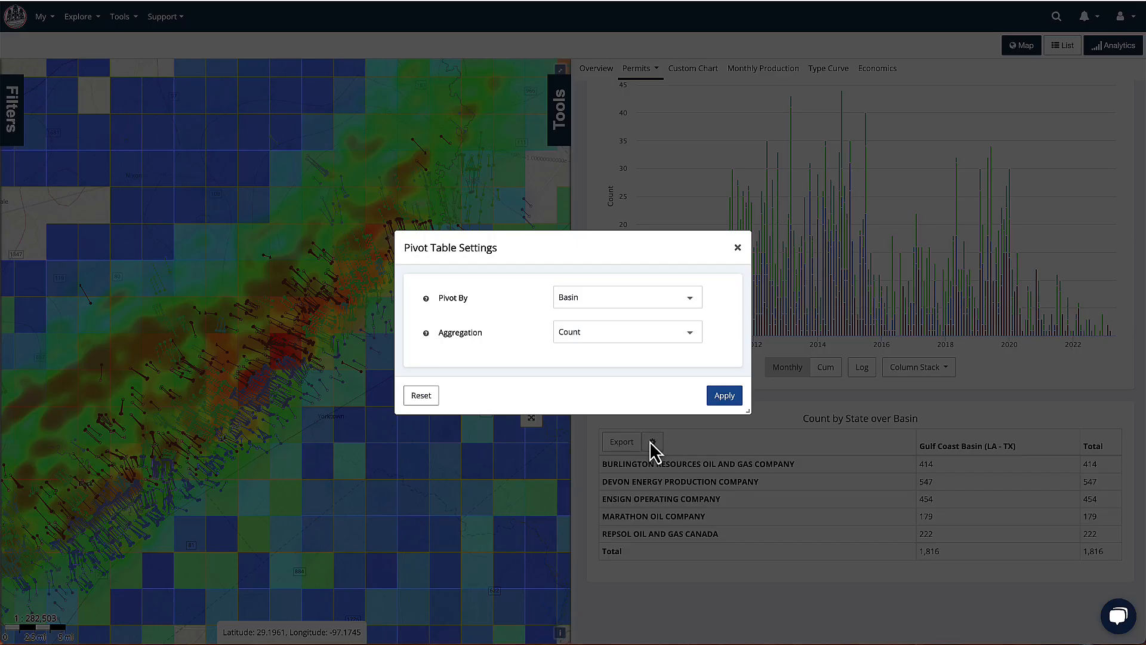
click(674, 303)
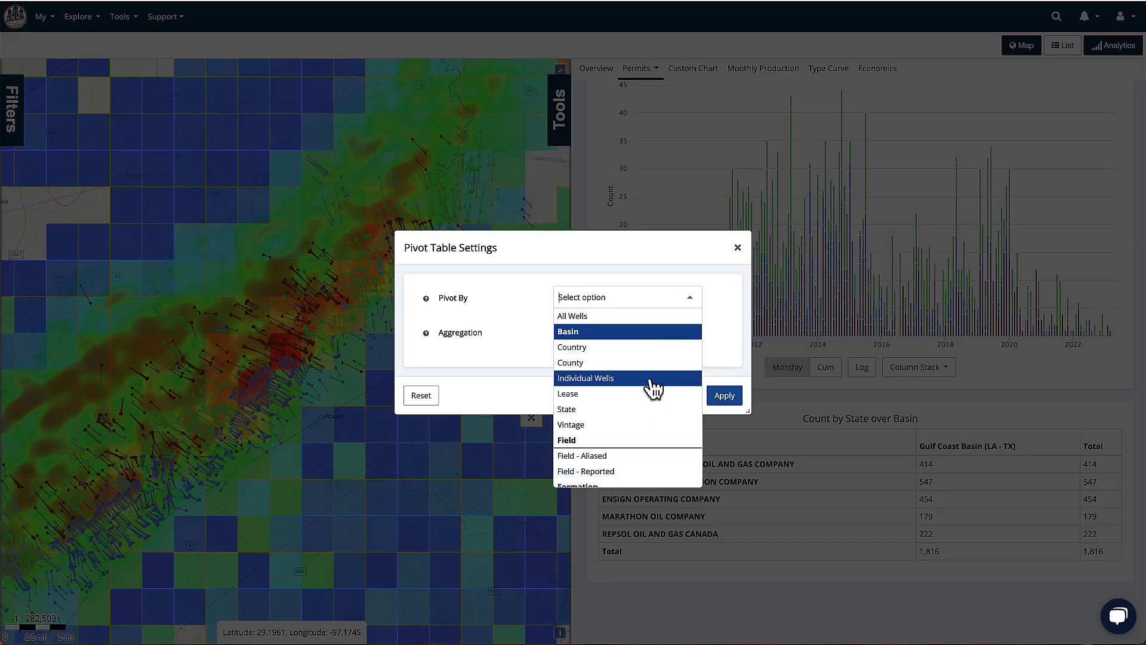
scroll(653, 388, down, 3)
scroll(653, 389, down, 5)
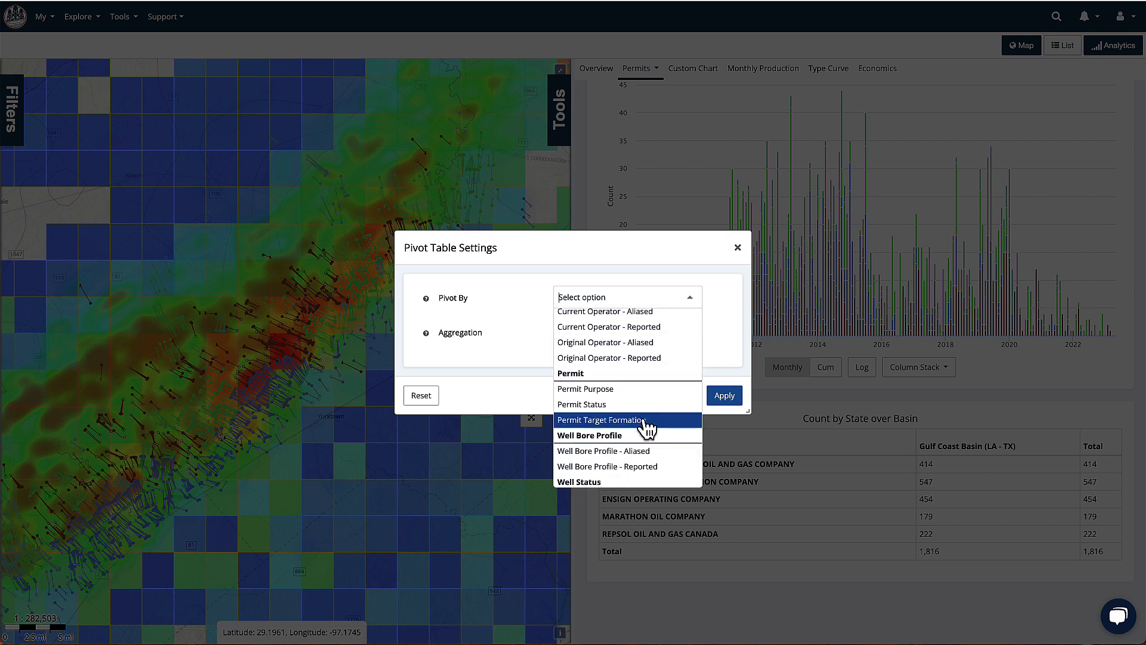
click(602, 389)
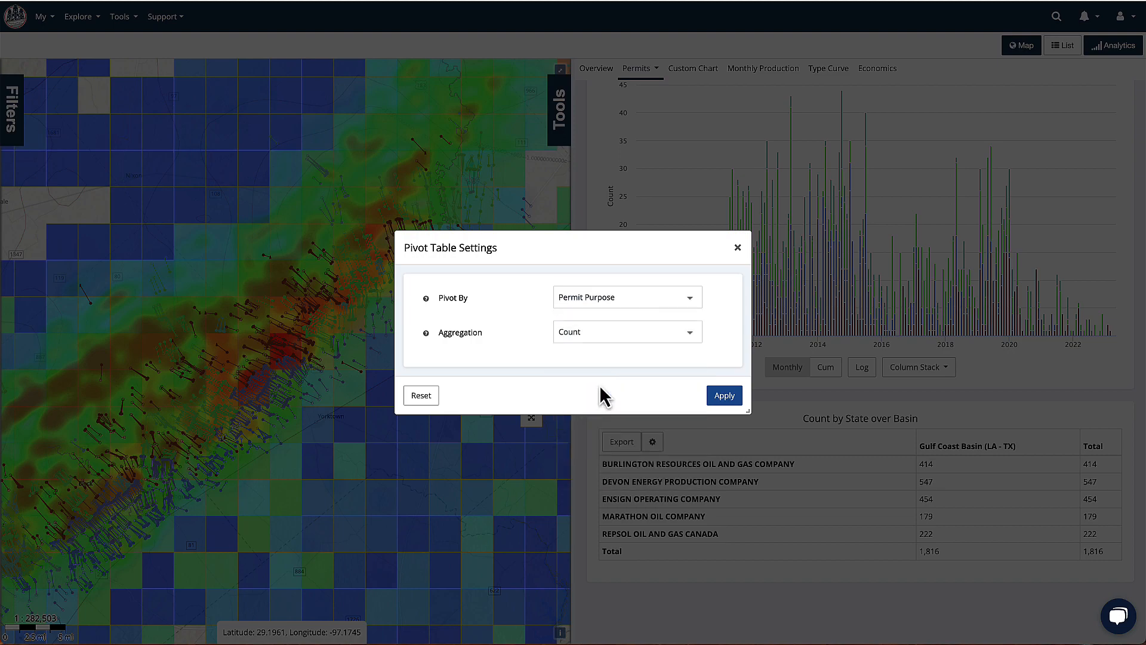
click(725, 396)
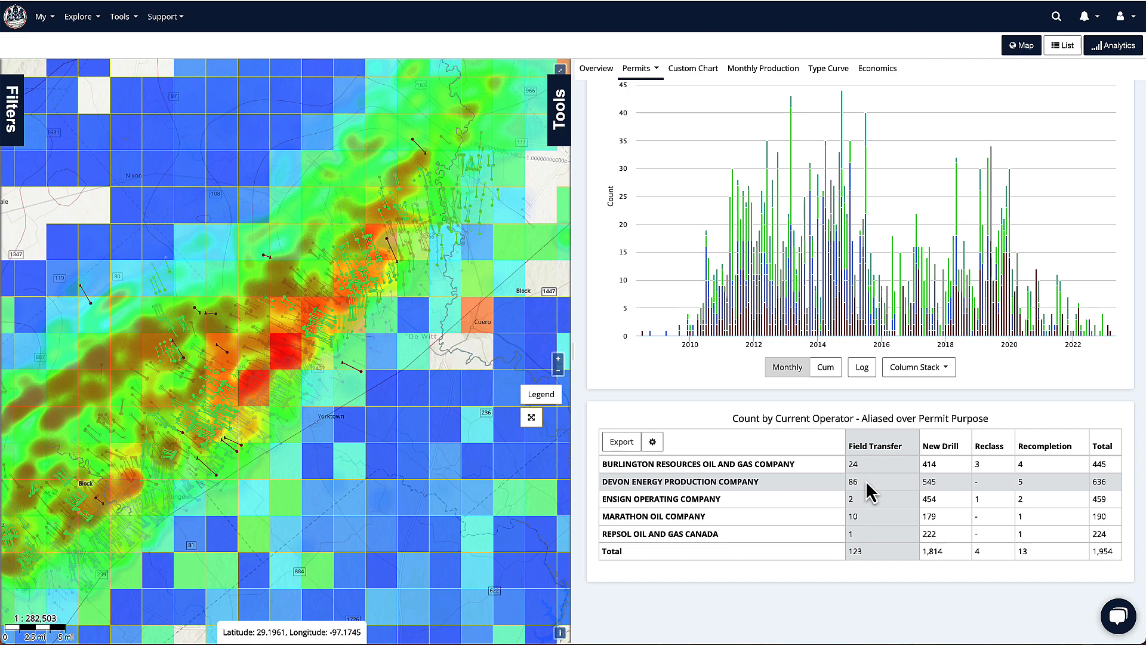
- Show the Rigs dashboard and group its data by Current Operator - Aliased
scroll(601, 349, up, 7)
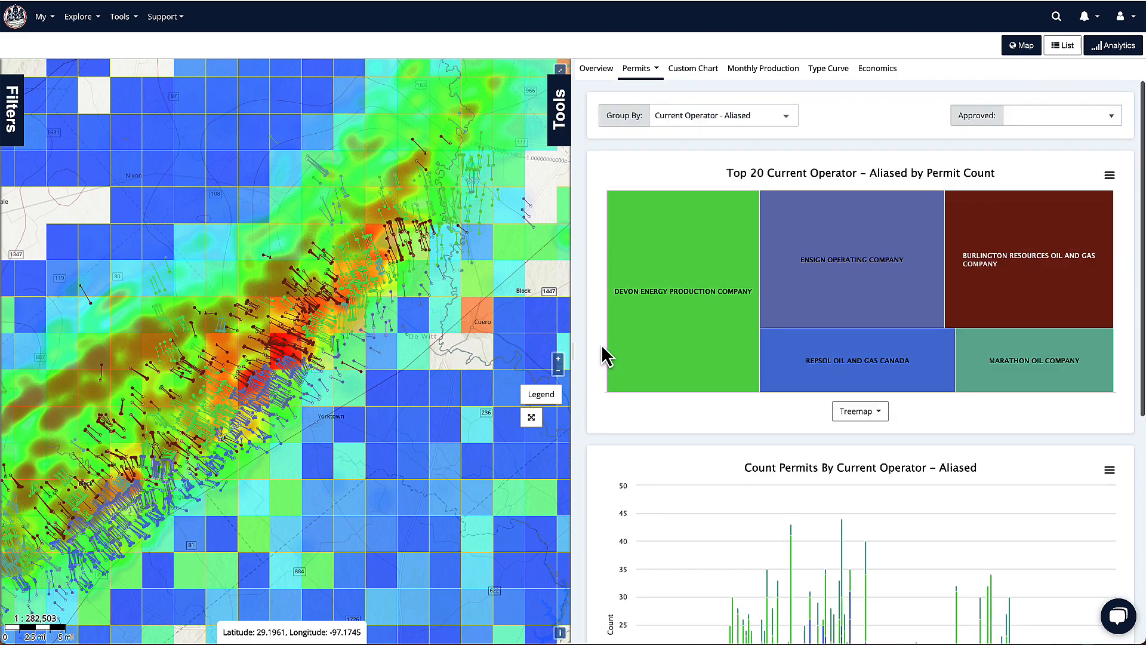
click(654, 71)
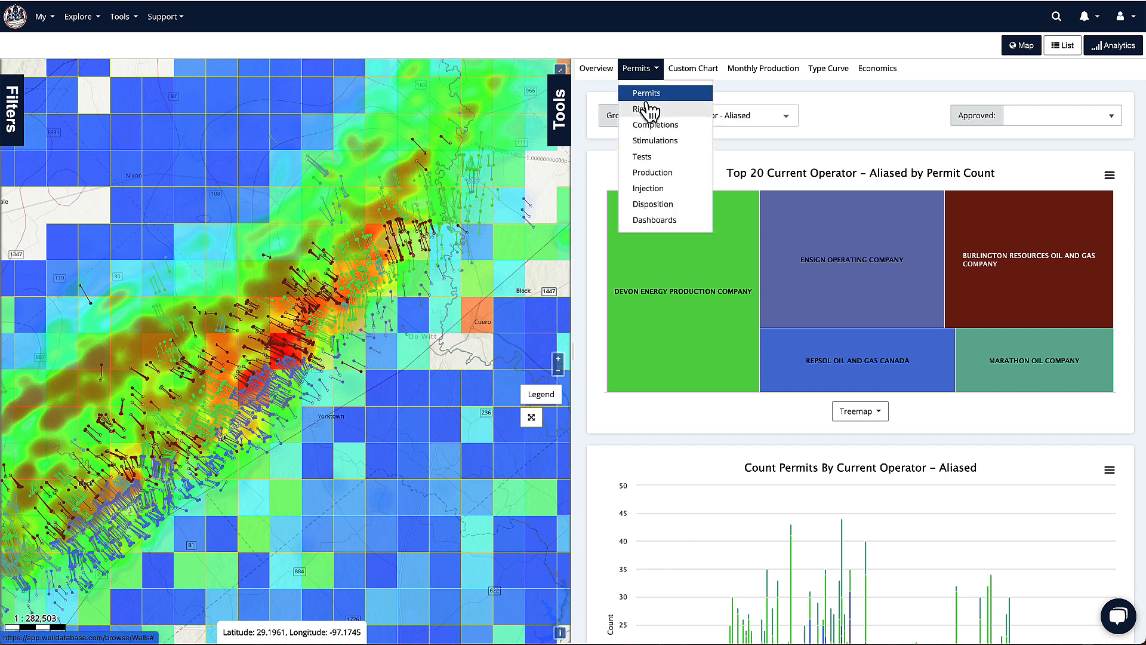
click(645, 106)
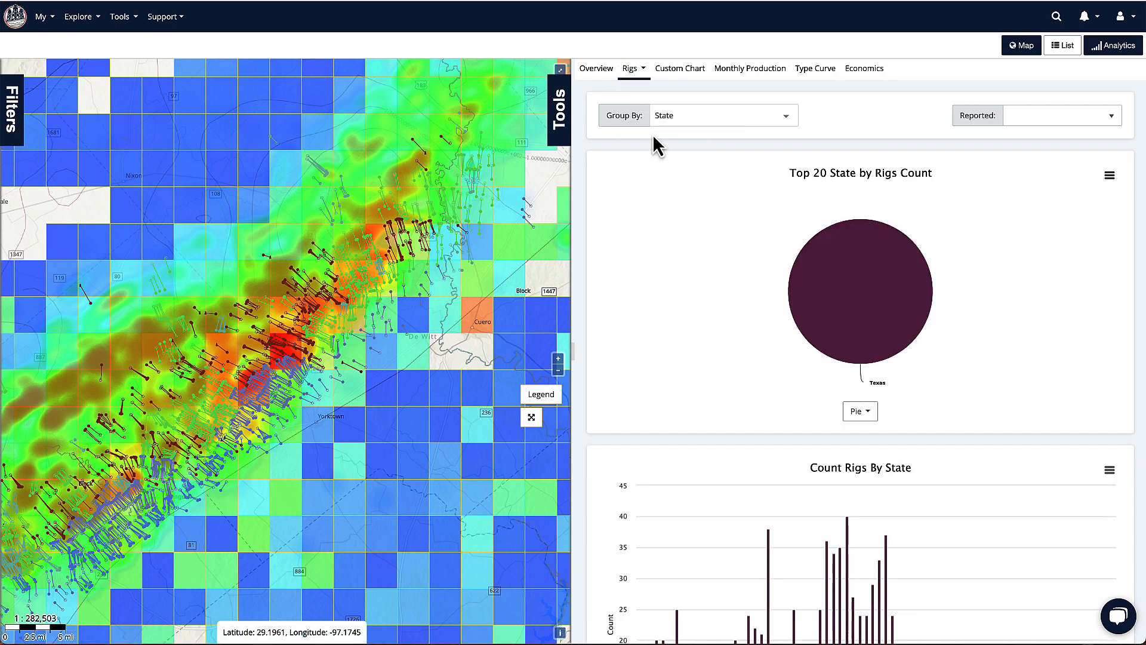
click(688, 124)
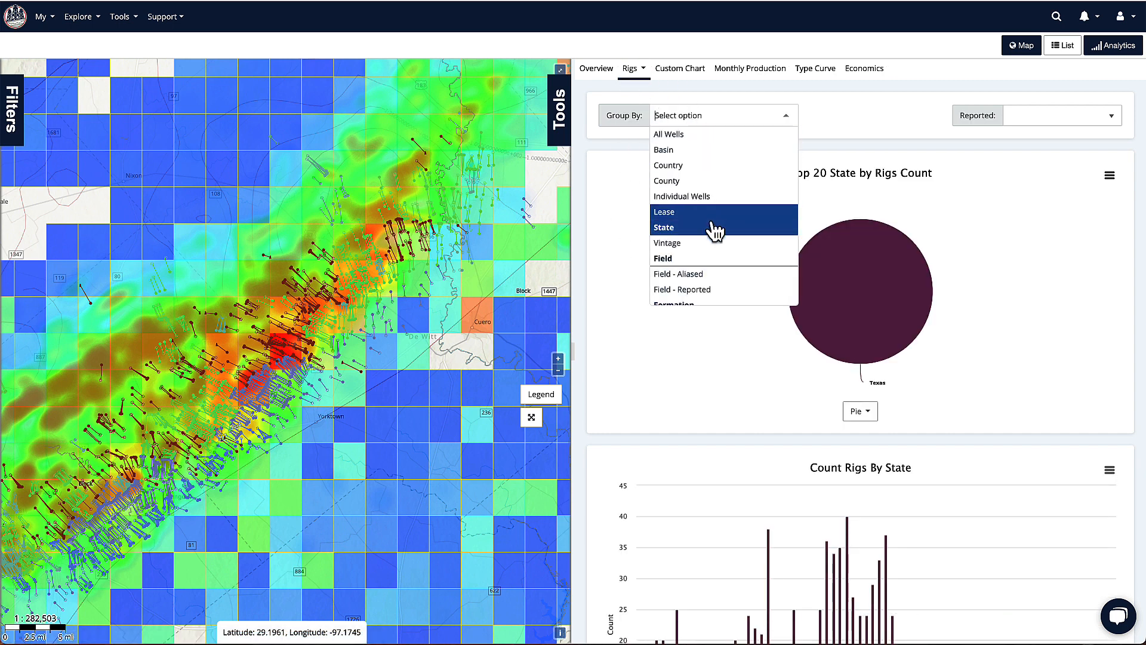
scroll(715, 283, down, 3)
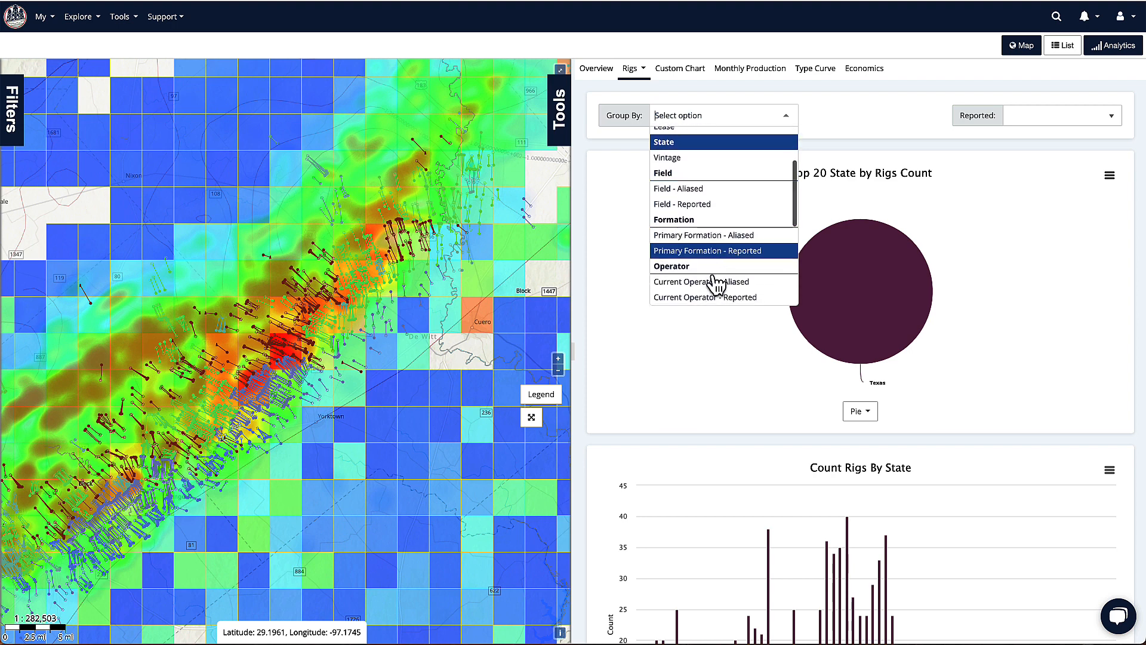
click(715, 283)
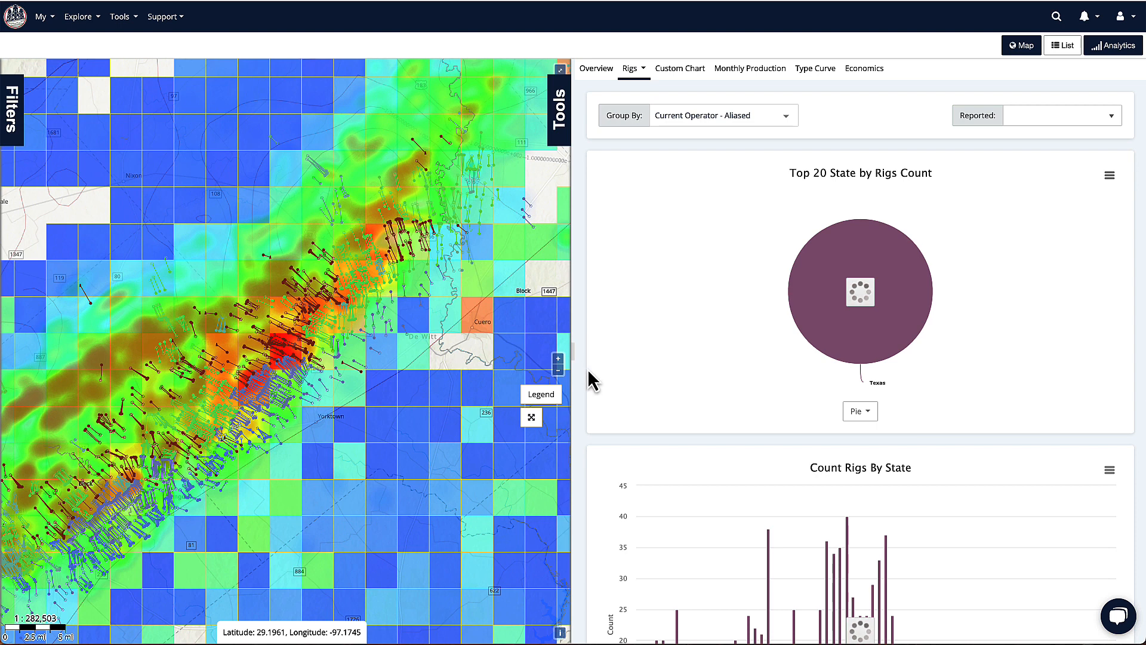
- Examine the monthly rig counts per operator in the stacked column chart and the count table by basin
scroll(591, 377, down, 5)
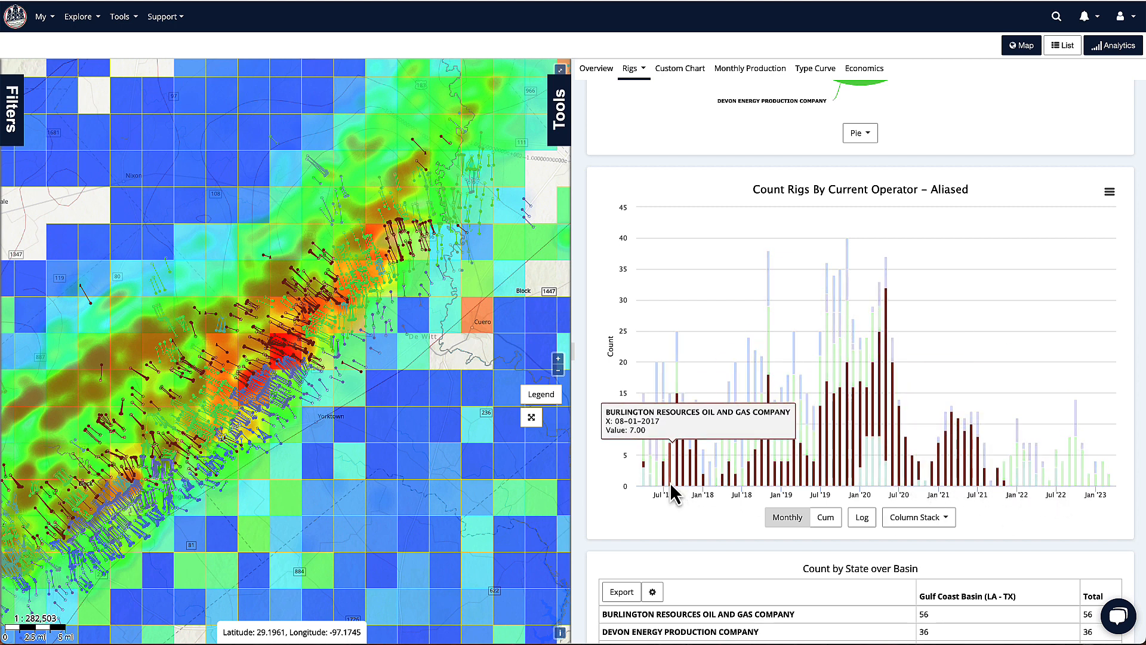
scroll(681, 485, down, 2)
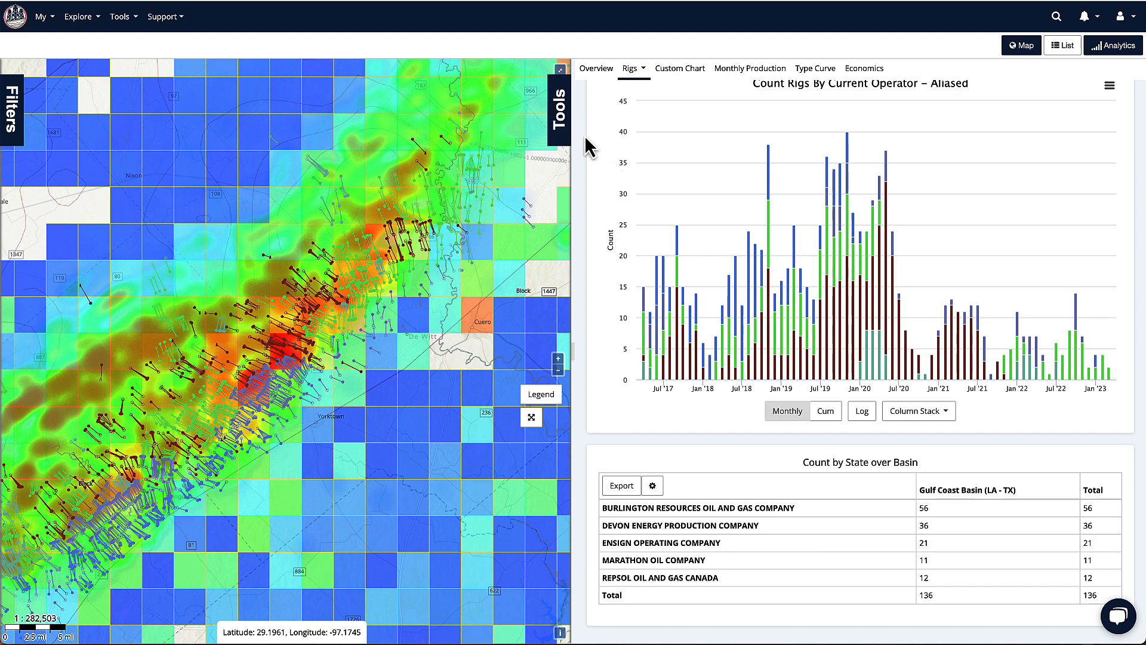
scroll(589, 143, up, 6)
click(708, 115)
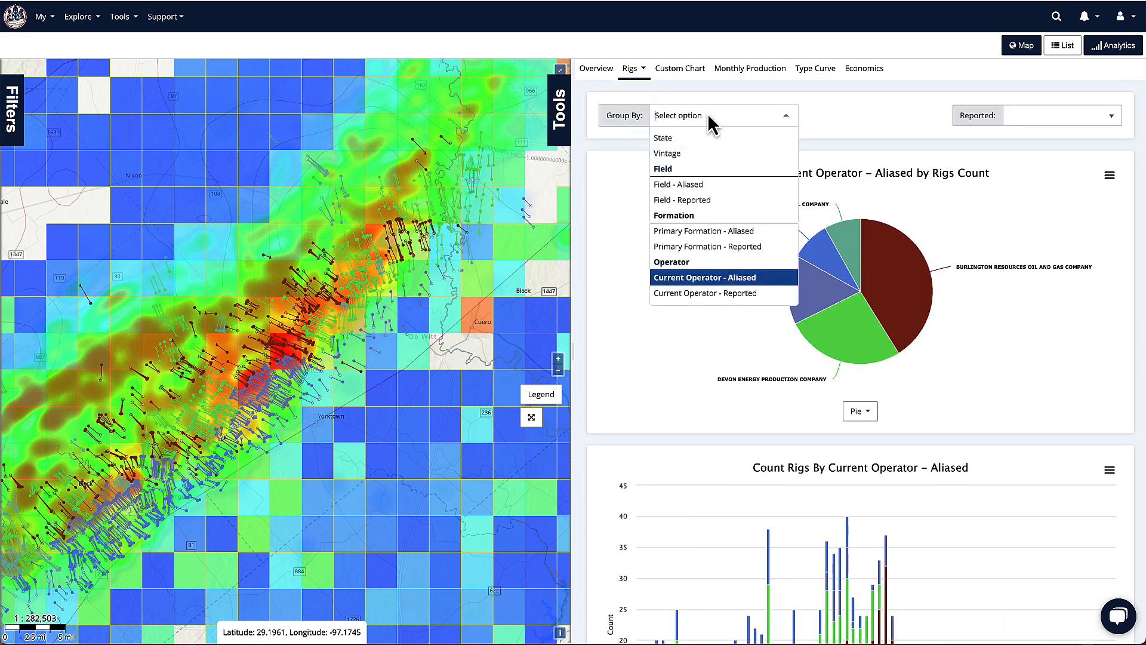
- Show the Completions dashboard and group its data by Current Operator - Aliased
click(640, 72)
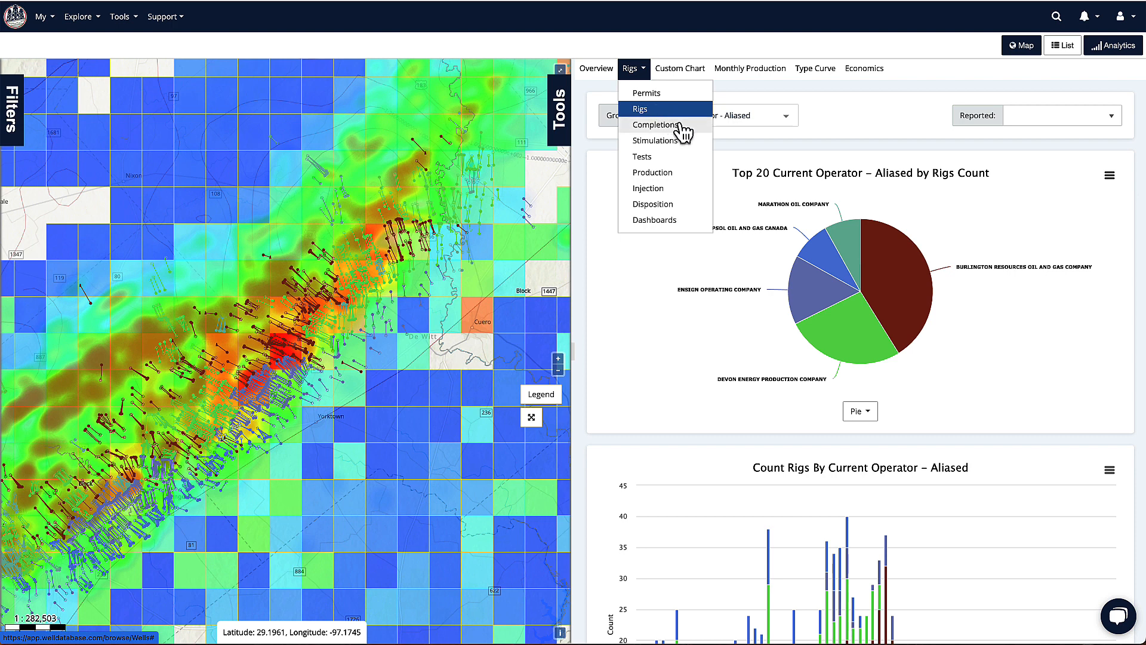
click(681, 128)
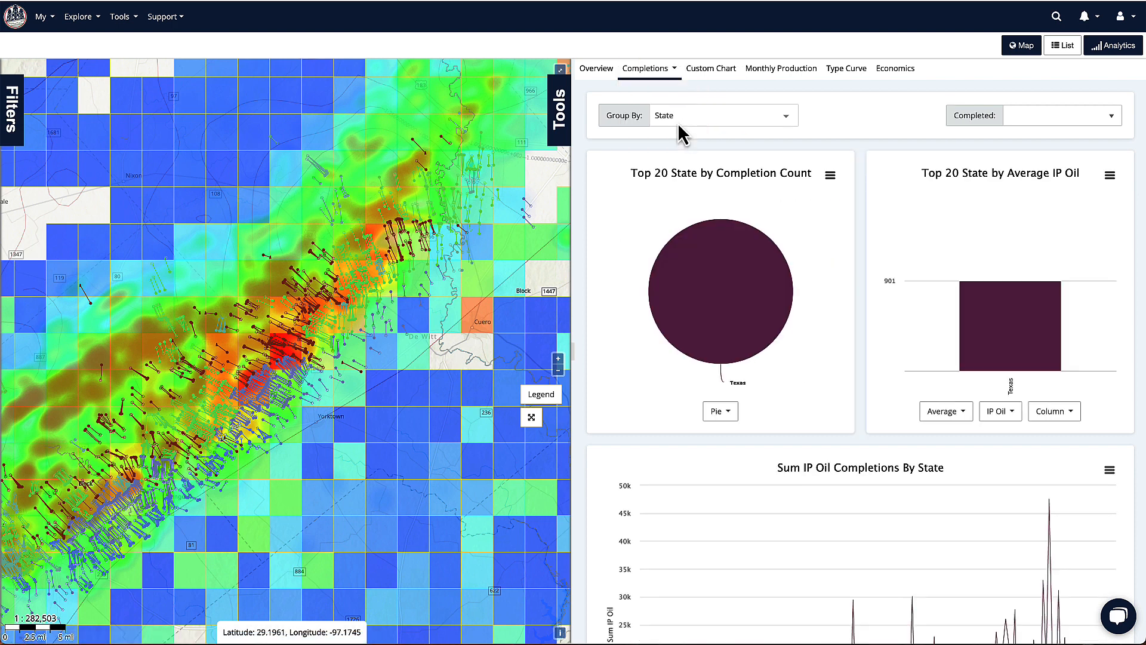
click(700, 120)
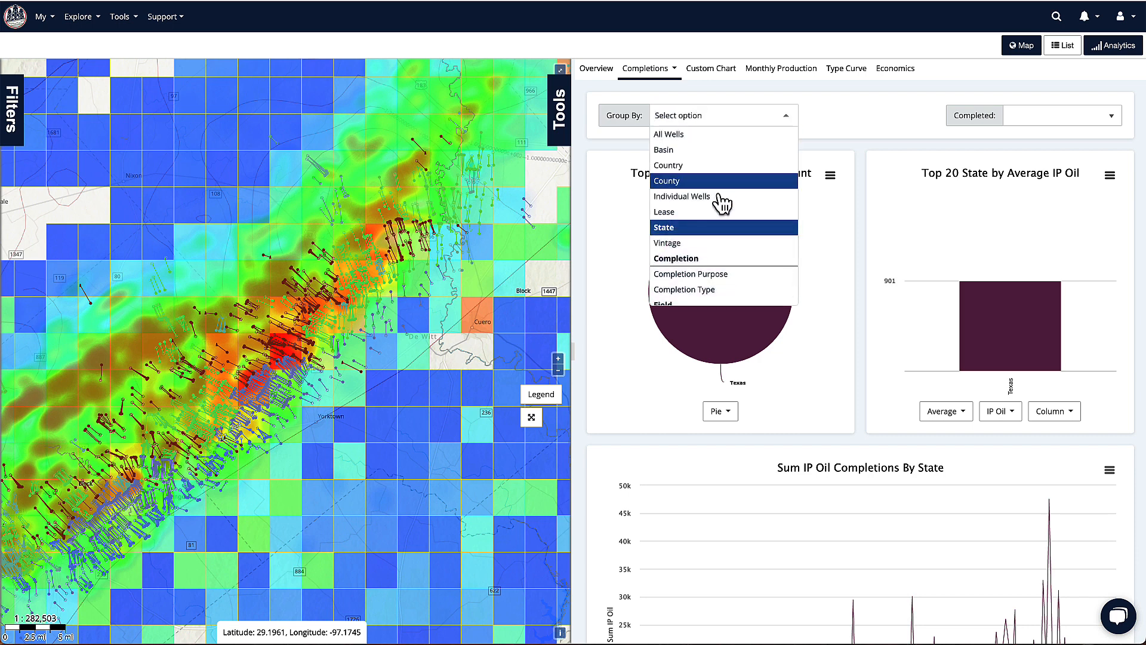
scroll(719, 216, down, 3)
scroll(720, 219, down, 5)
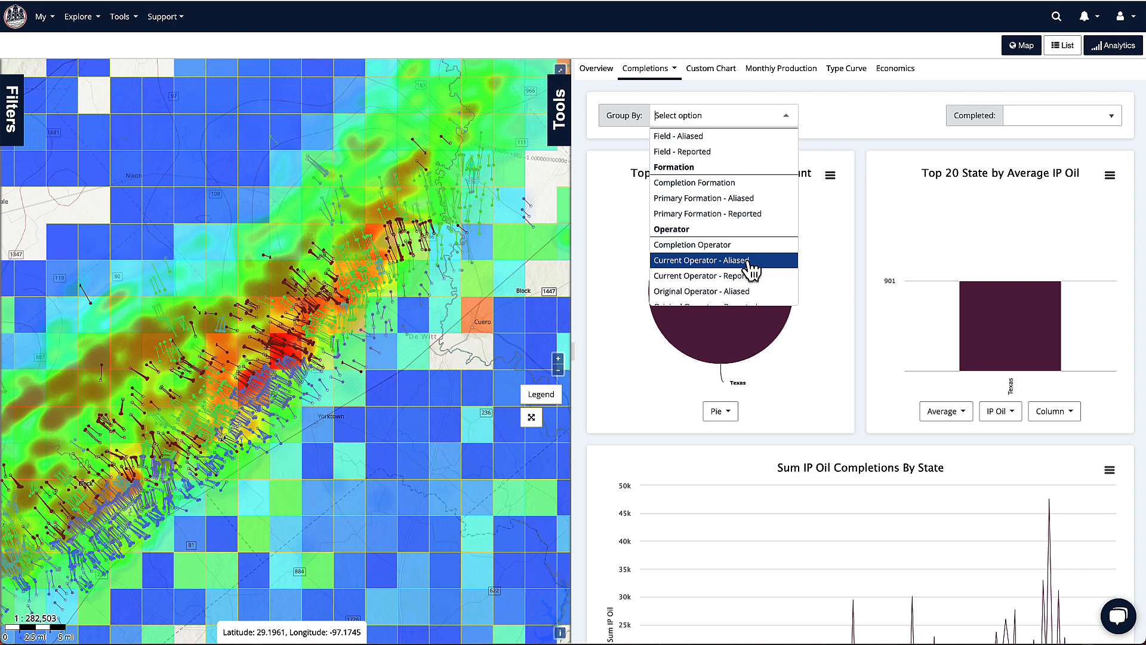
click(729, 260)
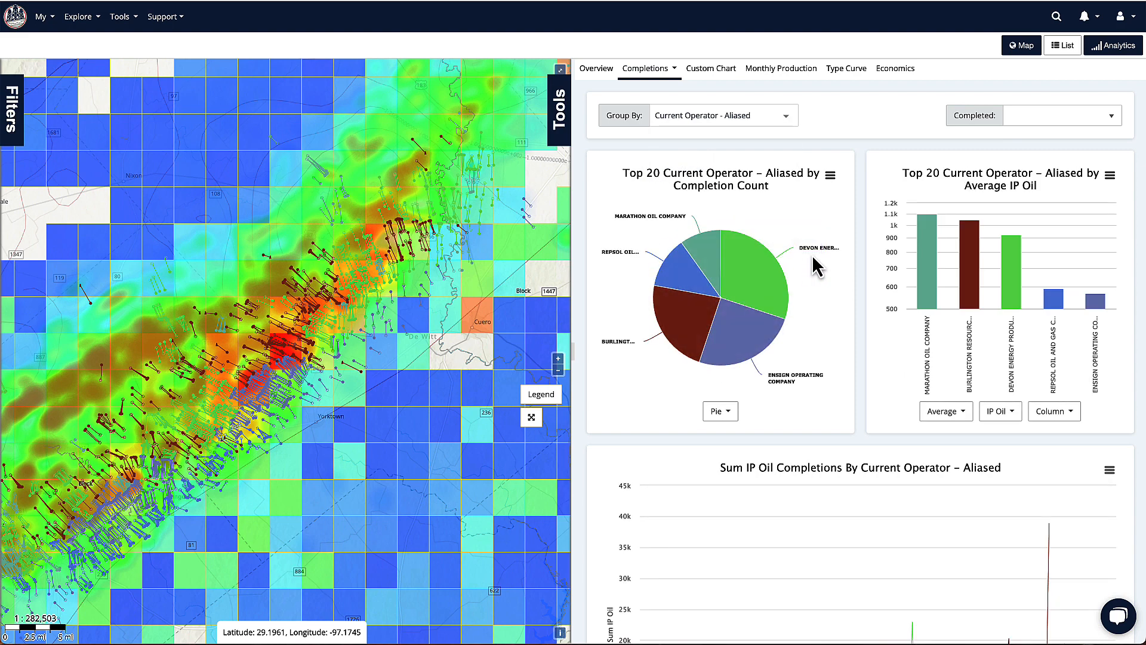
- Group the completions by Completion Operator and inspect the Pioneer Natural Resources and Devon Energy slices of the completion count pie
click(707, 116)
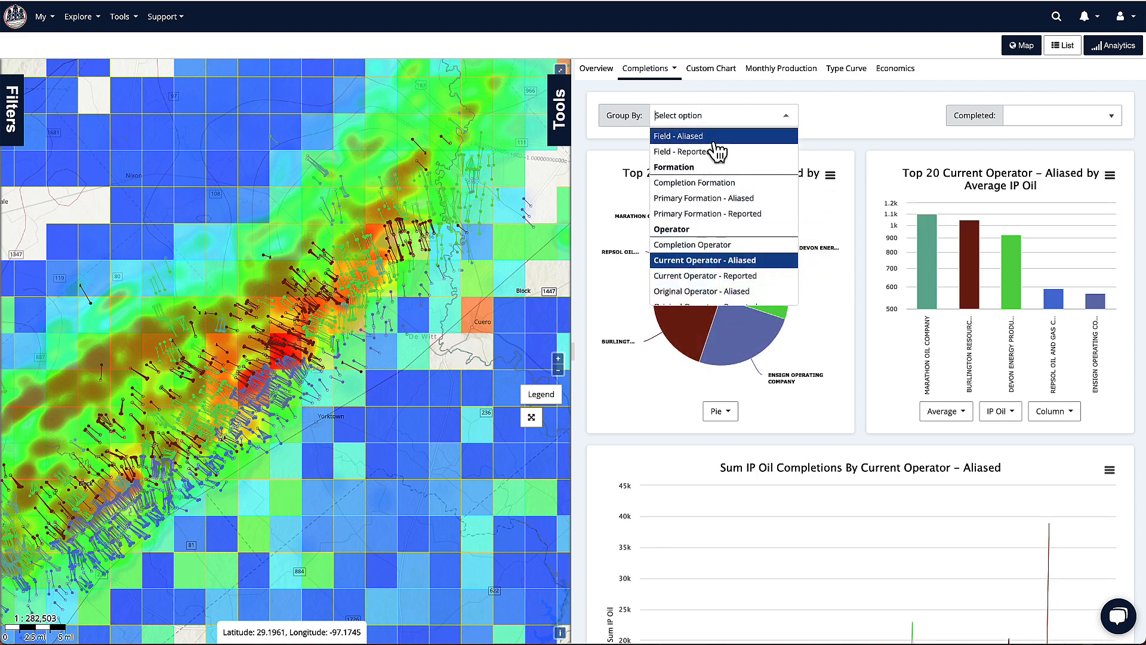
click(724, 245)
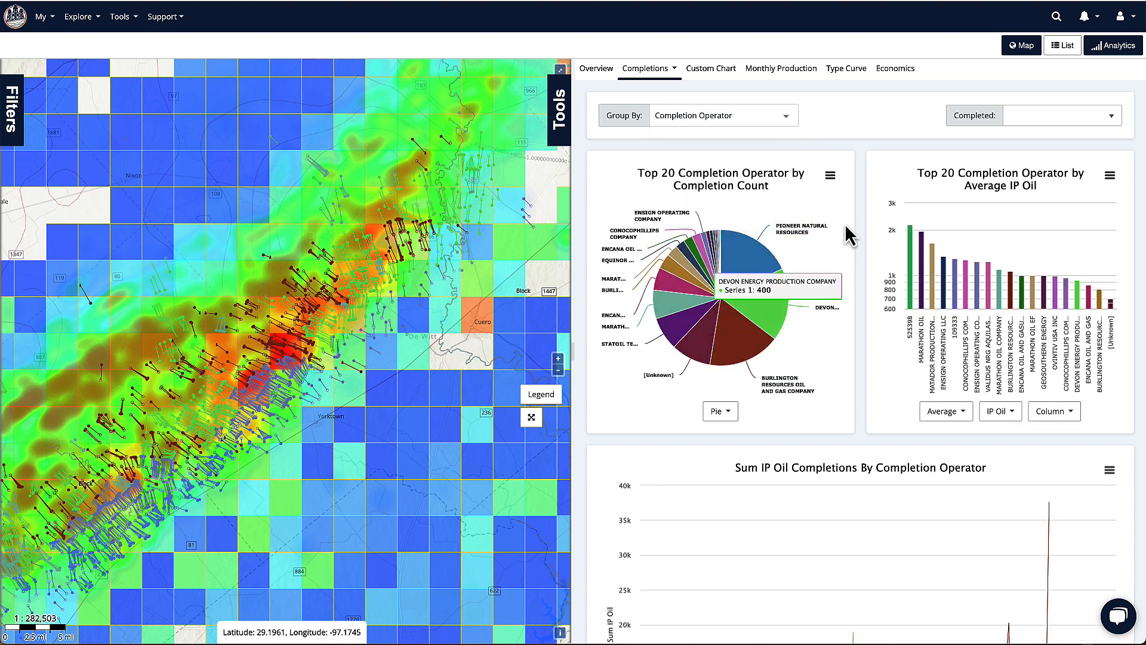
mouse_move(788, 231)
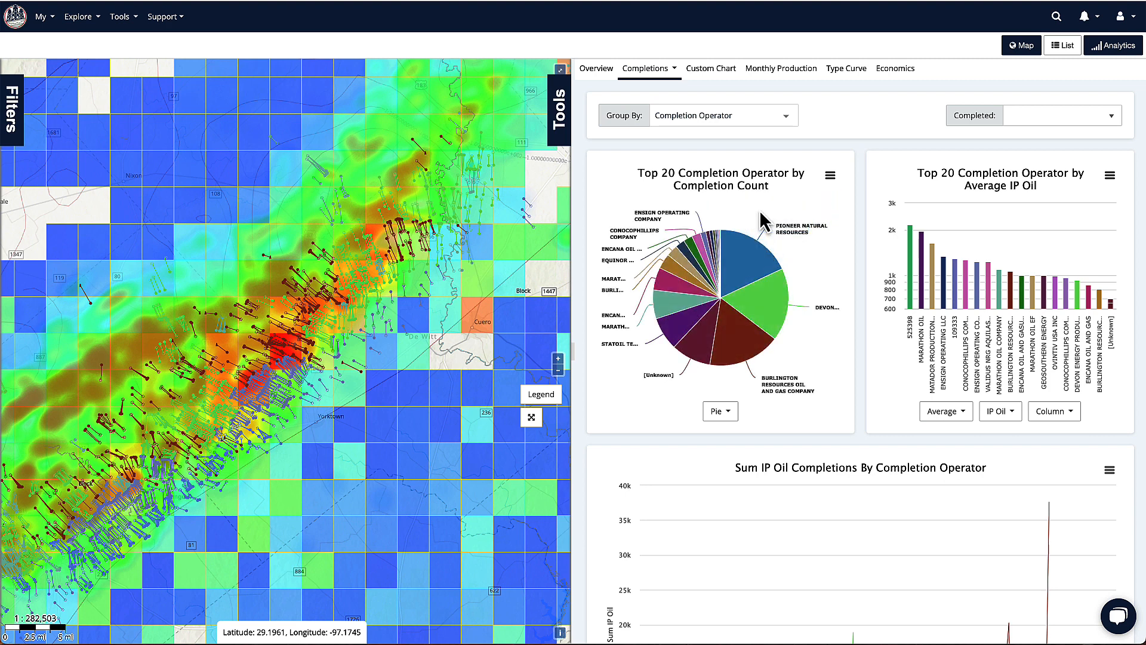
mouse_move(742, 254)
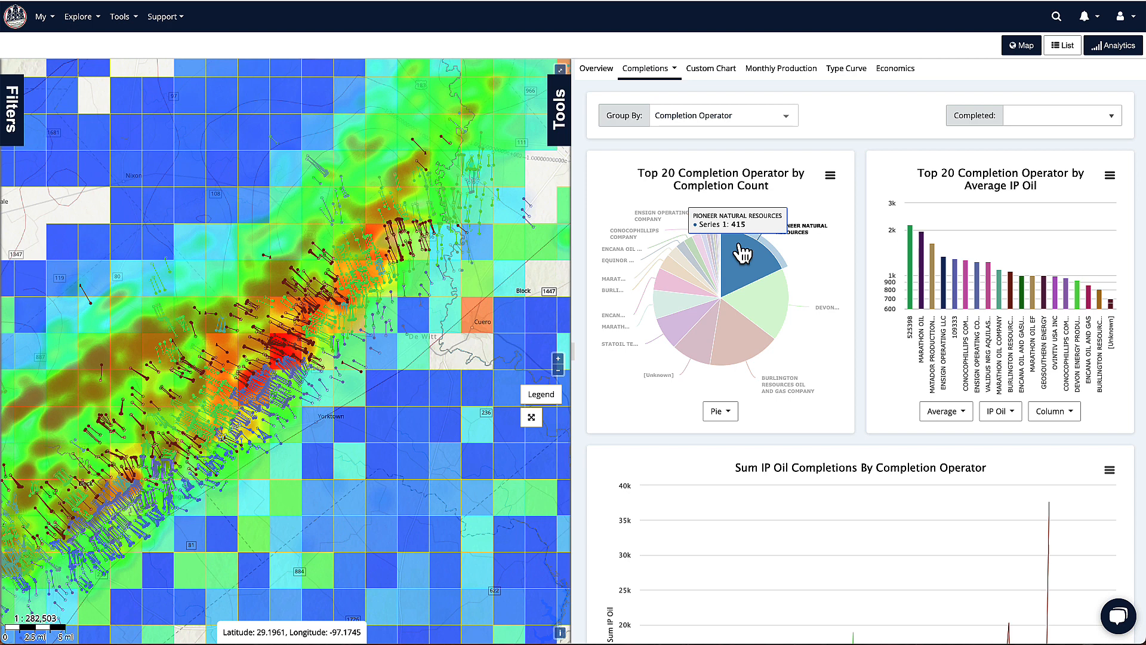
mouse_move(770, 311)
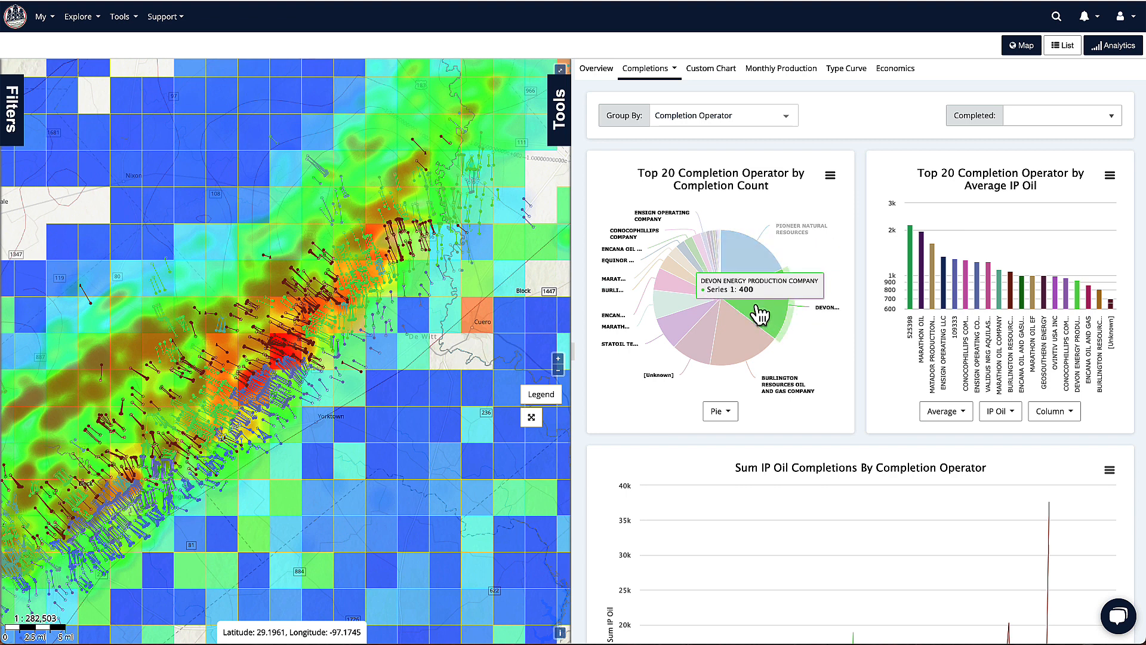
- Return the completions grouping to Current Operator - Aliased and review the metrics available for the Average IP Oil chart
click(754, 116)
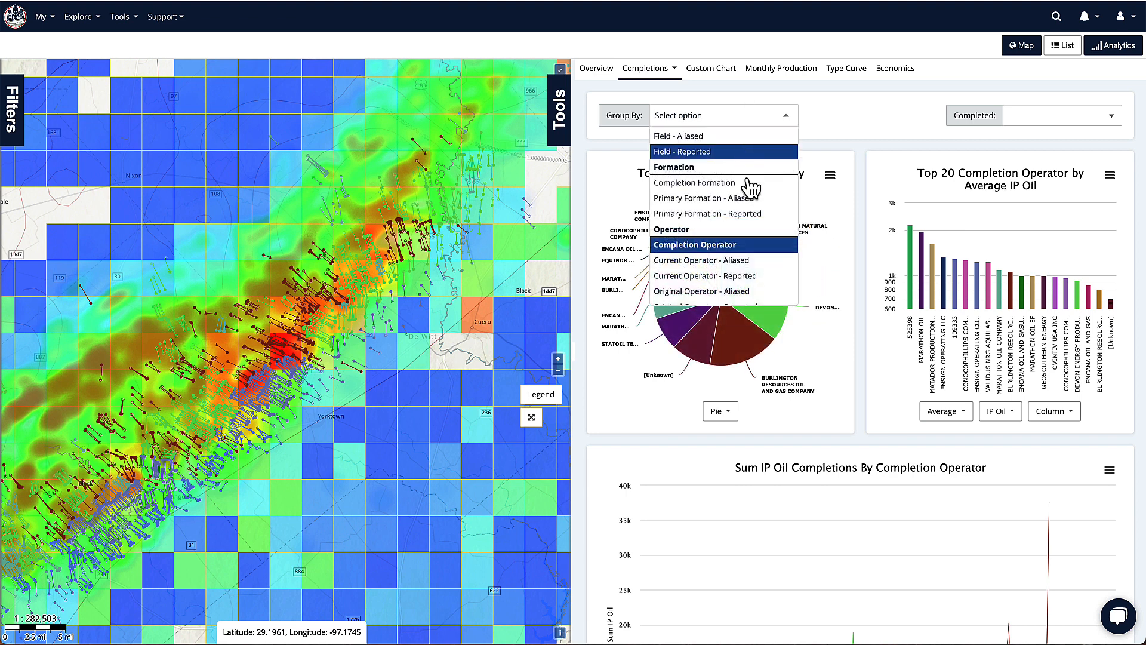
click(754, 260)
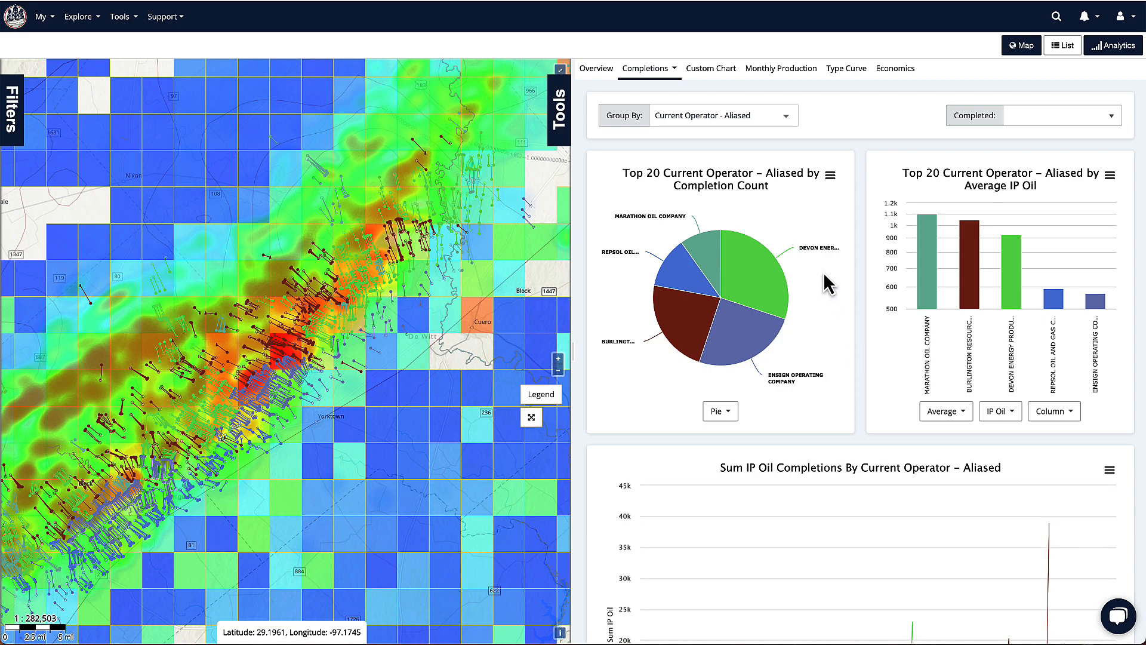
mouse_move(774, 263)
mouse_move(924, 291)
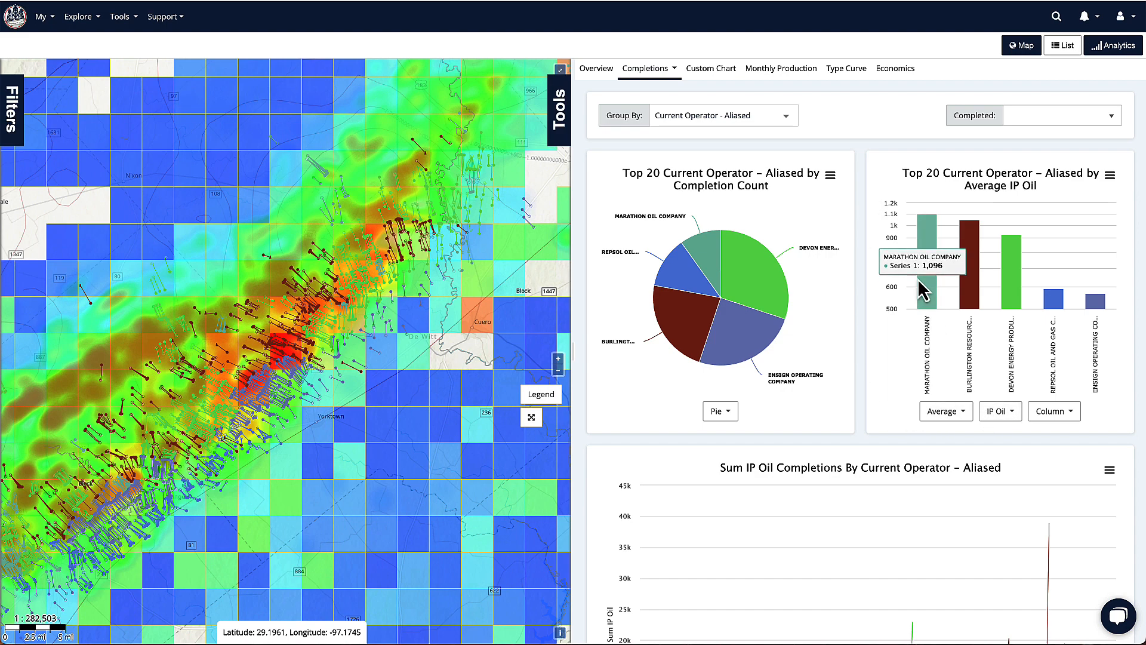
click(1011, 413)
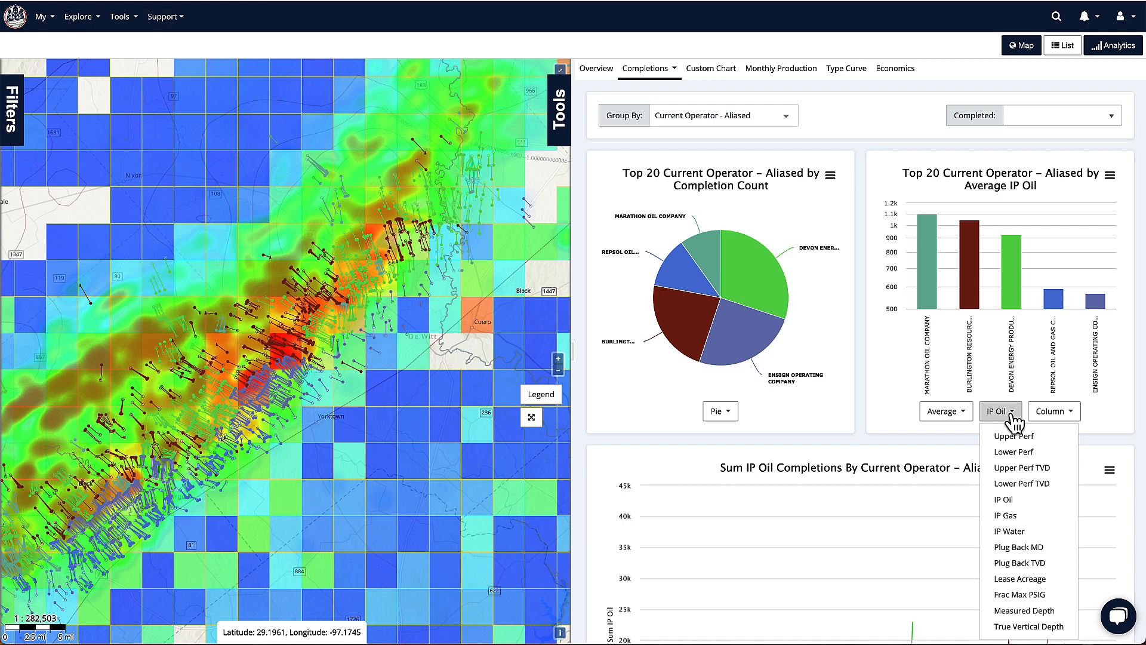
click(861, 425)
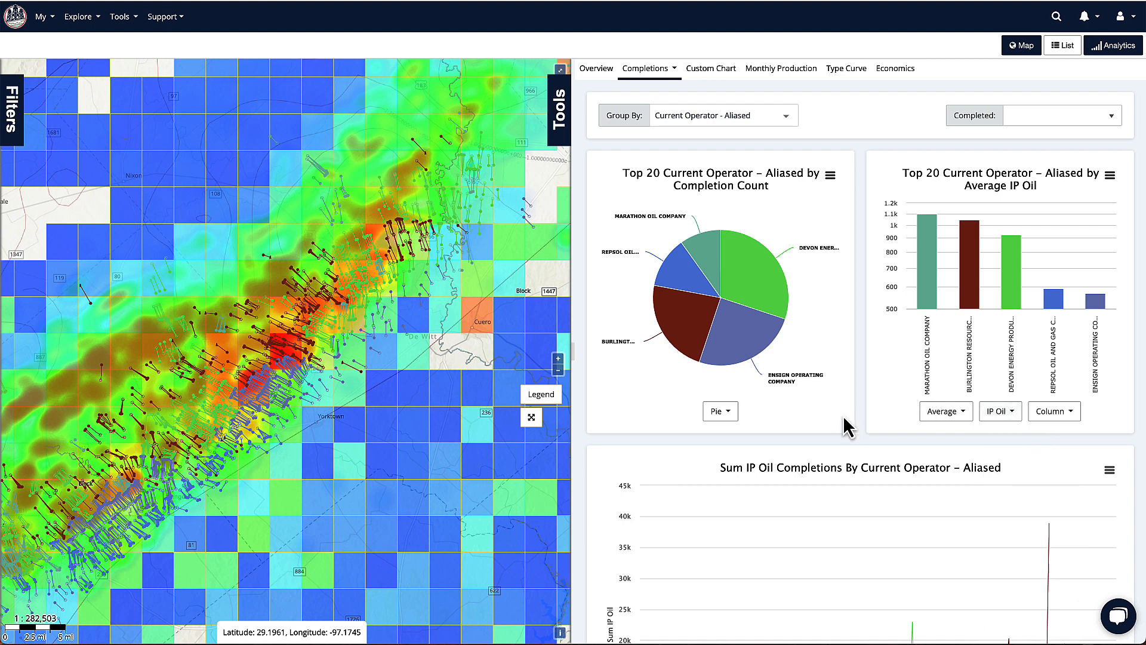
- Set the Sum IP Oil Completions chart to the Average aggregation and display it as a Column chart
scroll(592, 441, down, 3)
scroll(593, 447, down, 1)
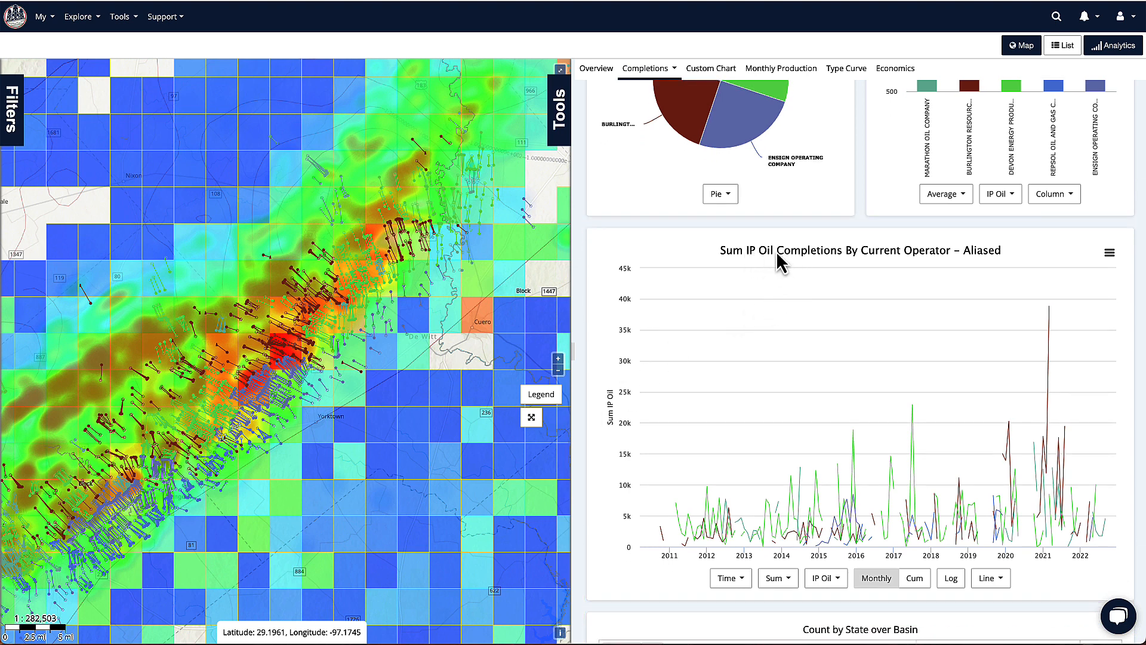
click(782, 579)
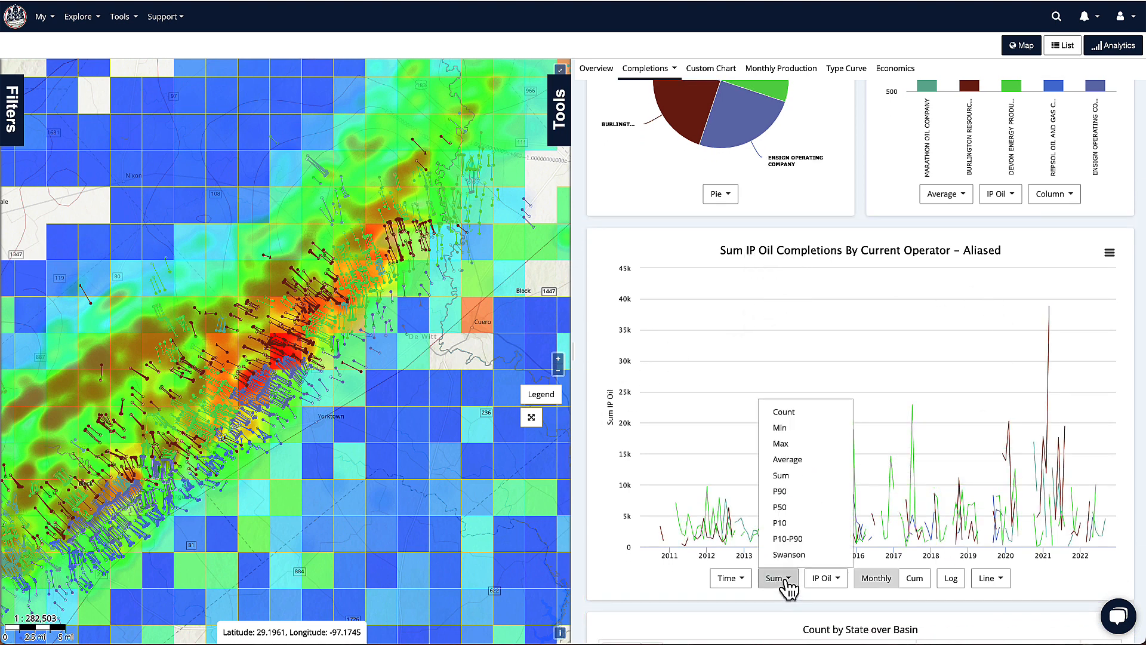
click(784, 459)
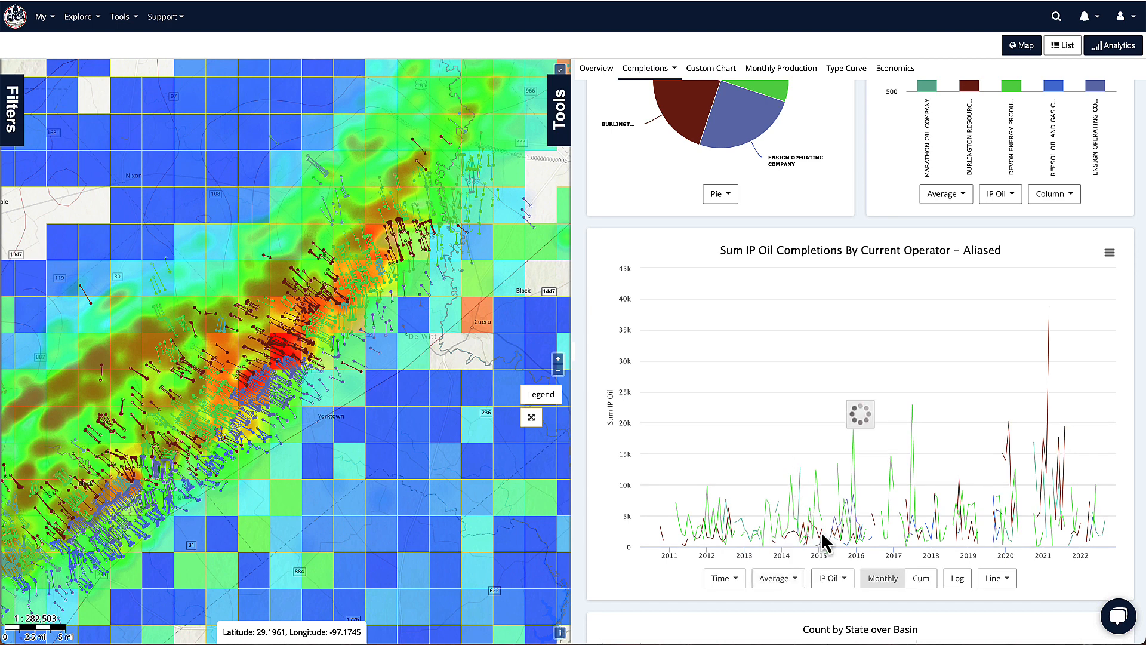
click(1003, 580)
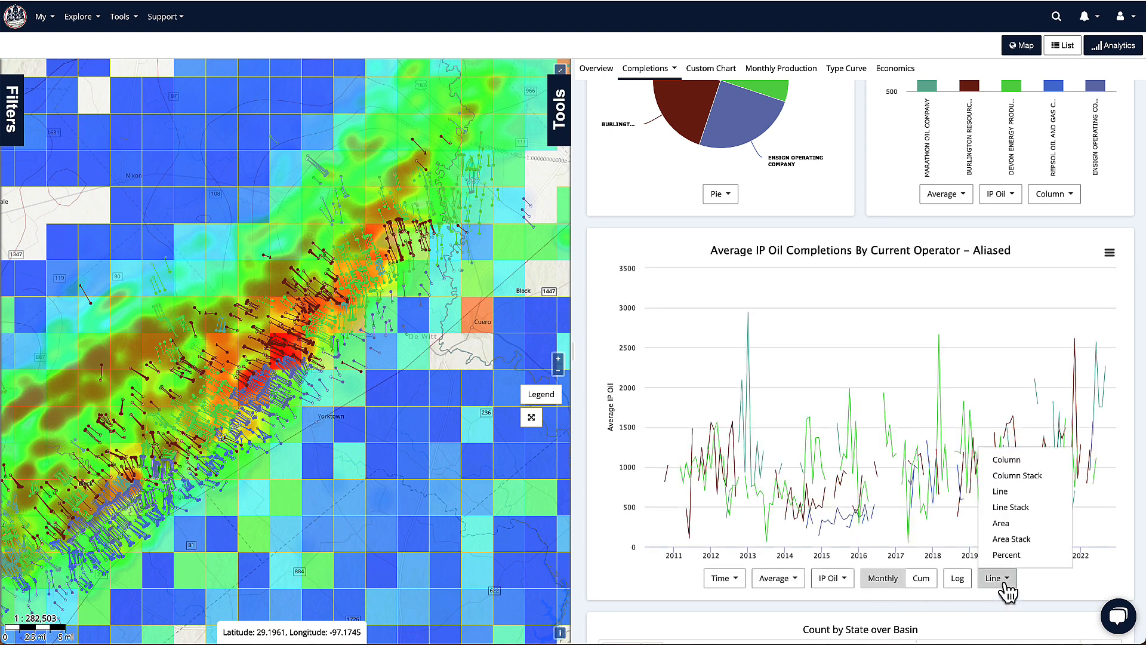
click(1016, 460)
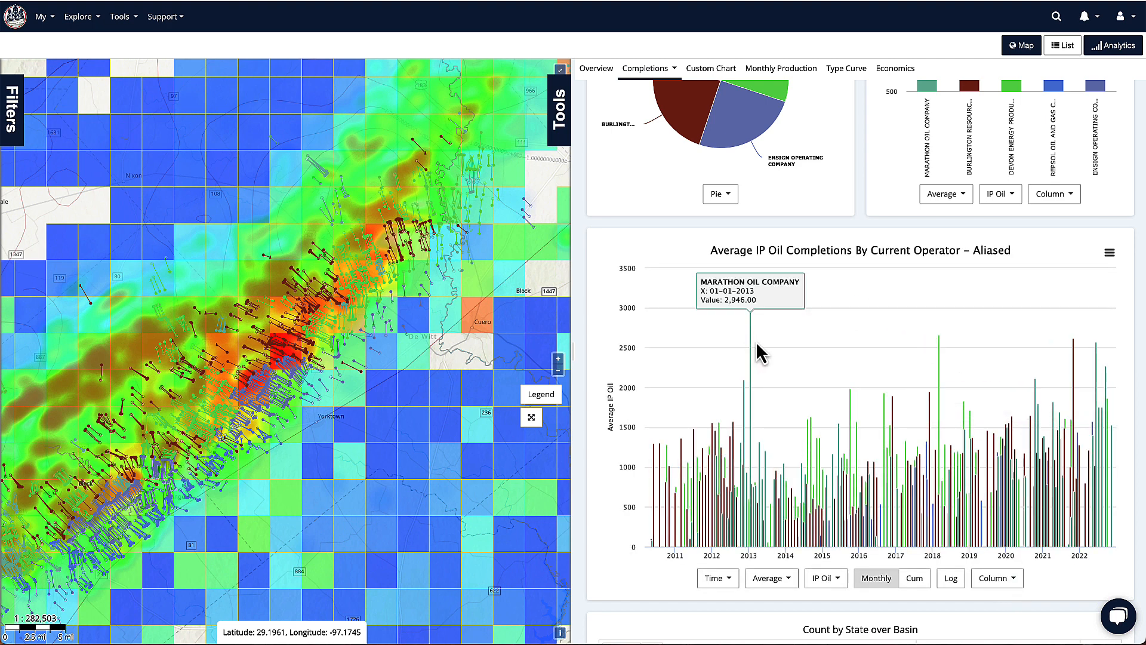
- Inspect the operator values in the Average IP Oil Completions chart and review its axis, aggregation, metric and chart type options
mouse_move(751, 351)
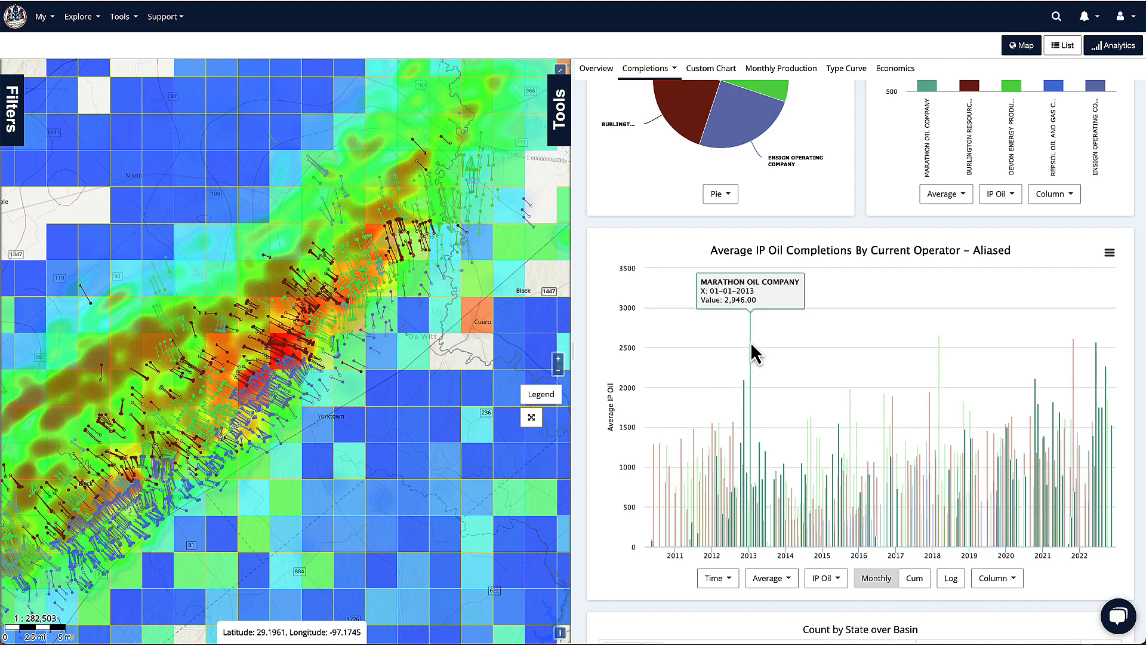
mouse_move(851, 408)
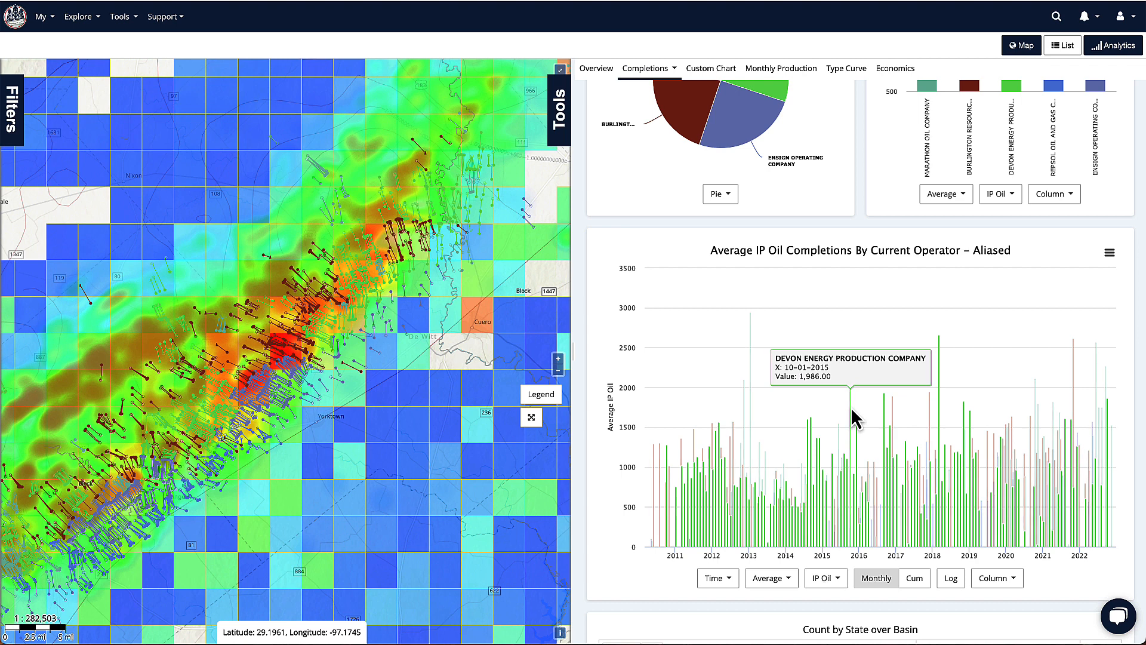
mouse_move(988, 435)
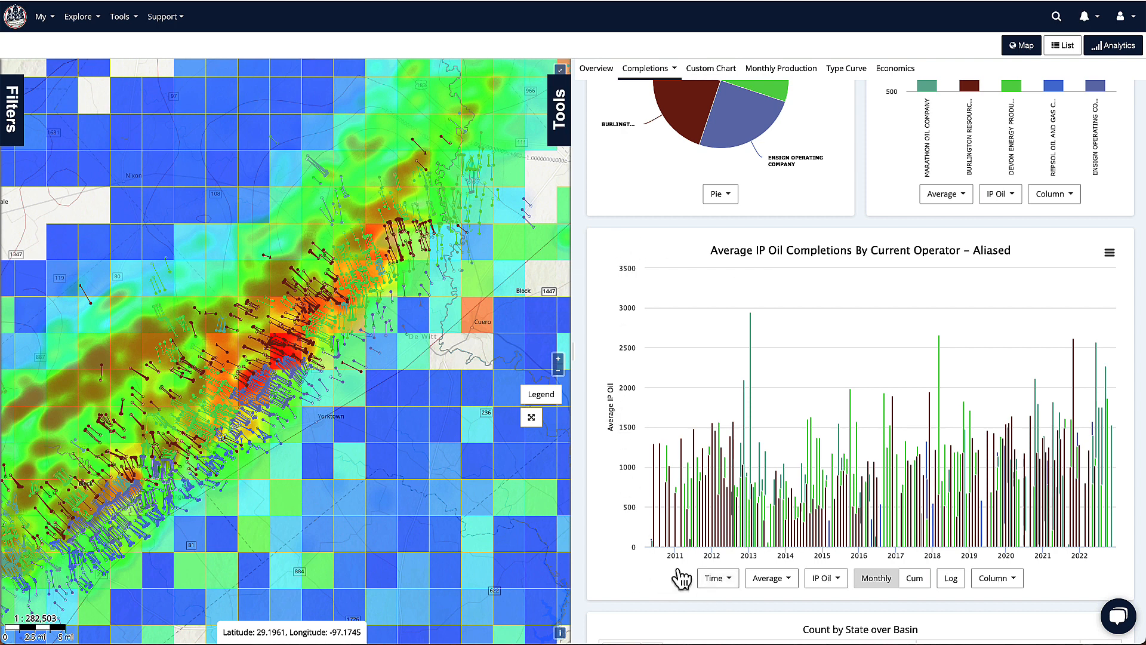
click(732, 586)
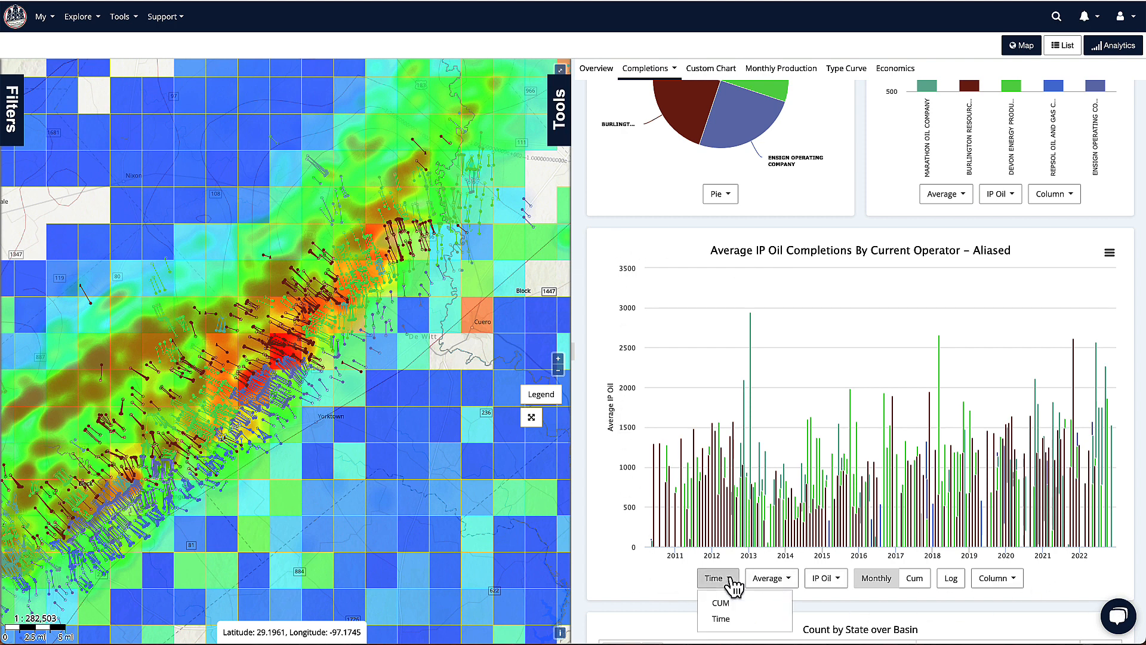
click(776, 584)
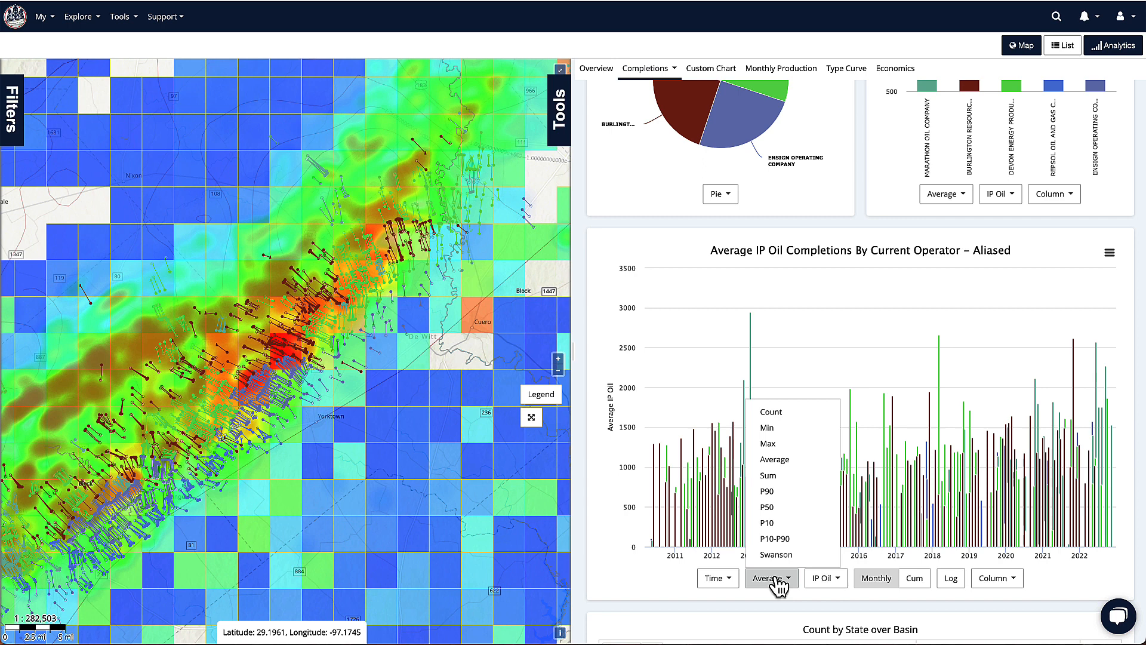
click(826, 582)
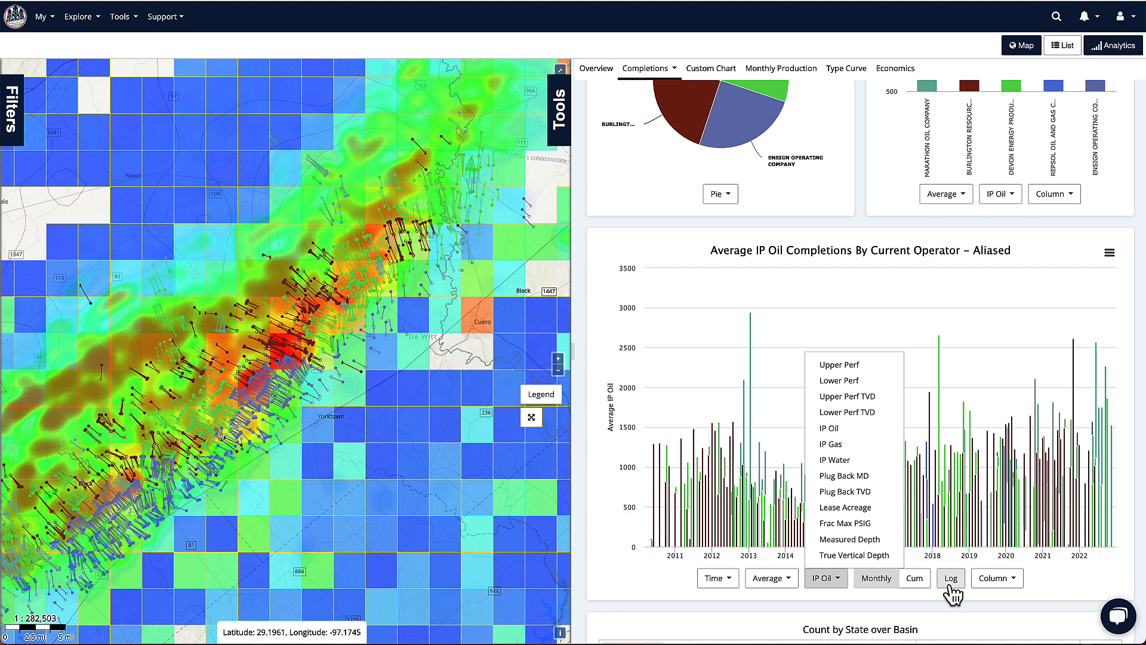
click(1009, 580)
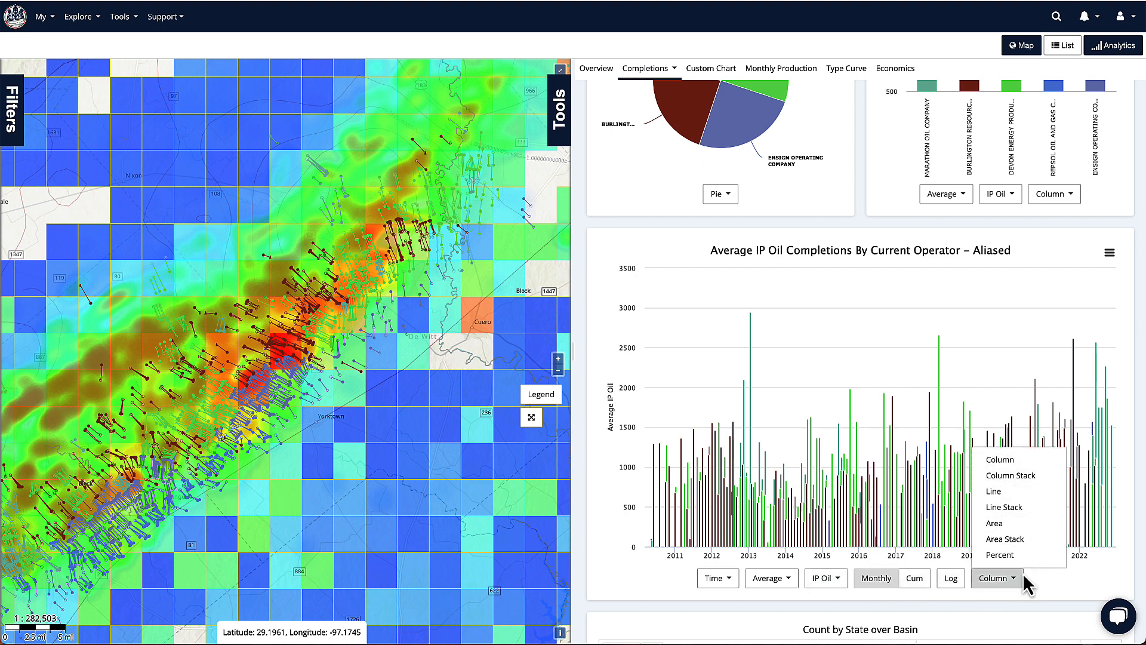
click(590, 592)
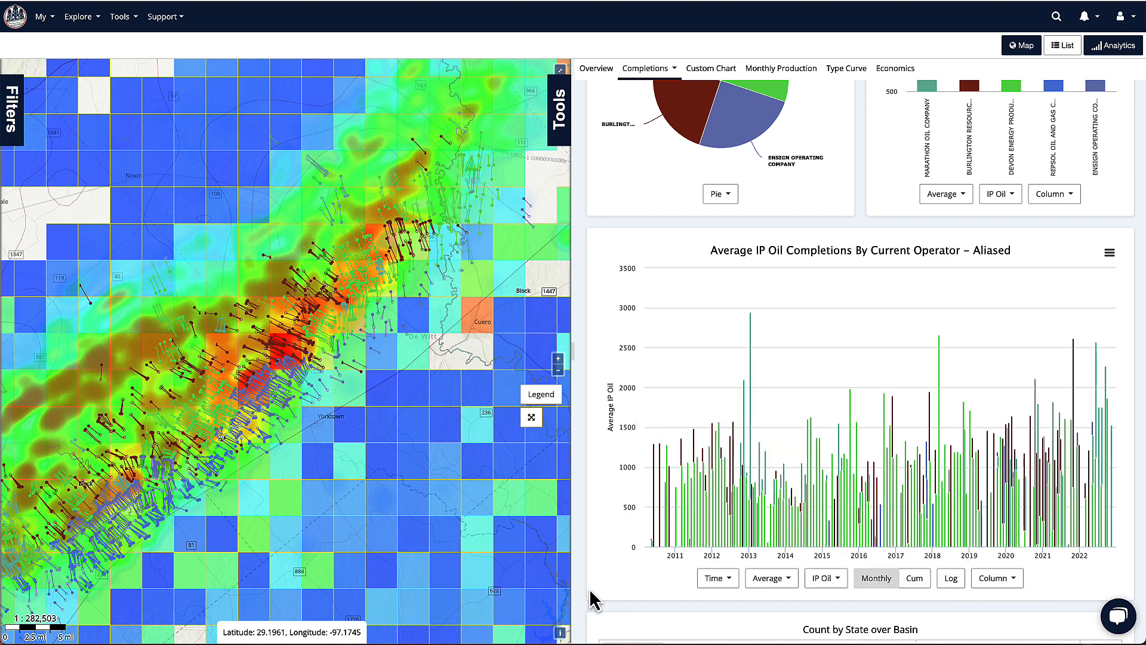
- Try to pivot the completions count table by Completion Type with the Count aggregation
scroll(590, 592, down, 4)
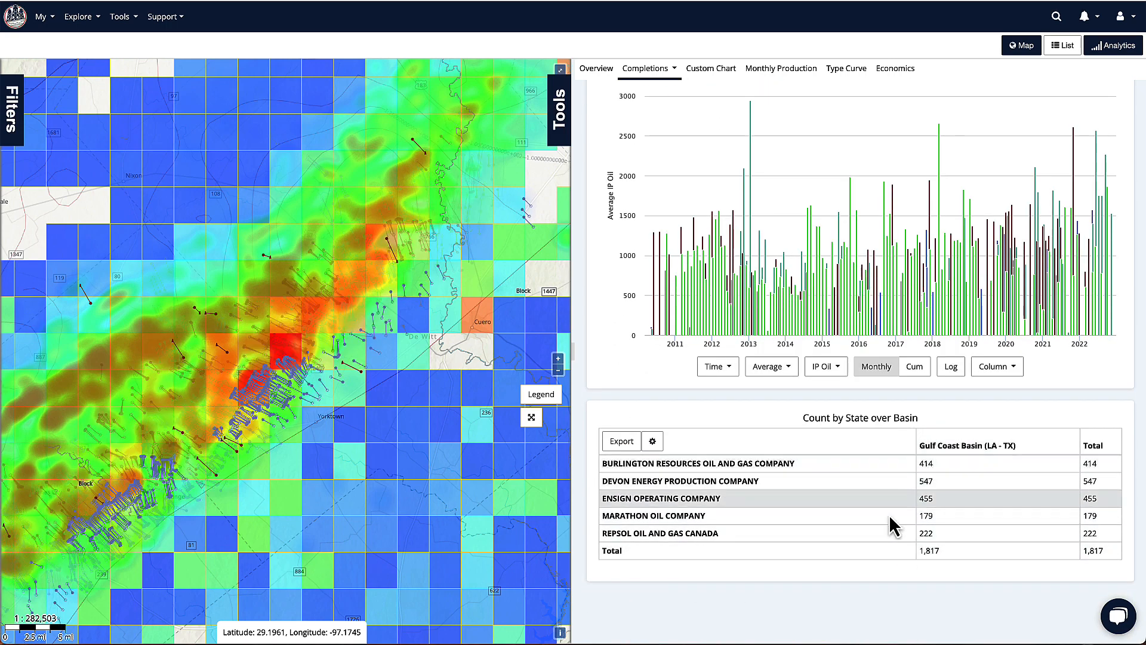
click(653, 442)
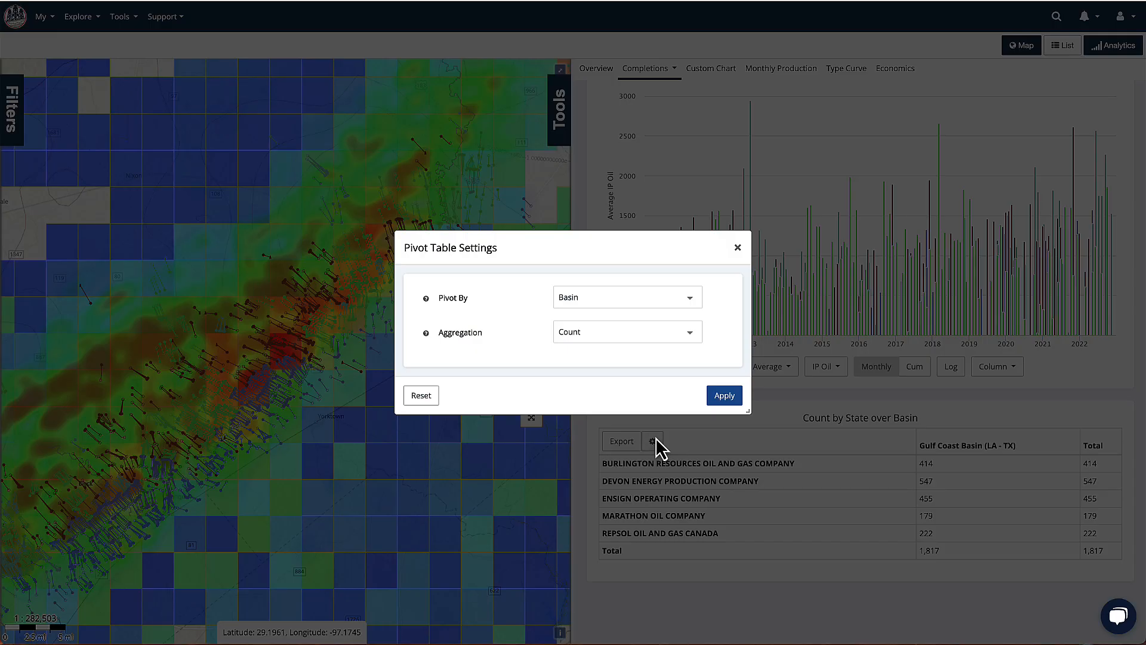
click(625, 297)
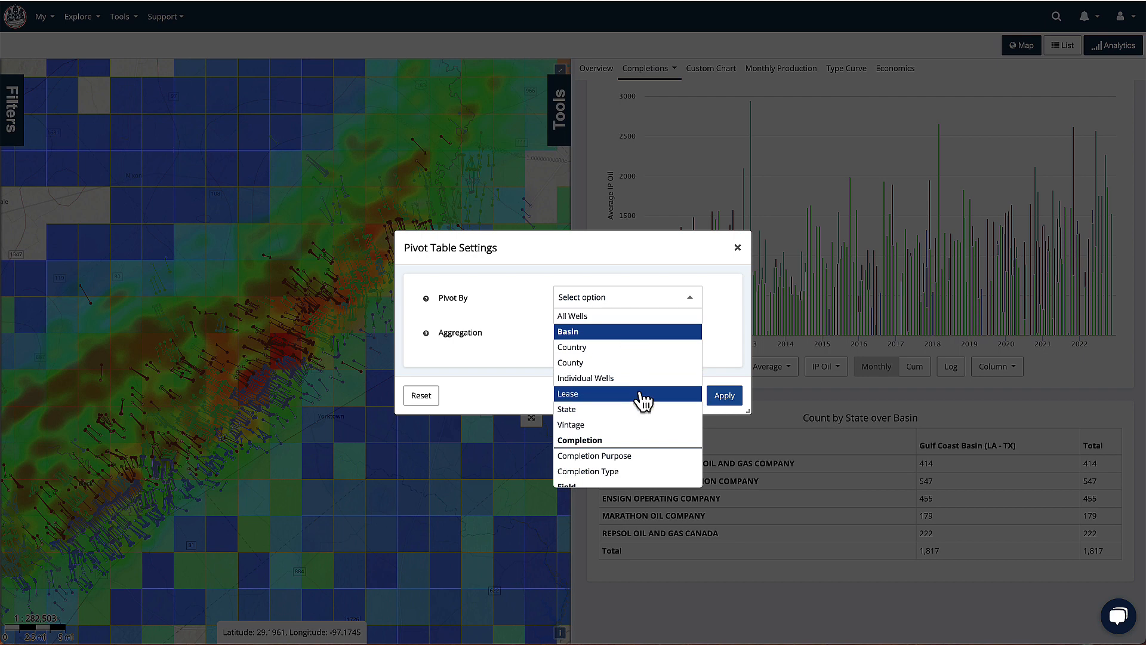
scroll(639, 397, down, 2)
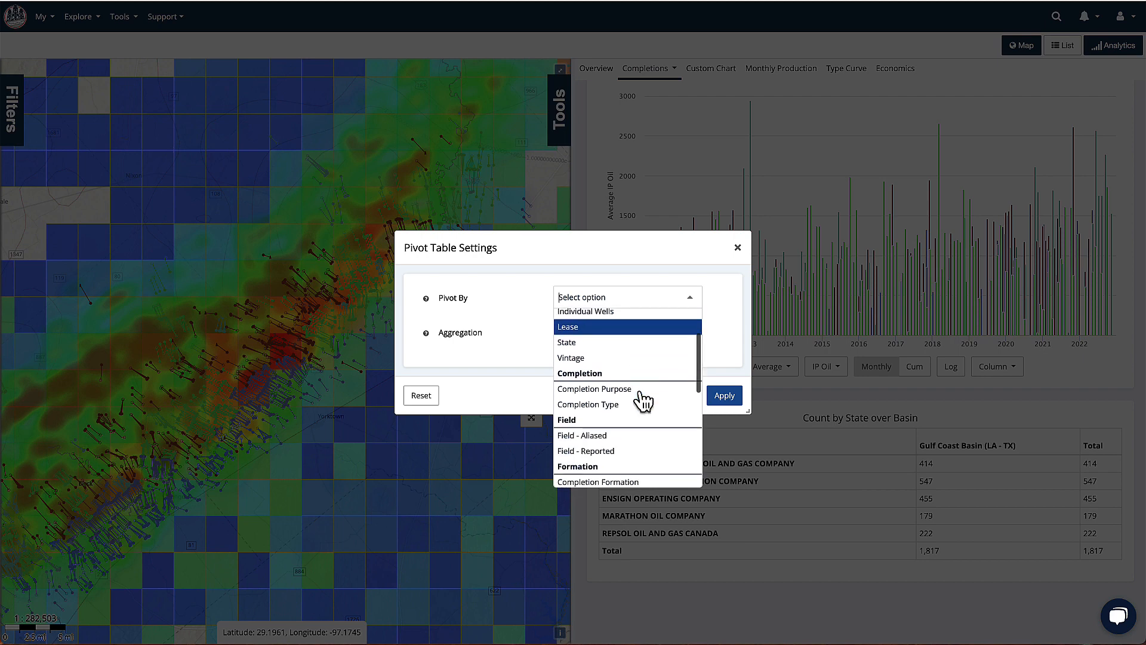
click(604, 397)
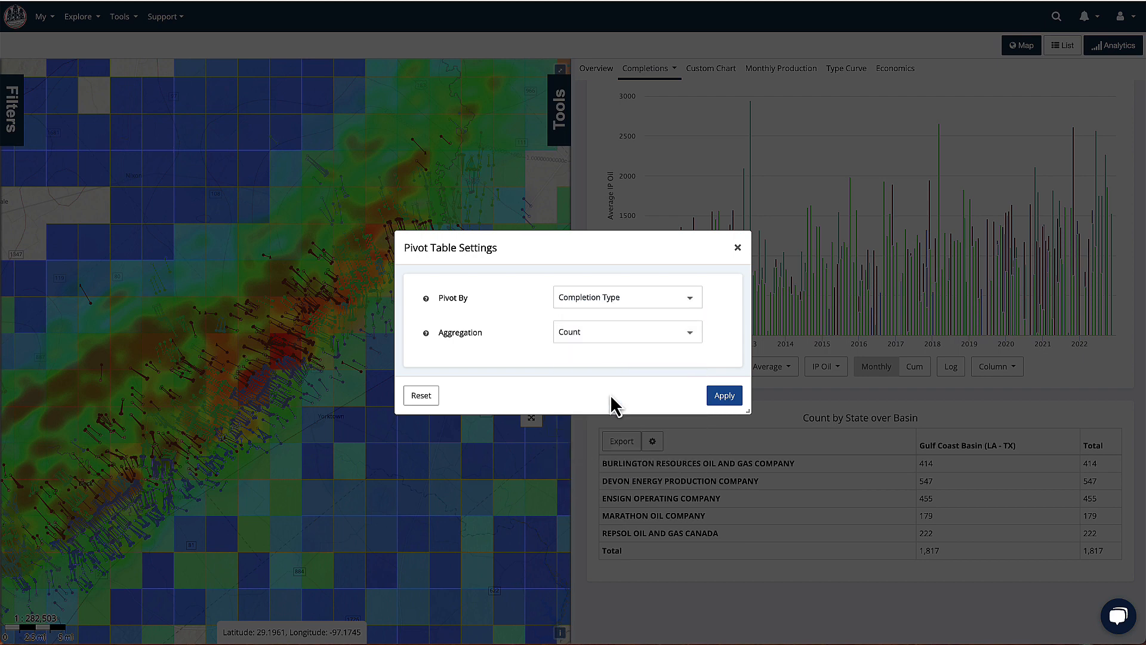
click(723, 396)
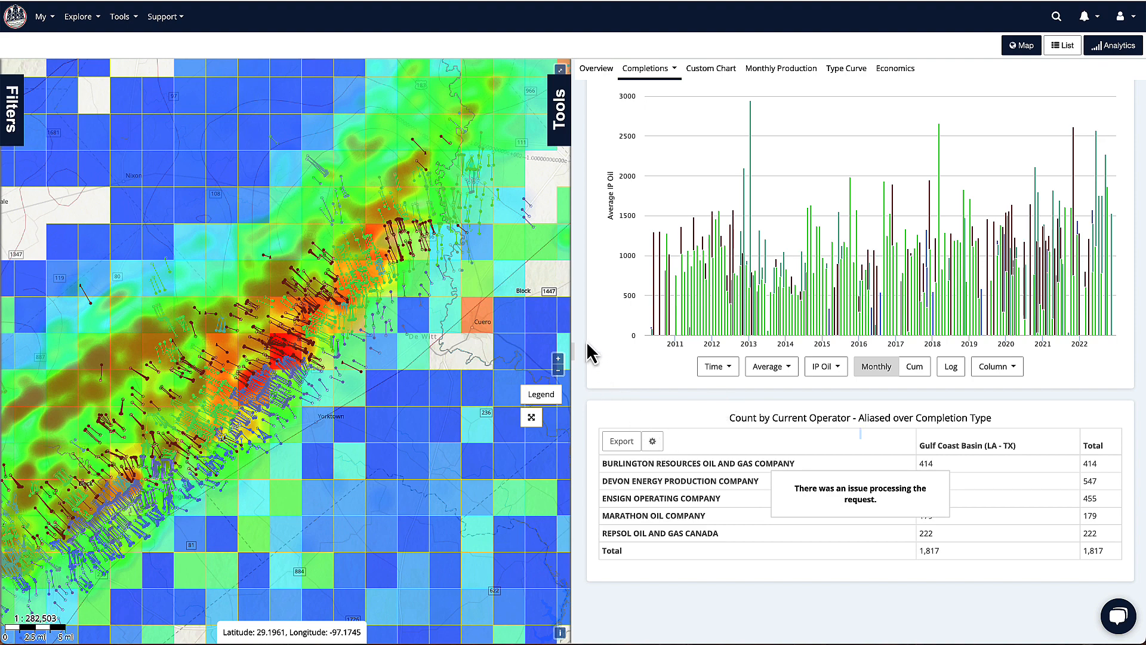
- Show the Stimulations dashboard grouped by Current Operator - Aliased and set its average column chart to Proppant Mass Lbs
scroll(590, 353, up, 10)
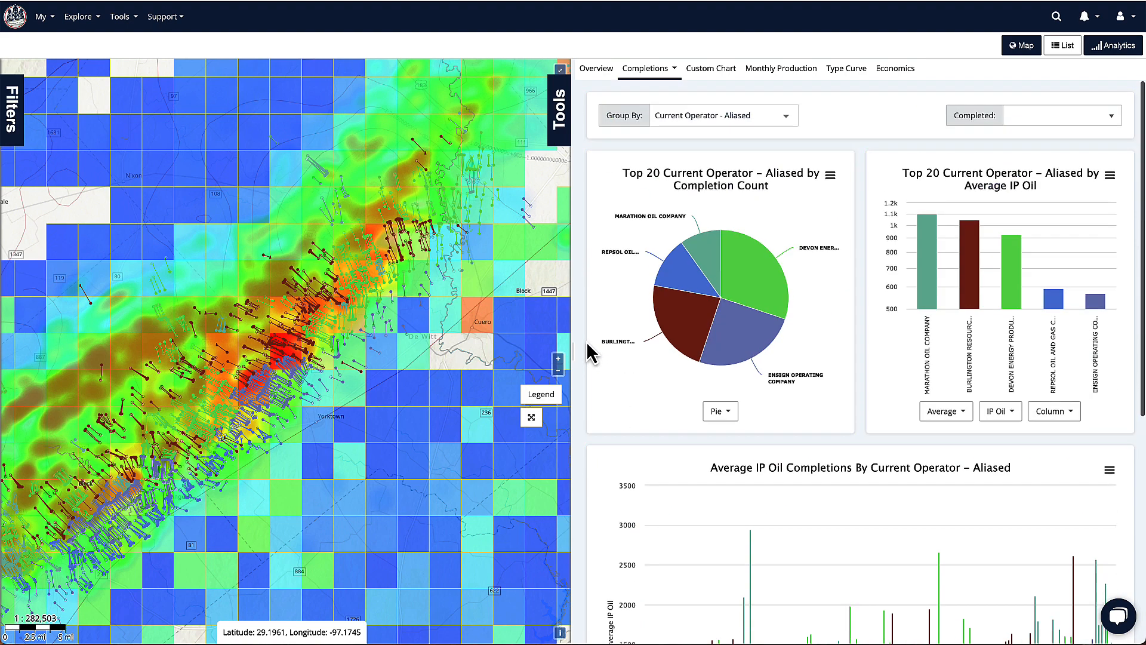
click(659, 67)
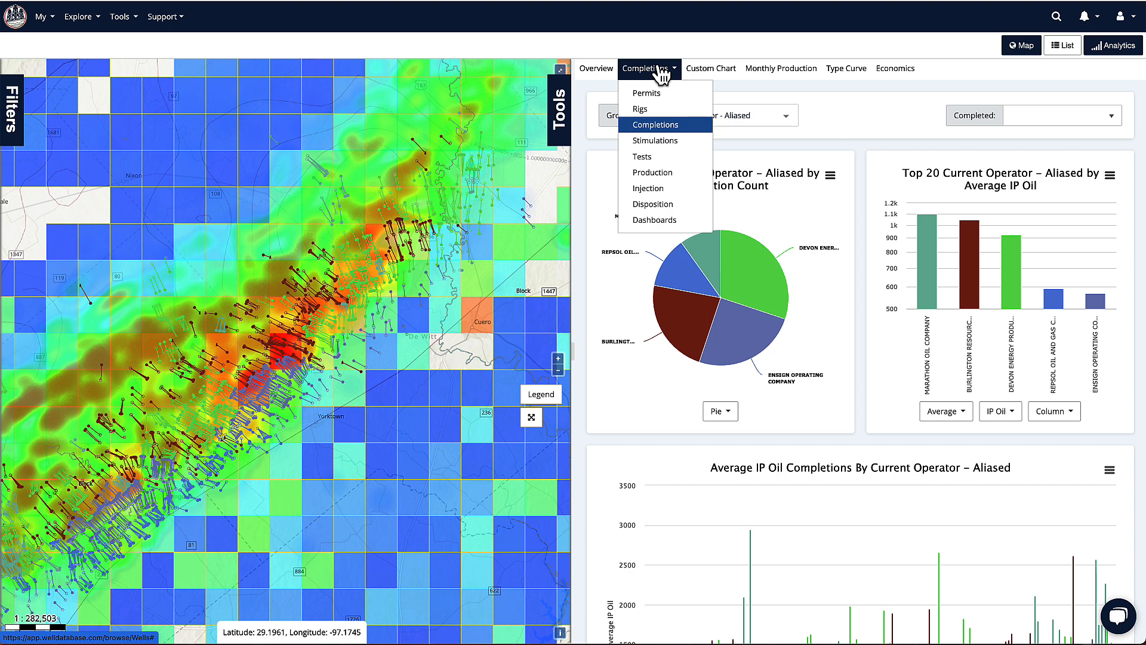
click(664, 143)
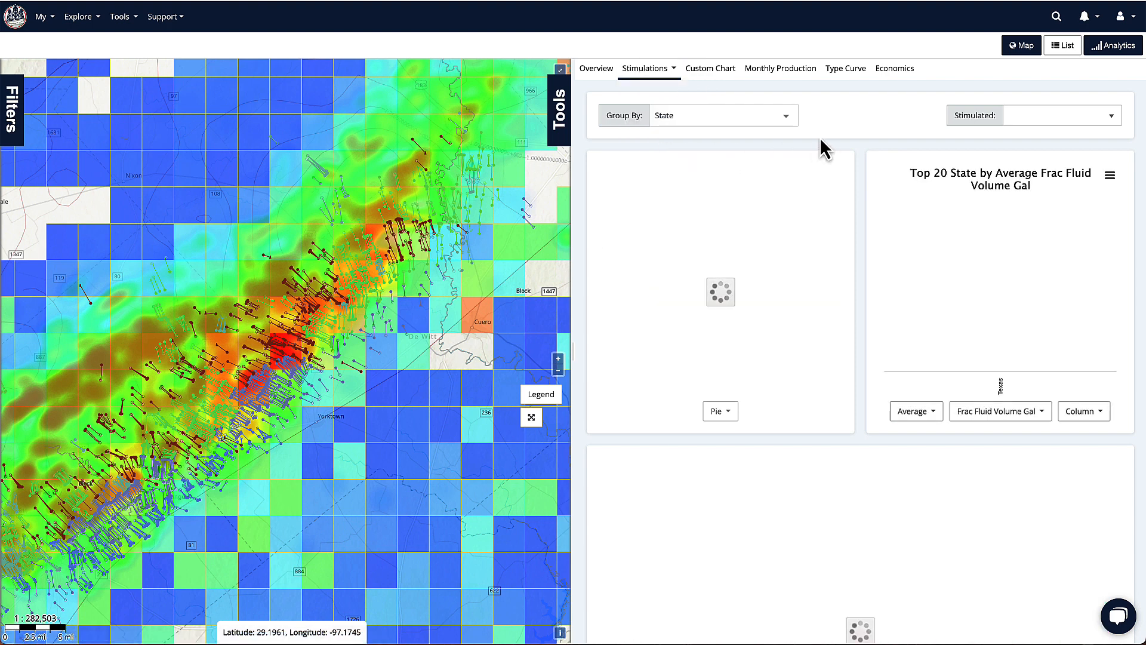
click(794, 120)
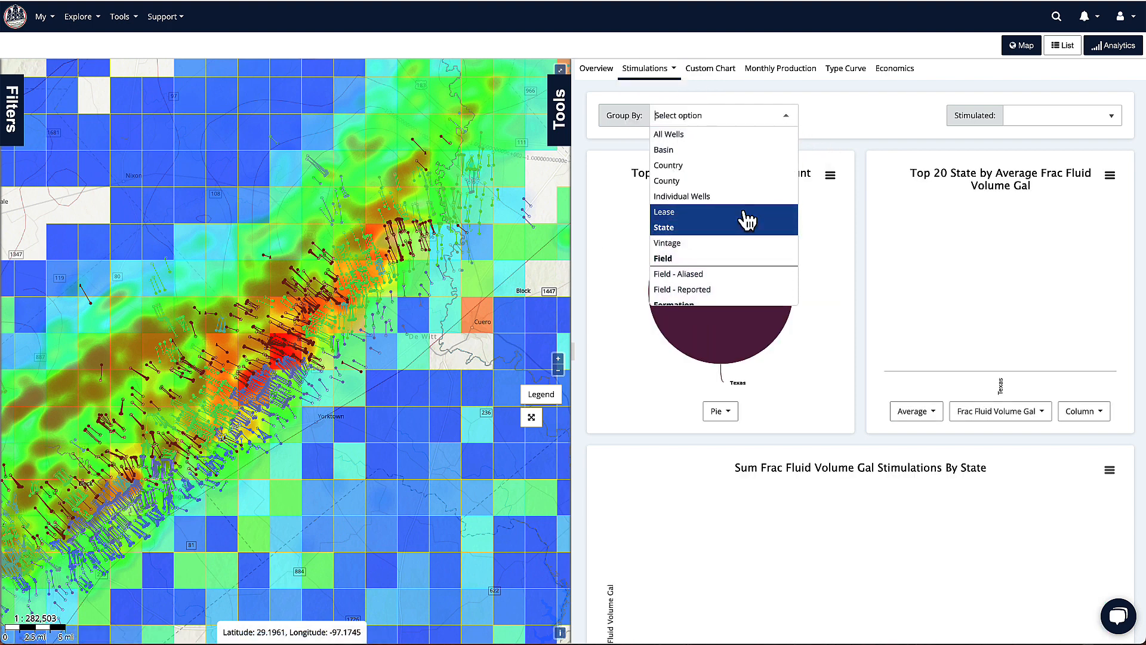
scroll(748, 215, down, 3)
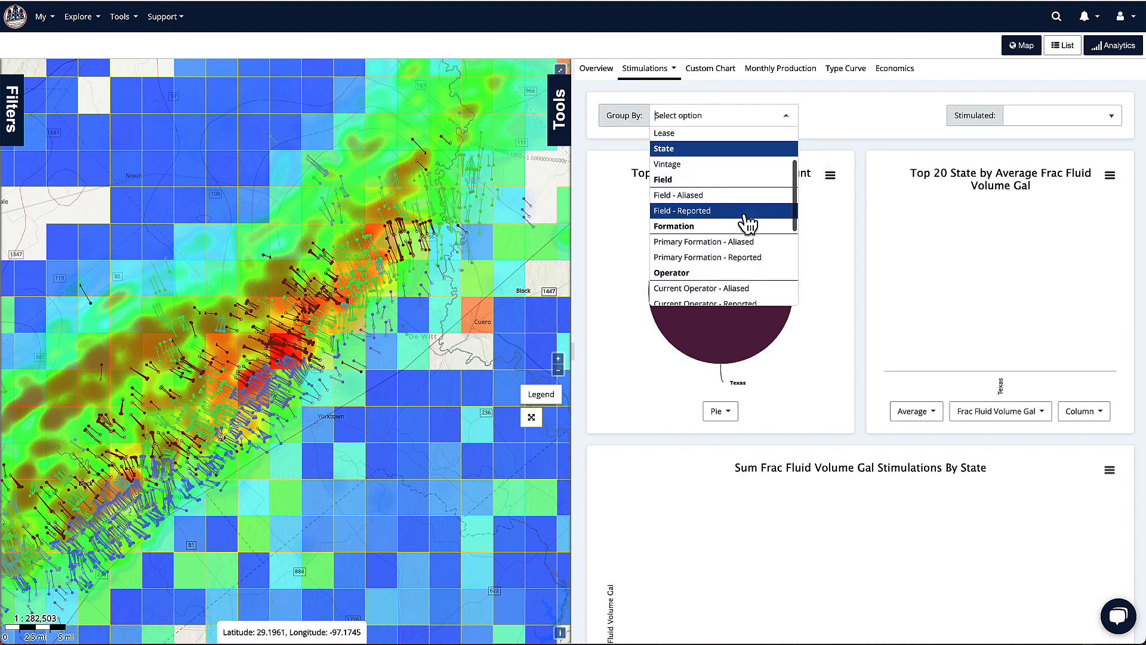
click(740, 289)
click(998, 412)
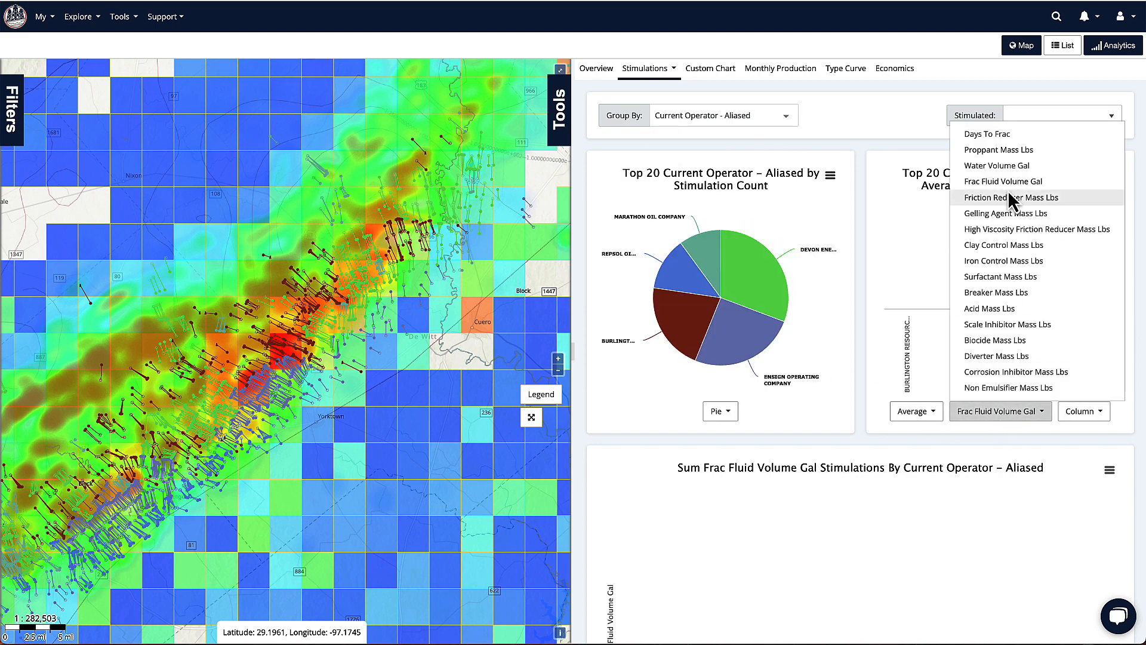
click(1019, 152)
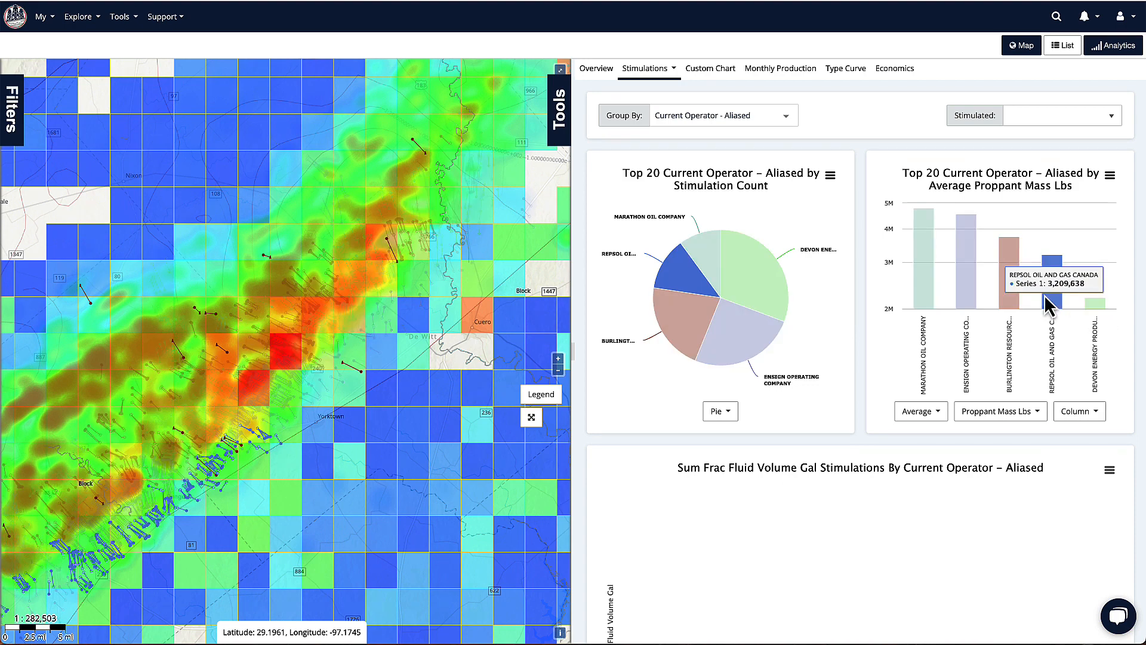
- Show the Production dashboard and inspect the Halliburton and Schlumberger slices of the producing count pie
click(667, 72)
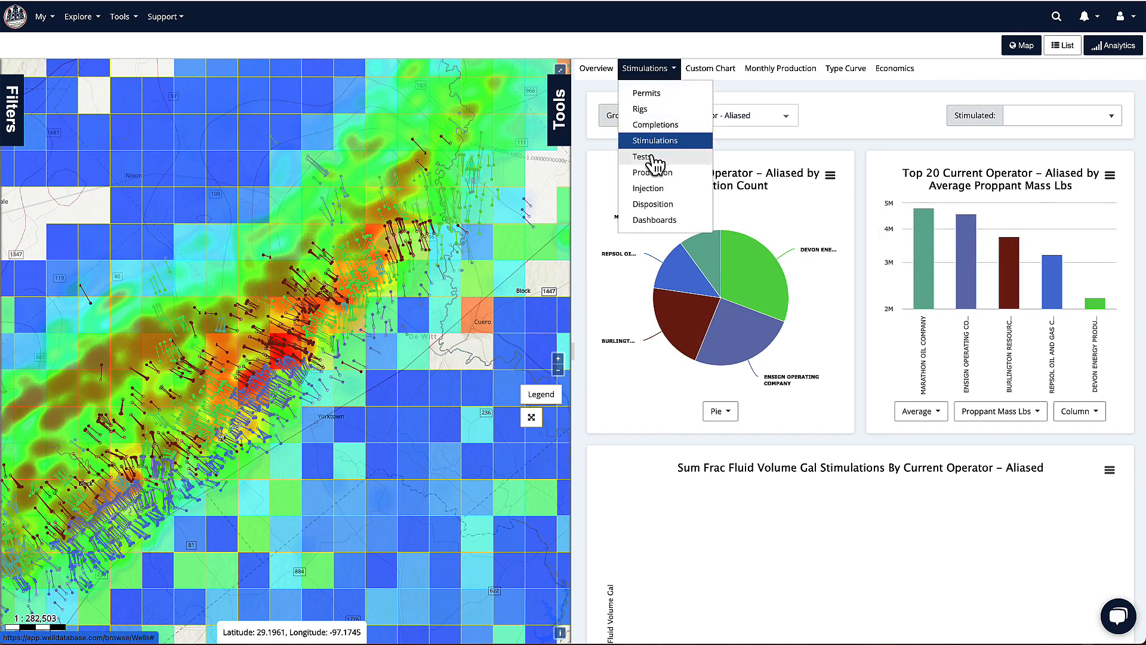
click(661, 176)
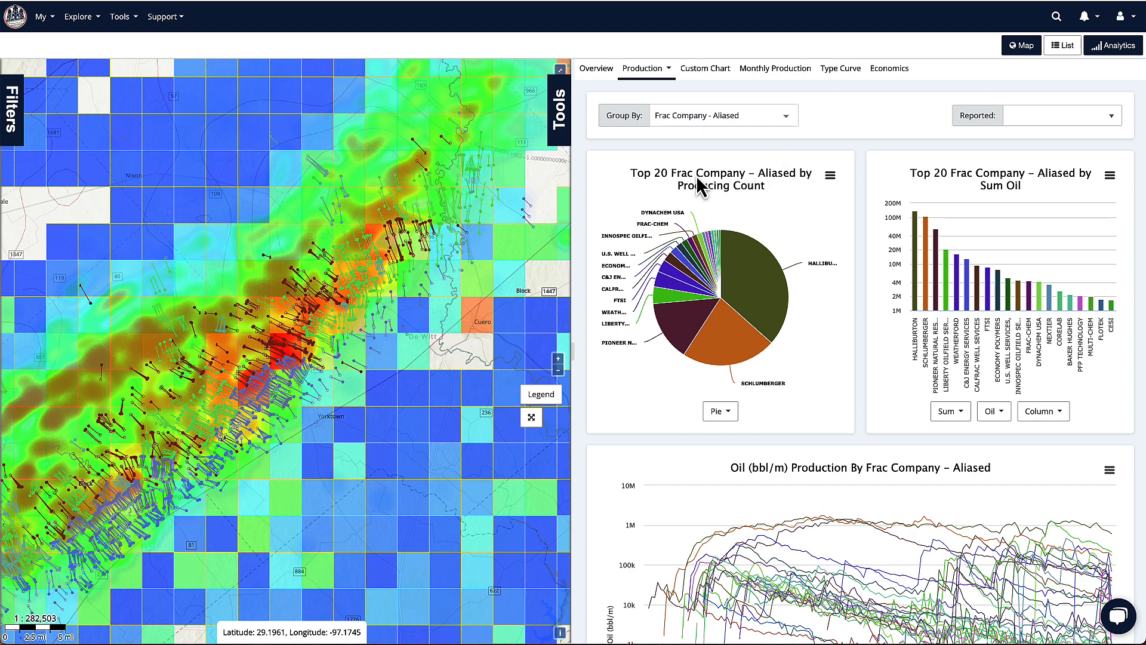
mouse_move(753, 288)
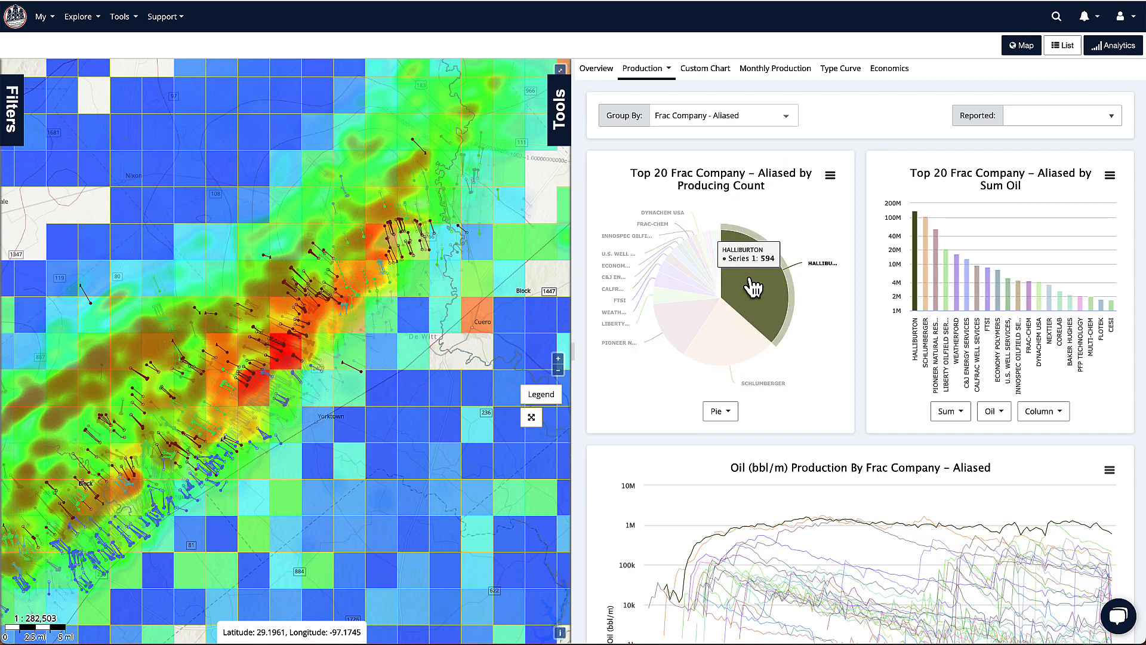
mouse_move(731, 353)
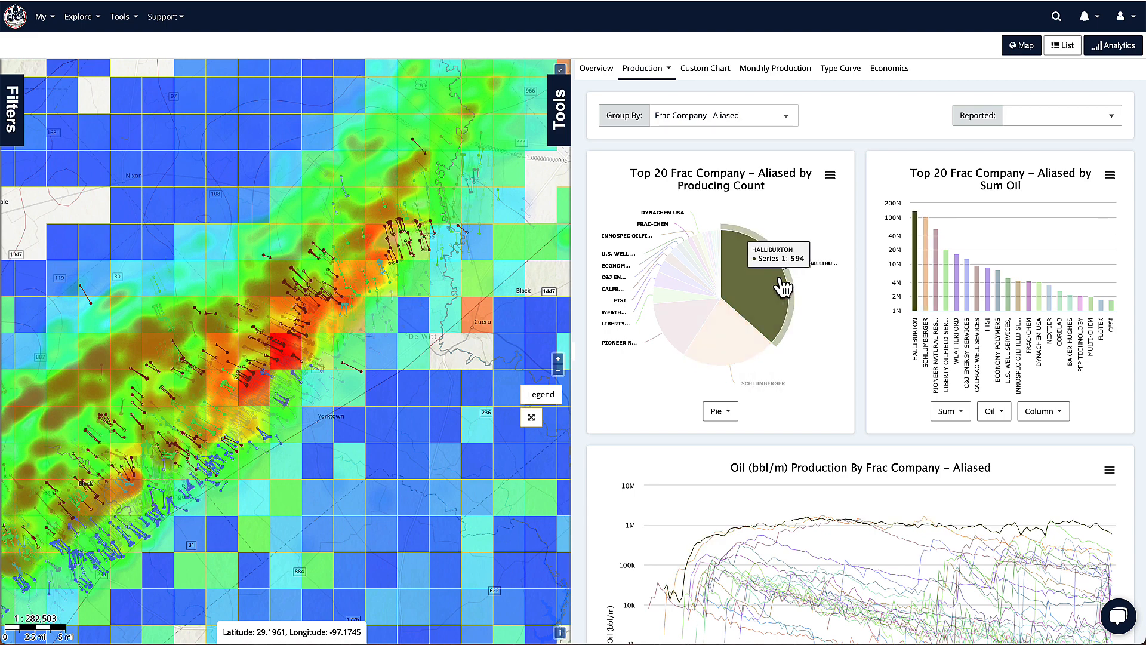
- Group the production data by Current Operator - Aliased and review the metrics available for the Sum Oil chart
click(791, 115)
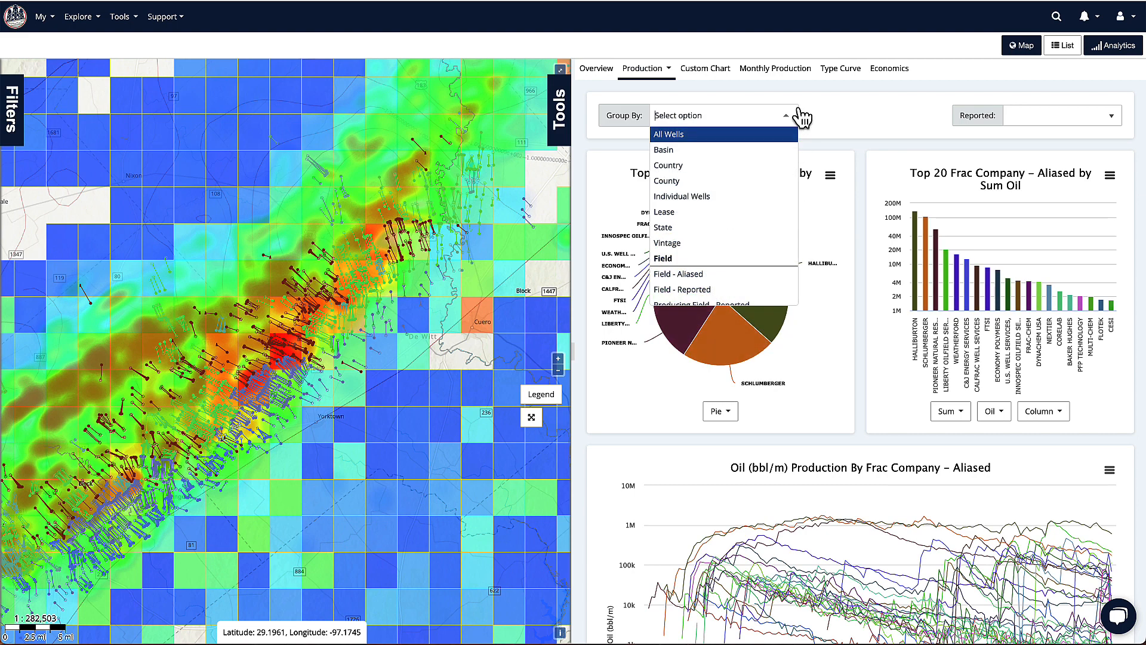
scroll(751, 225, down, 5)
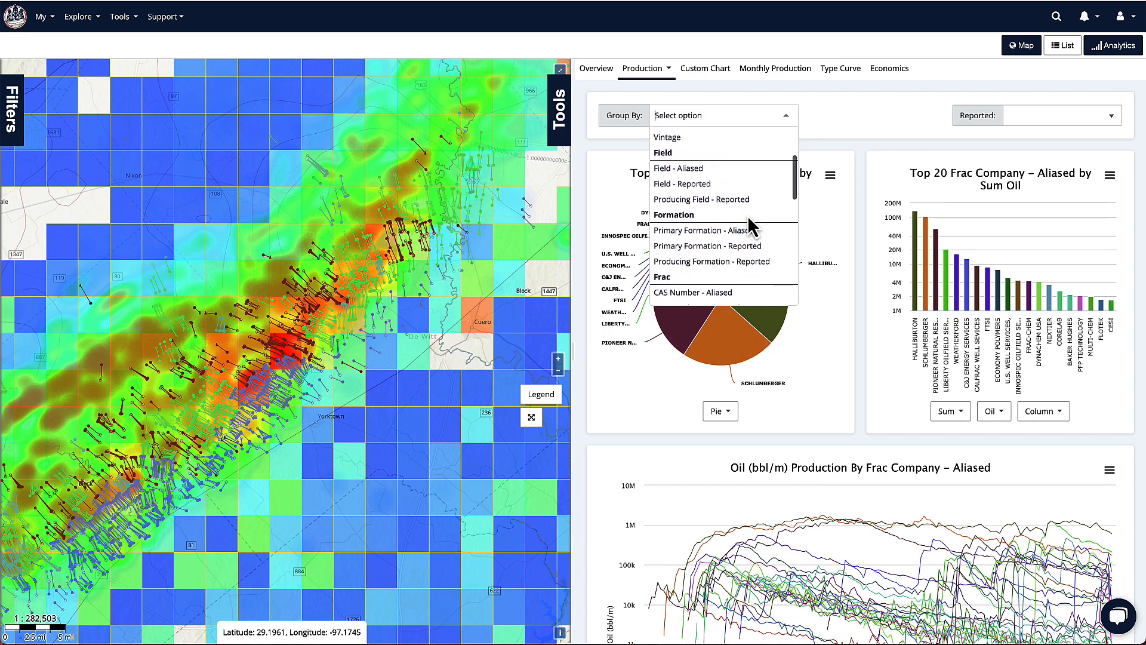
scroll(750, 224, down, 3)
scroll(751, 226, down, 4)
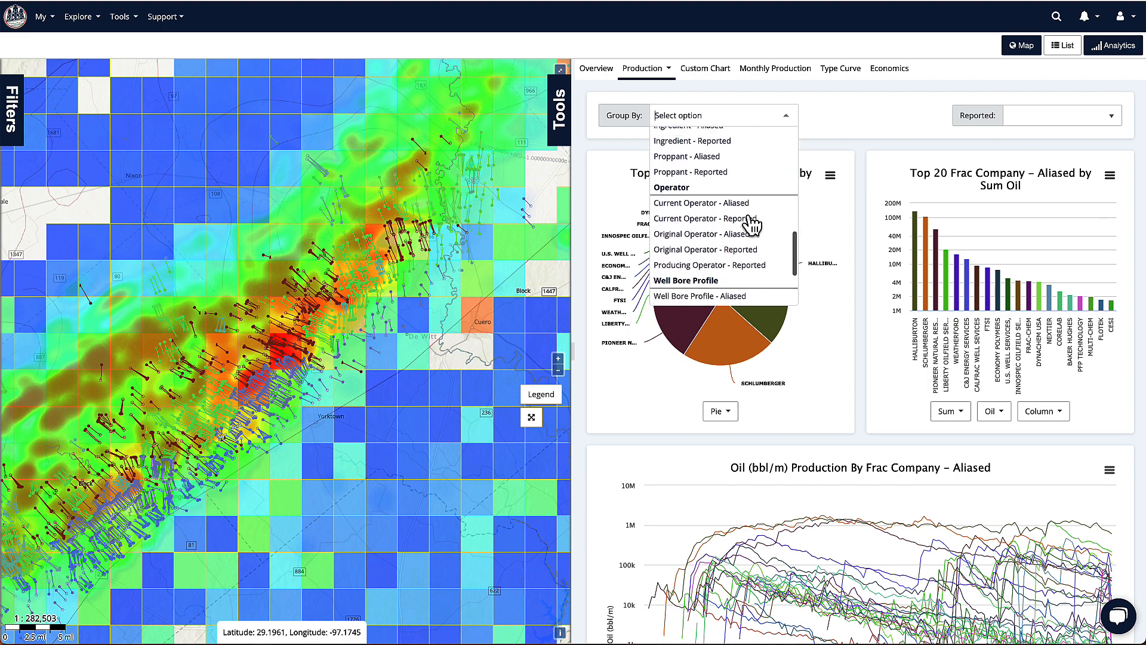
click(743, 200)
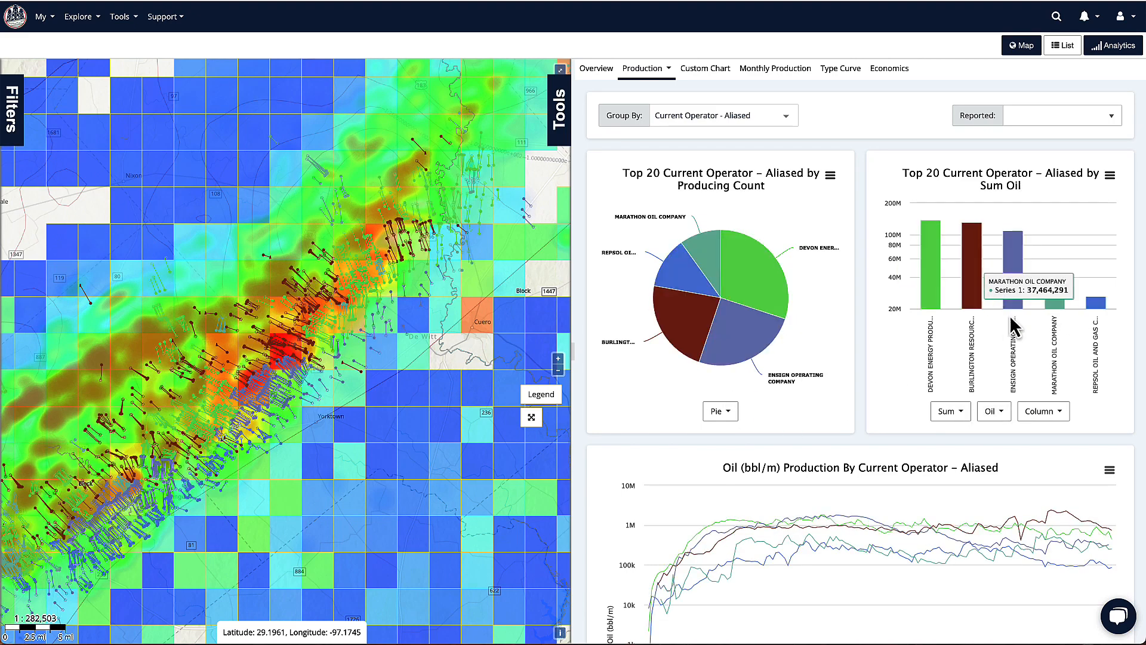
click(994, 411)
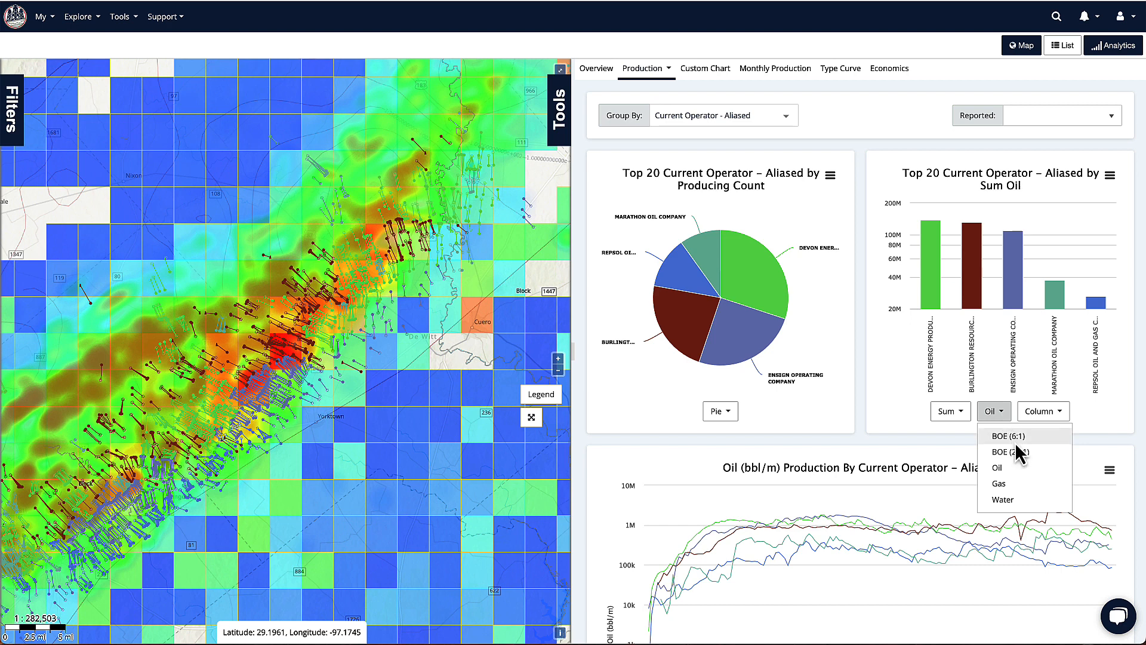
click(856, 428)
- Switch the Oil (bbl/m) Production chart from Time to Type Well and review its metric and aggregation options
scroll(853, 426, down, 3)
scroll(854, 434, down, 3)
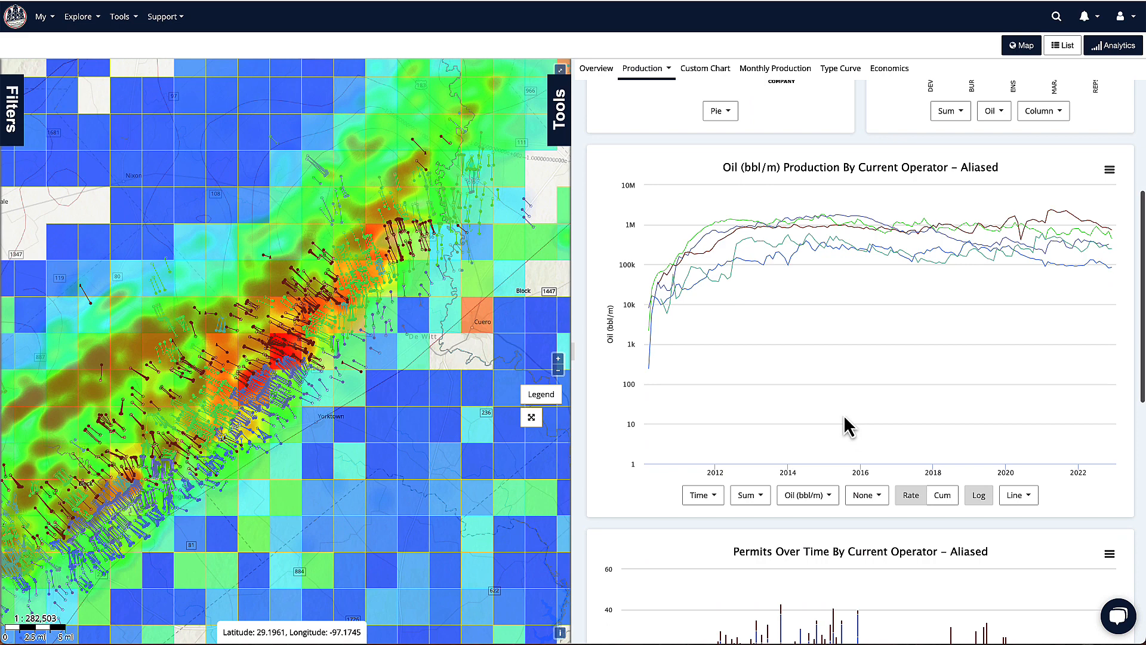
mouse_move(783, 231)
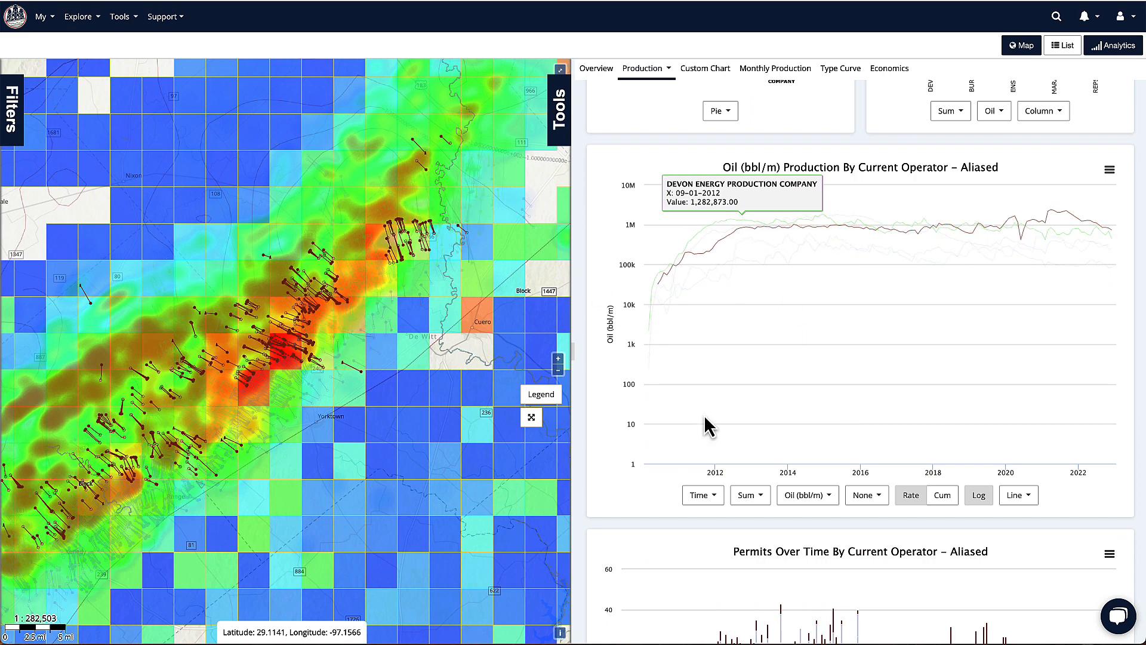
click(705, 495)
click(712, 535)
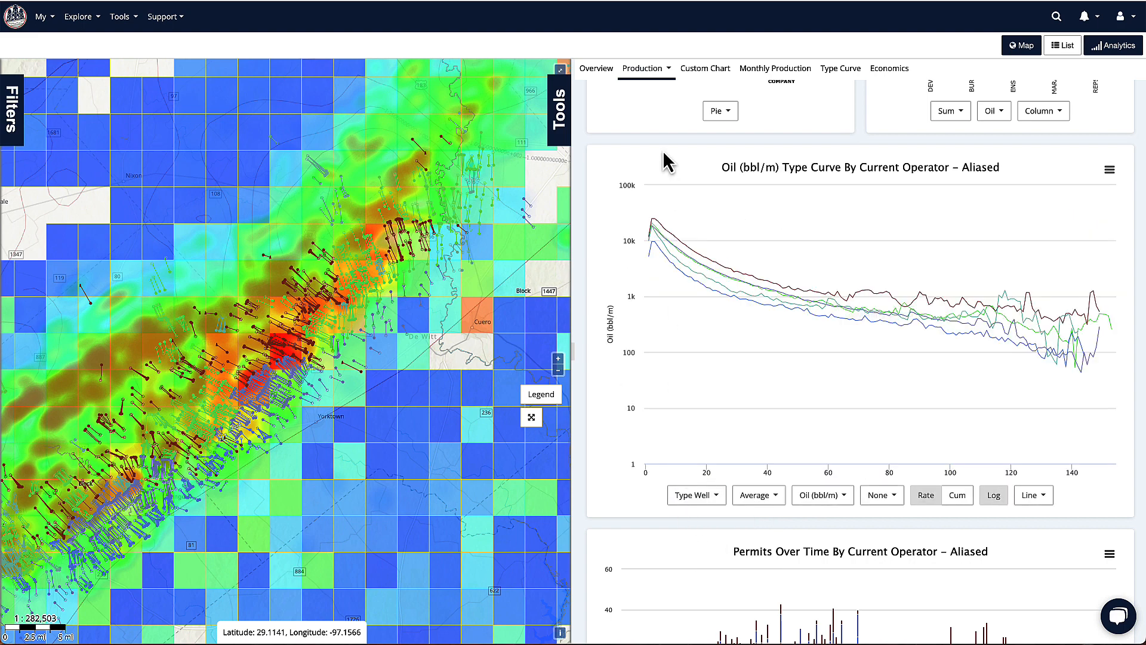
mouse_move(662, 220)
mouse_move(721, 266)
click(842, 509)
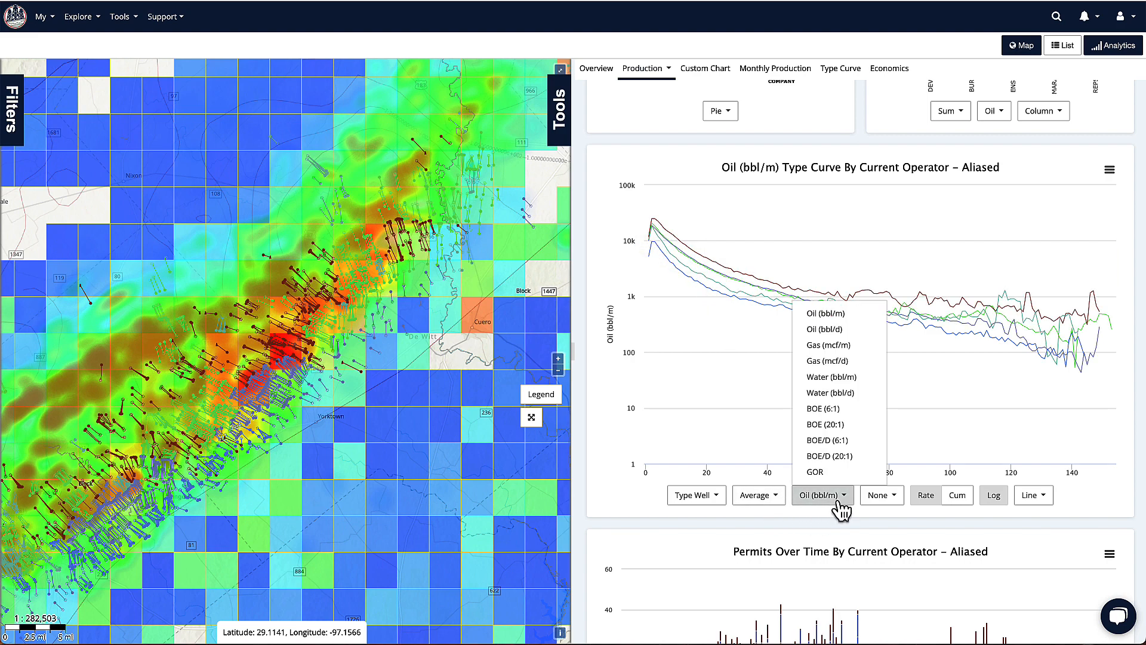
click(776, 500)
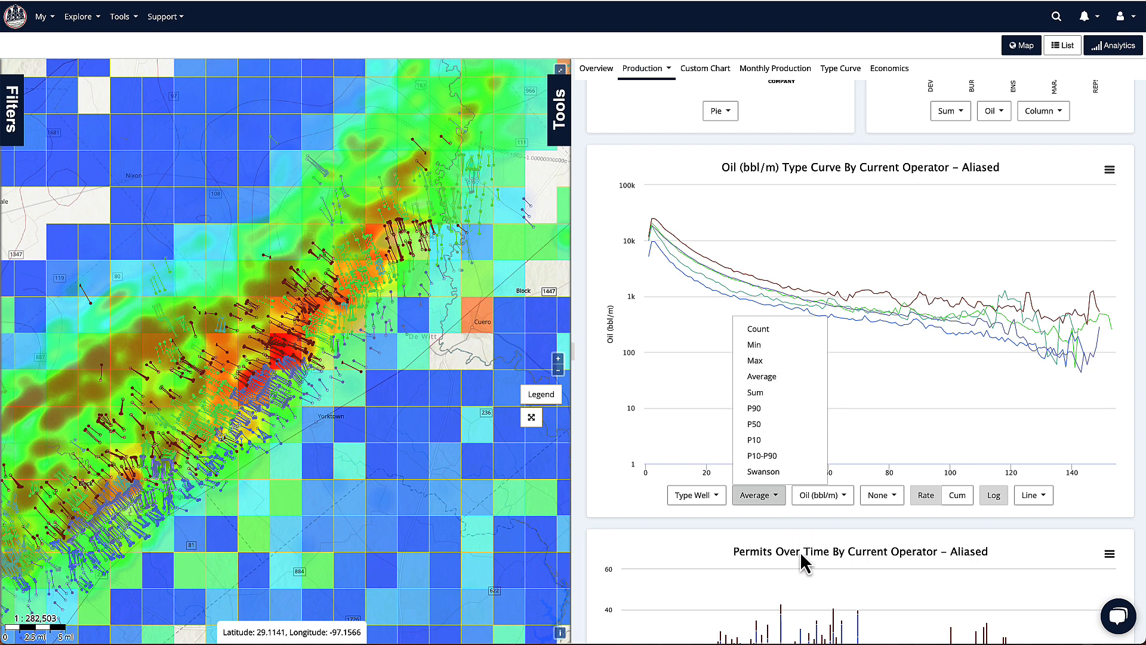
- Normalize the oil type curve chart by Lateral Length / 1000 ft and review its metric and chart style options
click(820, 527)
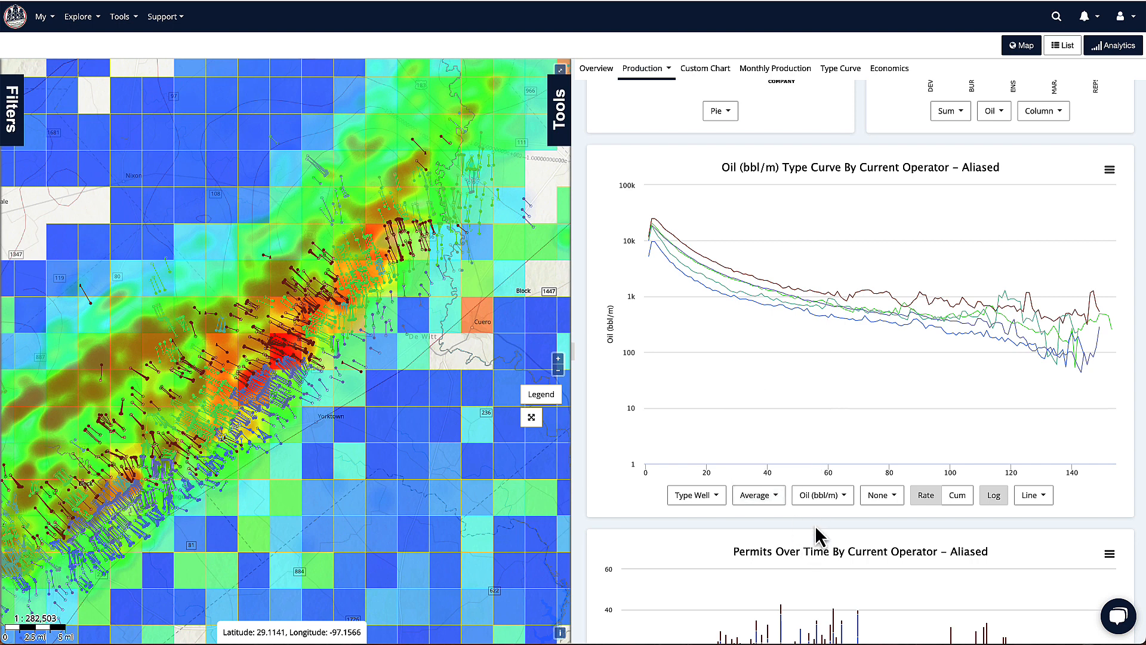
click(838, 503)
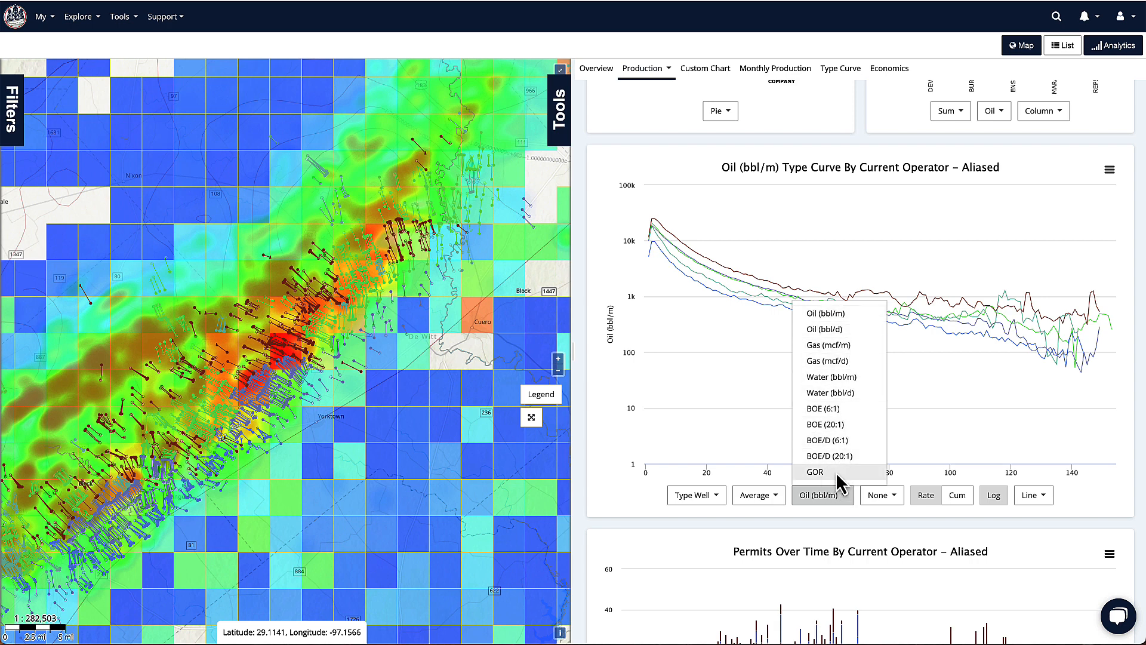
click(898, 501)
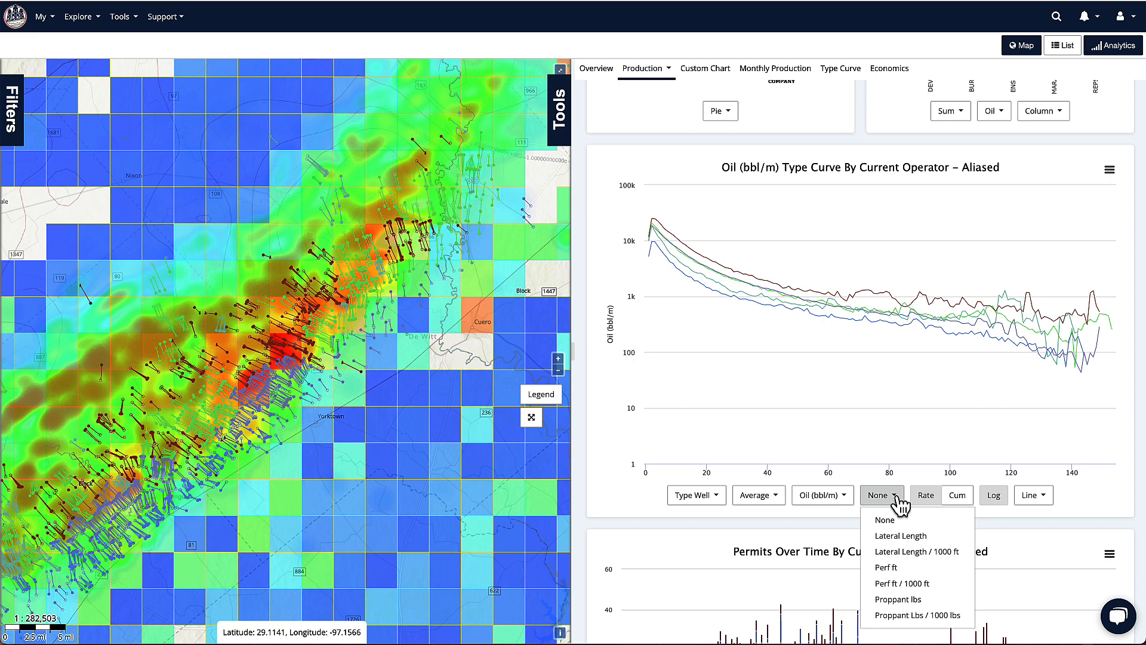
click(926, 551)
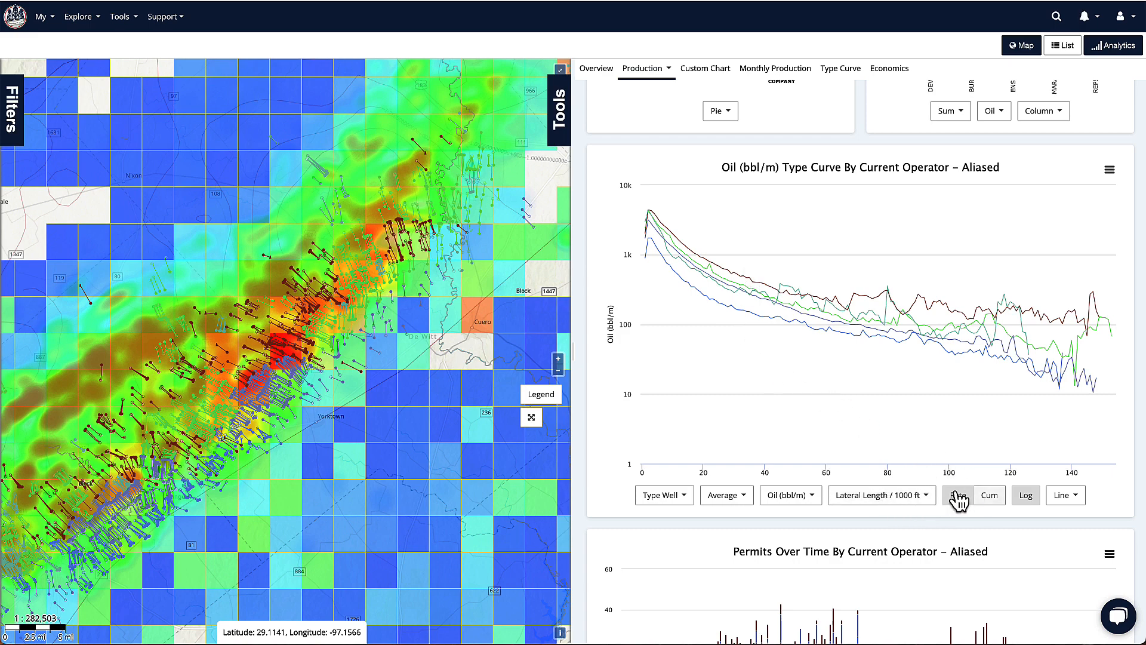
click(1066, 496)
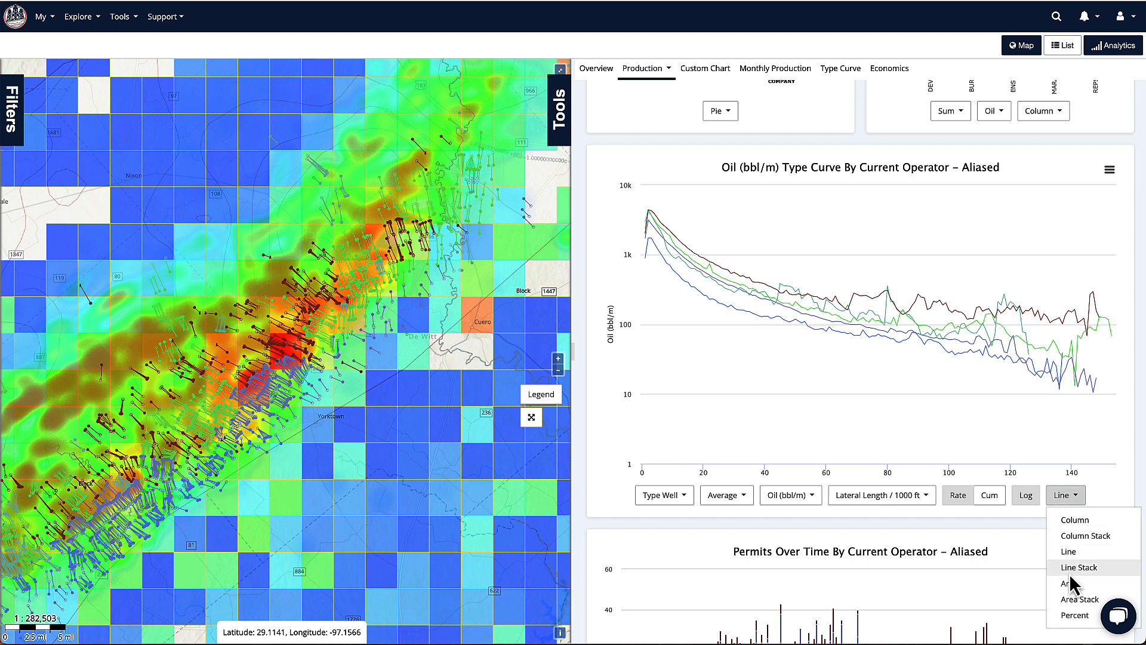
click(606, 516)
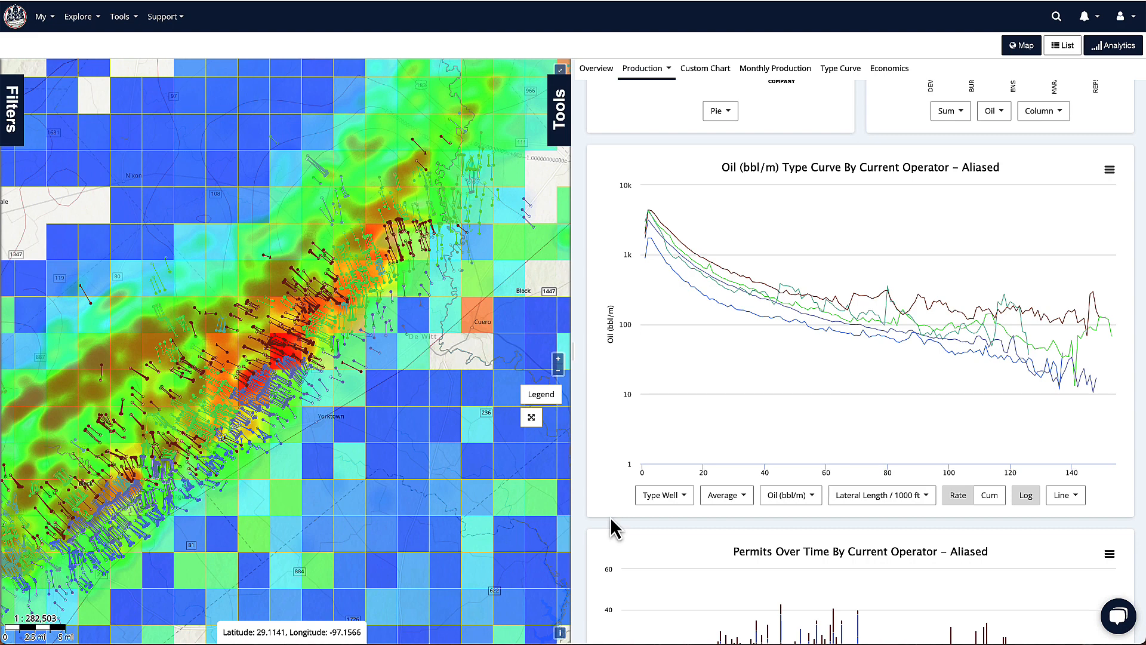
- Review the metric options available for the Permits Over Time By Current Operator - Aliased chart
scroll(612, 519, down, 1)
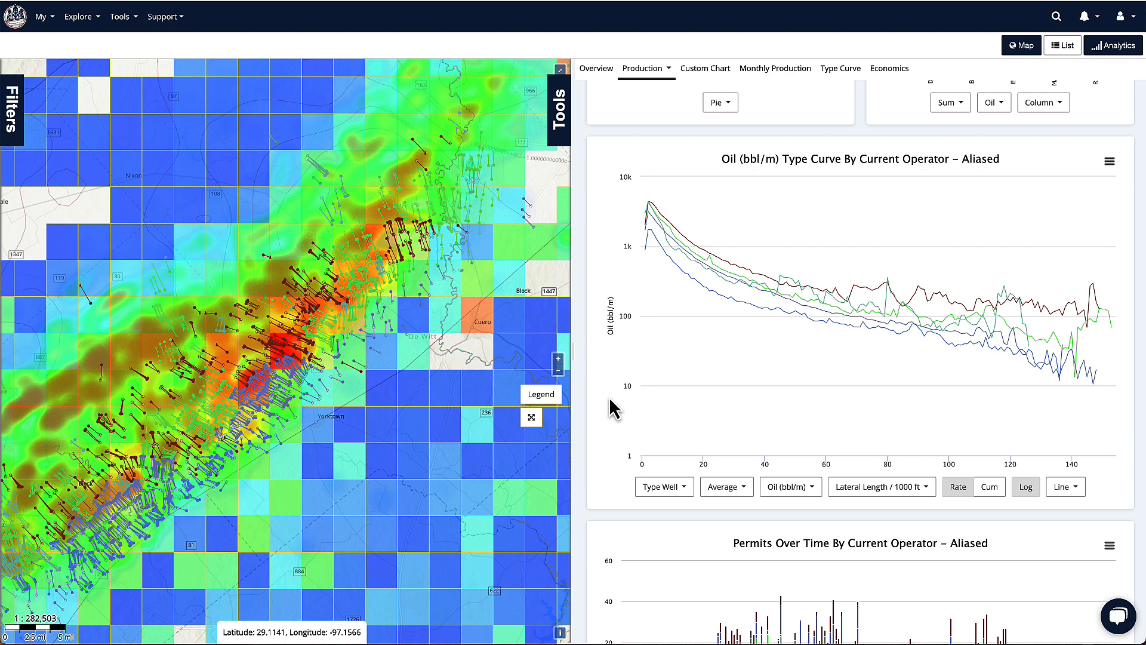
scroll(609, 396, down, 2)
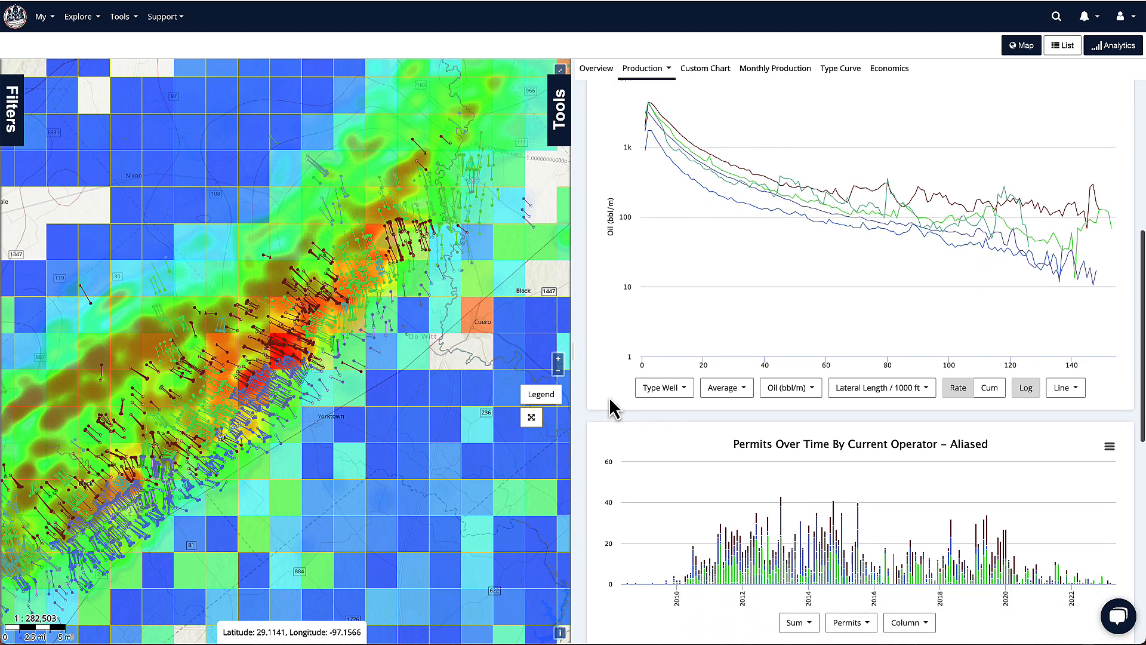
scroll(609, 397, up, 2)
scroll(610, 400, down, 5)
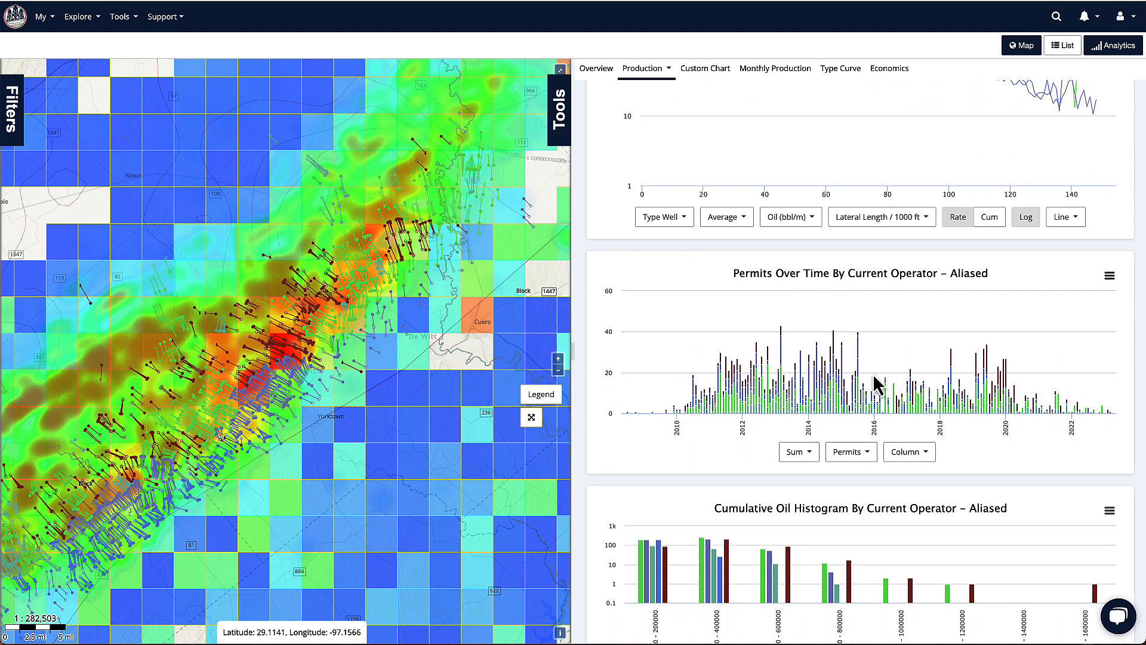
click(866, 452)
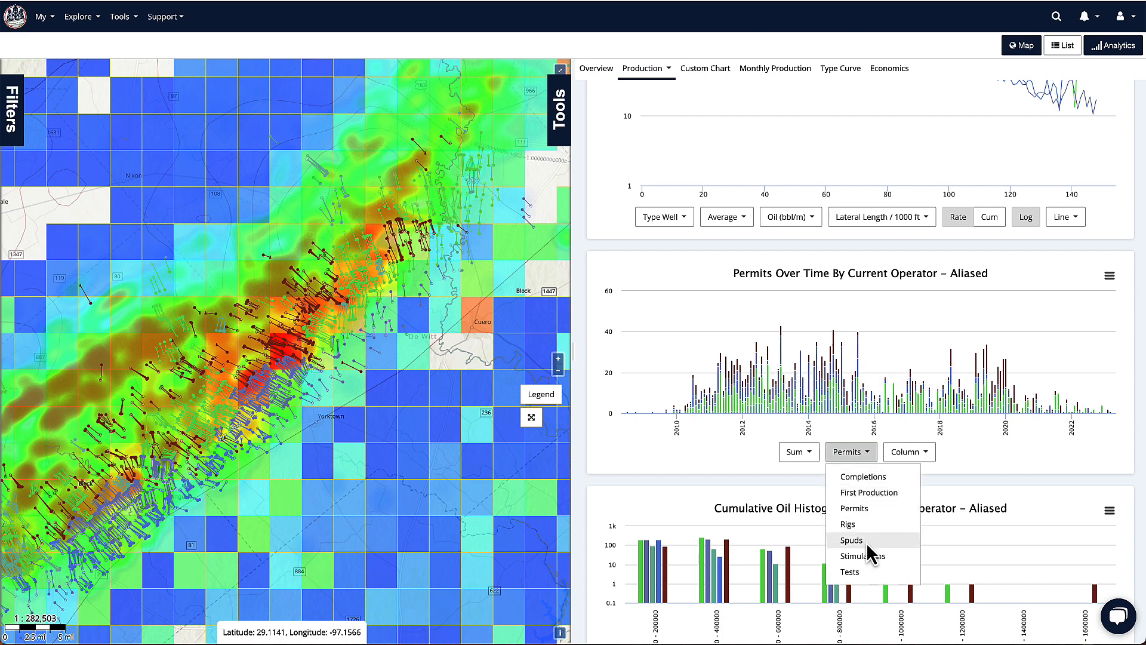
click(684, 439)
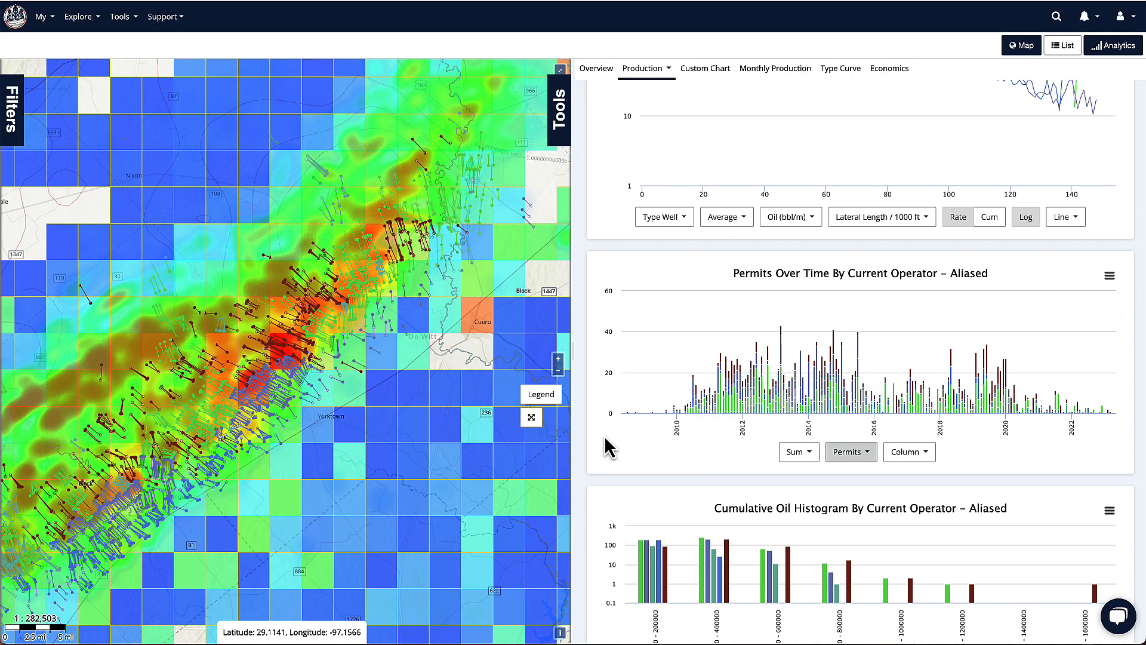
- Set the Cumulative Oil histogram to Twenty Year Eur BOE and inspect its bars by operator
scroll(585, 486, down, 1)
scroll(584, 486, down, 3)
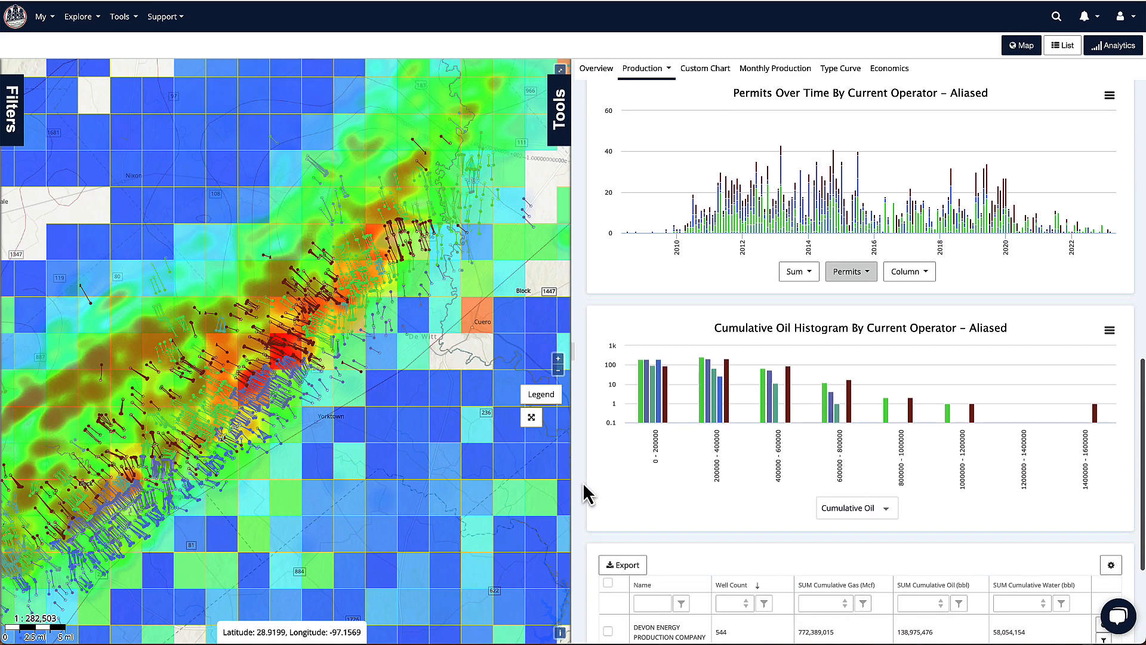
click(876, 504)
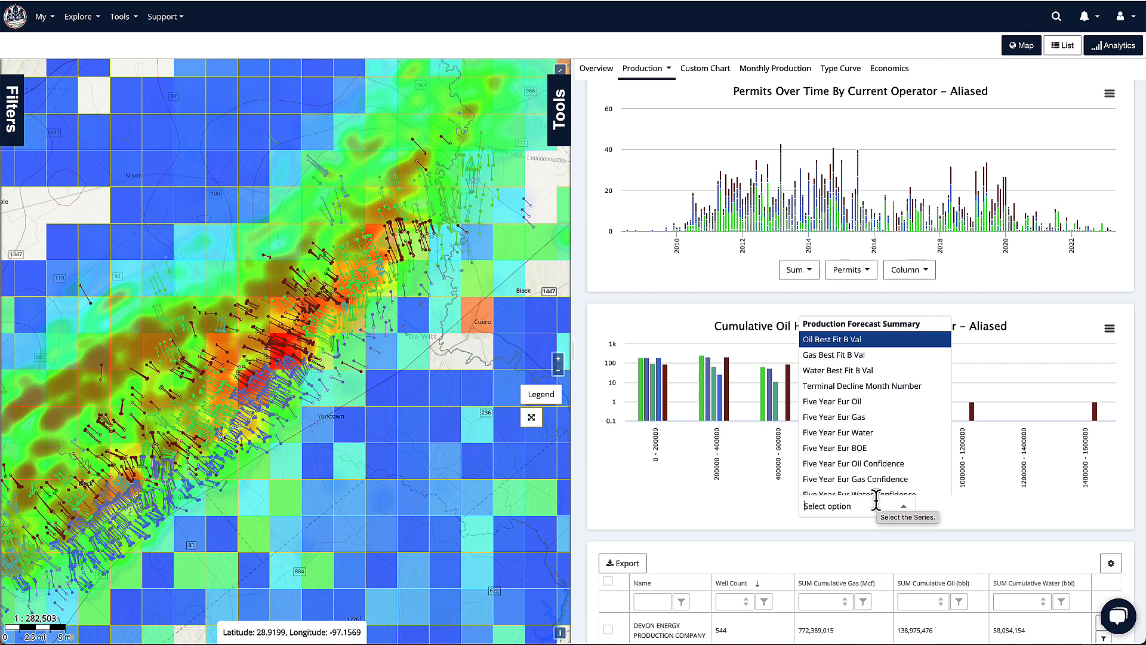
text(twe)
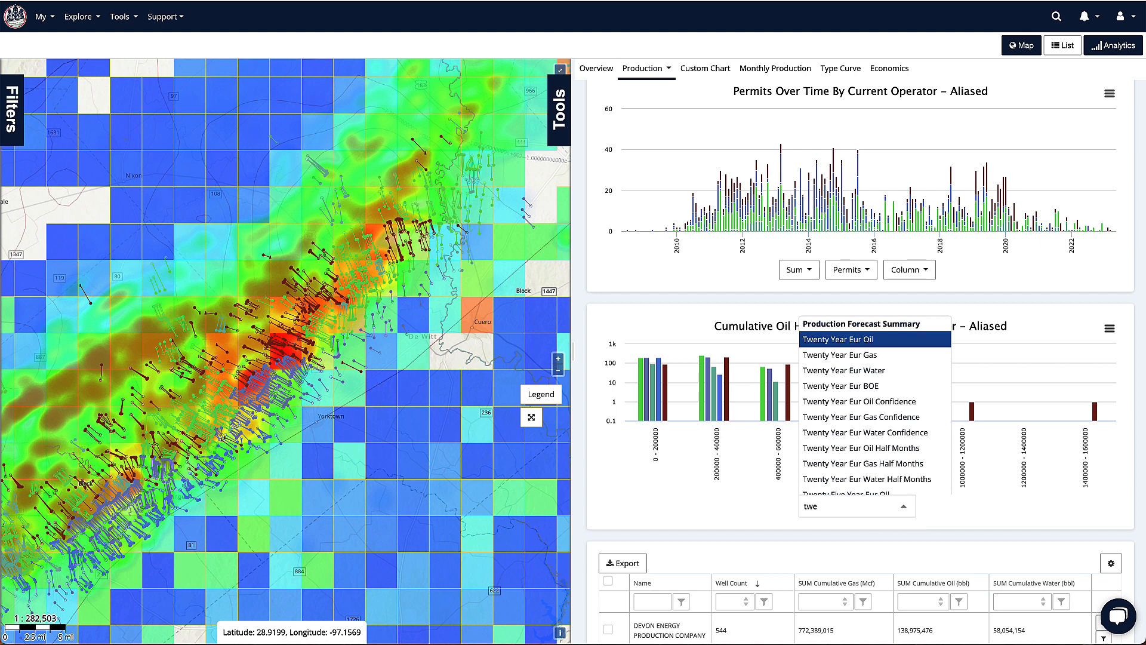
click(898, 387)
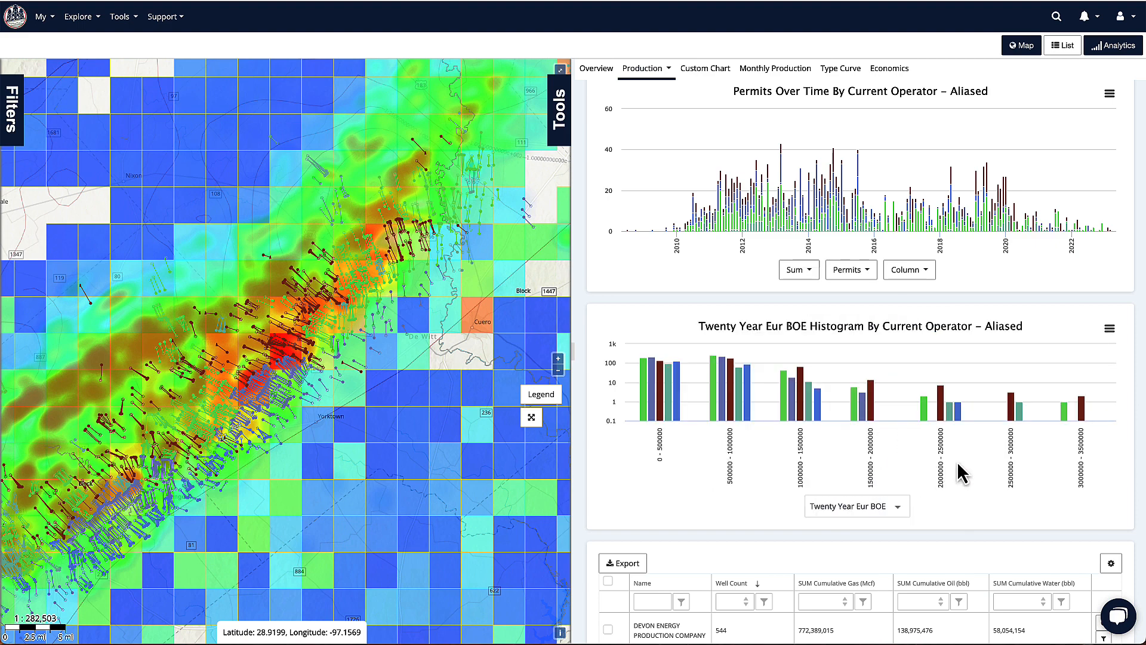
mouse_move(1062, 413)
mouse_move(714, 410)
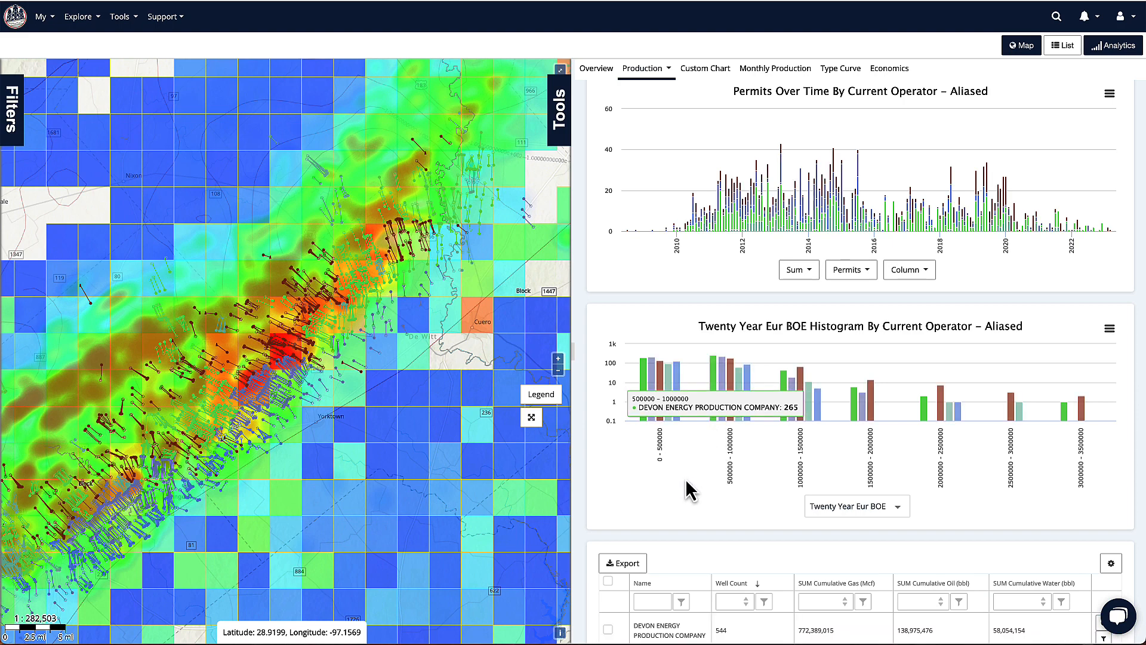
- Select Devon Energy, Ensign Operating and Burlington Resources in the operator table and limit the map to their wells
scroll(597, 491, down, 4)
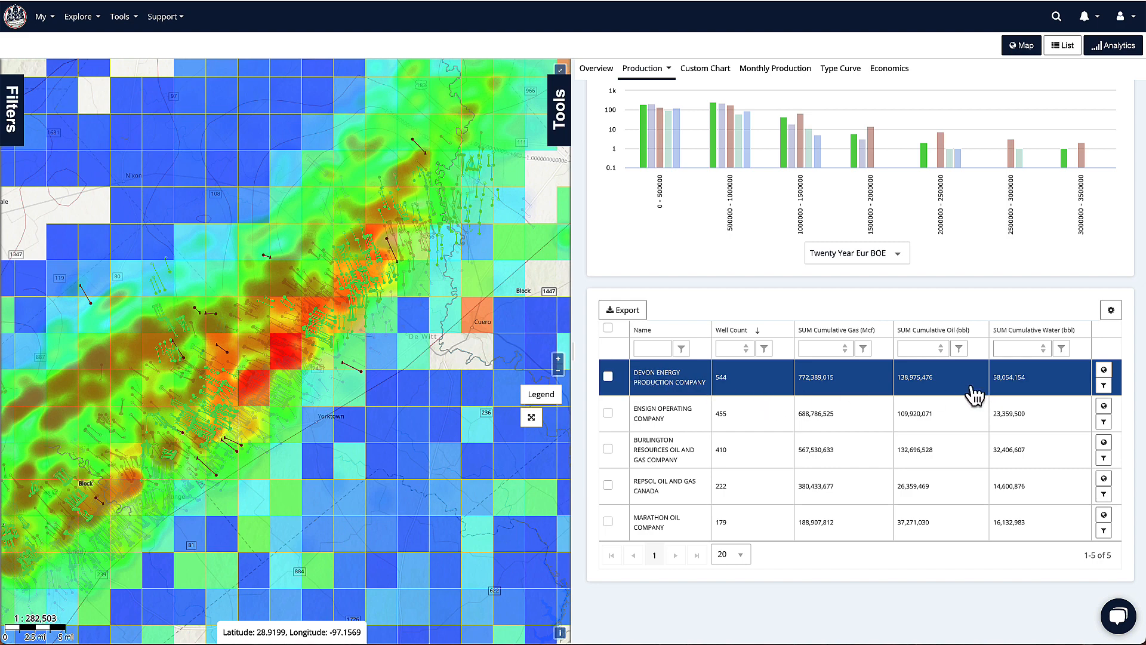
click(608, 376)
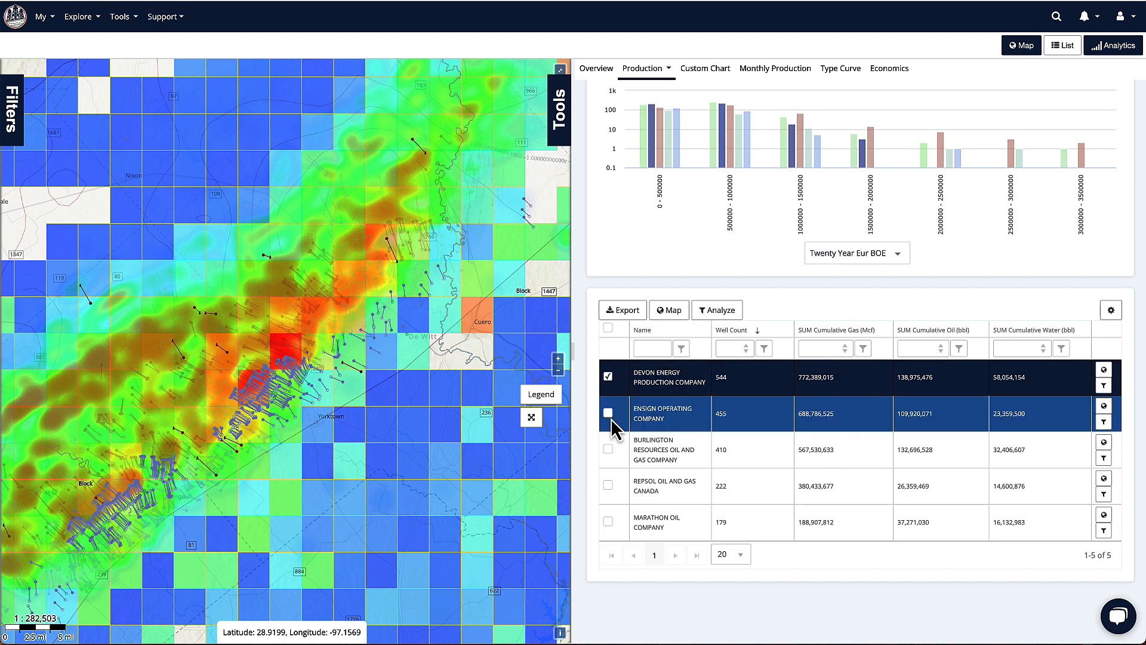
click(608, 414)
click(608, 449)
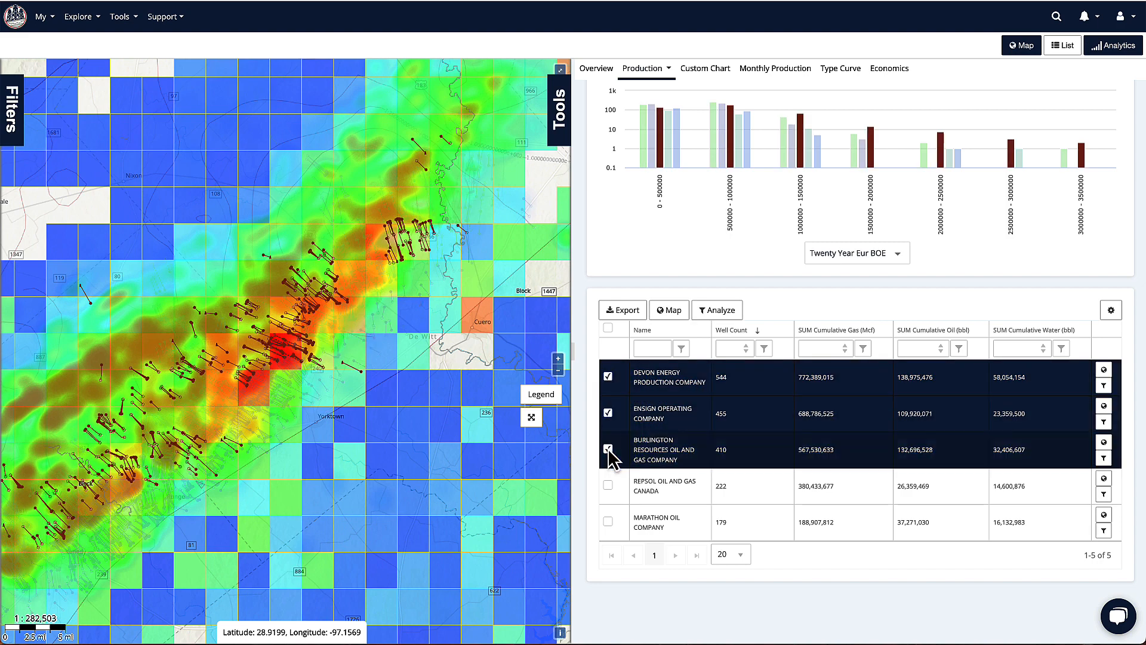
click(669, 312)
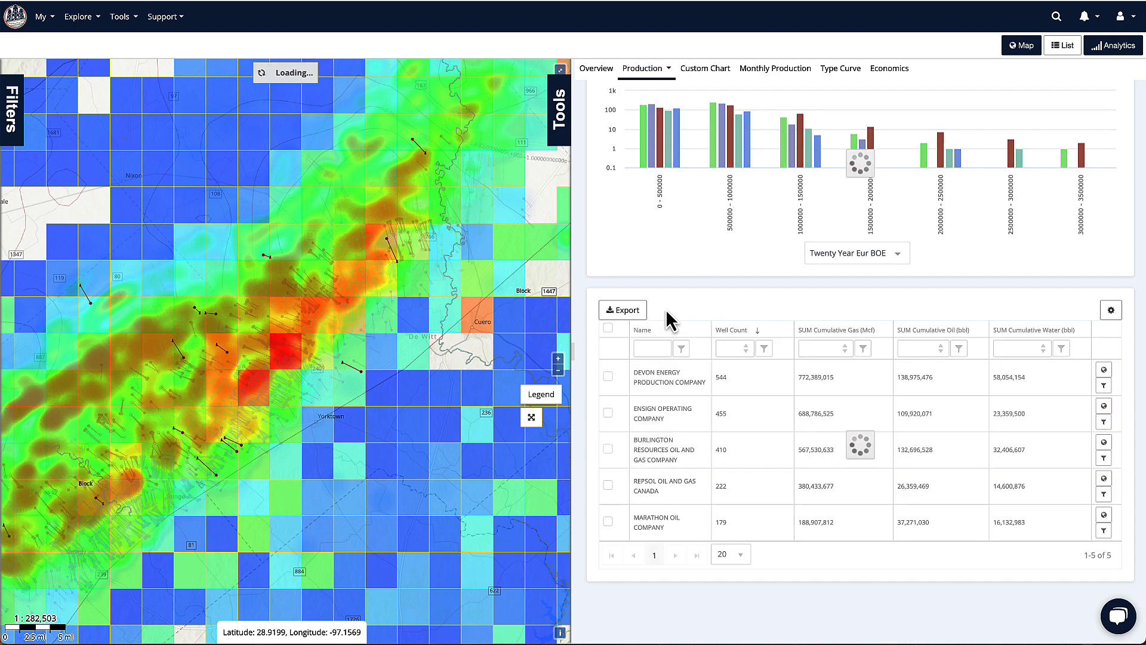
- Check which operators are applied in the Operators - Aliased filter
click(33, 104)
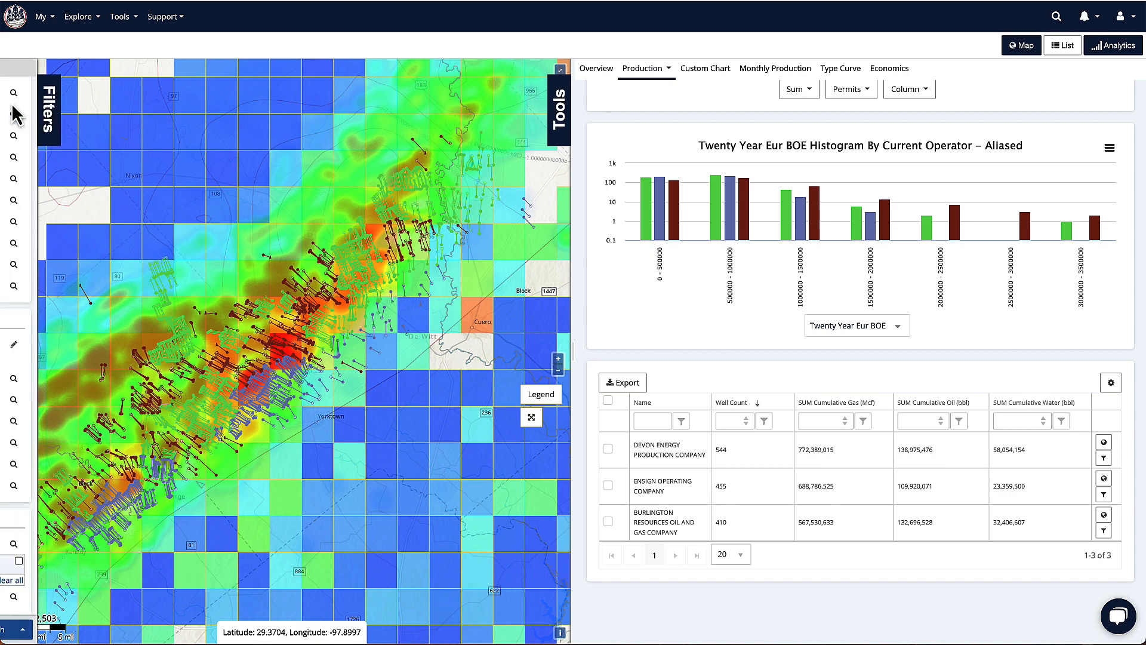
scroll(39, 218, up, 10)
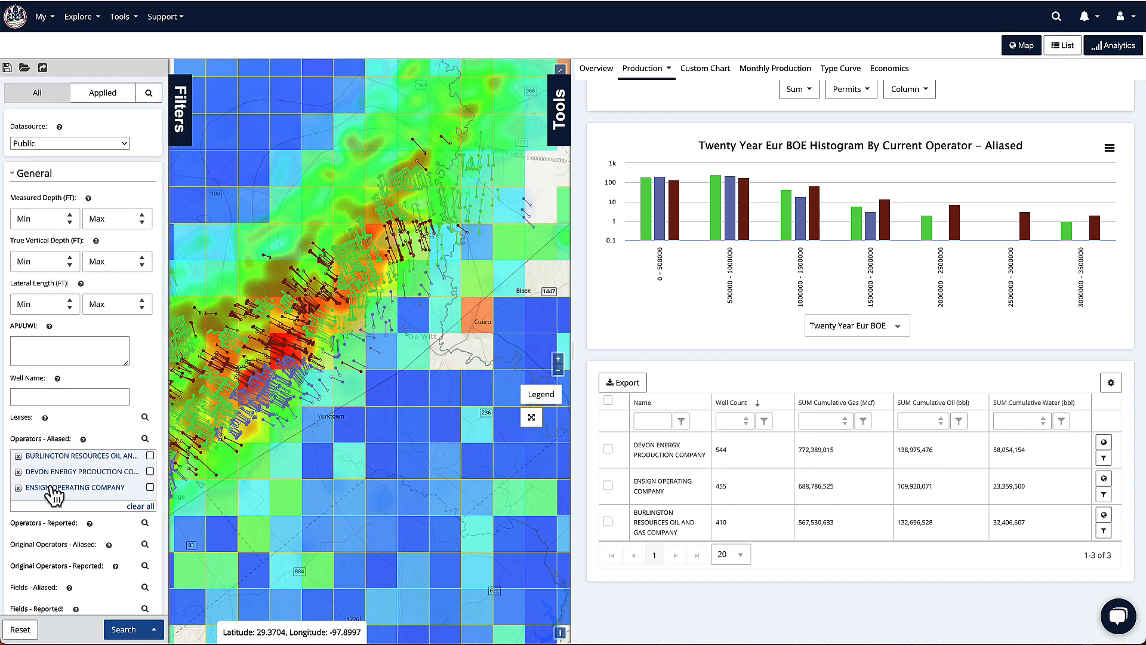
click(185, 135)
- Highlight individual operators' wells from the table, and limit the map to Devon Energy Production Company
click(769, 486)
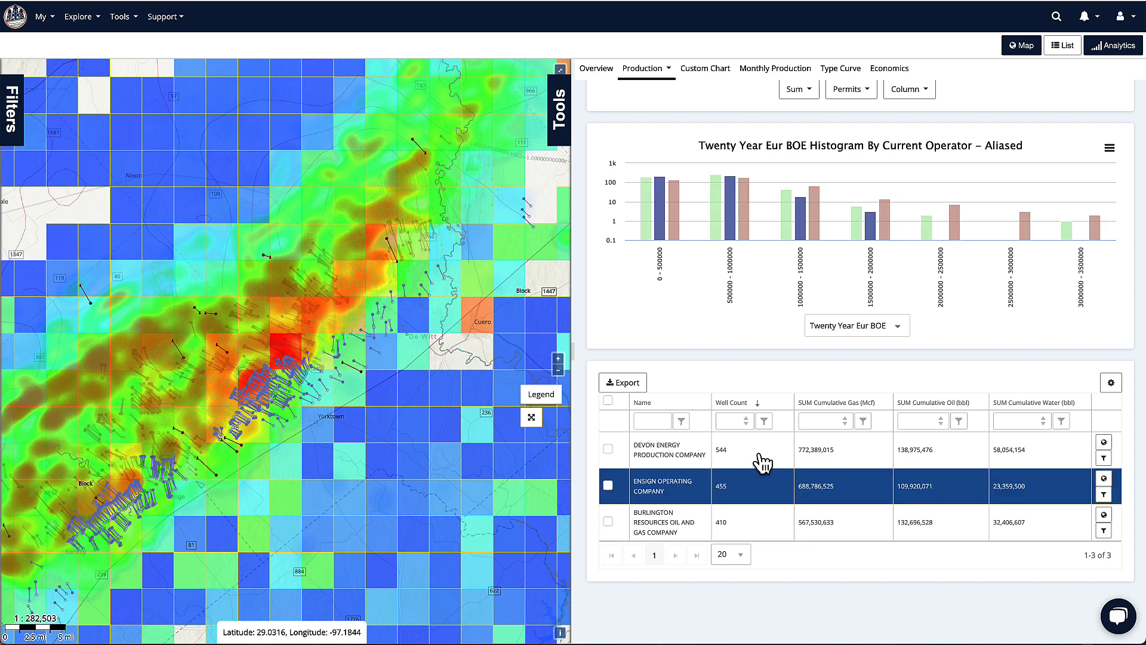
click(749, 460)
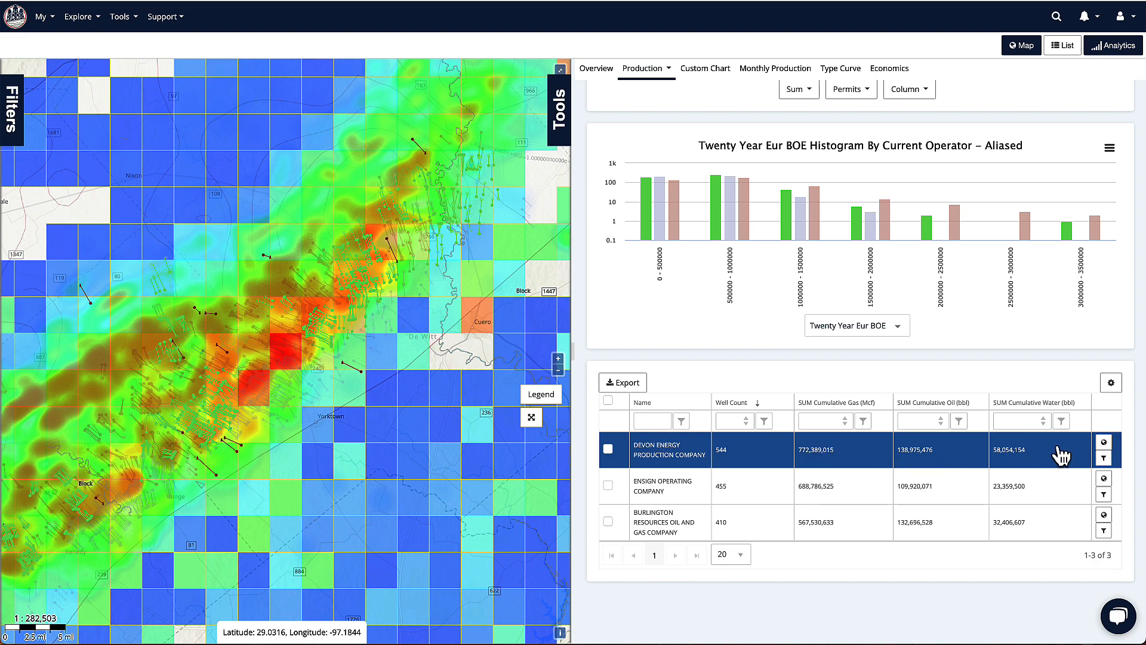
click(1105, 444)
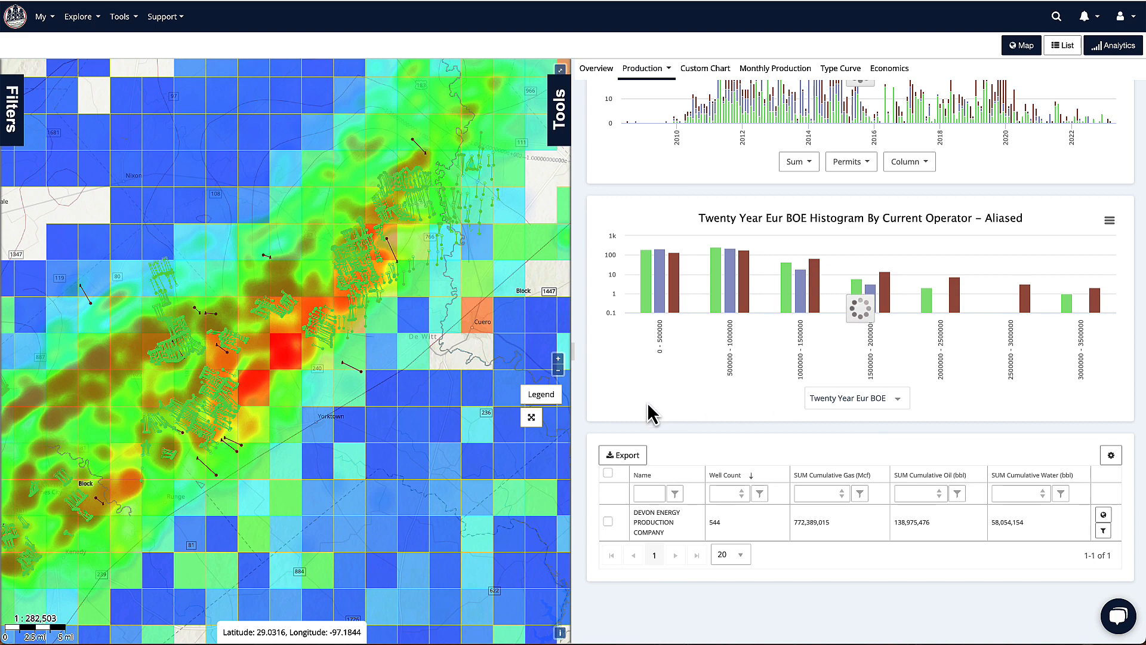
- Add Ensign Operating, Burlington Resources, EOG Resources and Repsol Oil and Gas Canada to the Operators - Aliased filter and apply it
click(10, 110)
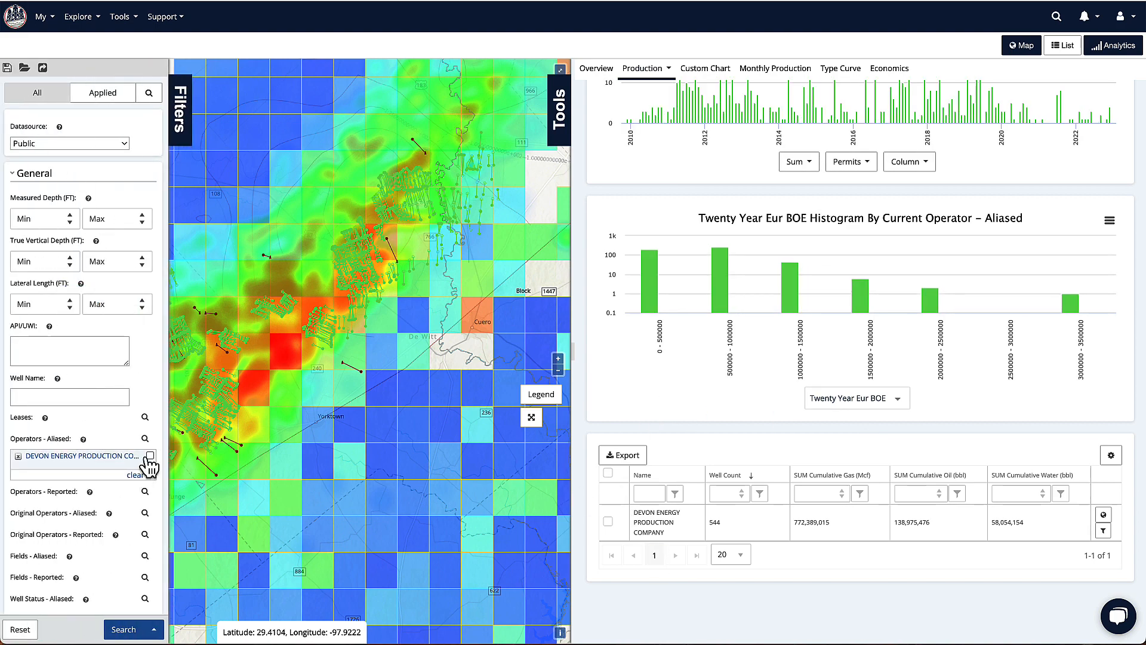
click(144, 438)
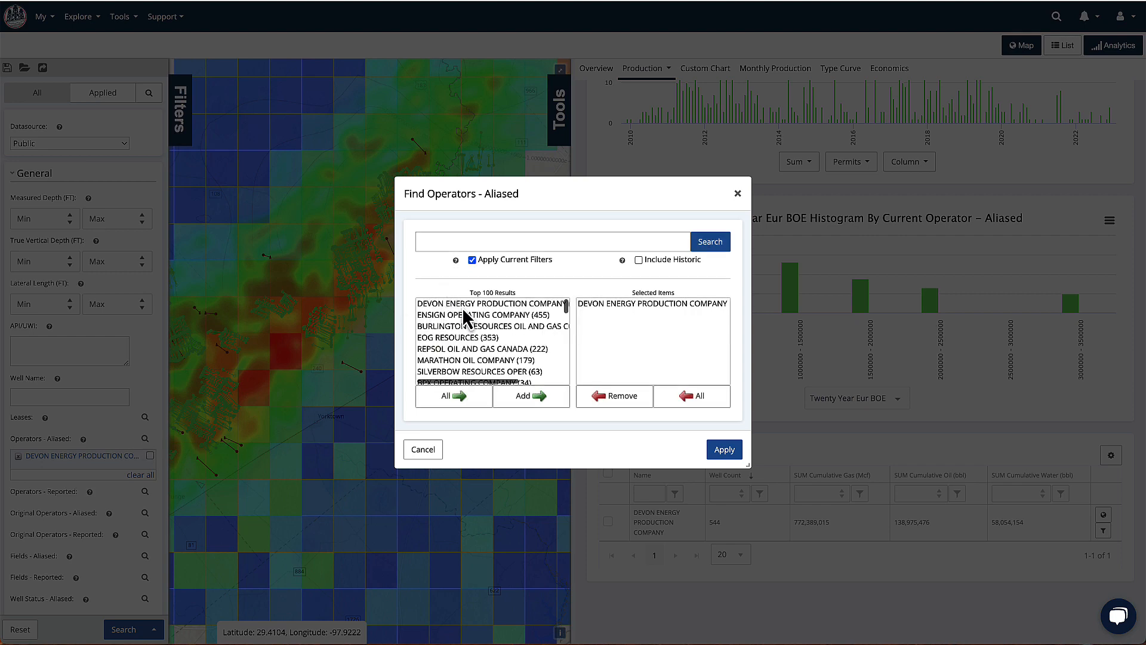
click(465, 312)
key(shift+Down)
key(shift+Down)
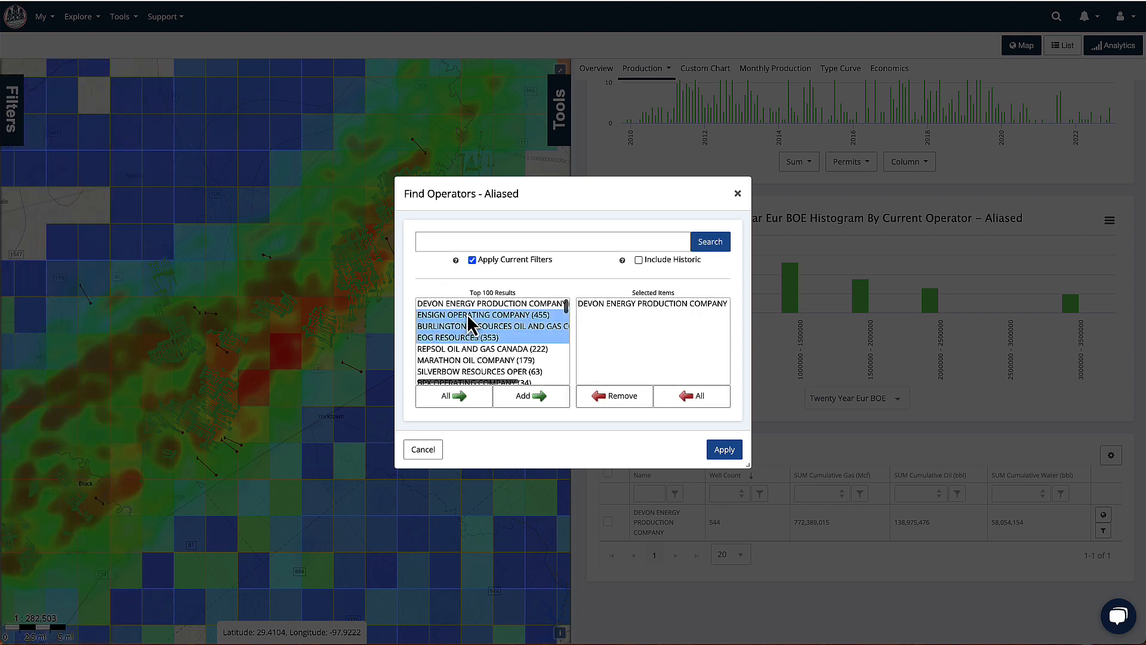
key(shift+Down)
click(533, 399)
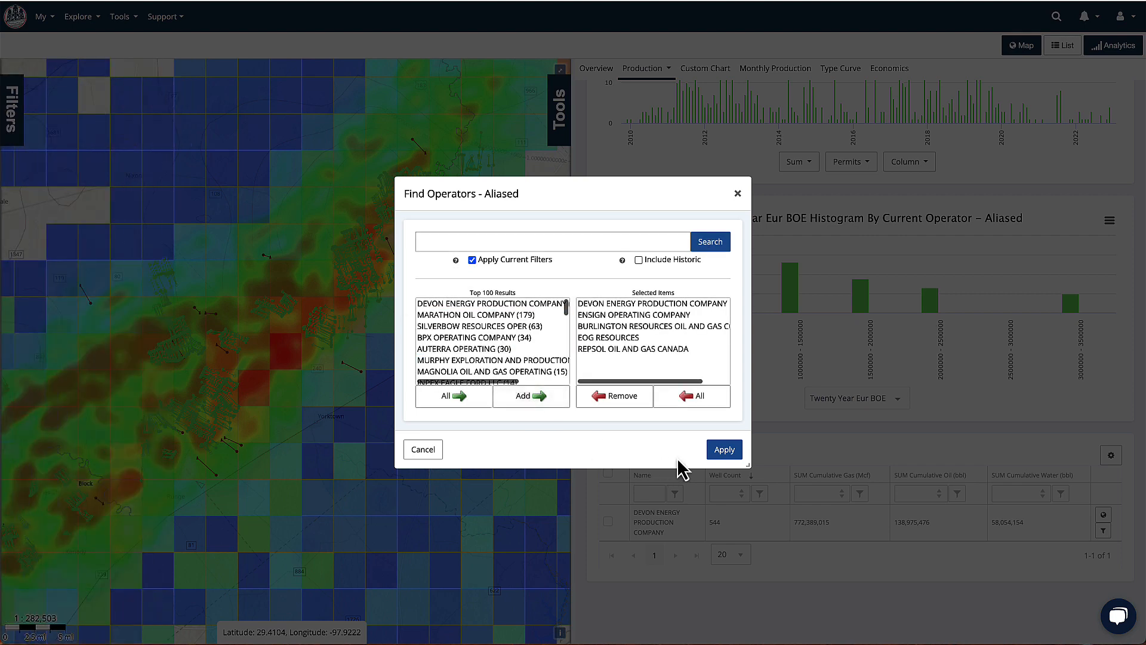
click(723, 449)
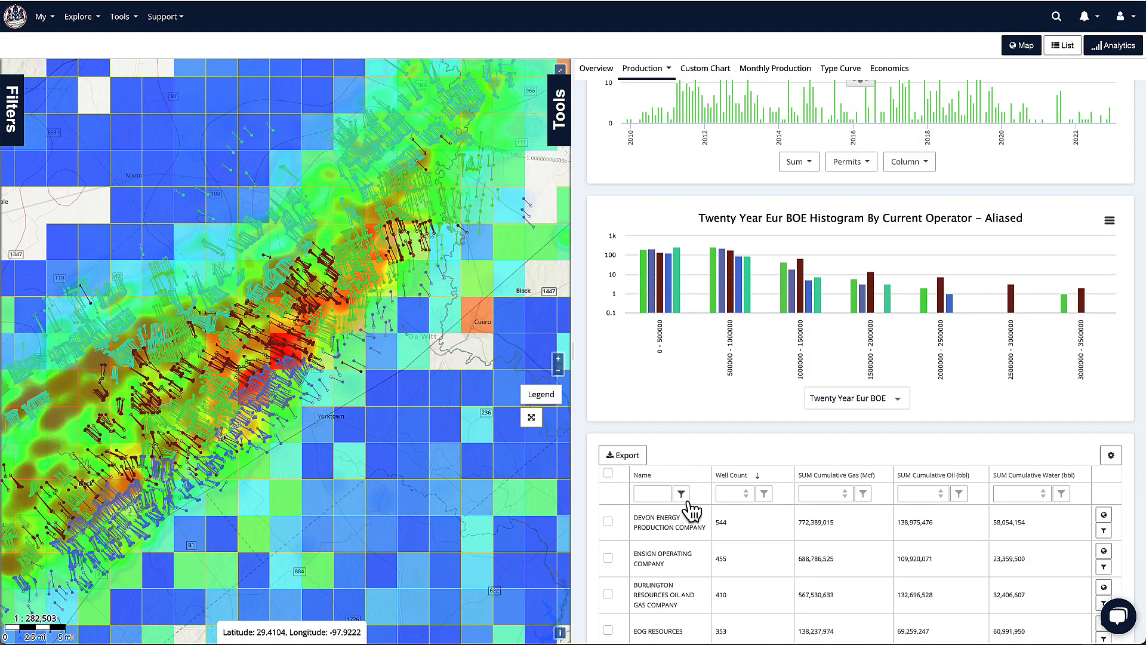
- Analyze Devon Energy Production Company separately and review its producing count, sum oil, monthly oil production and permits charts
click(1105, 530)
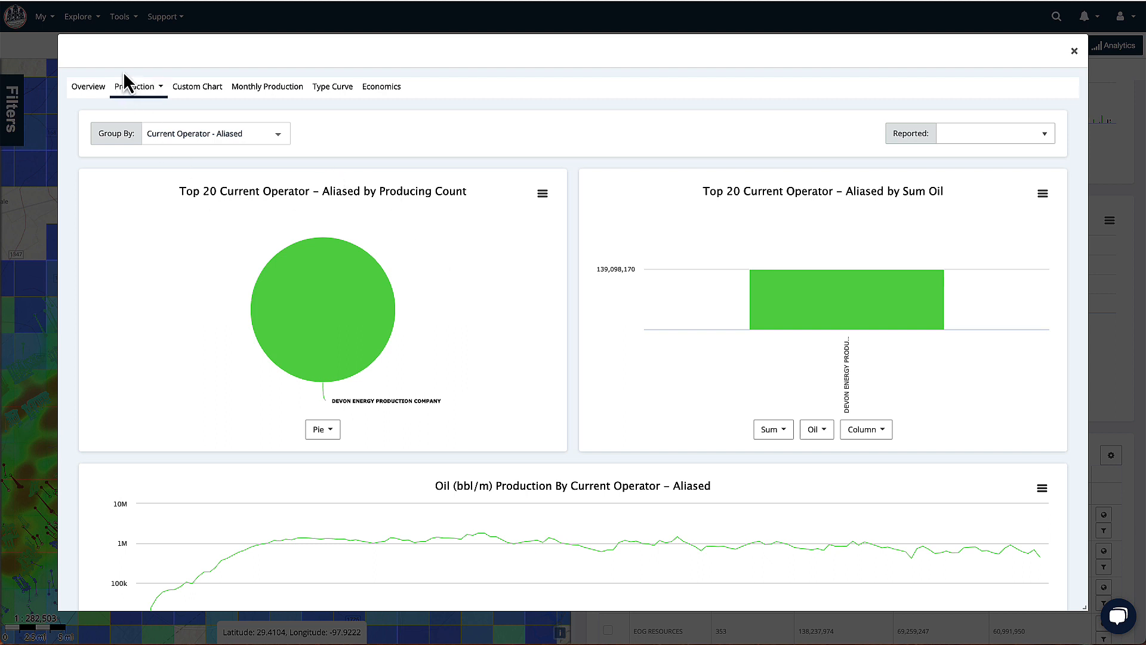
click(119, 303)
mouse_move(322, 315)
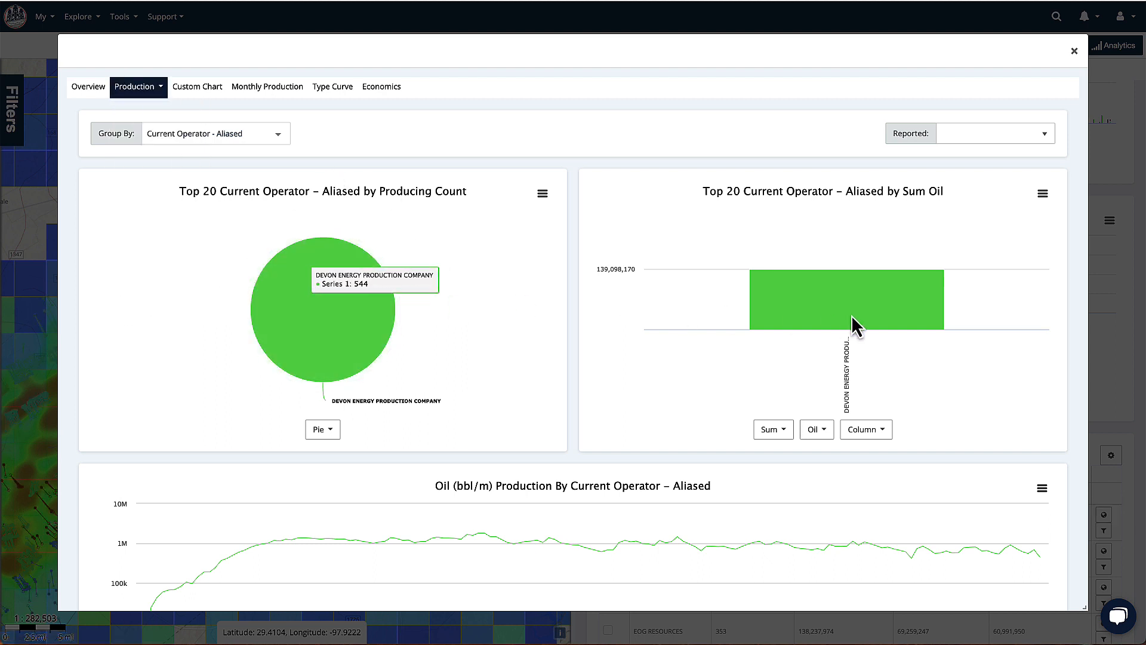
mouse_move(783, 323)
scroll(594, 397, down, 4)
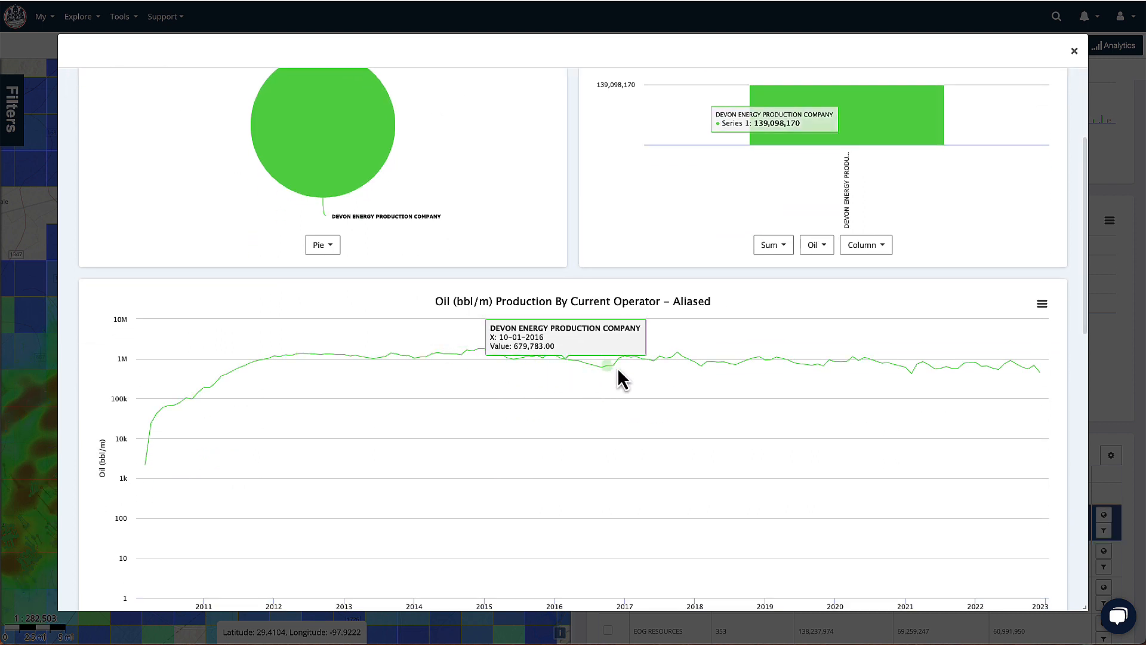
scroll(497, 427, down, 5)
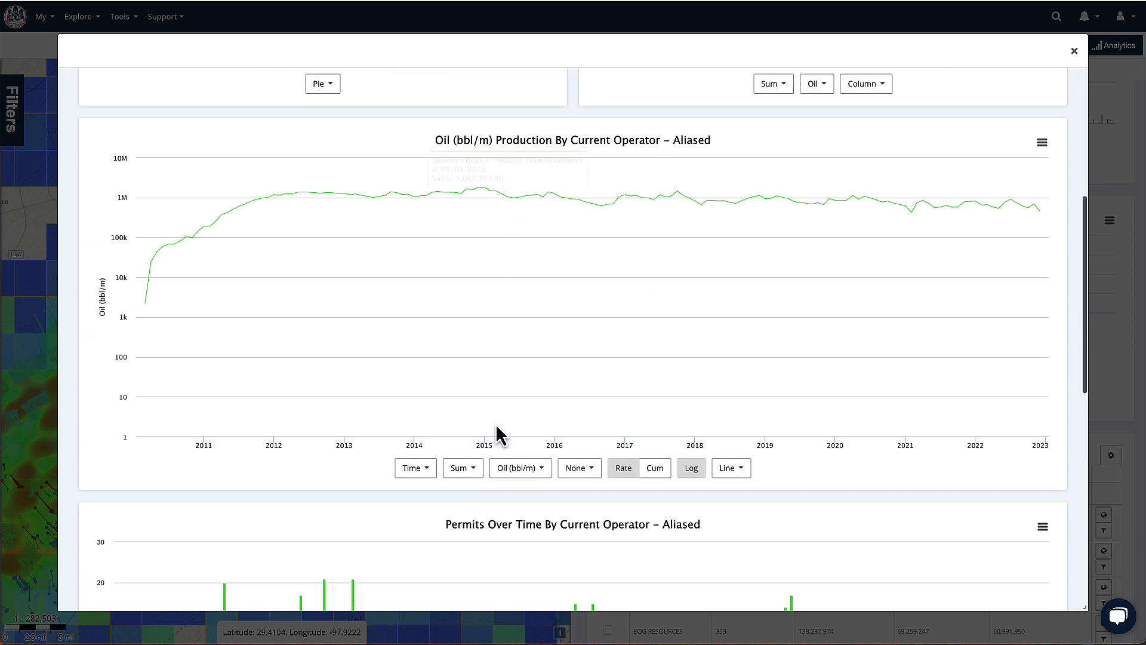
scroll(460, 486, down, 3)
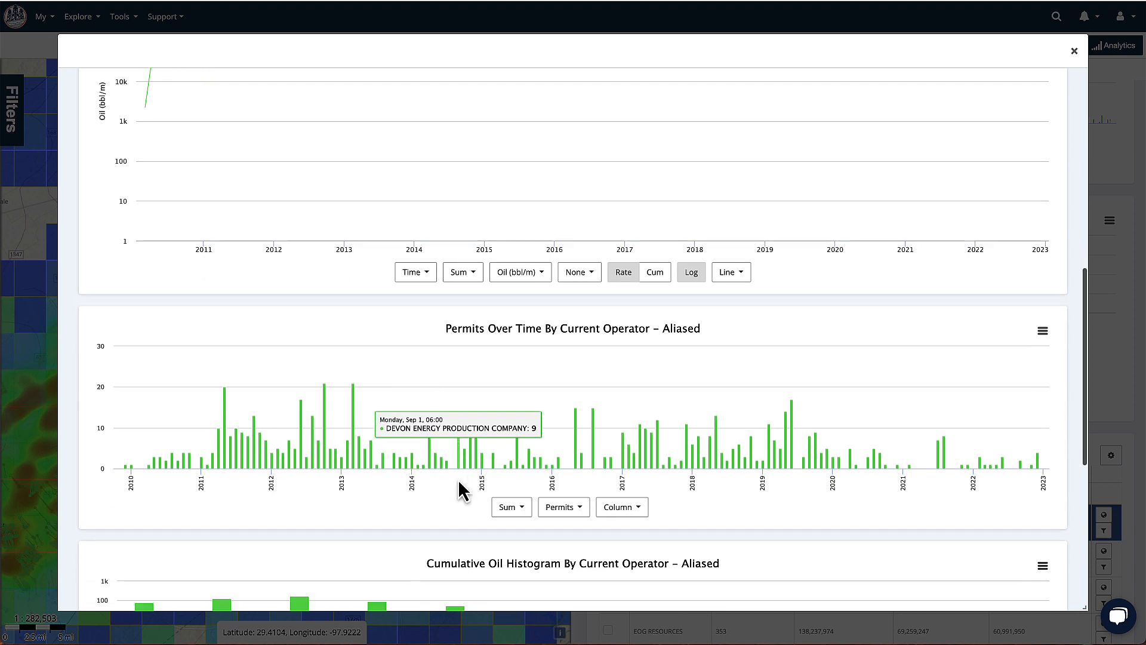
- Review Devon Energy Production Company's Monthly Production chart and its Type Curve with average monthly streams
scroll(460, 487, up, 11)
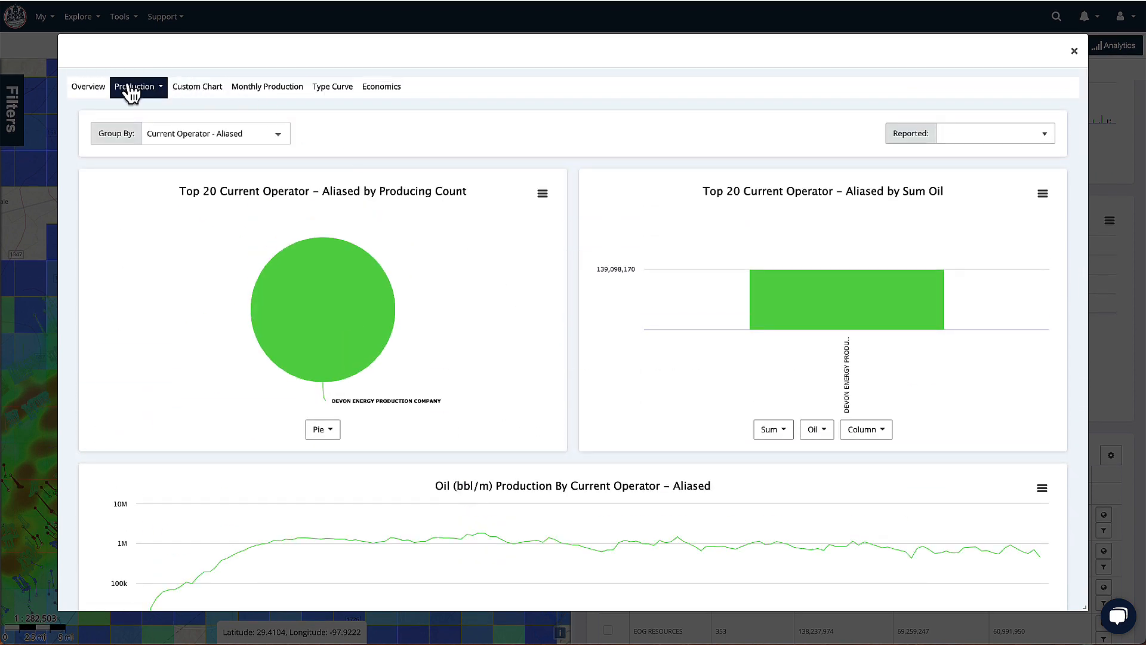
click(271, 95)
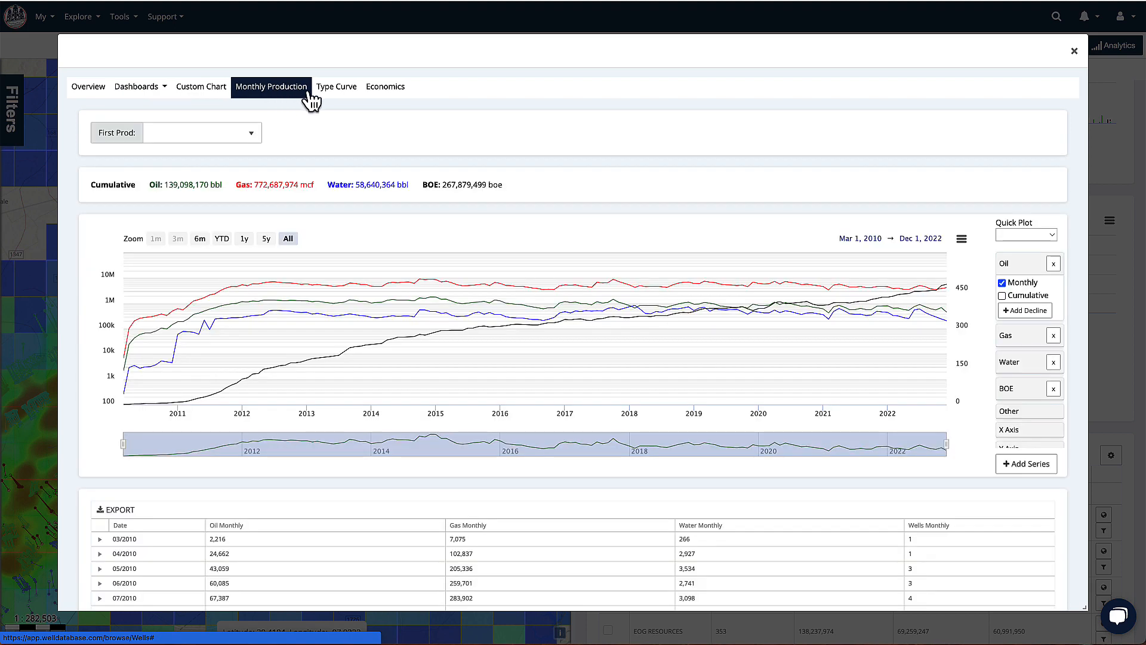
click(335, 96)
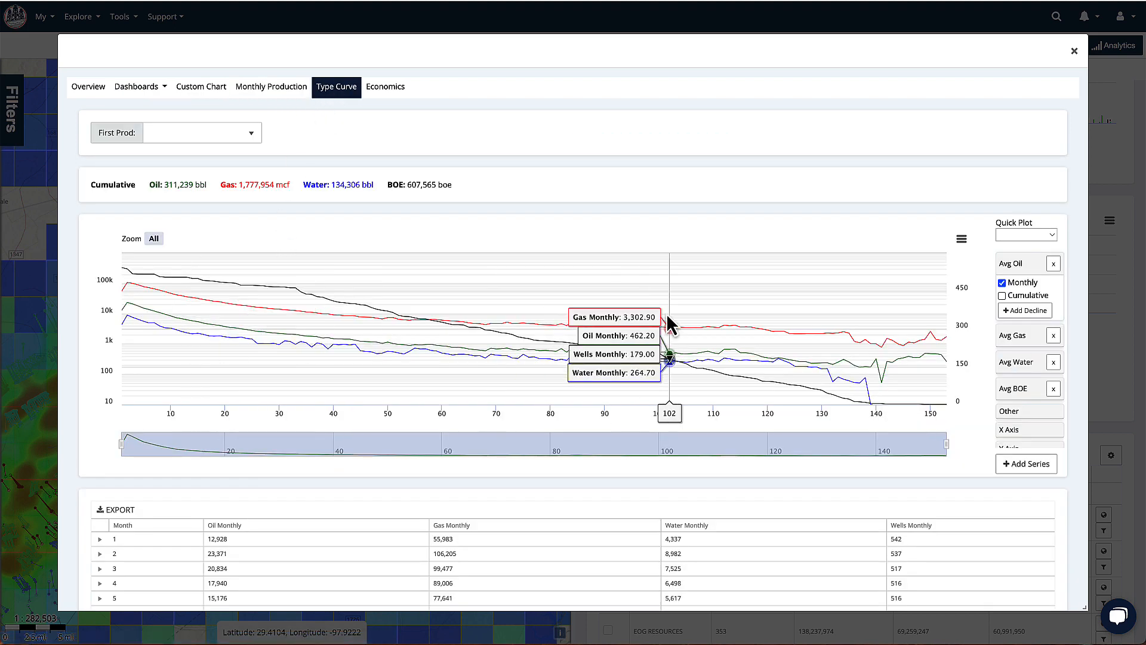
- Narrow the type curve to about the first 60 months, add a hyperbolic decline to Avg Oil, review its results and close the analysis
drag(447, 280, 102, 320)
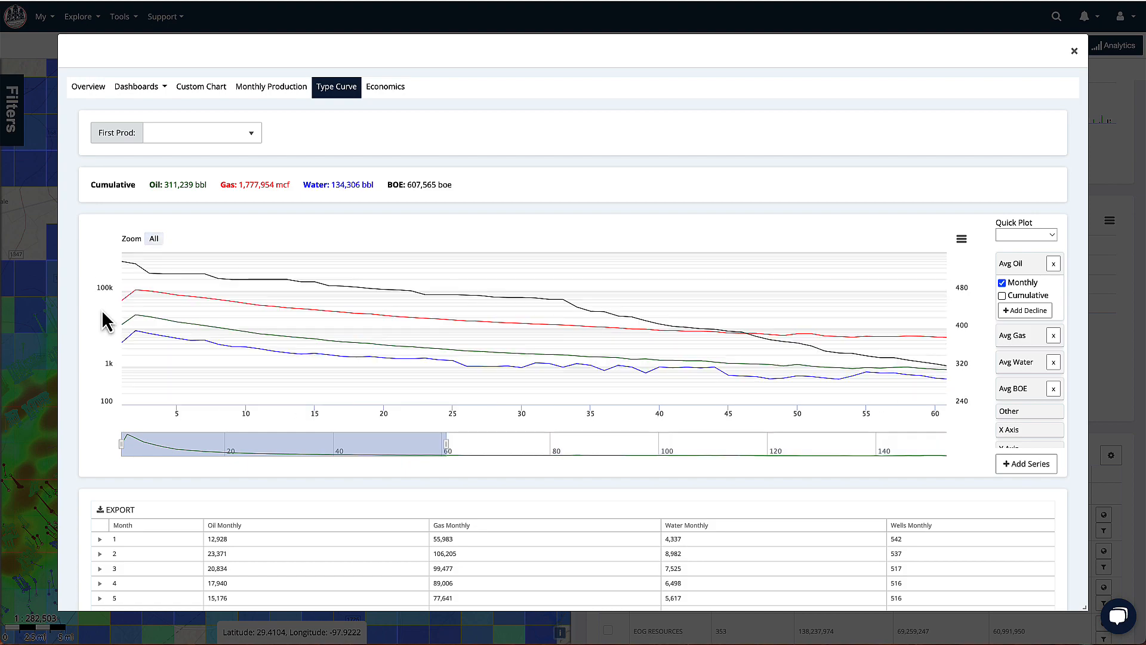
click(1023, 312)
click(716, 520)
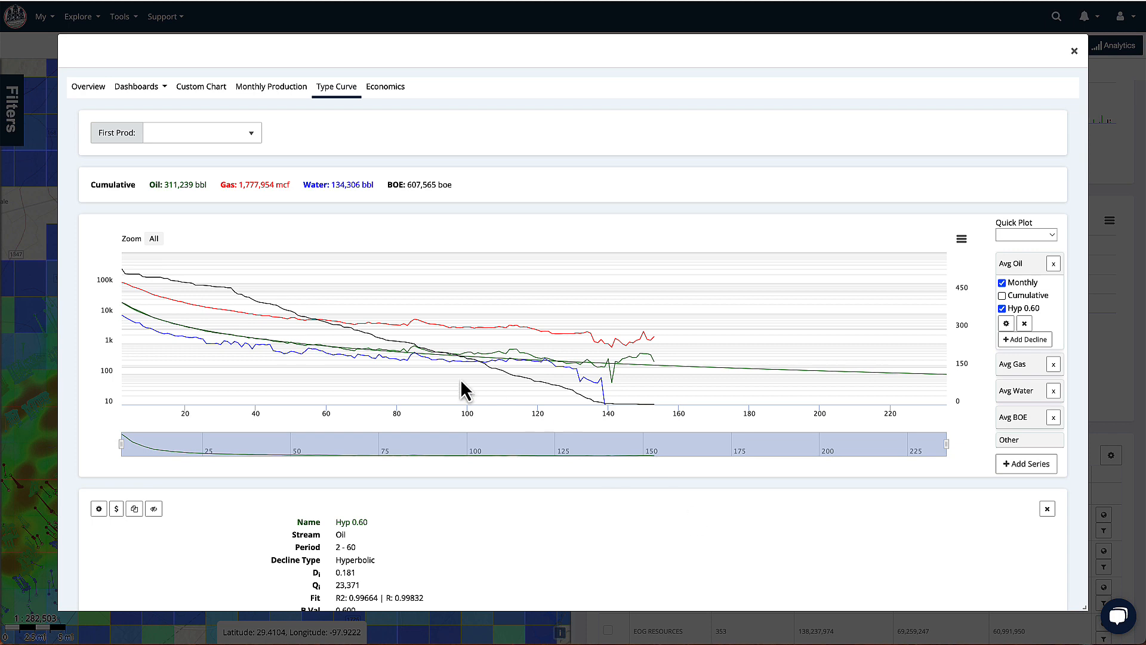
scroll(799, 451, down, 3)
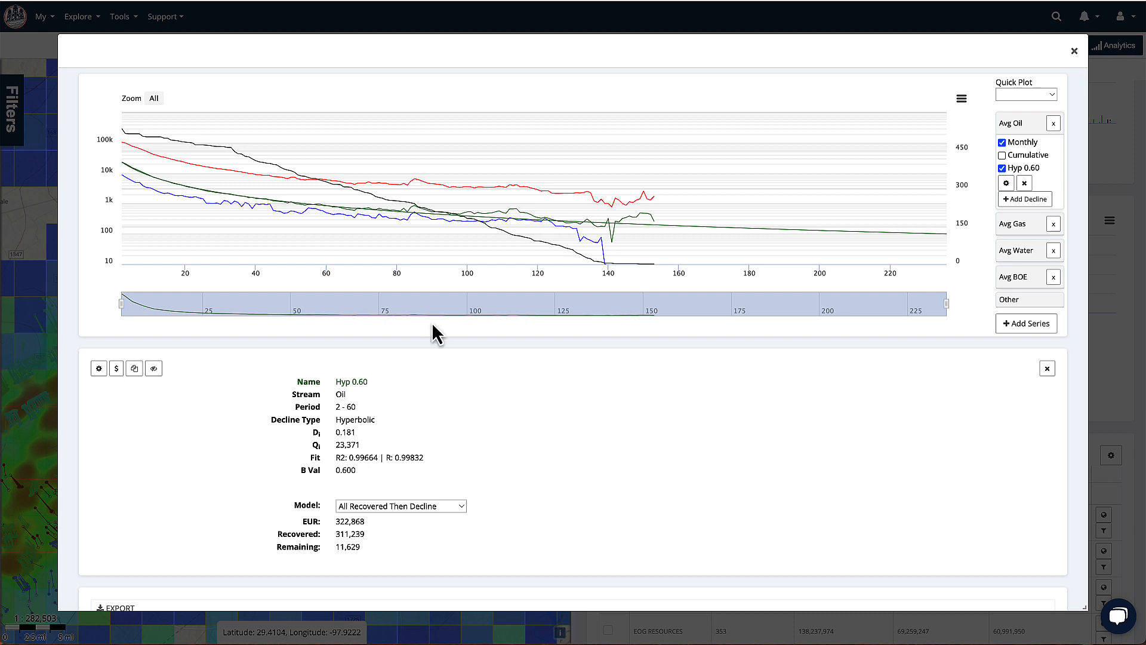
click(1075, 52)
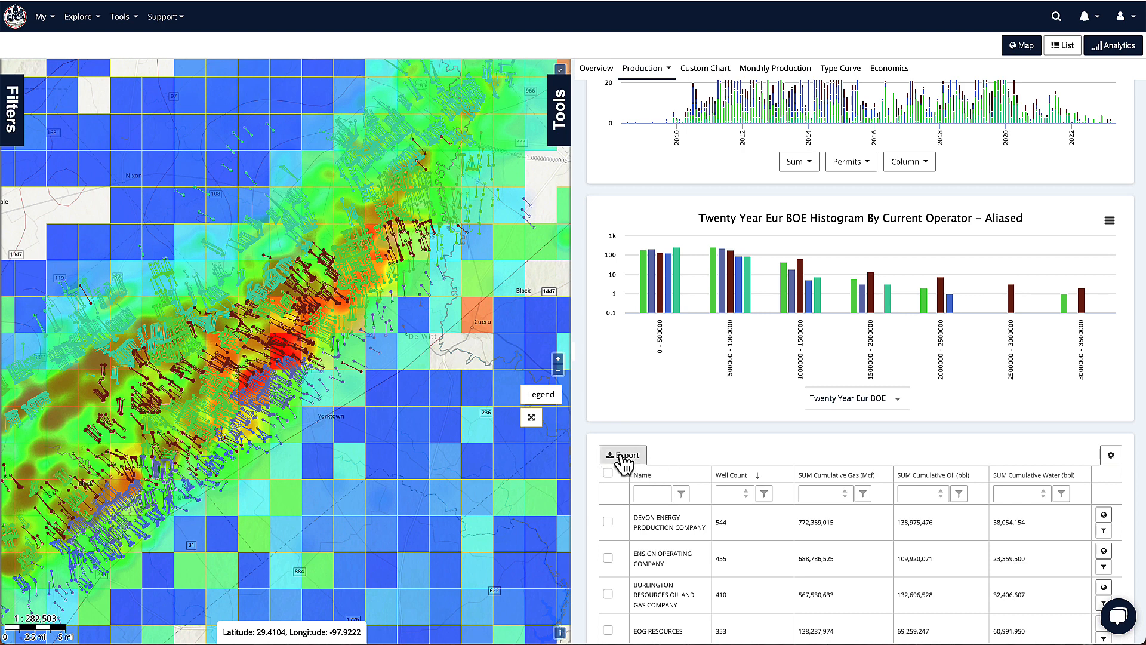
- Add an Average IP Oil column to the operator summary table
click(1112, 456)
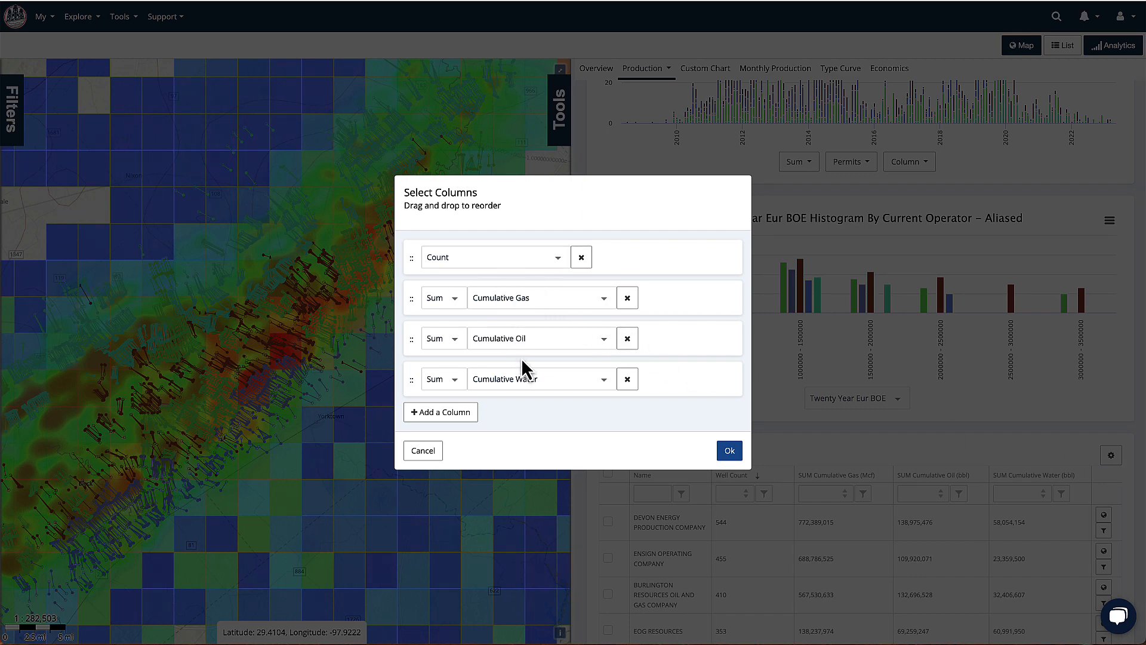
click(461, 415)
click(565, 400)
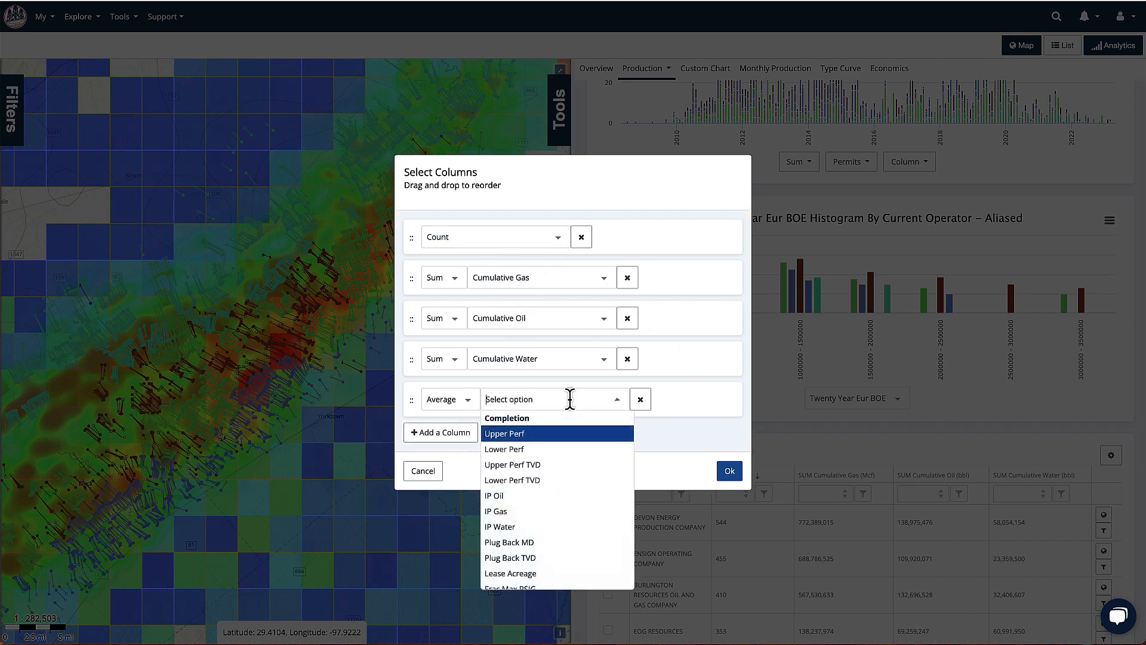
click(544, 493)
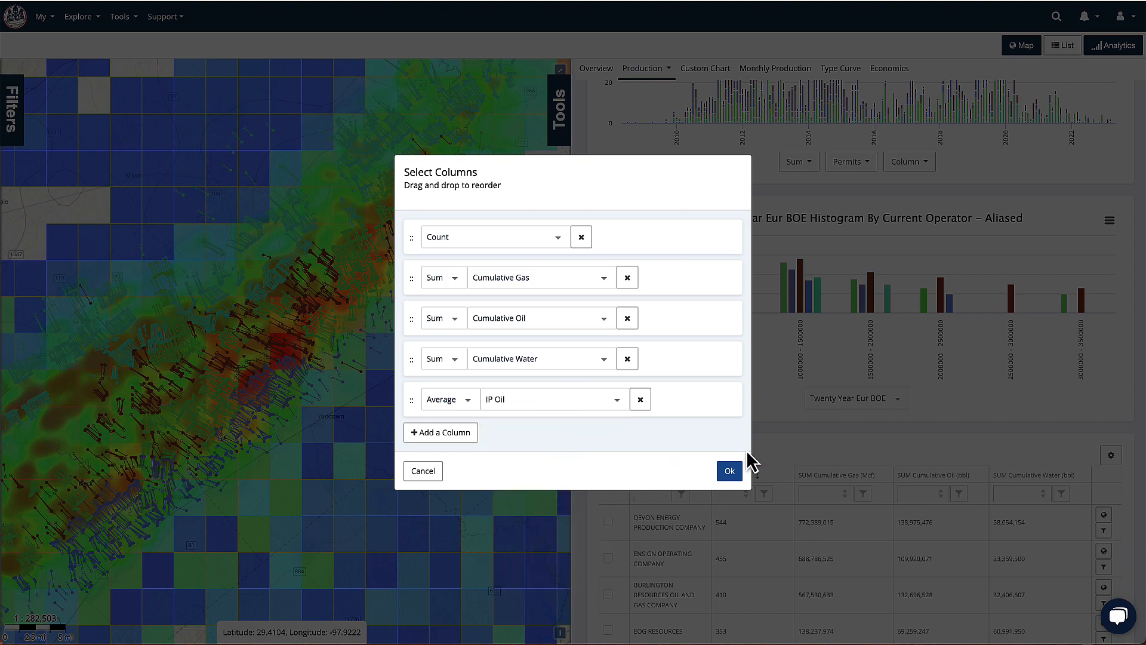
click(730, 471)
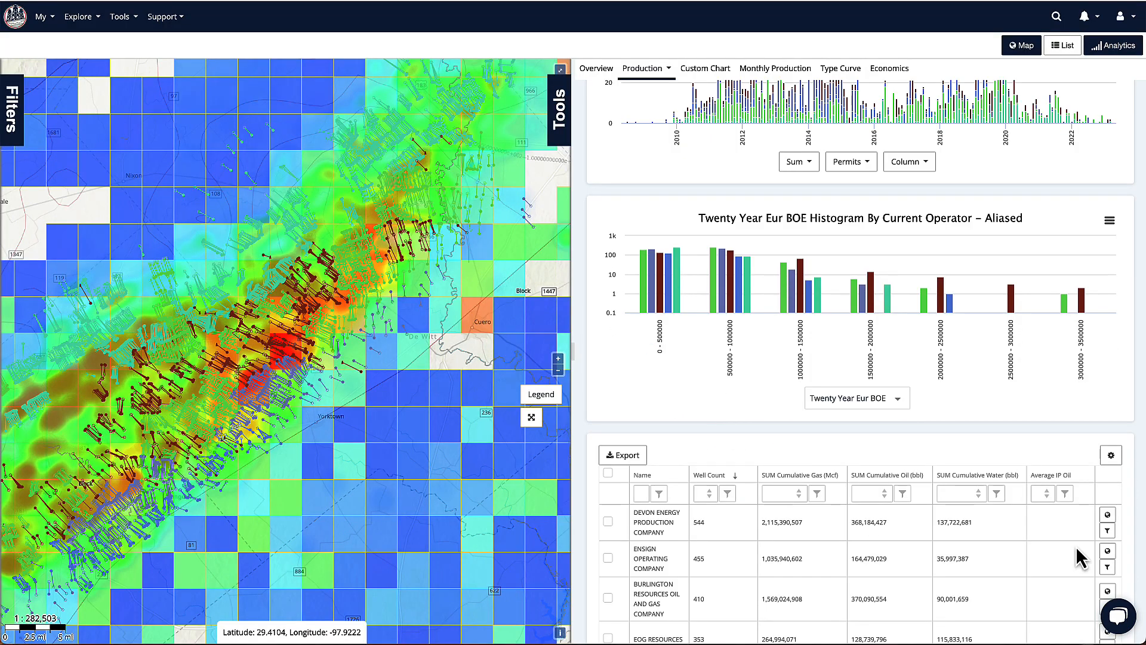
- Check the download options of the Oil (bbl/m) Type Curve By Current Operator - Aliased chart, including CSV and XLS
scroll(696, 345, up, 3)
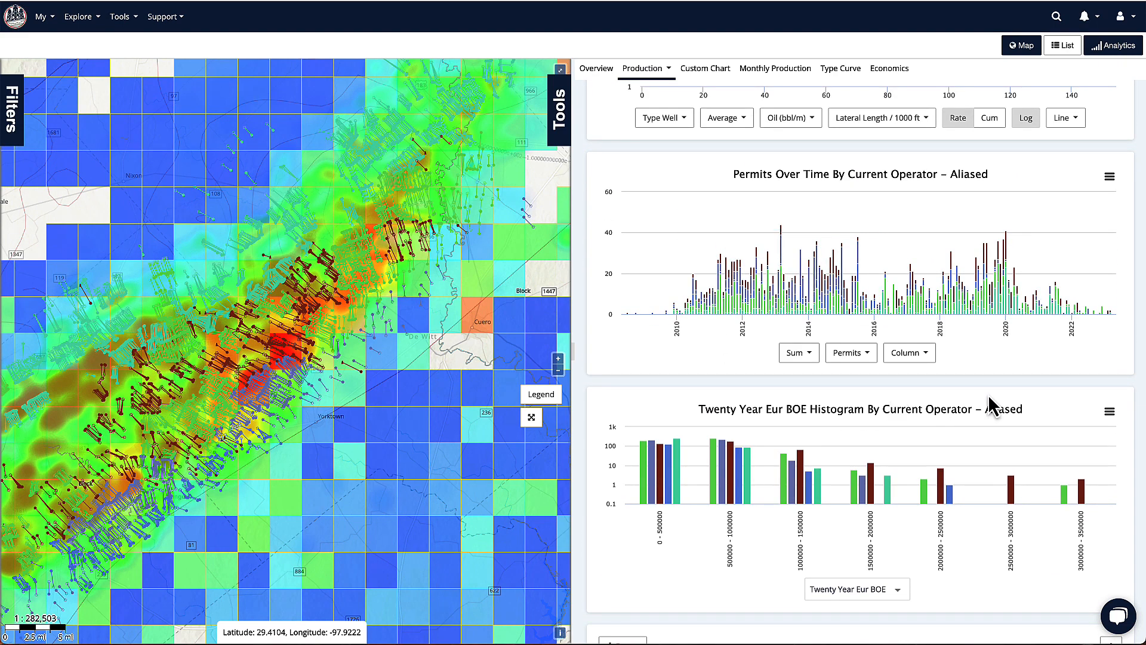
scroll(1060, 293, up, 1)
scroll(1061, 295, up, 6)
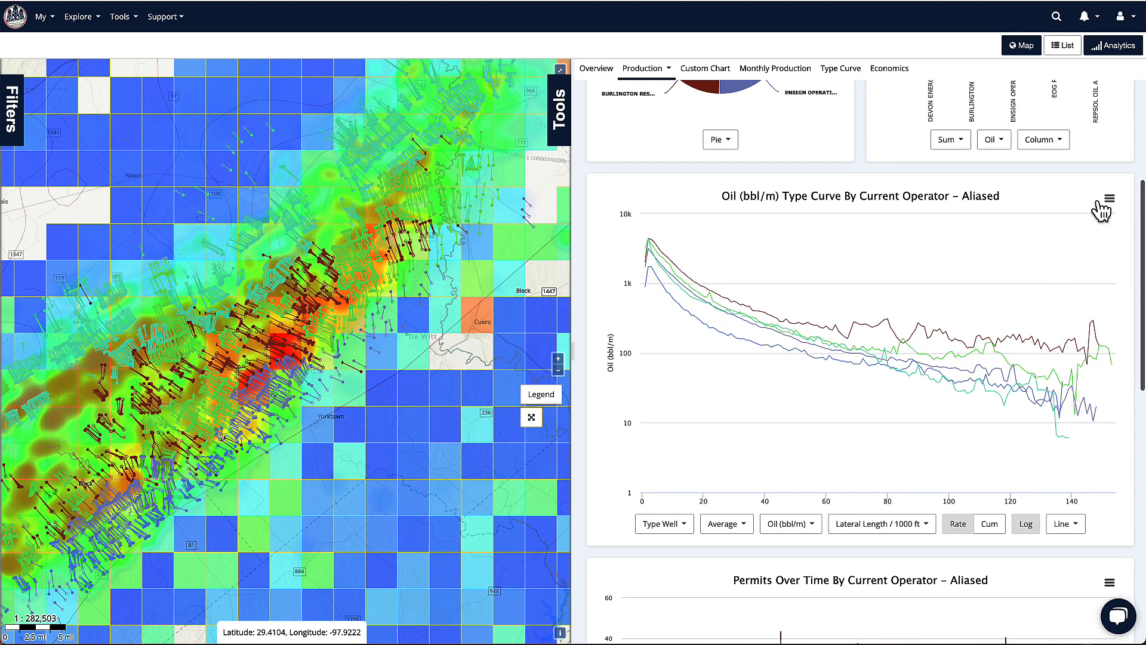
click(1110, 201)
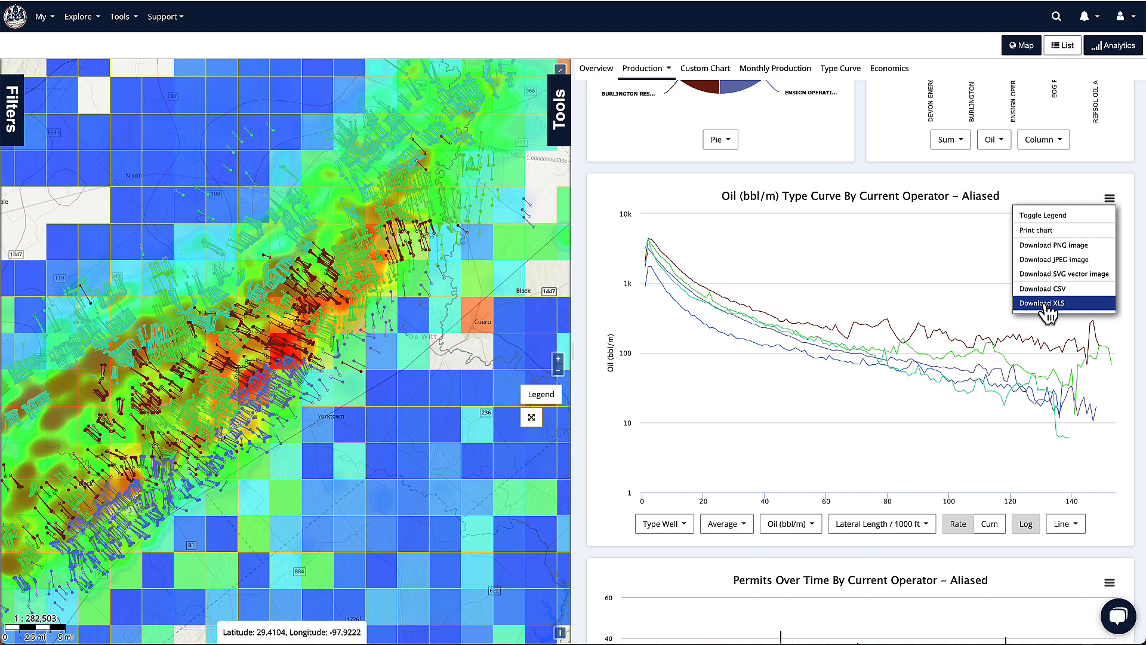
mouse_move(654, 276)
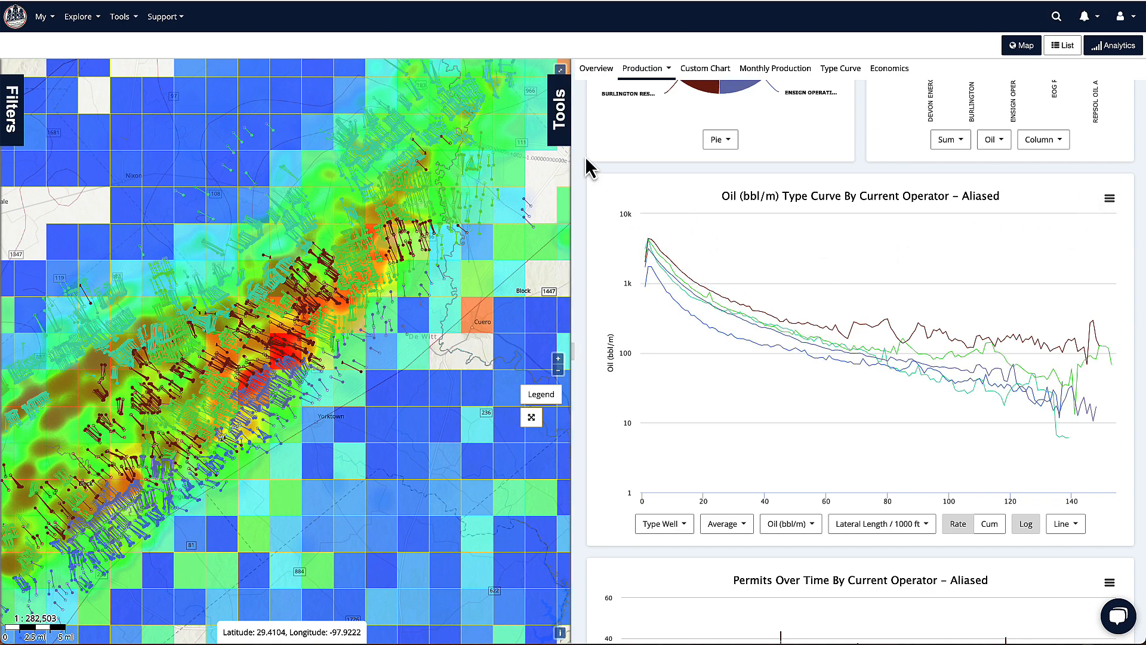
- Switch the Overview's individual-wells oil production chart from Time to Type Well and check its export options
scroll(585, 156, up, 5)
click(596, 69)
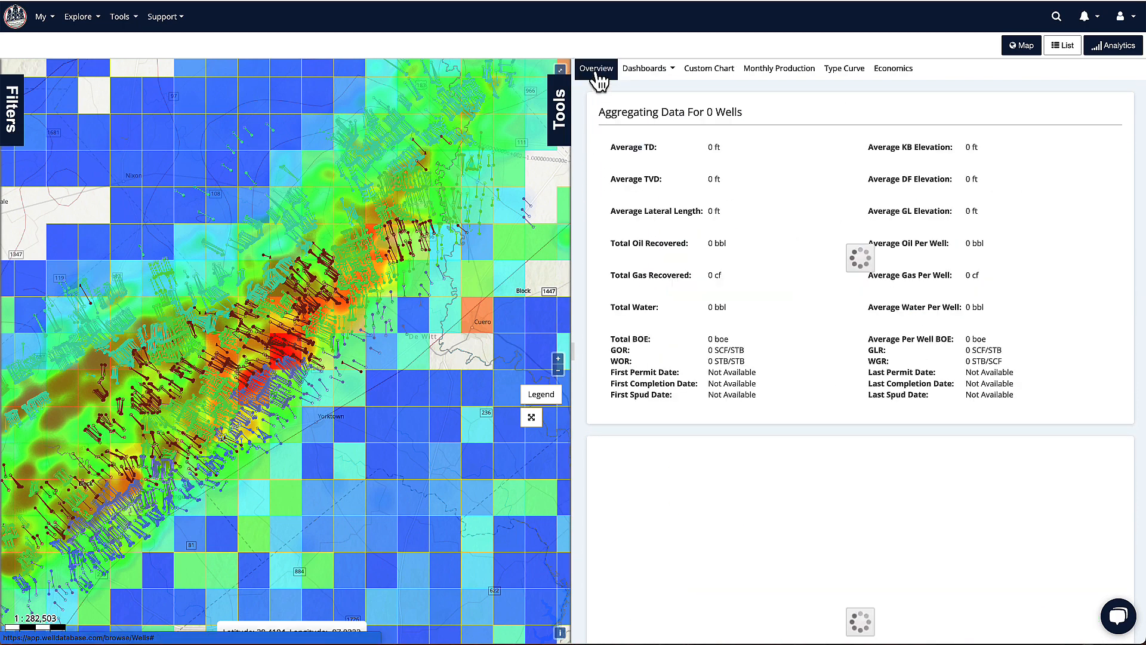
scroll(615, 328, down, 5)
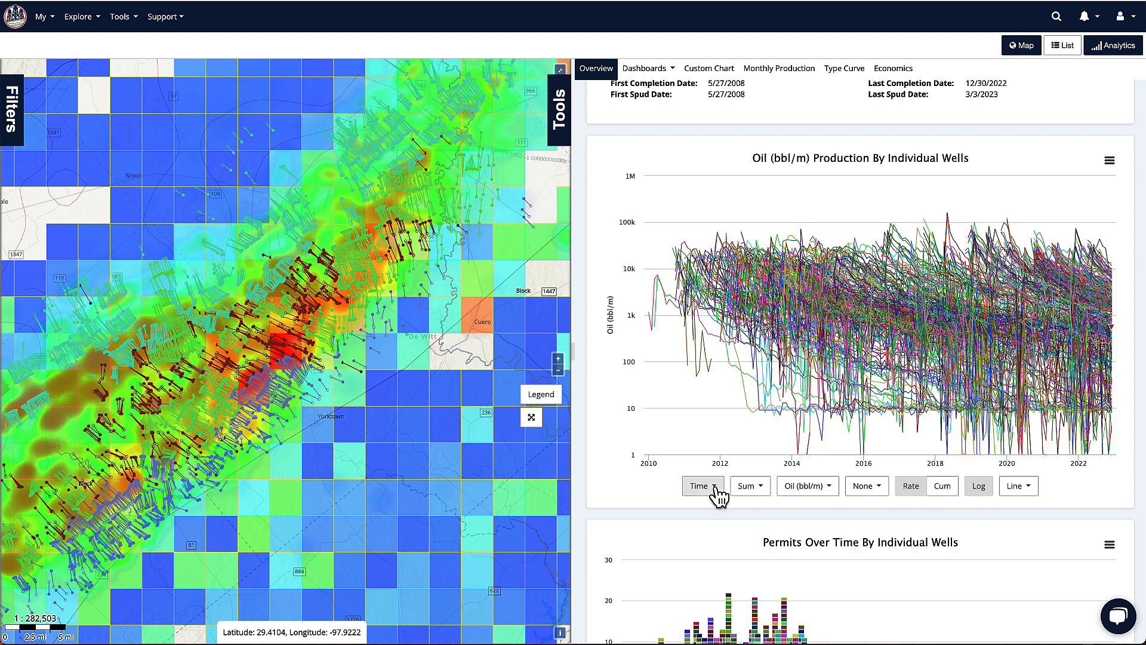
click(715, 486)
click(715, 526)
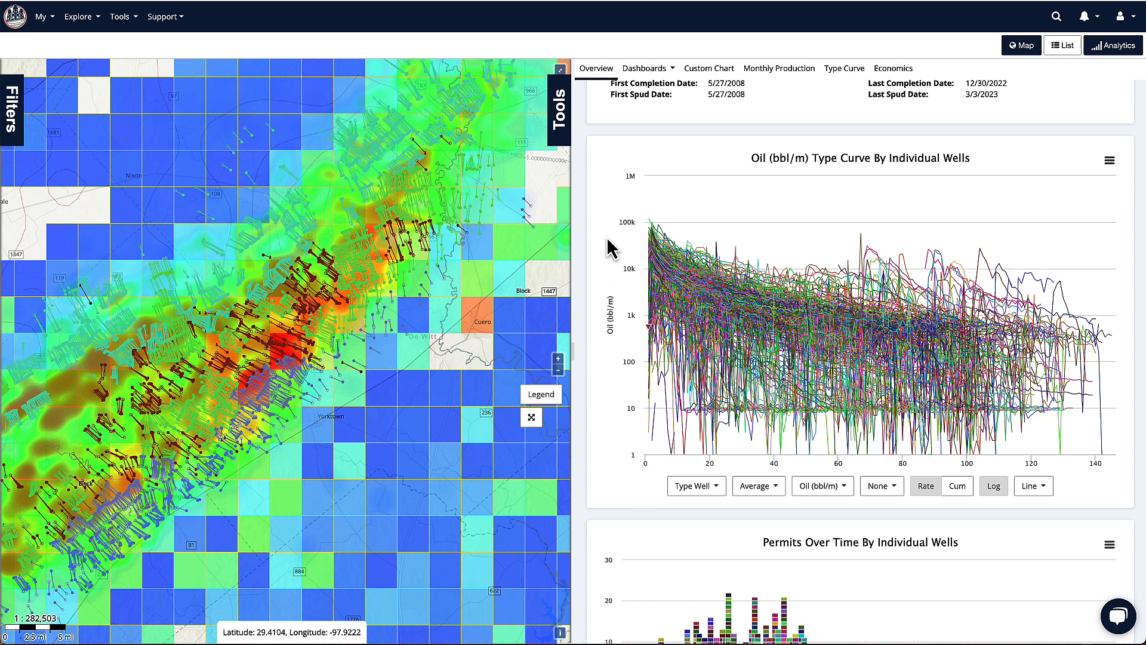
click(1111, 162)
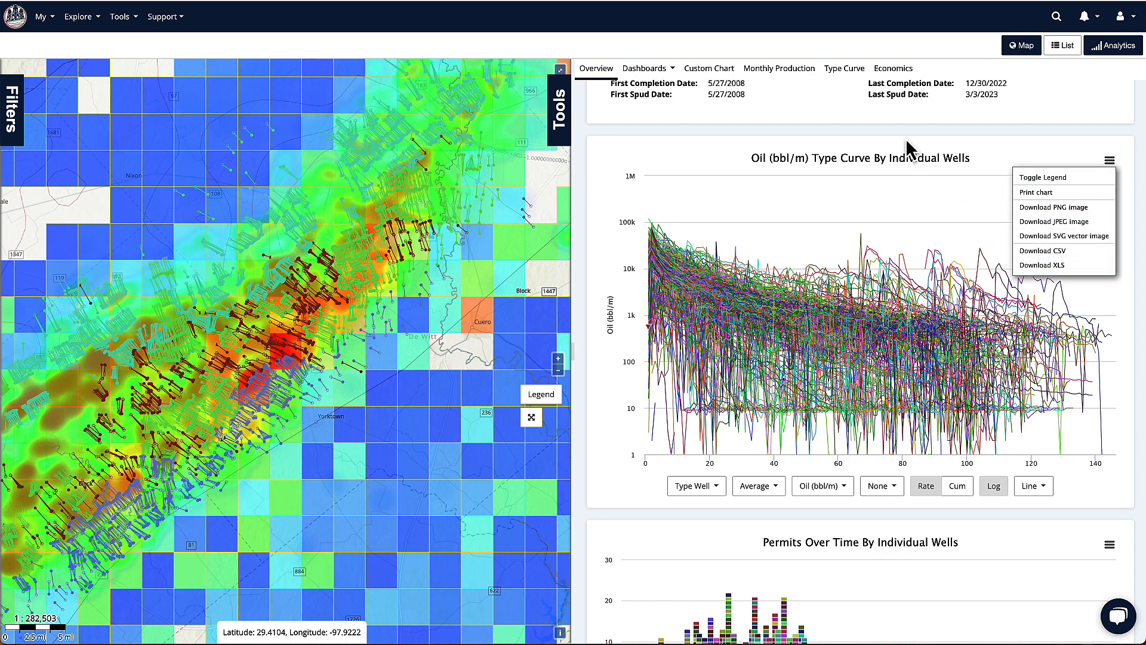
scroll(785, 120, up, 5)
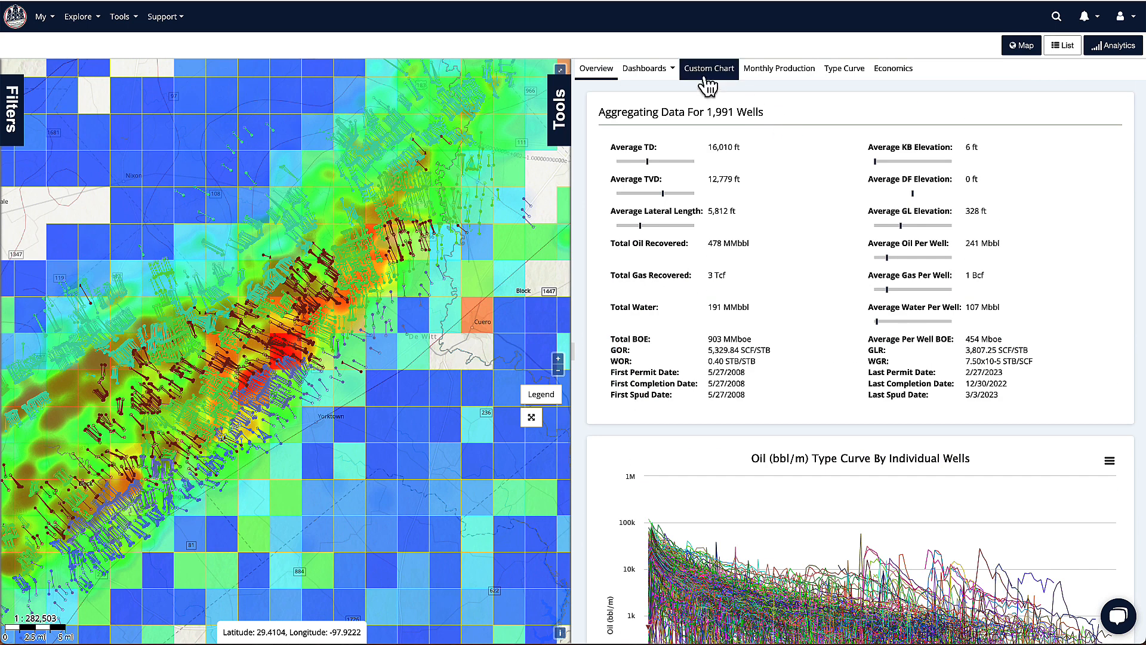
- Load the Operator Comparison production dashboard for the filtered wells
click(669, 75)
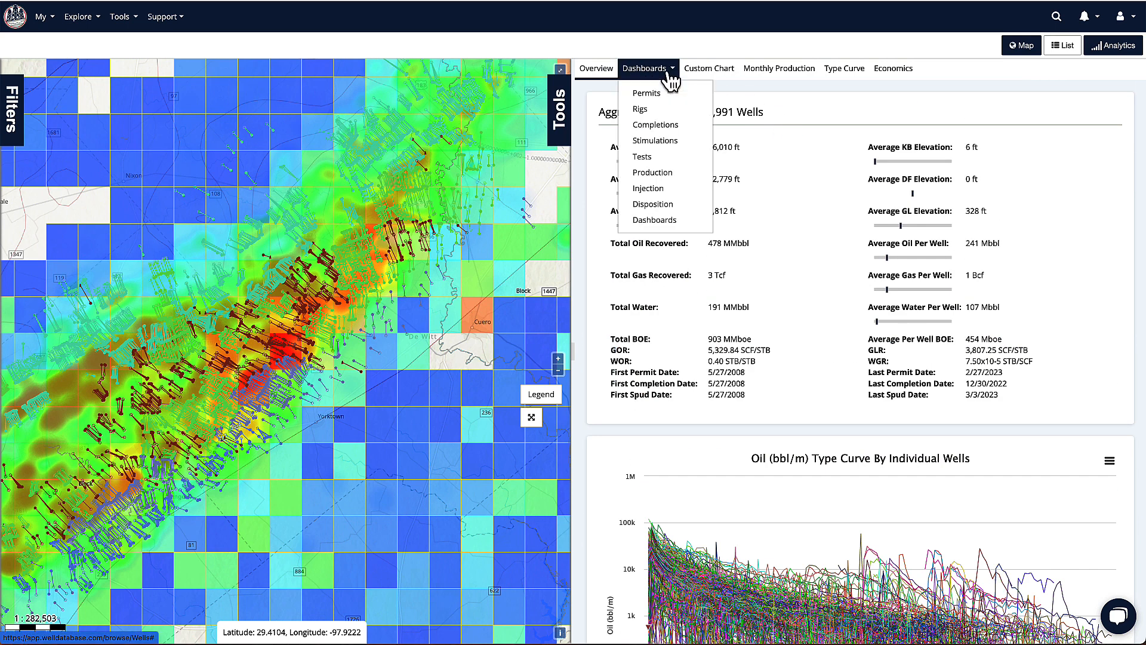
click(667, 222)
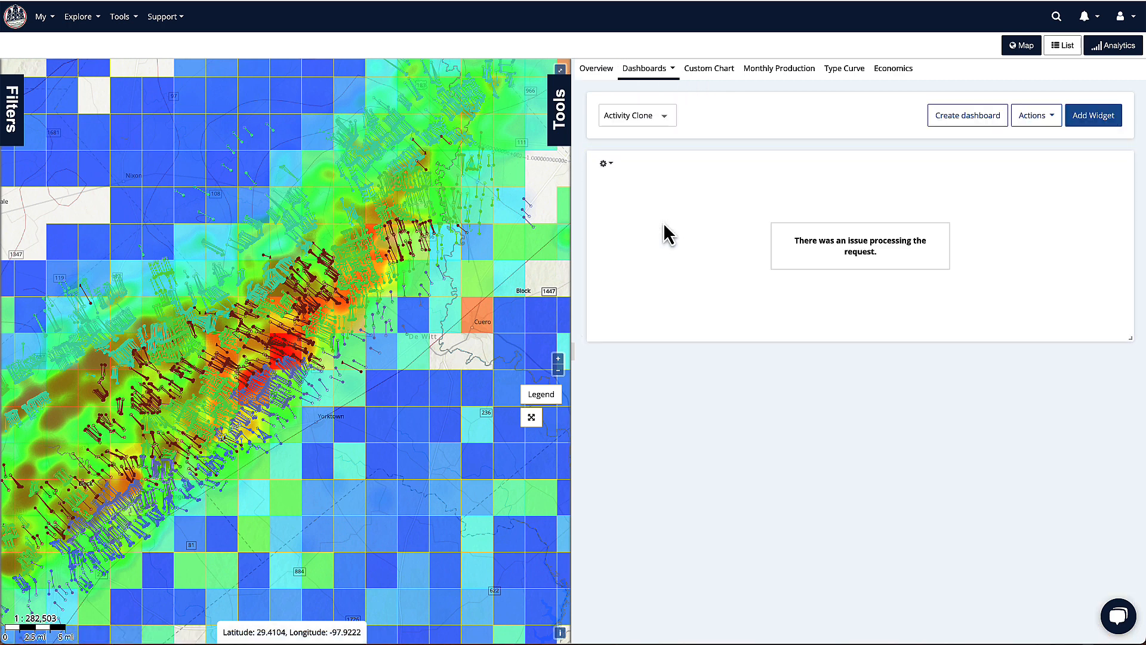
click(655, 116)
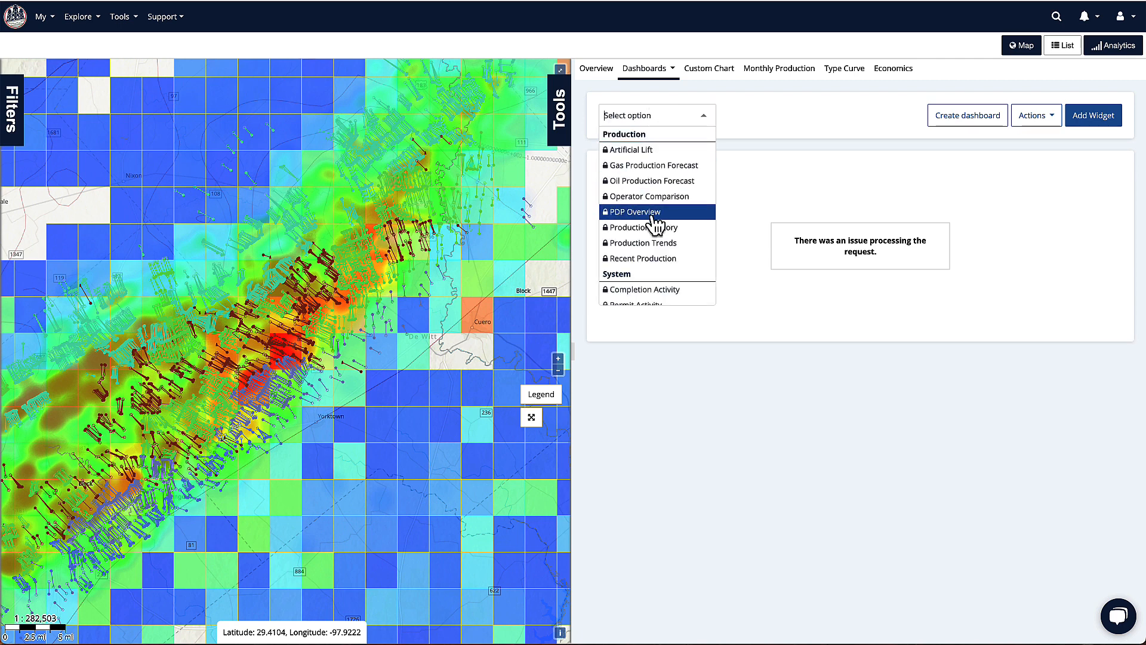
click(655, 197)
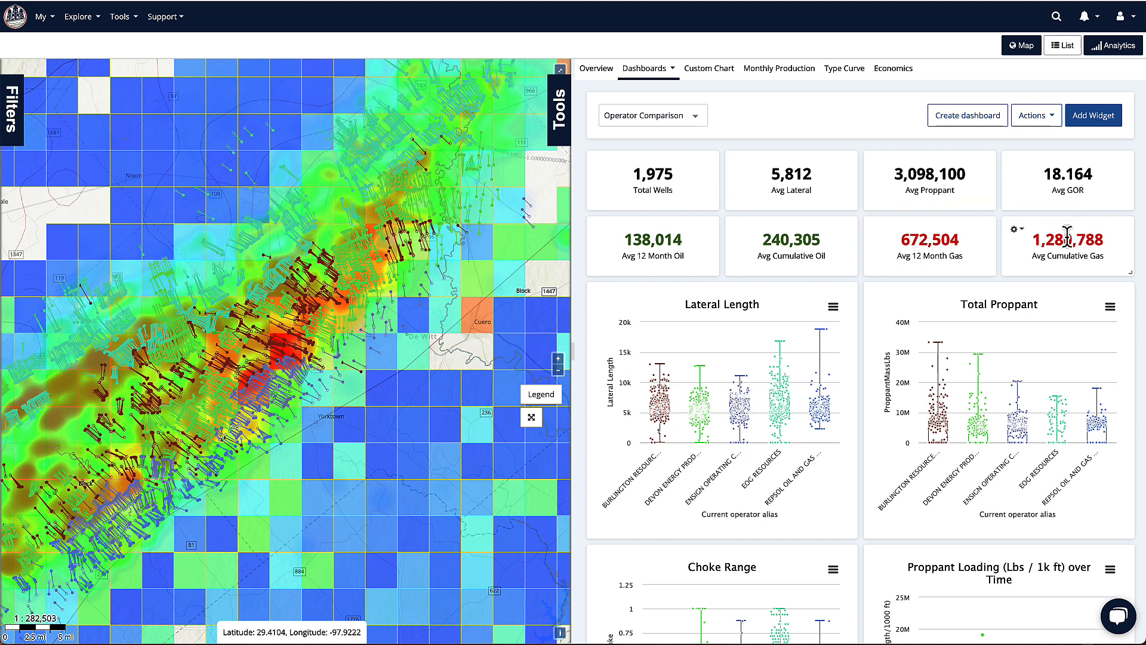
- Review the Operator Comparison dashboard's lateral length, proppant, choke range, oil and gas type curve, and best-fit B value charts
scroll(830, 380, down, 1)
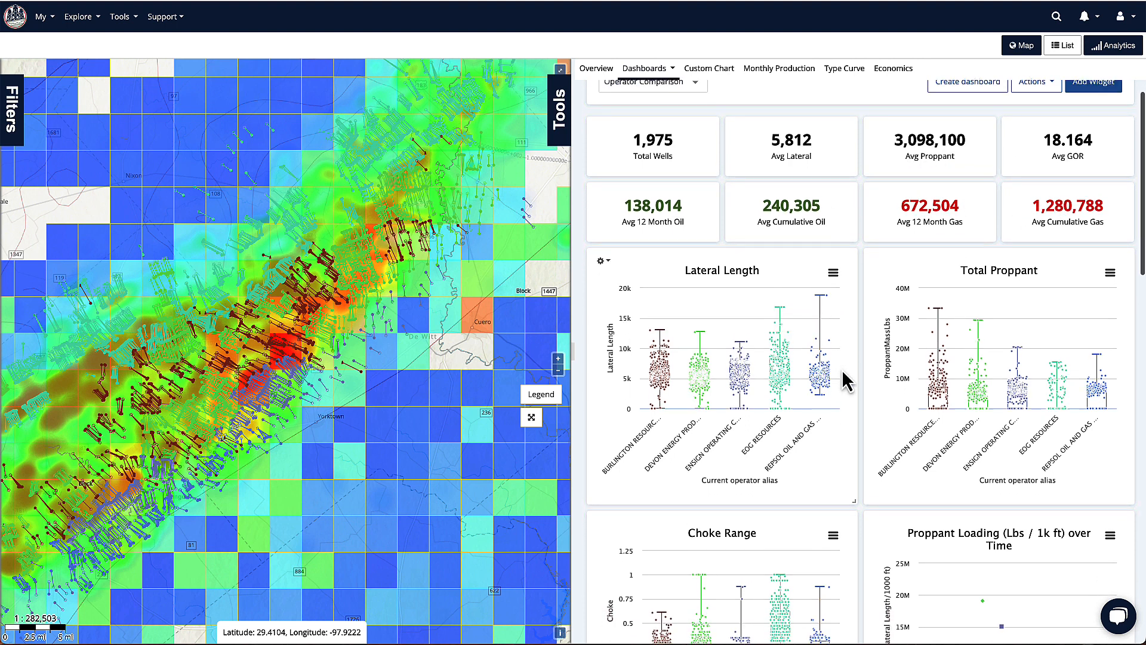
scroll(845, 379, down, 1)
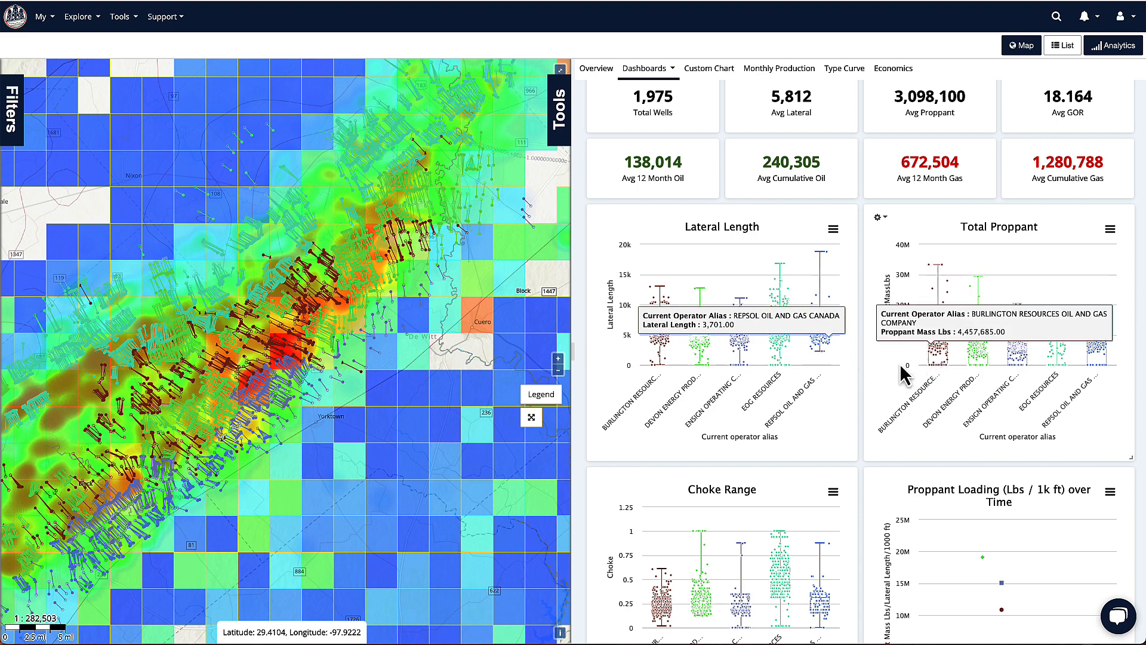
scroll(858, 396, down, 3)
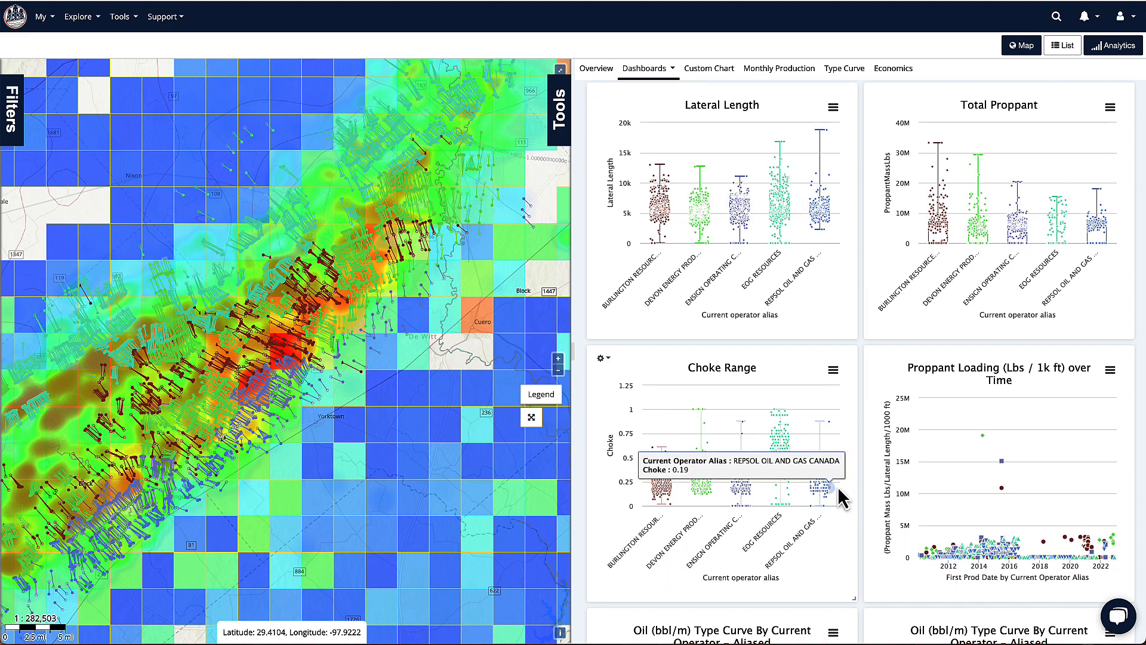
scroll(873, 489, down, 2)
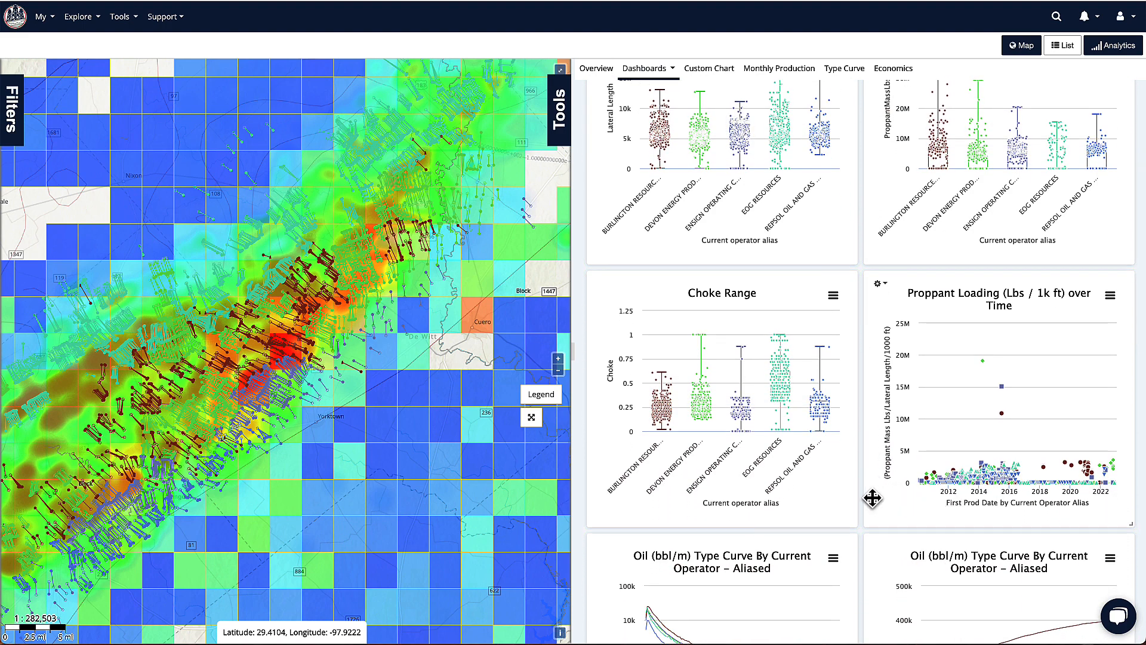
scroll(873, 499, down, 5)
scroll(871, 500, up, 3)
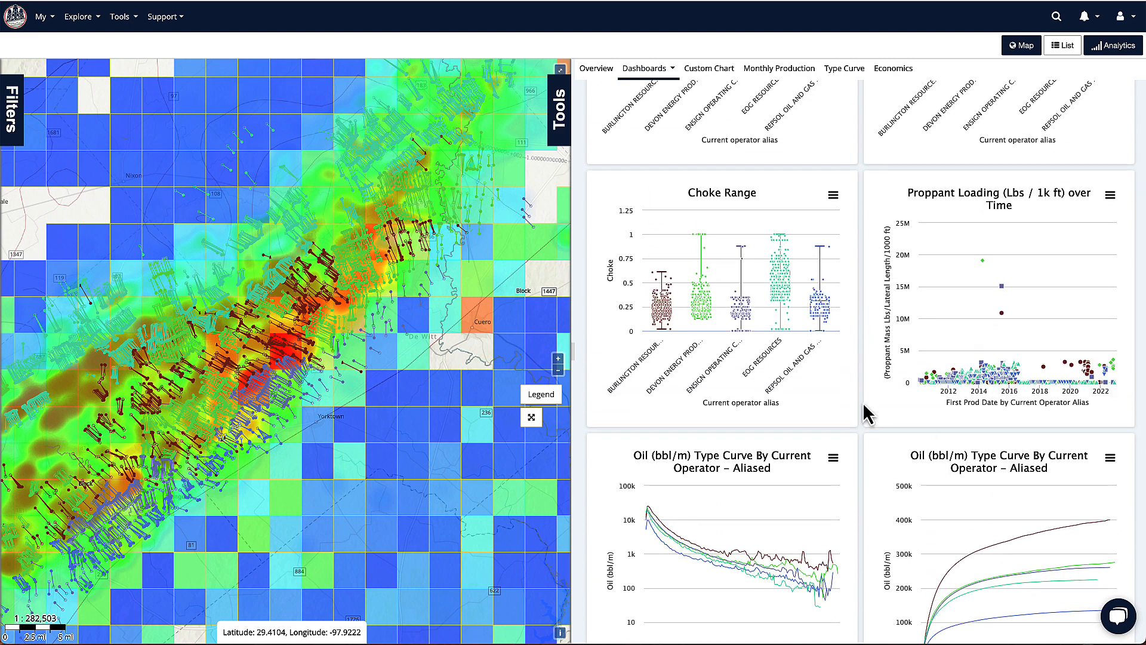
scroll(864, 407, down, 3)
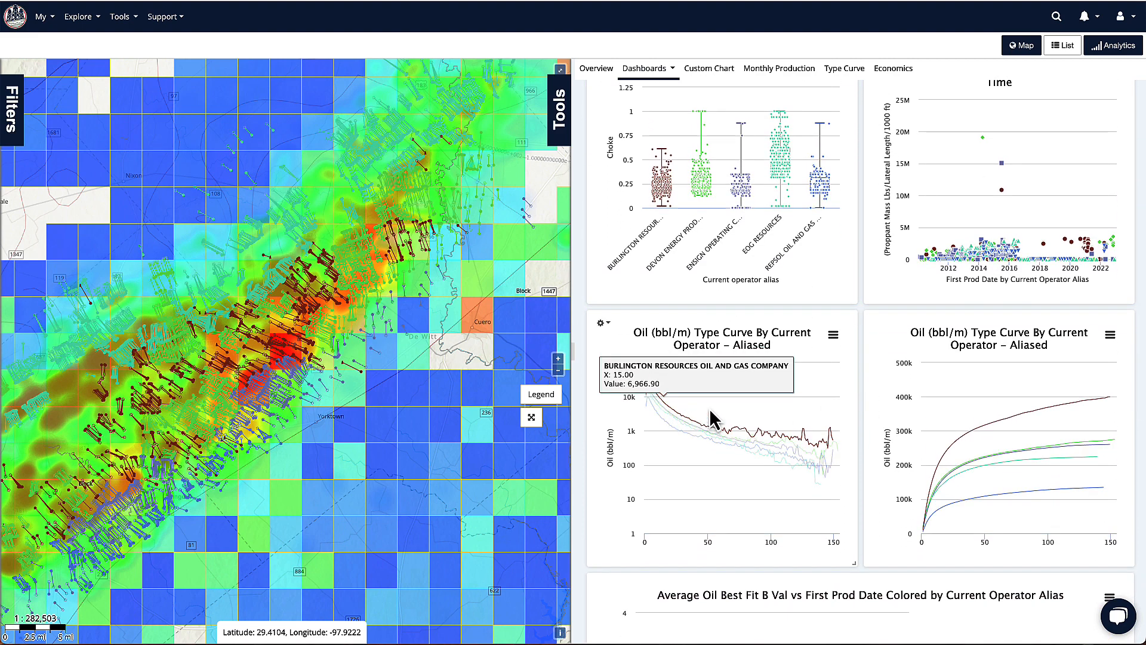
scroll(890, 423, down, 5)
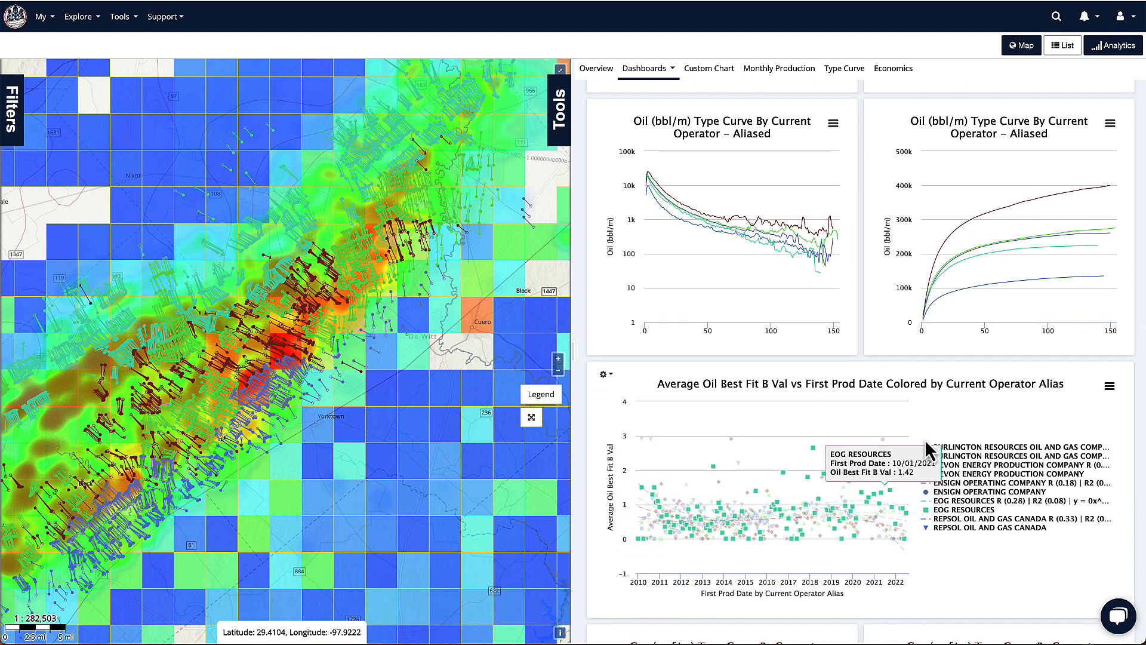
scroll(960, 393, down, 13)
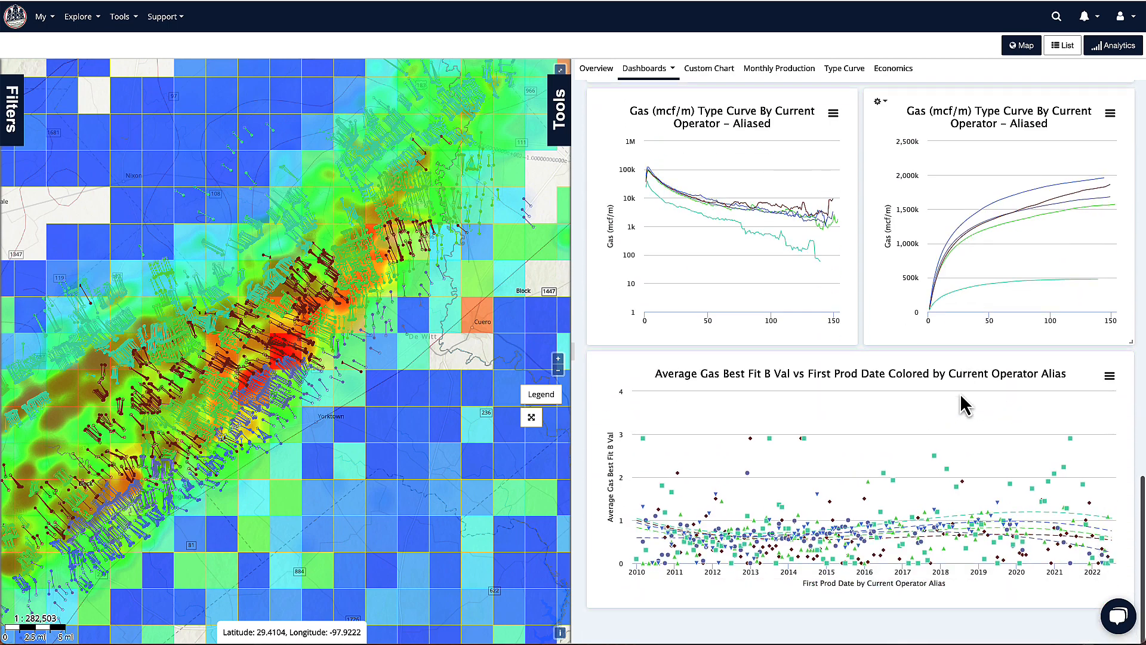
scroll(960, 393, up, 10)
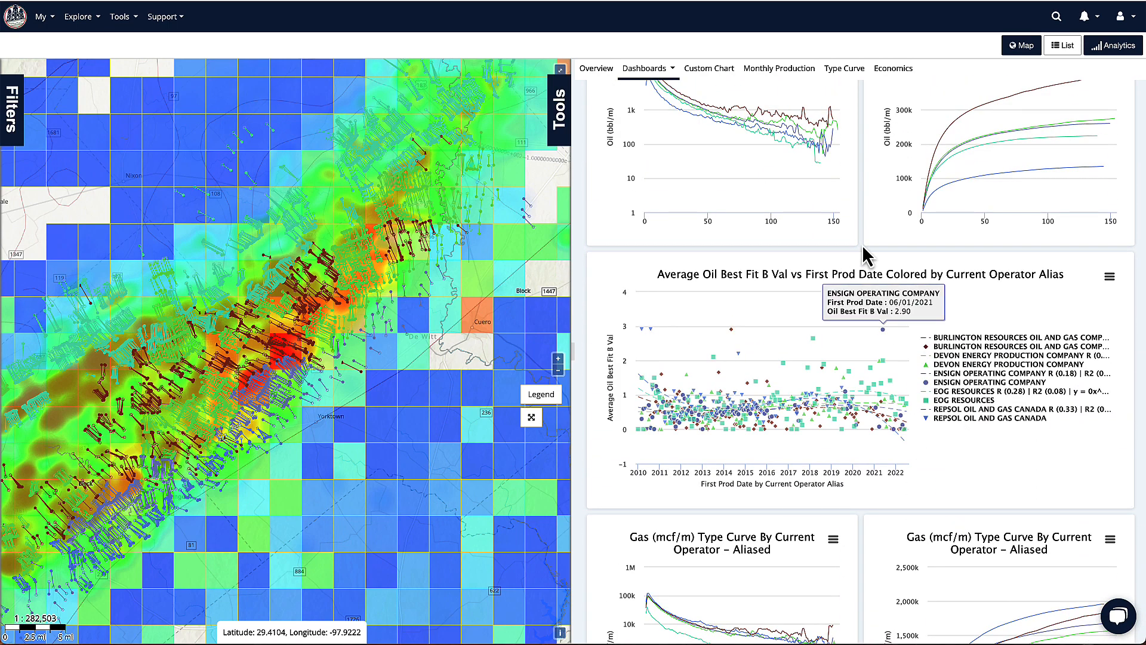
scroll(863, 256, up, 19)
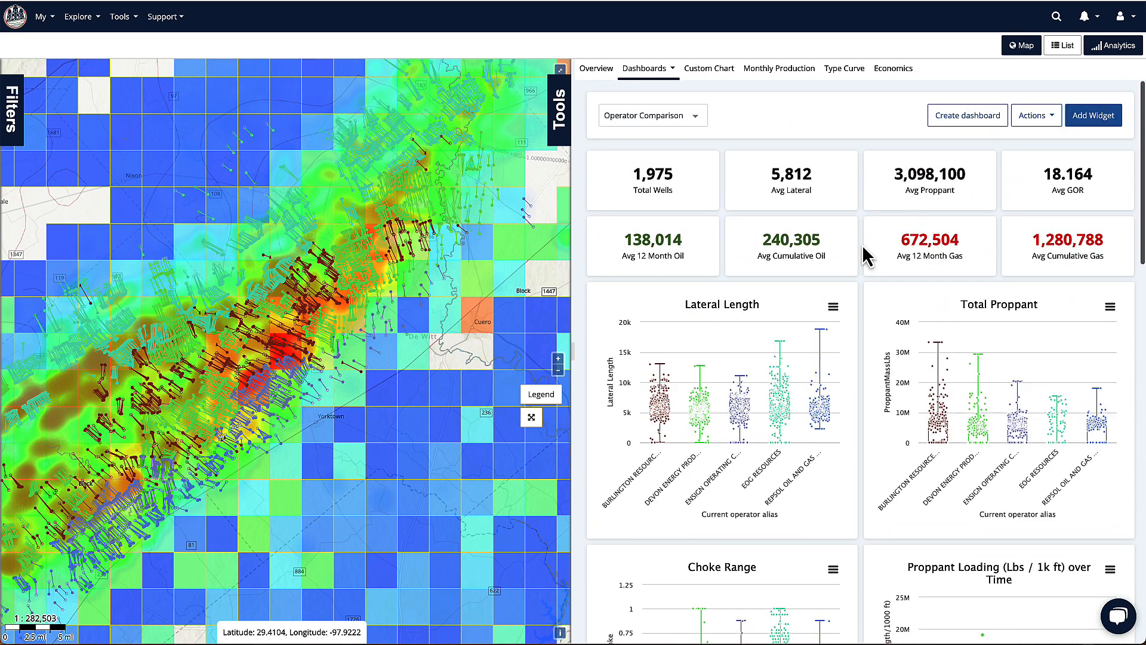
- Load the PDP Overview production dashboard and check which other prebuilt dashboards are available
click(694, 115)
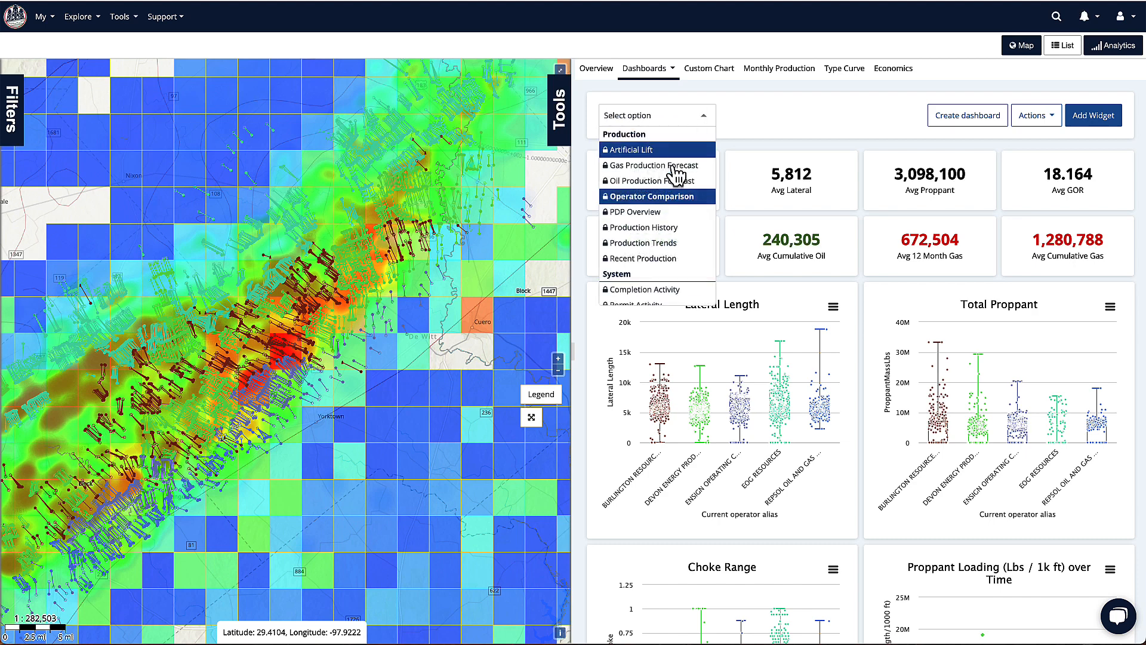
click(649, 212)
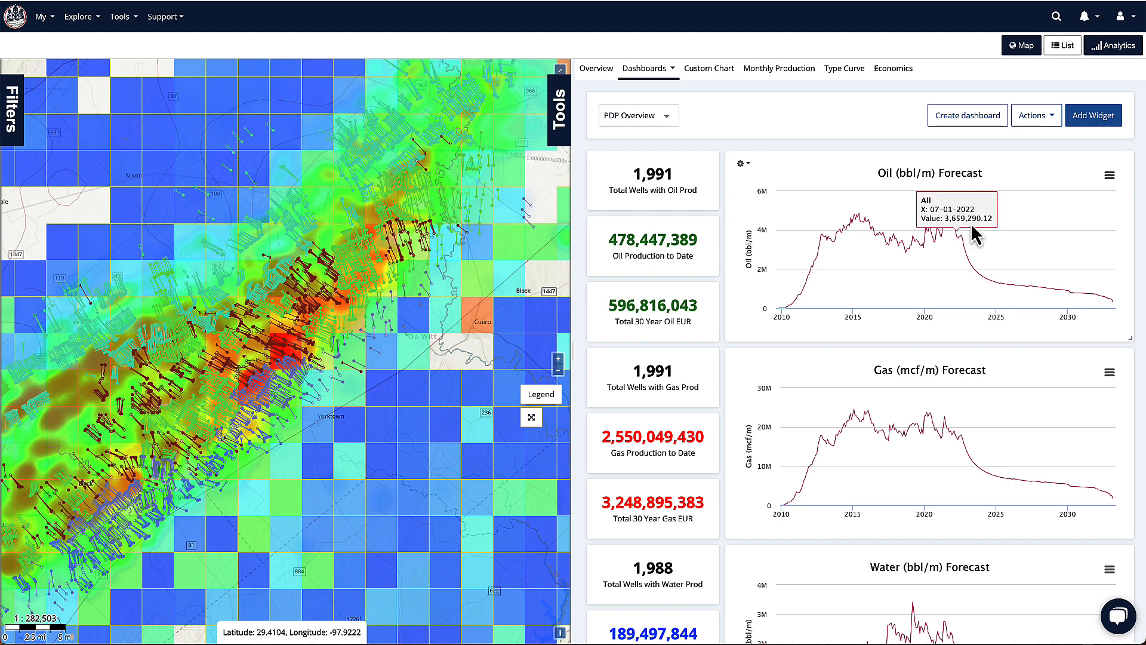
click(665, 116)
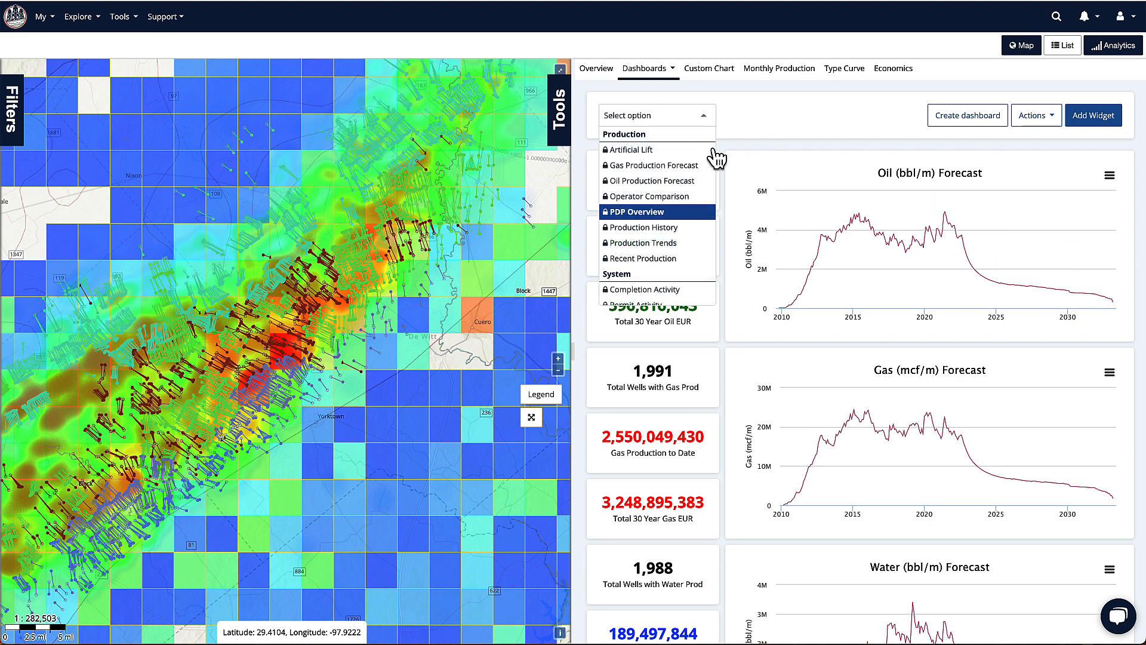
scroll(687, 203, down, 2)
click(760, 150)
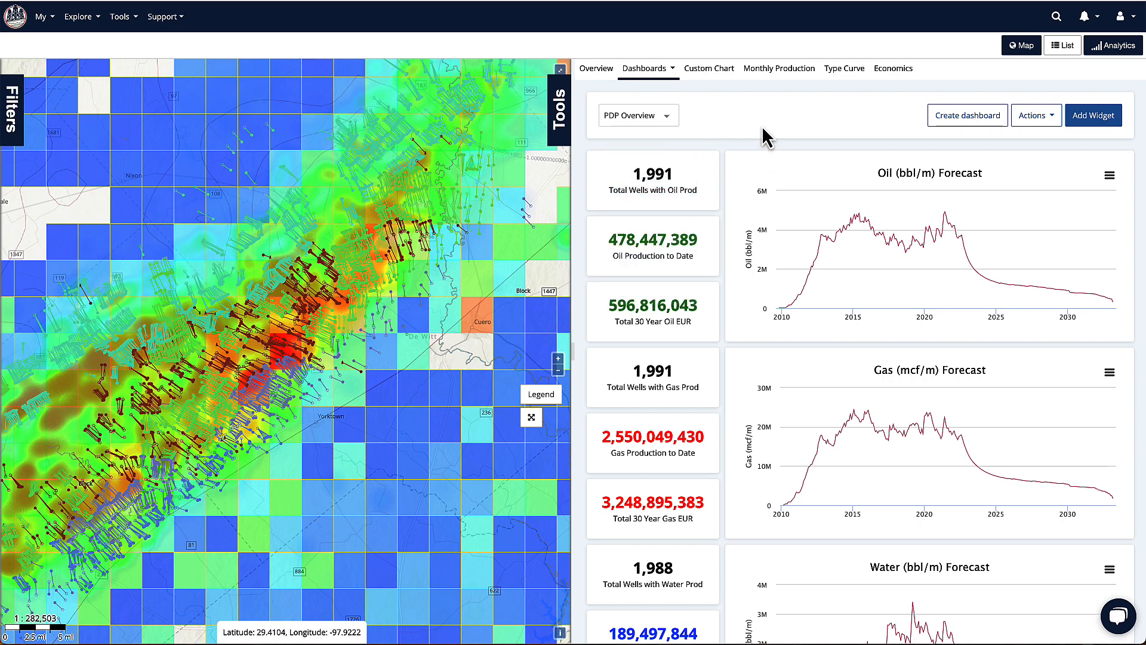
- Create a dashboard named "Demo Dashboard" in the Production category from the Blank Dashboard template
click(963, 118)
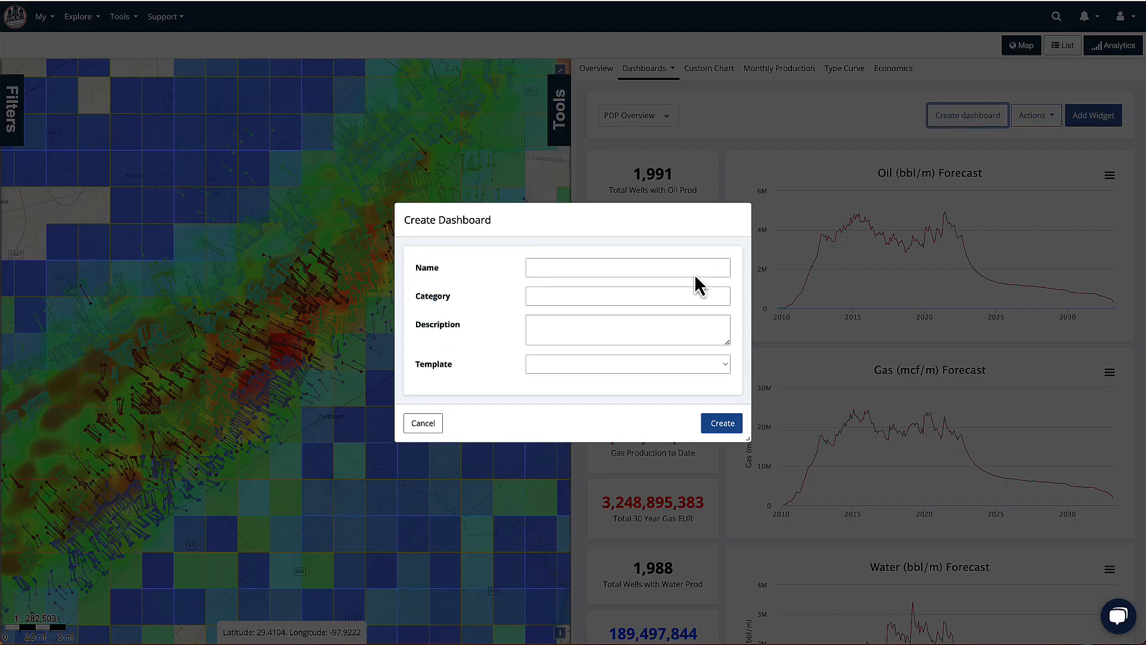
click(602, 268)
text(Demo Dashboard)
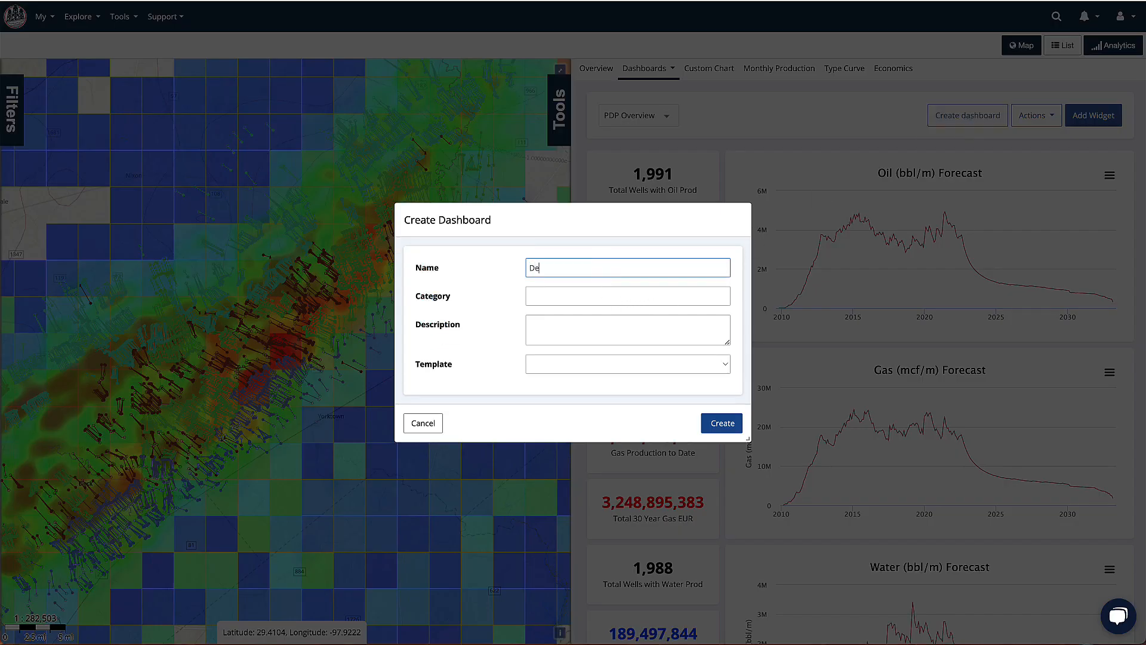
click(584, 297)
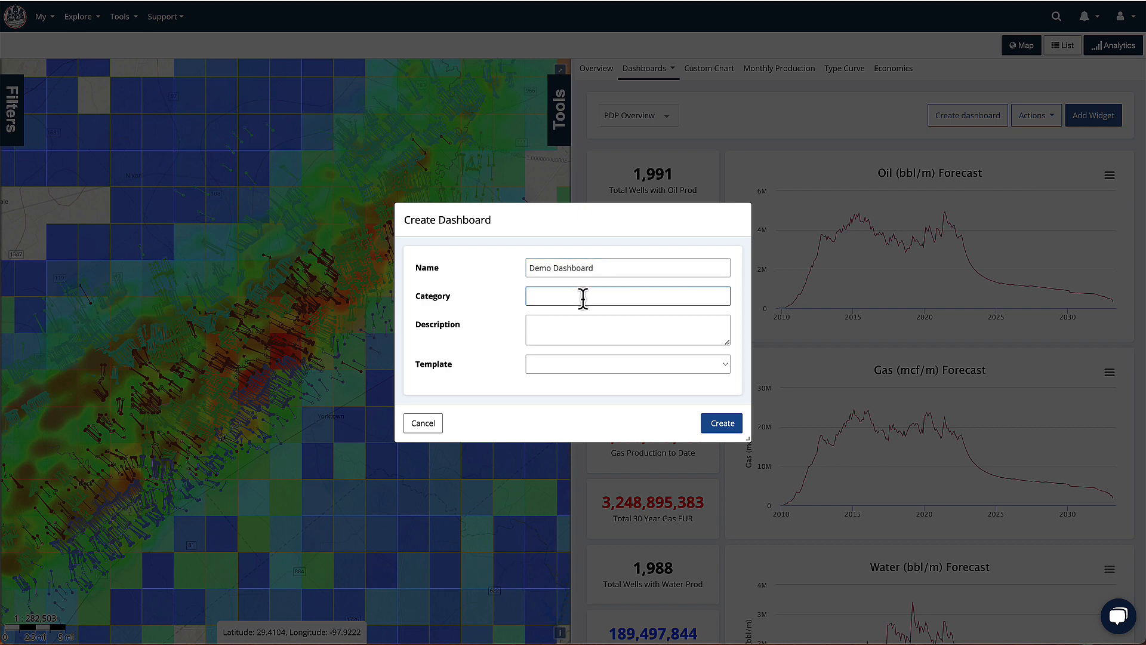
text(Production)
click(590, 336)
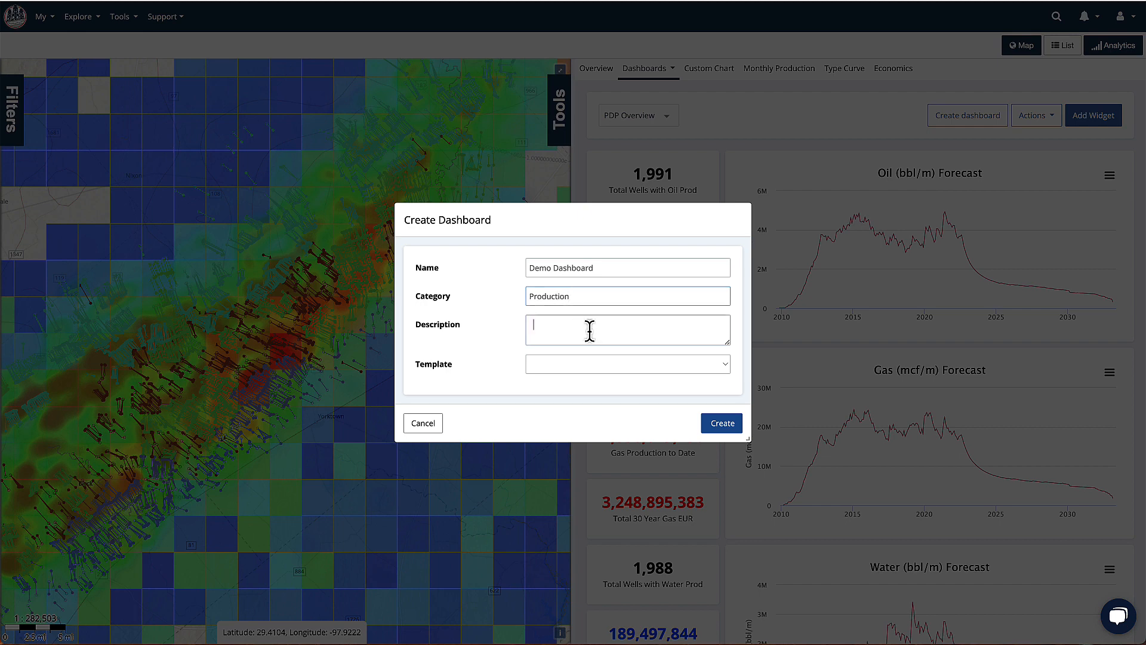
click(585, 367)
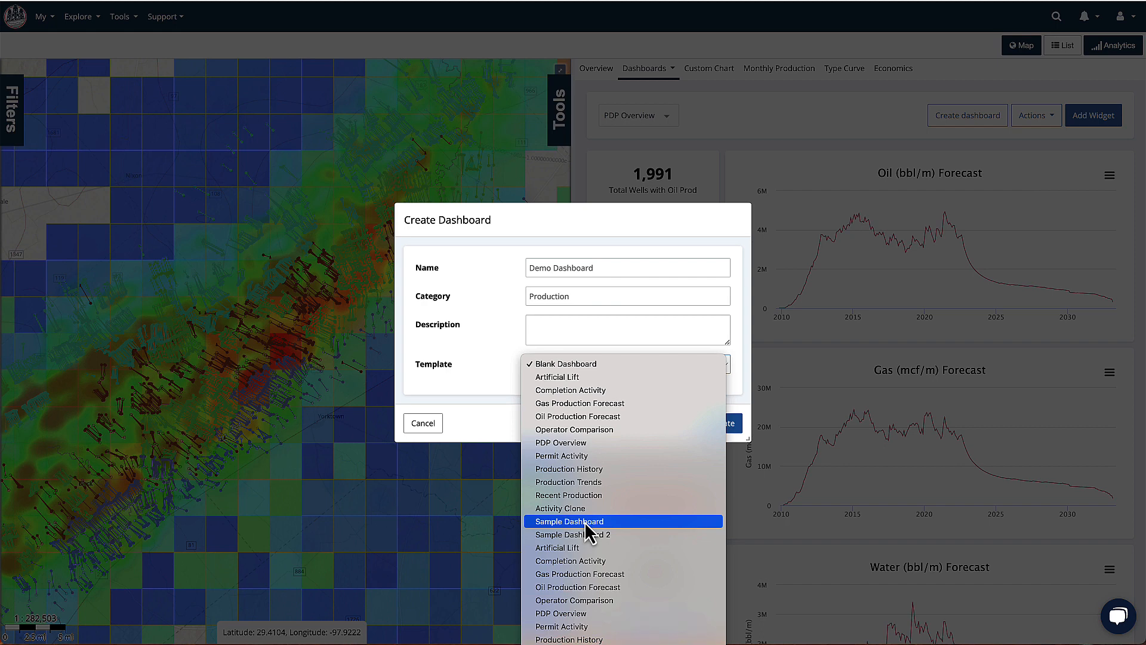
click(603, 361)
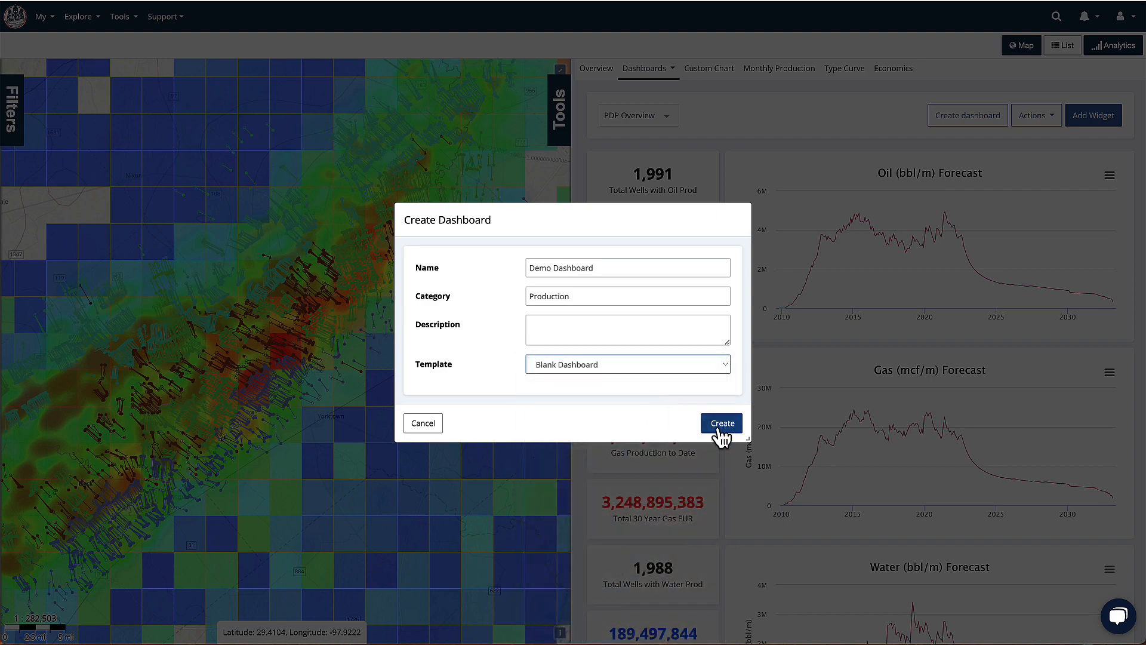
click(722, 425)
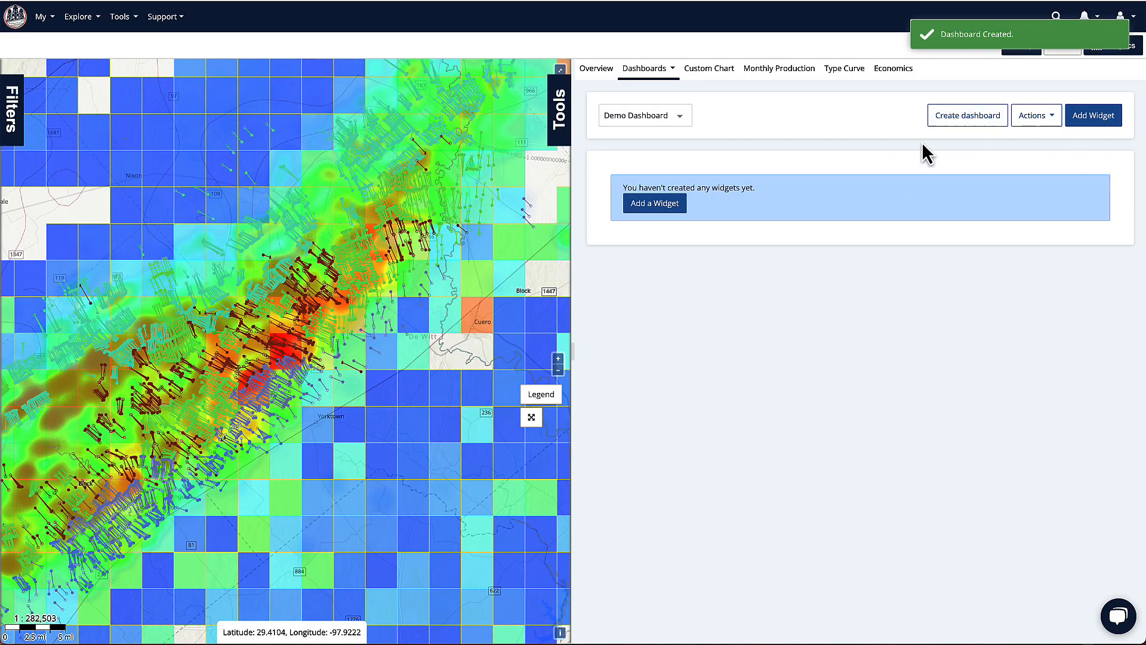
- Start a KPI widget on the empty dashboard, titled "Test KPI" and normalized by Lateral Length/1000 ft
click(663, 205)
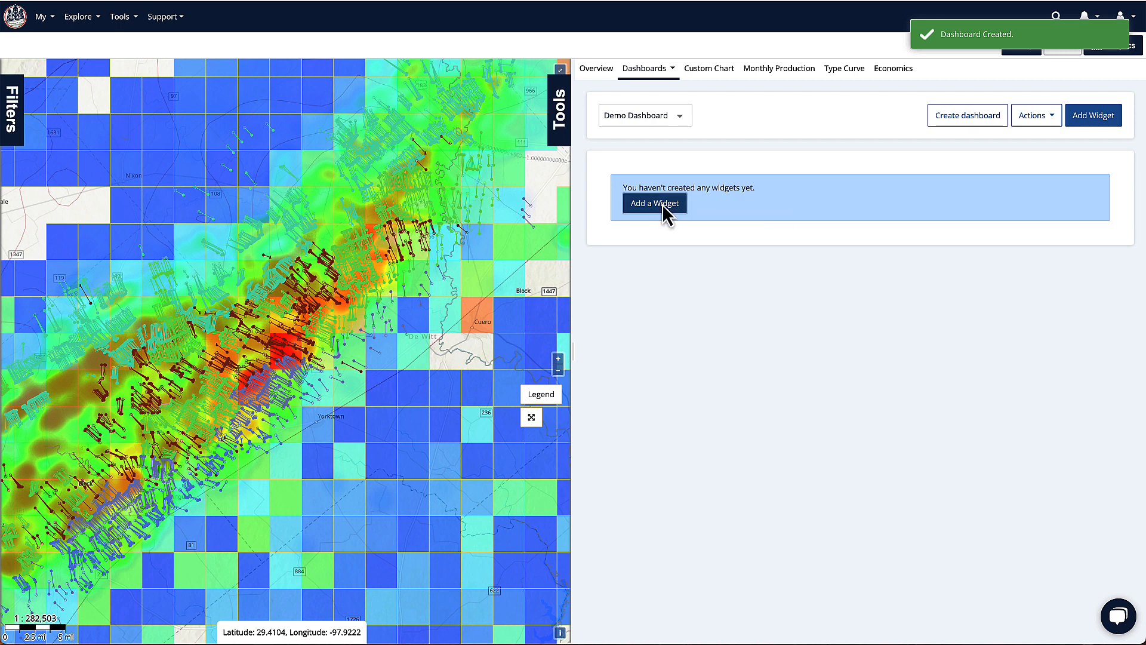
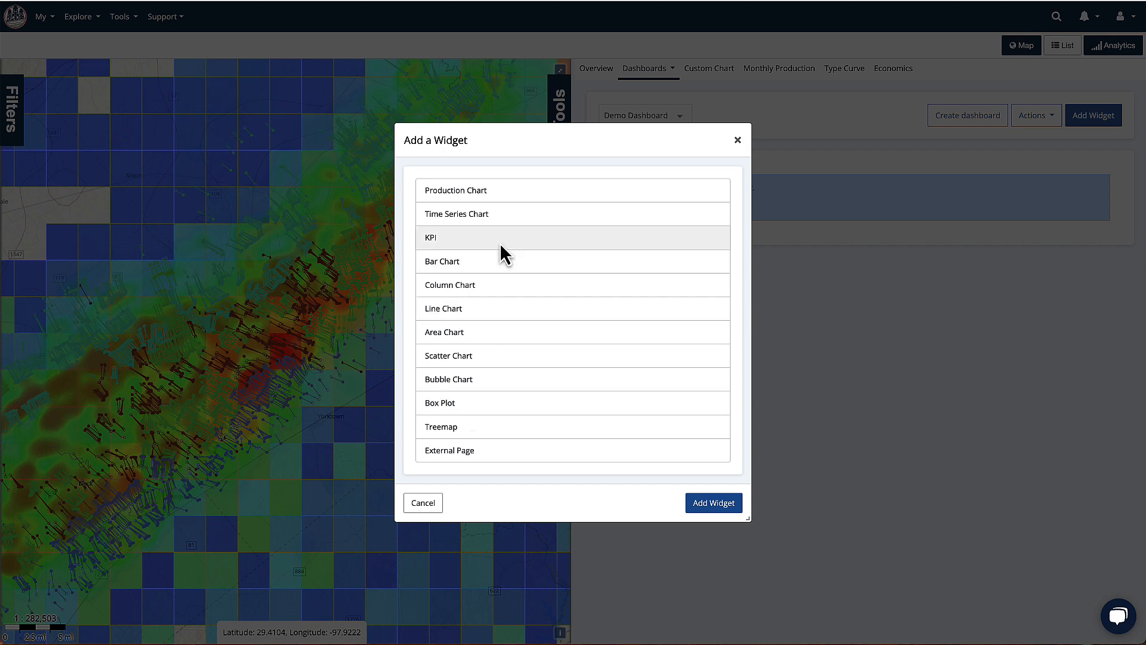
double_click(466, 237)
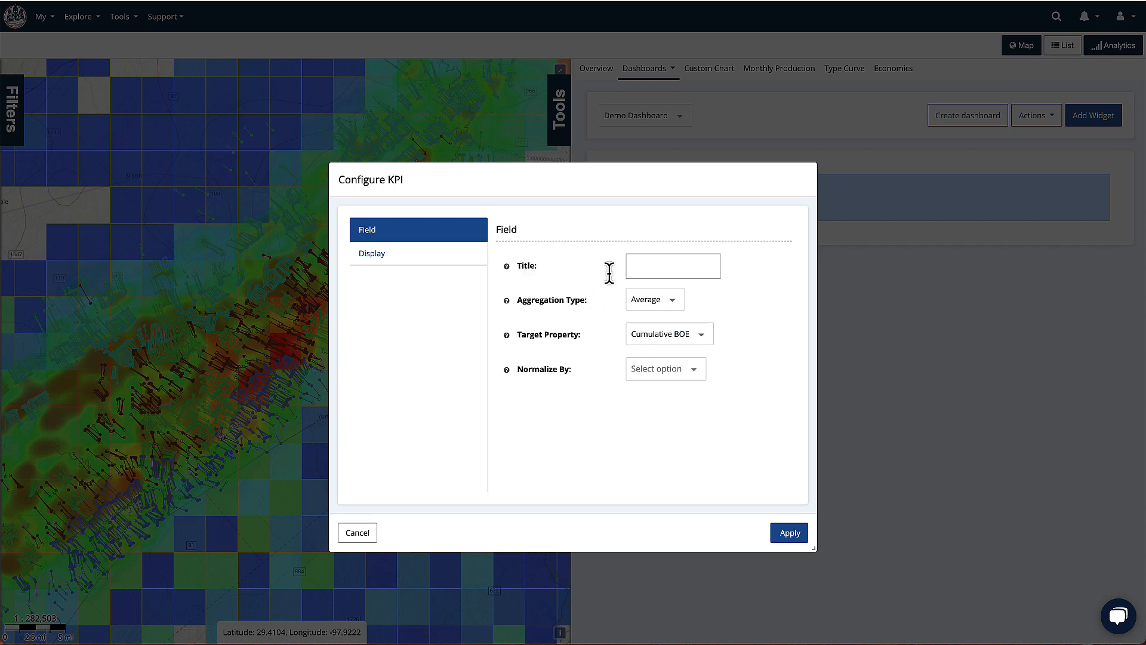
click(647, 266)
text(Test KPI)
click(667, 367)
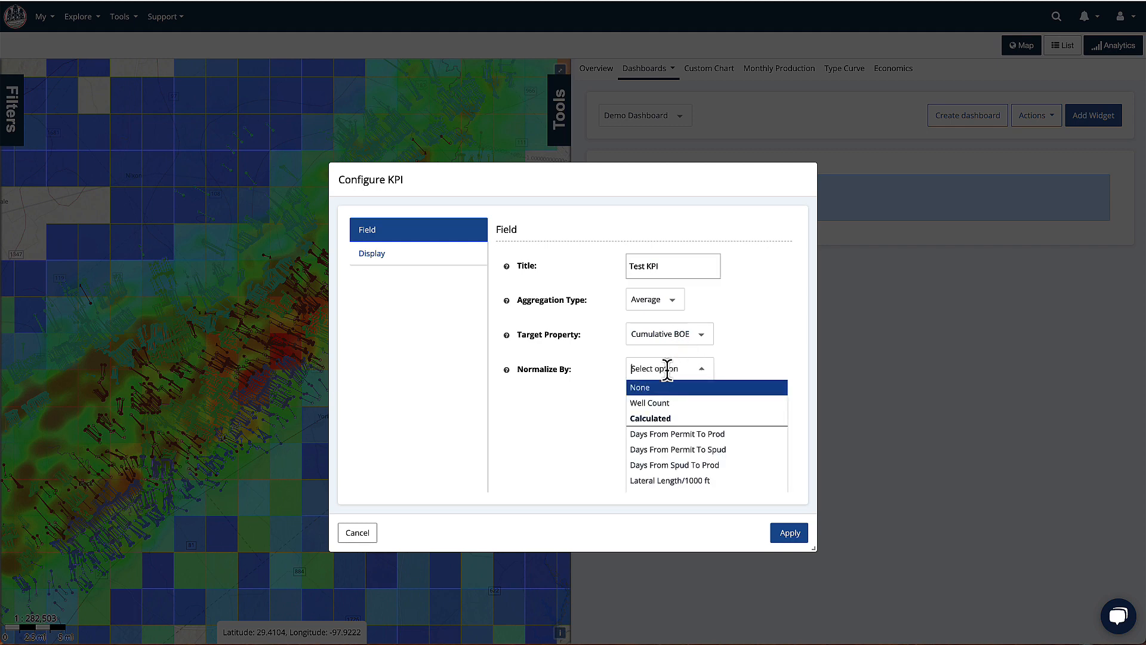
click(686, 480)
- Set the KPI's display prefix to "pre", its suffix to "suf" and its decimals to 0
click(422, 263)
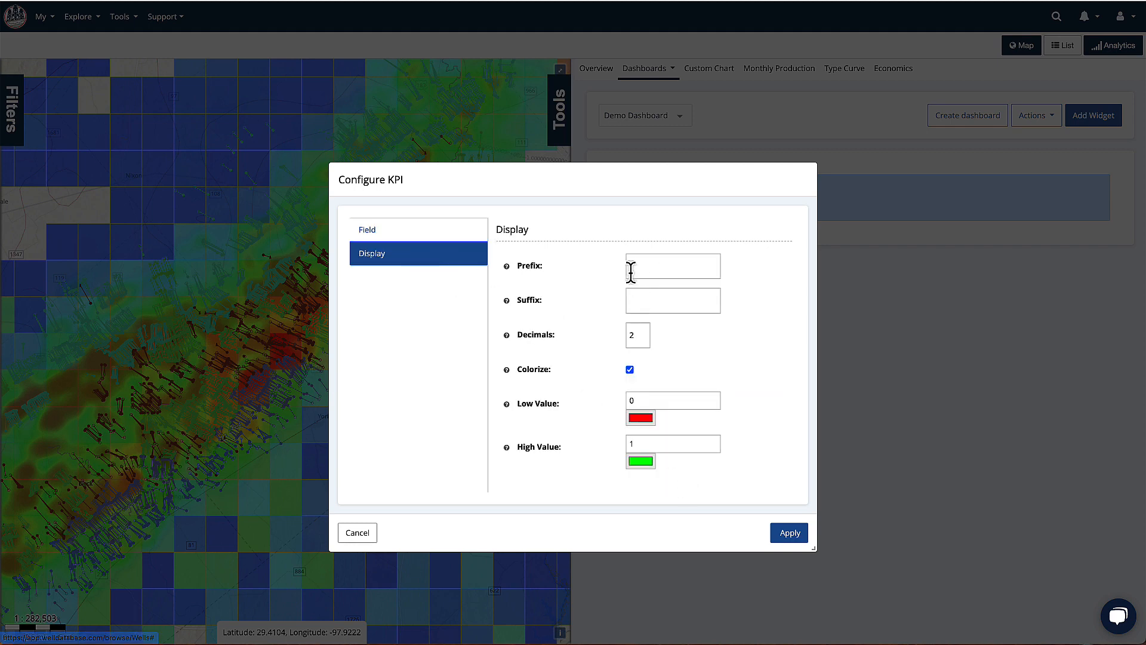
click(652, 264)
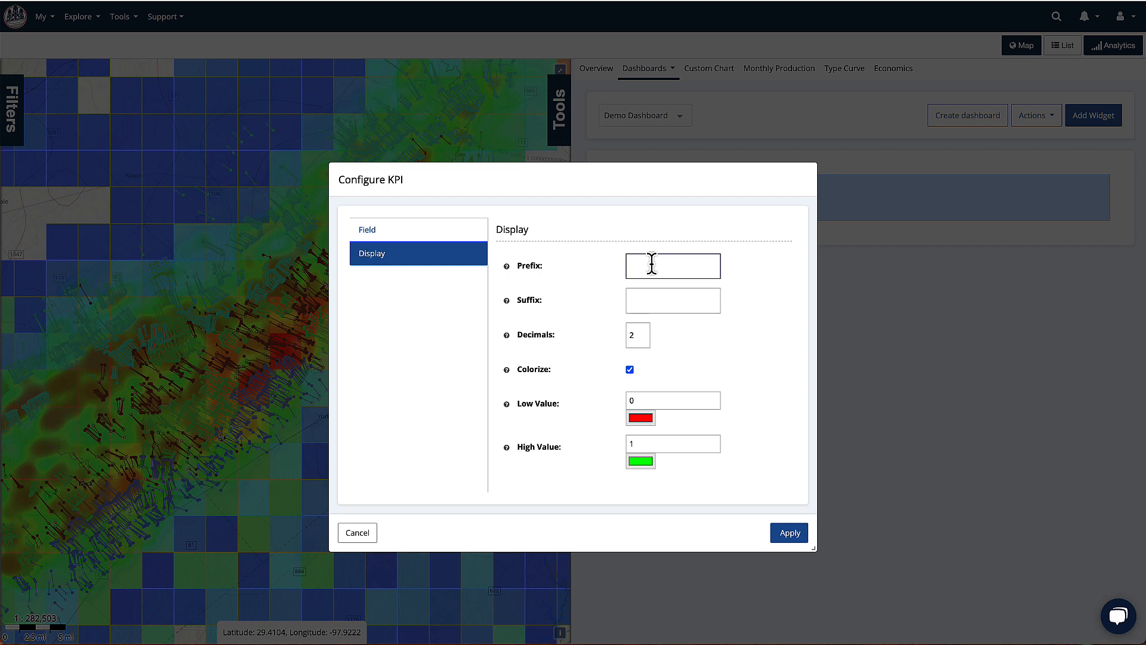
text(pre)
key(Tab)
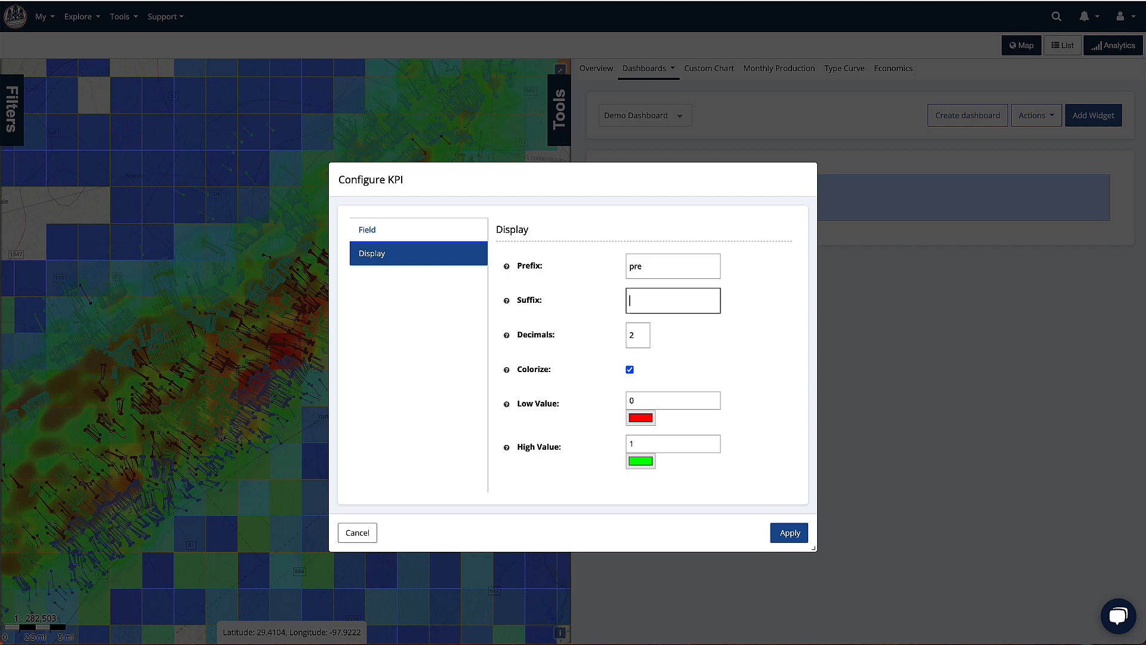
text(suf)
click(643, 338)
click(642, 338)
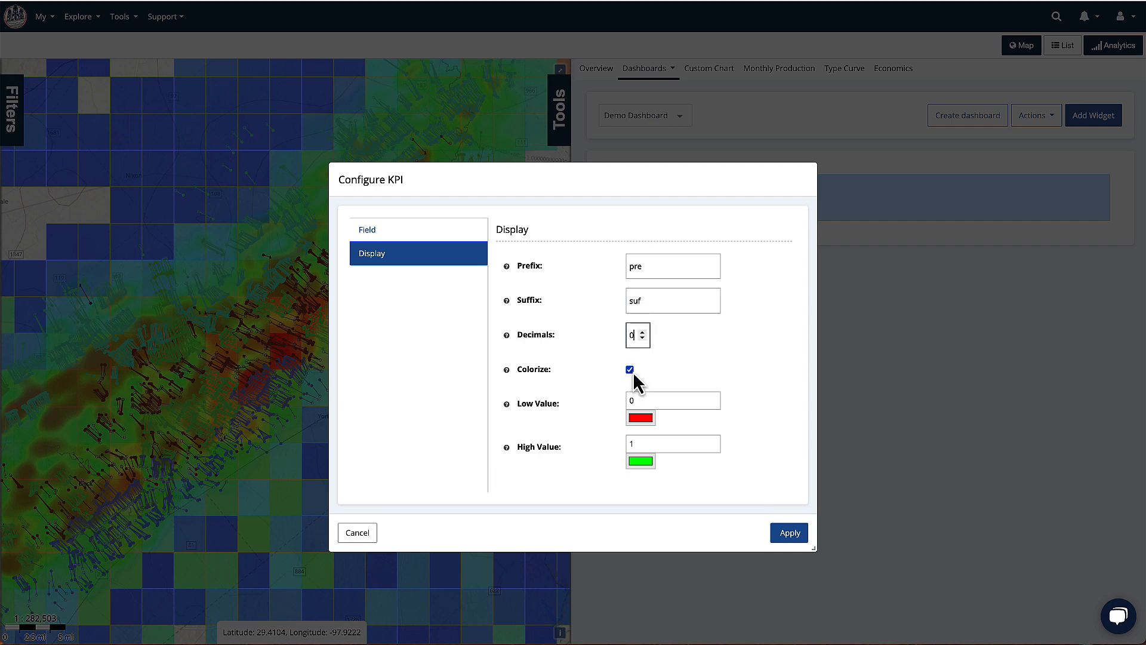
- Set the KPI's colorize low value to 500000 and high value to 1000000, and apply the widget
click(642, 399)
drag(653, 402, 615, 394)
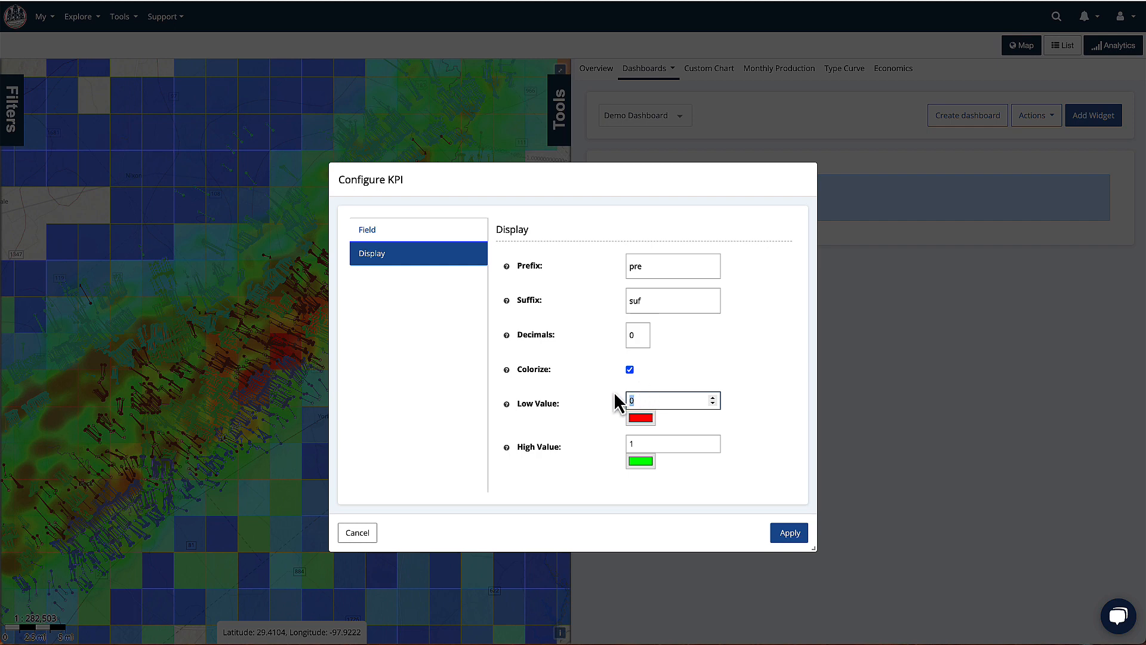
click(438, 236)
click(437, 254)
click(431, 230)
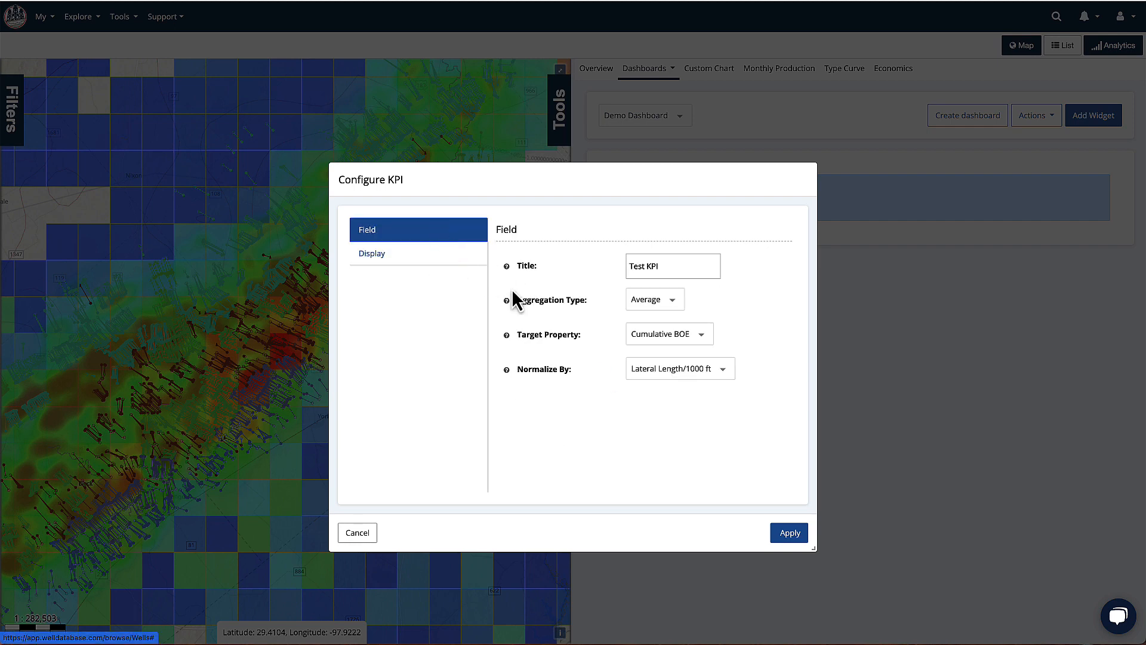
drag(431, 255, 616, 372)
click(438, 251)
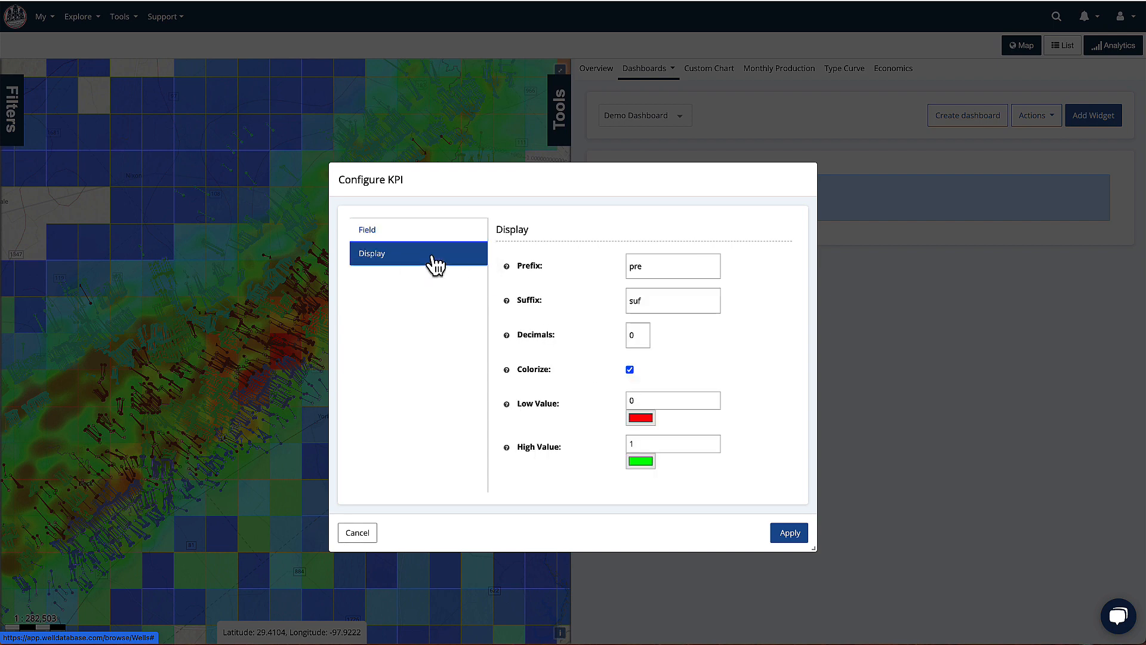
click(641, 400)
key(BackSpace)
text(50000)
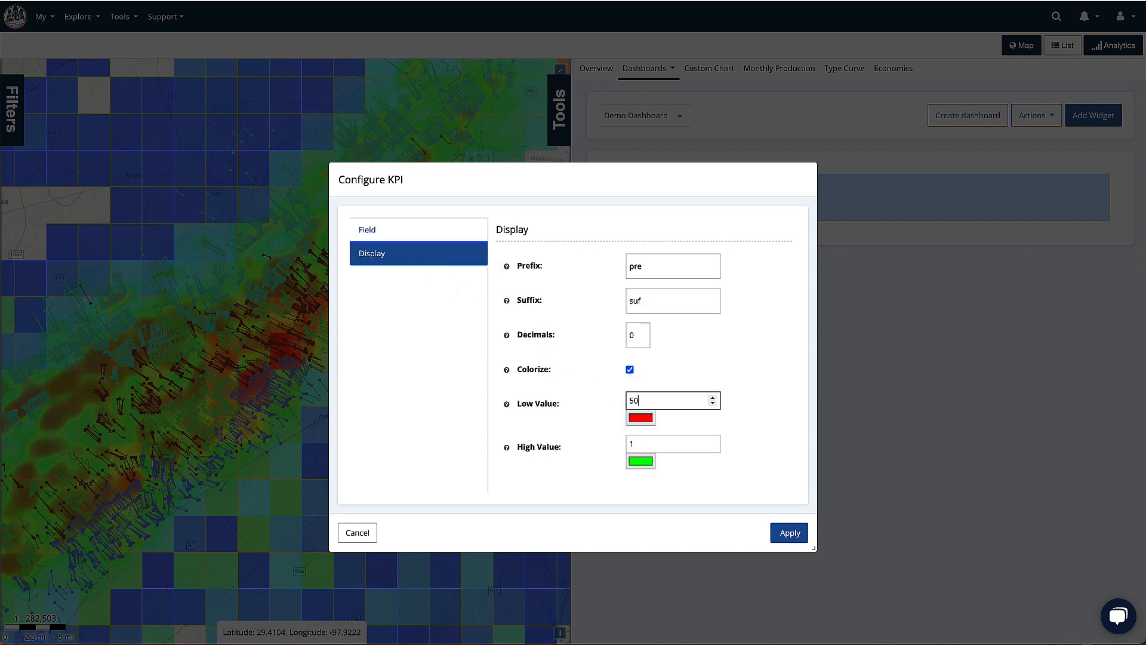
text(0)
click(645, 442)
text(000000)
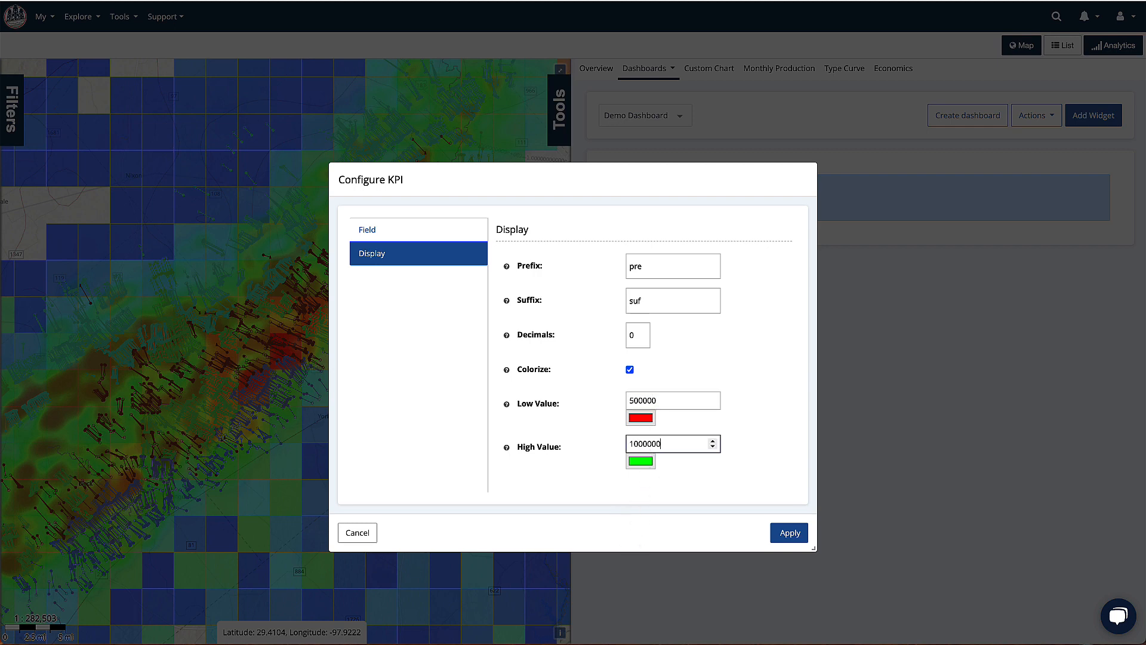
click(787, 536)
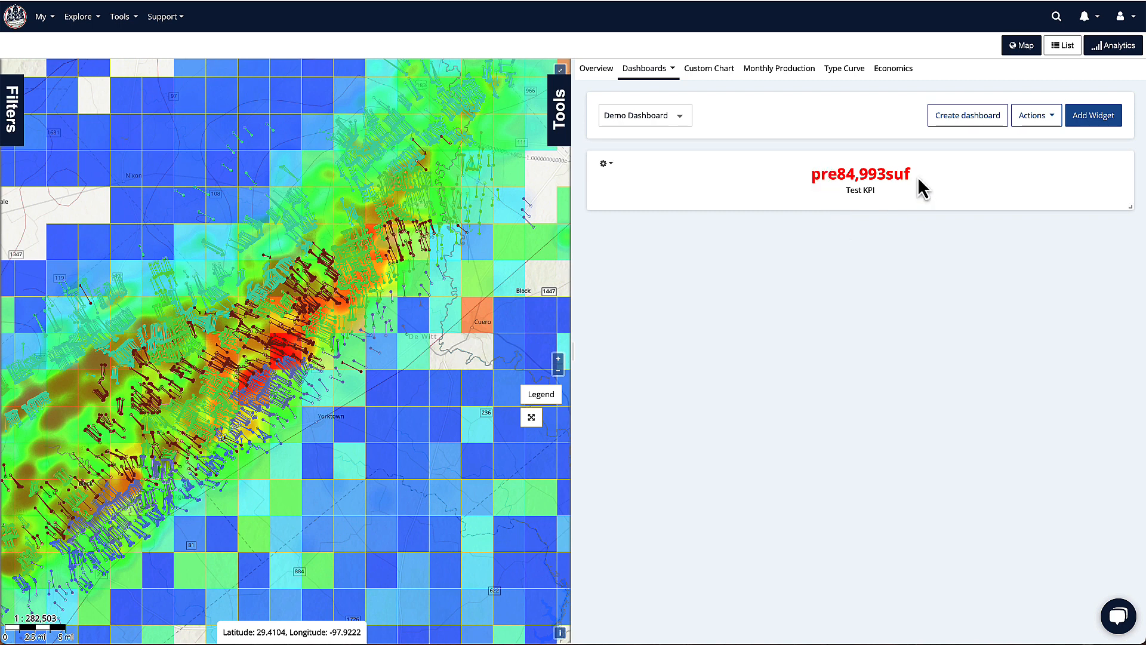
- Edit the Test KPI widget to put a space after the prefix "pre" and before the suffix "suf"
drag(837, 175, 883, 177)
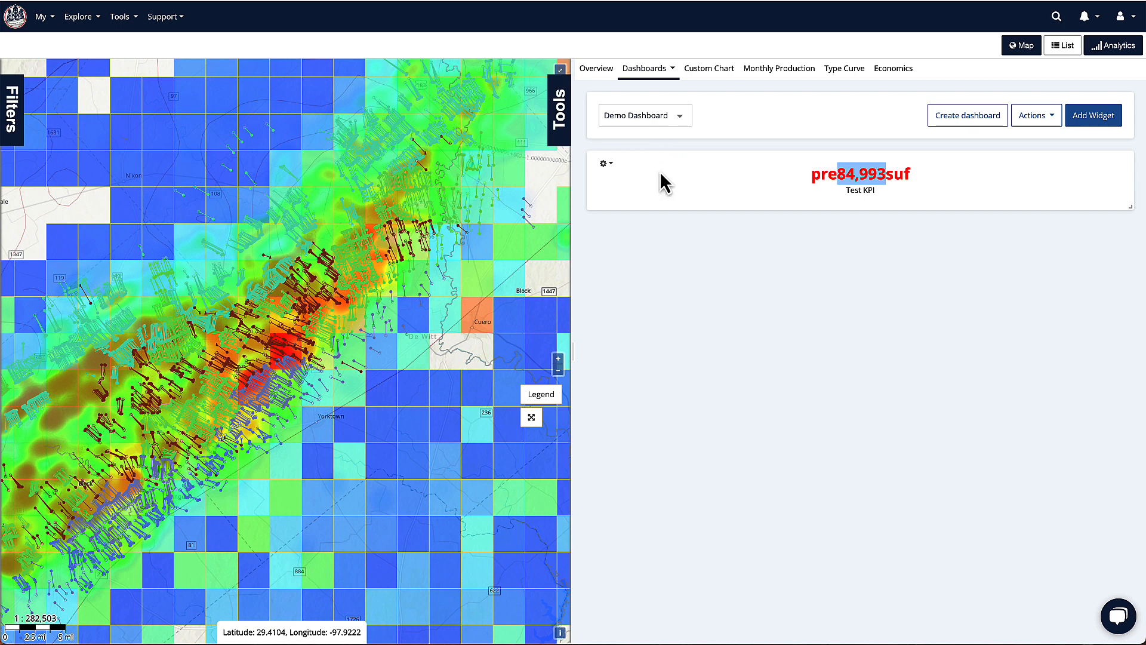
click(605, 163)
click(615, 188)
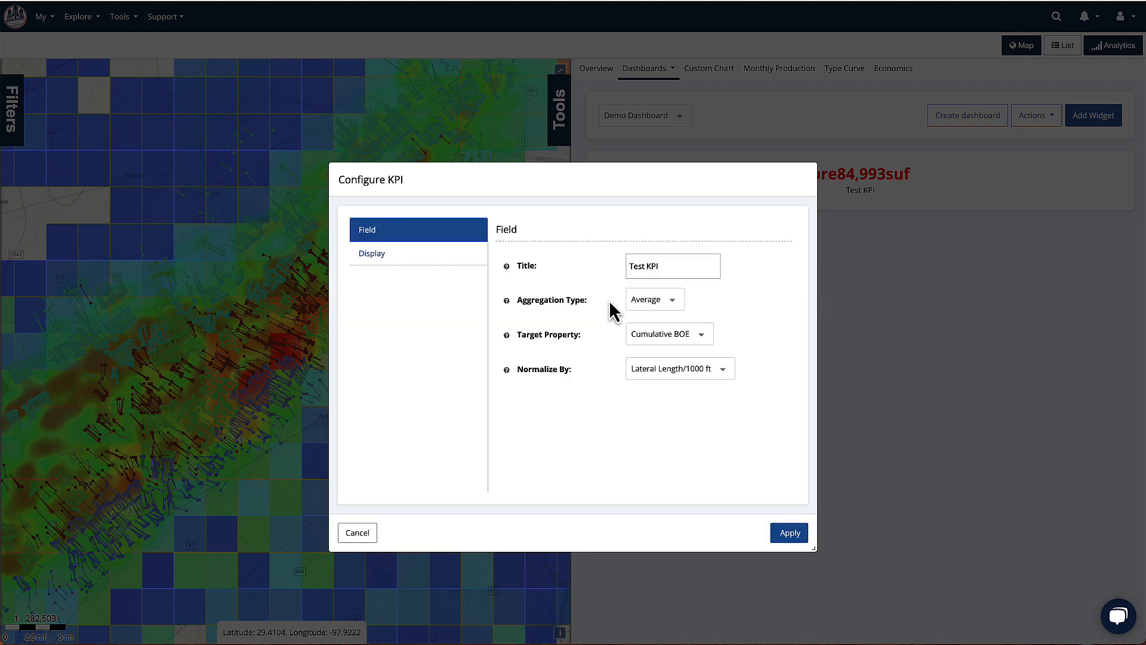
click(421, 255)
click(649, 268)
click(655, 301)
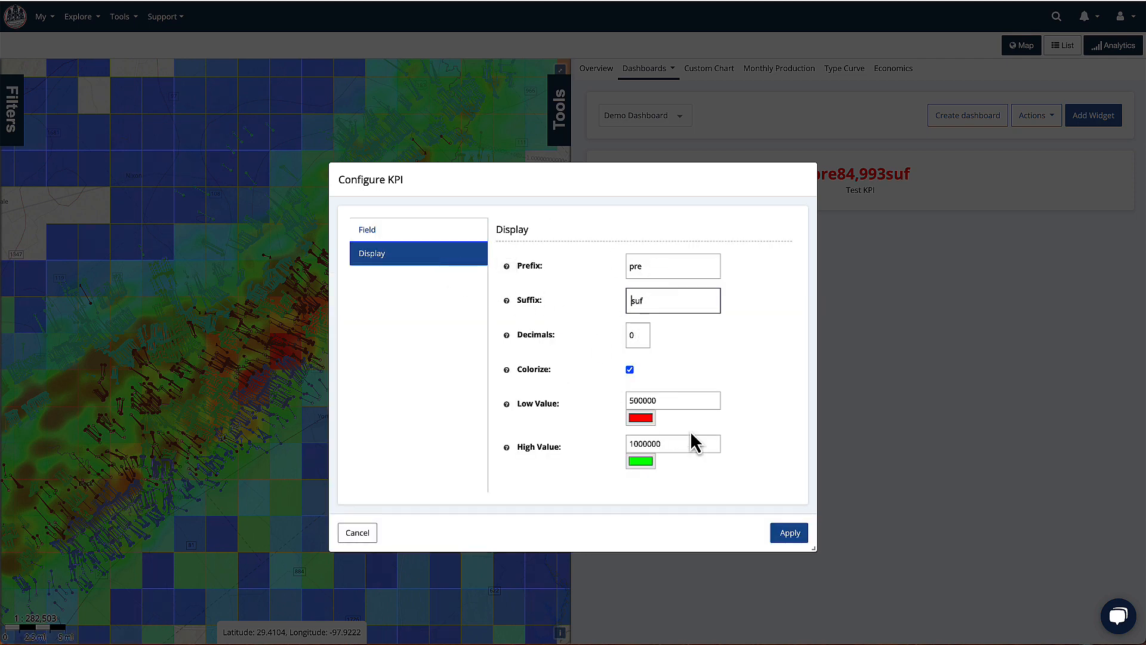
- Change the KPI's colorize low value to 20000 and high value to 50000, and apply the changes
drag(683, 399, 616, 402)
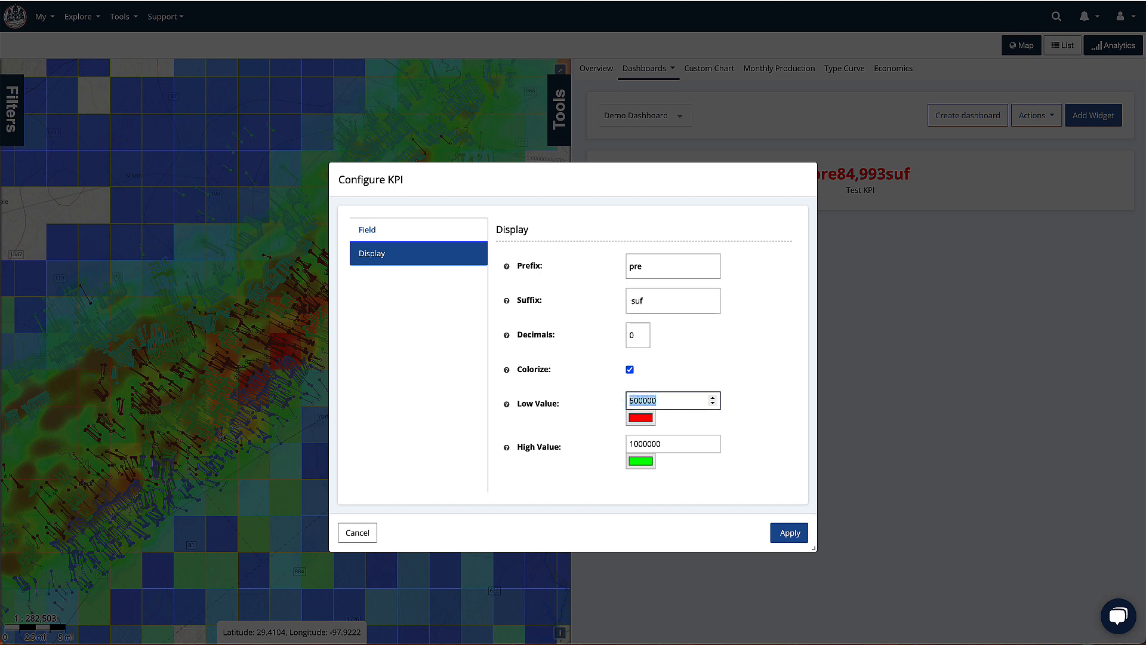
text(200000)
drag(669, 442, 604, 448)
text(50000)
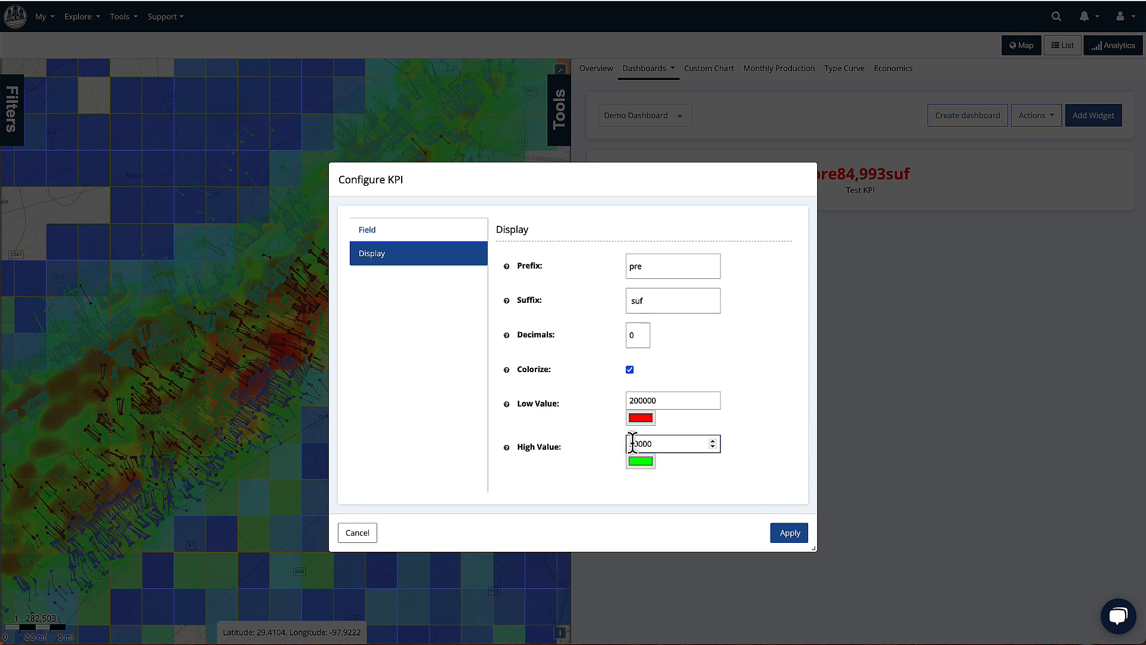
click(633, 400)
key(BackSpace)
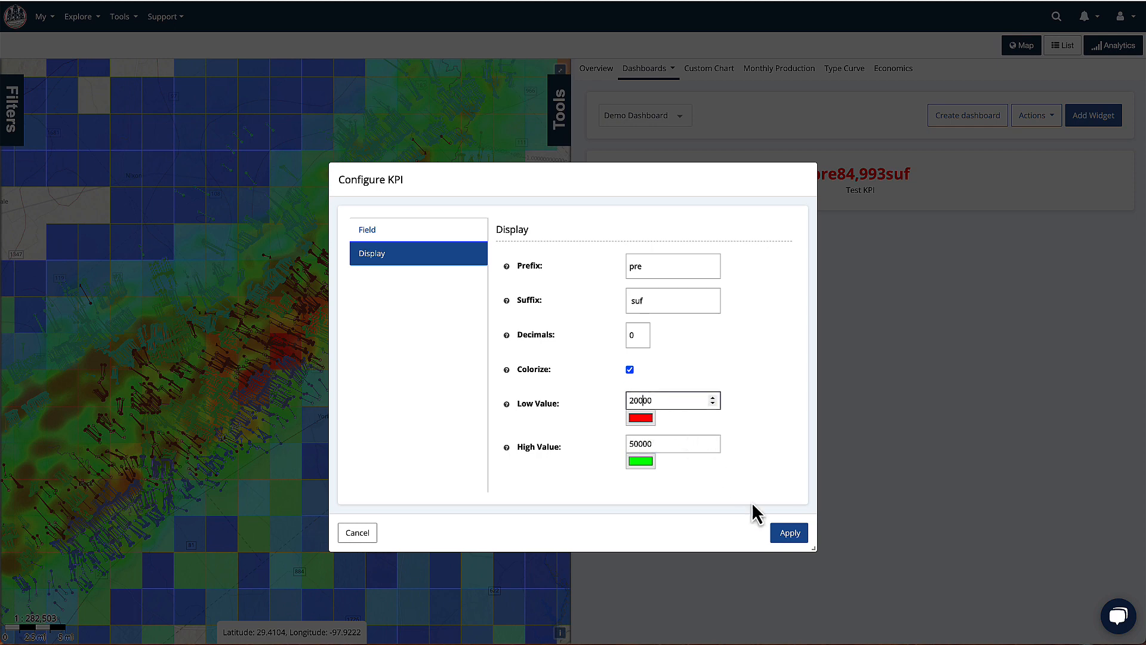
click(791, 535)
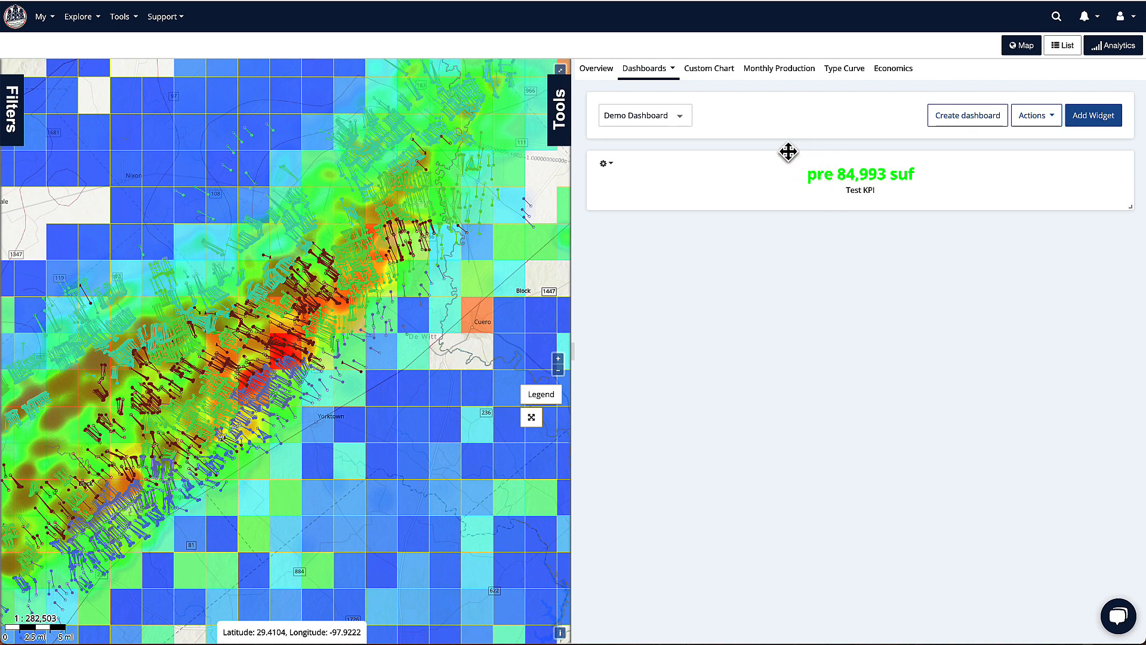
- Make the Test KPI tile narrower and taller, and add a Production Chart widget with its default settings
drag(1123, 202, 750, 389)
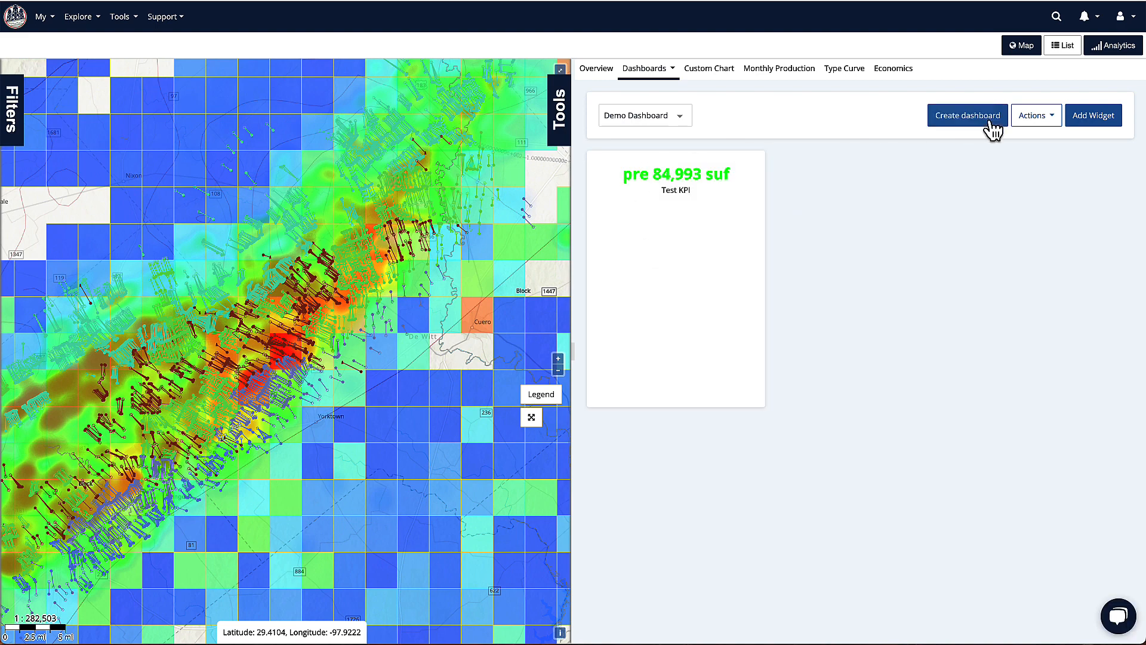
click(1093, 119)
click(467, 189)
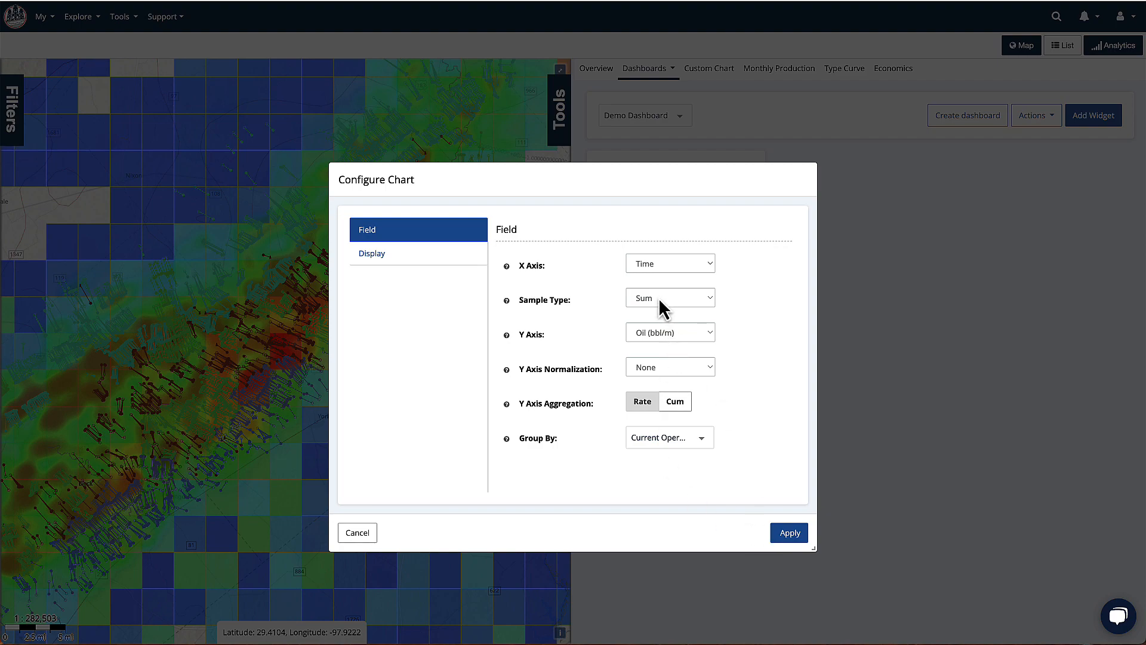
click(782, 537)
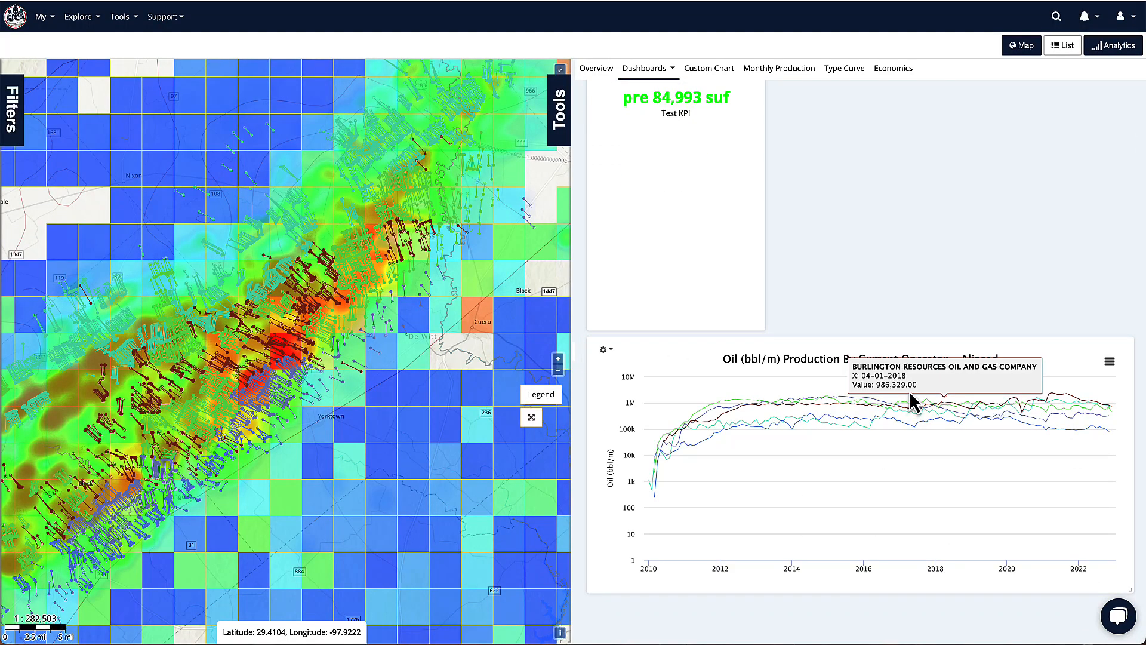
- Make the oil production chart tile narrower and move it above the Test KPI tile, against the dashboard's right edge
mouse_move(923, 425)
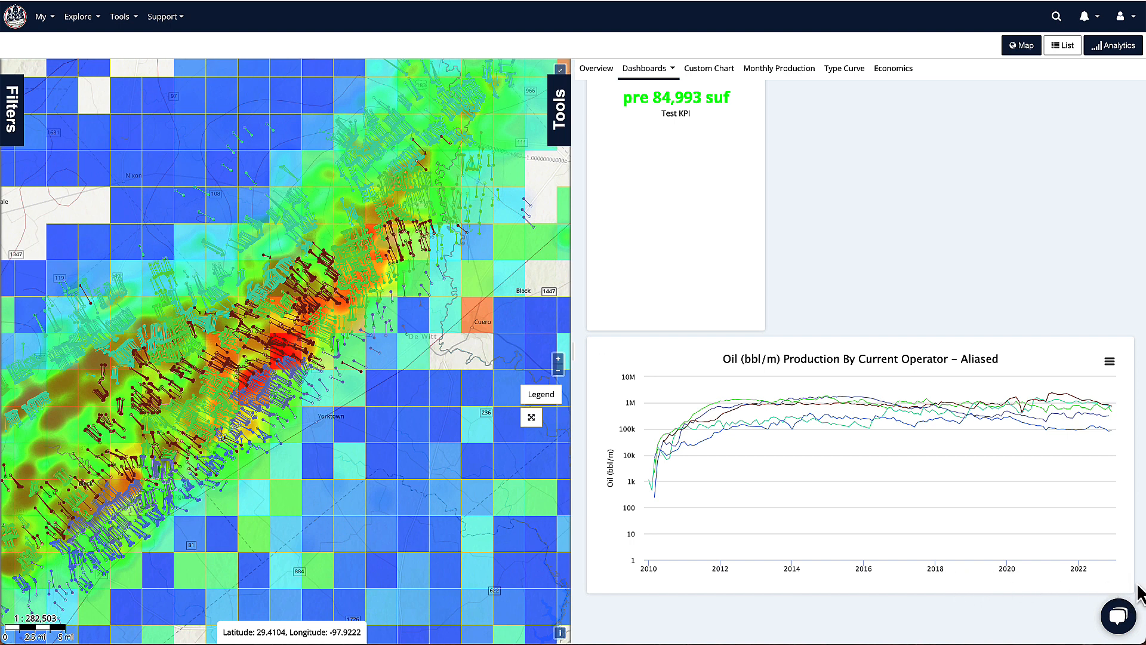
drag(1123, 582, 993, 588)
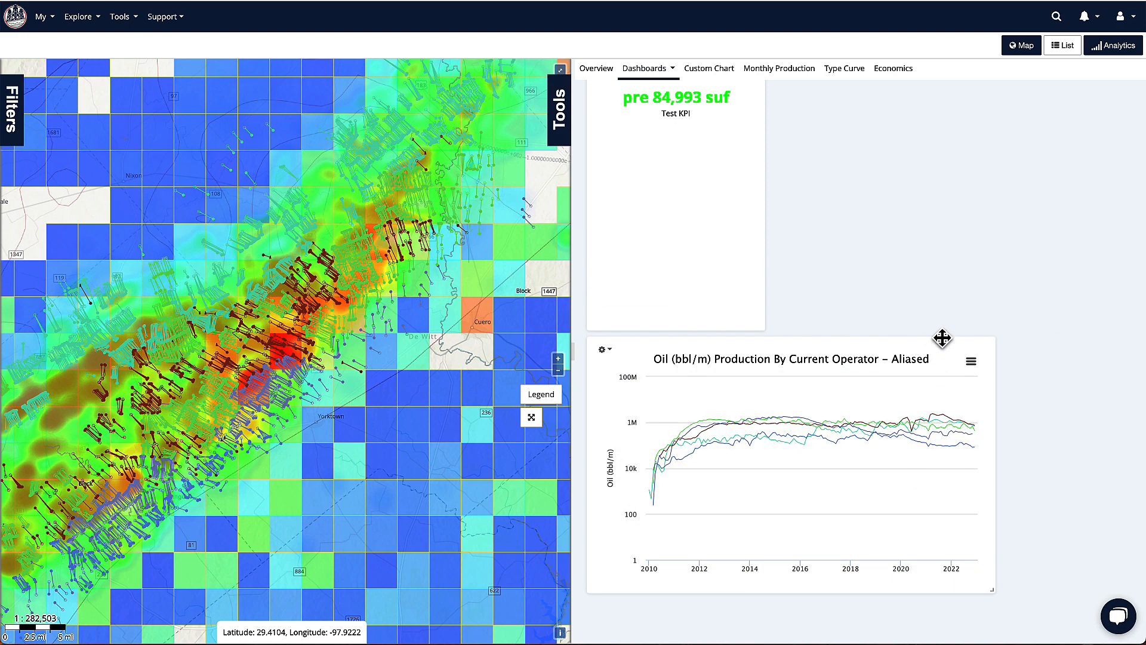
drag(944, 338, 1126, 120)
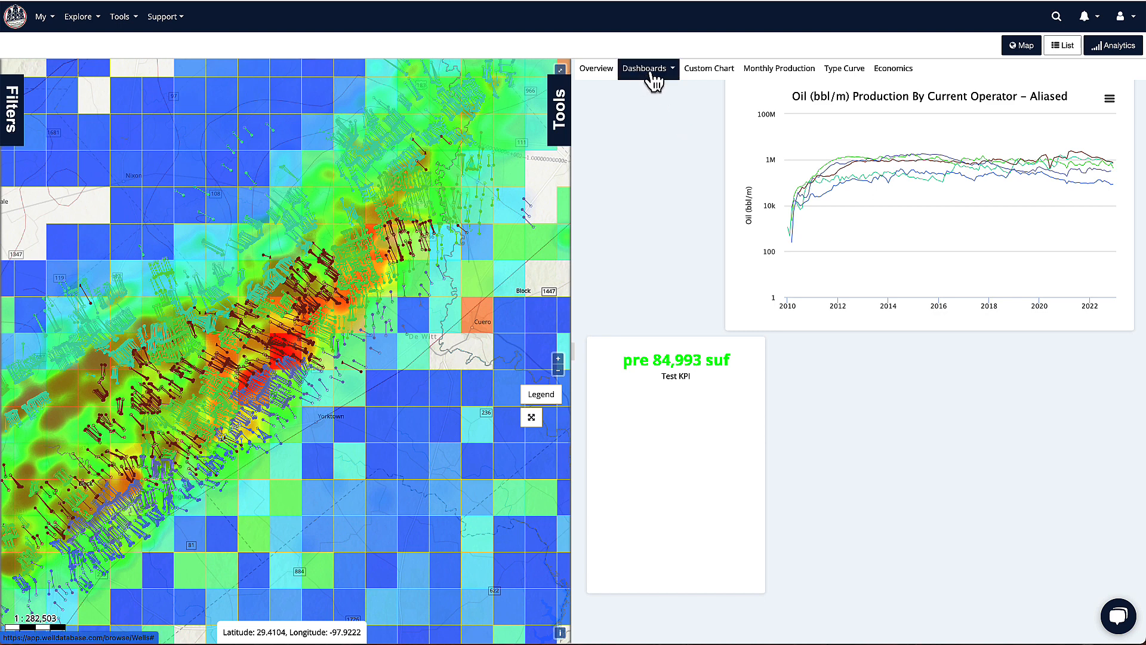
- Open the custom chart and set its Y-axis property to Lateral Length
click(694, 82)
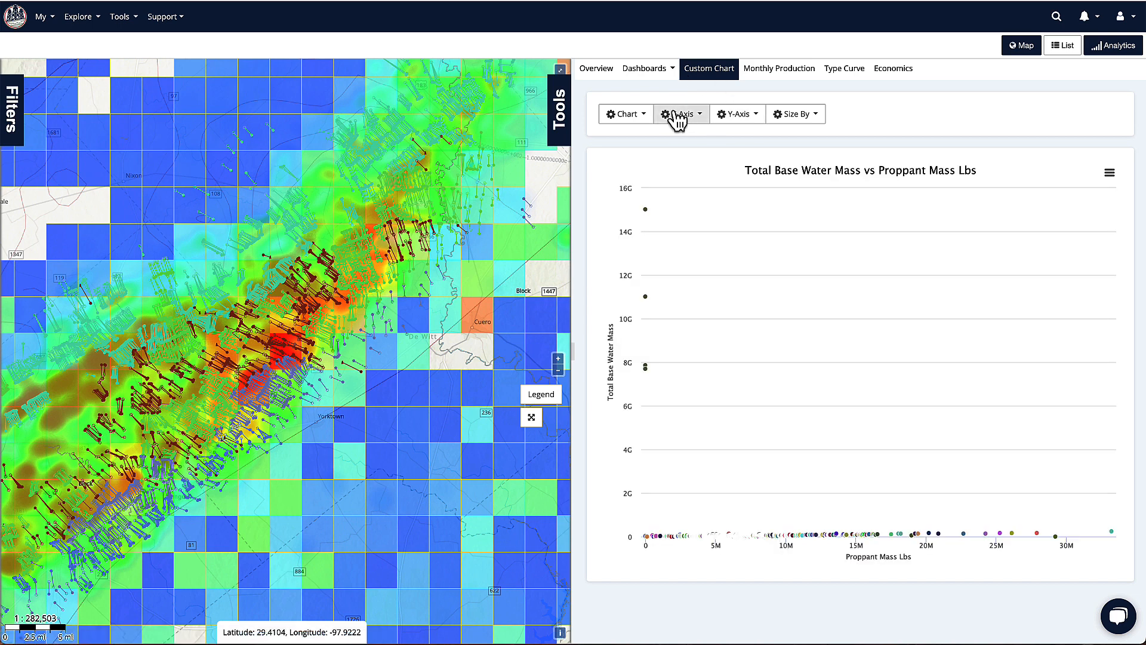
click(751, 115)
click(881, 143)
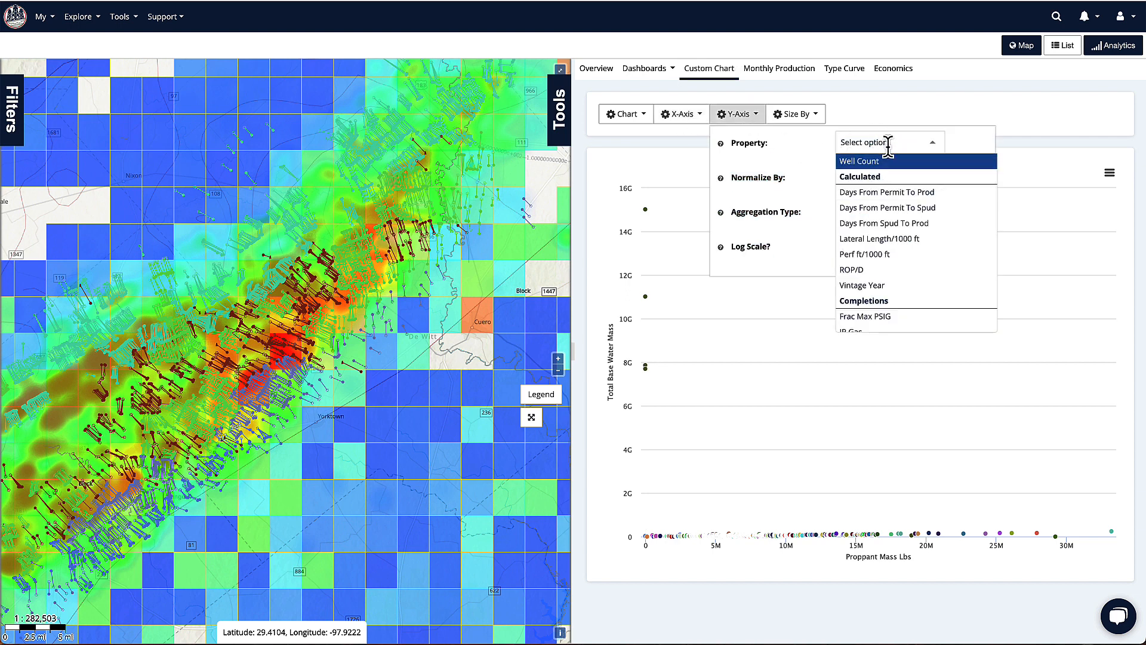
text(later)
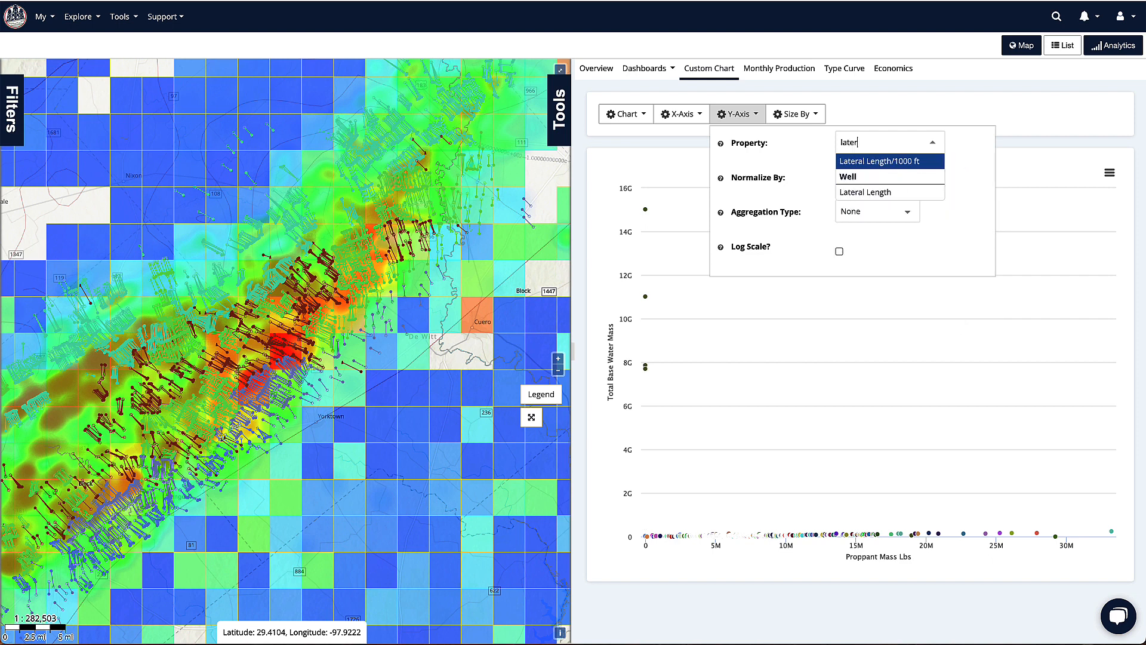
click(890, 193)
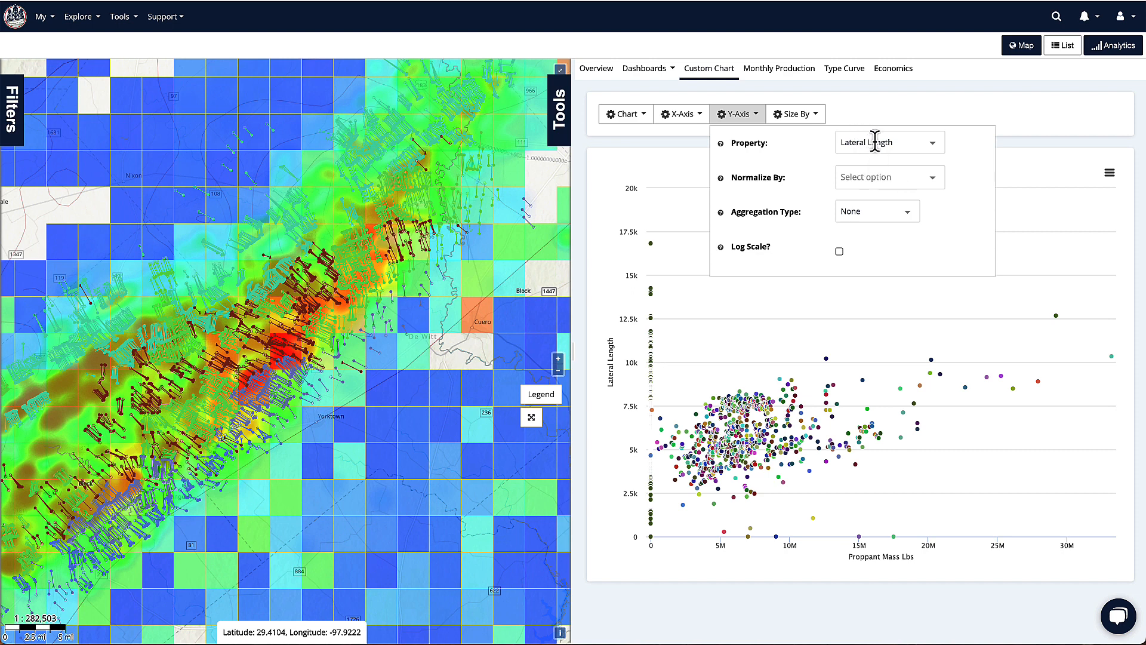
- Check the custom chart's X-axis settings and the options for adding it to a dashboard, without adding it
click(691, 125)
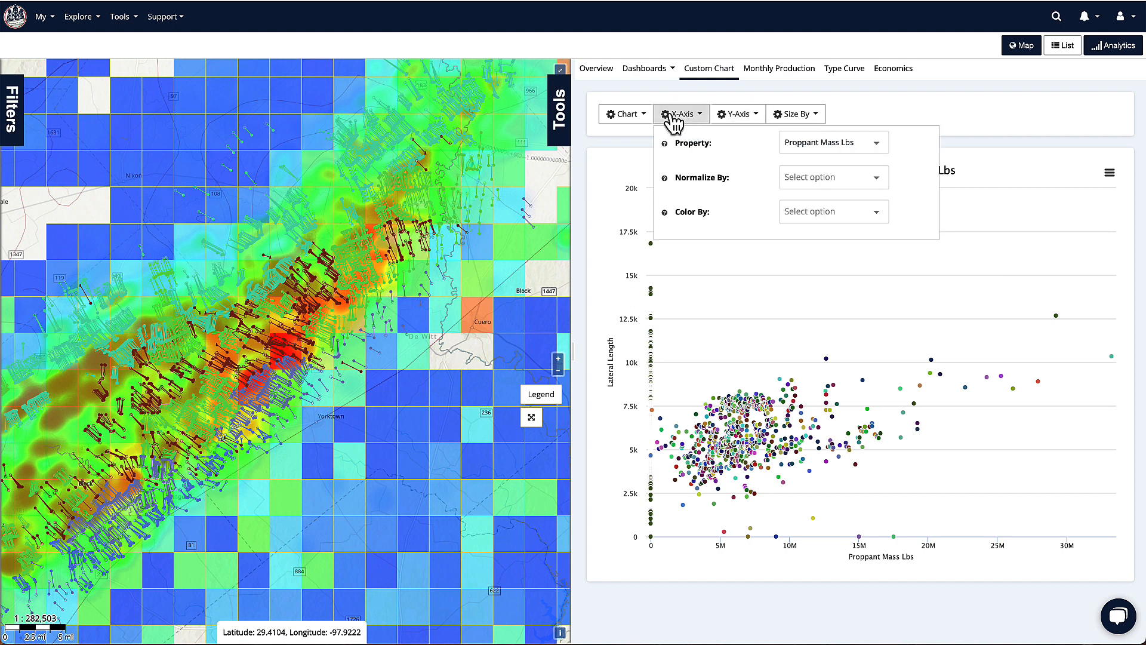
click(633, 117)
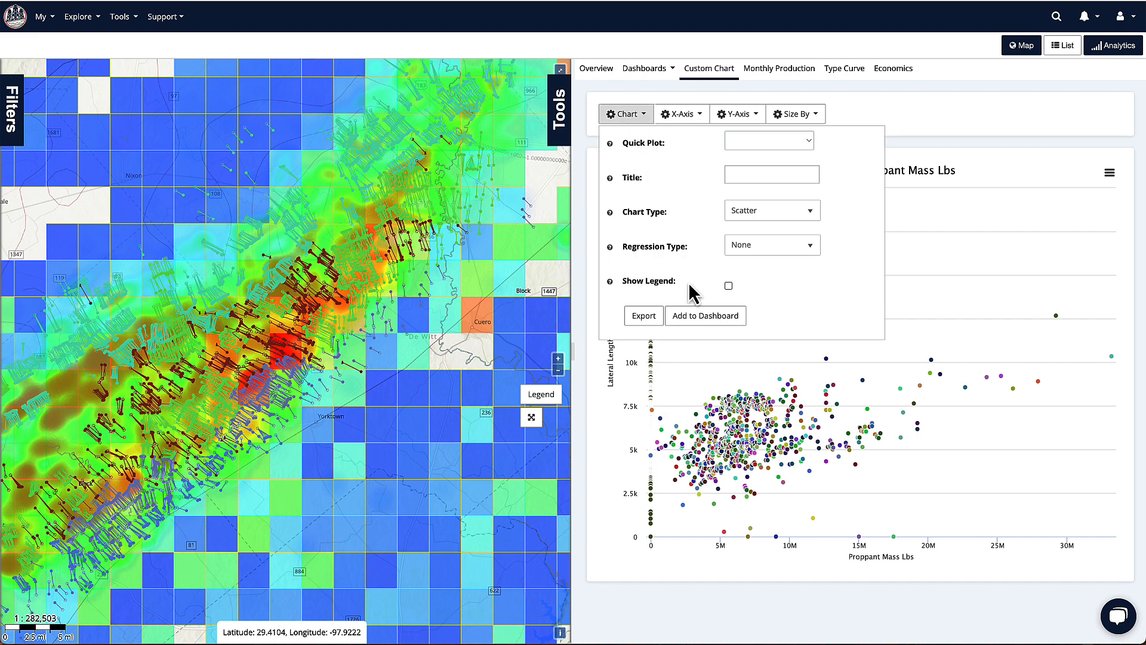
click(705, 316)
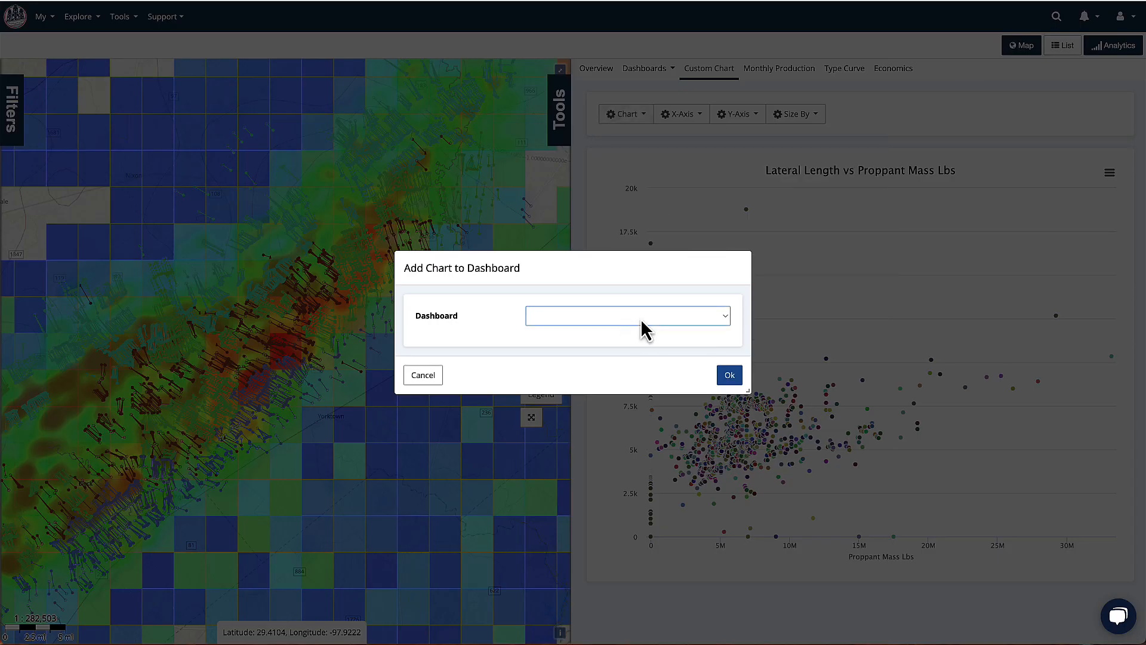
click(407, 382)
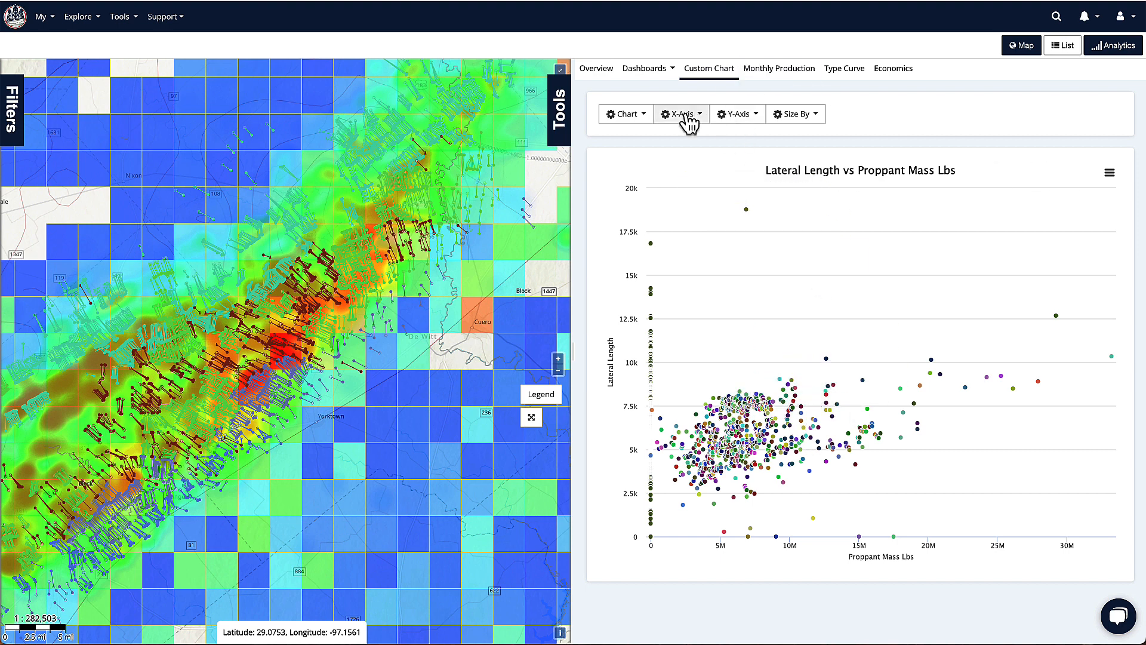
- Examine the custom chart's general, X-axis, Y-axis and size-by settings
click(645, 116)
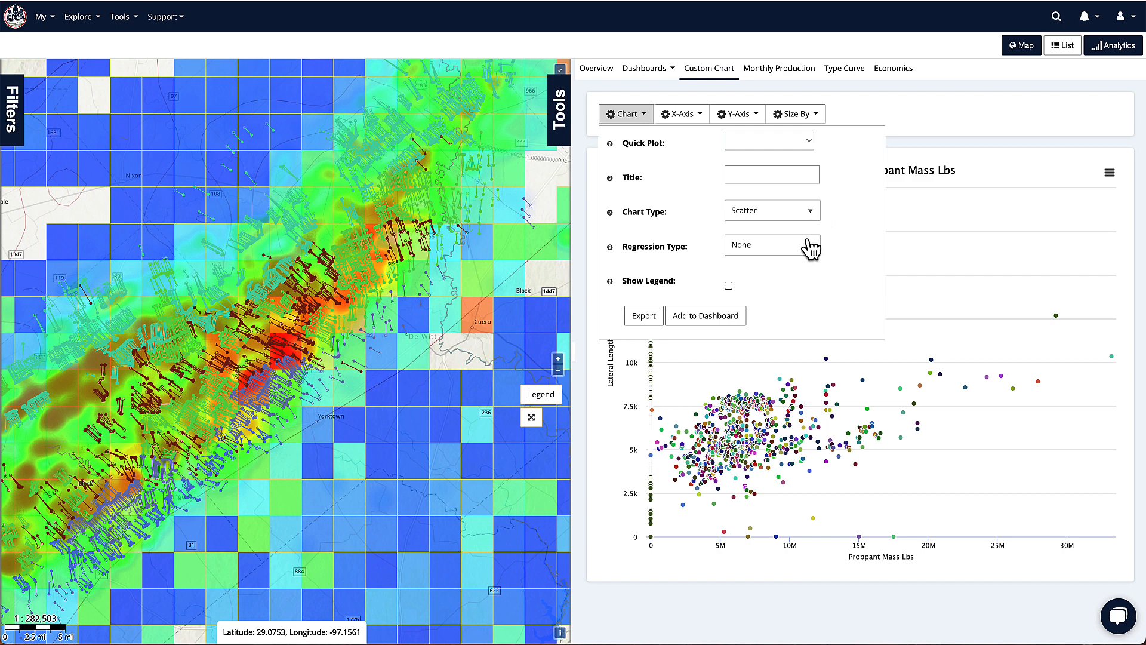
click(695, 119)
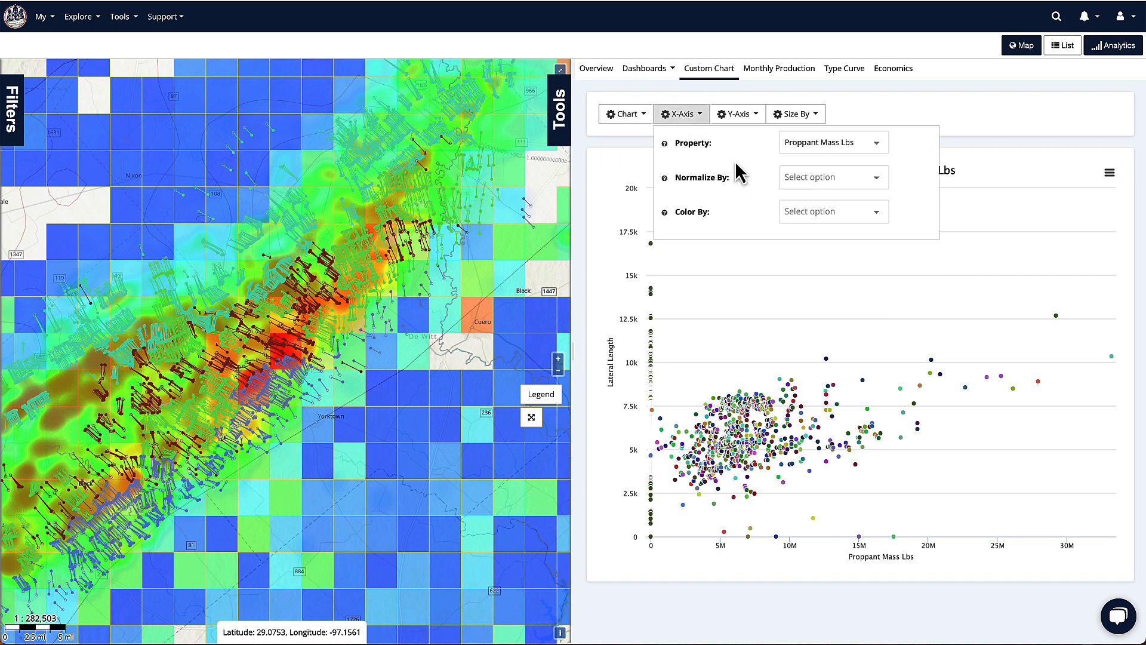
click(741, 120)
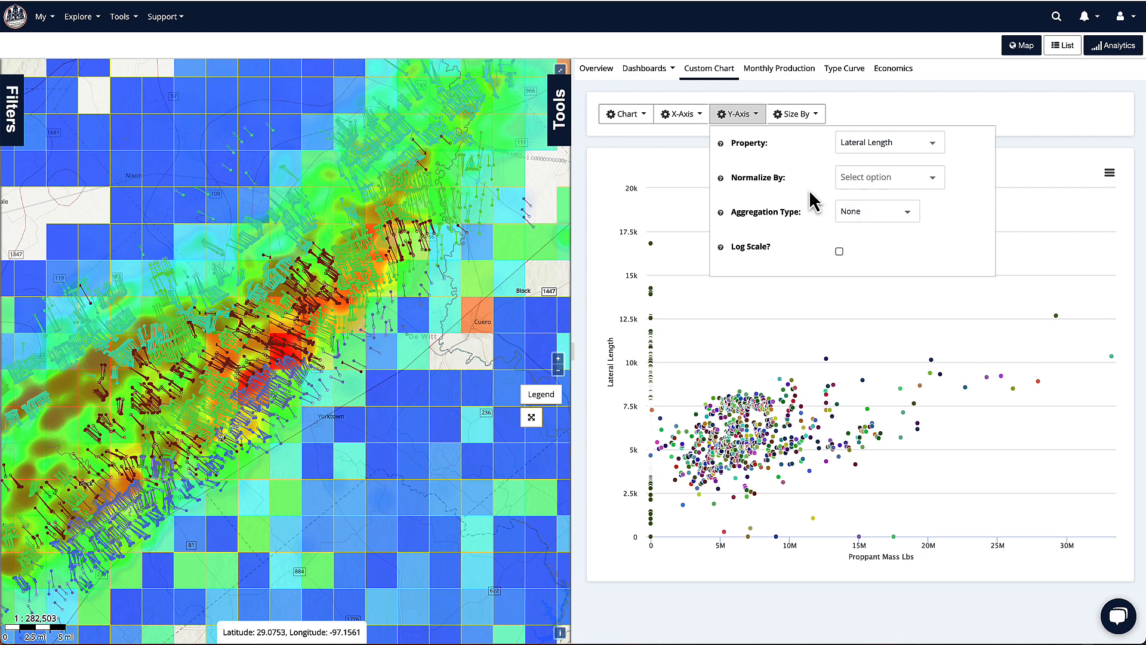
click(804, 117)
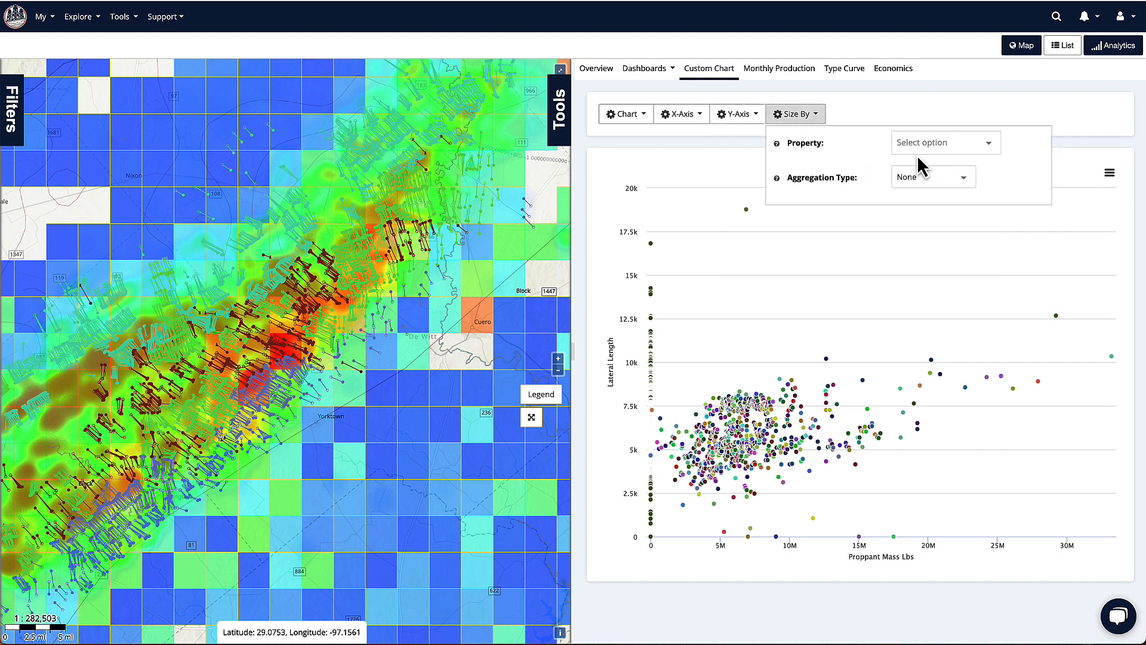
click(893, 116)
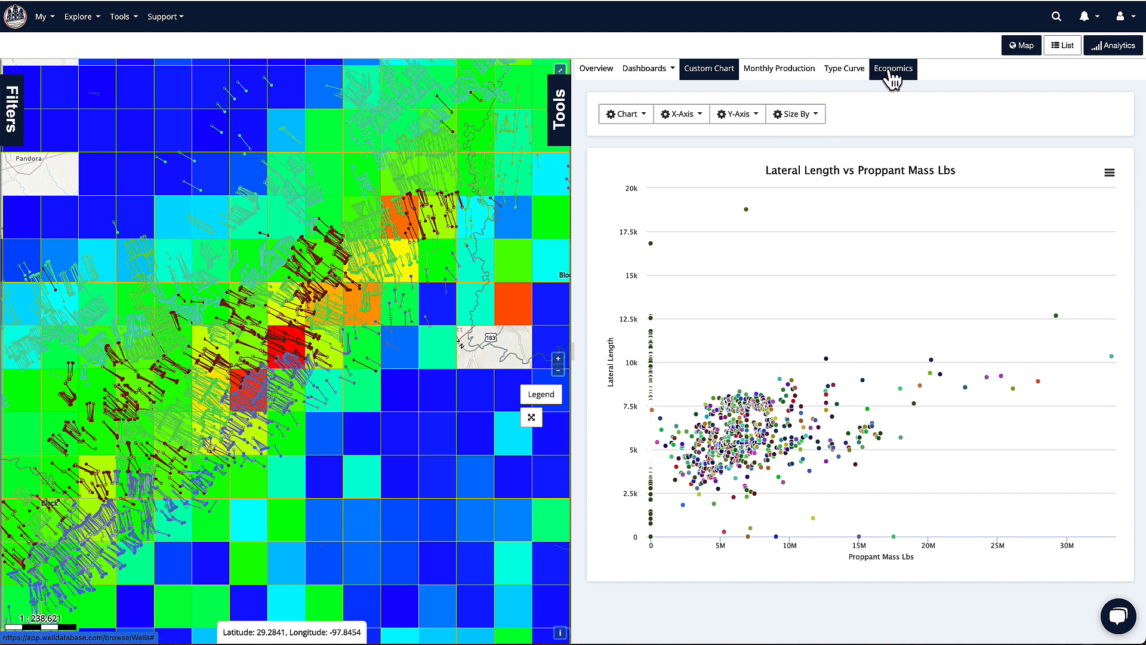
- View the monthly production and expand the 10/2010 row to inspect its contributing wells
click(782, 83)
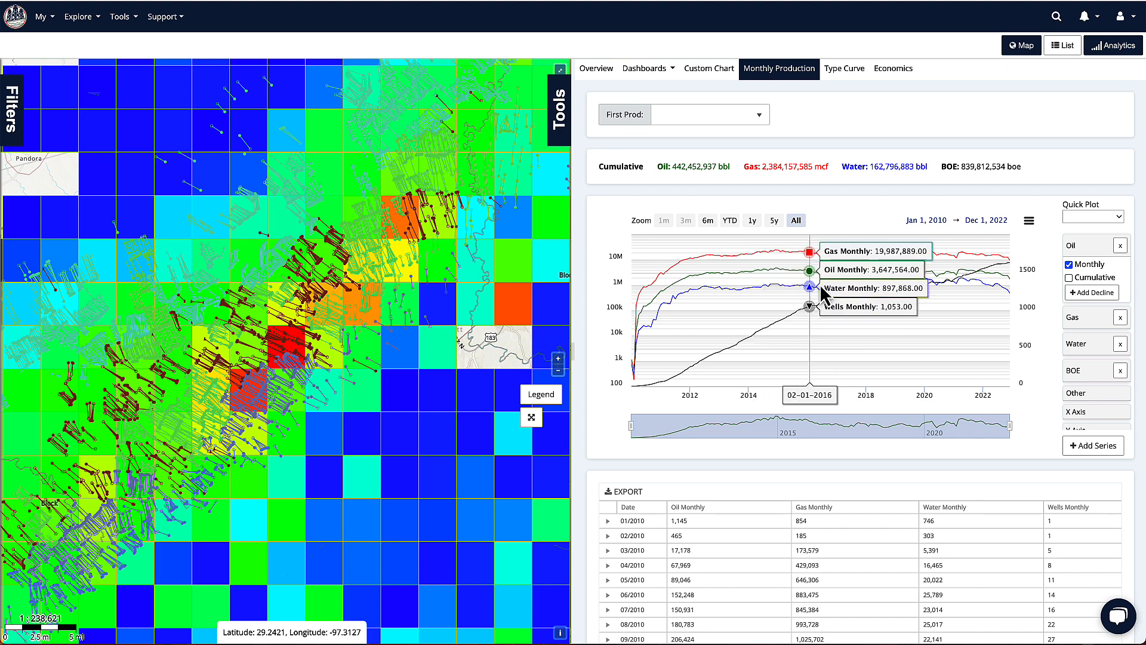
scroll(776, 370, down, 3)
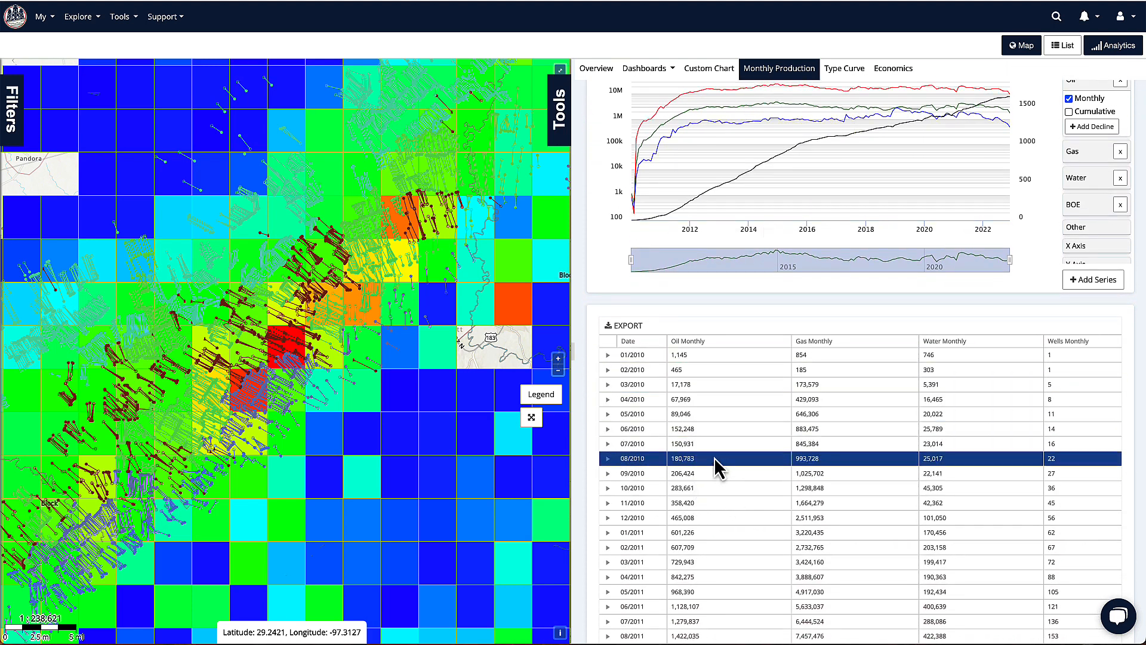
click(607, 489)
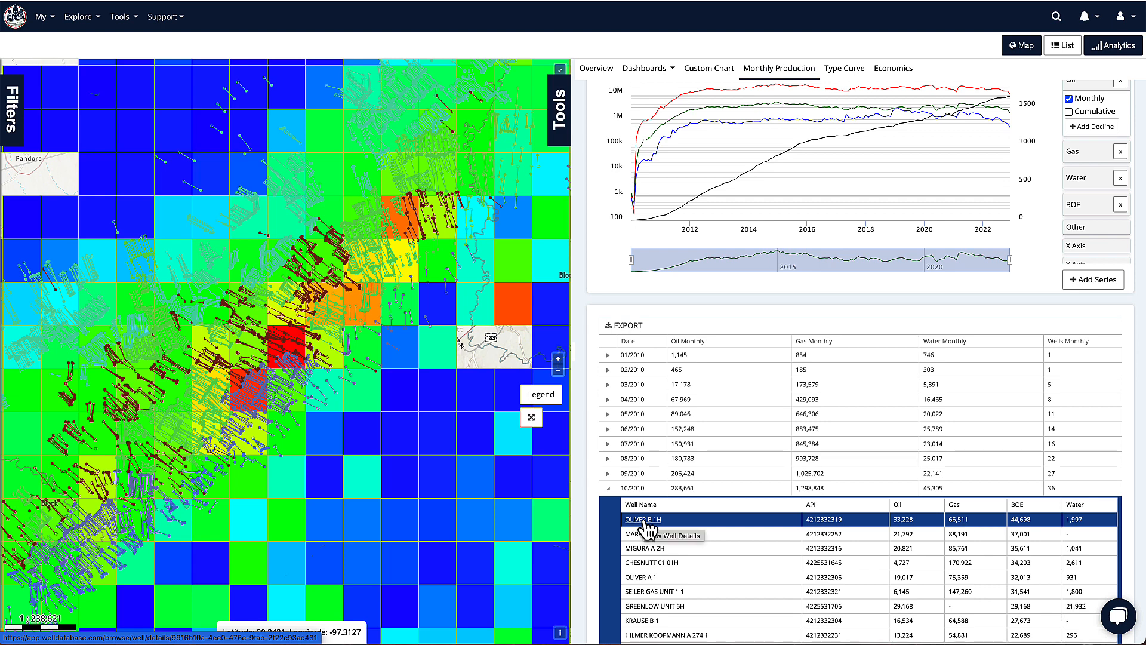
scroll(646, 527, up, 3)
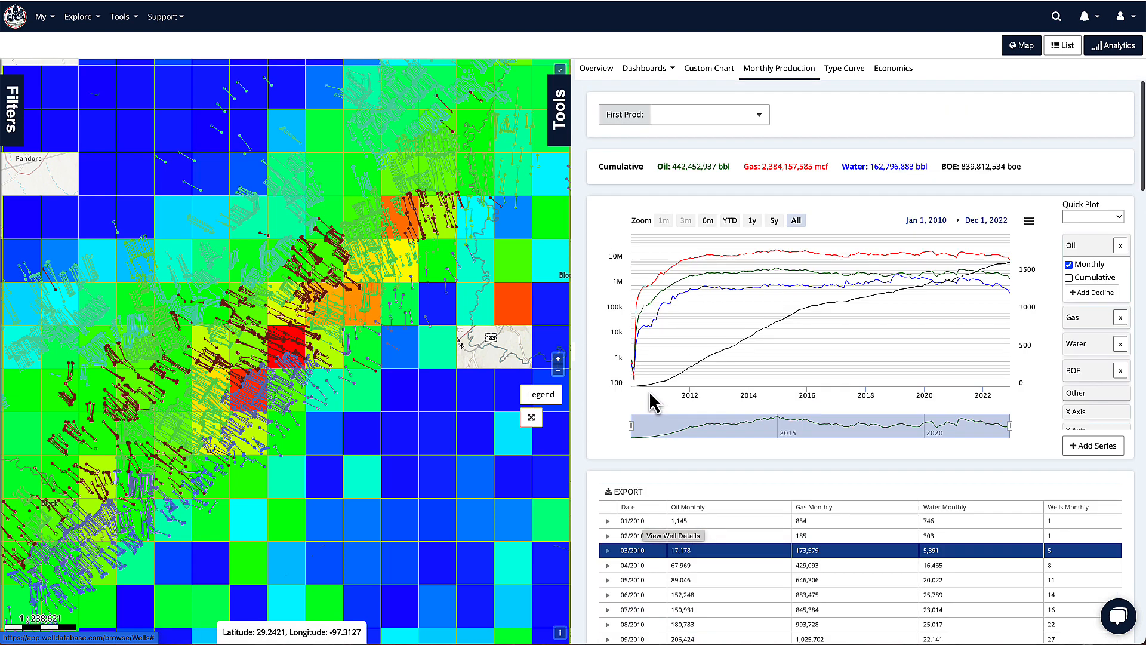
- View the type curve and examine the stream, aggregate, series type and line style choices for a new series, without adding one
click(854, 72)
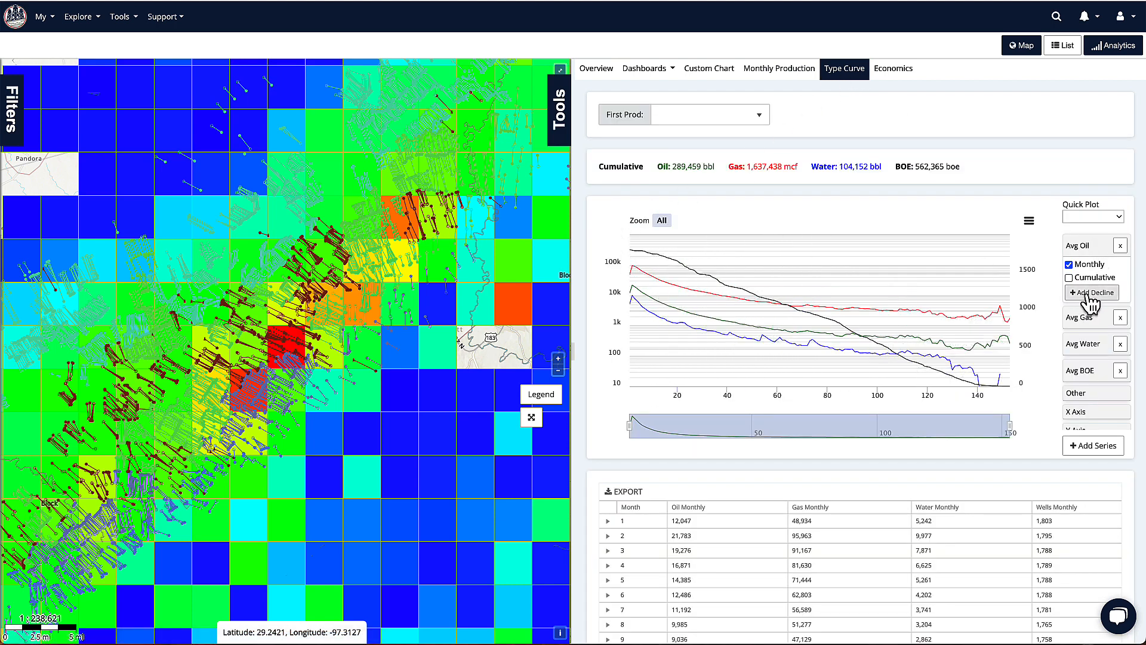
click(1091, 445)
click(599, 264)
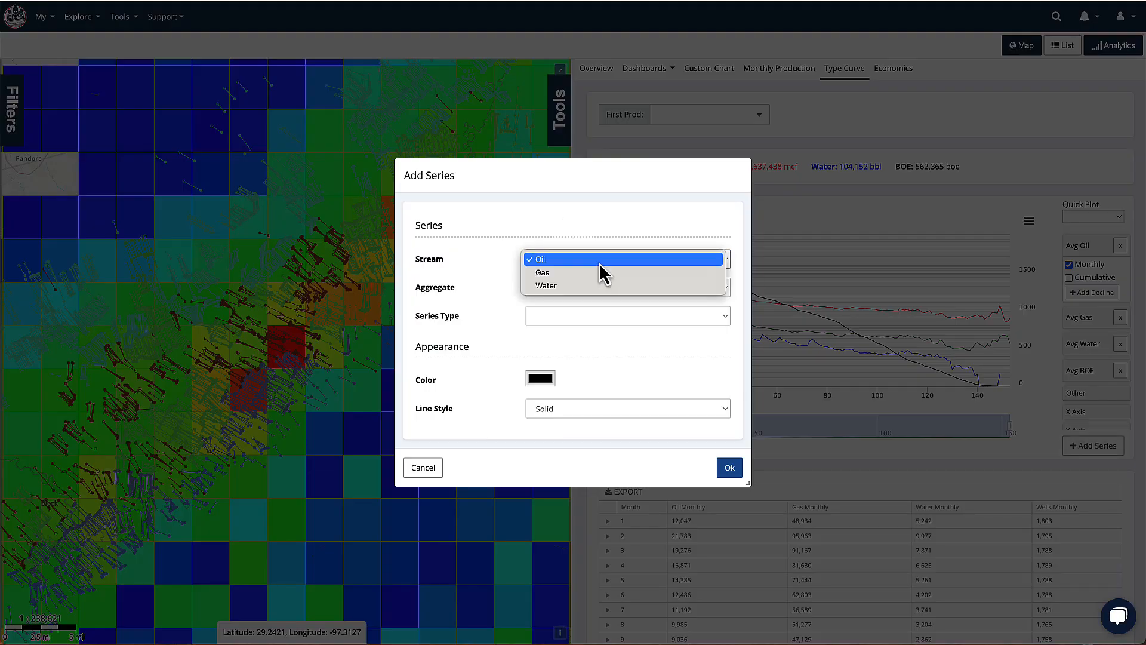
click(600, 263)
click(584, 289)
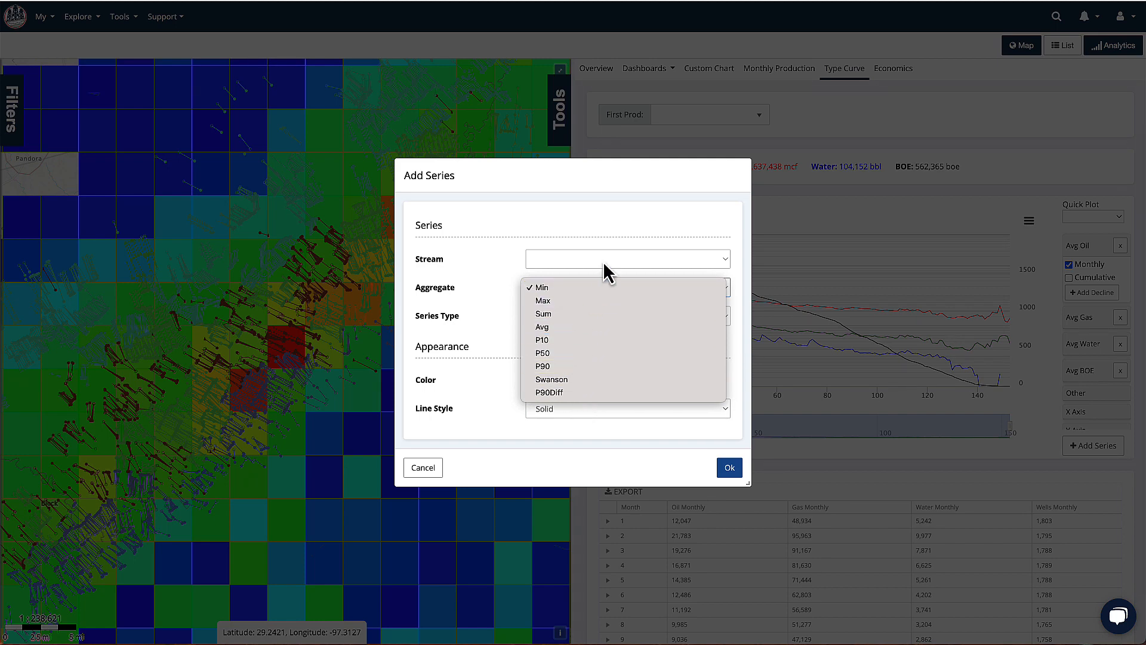
click(634, 212)
click(597, 318)
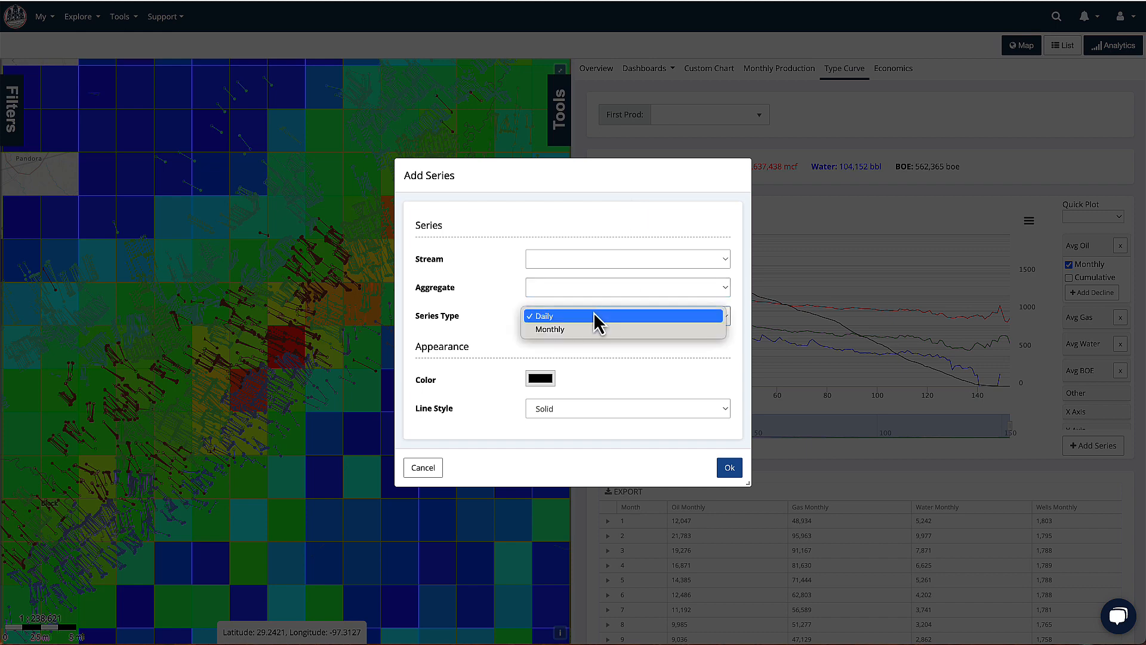
click(599, 379)
click(558, 410)
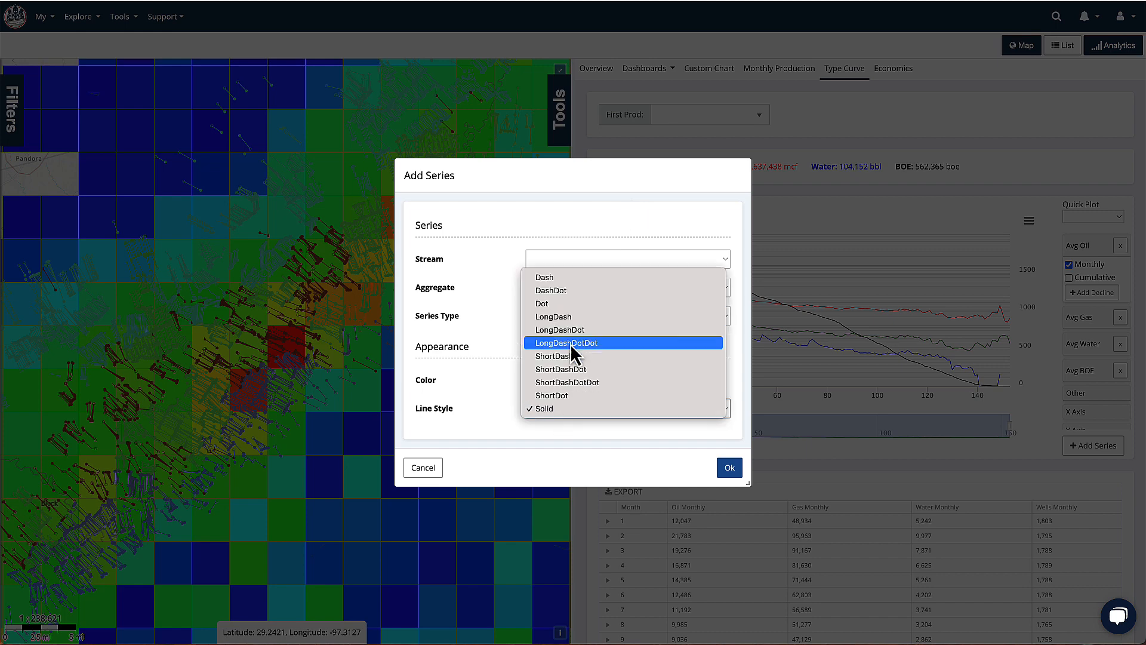
click(553, 436)
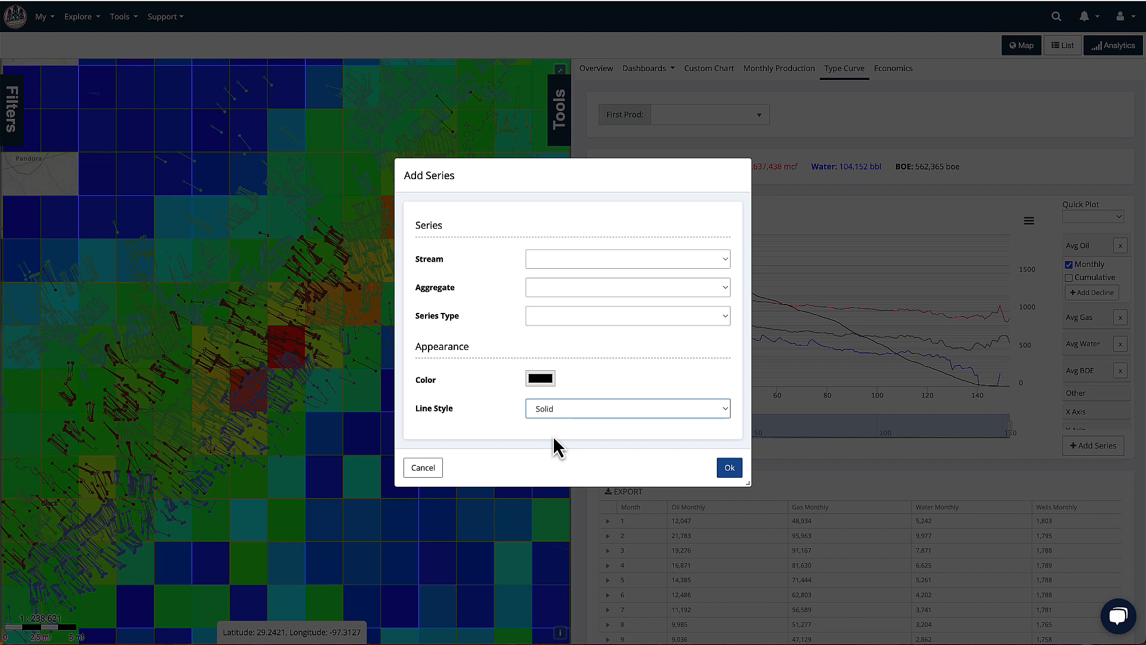
click(423, 469)
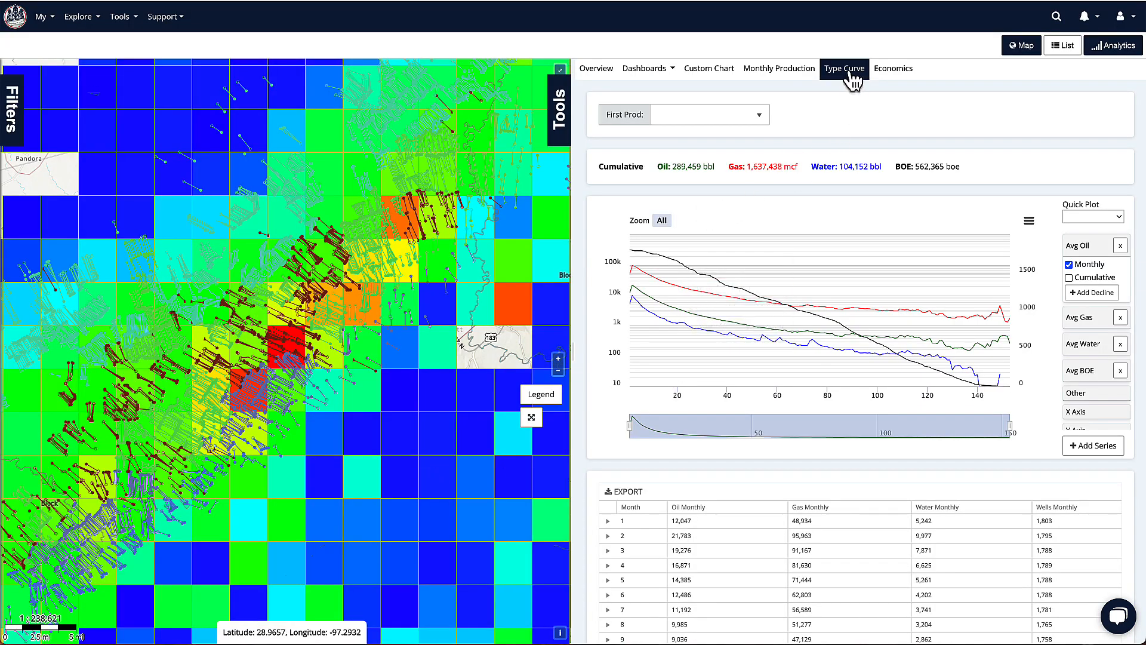
- Expand month 2 in the type curve's data table to inspect its contributing wells
scroll(668, 536, down, 2)
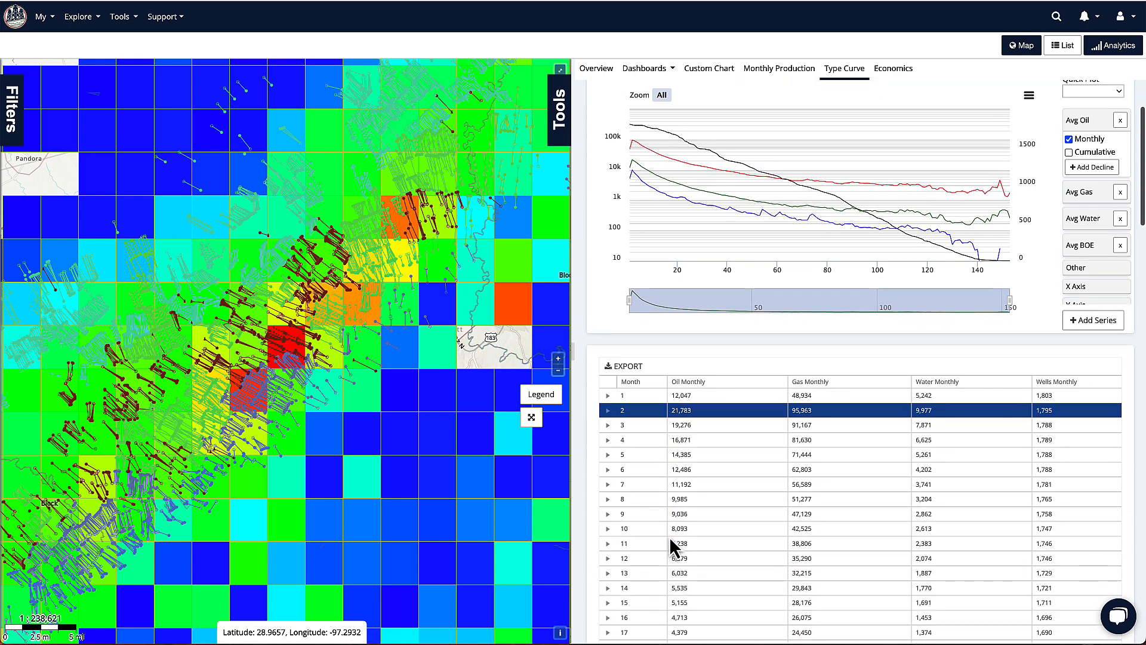
click(608, 411)
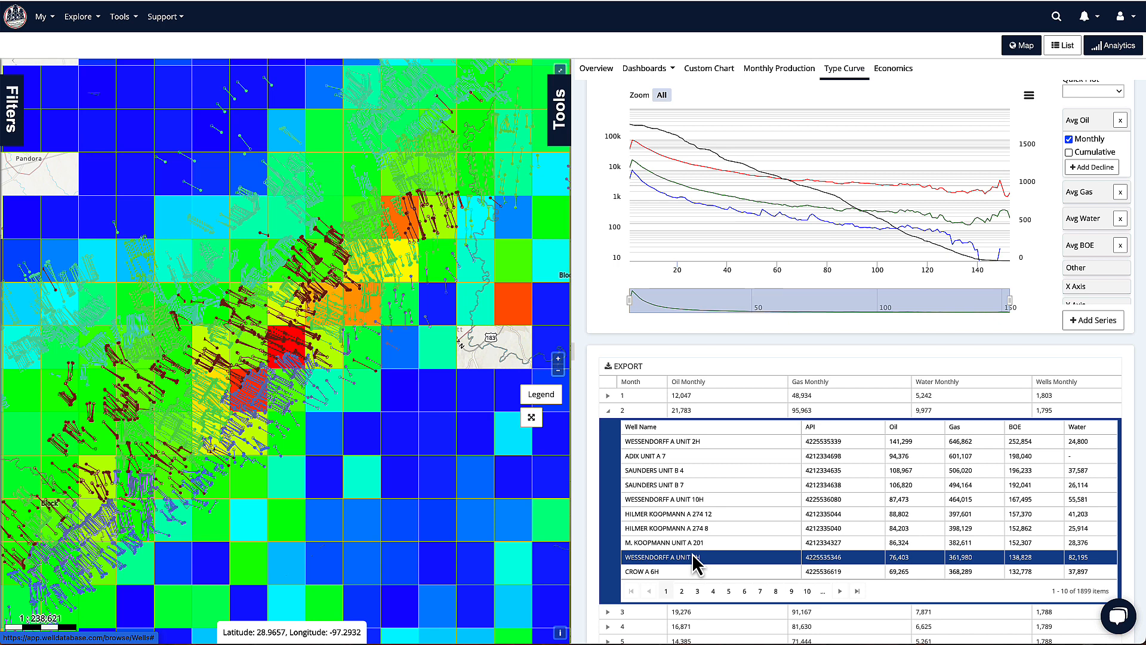
scroll(754, 364, up, 2)
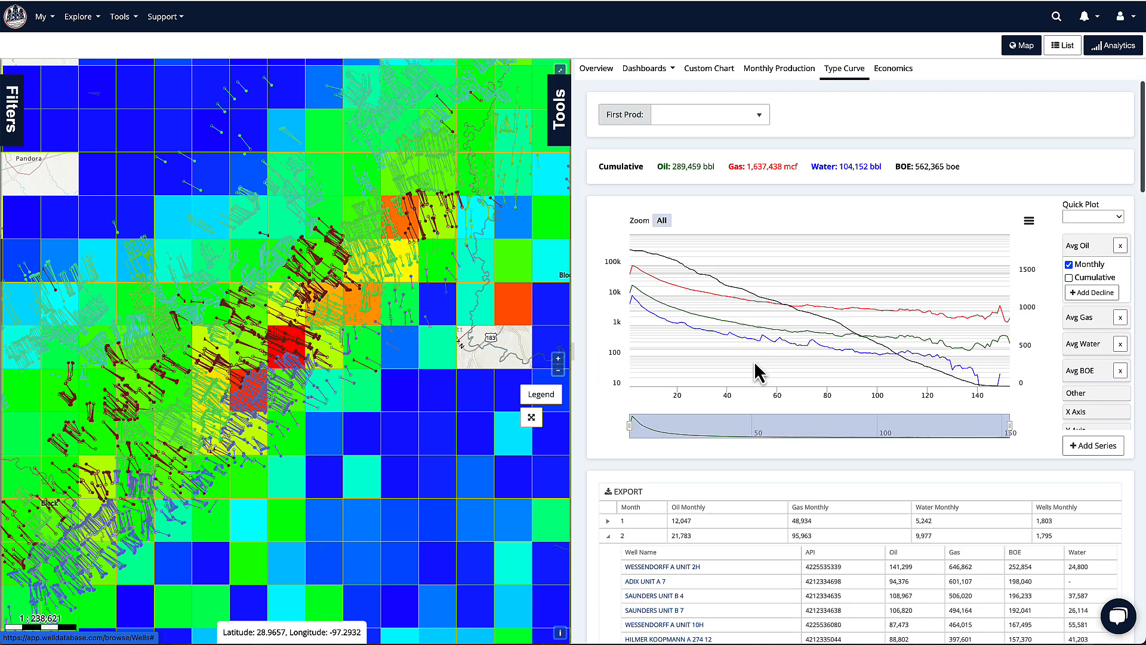
- Open the economics analysis, limit the production range to about the first 38 months, and recalculate the declines
click(894, 70)
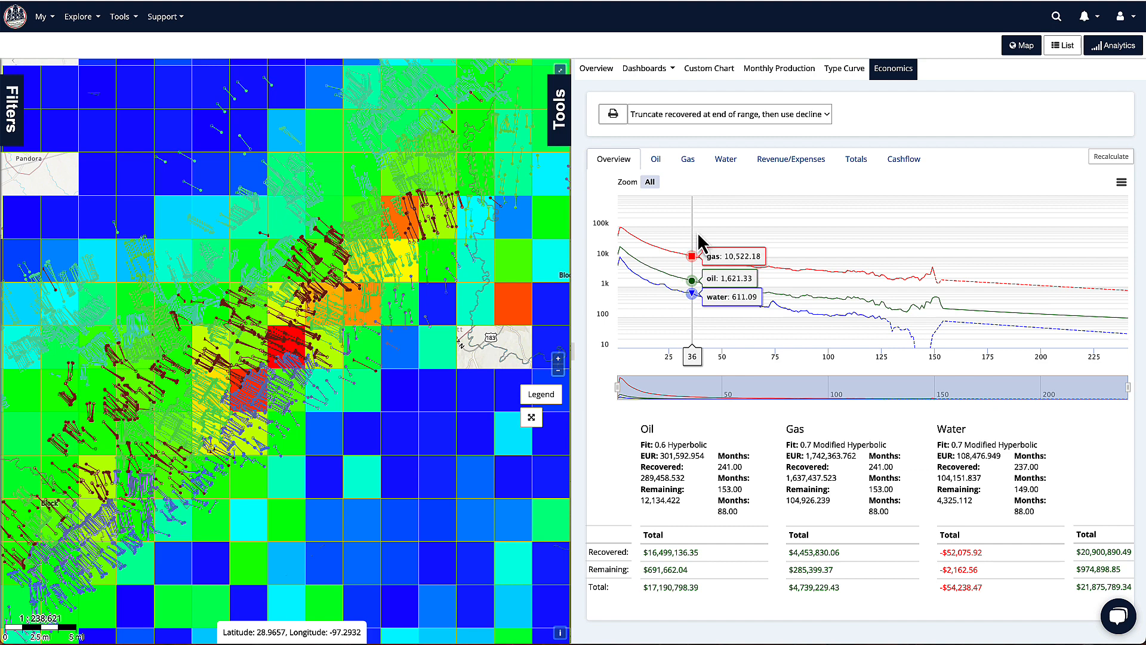
drag(700, 236, 483, 203)
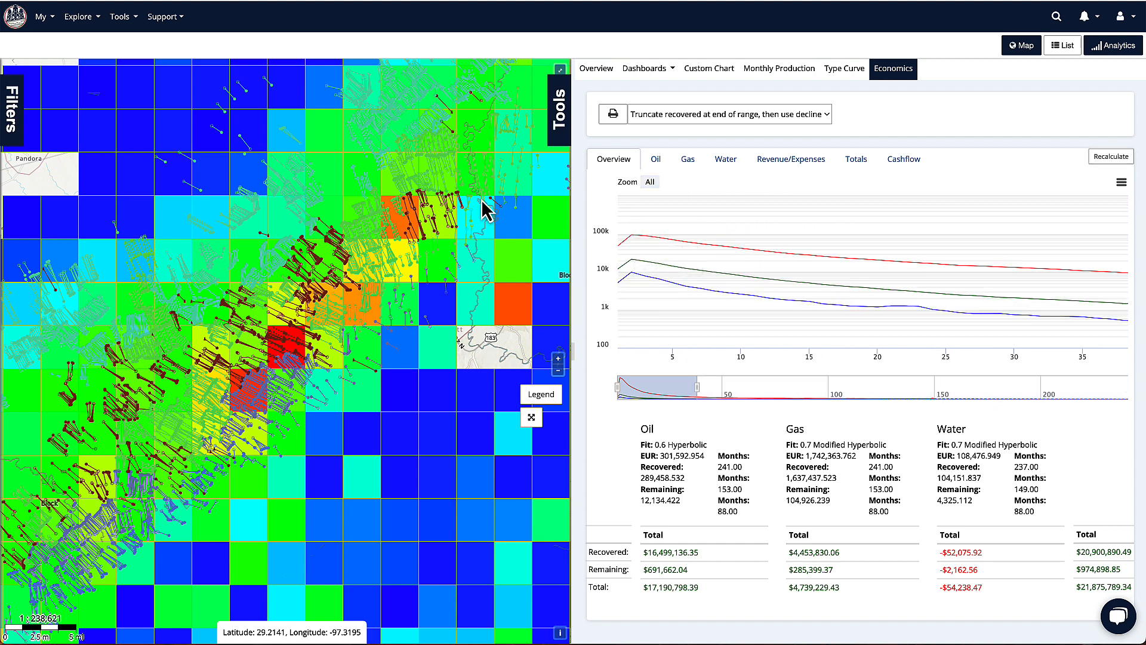
click(1096, 158)
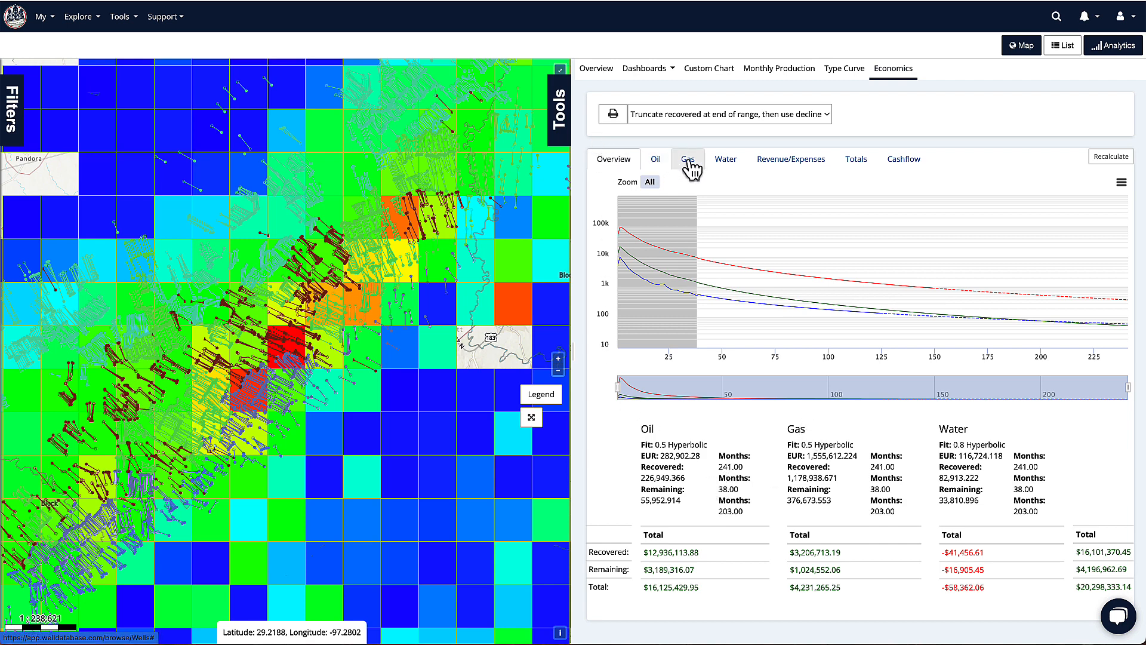
- Review the economics' revenue and expense inputs and the totals
click(787, 170)
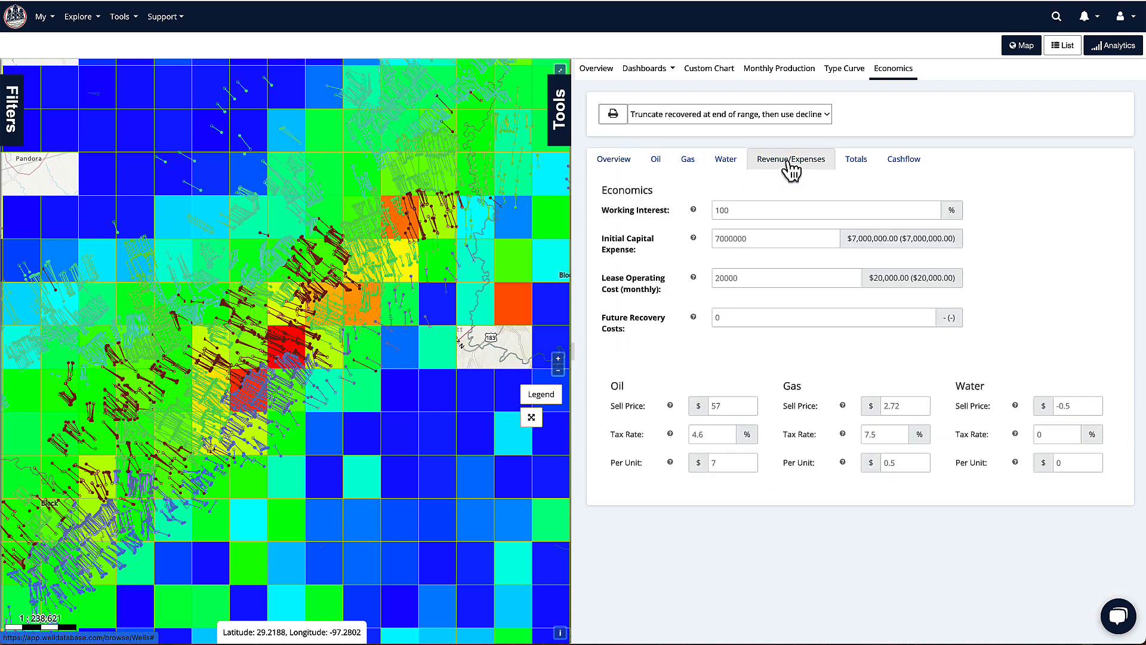
click(865, 167)
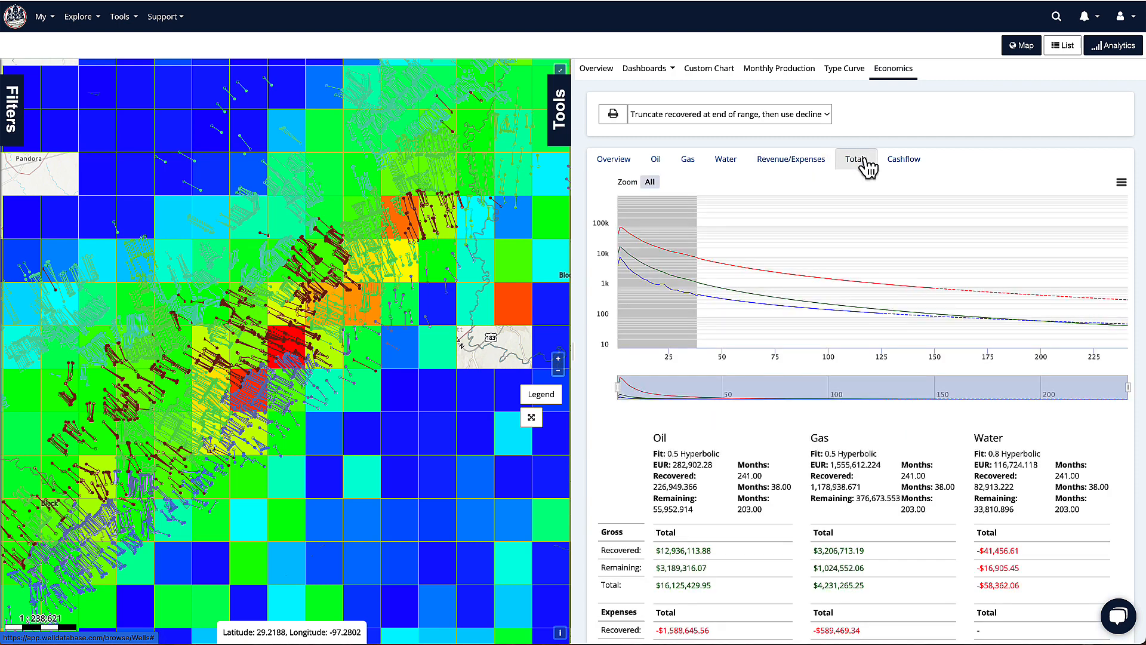
- View the economics' cashflow, and bring the well list back into view alongside the analytics
click(909, 166)
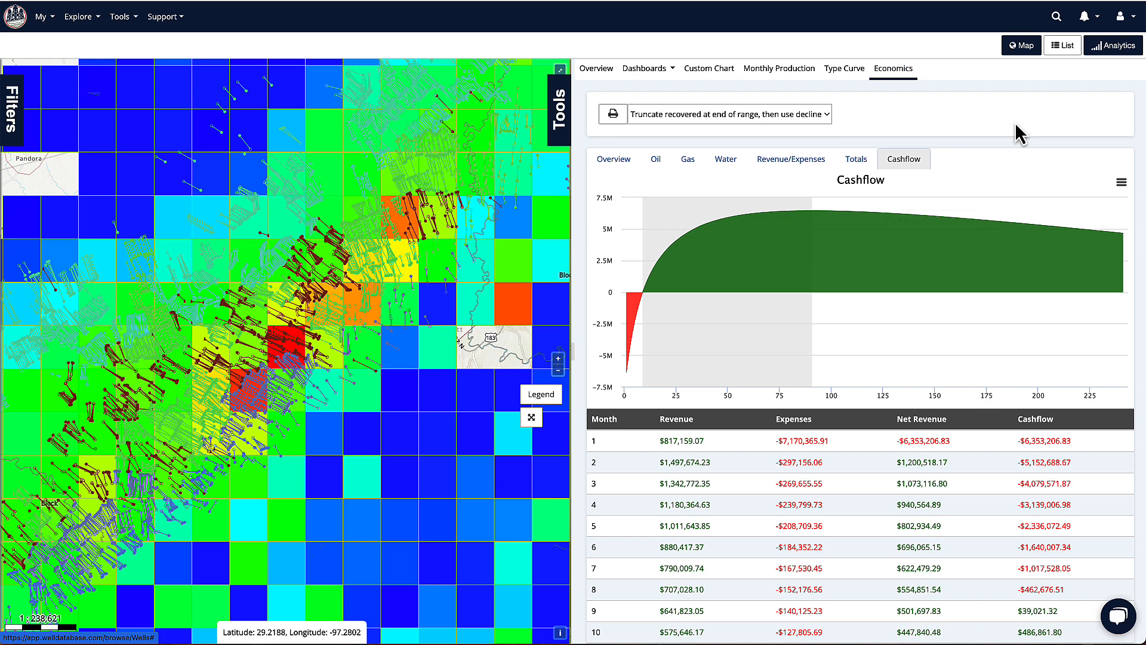
click(1069, 46)
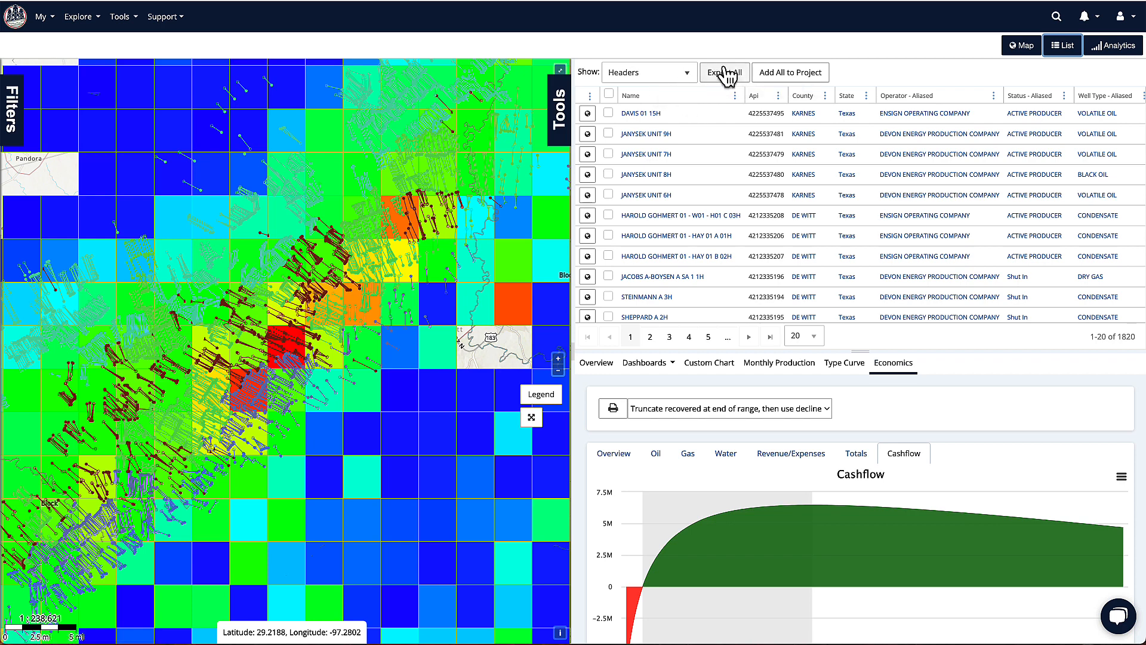
click(609, 113)
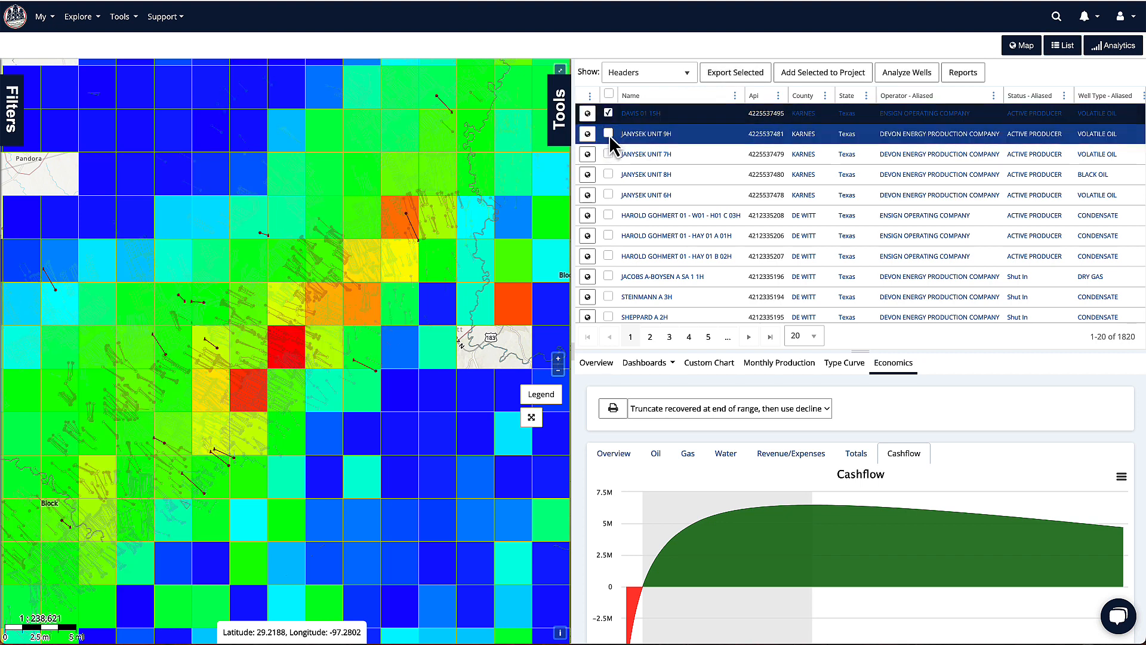
click(608, 133)
click(607, 132)
click(607, 114)
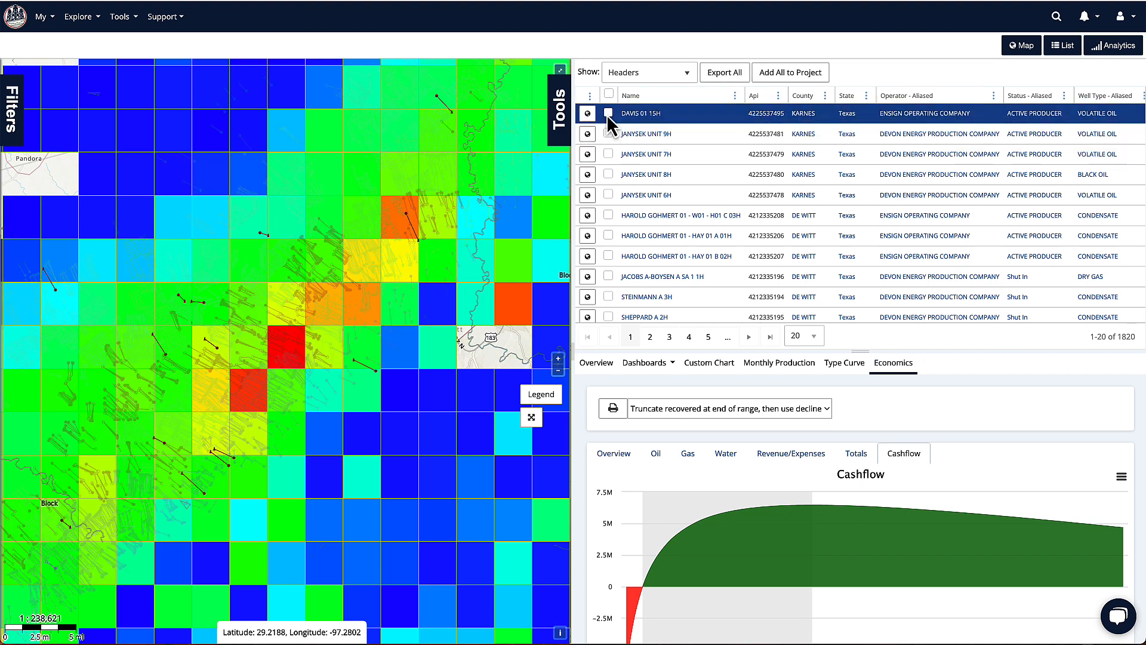
- Start an export of all listed wells from a new template, with Excel XLSX (Single Workbook) as the file format
click(730, 77)
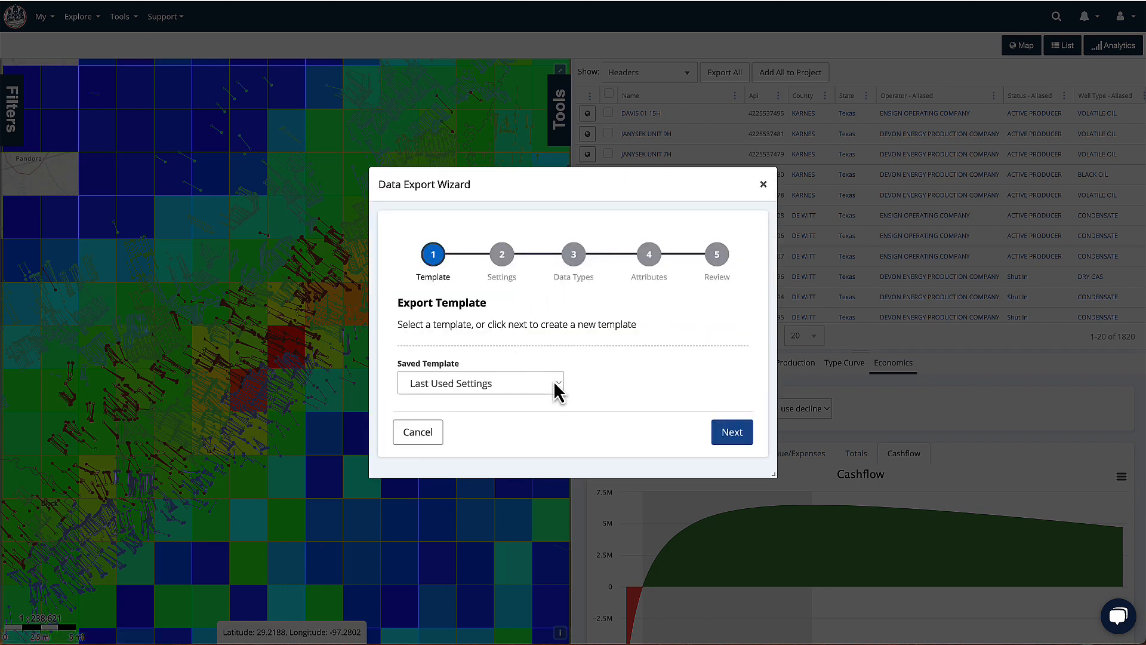
click(557, 389)
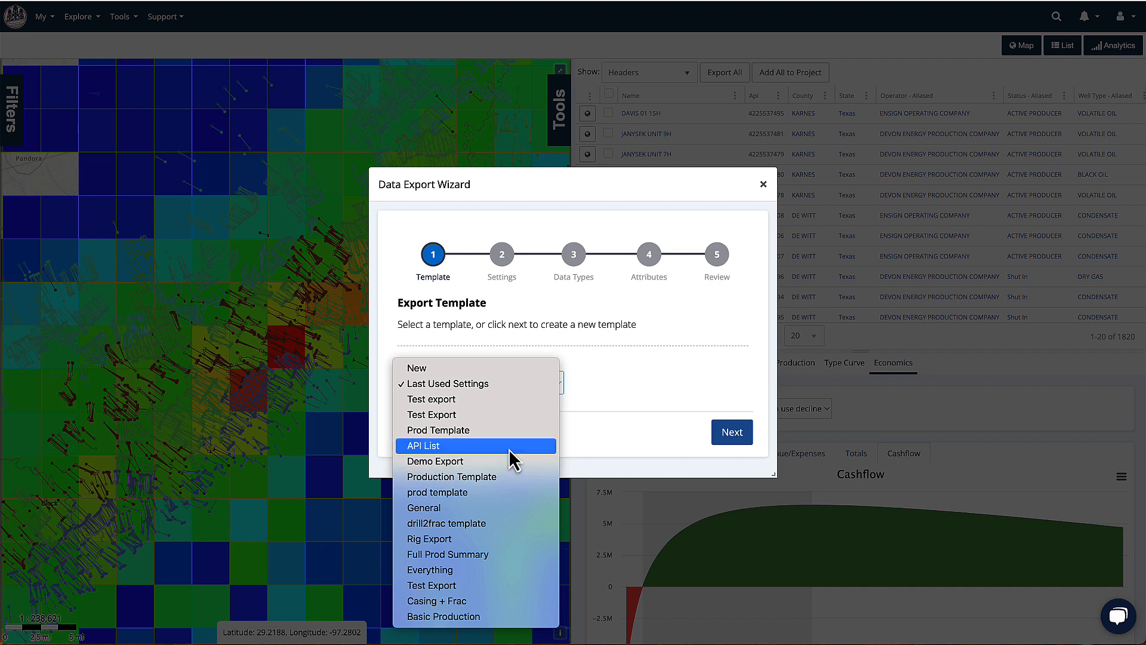
click(498, 368)
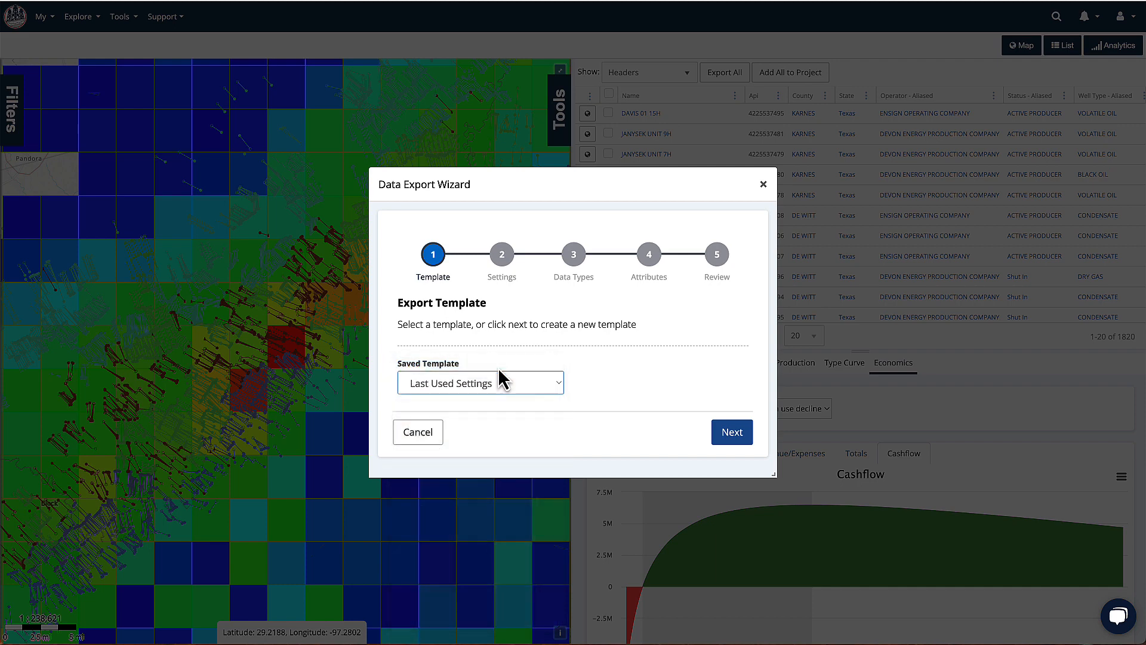
click(729, 439)
click(535, 387)
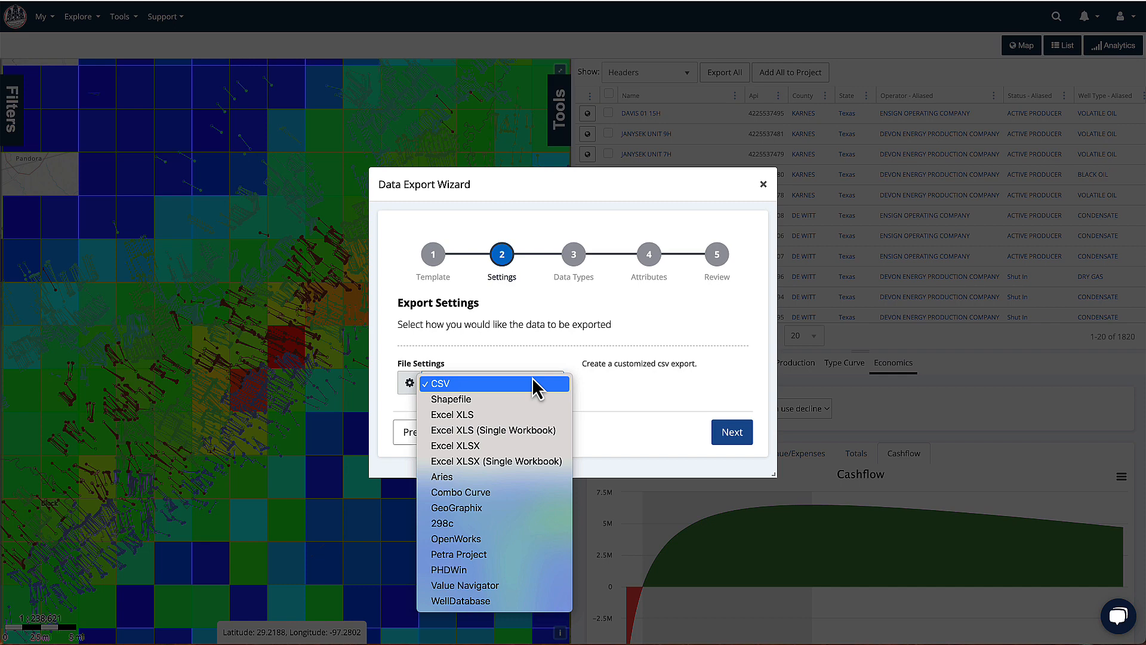
click(485, 464)
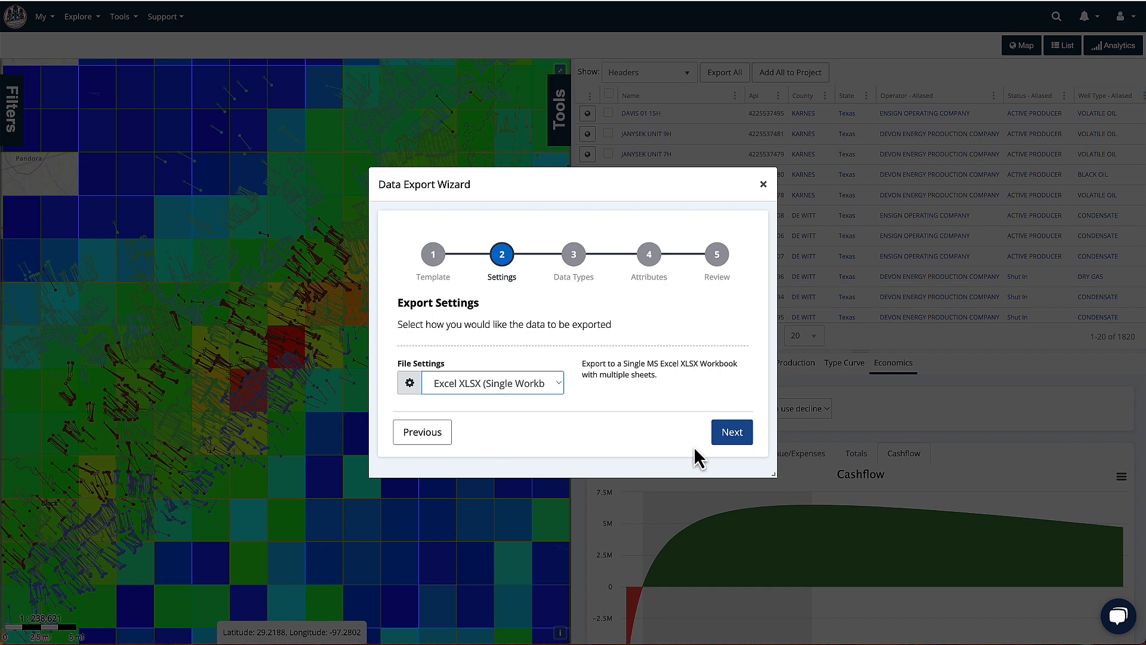
click(733, 438)
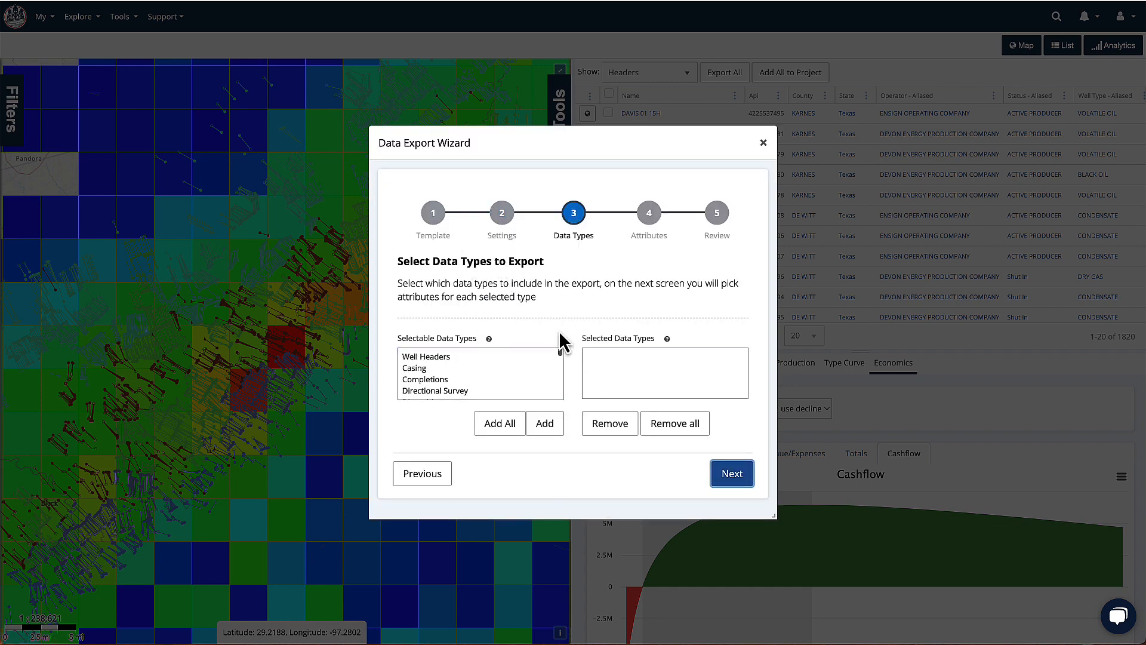
- Include the Well Headers and Production data types in the export and continue to the attributes
click(456, 358)
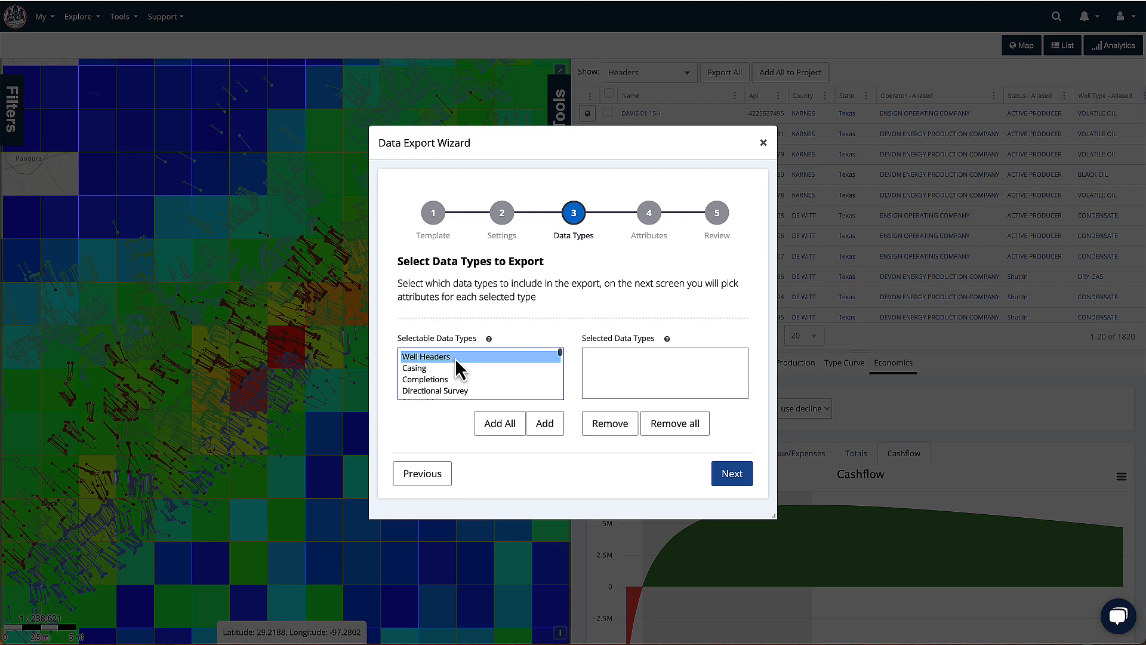
click(545, 433)
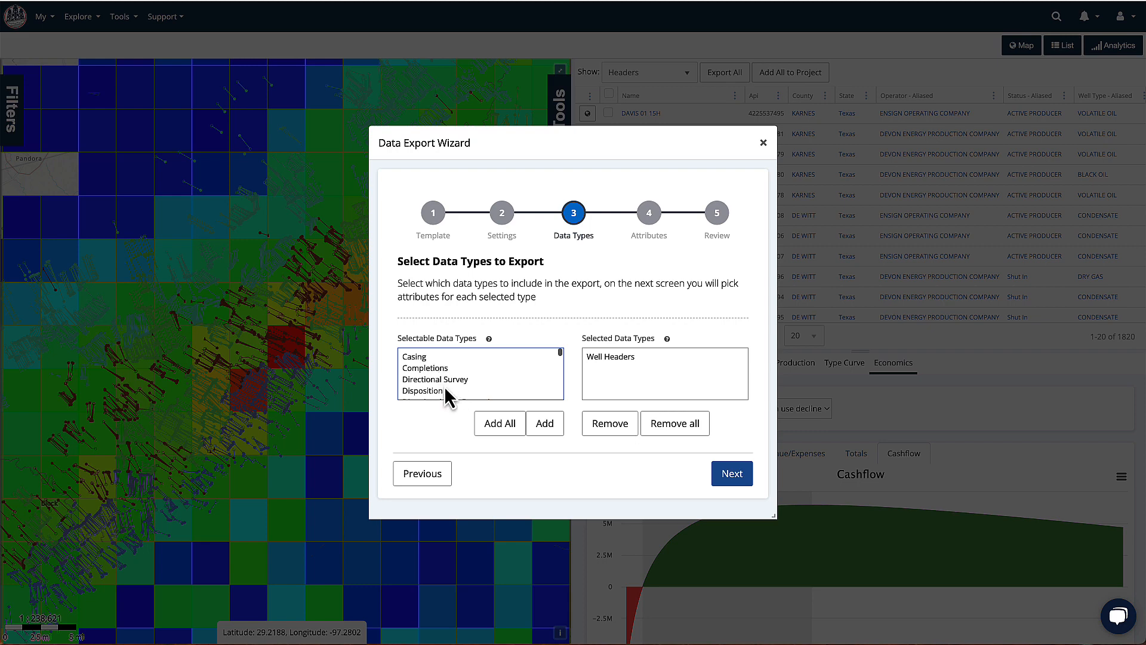
scroll(445, 390, down, 2)
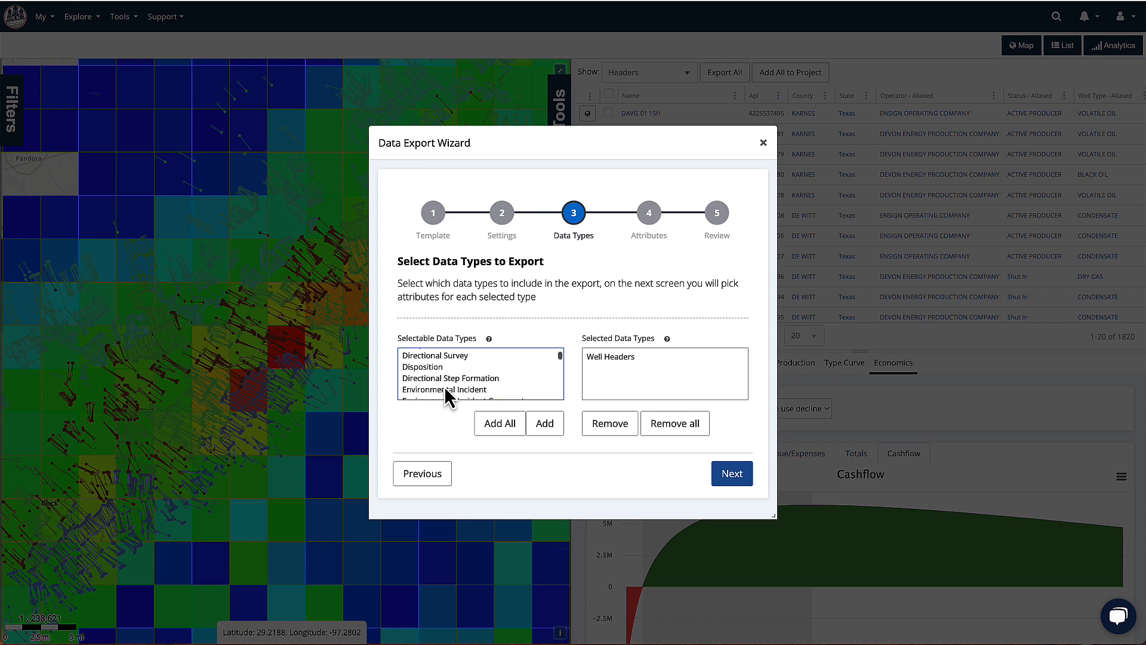
scroll(446, 391, down, 6)
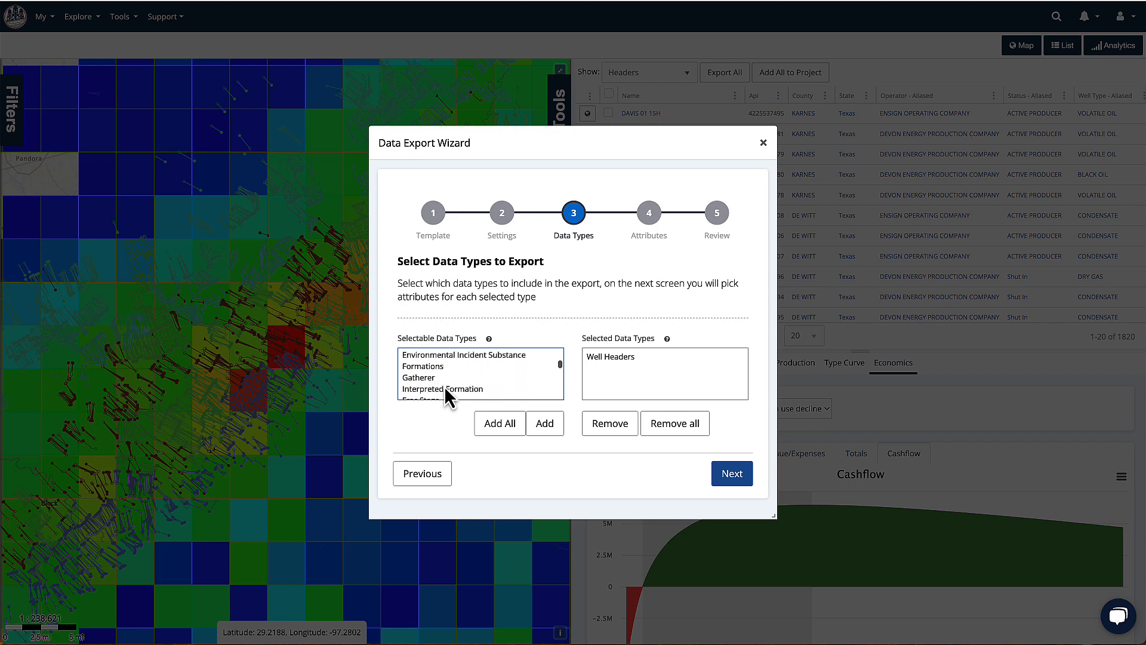
scroll(444, 393, down, 2)
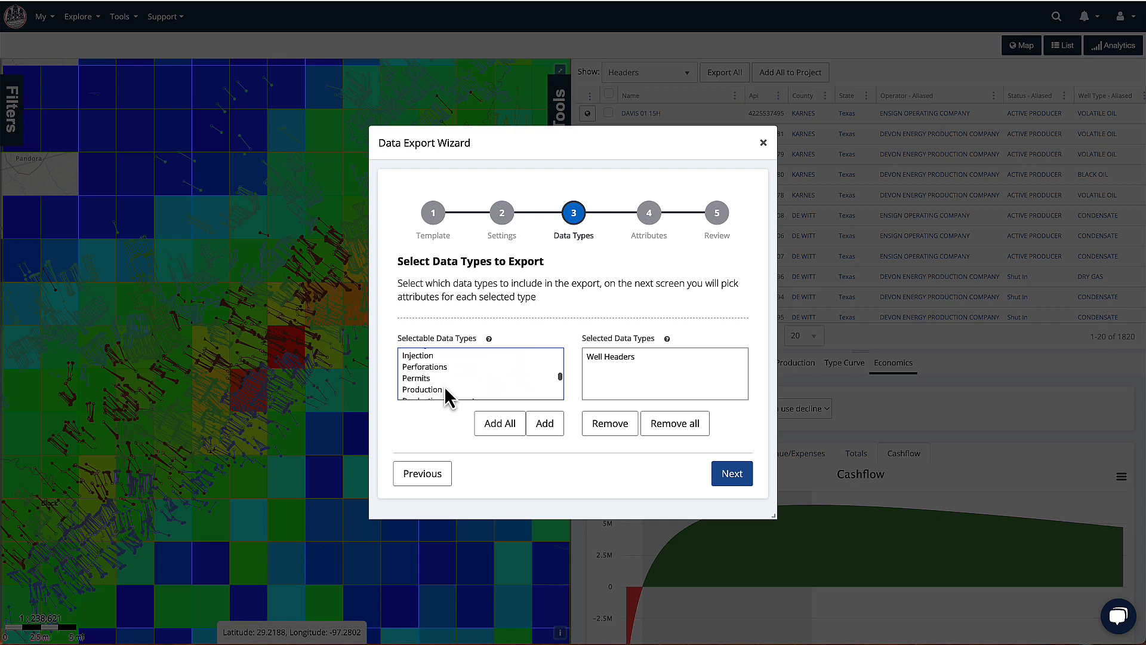
scroll(445, 387, down, 2)
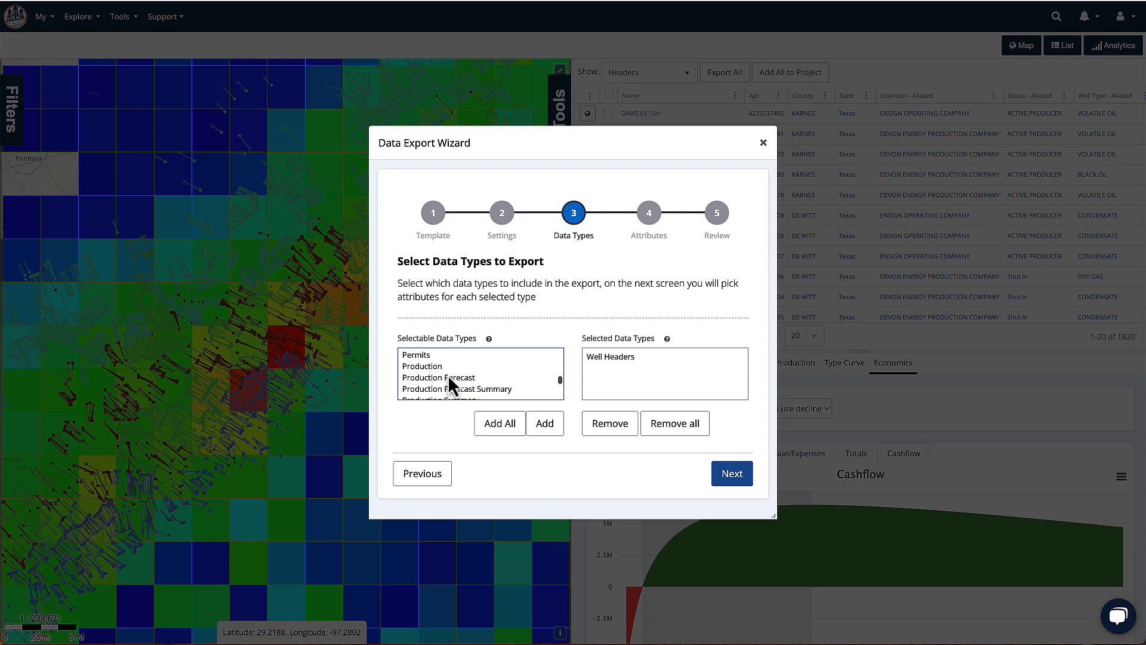
scroll(446, 375, down, 1)
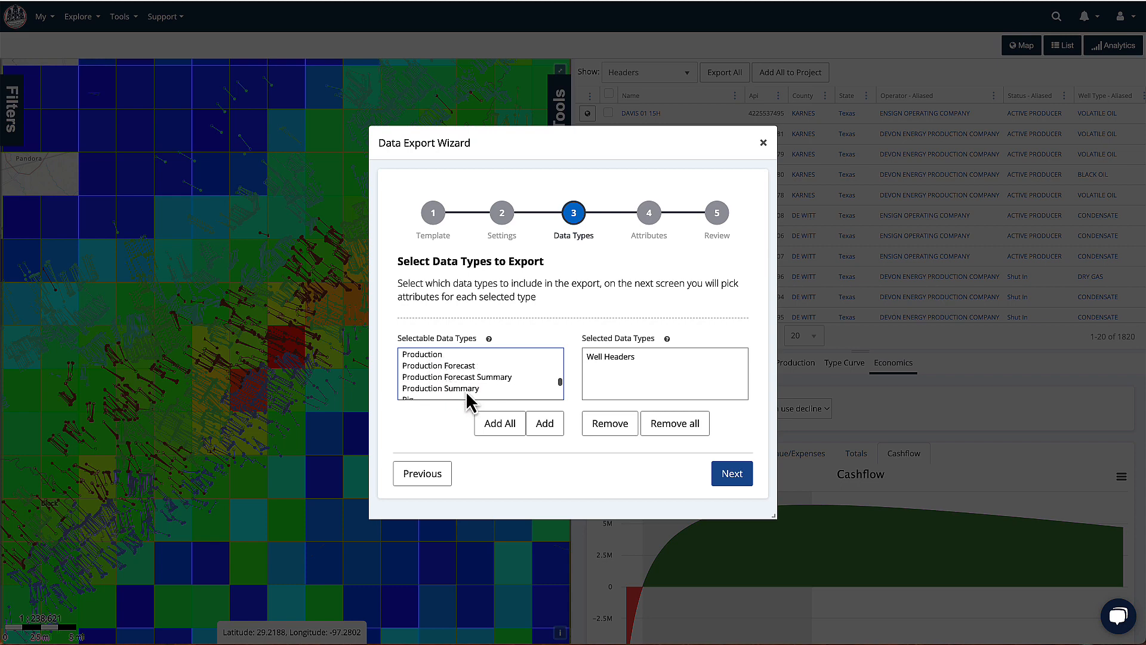
click(432, 353)
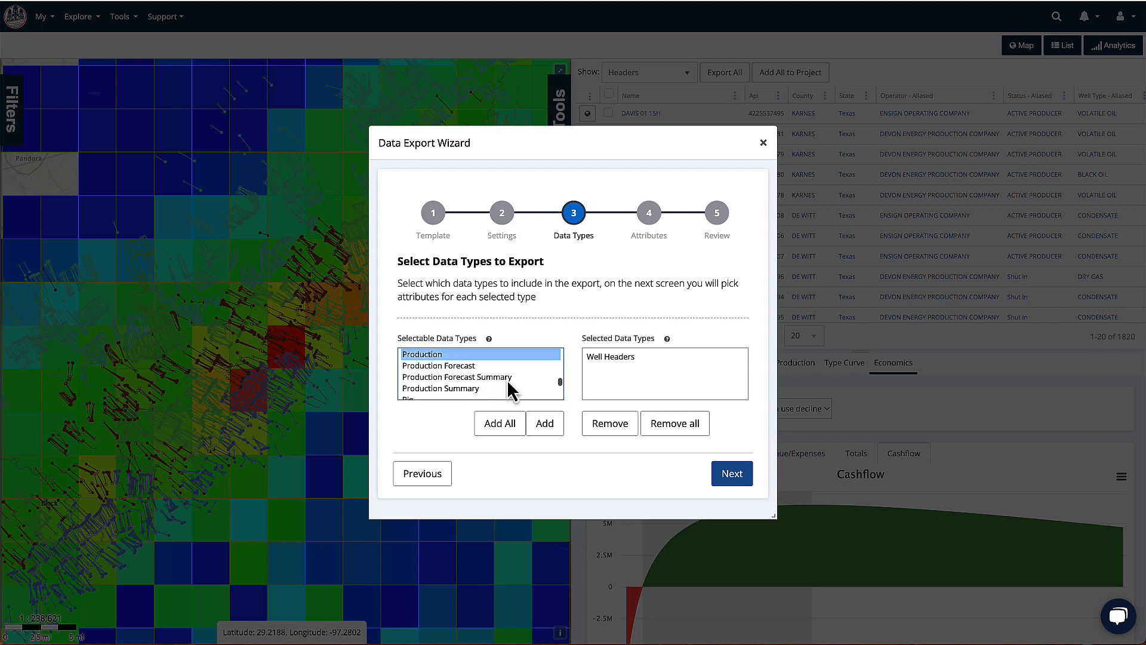
click(543, 424)
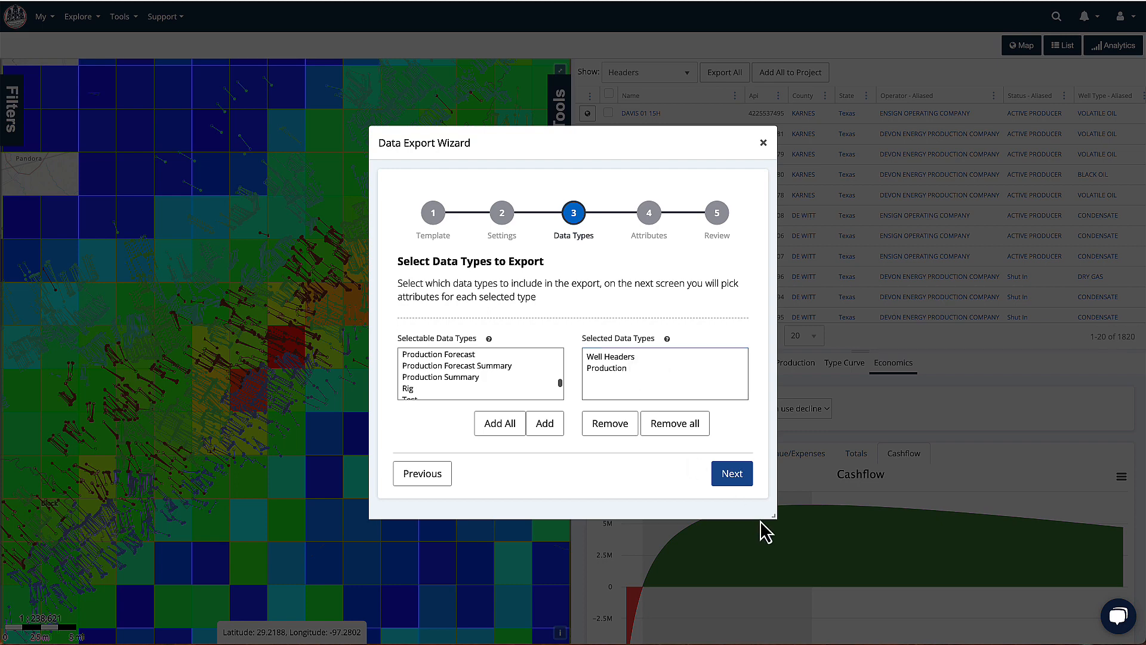
click(734, 478)
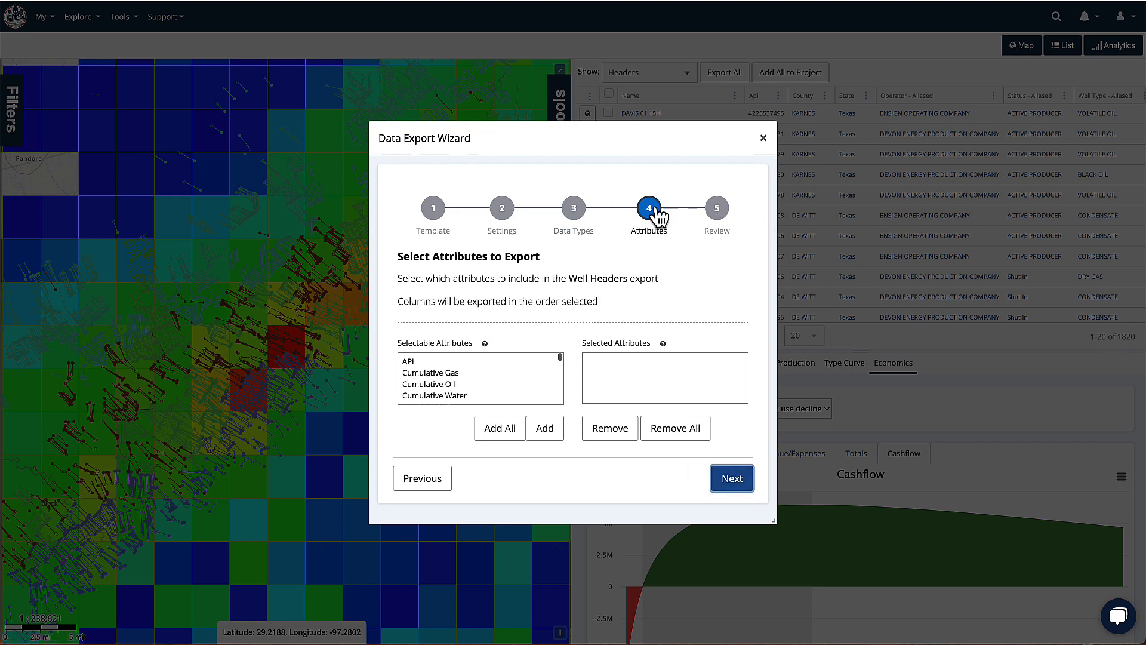
- Include all available attributes for the Well Headers export and continue to the next data type
drag(568, 277, 621, 277)
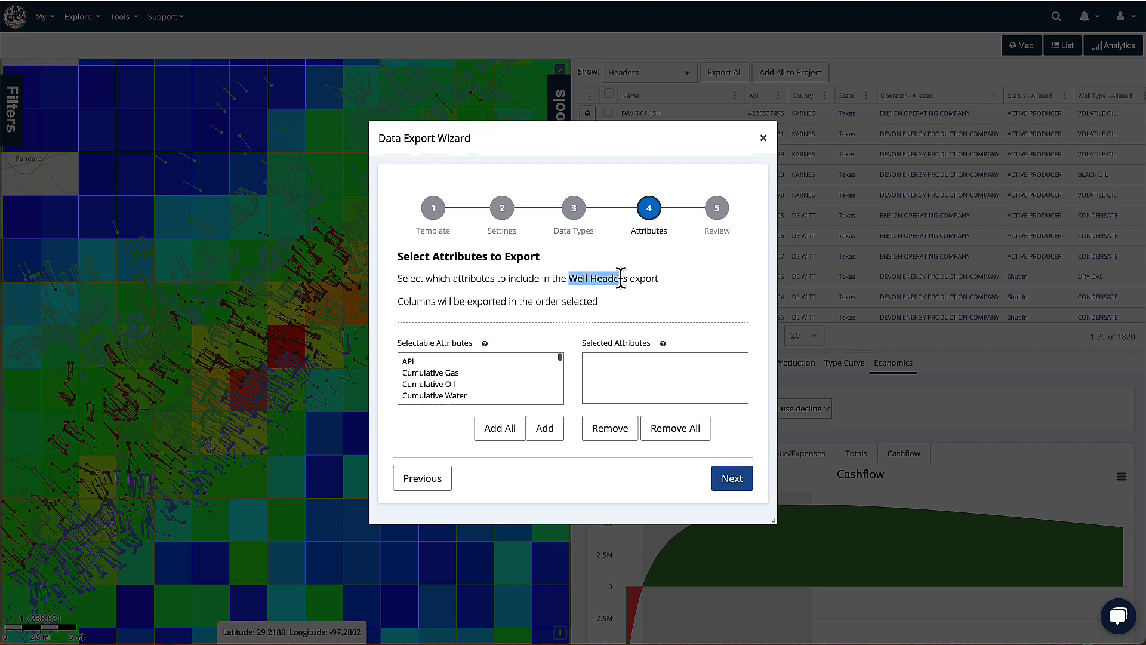
click(620, 277)
scroll(430, 374, down, 5)
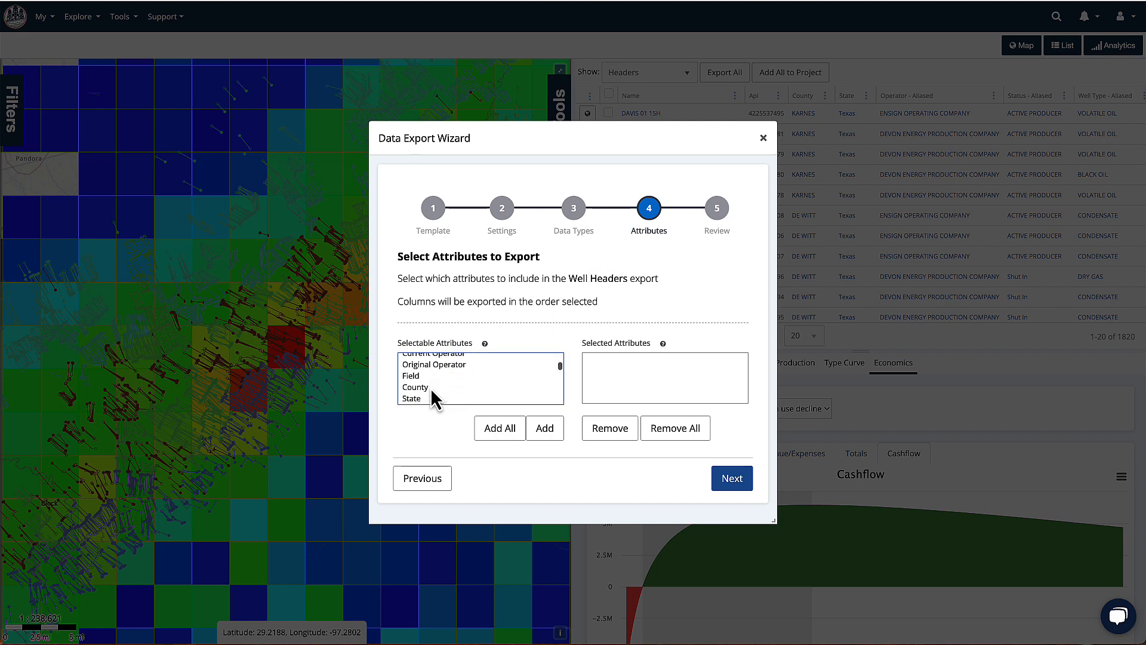
scroll(431, 388, down, 1)
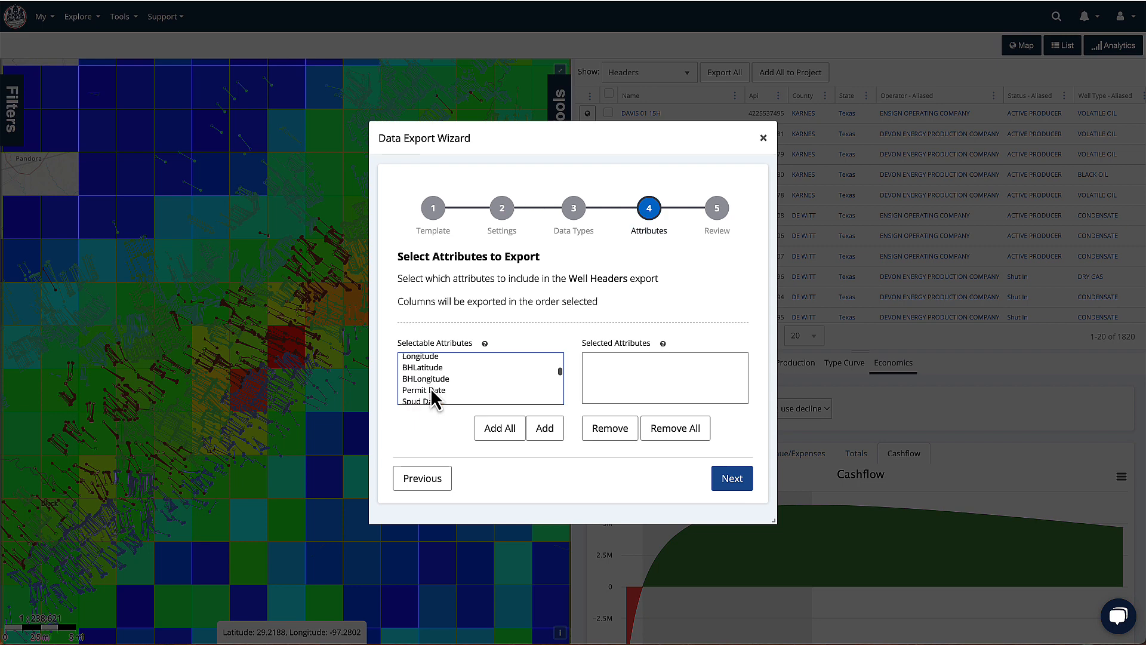
click(501, 434)
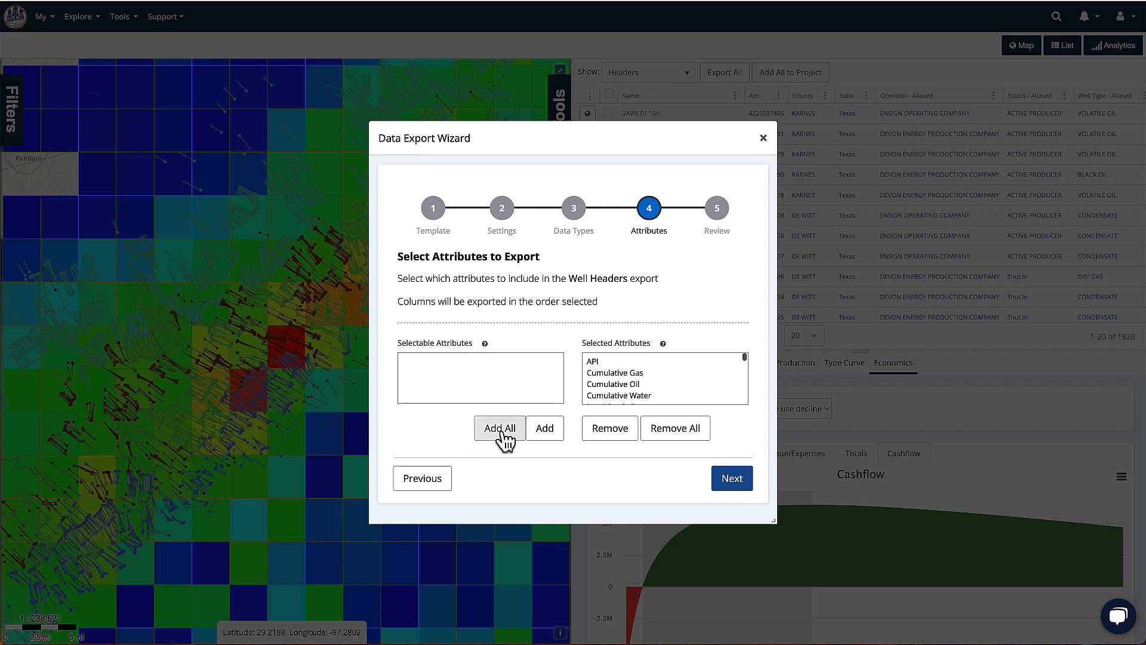
click(729, 477)
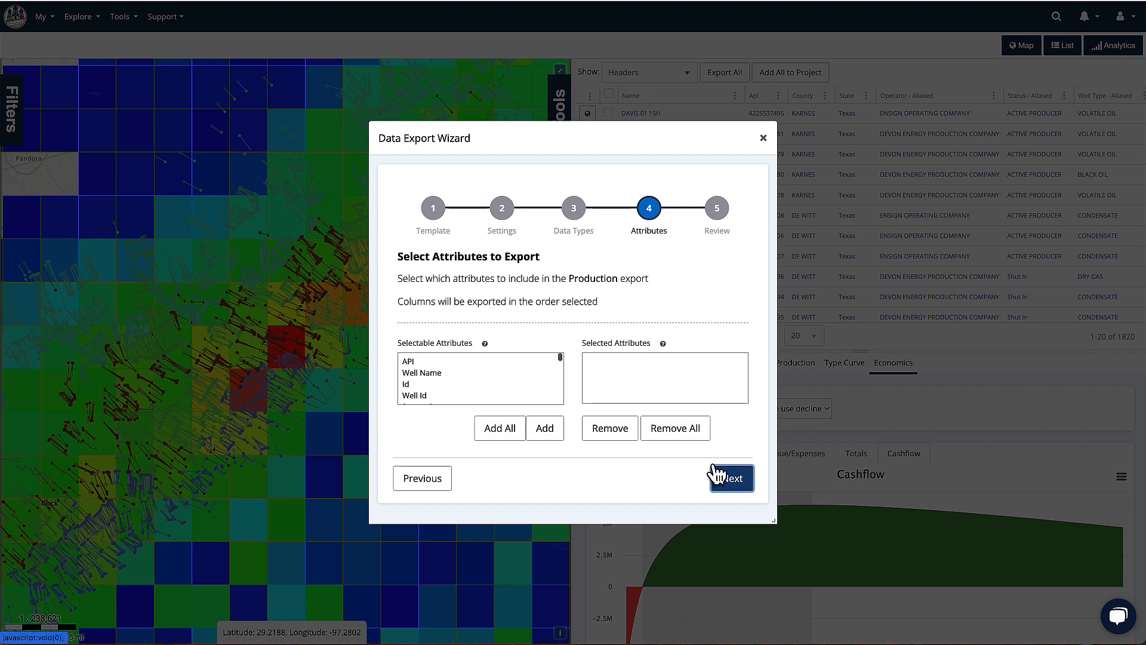
- Include all available attributes for the Production export and continue to the review
double_click(603, 279)
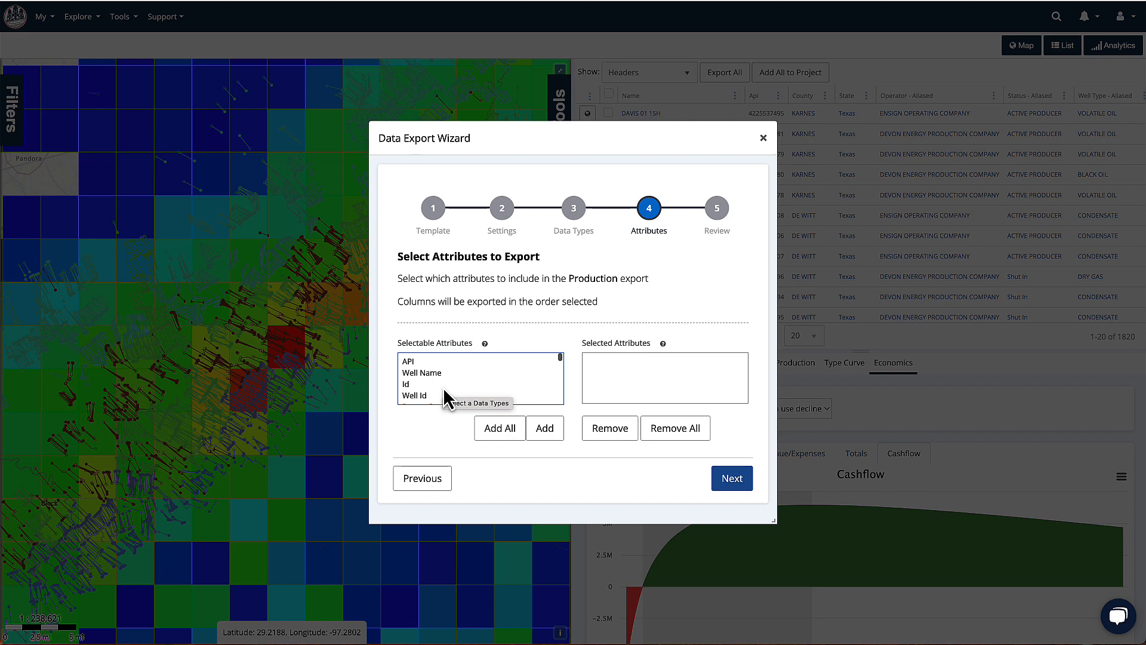
scroll(443, 387, down, 5)
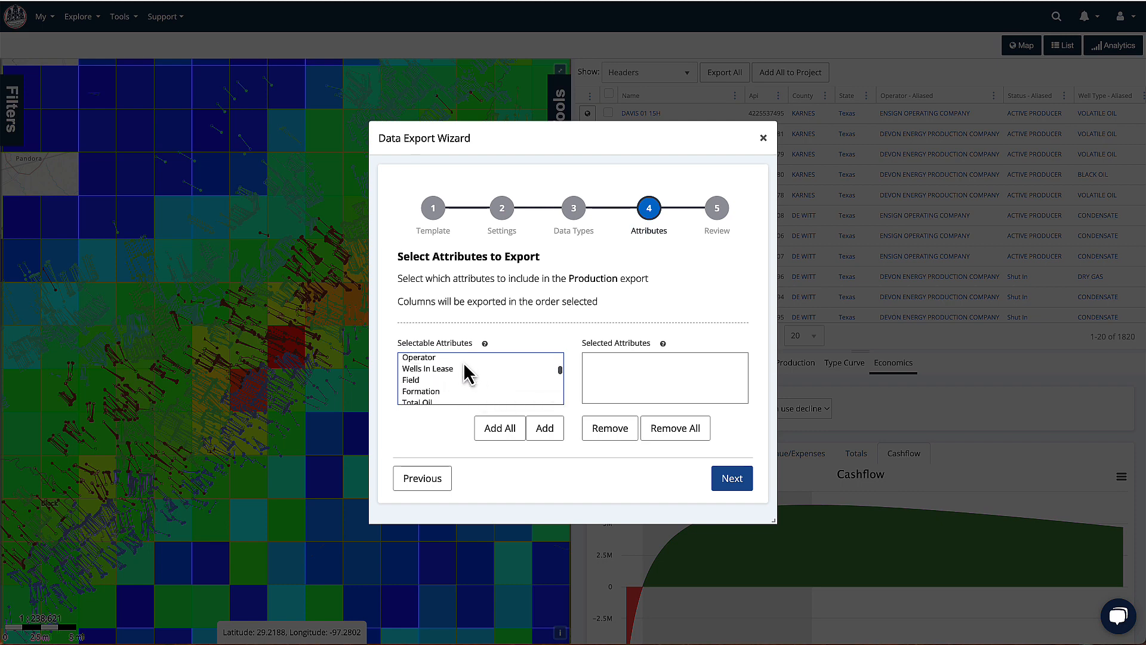
scroll(465, 374, down, 2)
click(499, 429)
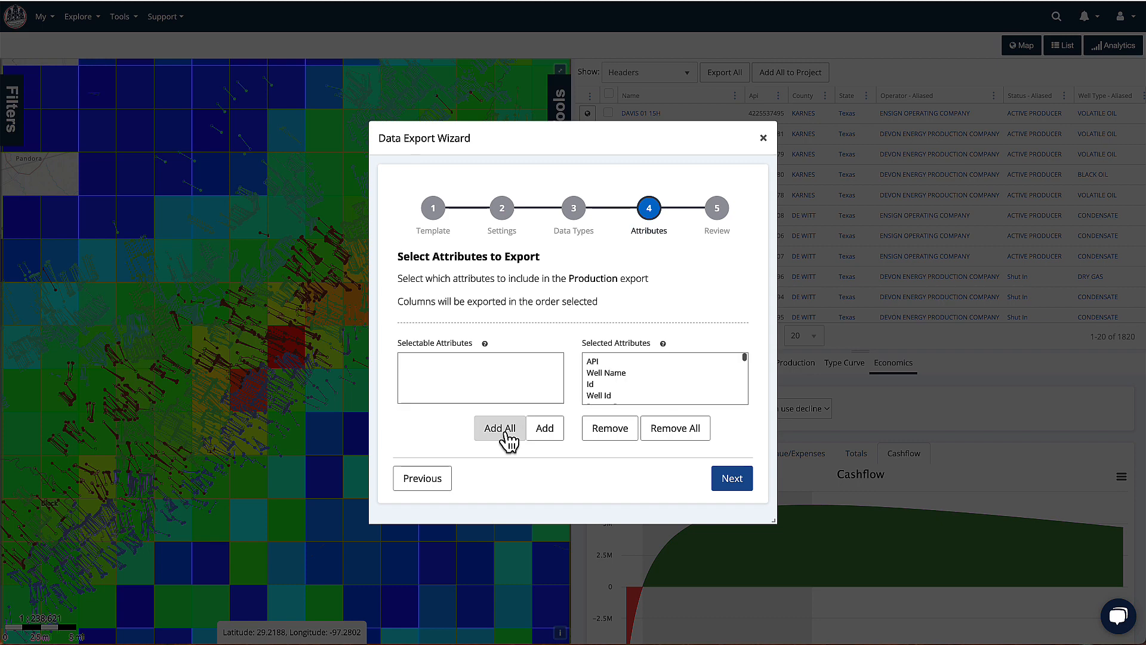
click(729, 481)
- Name the export "Headers & Production", save its settings for reuse, and submit it
click(473, 370)
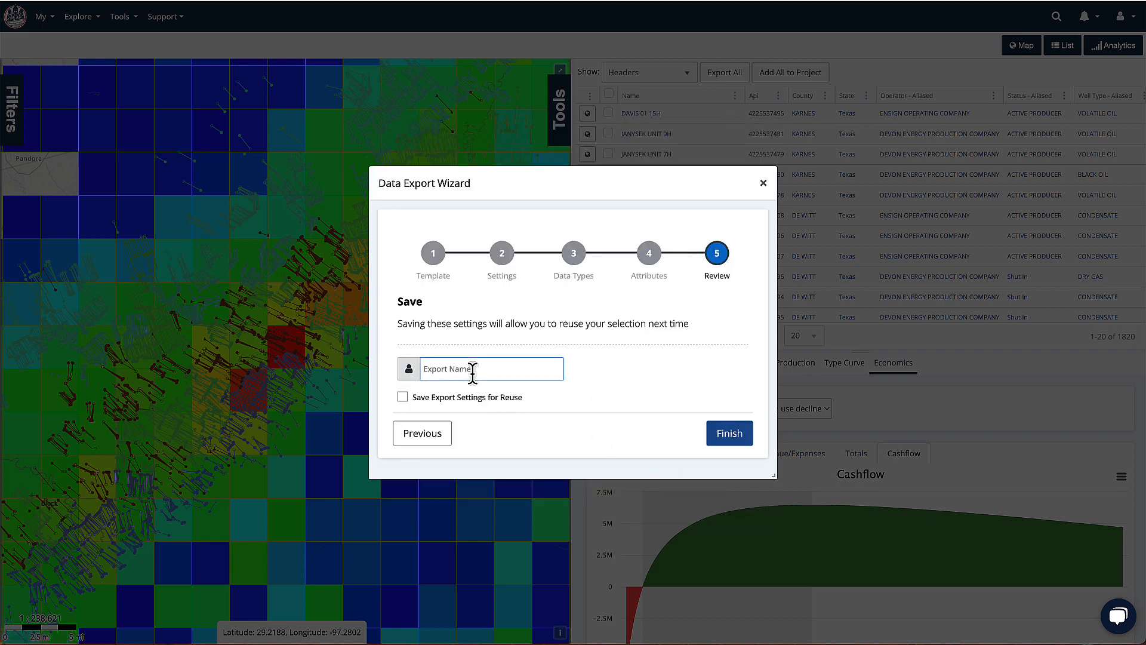
text(Headers & Production)
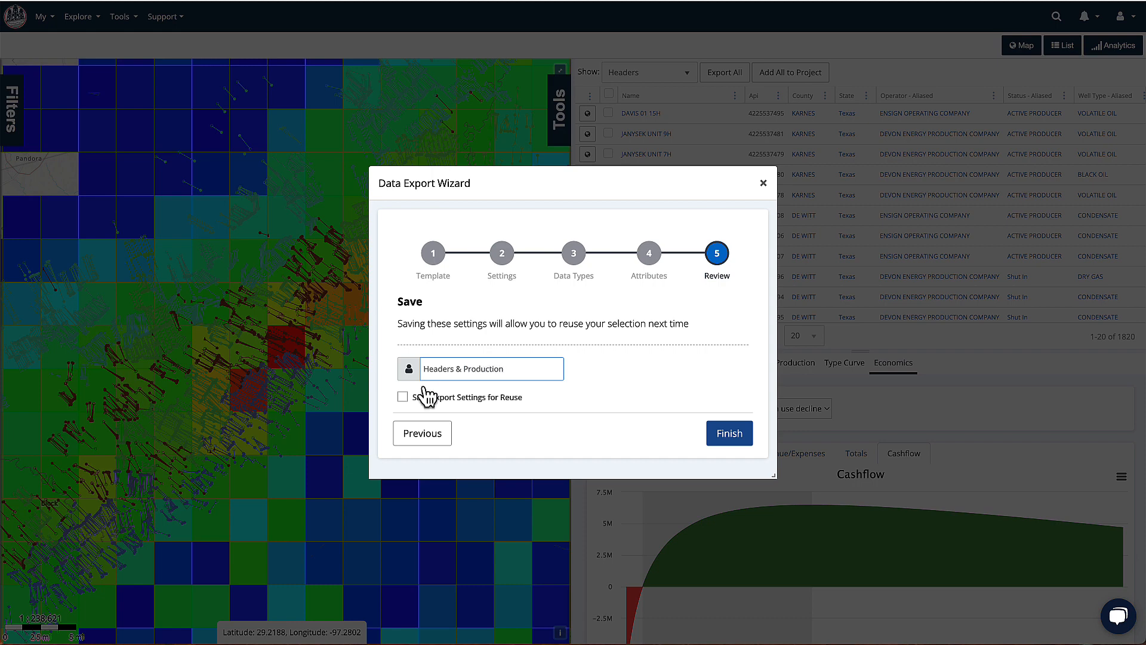
click(403, 398)
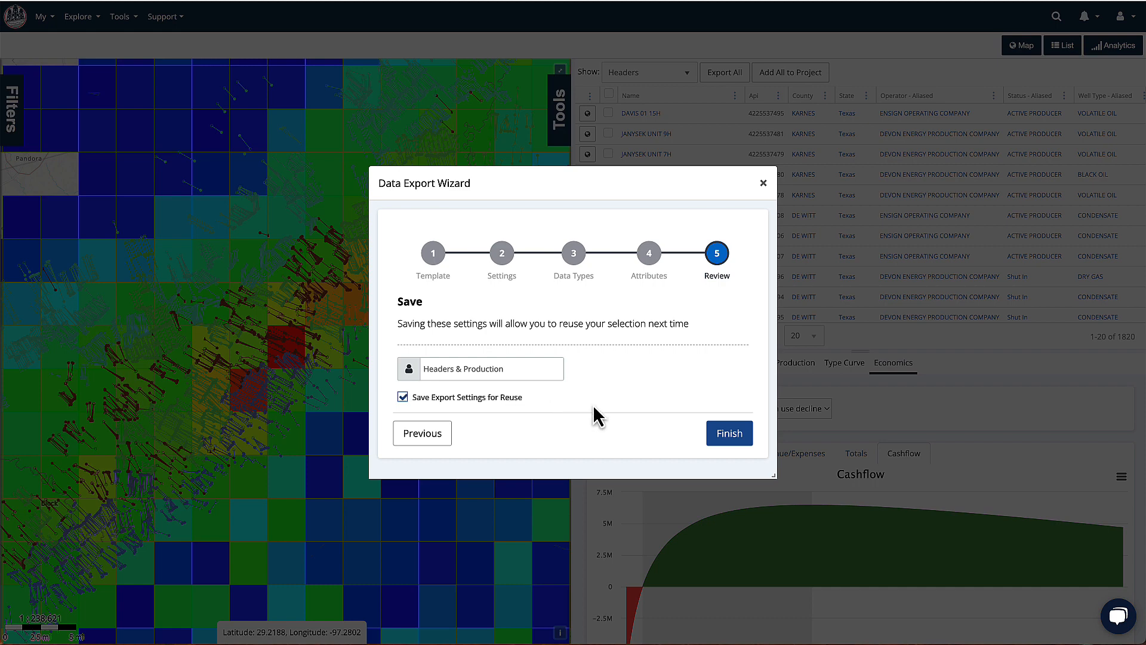
click(729, 436)
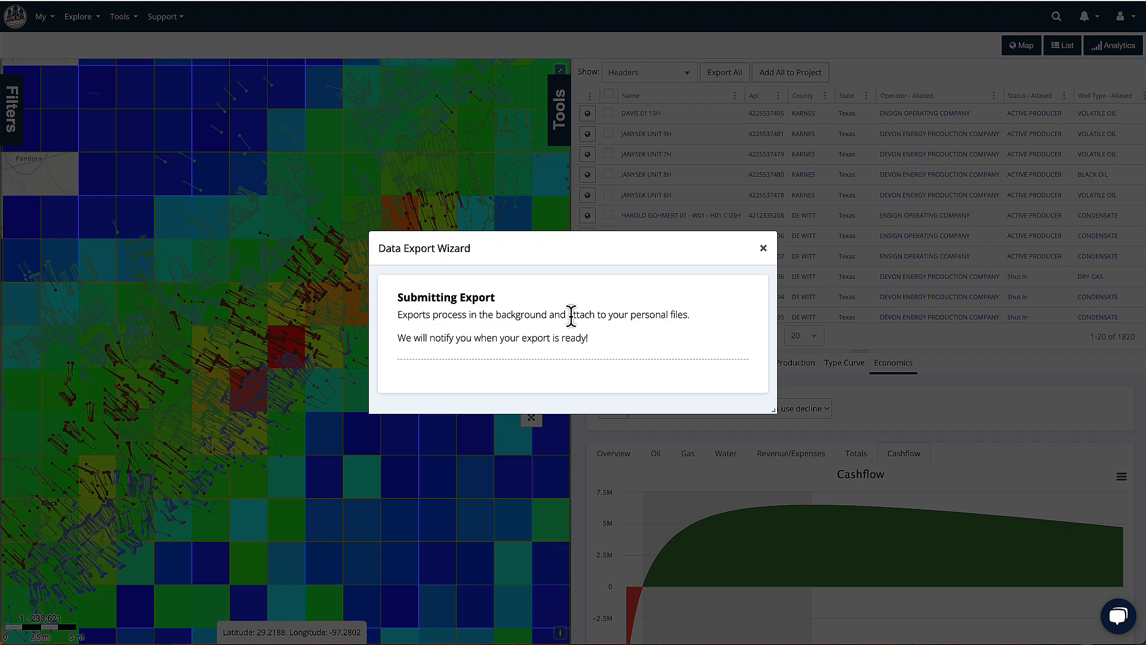
click(763, 248)
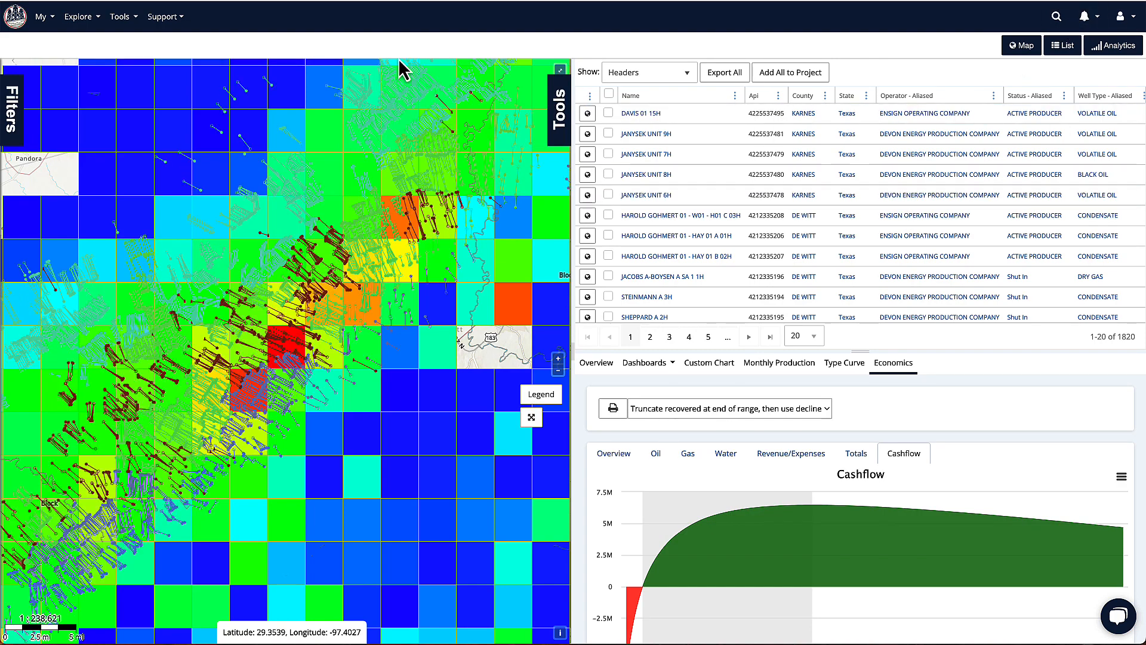
click(50, 16)
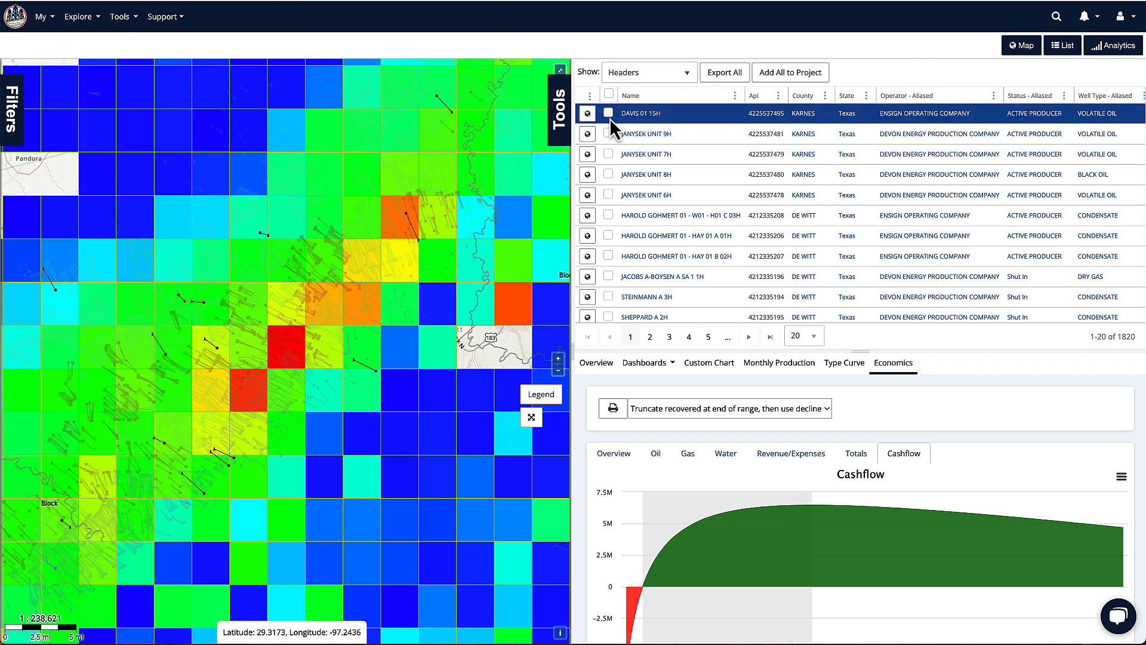
click(609, 113)
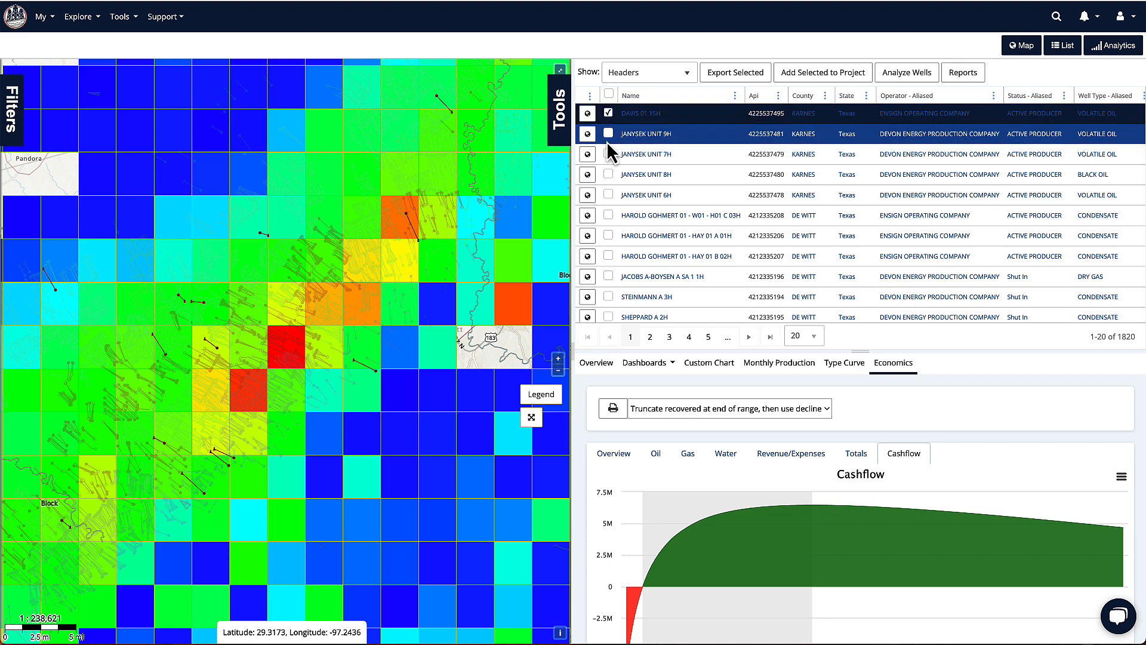
click(608, 134)
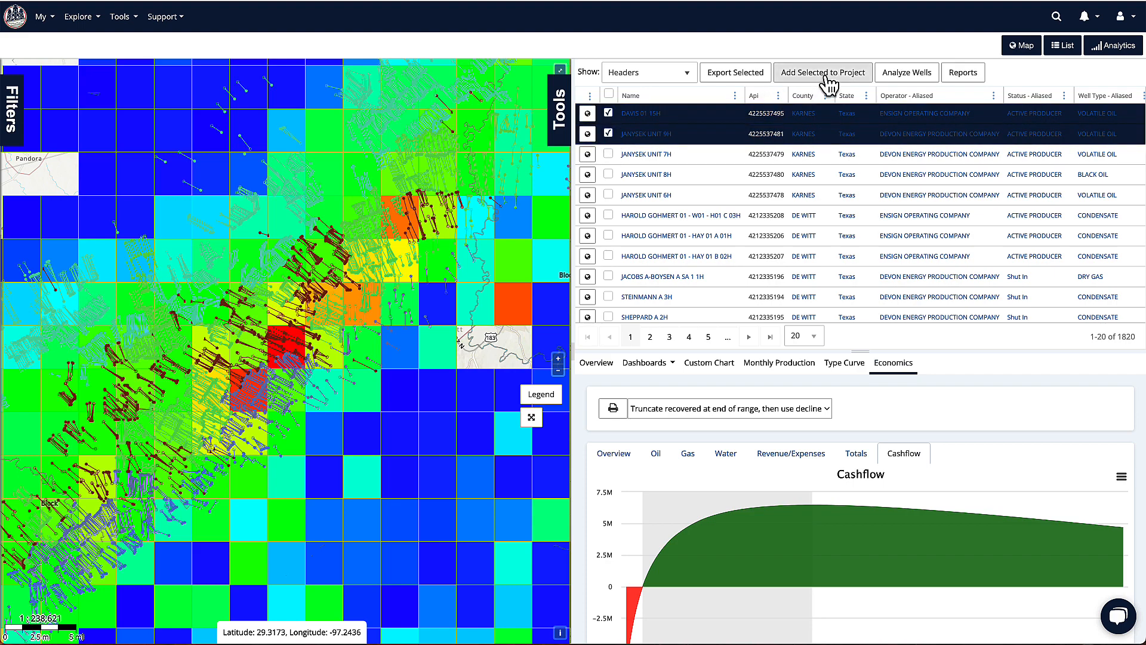
click(609, 113)
click(609, 134)
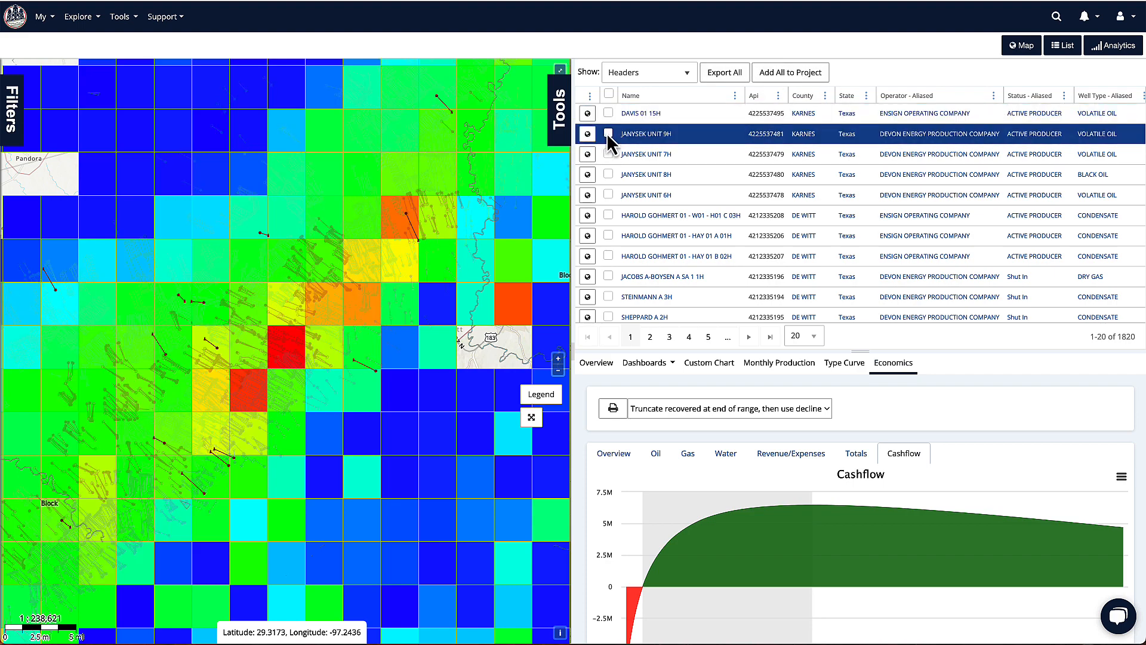
- Open the Eagle Ford Project from the saved projects
mouse_move(53, 19)
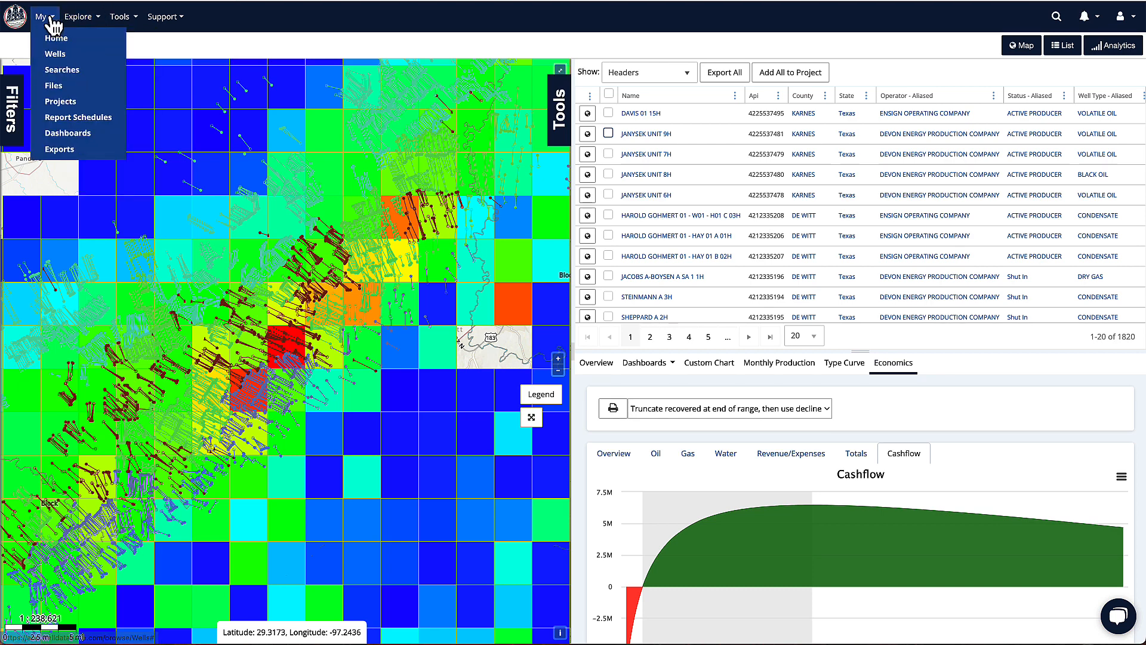
click(72, 104)
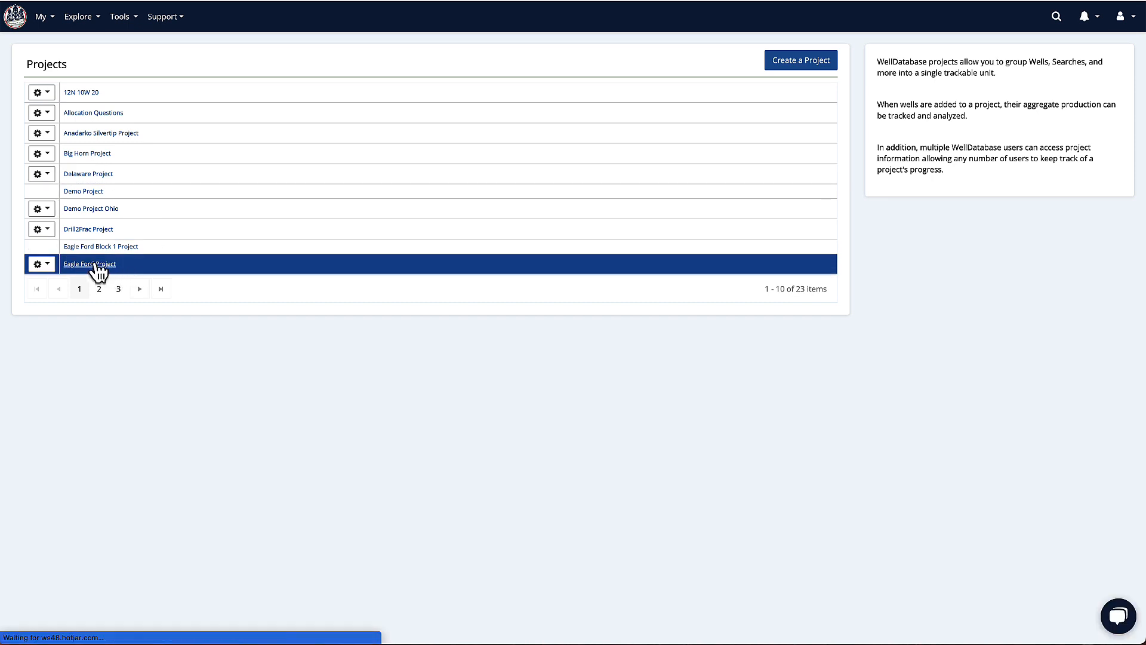
click(95, 265)
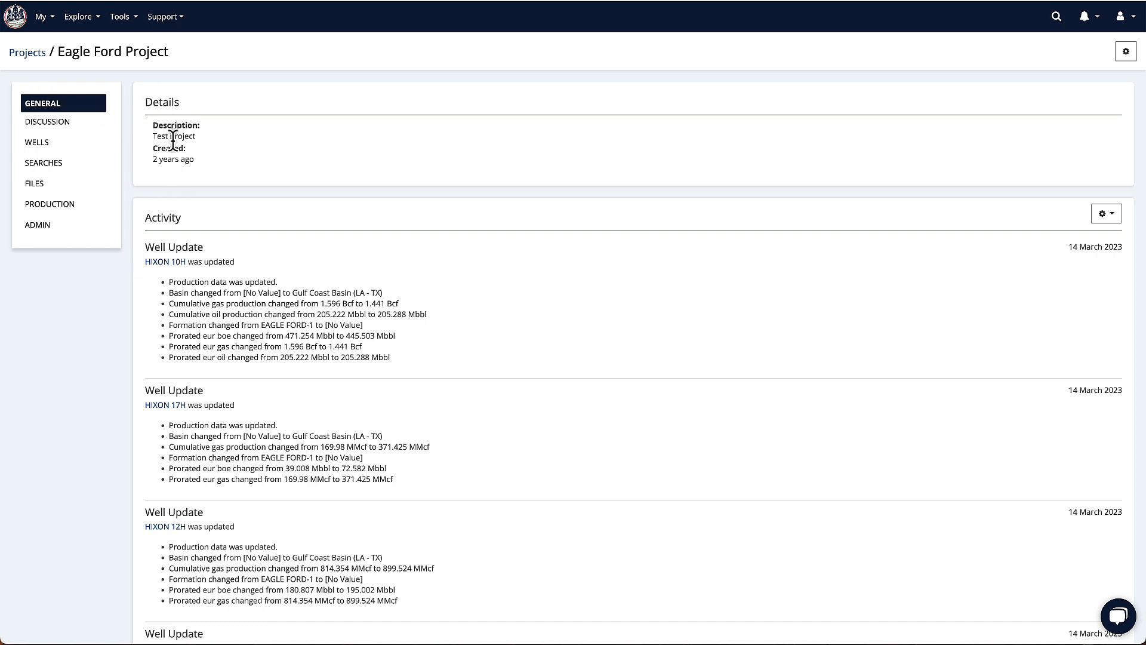
- Look through the project's discussion, admin and wells sections, including the details of well HIXON 1
click(46, 126)
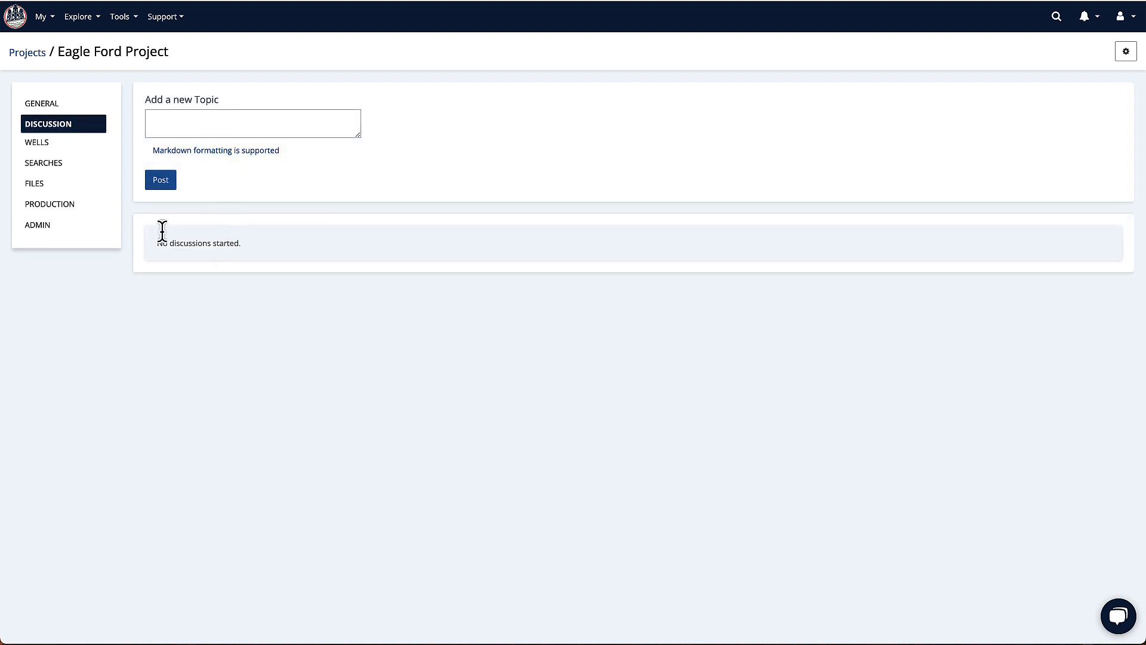
click(39, 232)
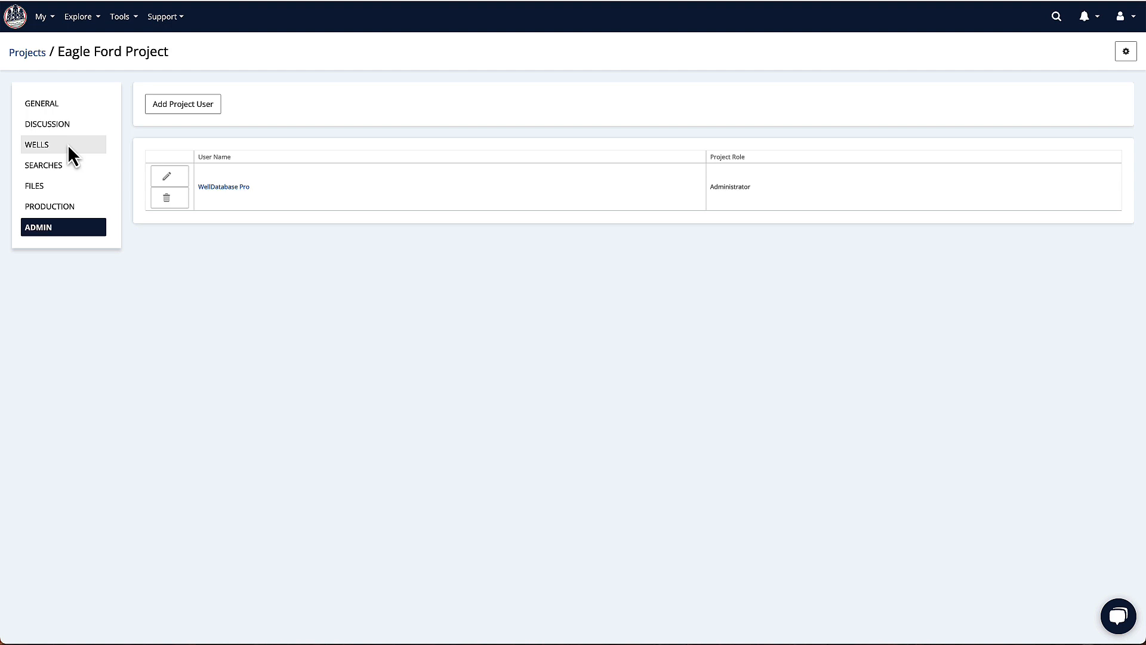
click(50, 145)
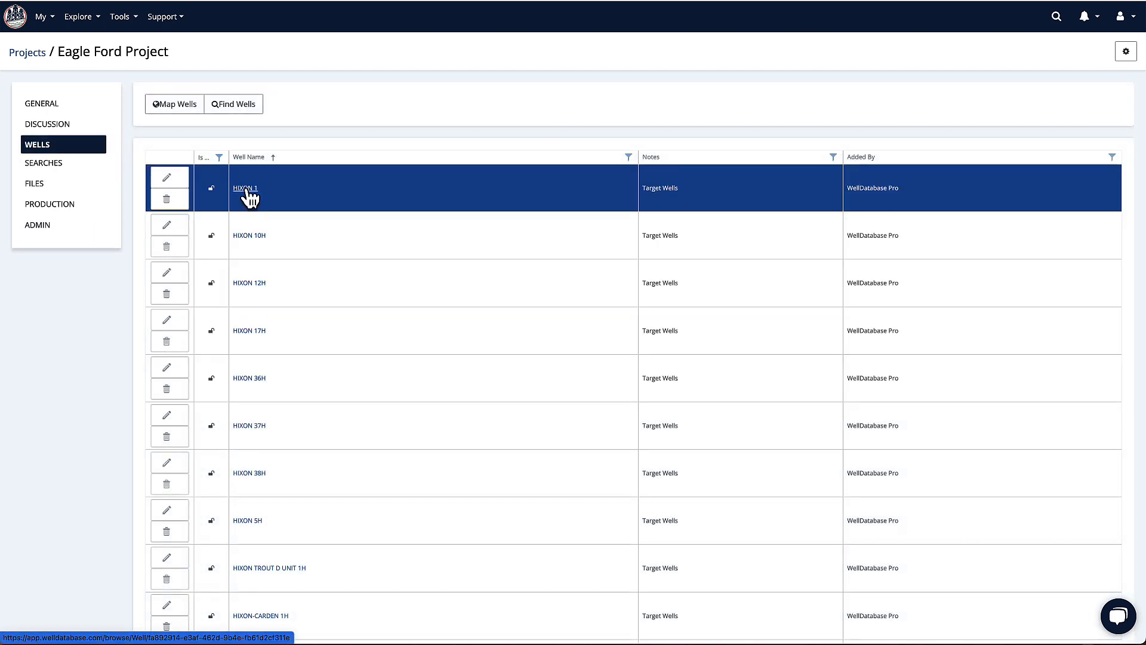
click(247, 190)
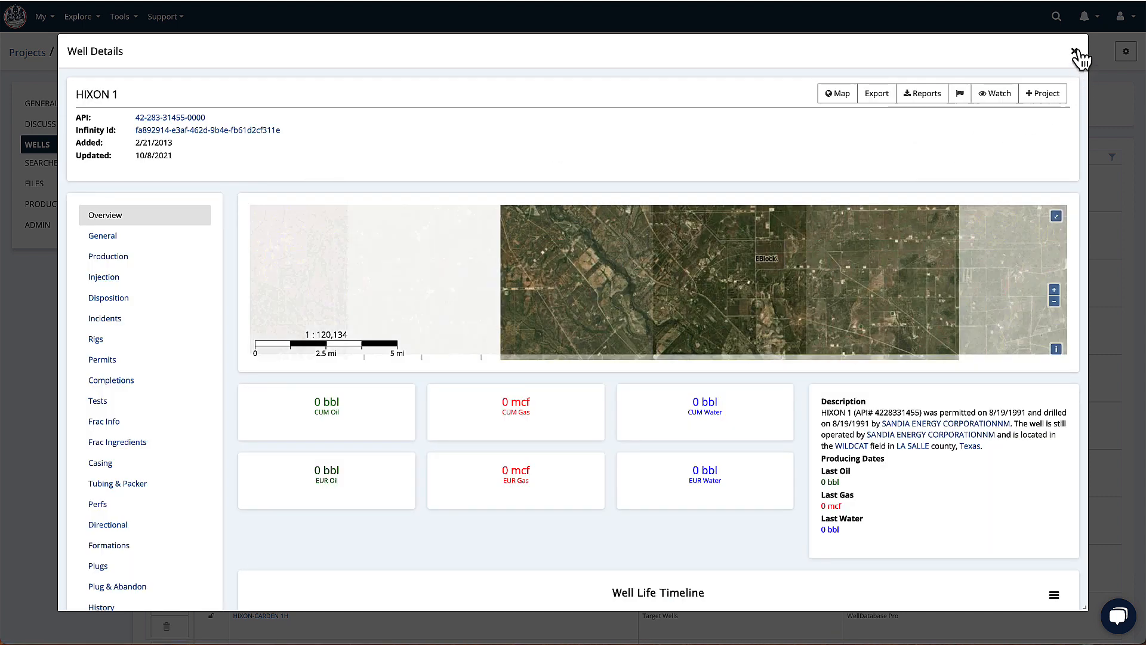
click(1075, 52)
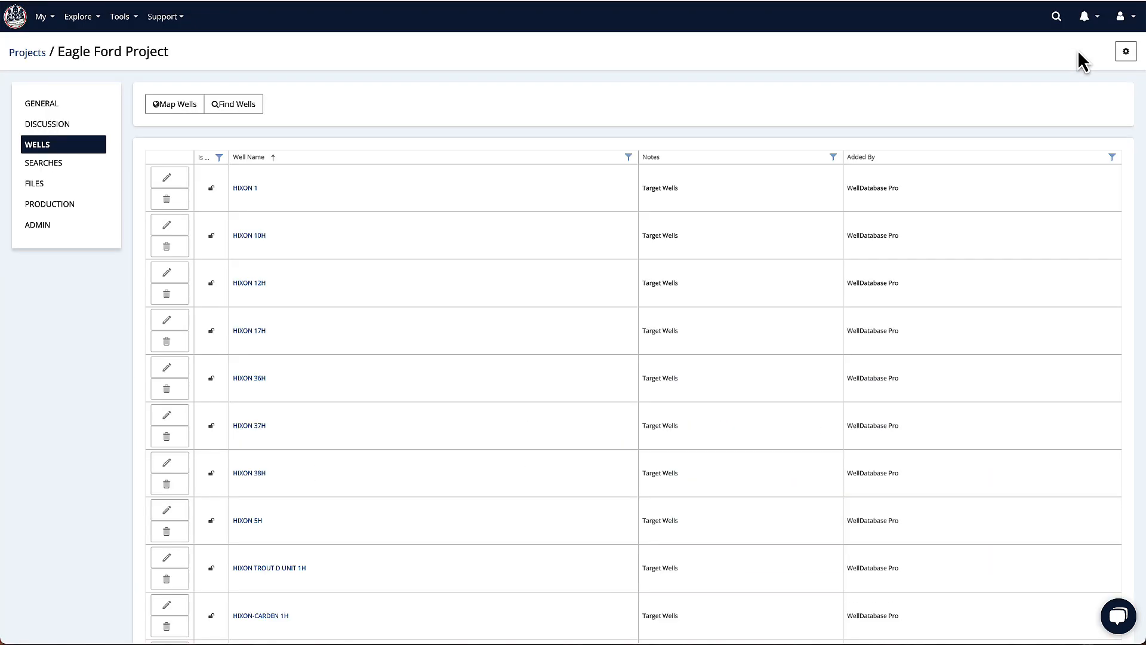
- Examine the project's saved searches, comparing the wells returned and net change of each
click(58, 170)
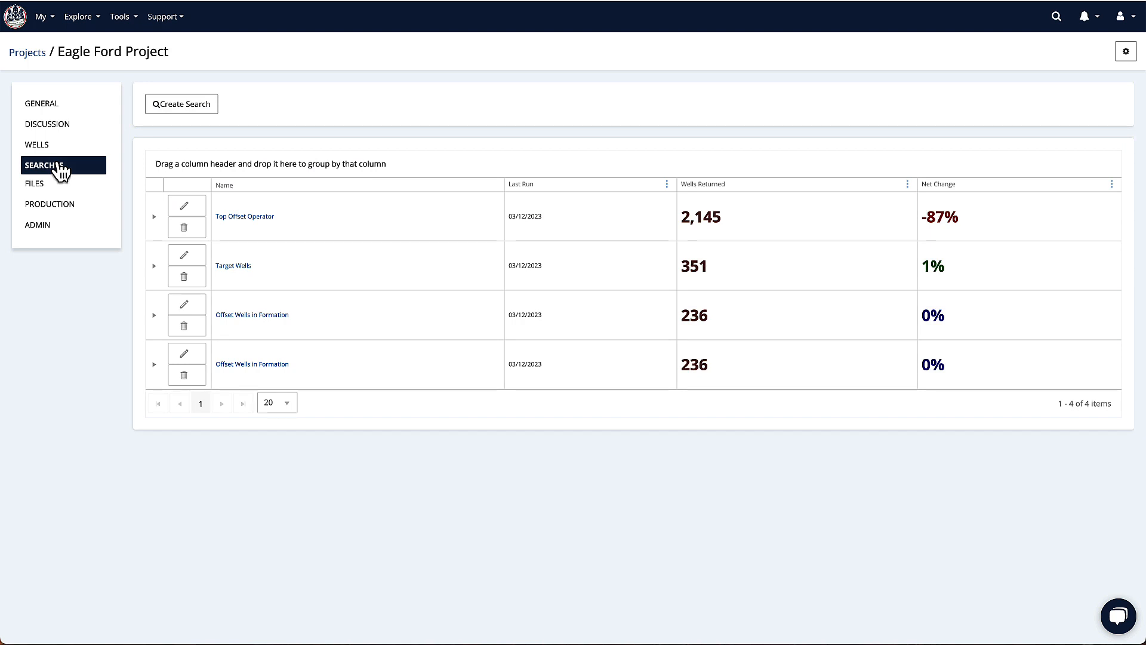
click(241, 306)
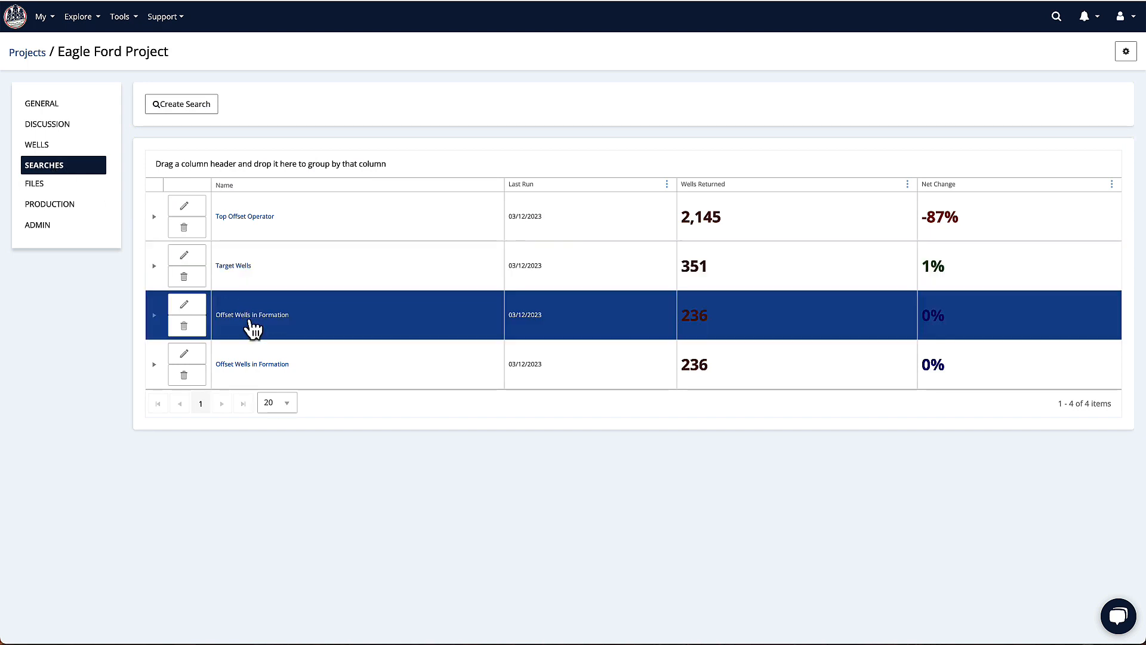
click(289, 364)
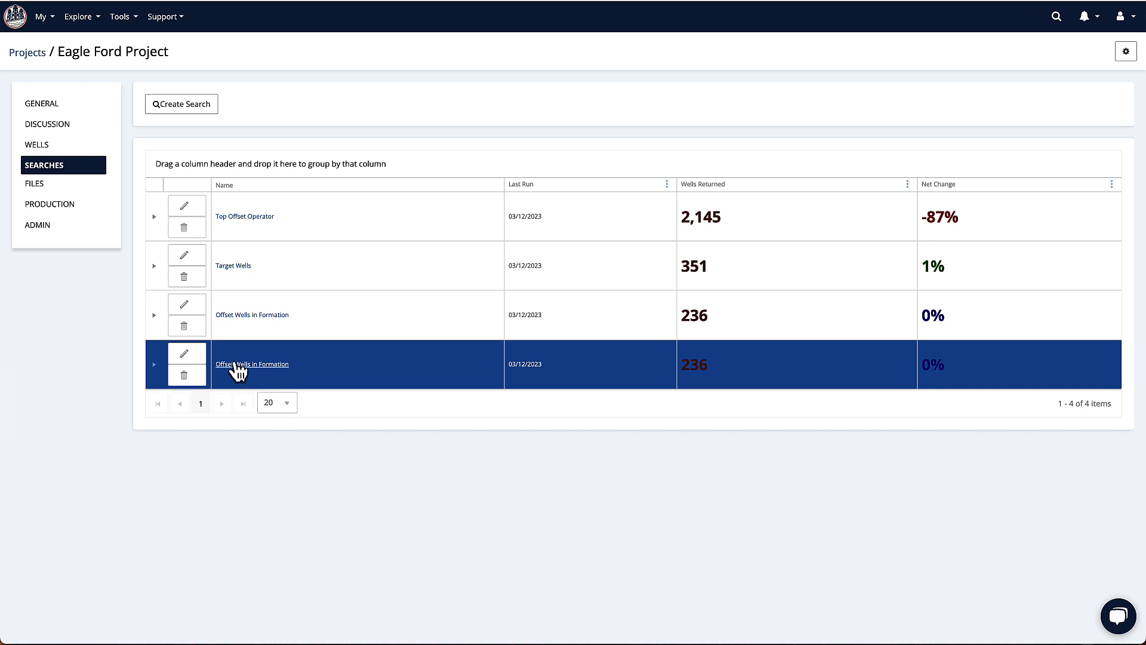
click(378, 332)
click(750, 205)
click(737, 373)
click(722, 210)
click(730, 263)
click(824, 212)
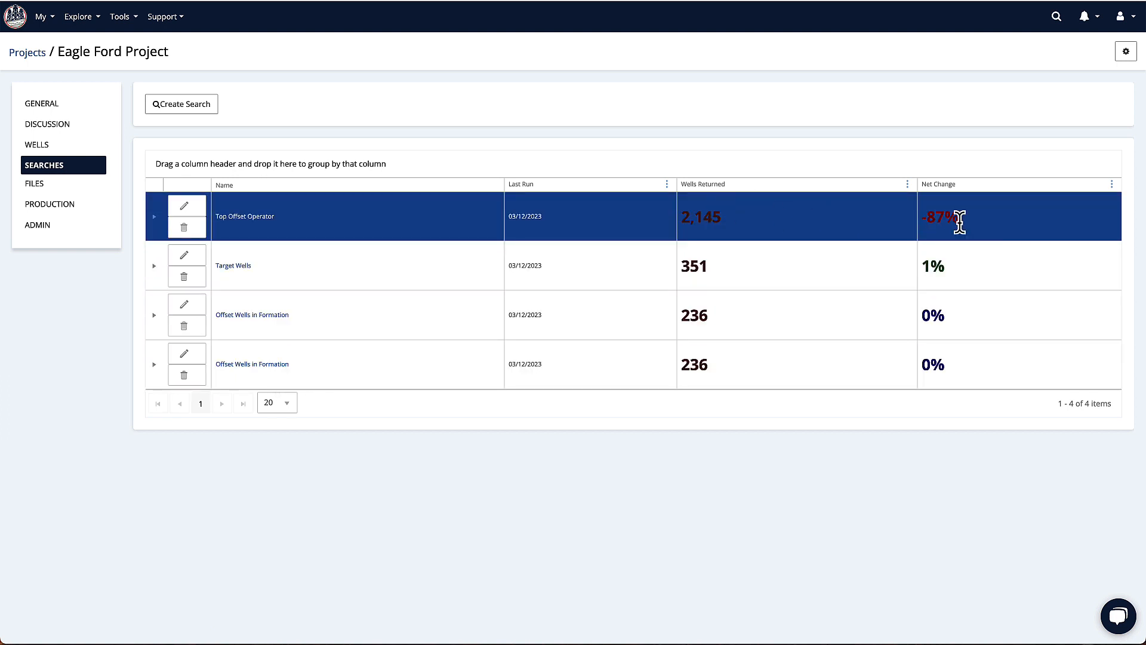
click(884, 257)
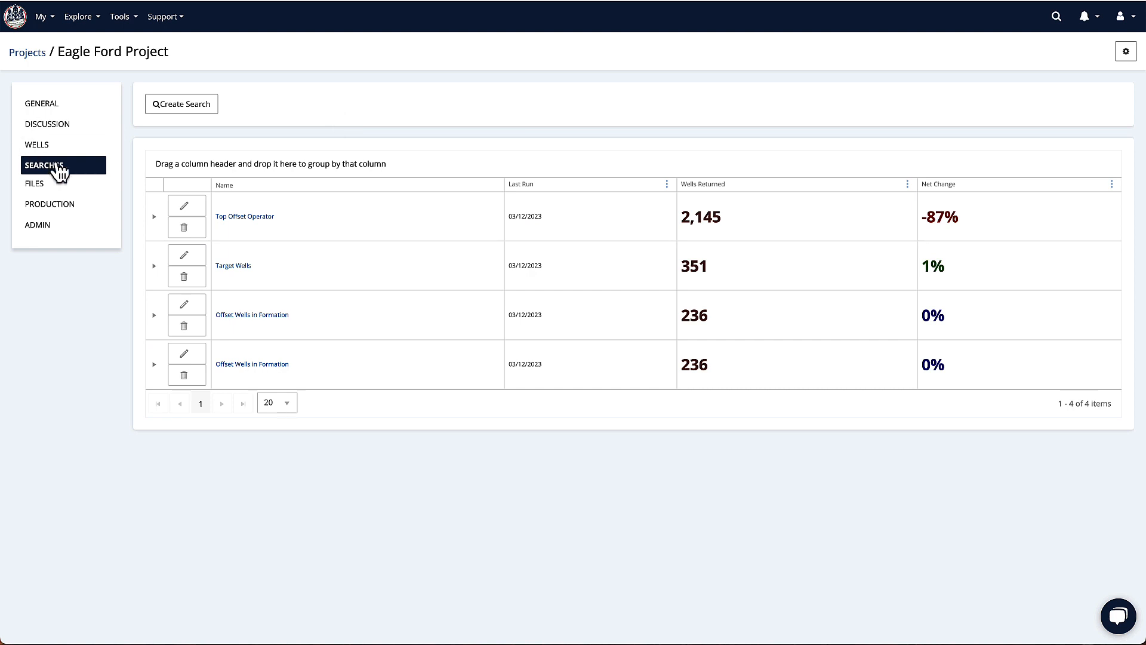
- Check the files stored for well HIXON 1 and for the project itself
click(63, 185)
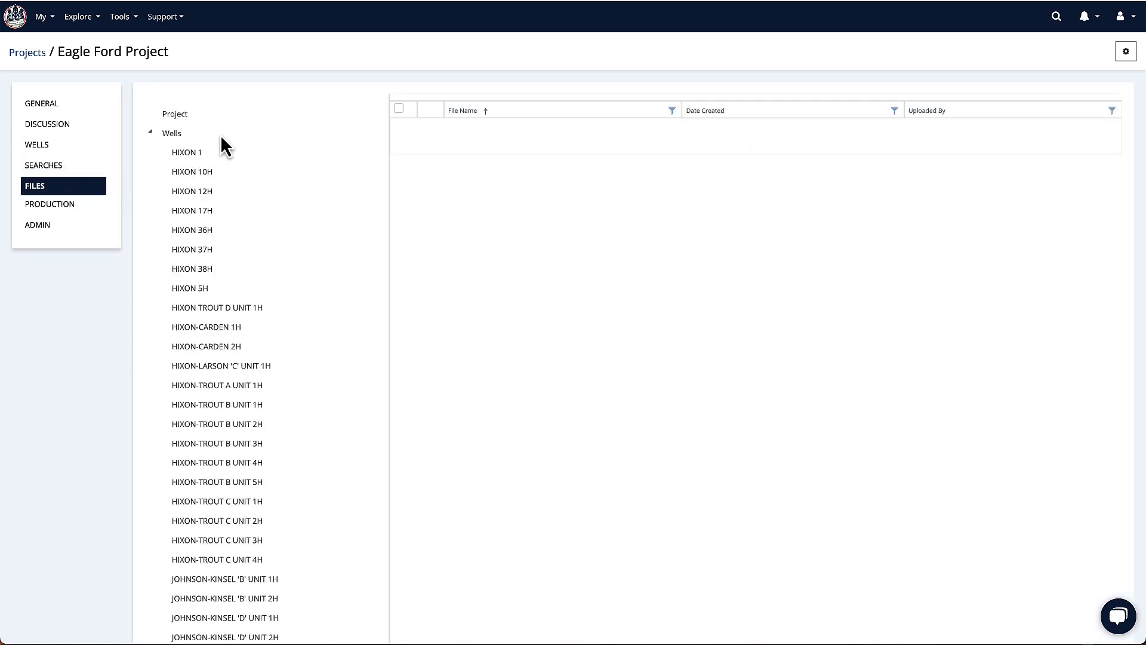
click(199, 156)
click(179, 116)
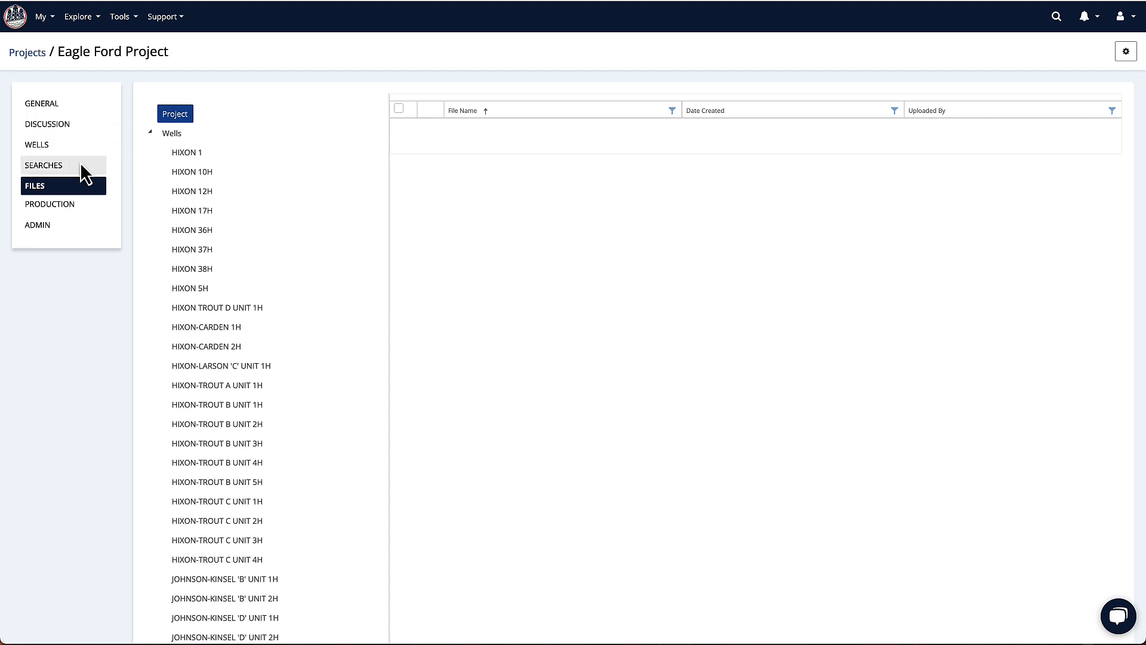
- Generate a Best Fit average oil decline on the project's type curve, fitted over months 2 to 42 with a 30-year total forecast
click(67, 207)
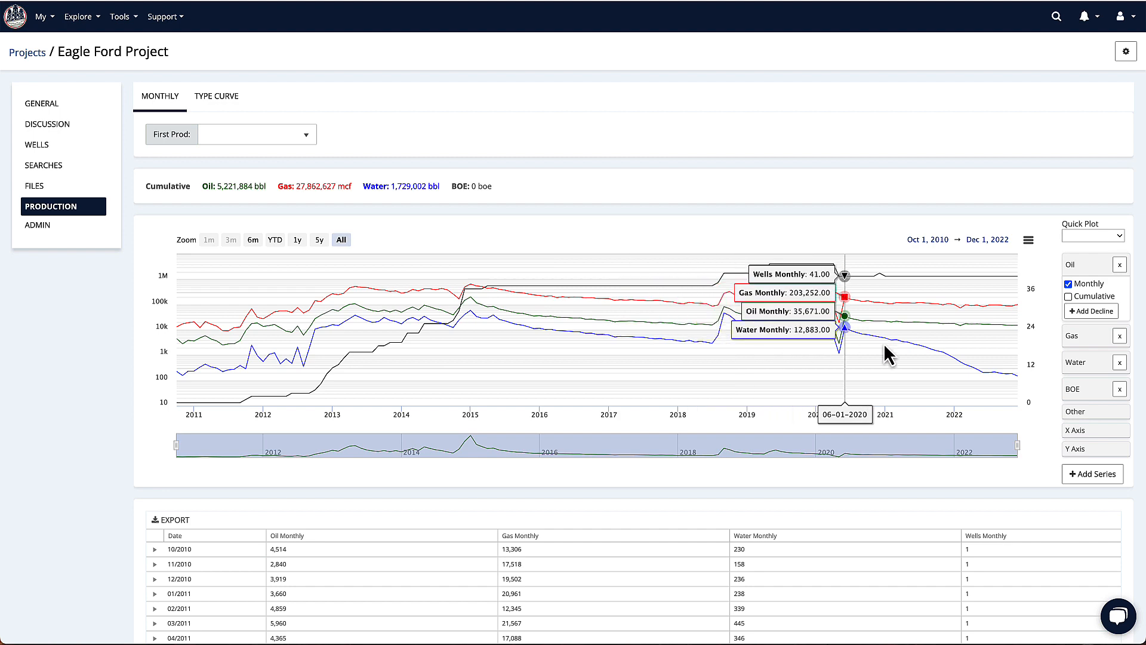
click(226, 102)
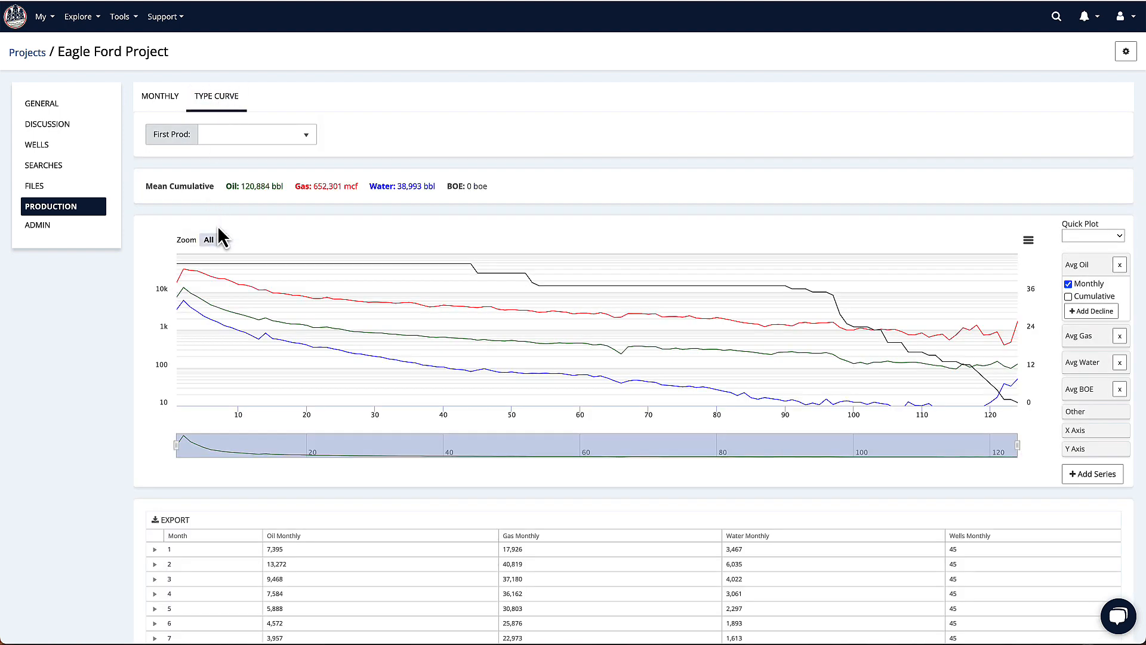
drag(460, 323, 89, 230)
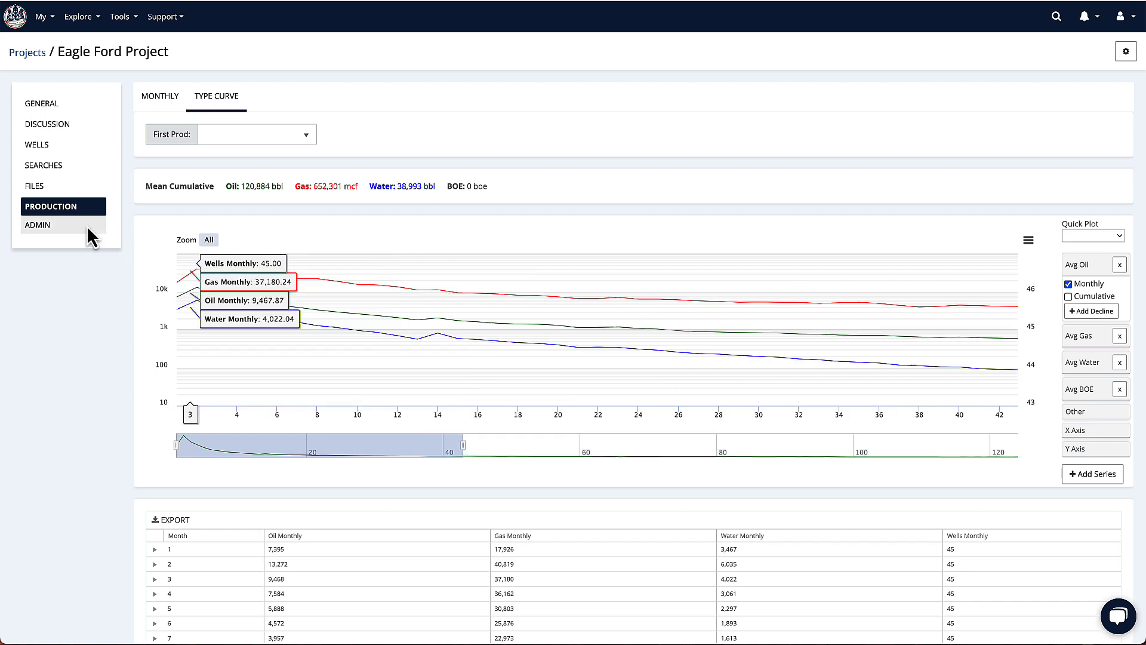
click(1091, 311)
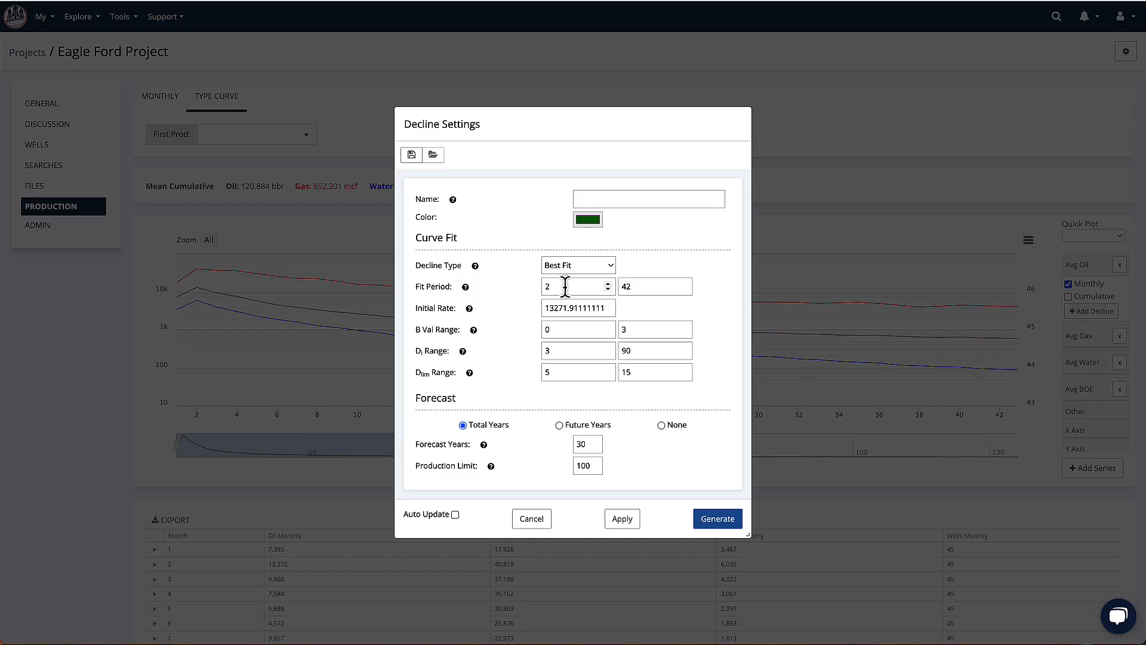
click(725, 525)
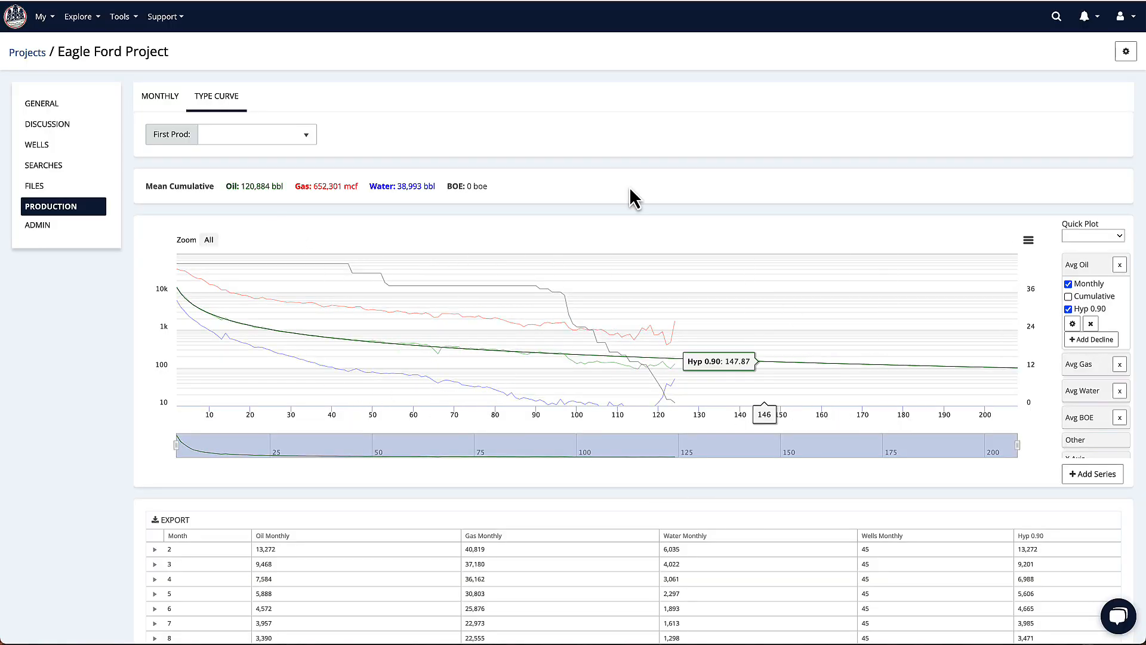
- Return to the wells explorer
click(78, 16)
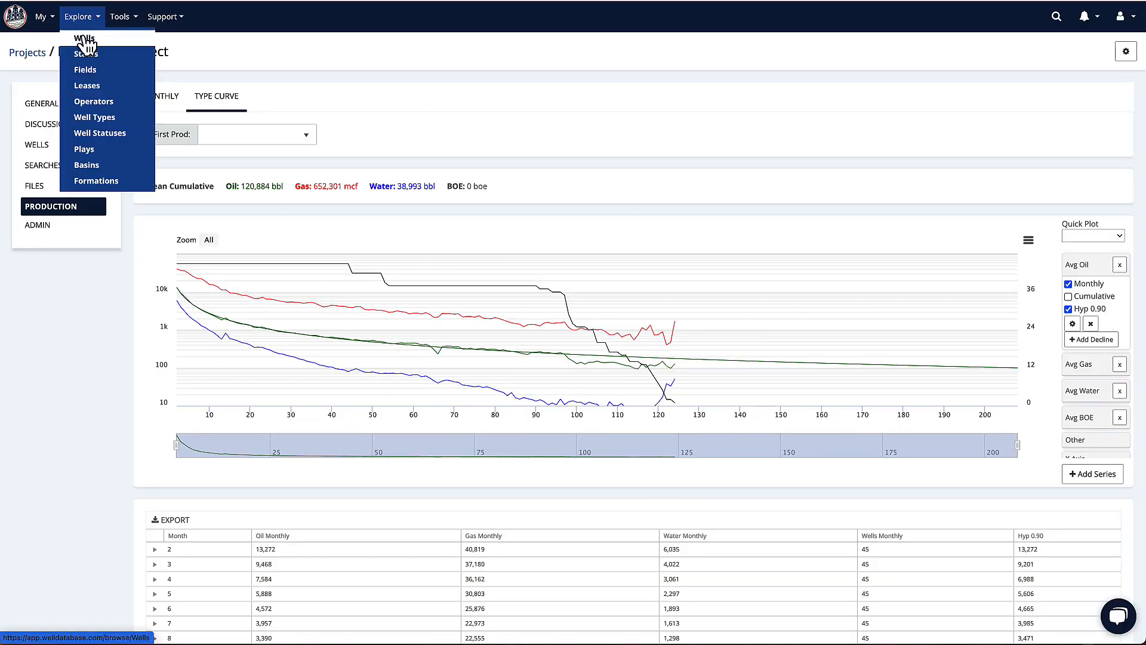
click(84, 39)
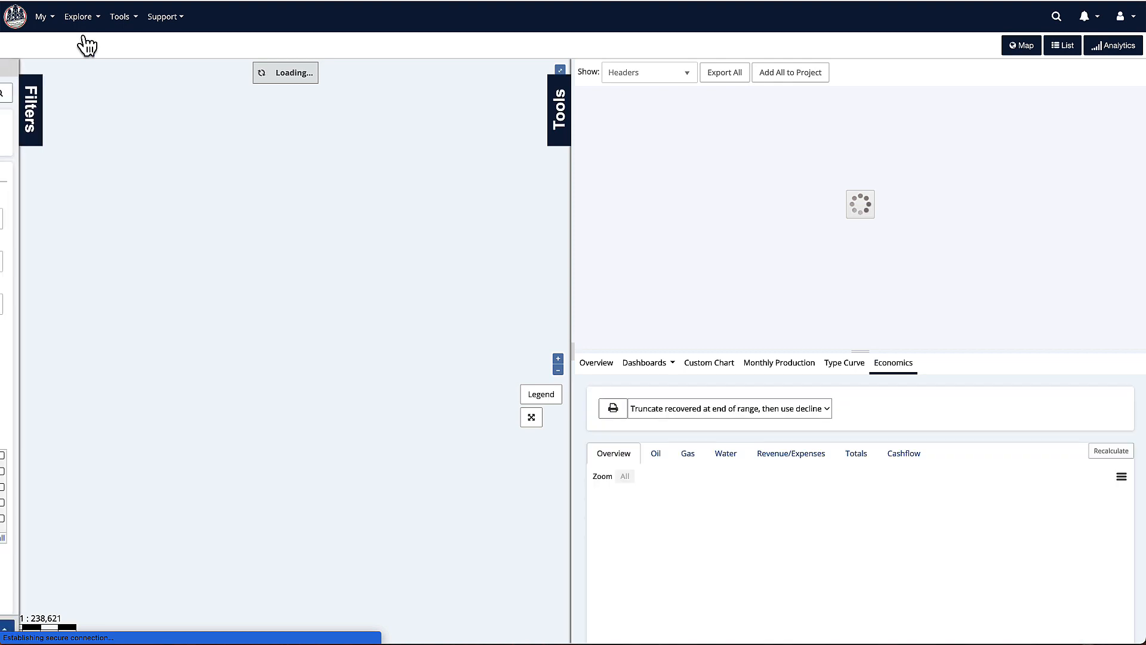